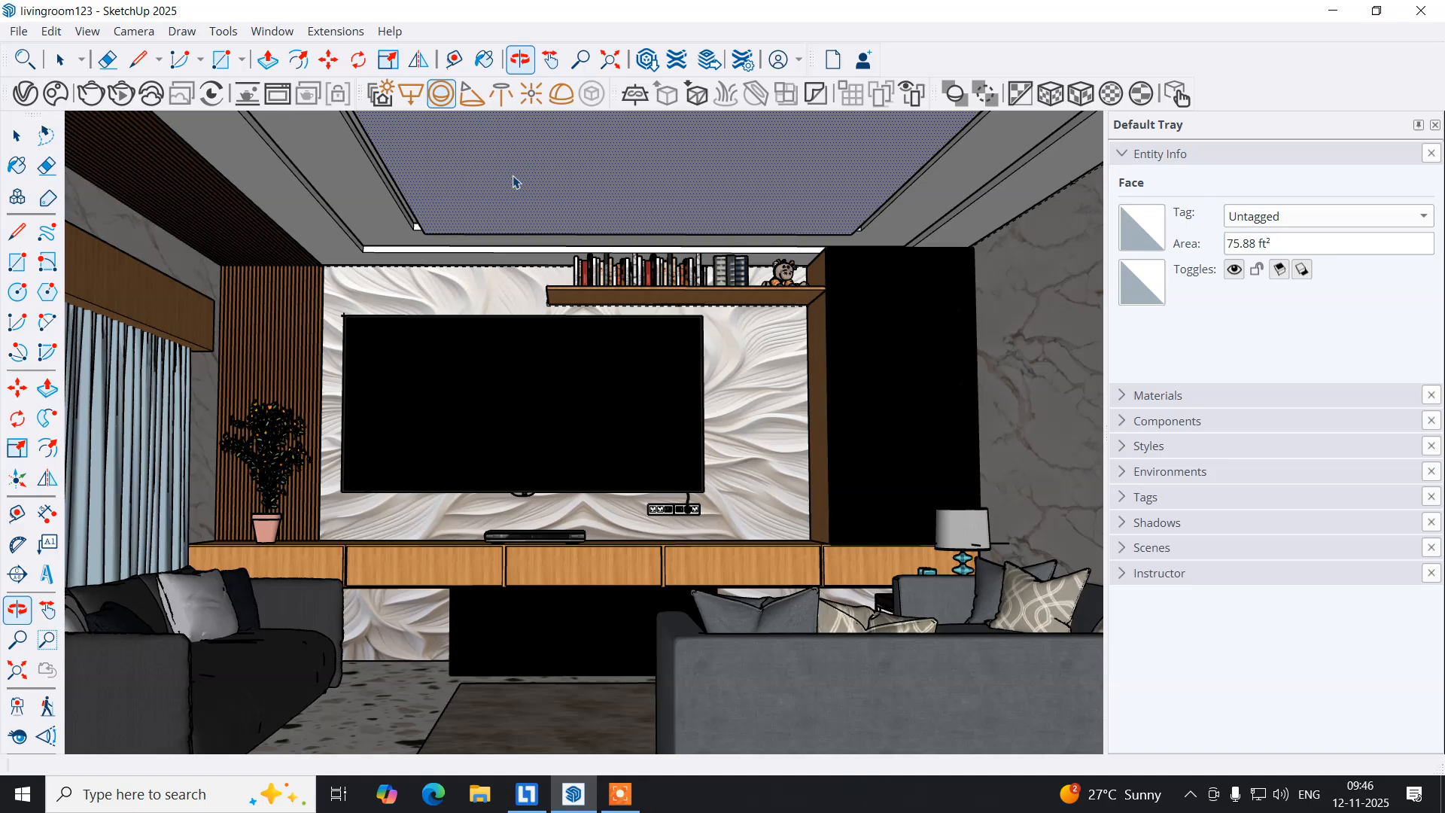
# Offset the outline of the recessed ceiling panel slightly inward to form a narrow border around it.
pyautogui.press('space')
pyautogui.moveTo(534, 176); pyautogui.dragTo(501, 226, button='middle')
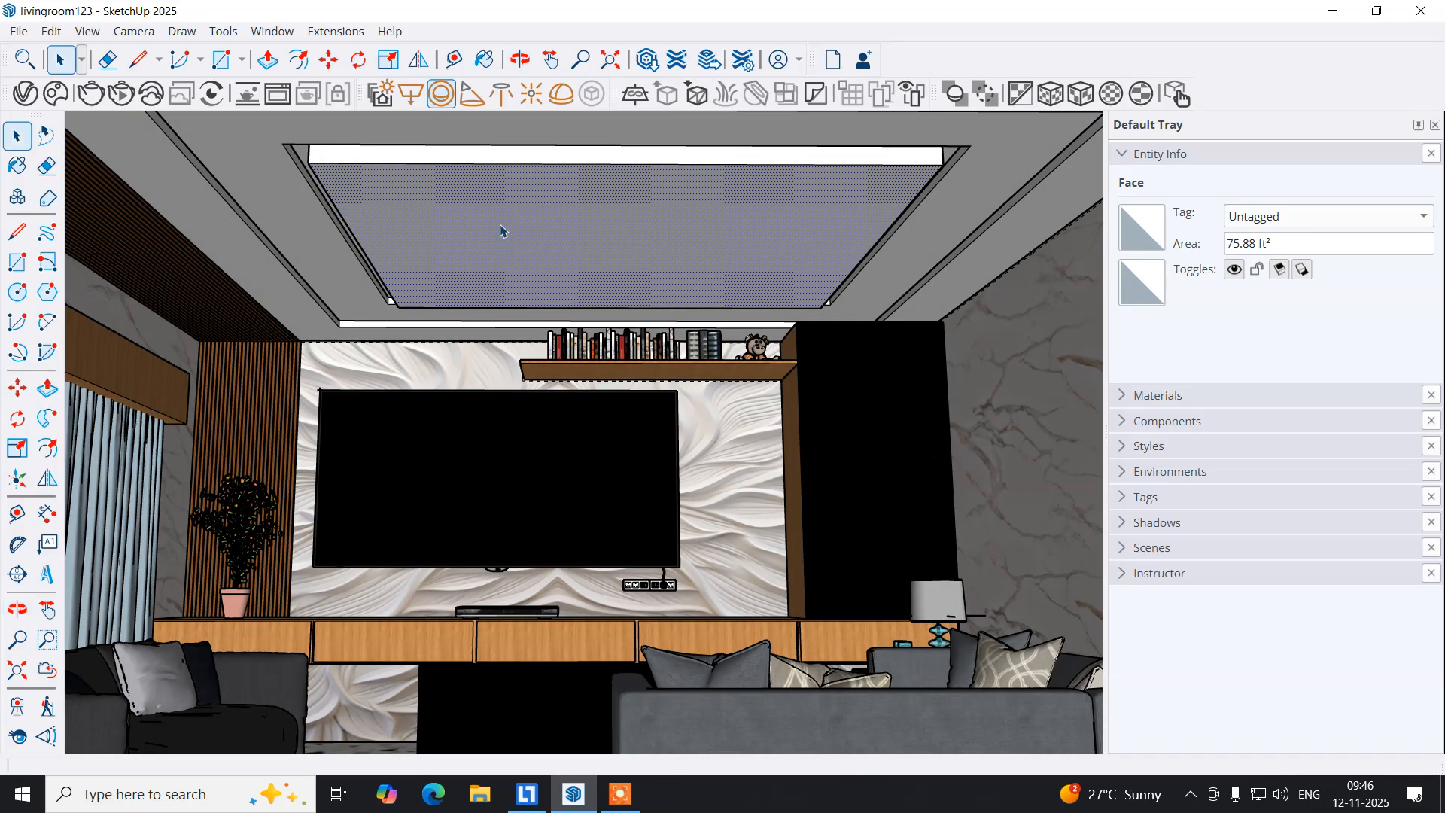
pyautogui.scroll(1, 501, 230)
pyautogui.moveTo(501, 229)
pyautogui.mouseDown(button='middle')
pyautogui.moveTo(491, 213)
pyautogui.moveTo(496, 241)
pyautogui.mouseUp(button='middle')
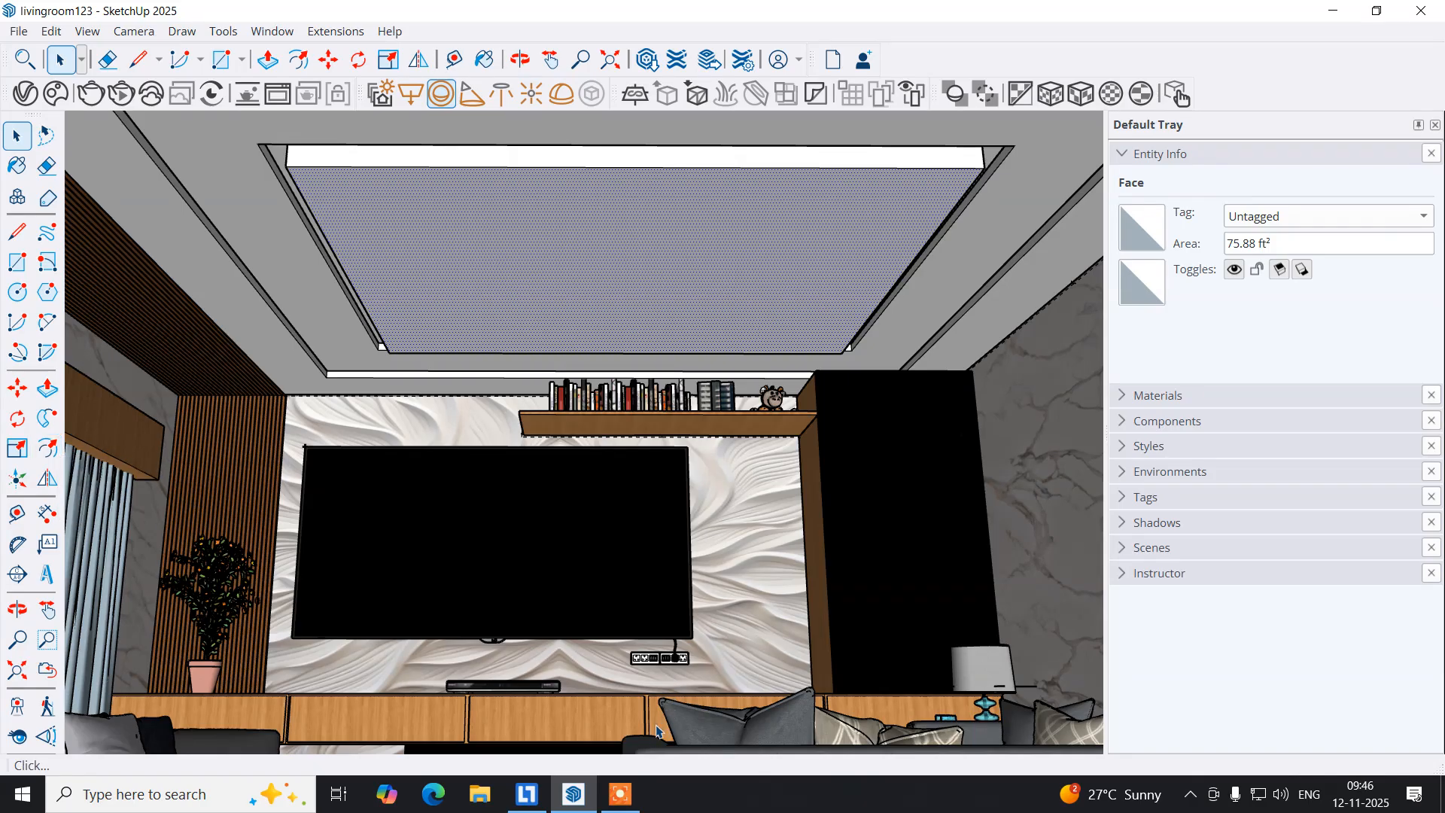
pyautogui.click(619, 794)
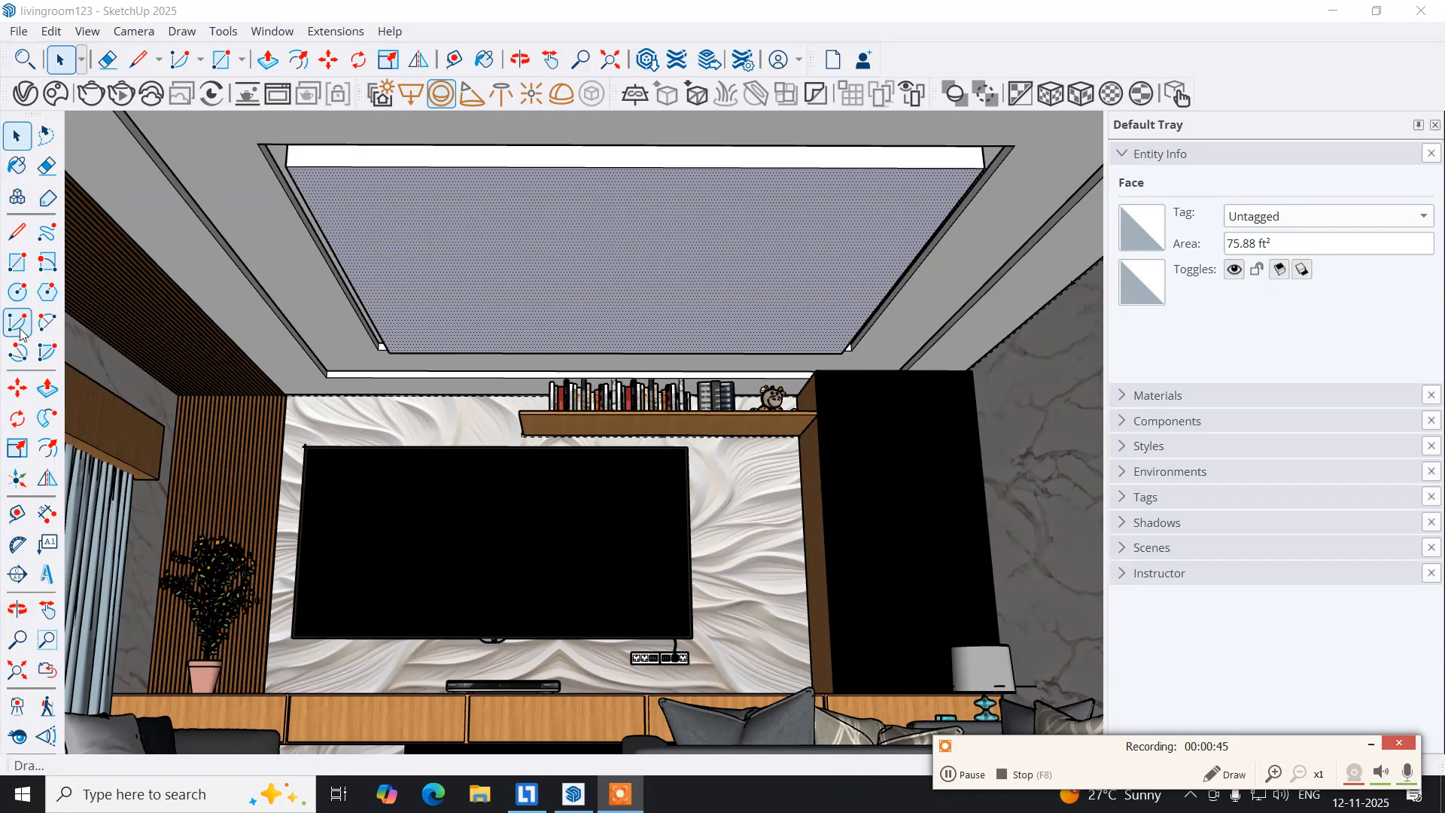
pyautogui.click(55, 453)
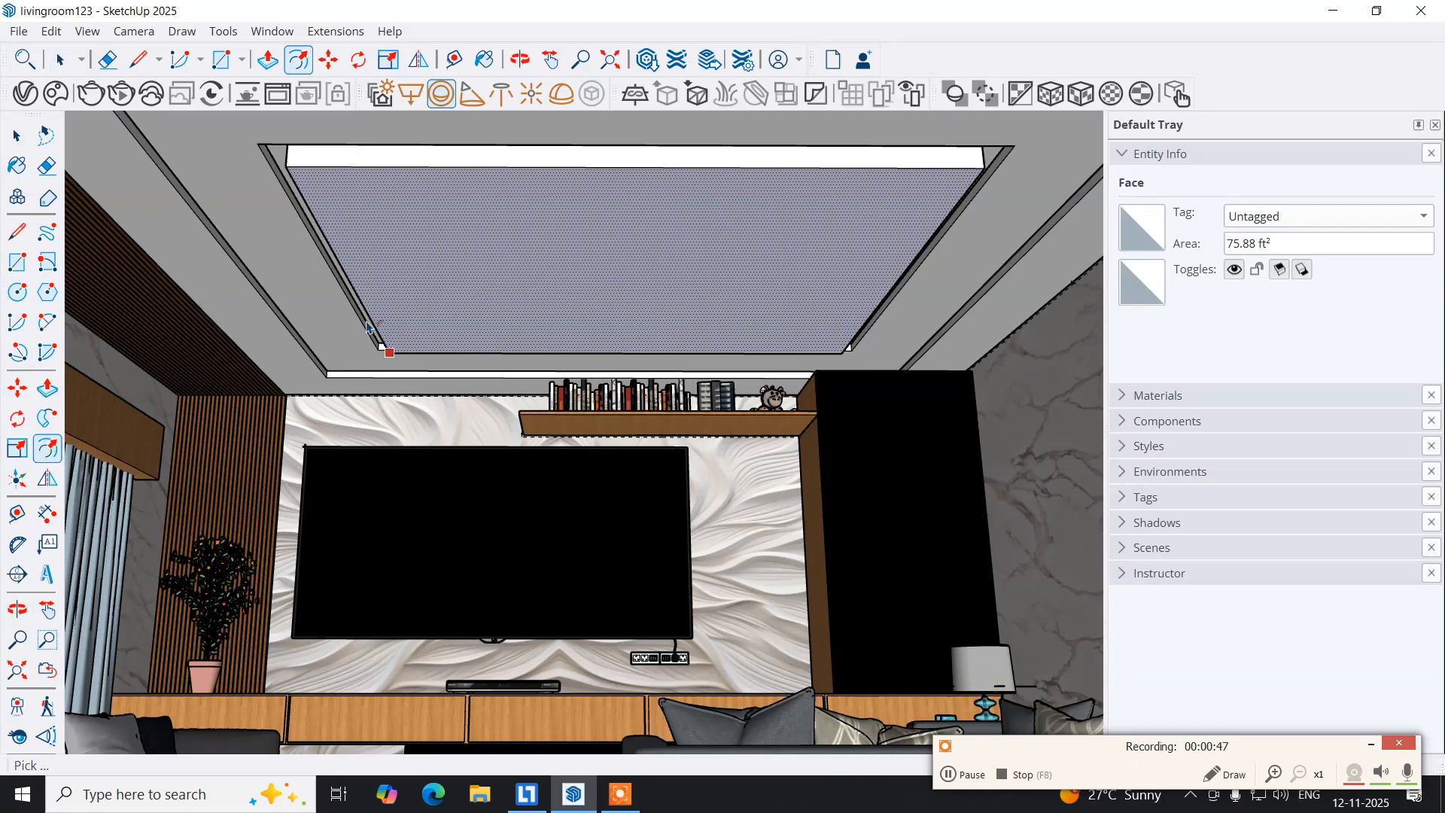
pyautogui.click(338, 259)
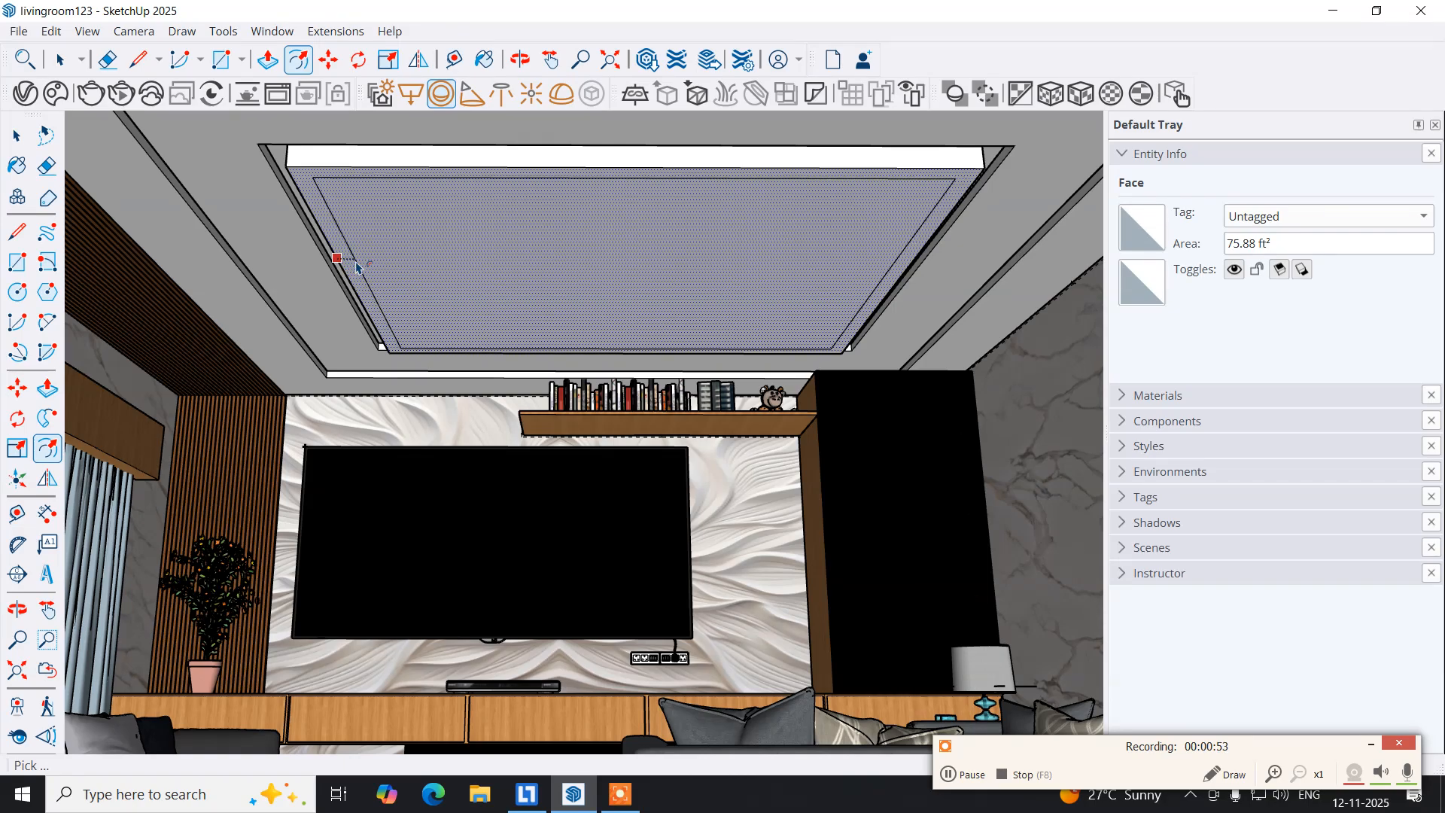
pyautogui.click(356, 266)
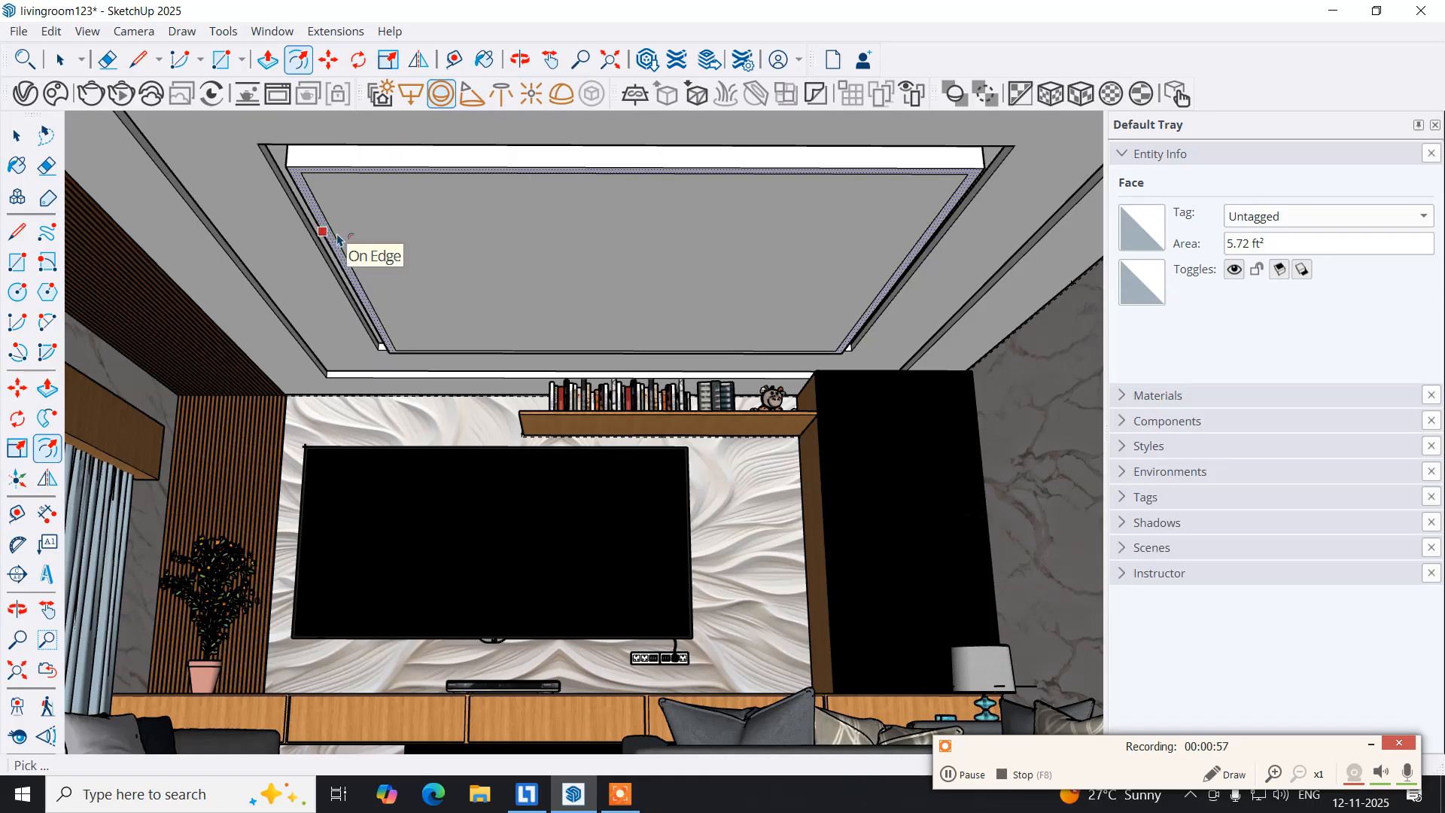
# Push/Pull the narrow border face slightly downward so it forms a raised frame around the ceiling panel.
pyautogui.scroll(1, 337, 239)
pyautogui.scroll(1, 337, 239)
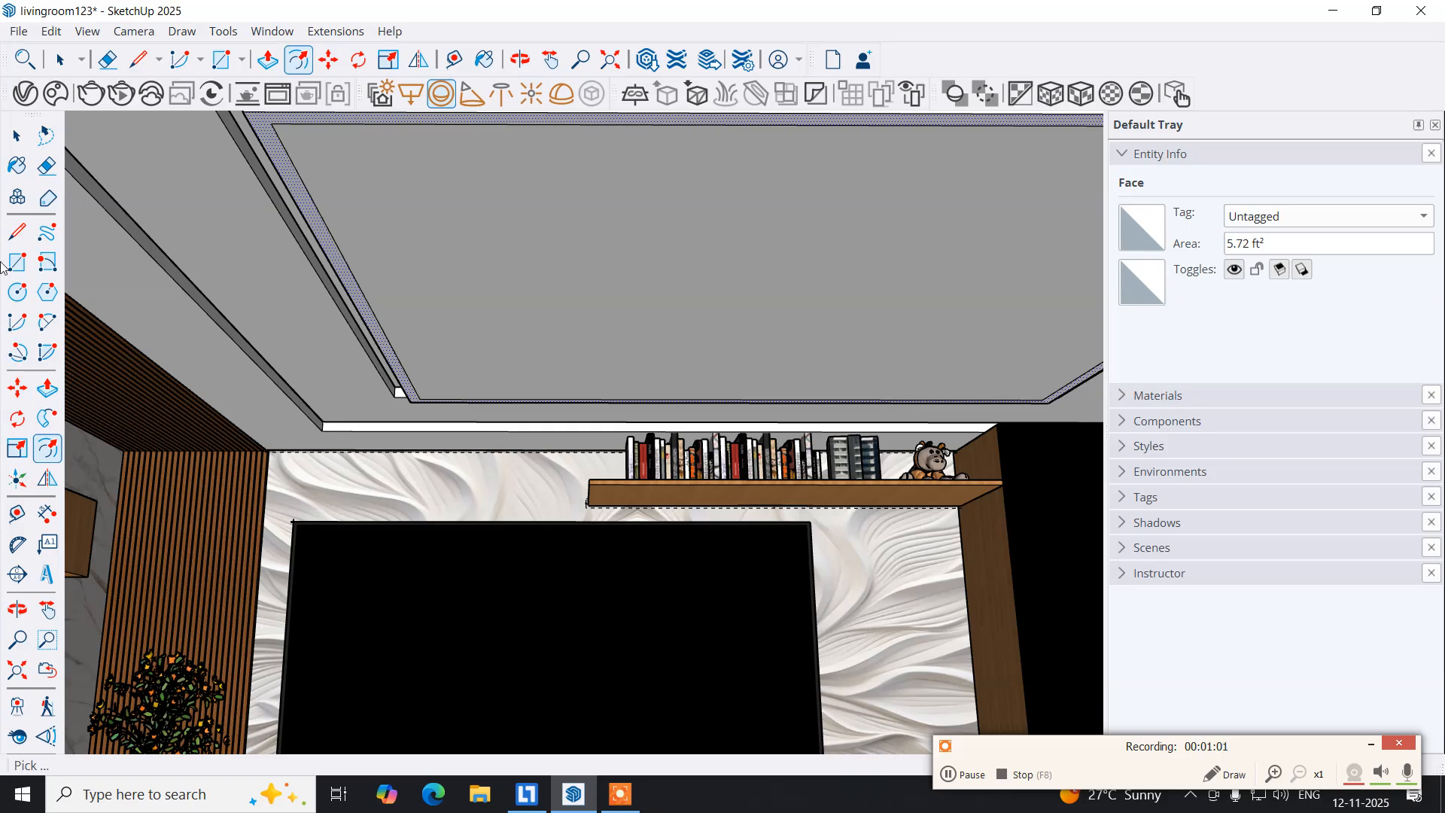
pyautogui.click(55, 387)
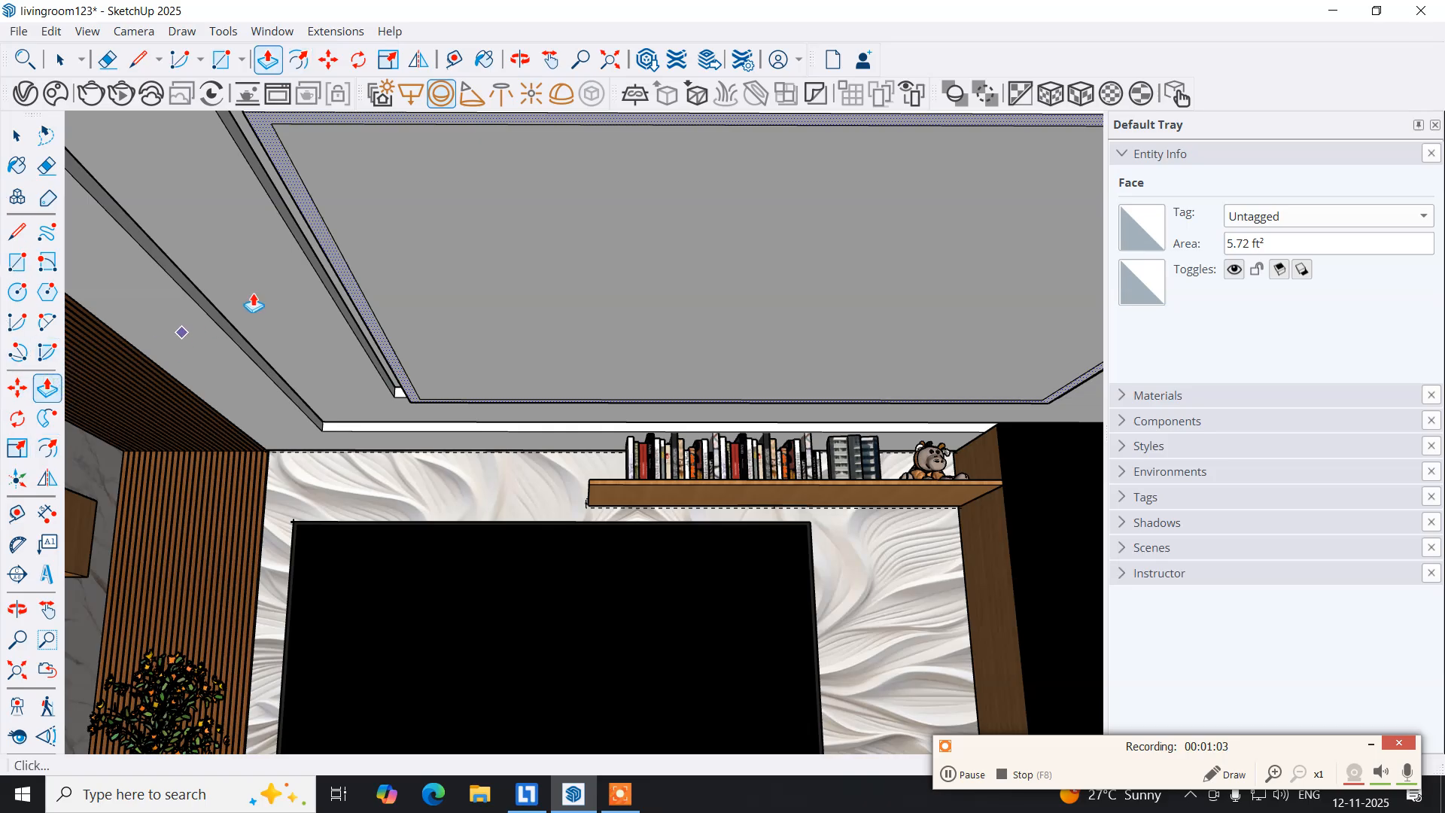
pyautogui.click(310, 216)
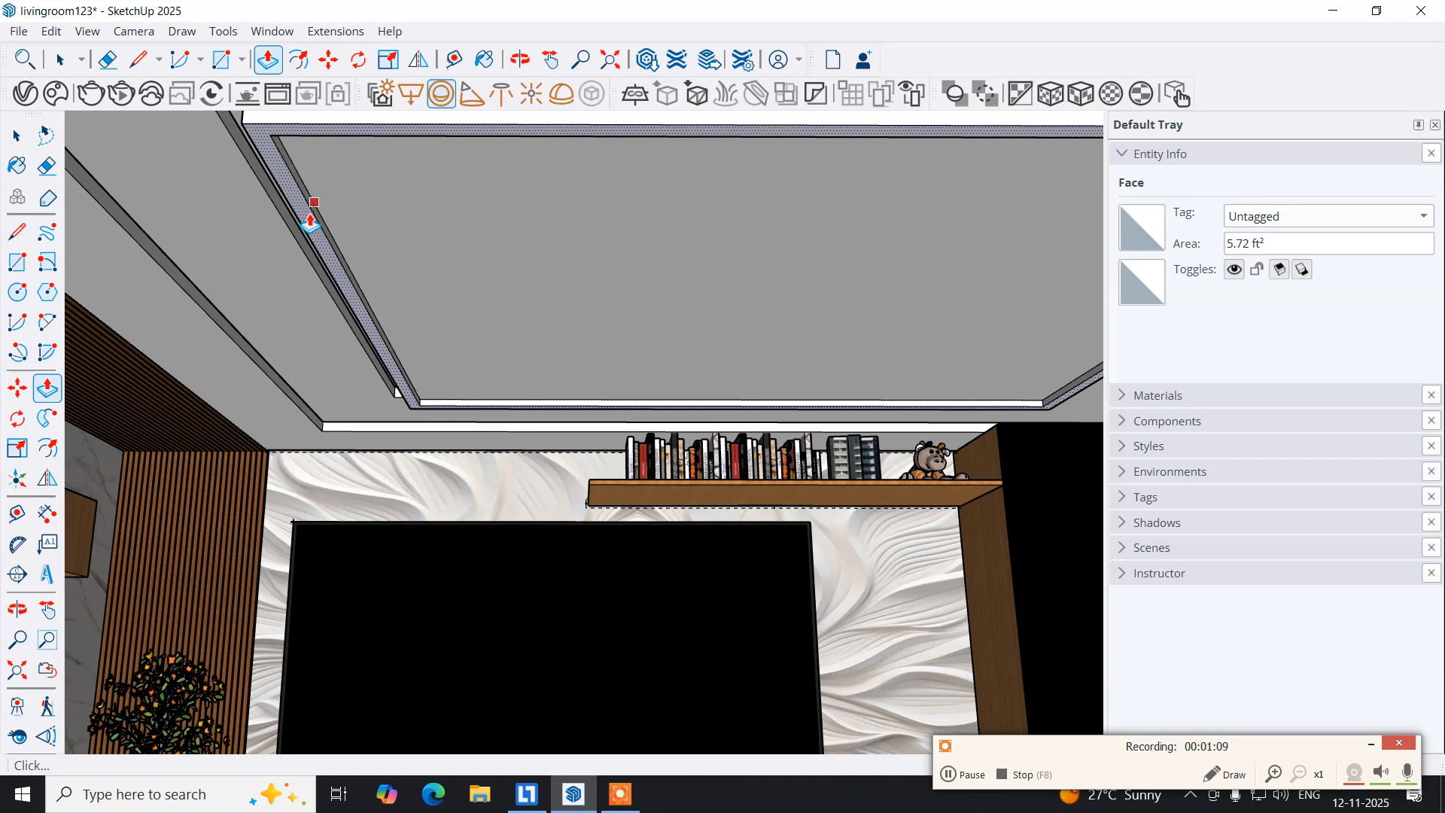
pyautogui.press('Escape')
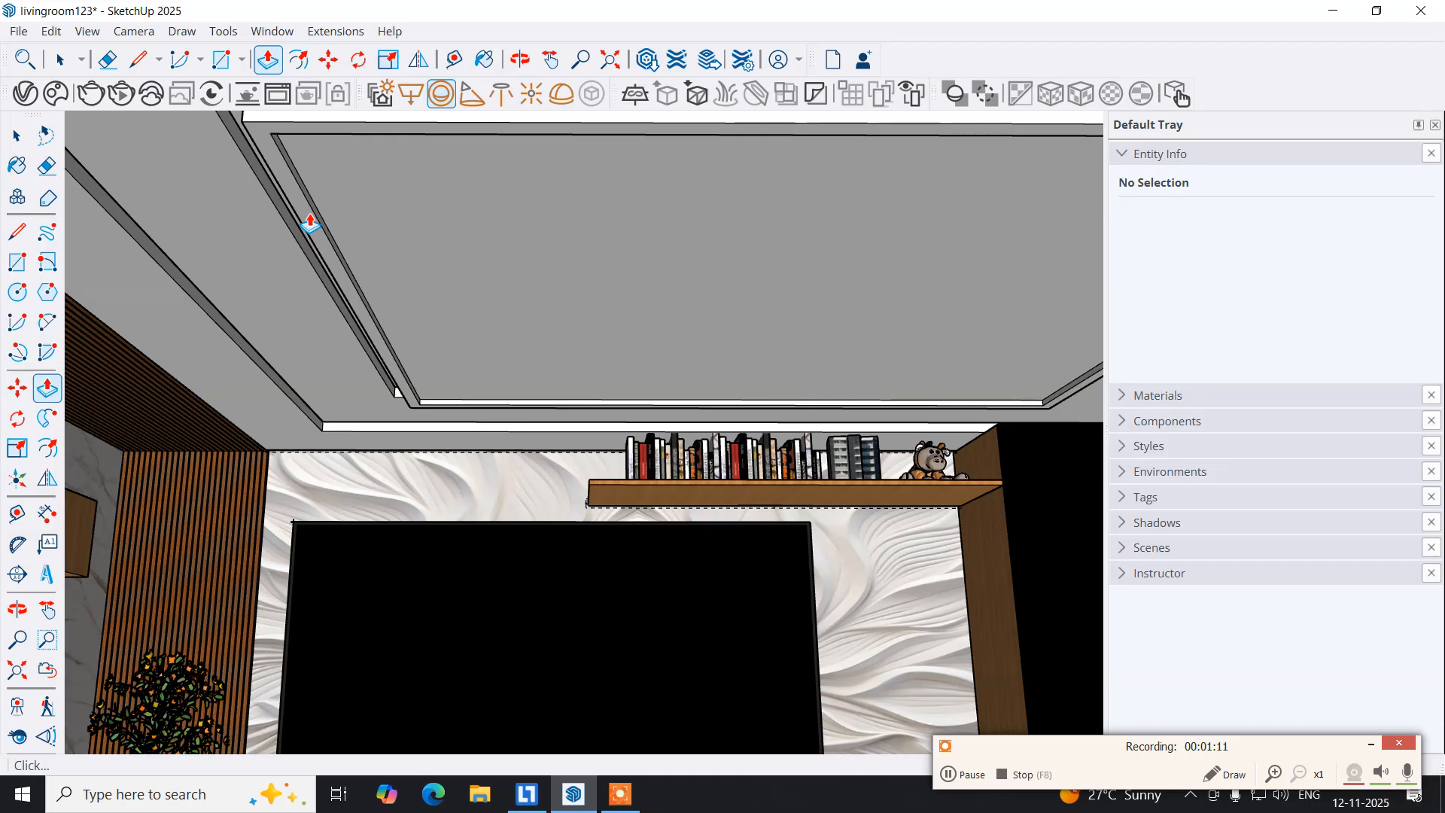
# Select the inner ceiling panel face enclosed by the narrow frame.
pyautogui.click(17, 136)
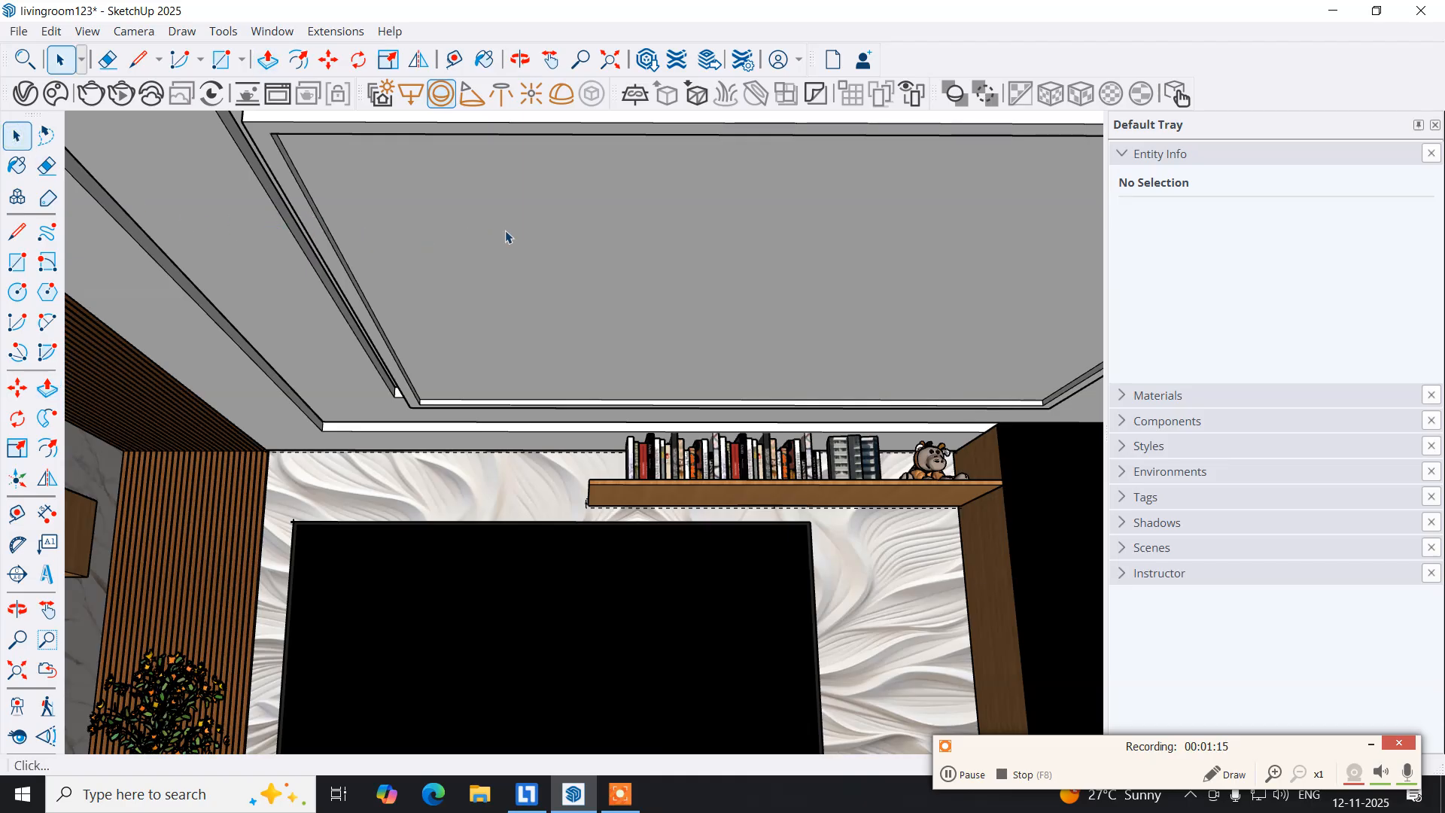
pyautogui.click(460, 229)
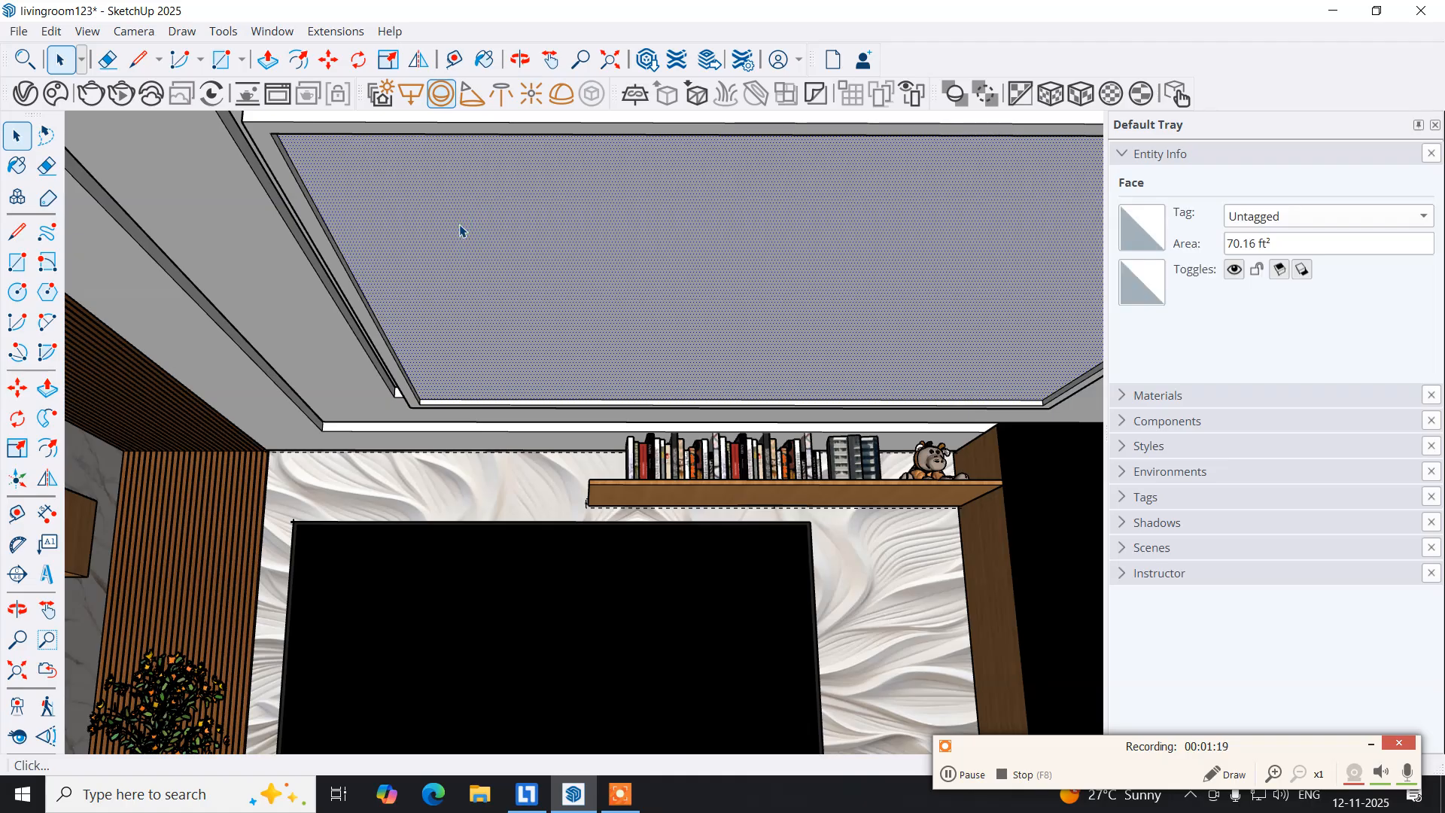
pyautogui.scroll(-3, 461, 231)
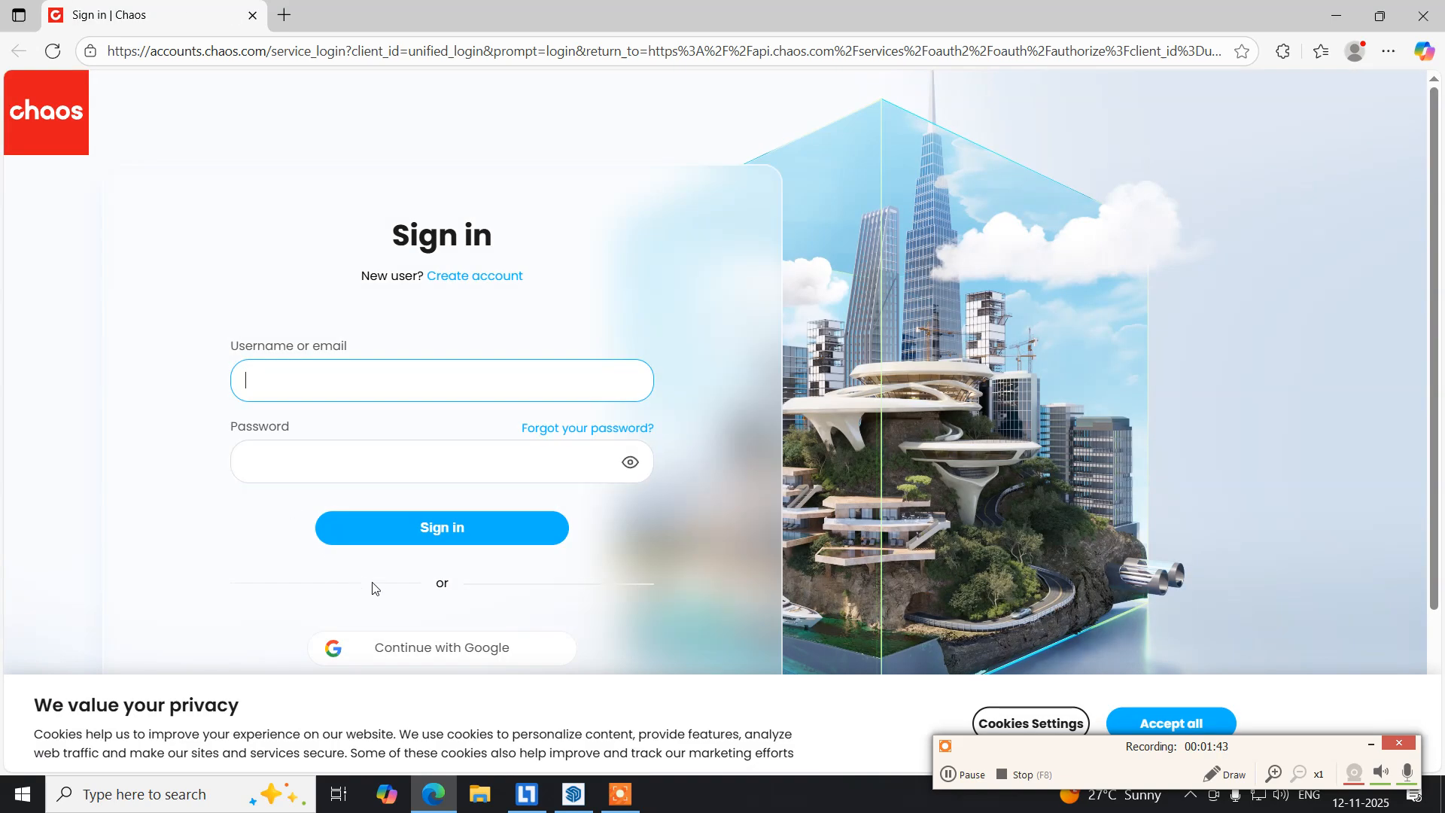
# Sign in to the Chaos account through Trimble and close the browser window.
pyautogui.scroll(-2, 396, 599)
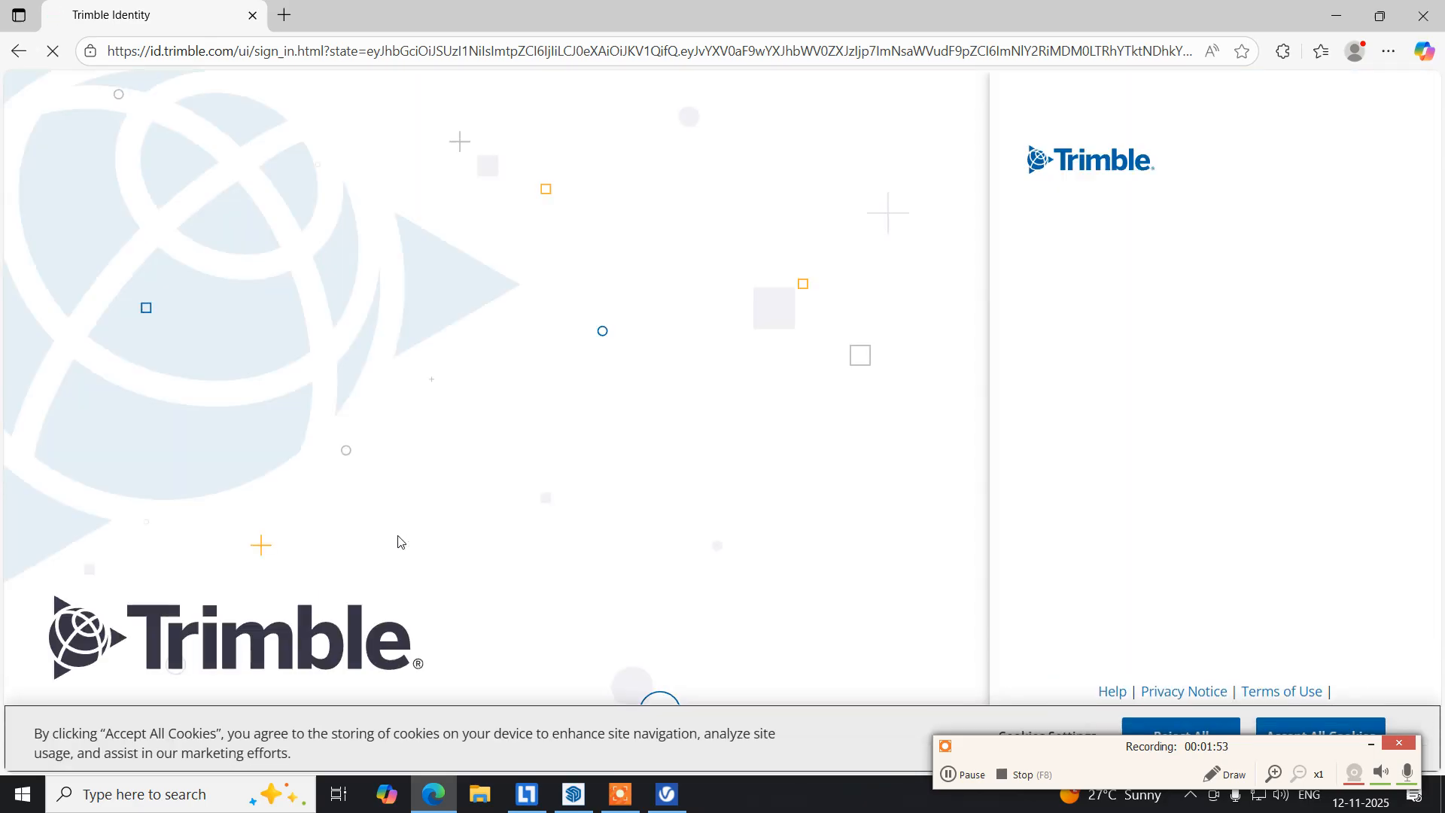
pyautogui.click(1143, 494)
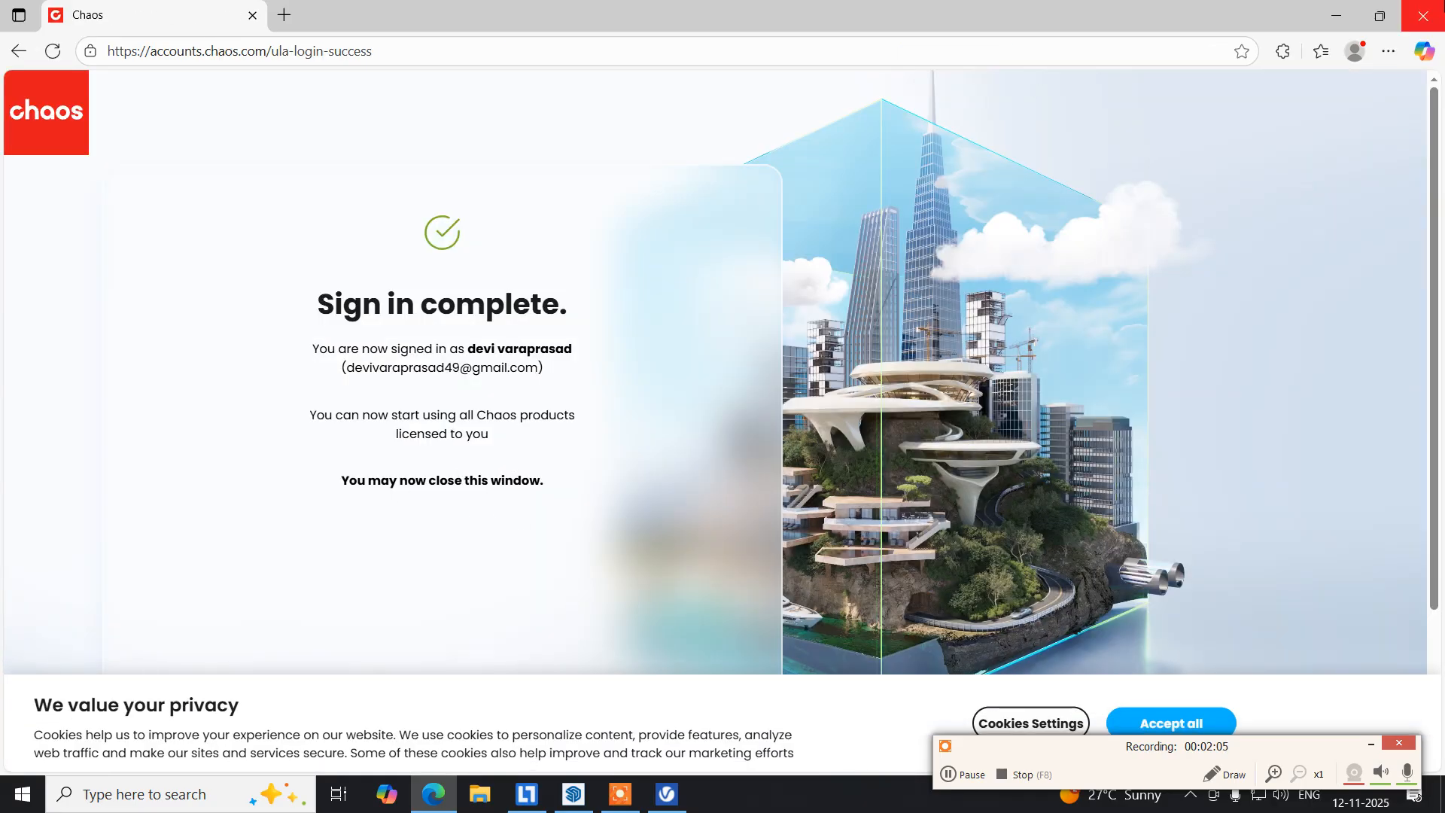
pyautogui.click(1422, 15)
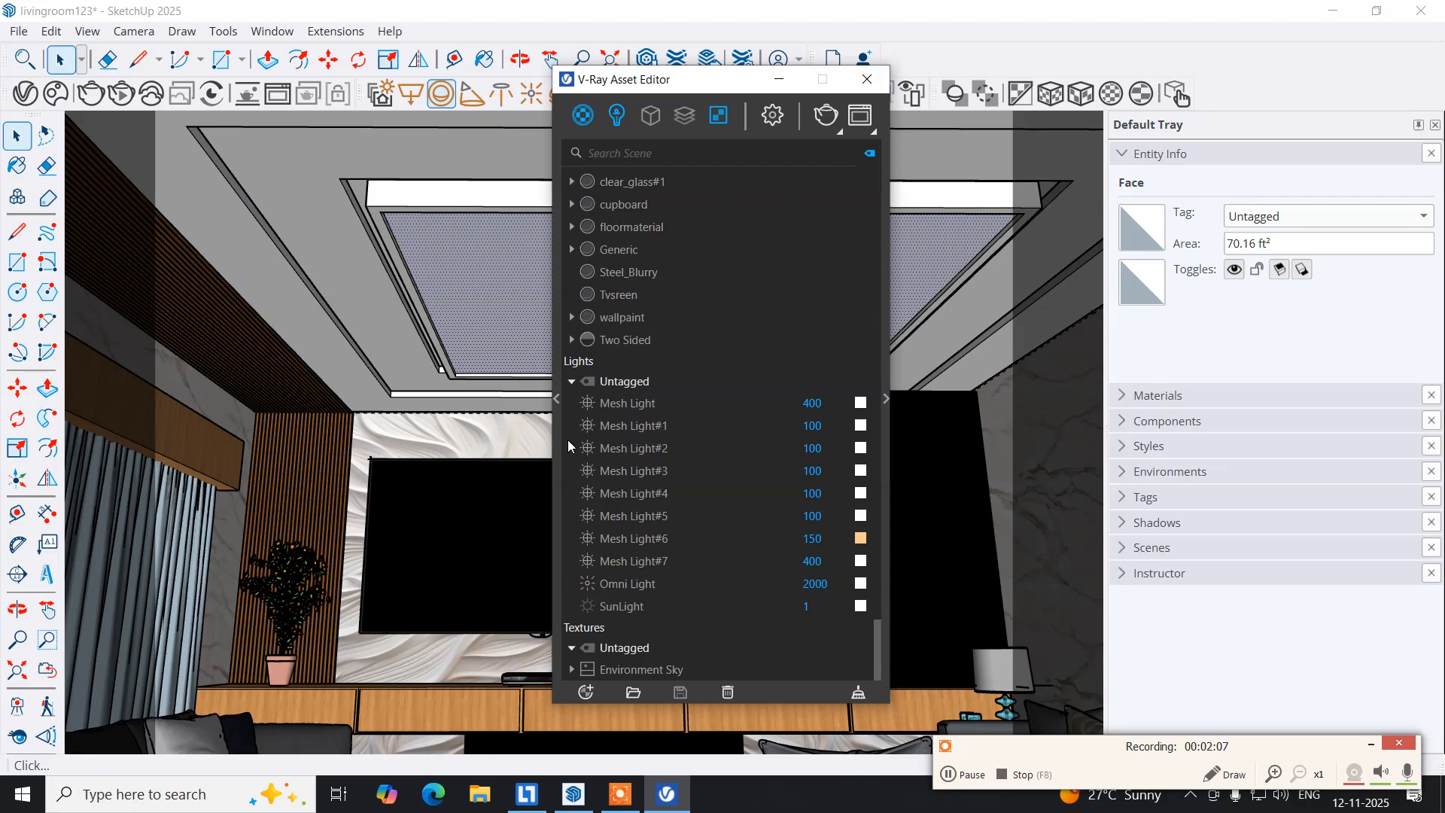
# Create a Generic material in the V-Ray Asset Editor and rename it Ceiling.
pyautogui.click(581, 117)
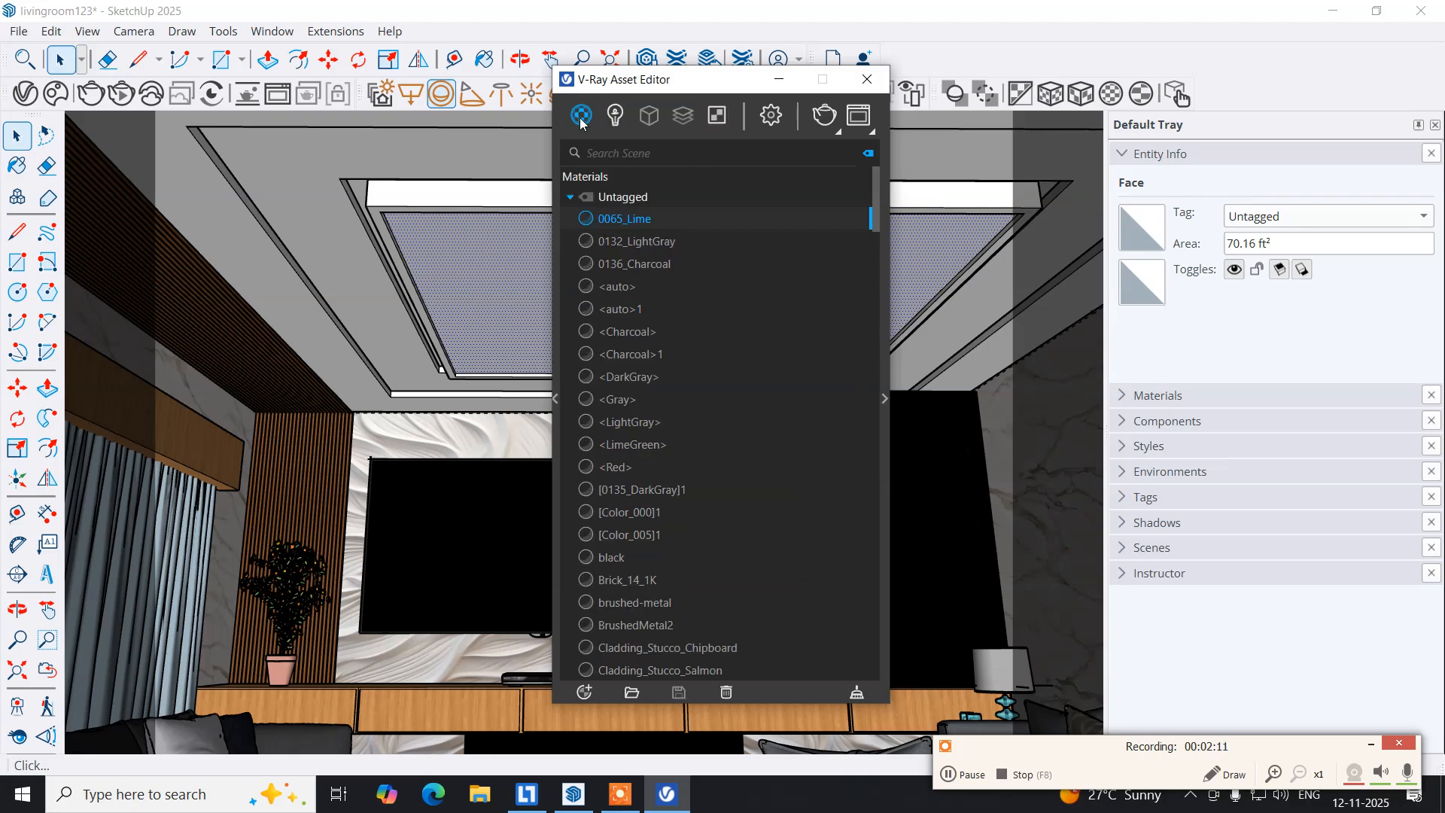
pyautogui.moveTo(580, 119)
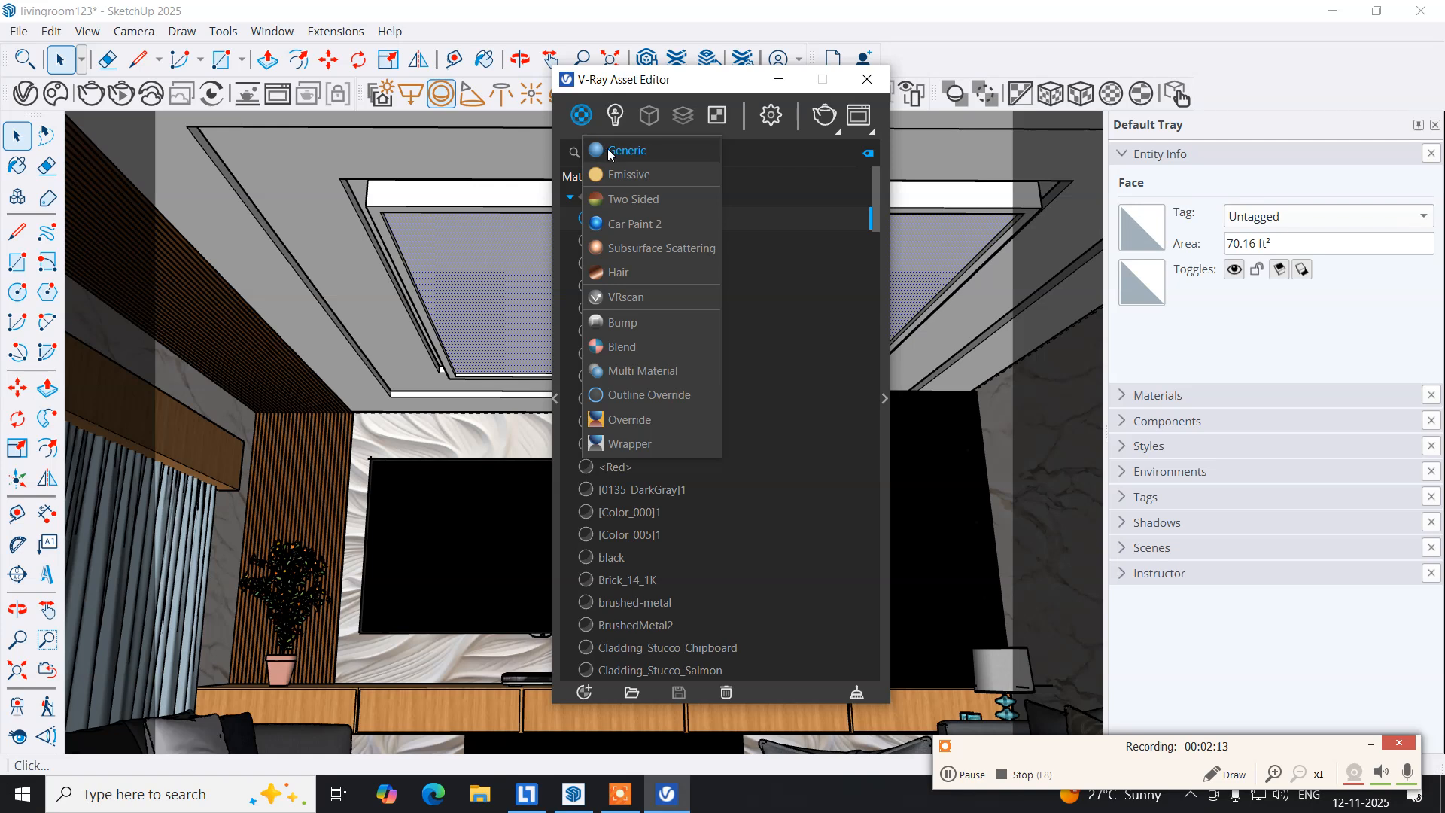
pyautogui.click(609, 153)
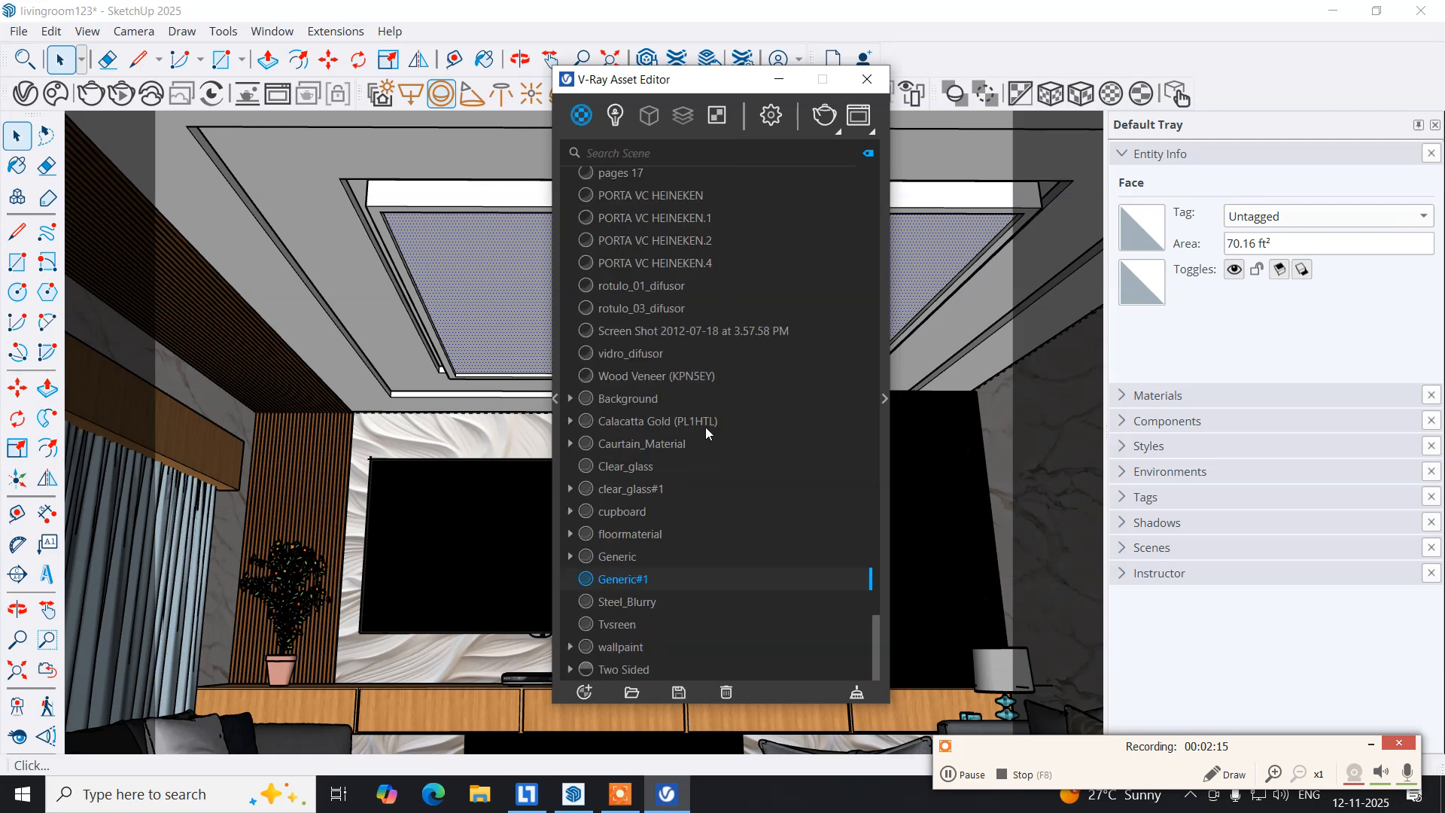
pyautogui.rightClick(629, 583)
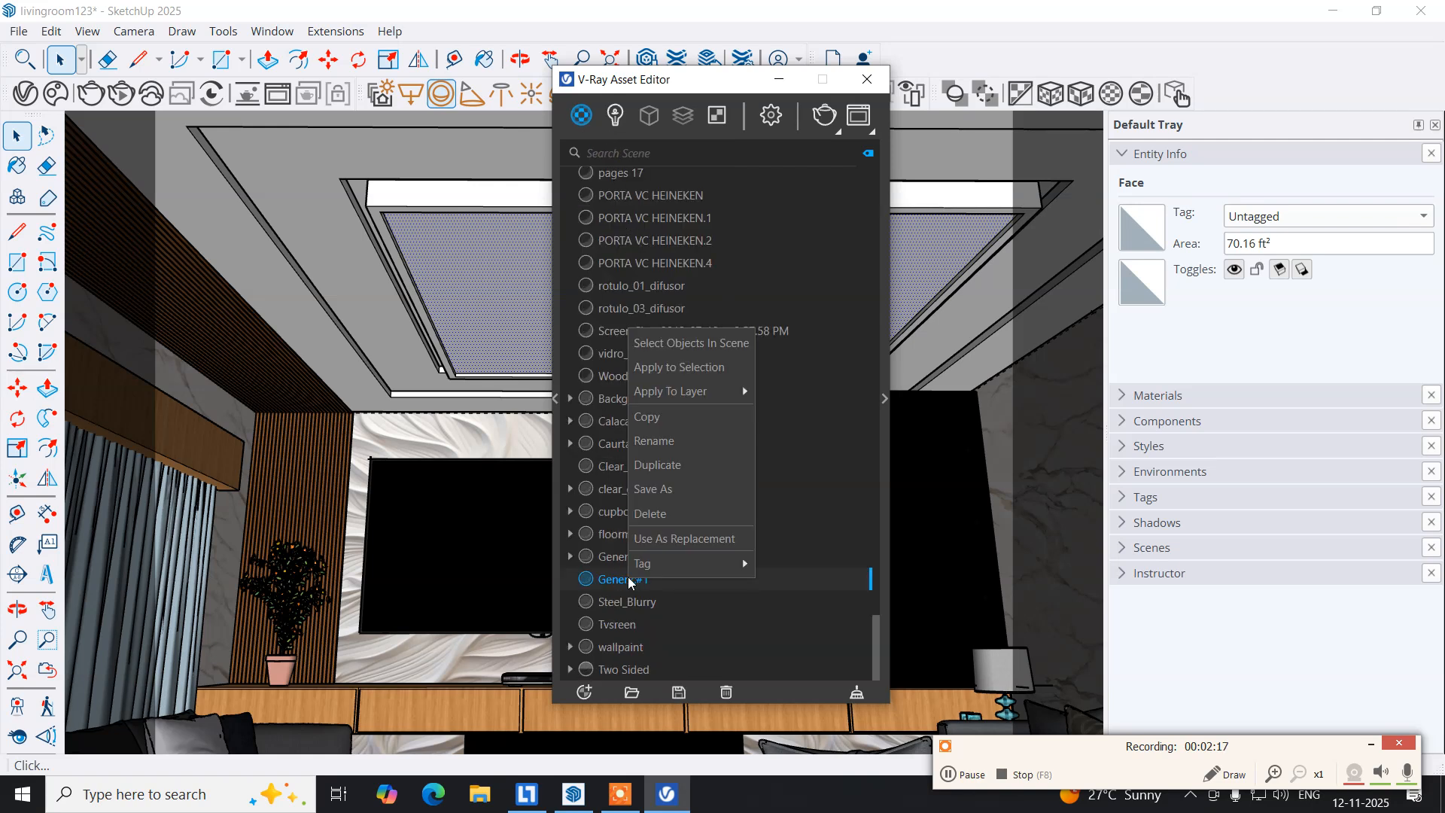
pyautogui.moveTo(632, 577)
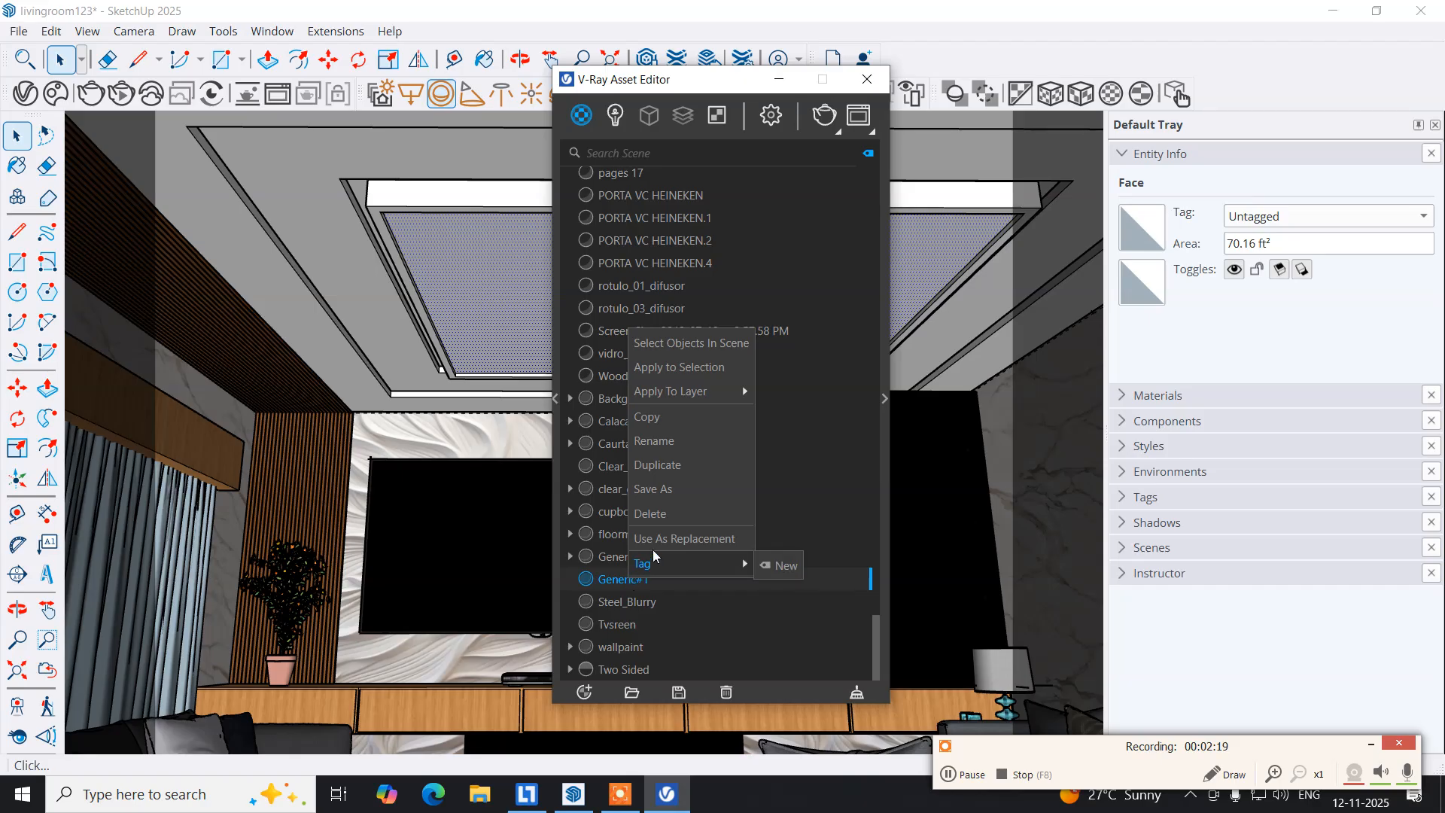
pyautogui.click(665, 443)
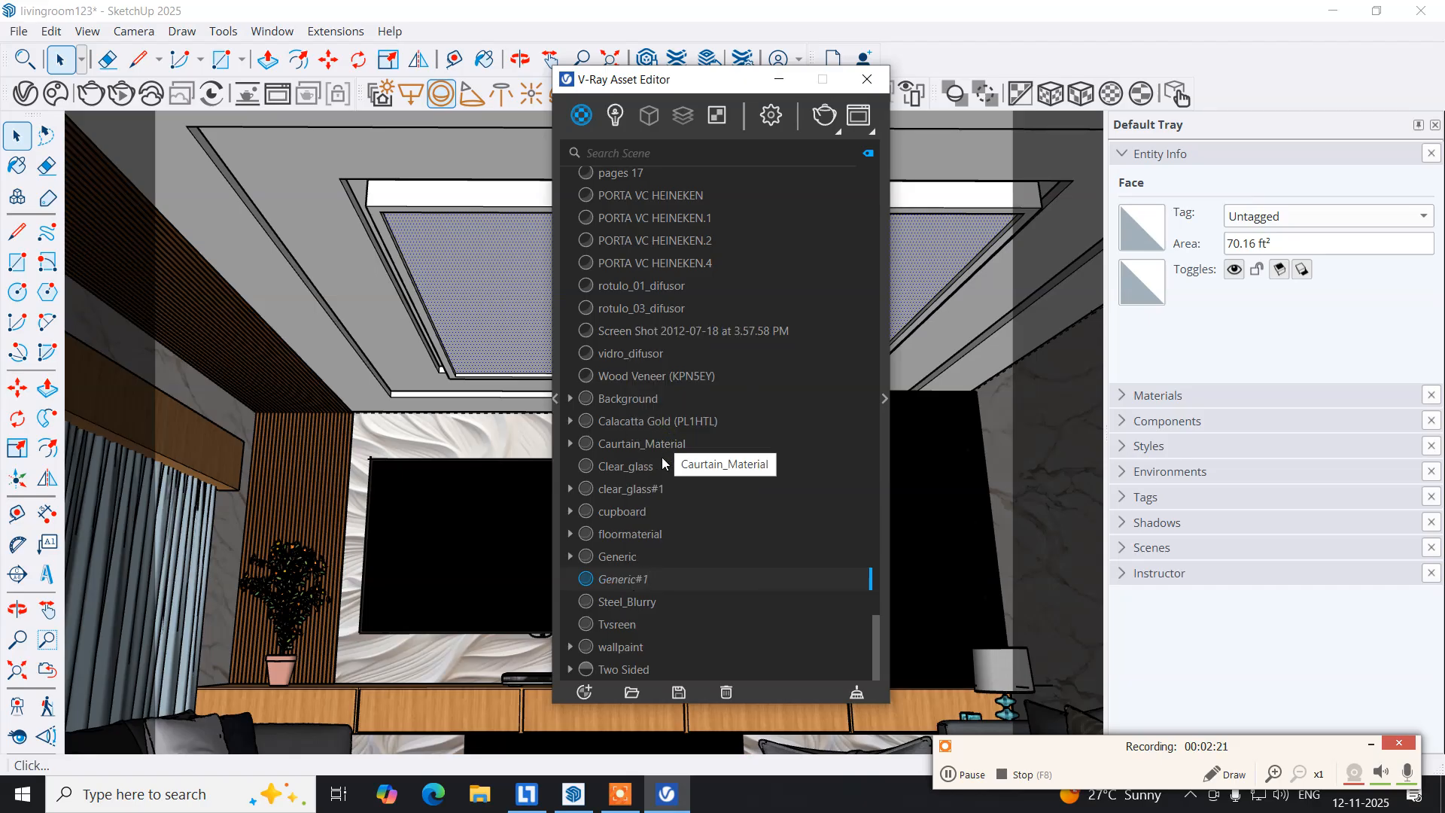
pyautogui.moveTo(666, 580); pyautogui.dragTo(552, 584)
pyautogui.write('Ceiling')
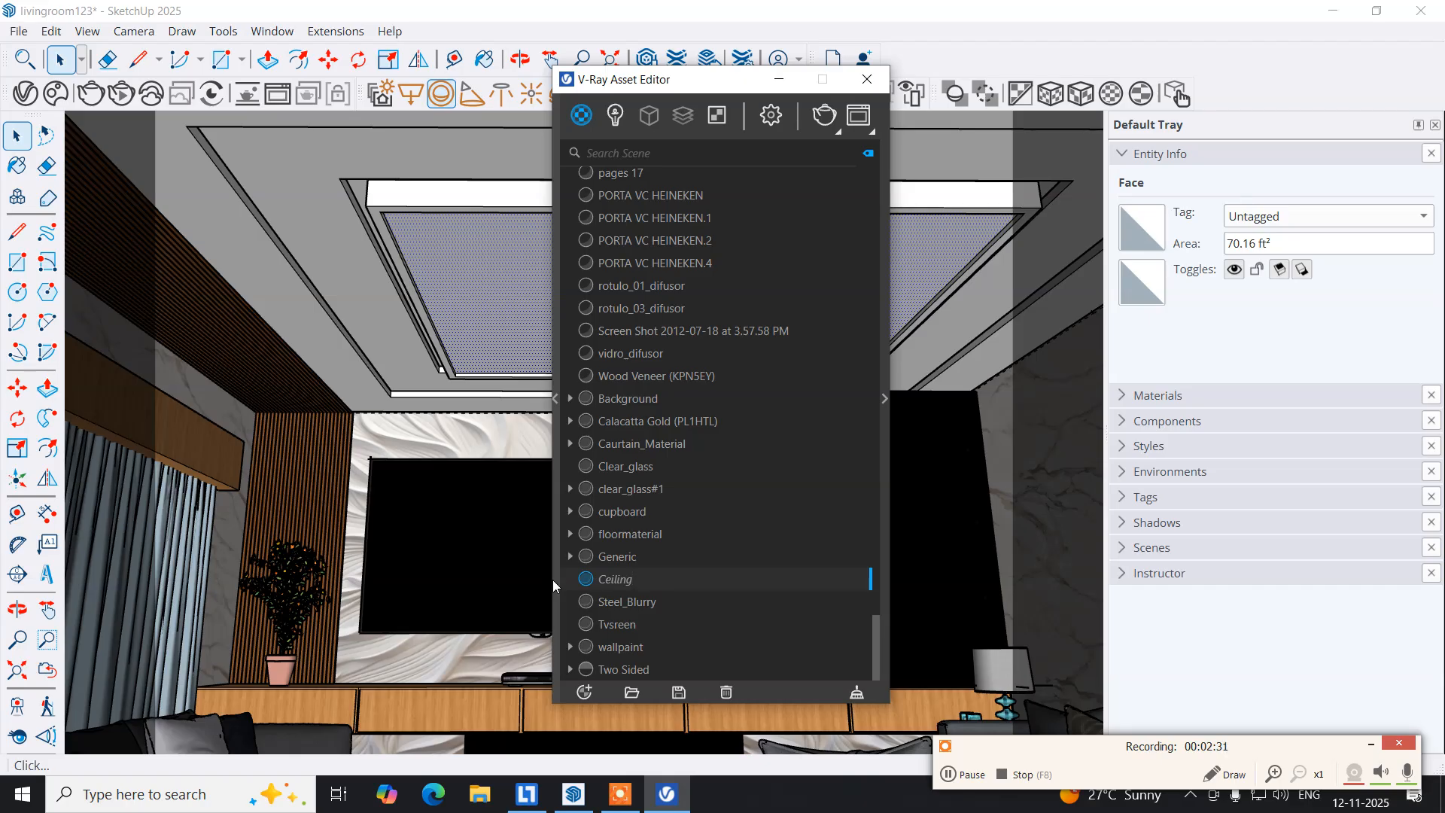
pyautogui.press('Return')
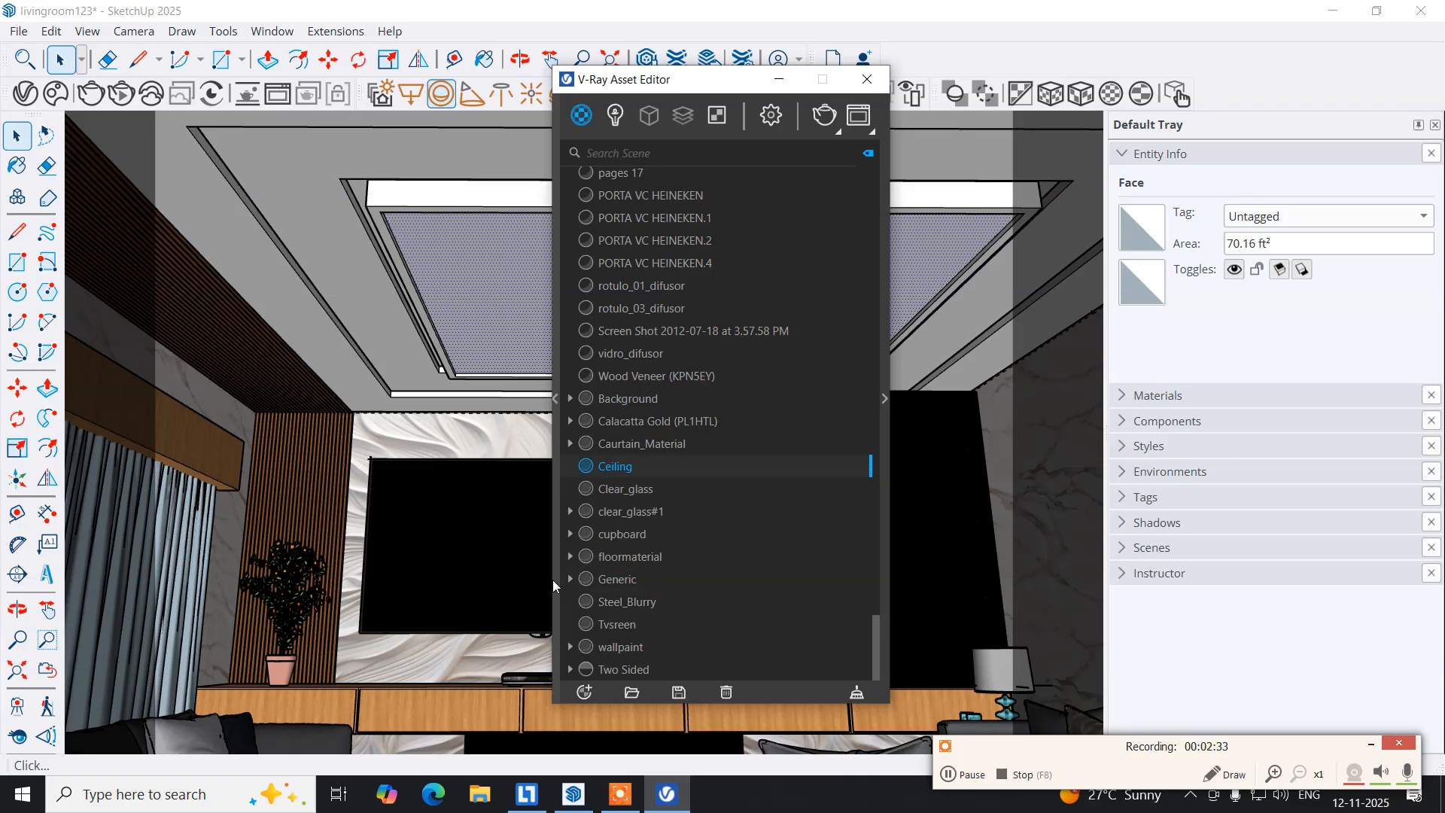
# Expand the Ceiling material's settings and choose a Bitmap texture for its diffuse color.
pyautogui.click(883, 397)
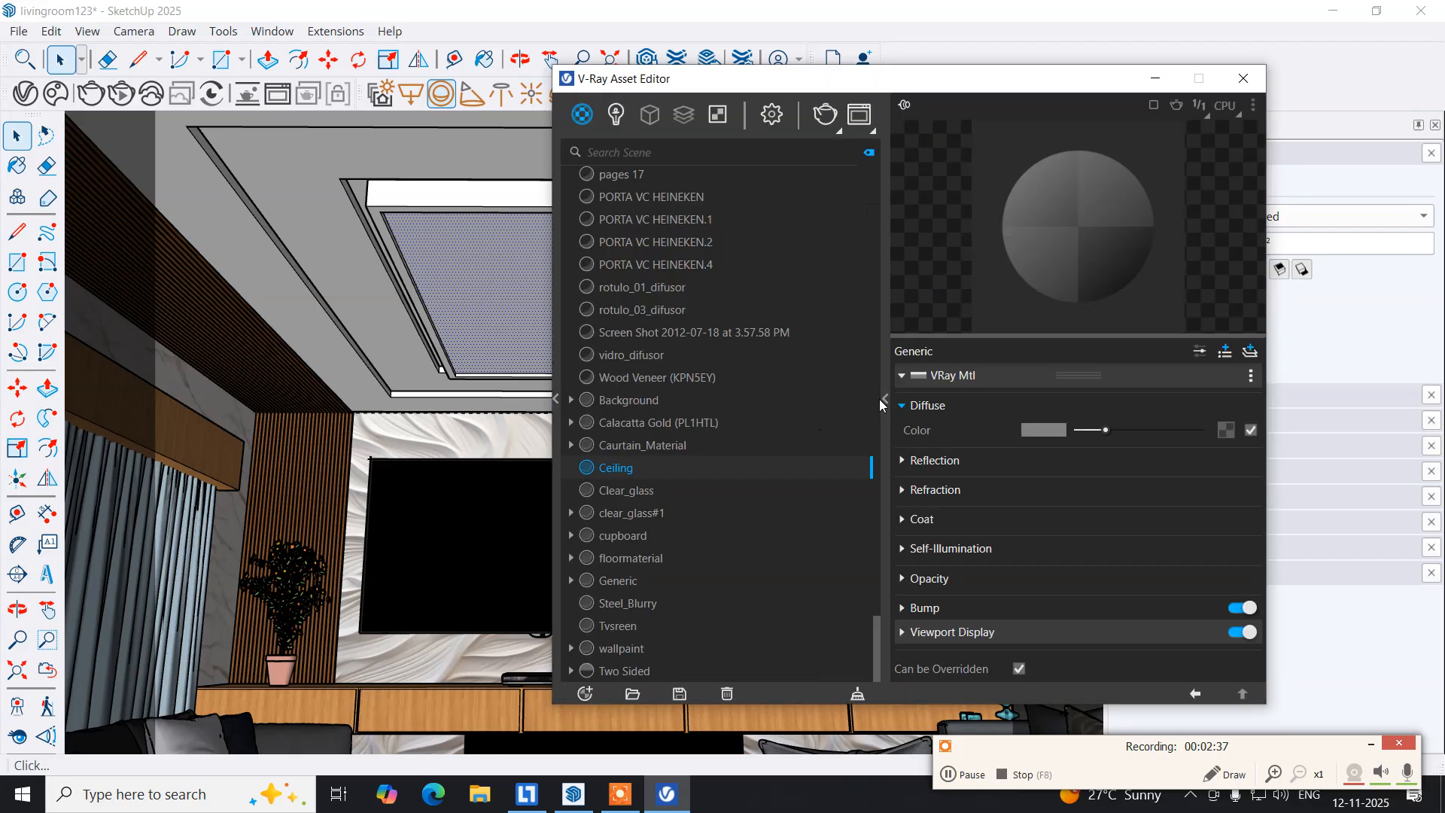
pyautogui.click(1227, 430)
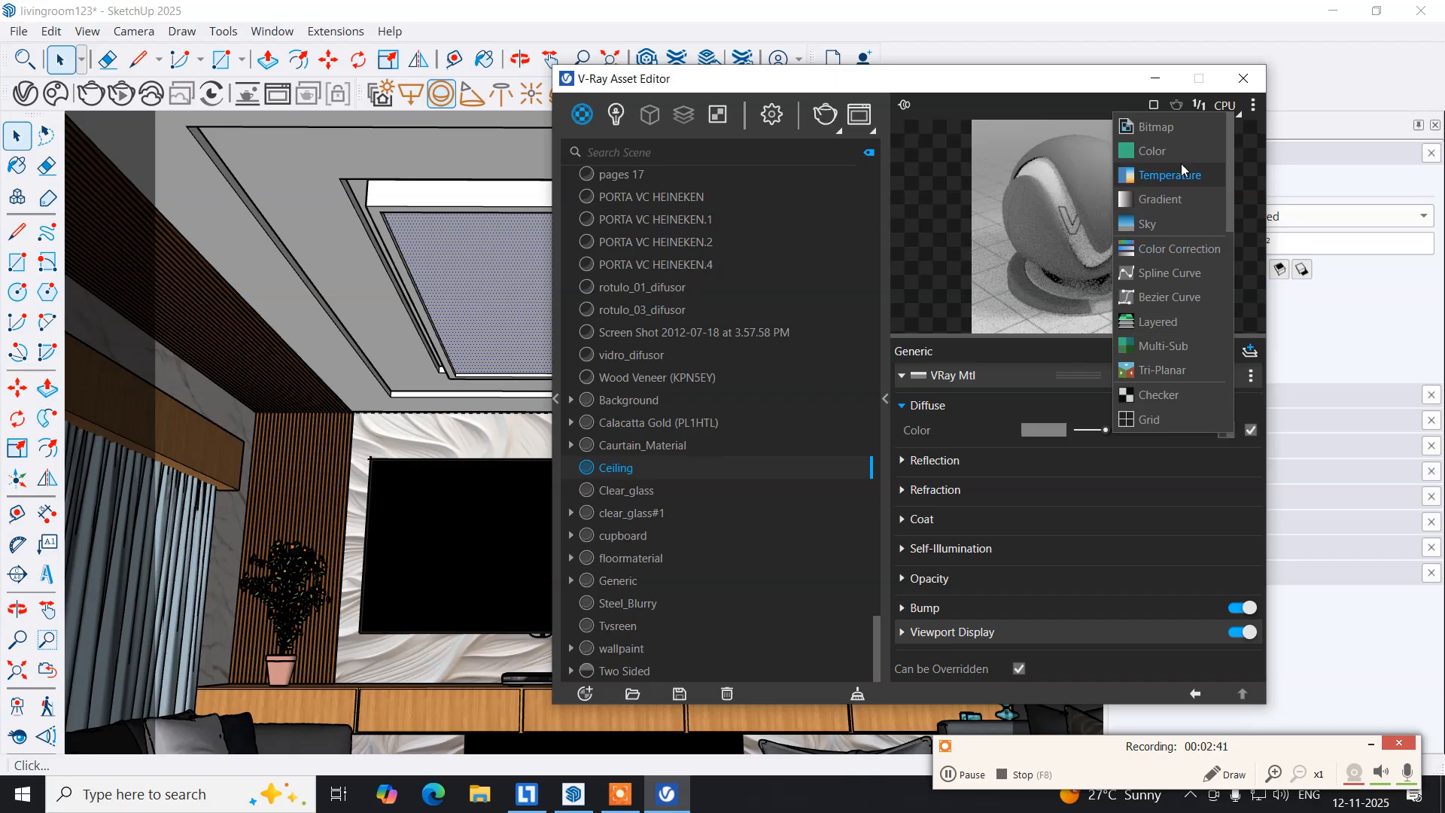
pyautogui.click(1171, 125)
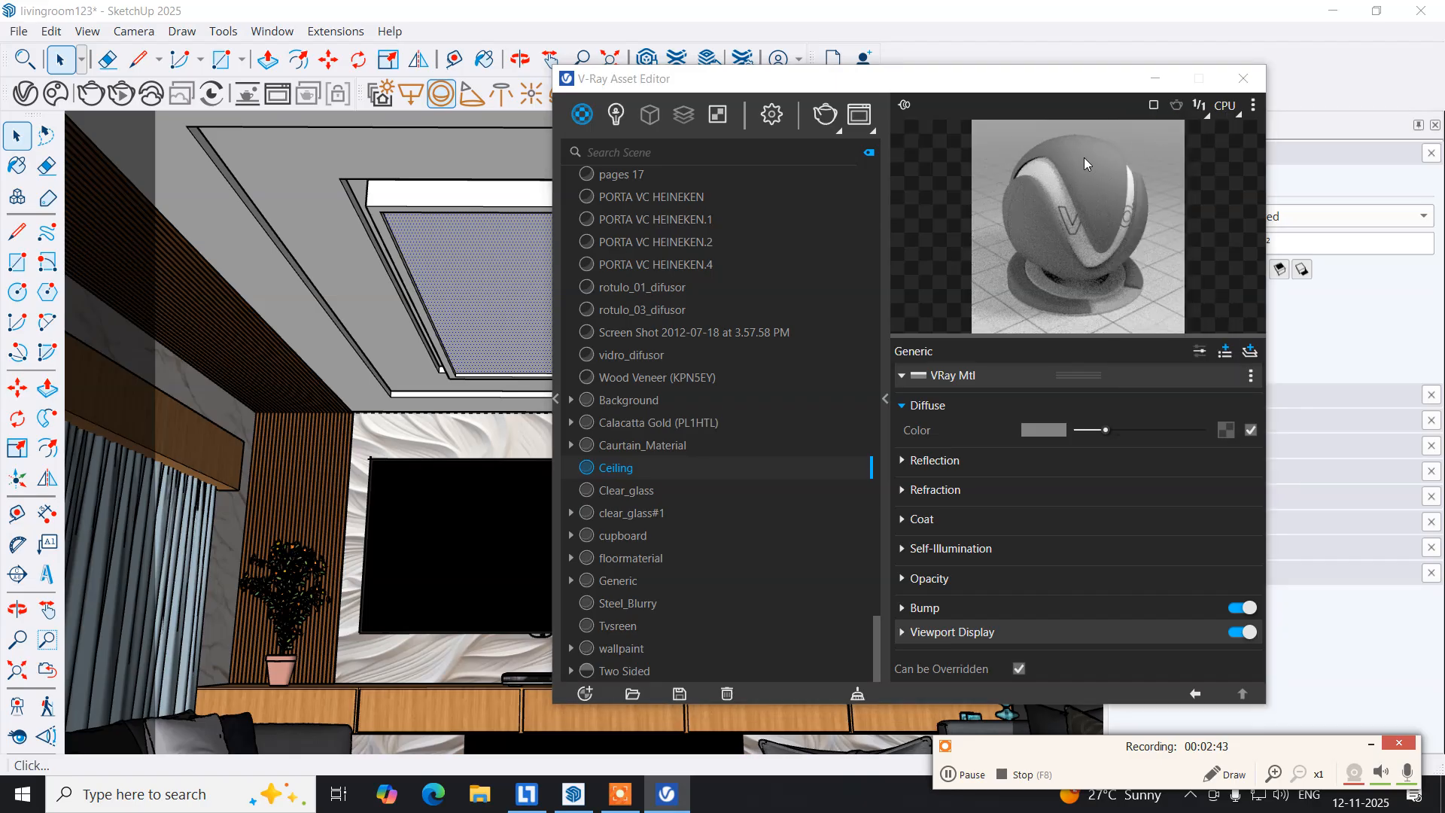
pyautogui.moveTo(722, 111); pyautogui.dragTo(274, 75)
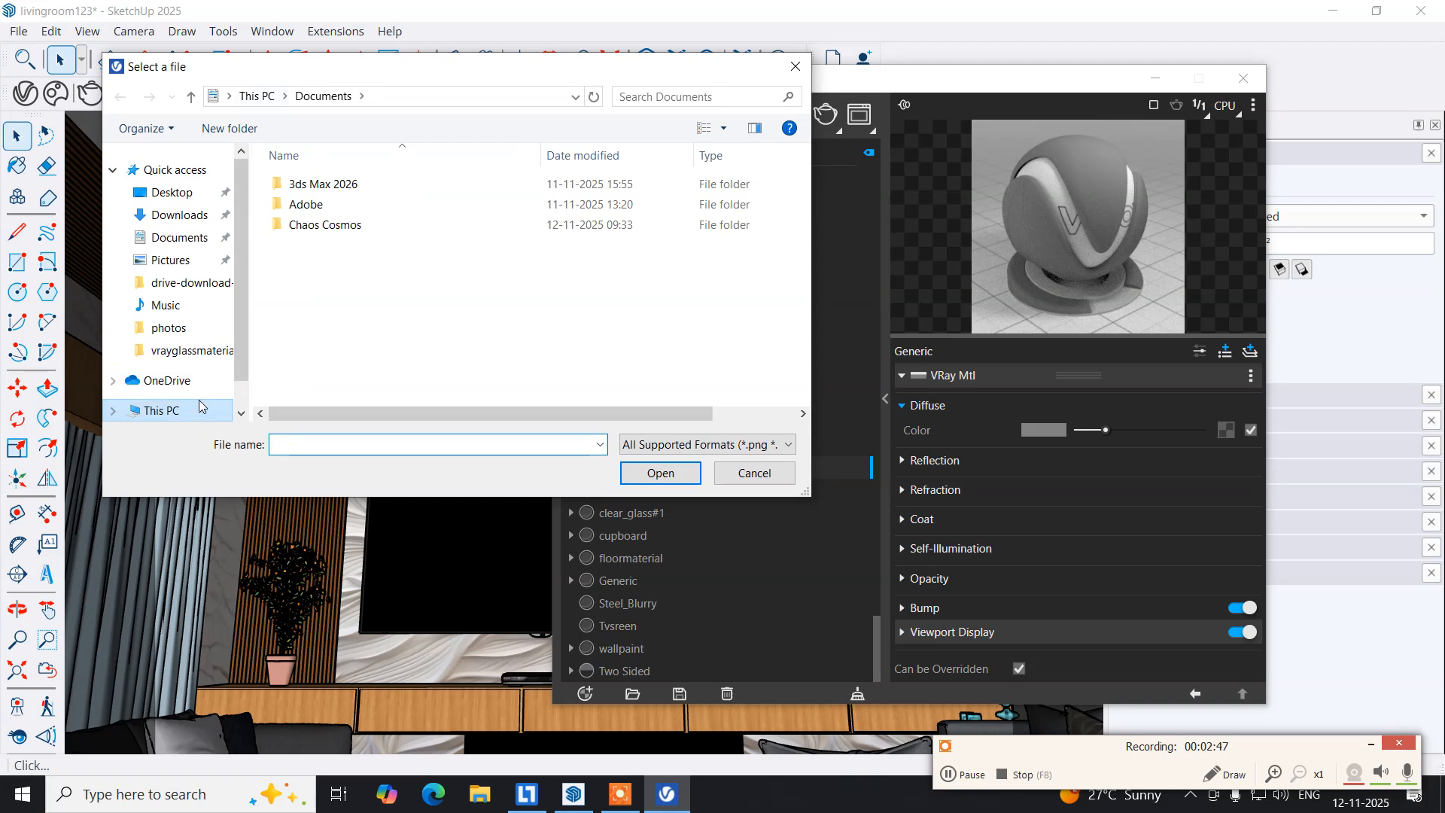
# Browse to the vrayglassmaterials folder inside desktopfolders on the D: drive for the bitmap image.
pyautogui.scroll(-1, 188, 331)
pyautogui.click(158, 371)
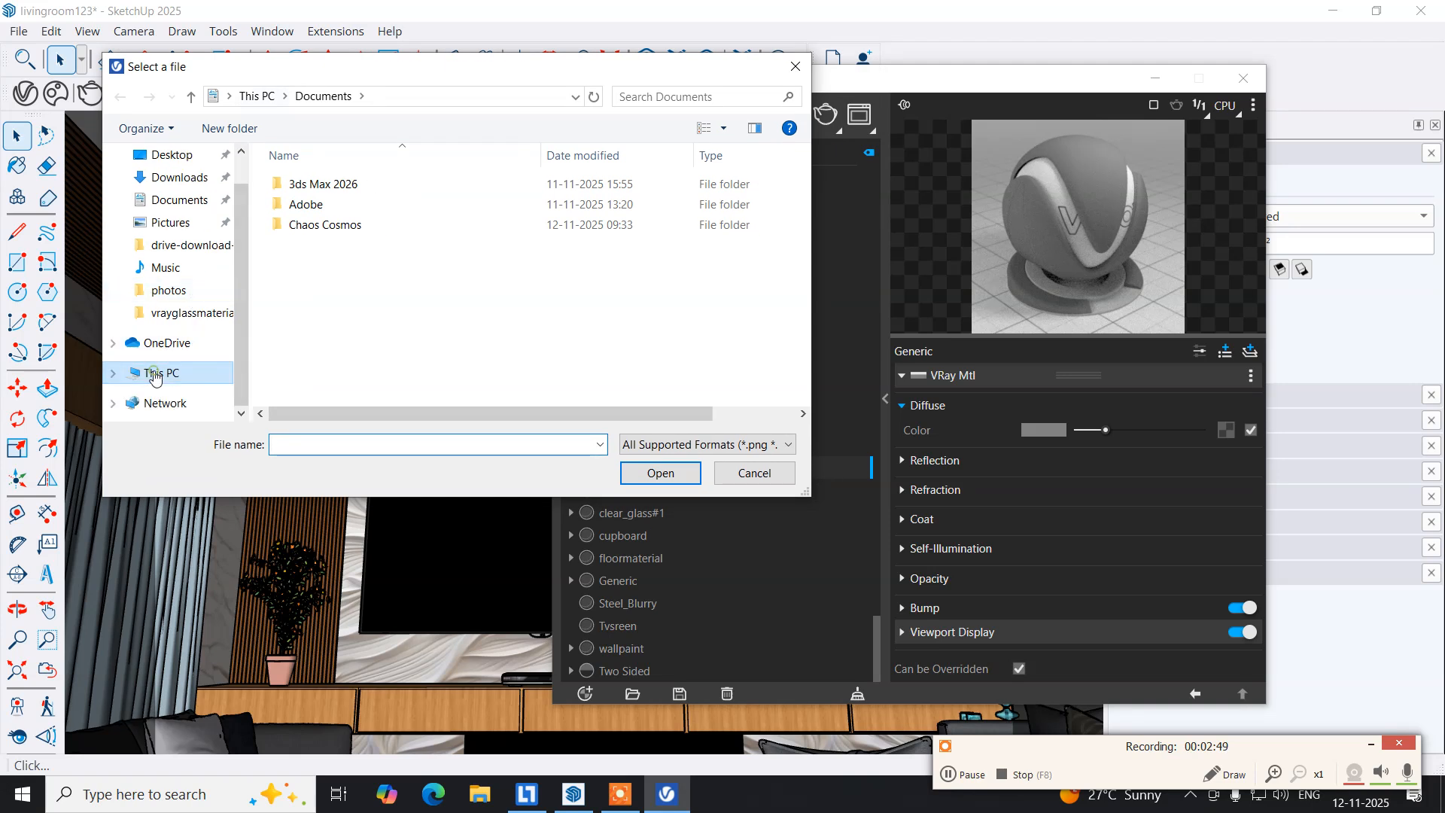
pyautogui.scroll(-2, 371, 301)
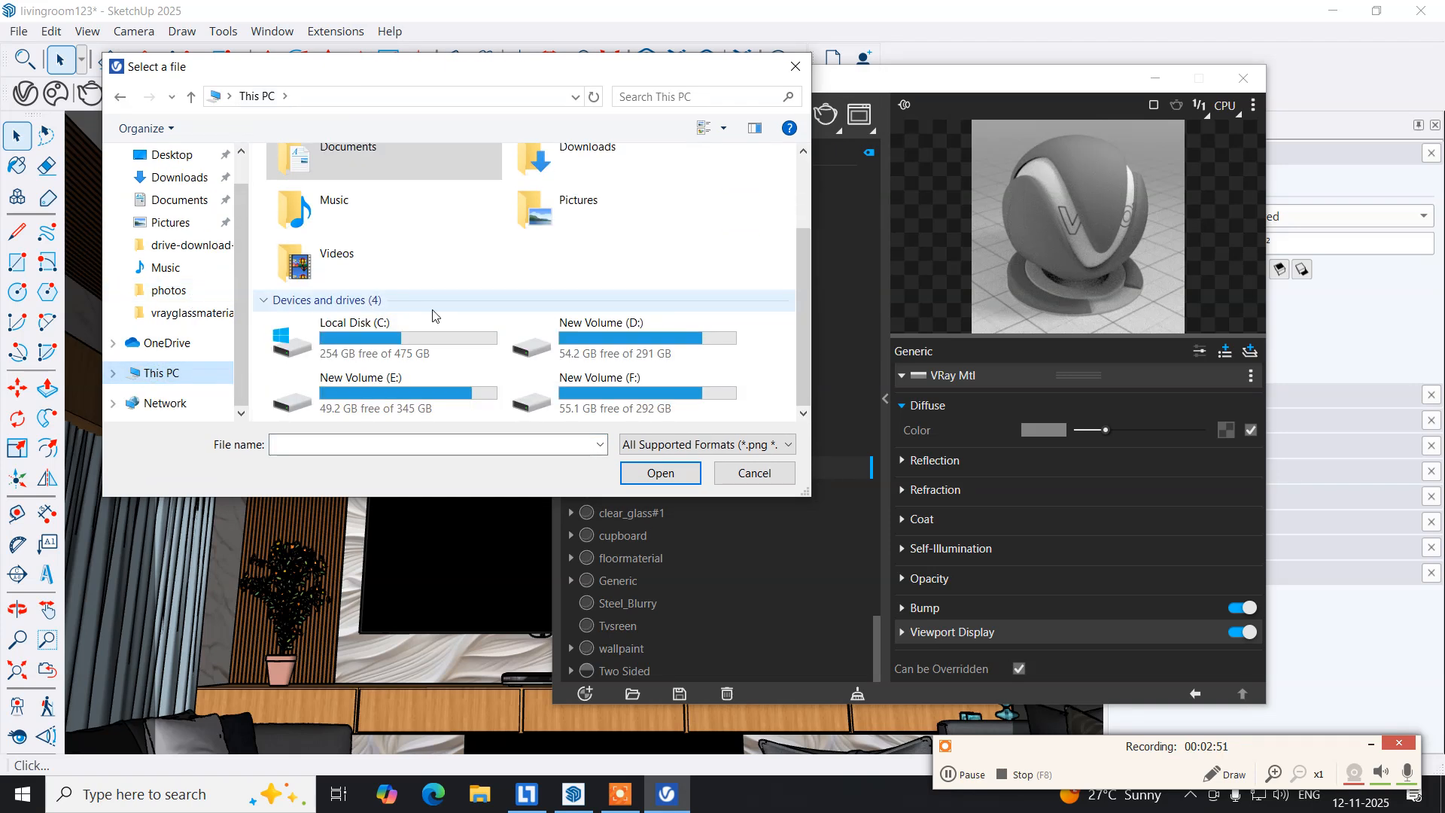
pyautogui.doubleClick(576, 358)
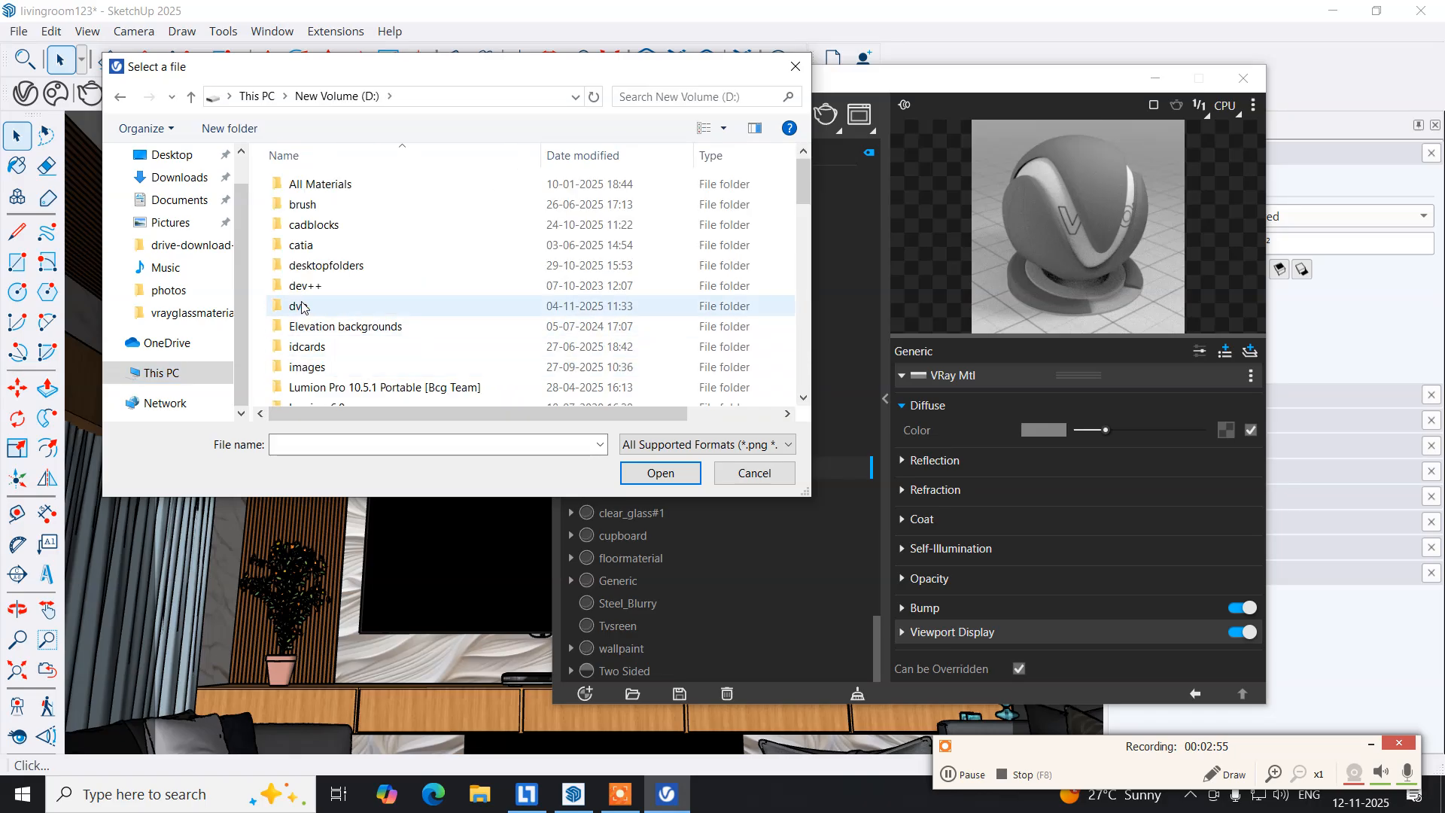
pyautogui.doubleClick(325, 267)
pyautogui.scroll(-1, 326, 271)
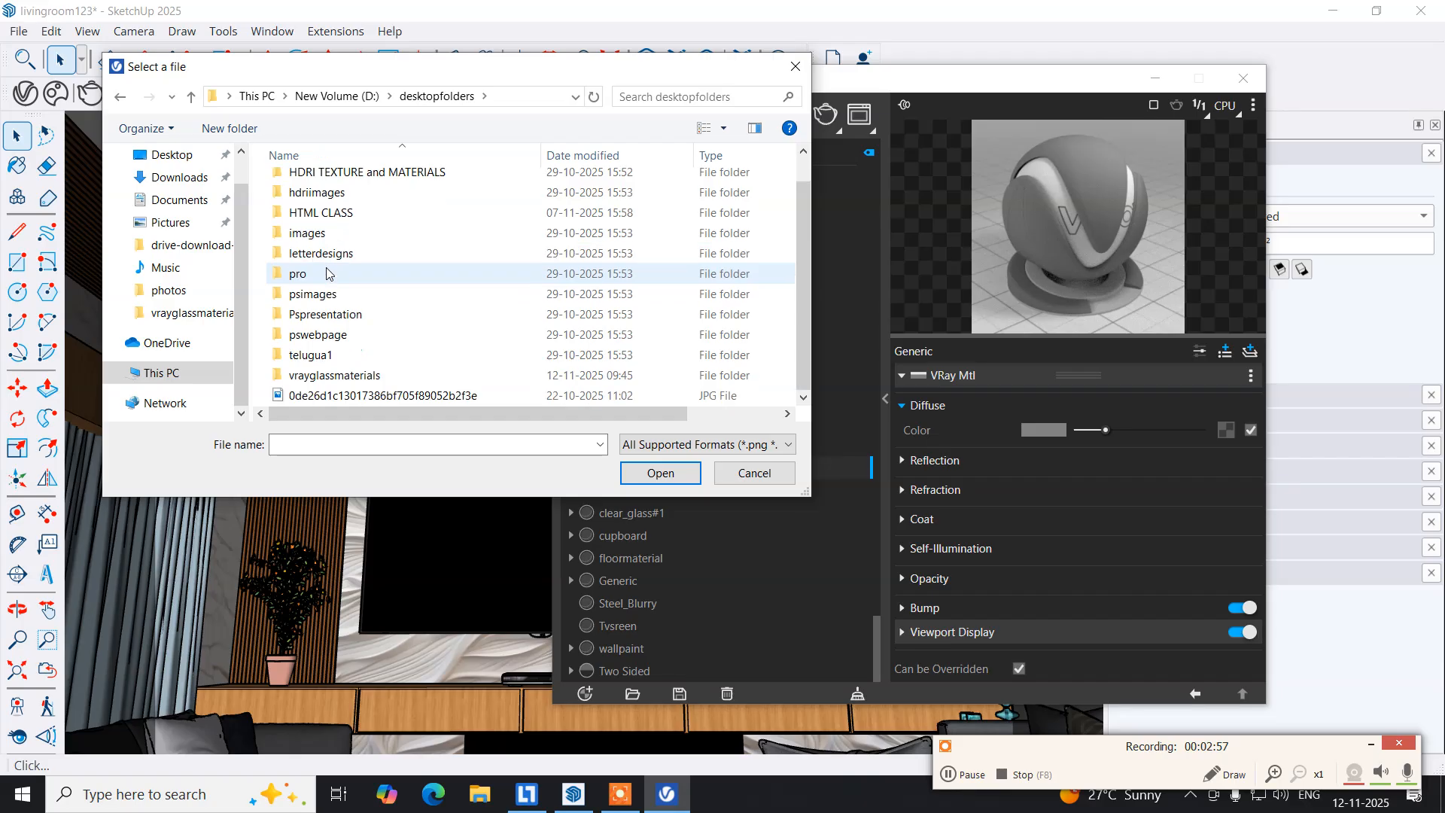
pyautogui.doubleClick(322, 377)
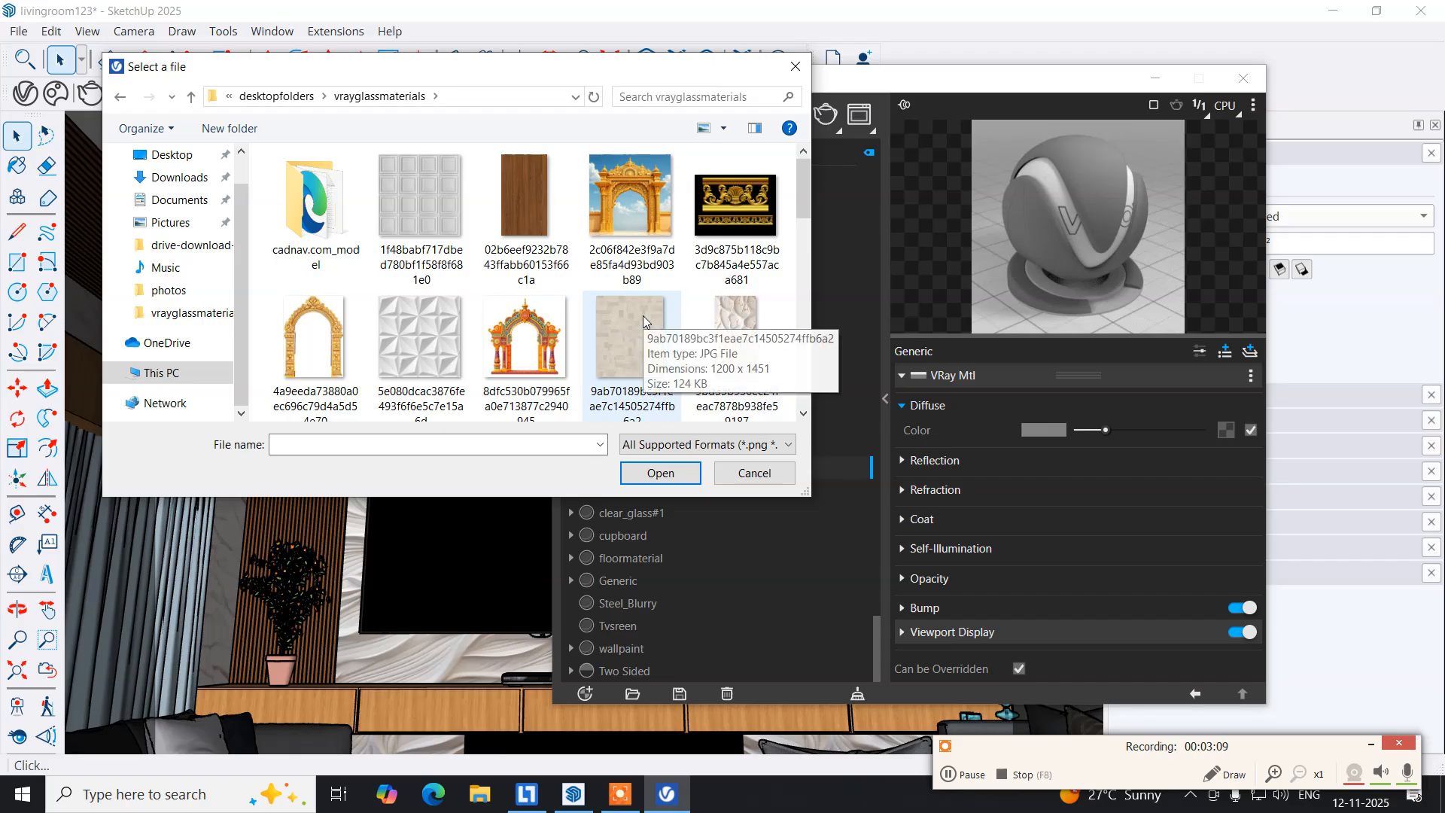
pyautogui.scroll(-5, 644, 321)
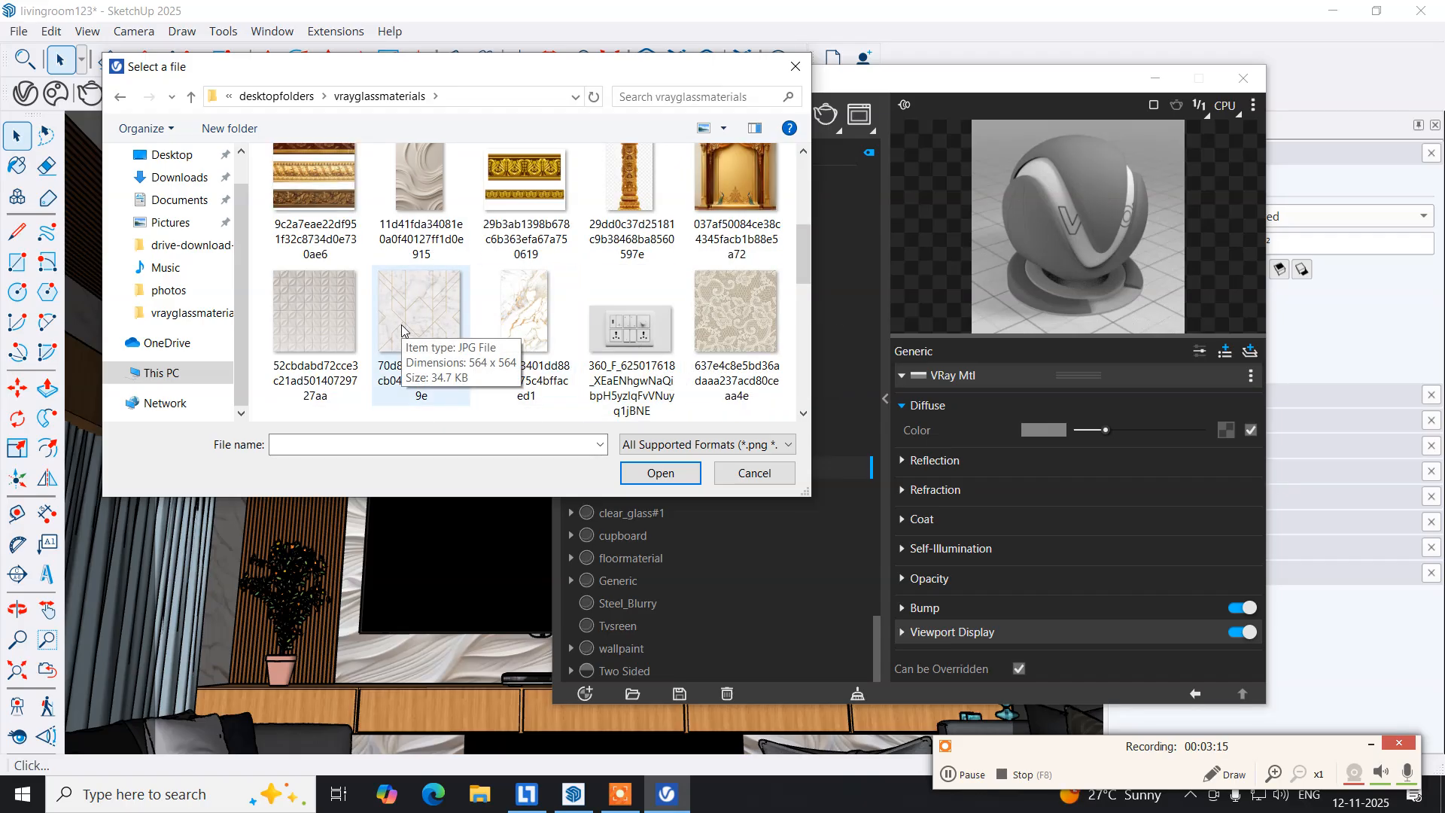
pyautogui.scroll(-1, 402, 329)
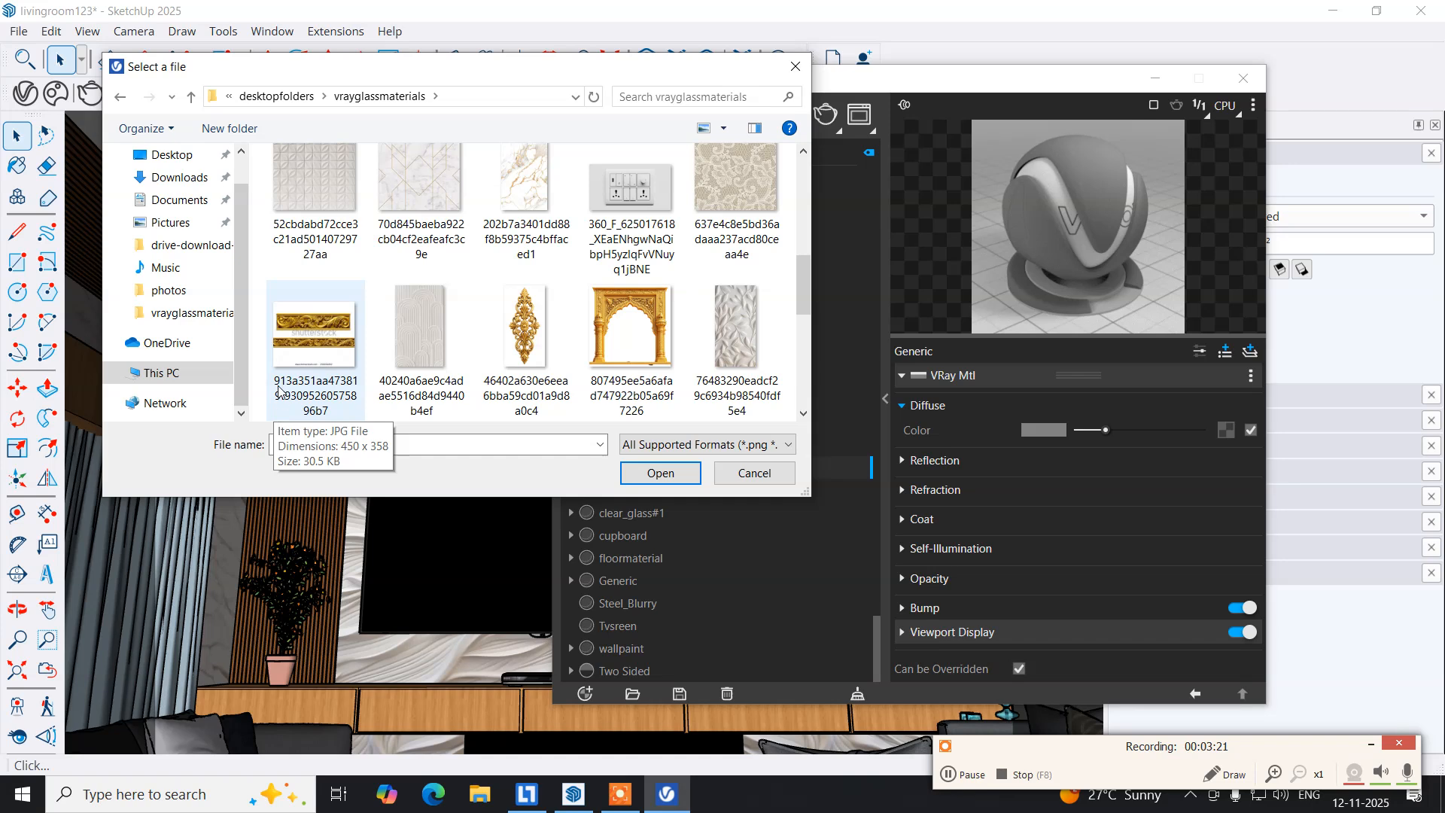
pyautogui.click(311, 189)
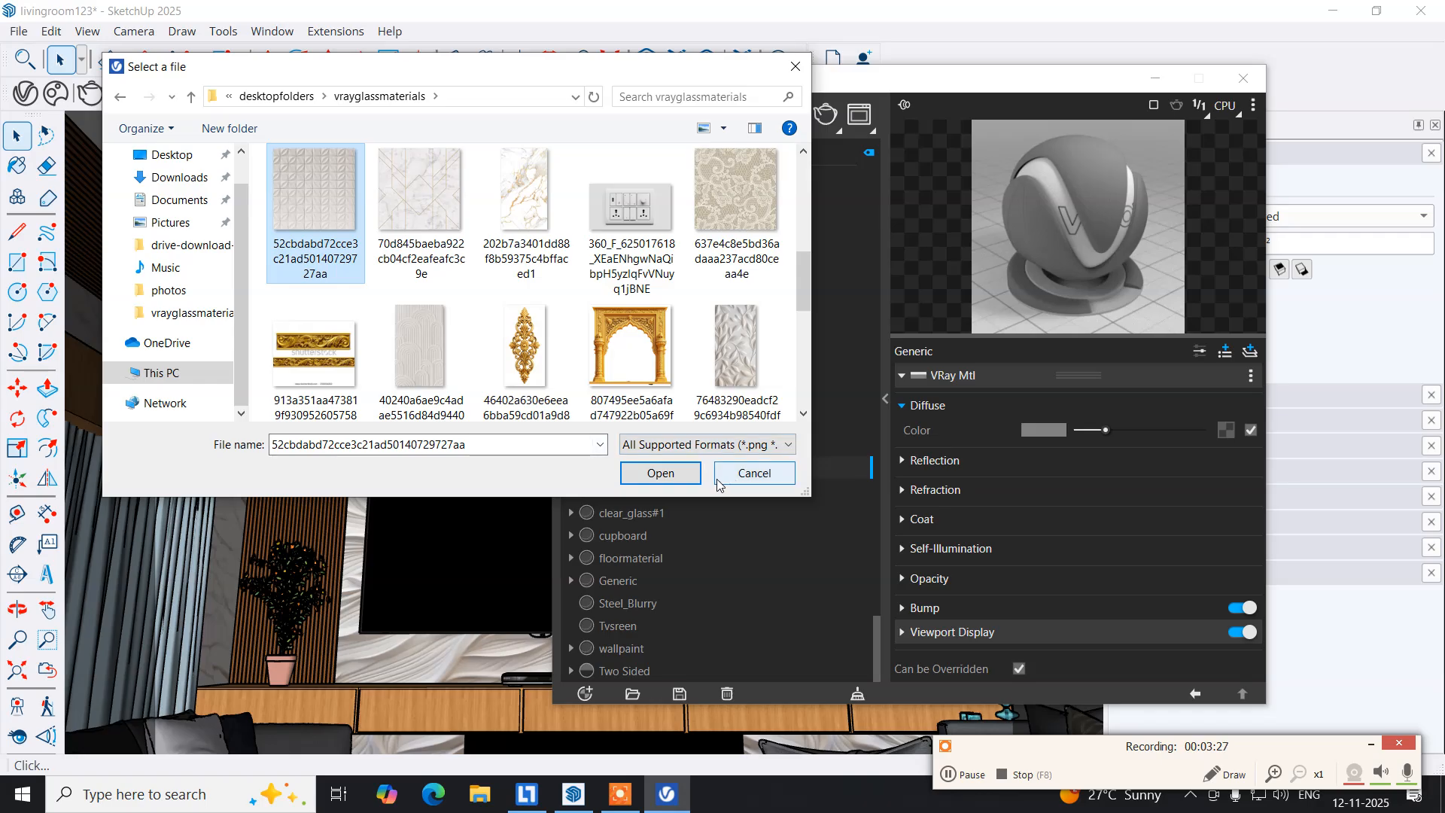
pyautogui.click(691, 477)
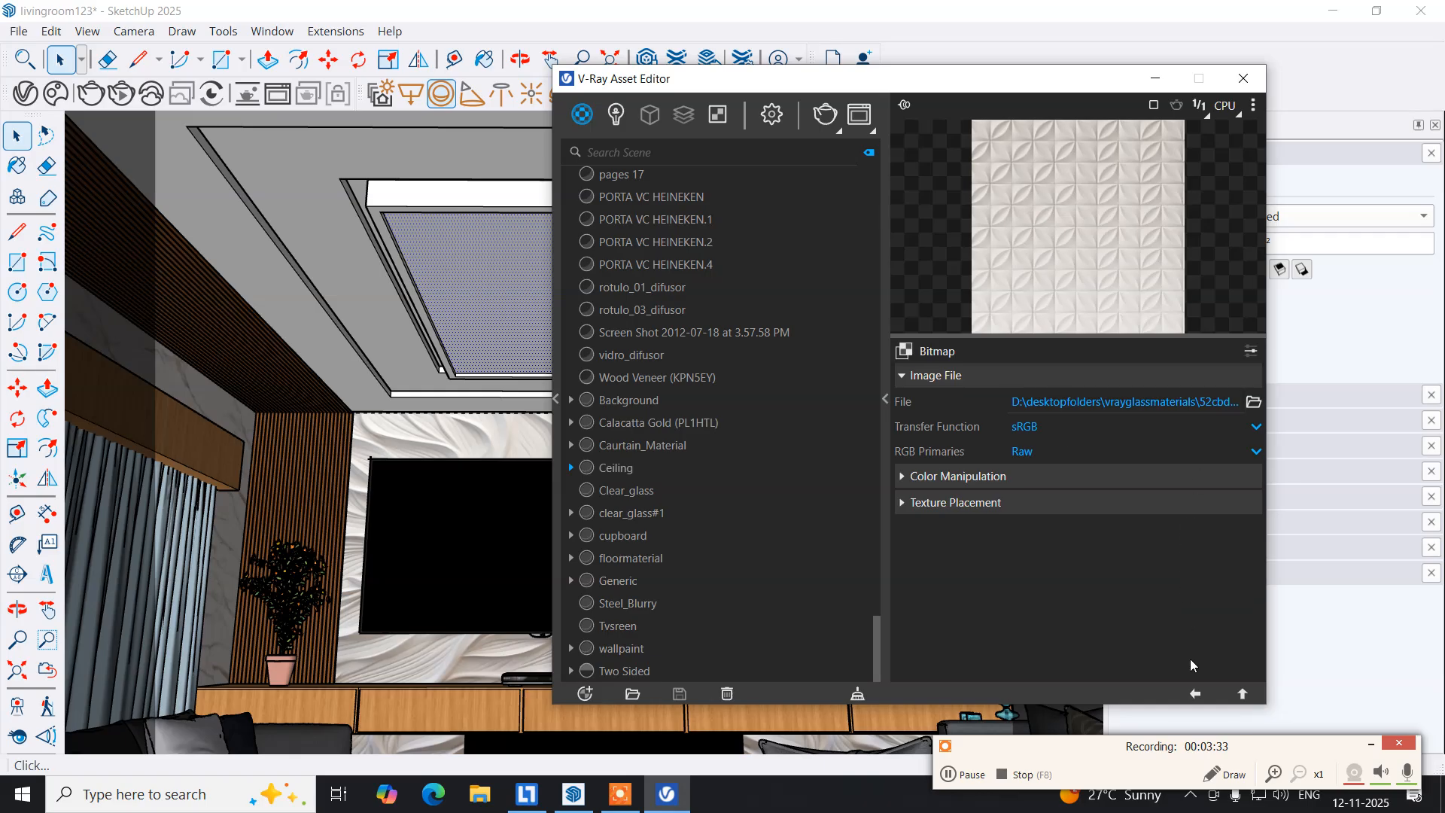
pyautogui.click(1191, 694)
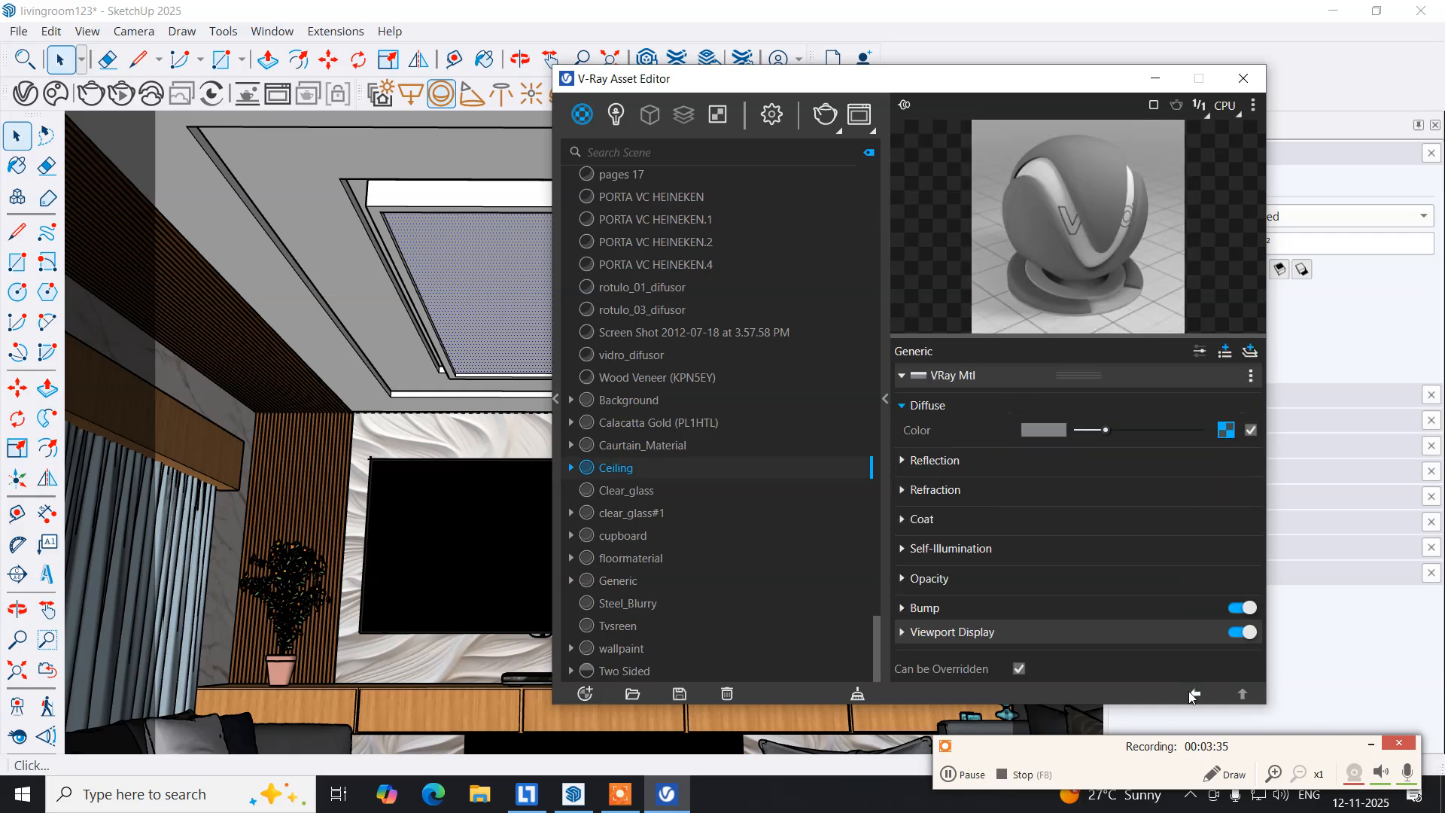
# Copy the Ceiling material's diffuse texture and paste it as a copy into its bump map slot.
pyautogui.rightClick(1226, 430)
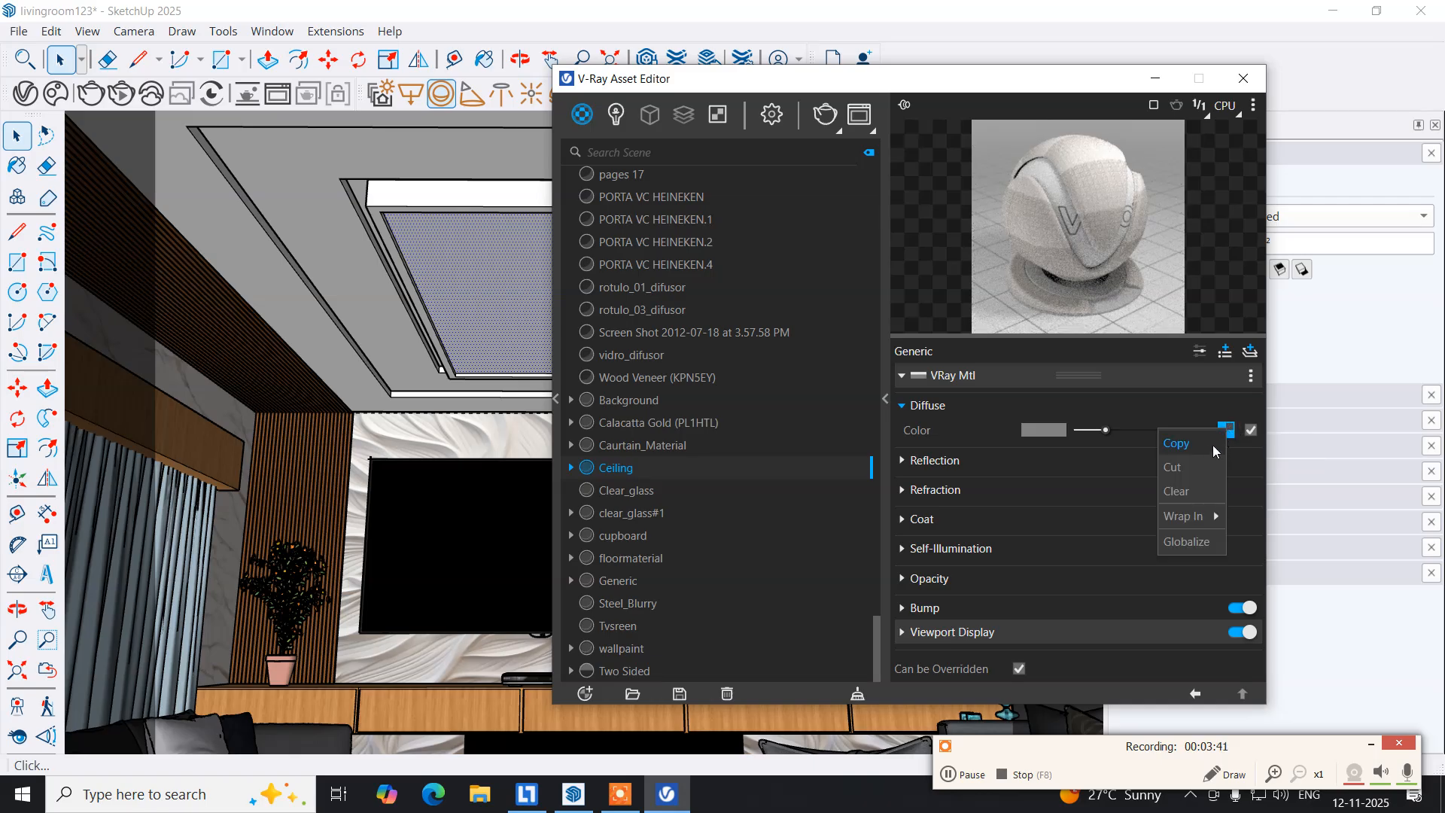
pyautogui.click(1203, 450)
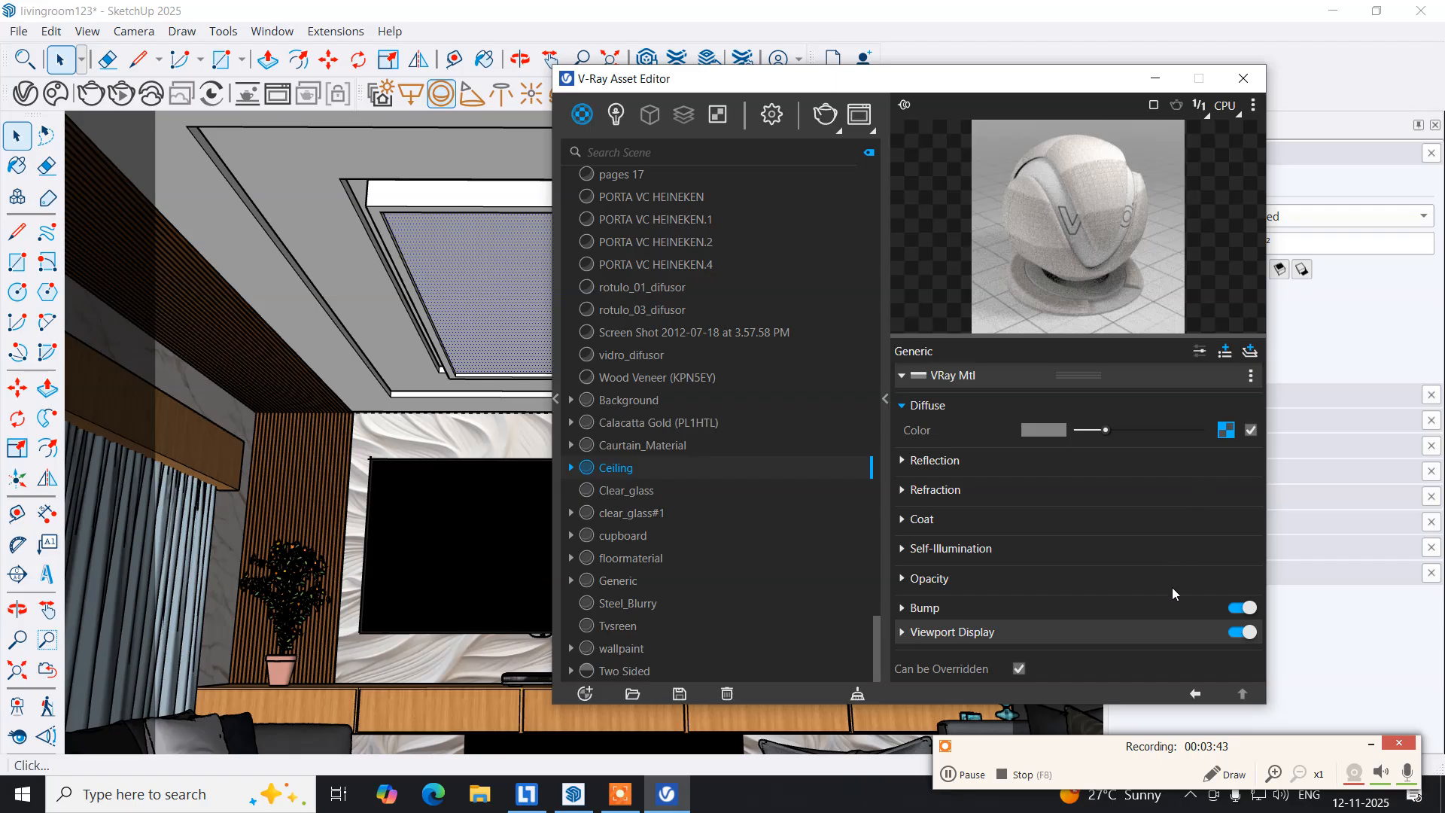
pyautogui.click(902, 608)
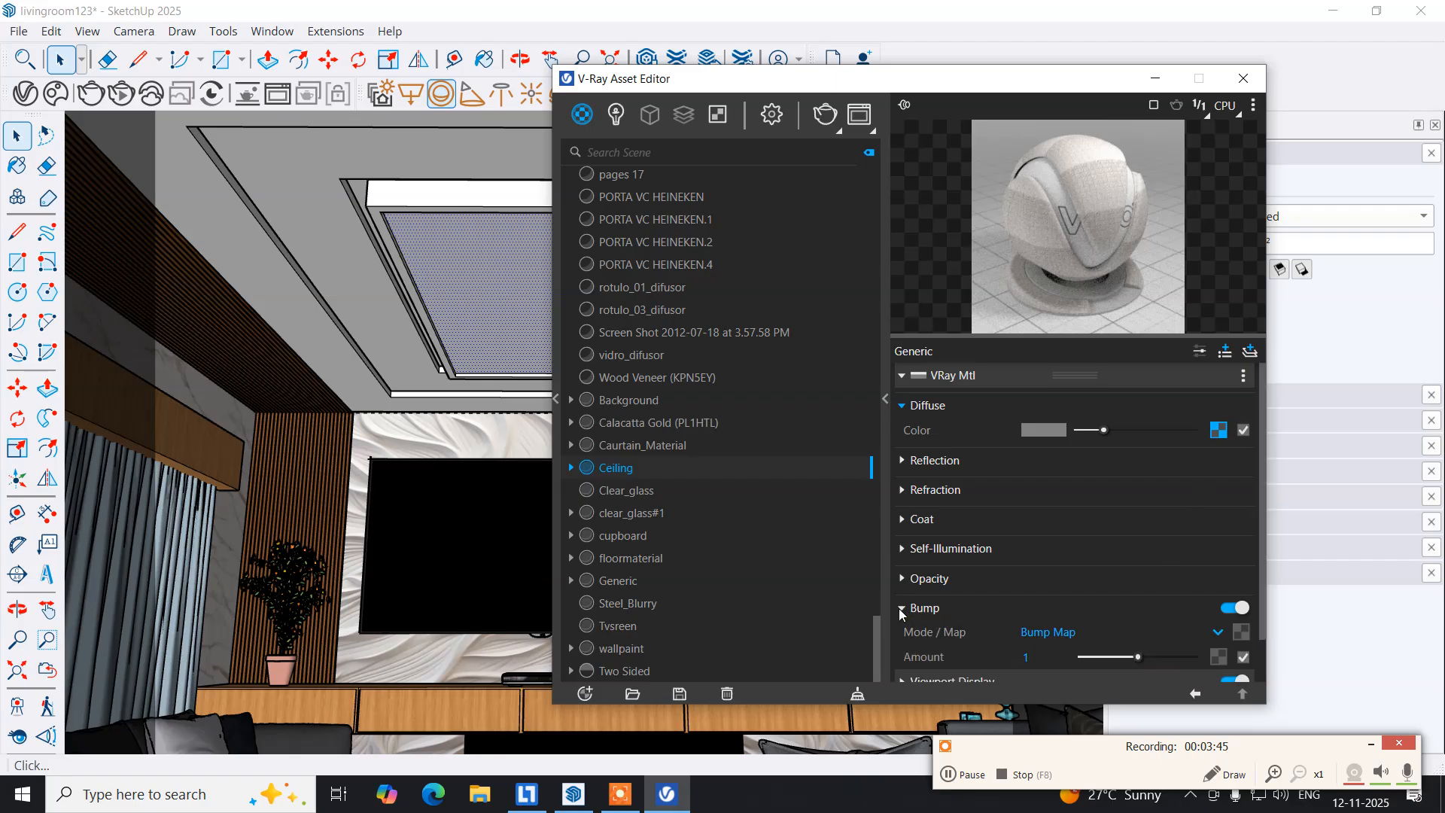
pyautogui.rightClick(1242, 639)
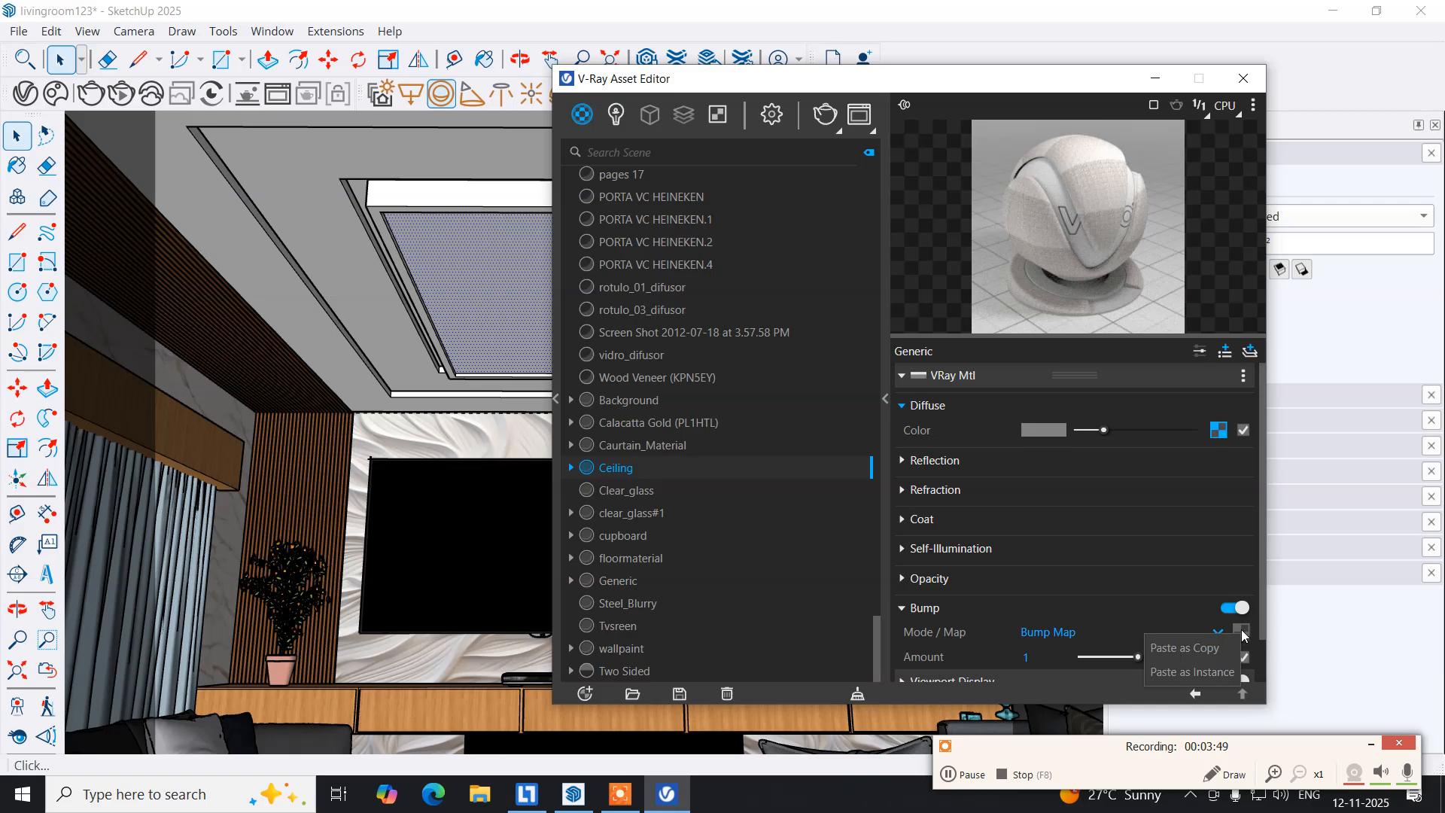
pyautogui.click(1189, 647)
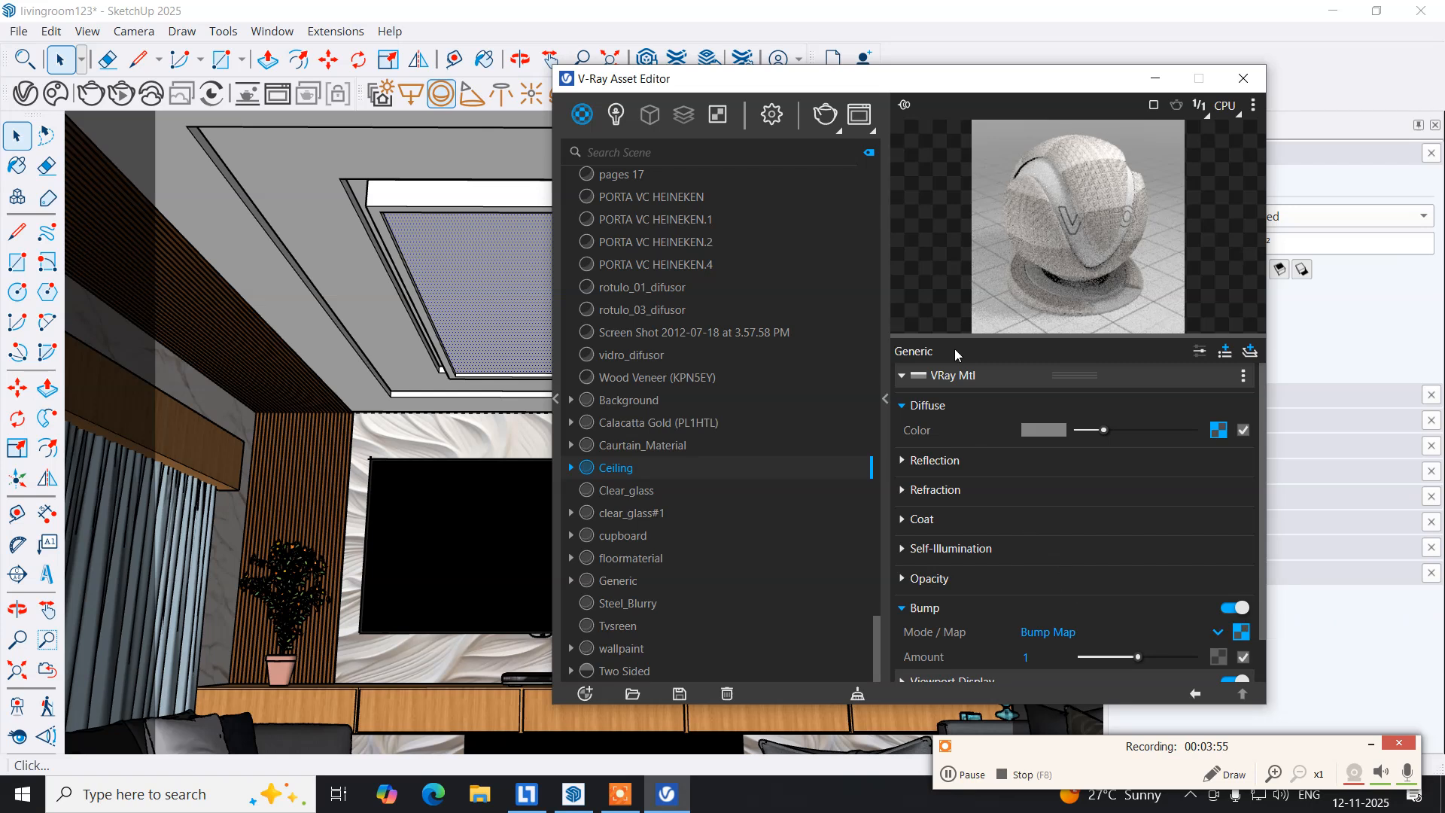
# Paint the selected inner ceiling panel face with the Ceiling material and fit its texture using V-Ray's tri-planar projection.
pyautogui.moveTo(907, 85); pyautogui.dragTo(1080, 104)
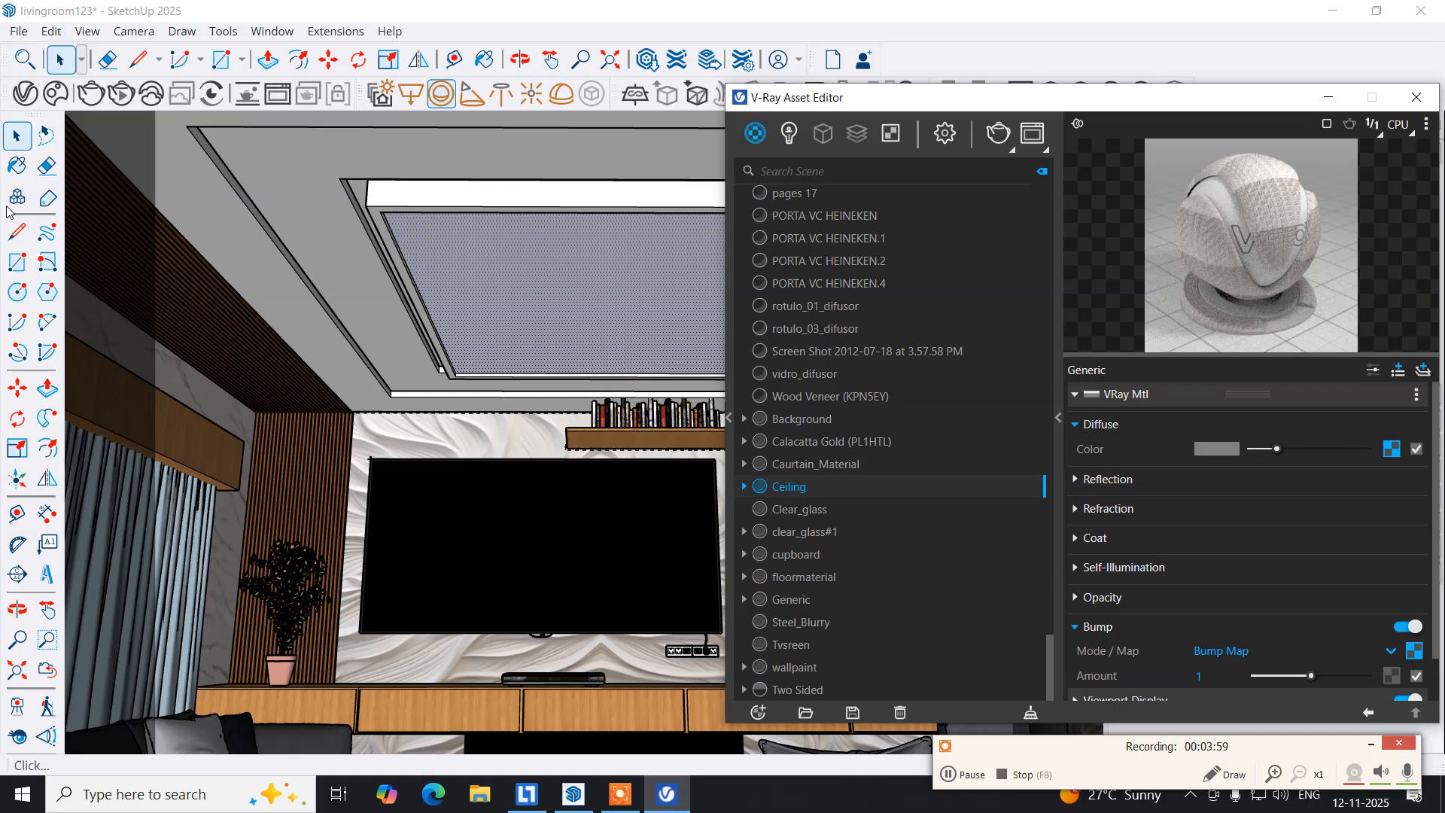
pyautogui.click(16, 164)
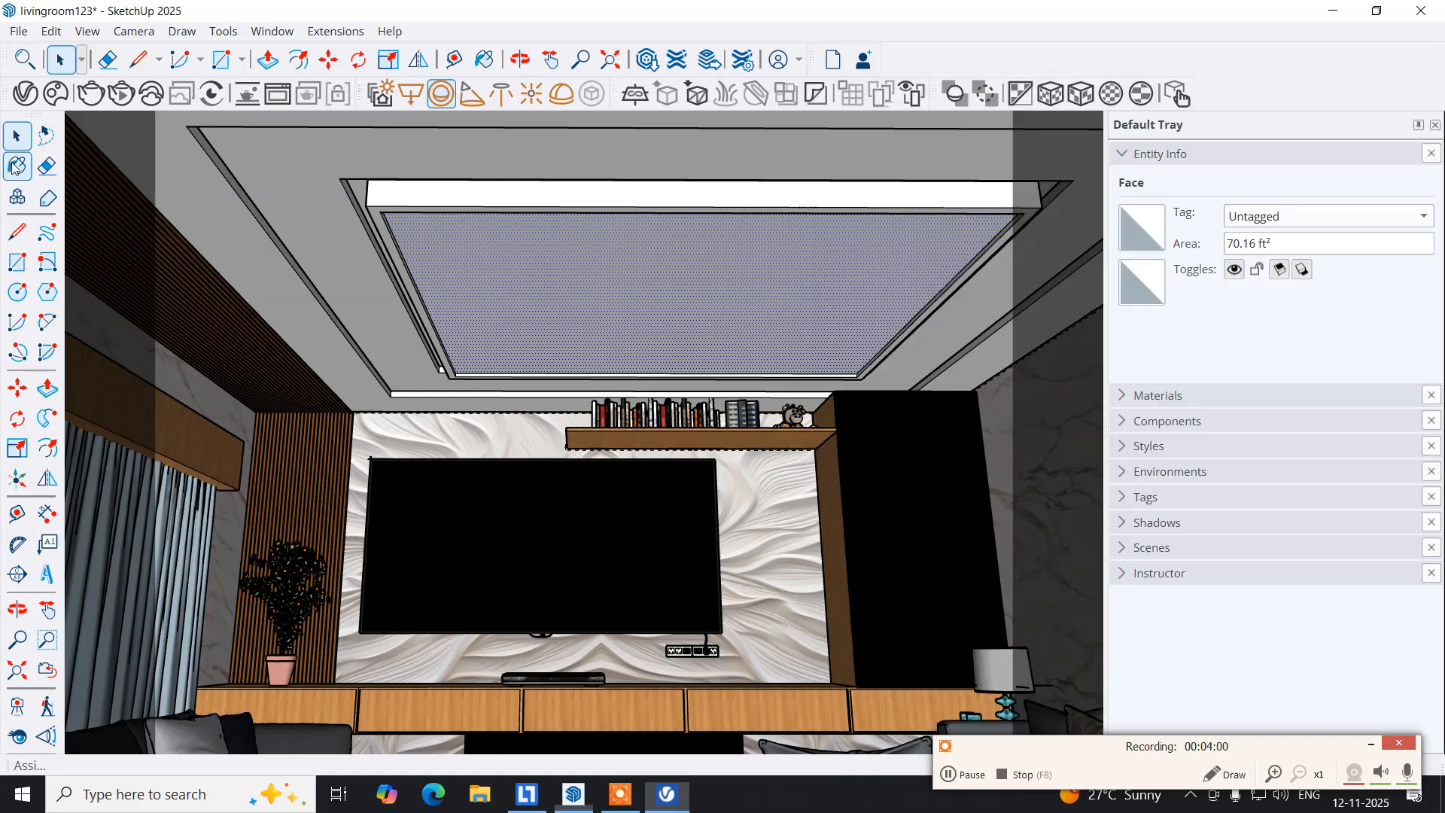
pyautogui.click(651, 269)
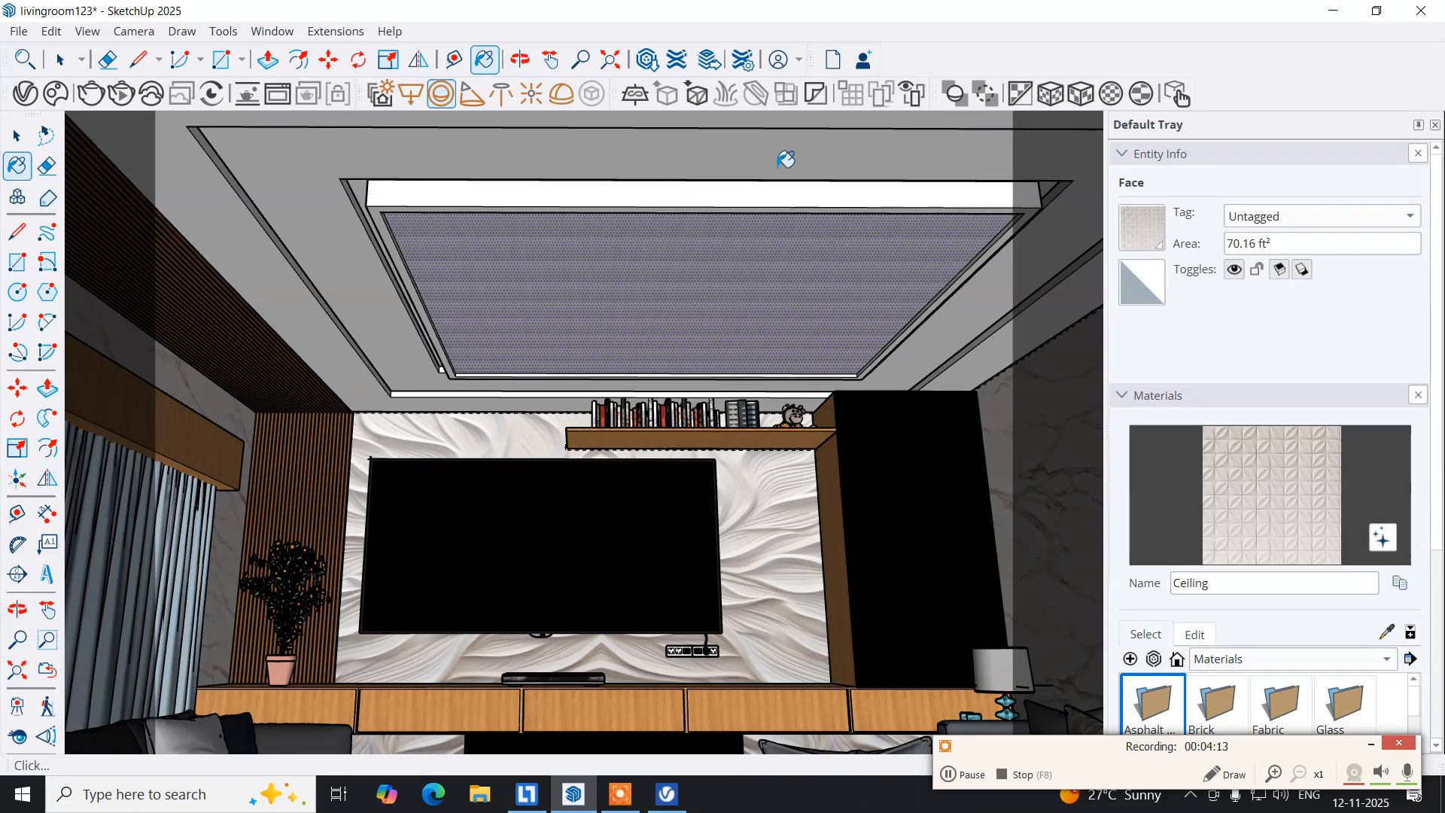
pyautogui.click(1074, 102)
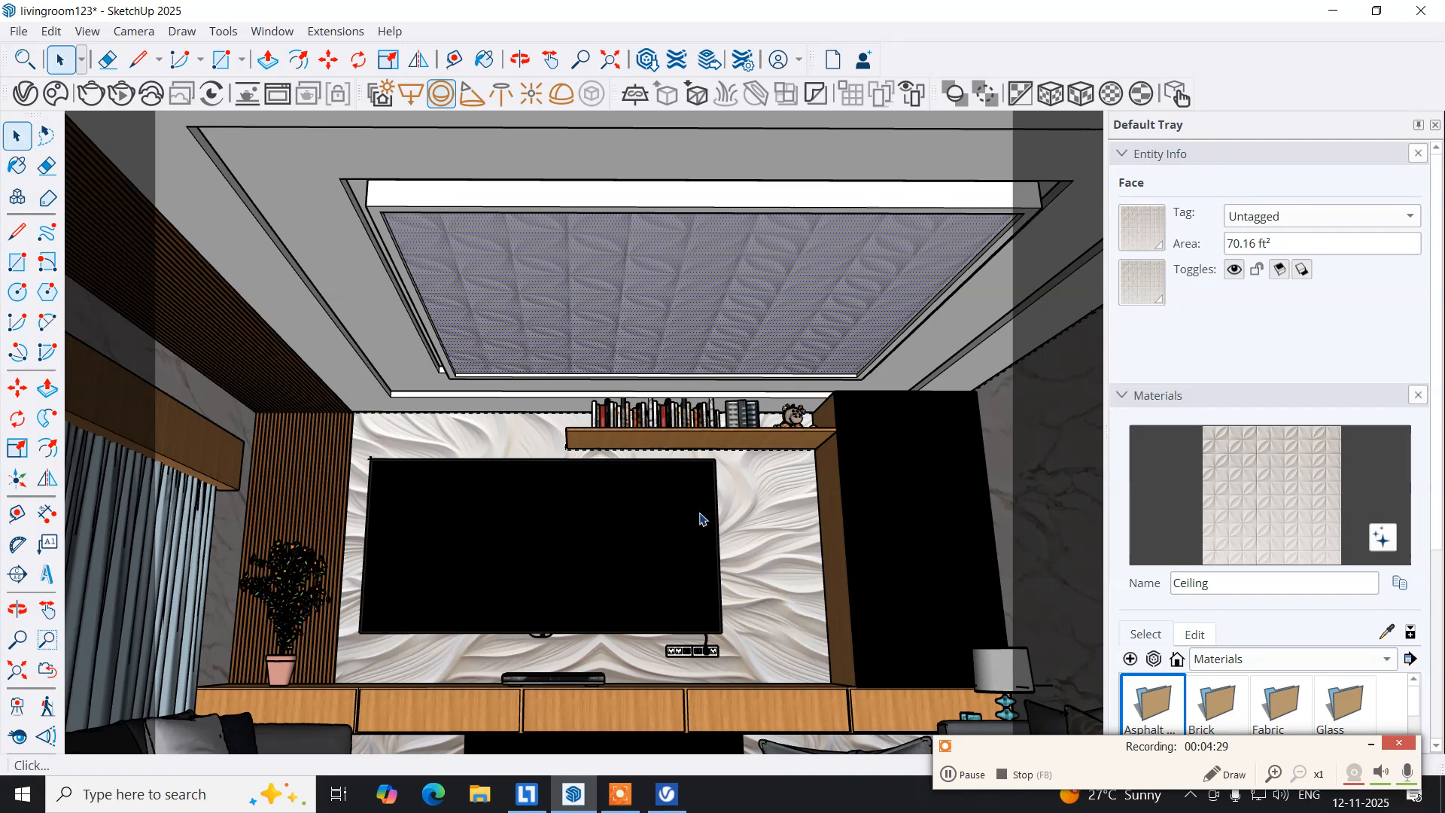
# Bring the V-Ray Asset Editor back into view and close it.
pyautogui.click(666, 794)
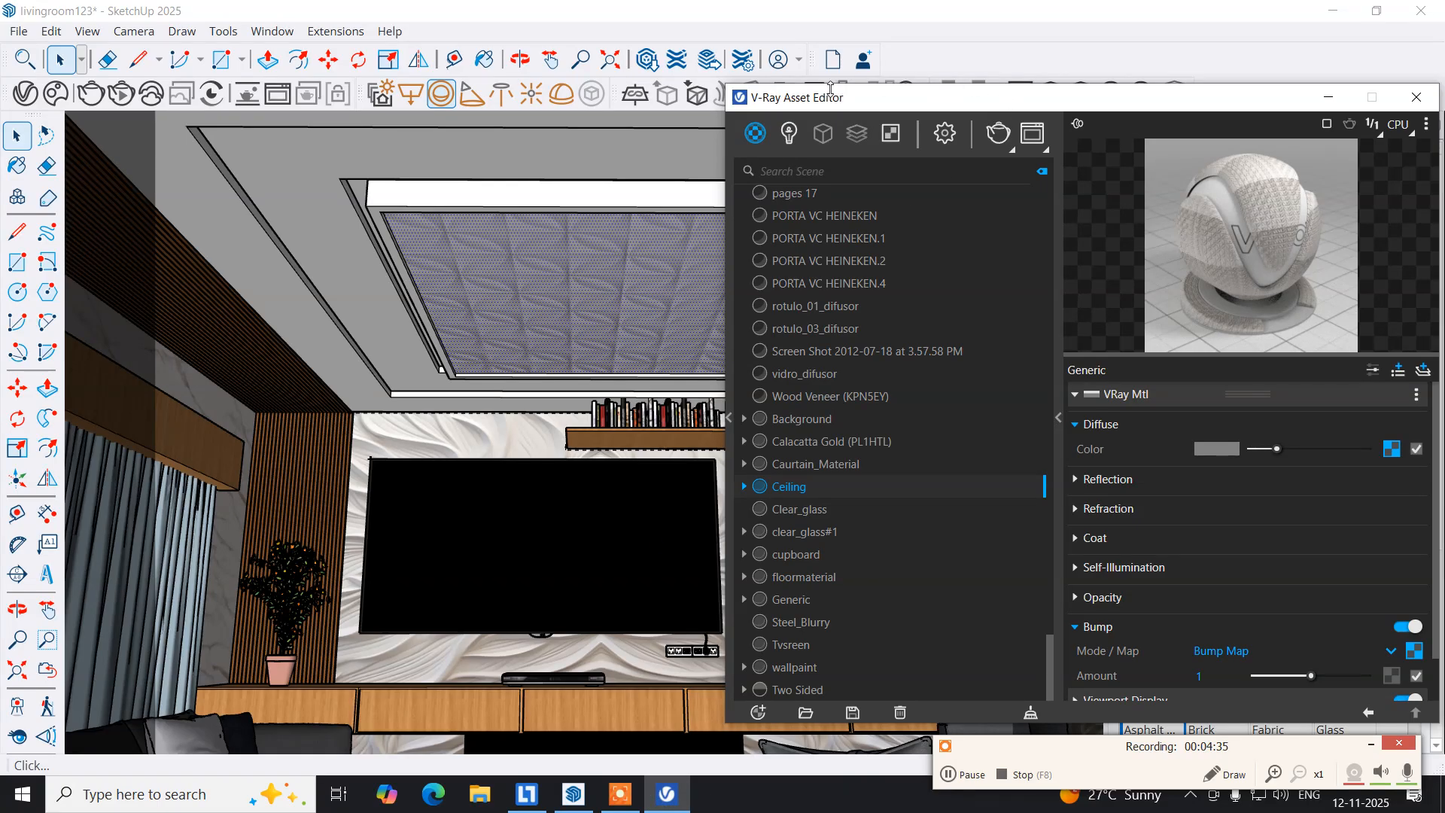
pyautogui.moveTo(819, 100); pyautogui.dragTo(453, 79)
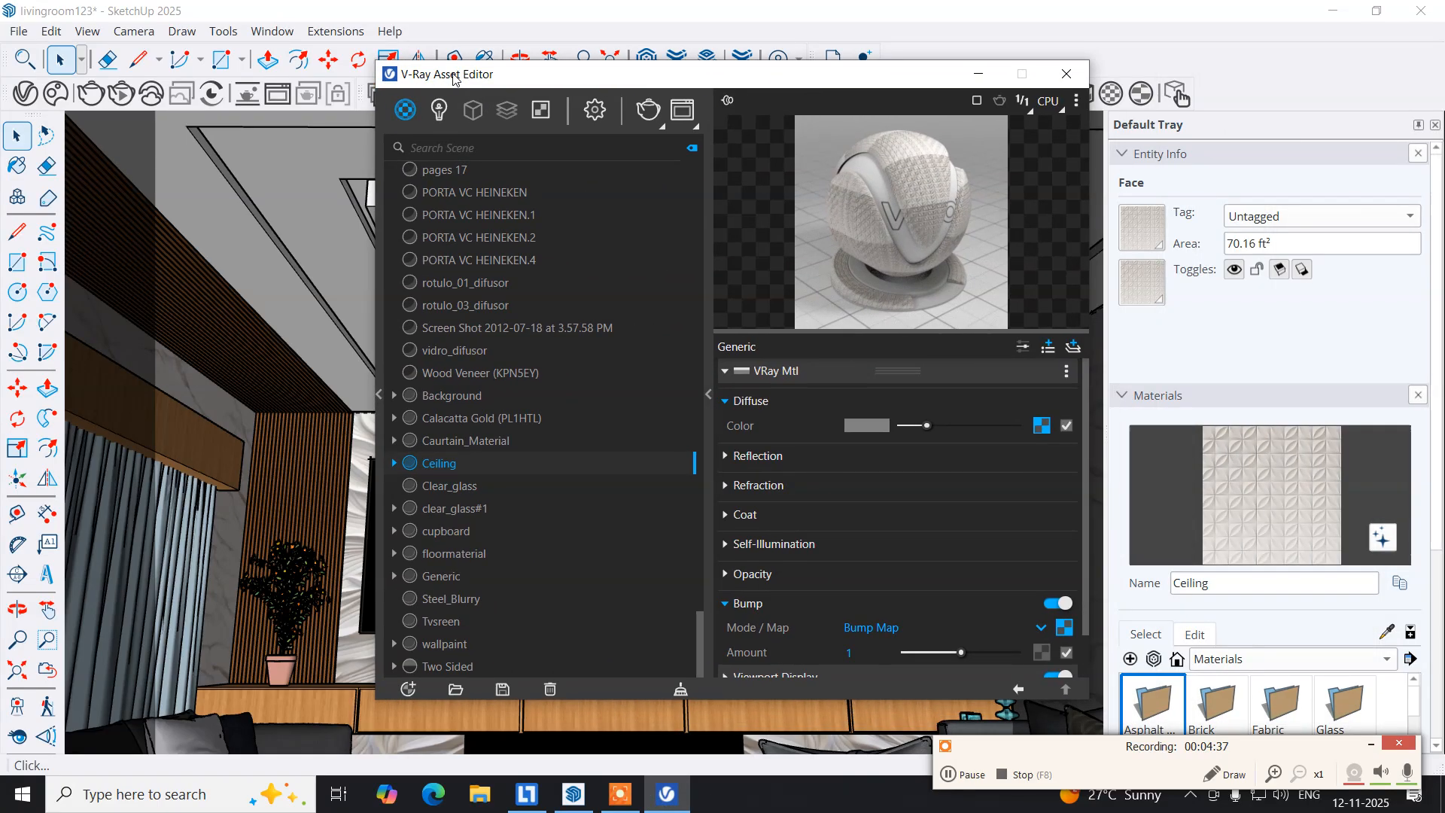
pyautogui.click(1068, 76)
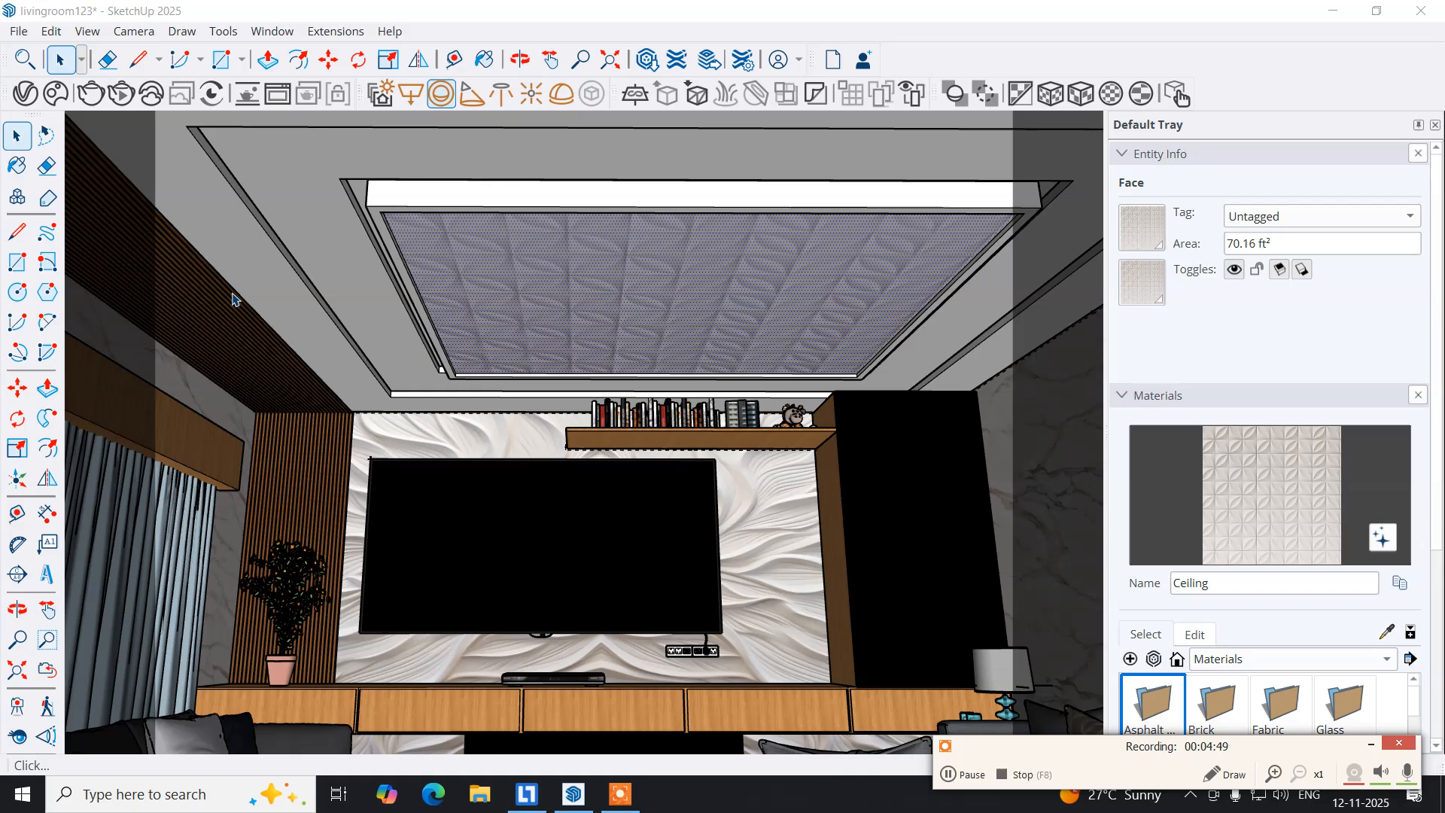
# Open 3D Warehouse, sign in to SketchUp when asked, and close the browser window.
pyautogui.moveTo(232, 264); pyautogui.dragTo(400, 342, button='middle')
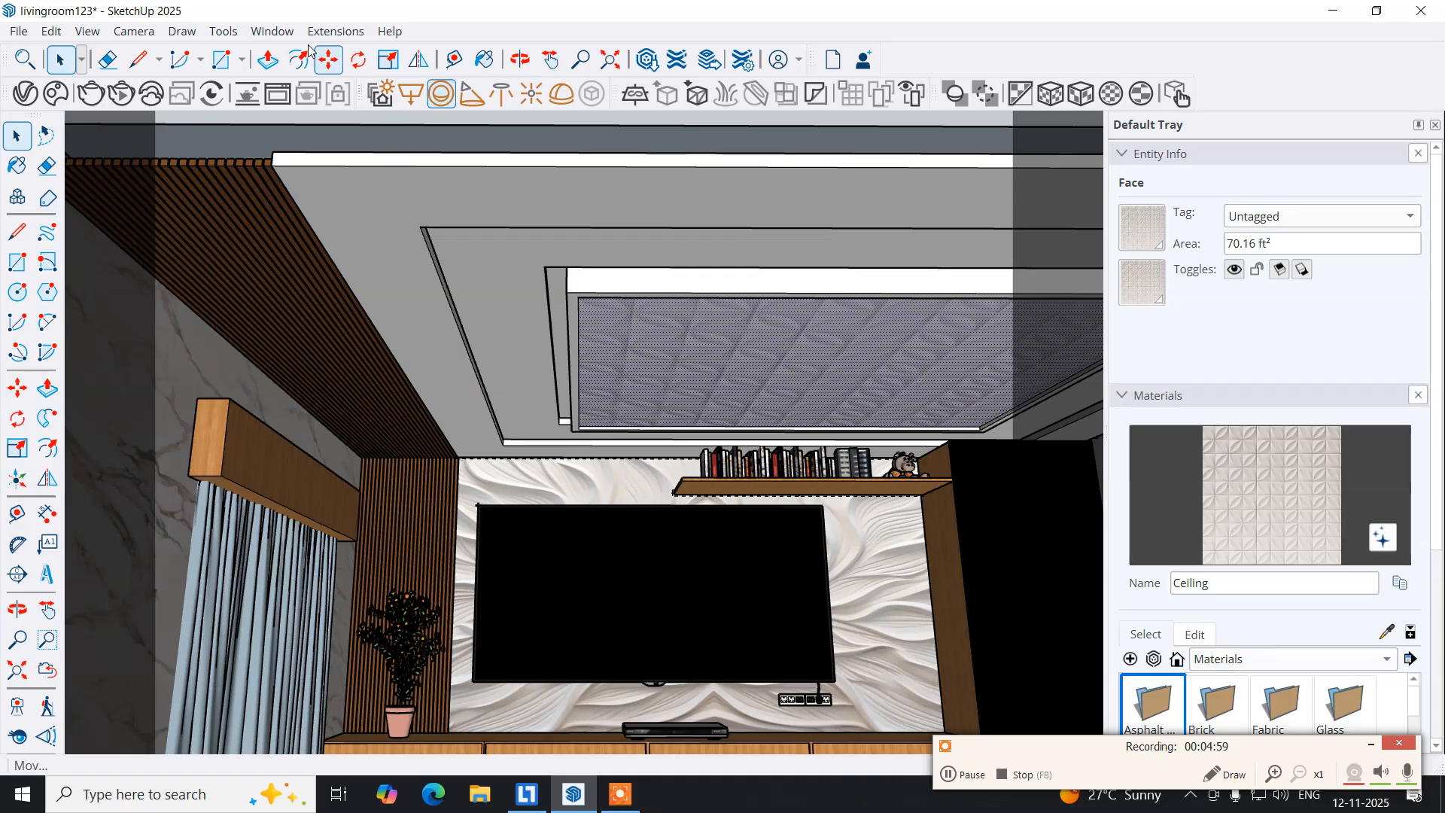
pyautogui.click(268, 33)
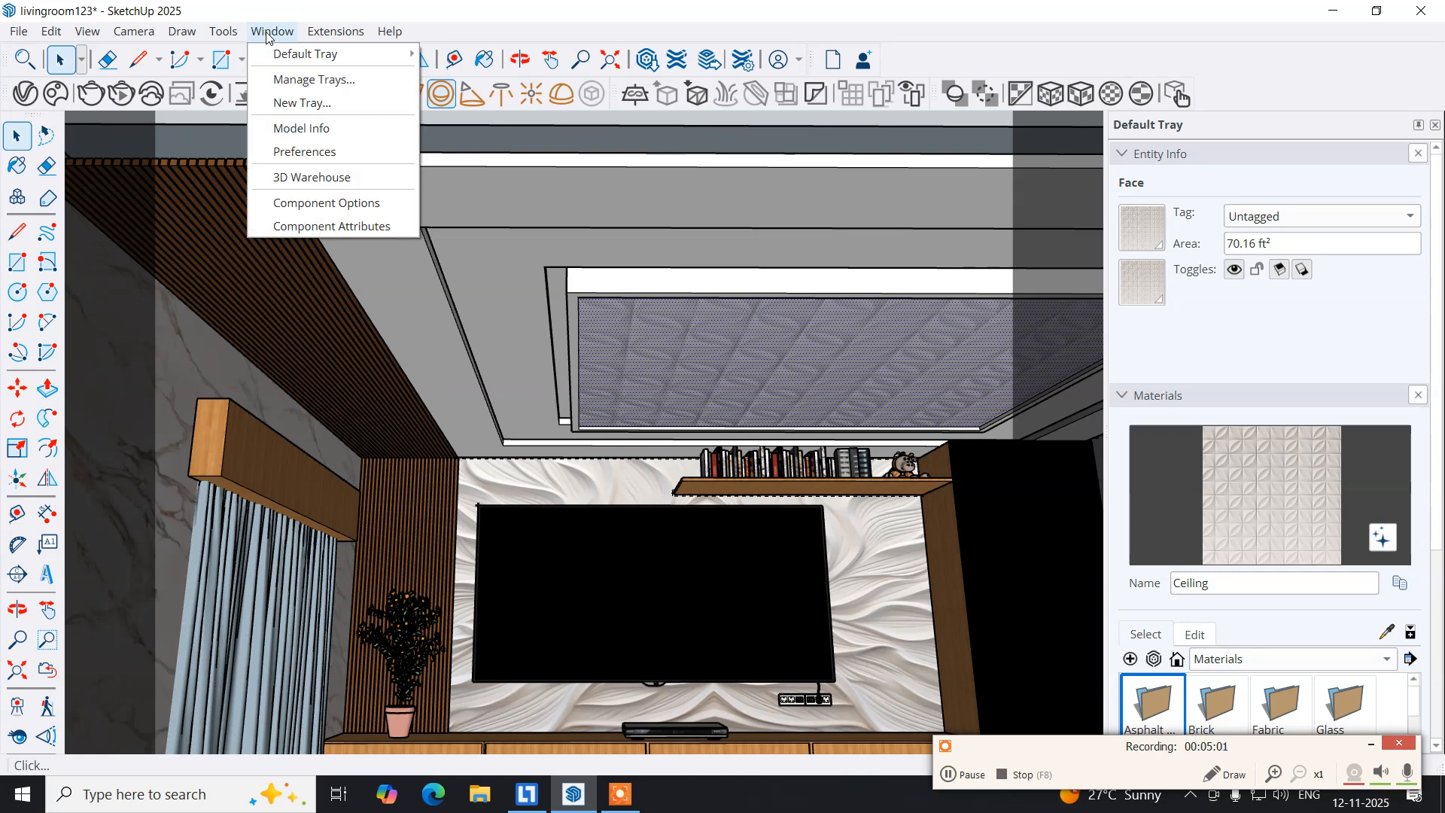
pyautogui.click(290, 176)
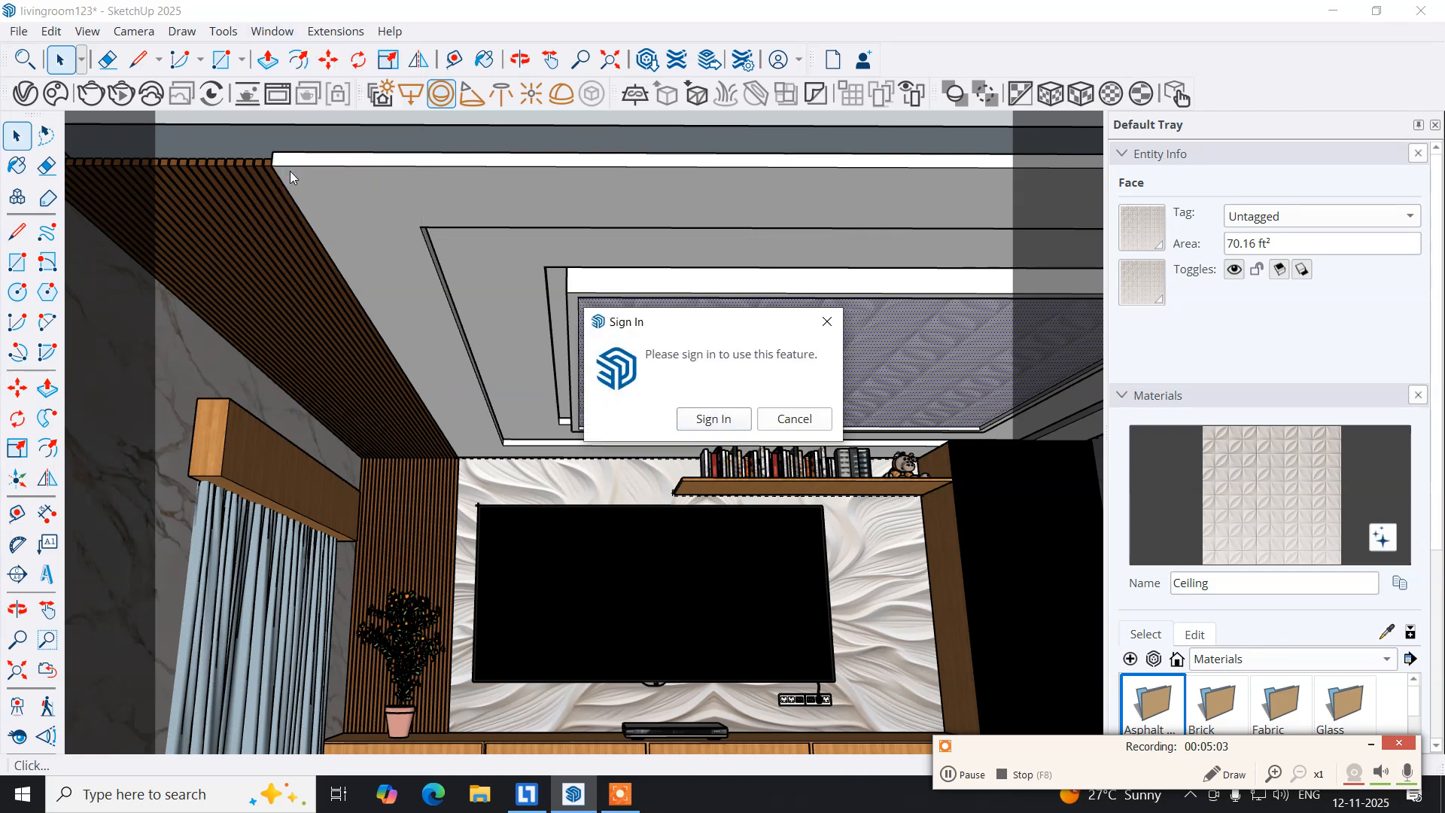
pyautogui.click(721, 420)
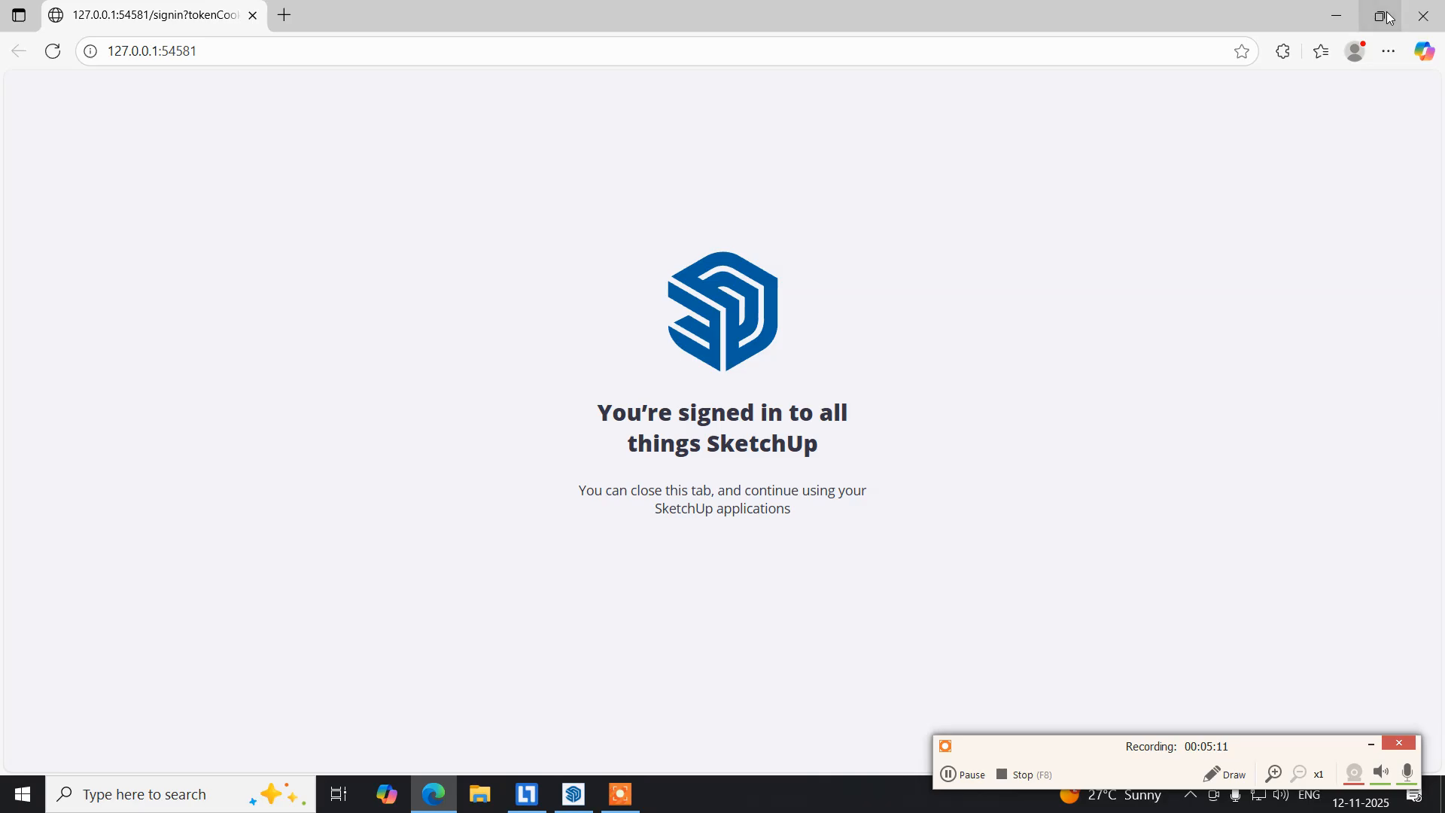
pyautogui.click(1435, 9)
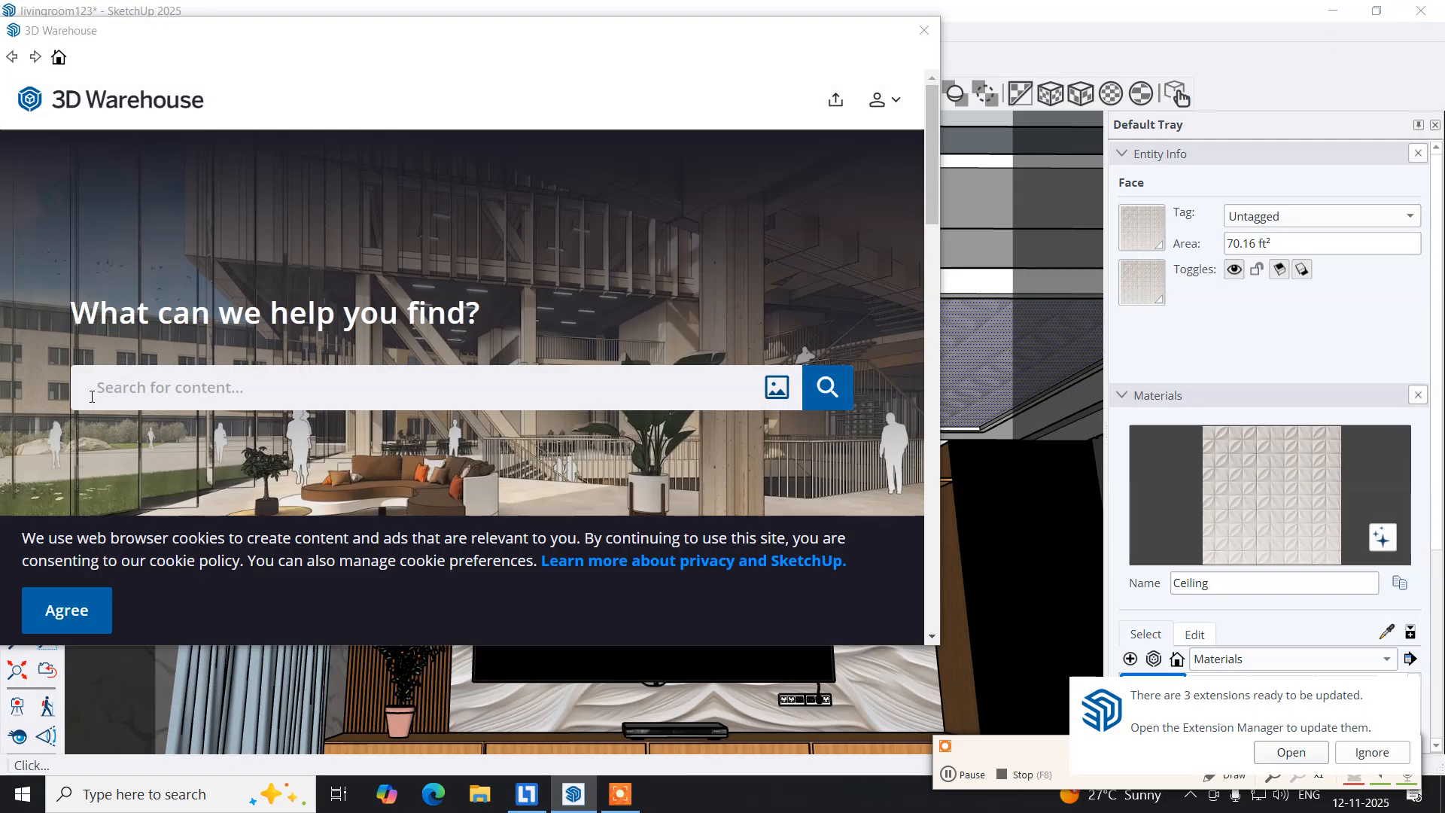
# Accept the 3D Warehouse cookie notice and search the model library for "light".
pyautogui.click(68, 617)
pyautogui.click(180, 389)
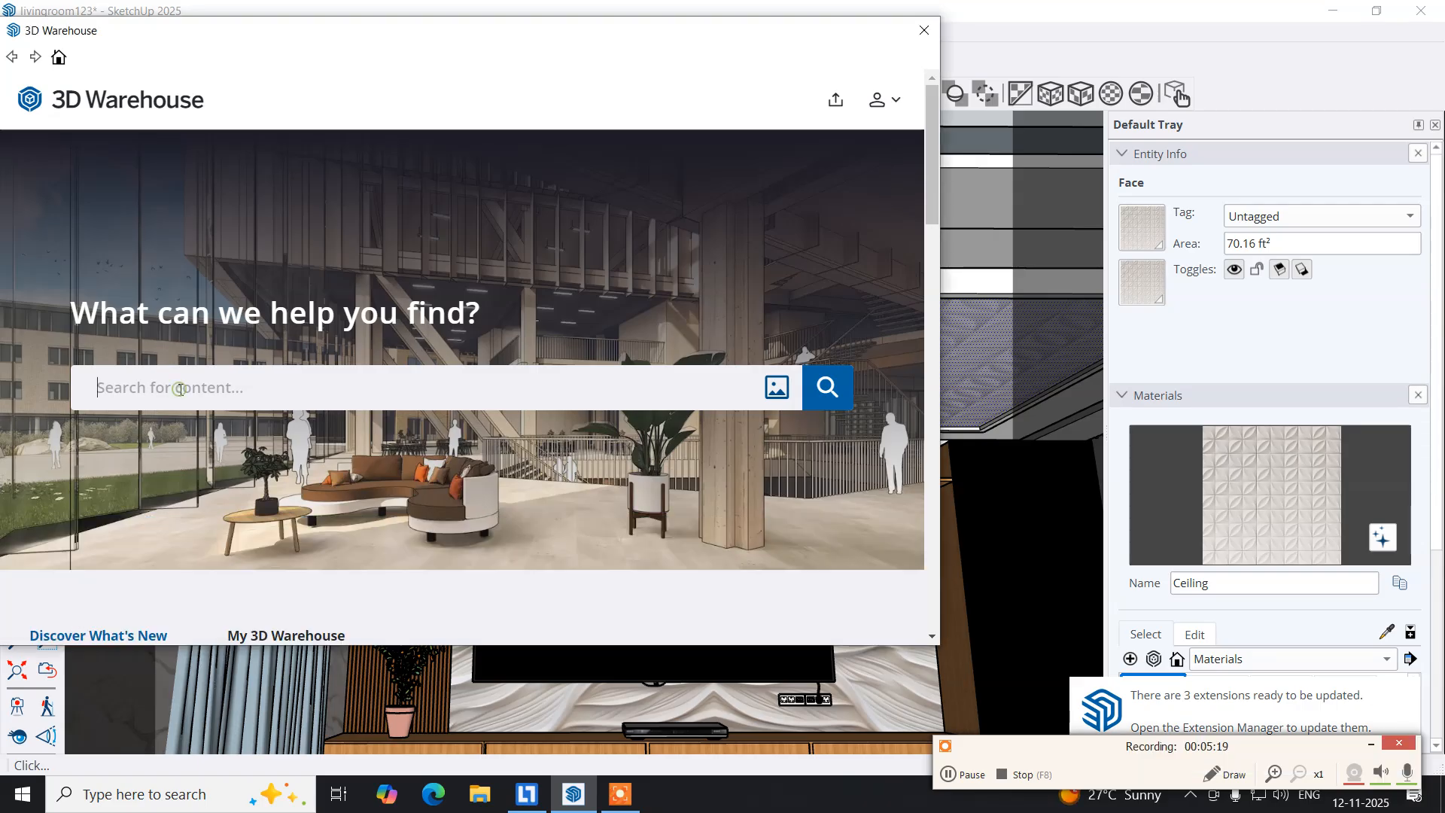
pyautogui.write('light')
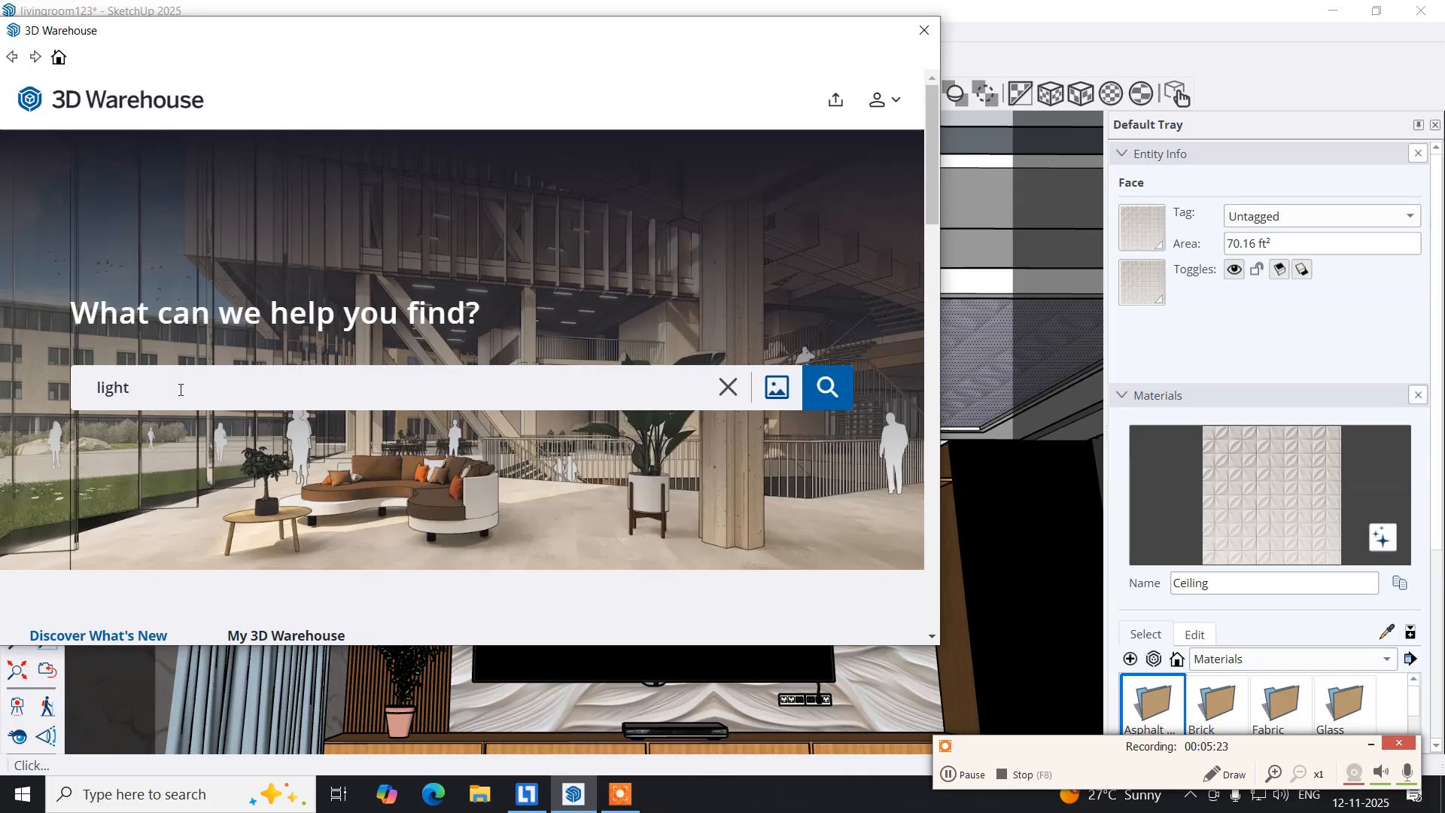
pyautogui.press('Return')
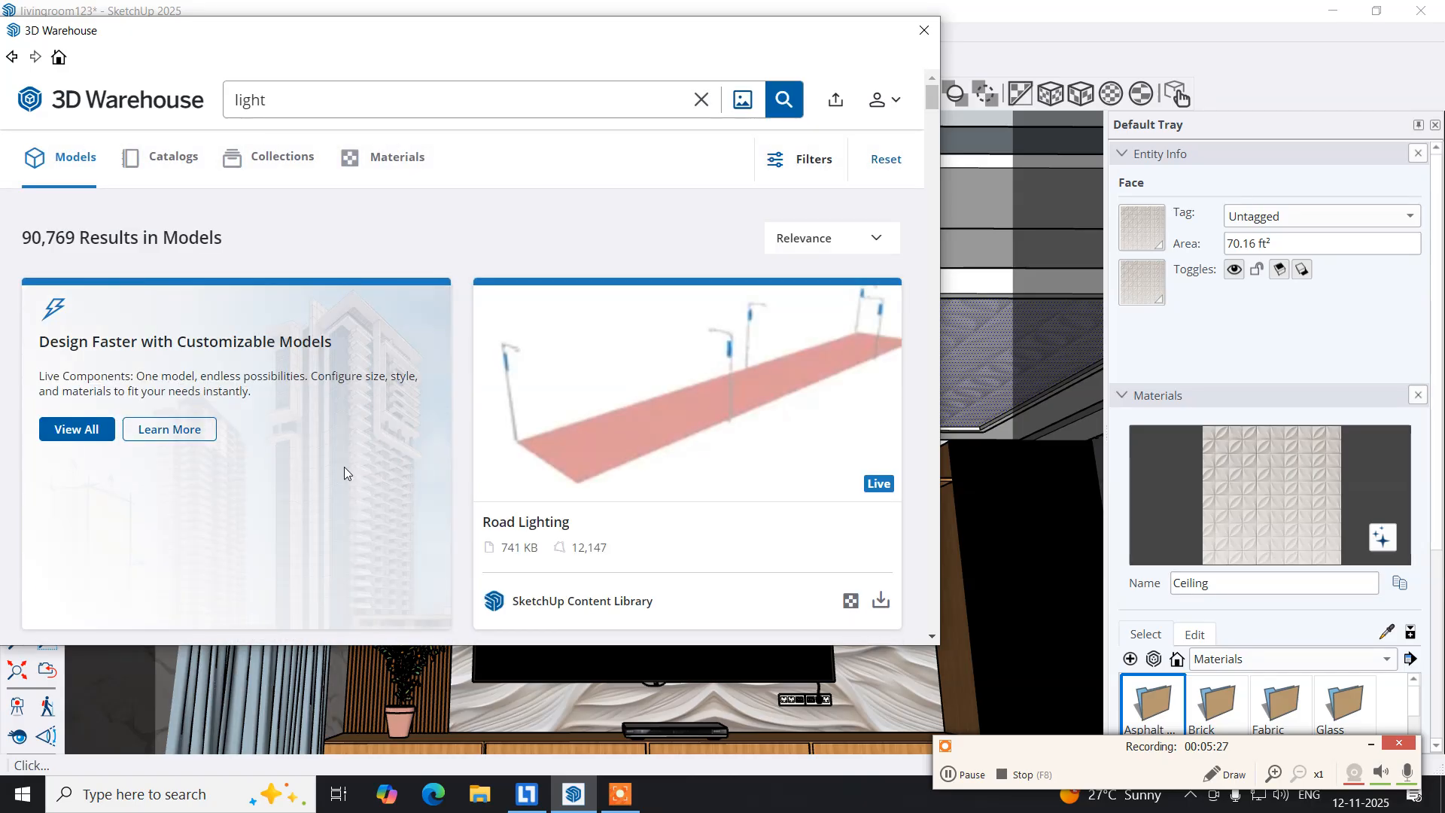
# Browse the "light" model results for a fixture that suits the living room ceiling.
pyautogui.scroll(-6, 539, 502)
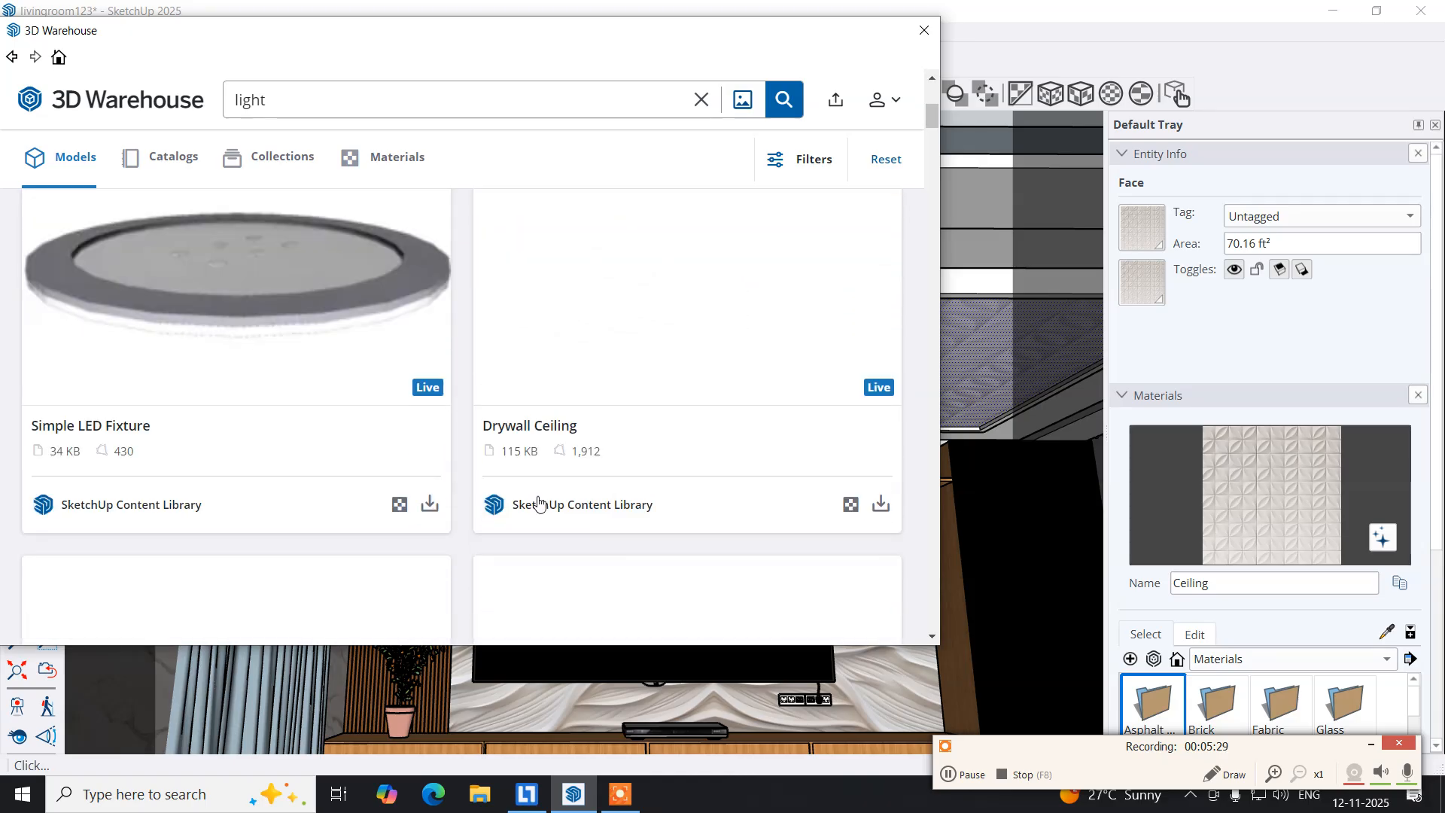
pyautogui.scroll(-1, 539, 504)
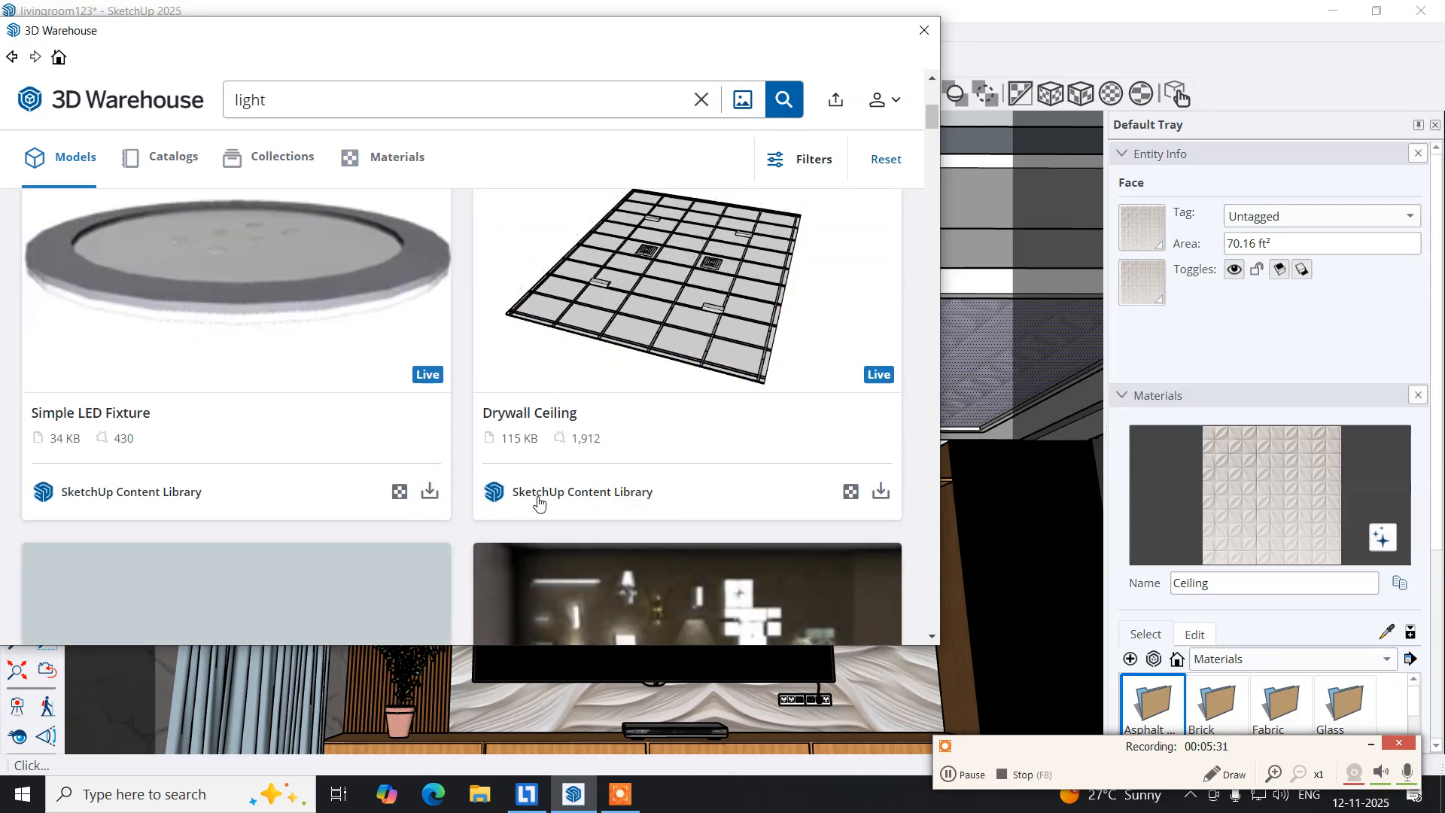
pyautogui.scroll(-4, 539, 502)
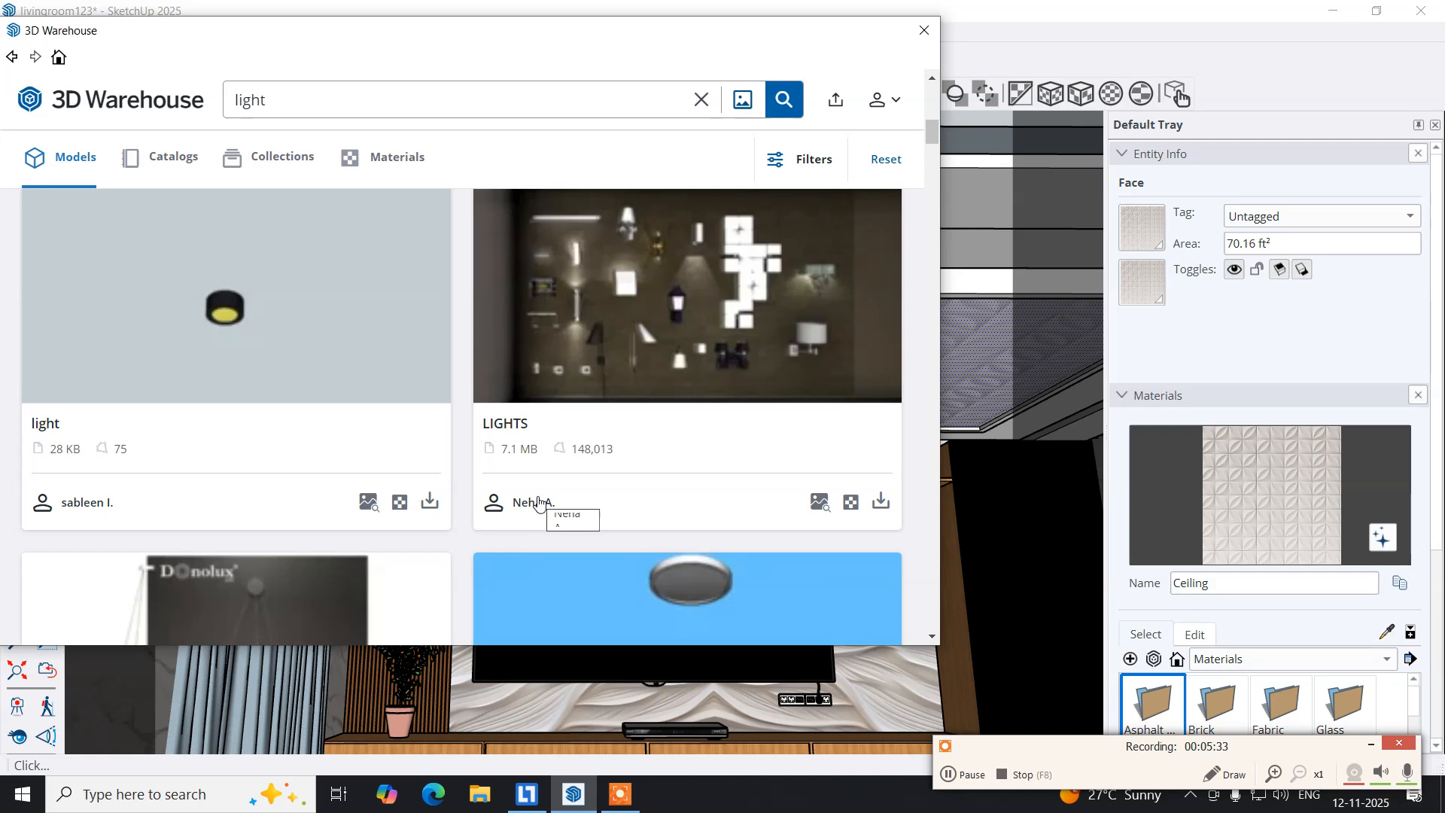
pyautogui.scroll(-3, 538, 503)
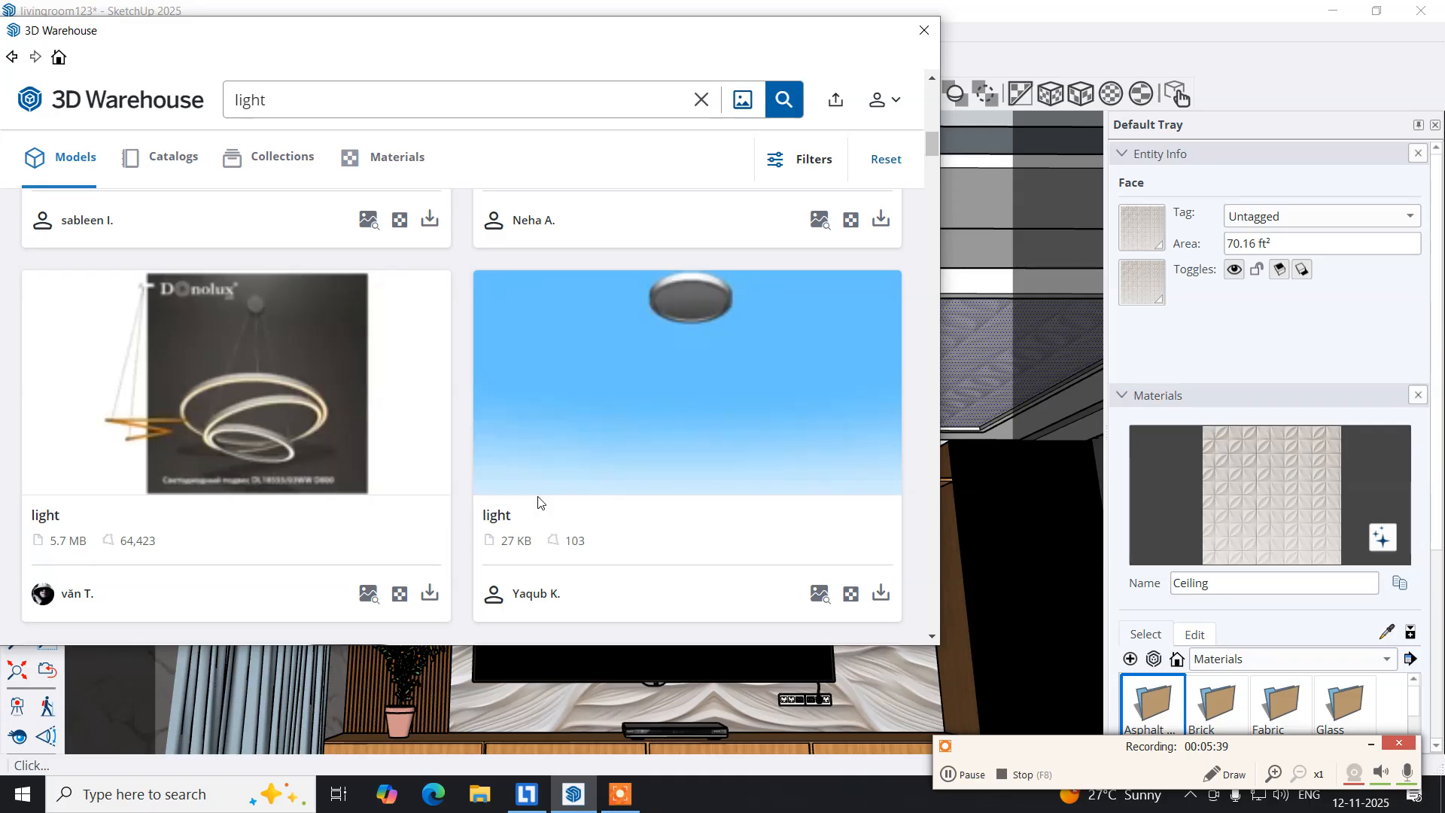
pyautogui.scroll(-4, 539, 503)
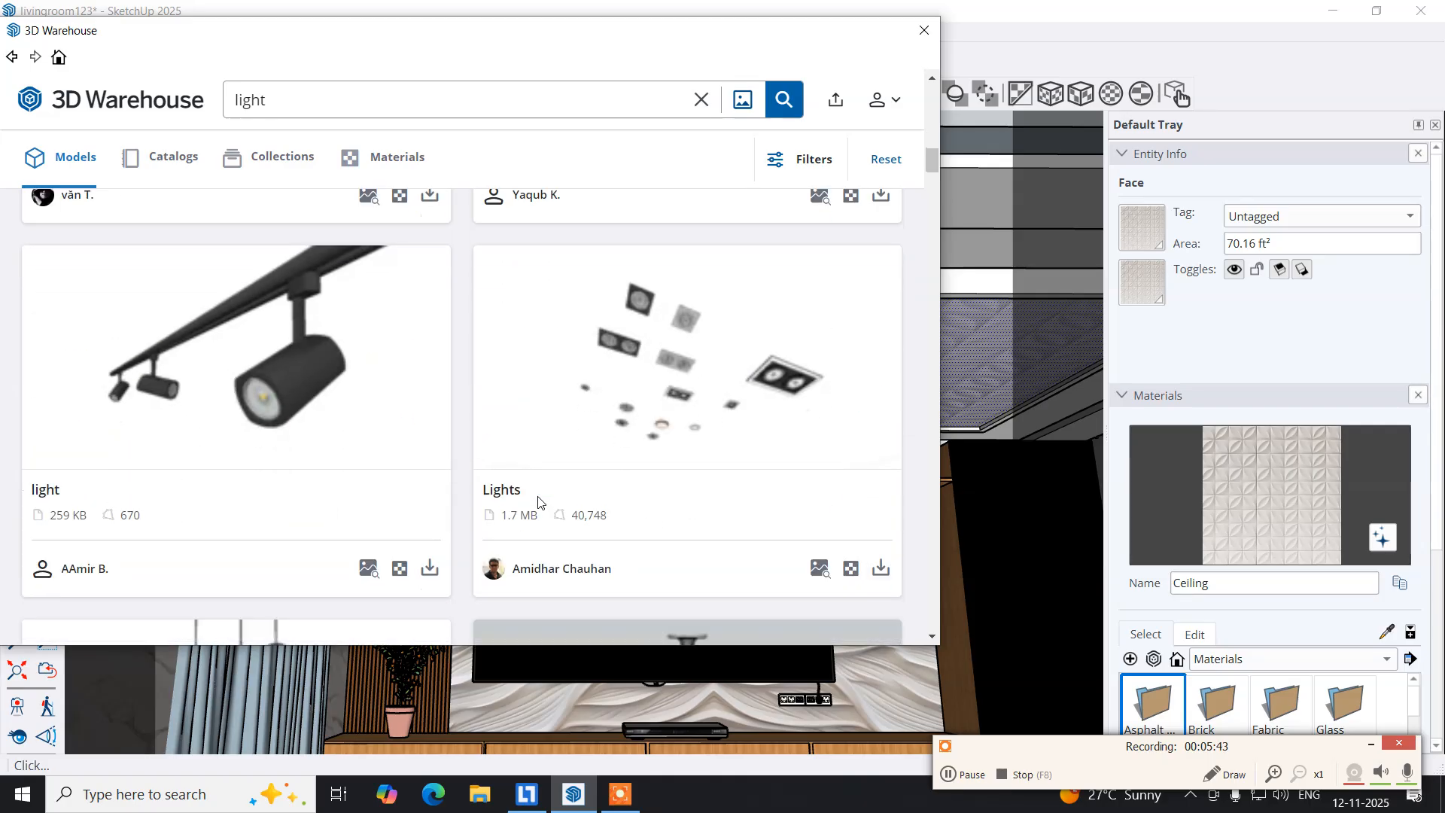
pyautogui.scroll(-5, 539, 503)
pyautogui.scroll(-2, 539, 502)
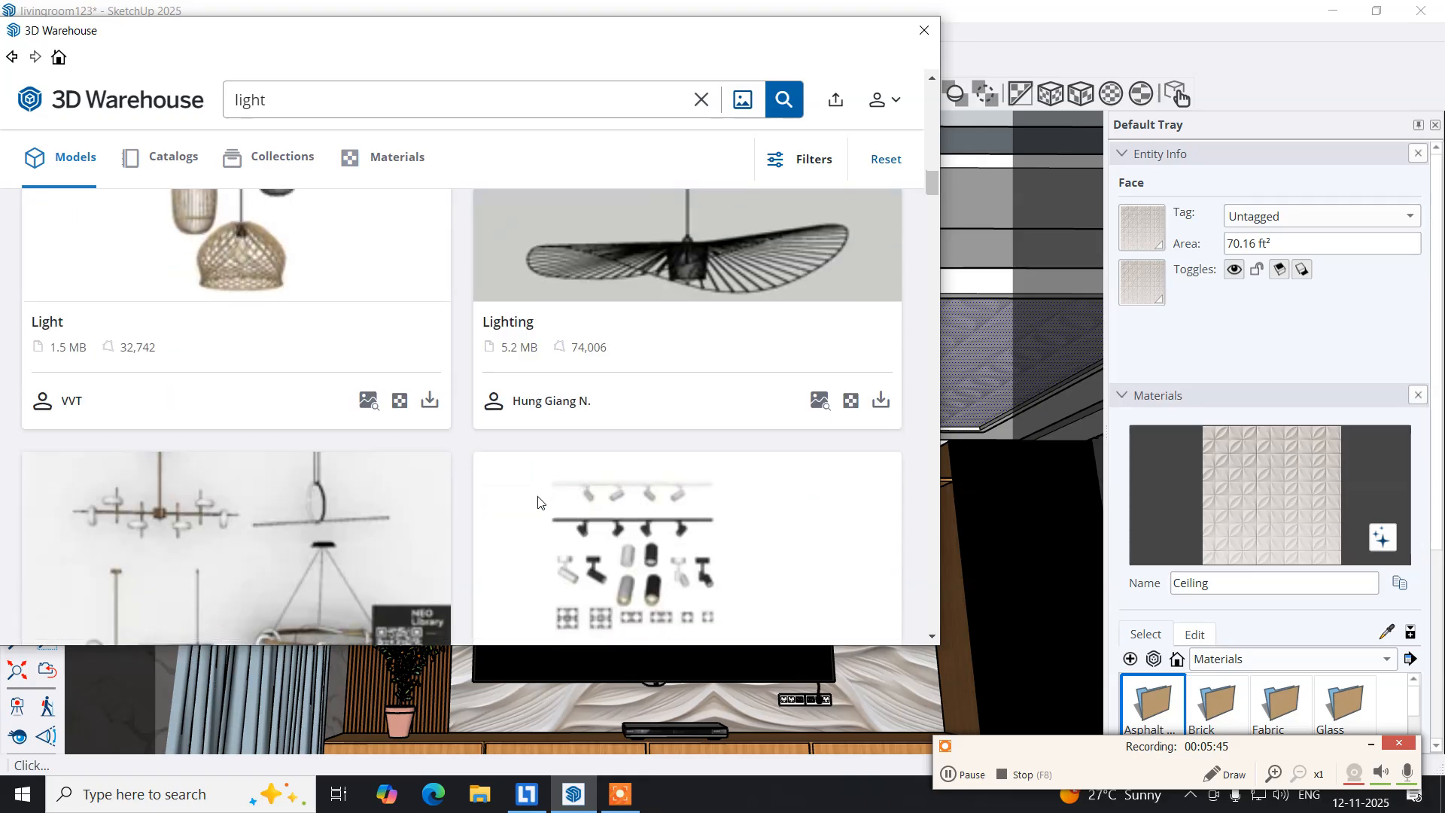
pyautogui.scroll(-3, 538, 503)
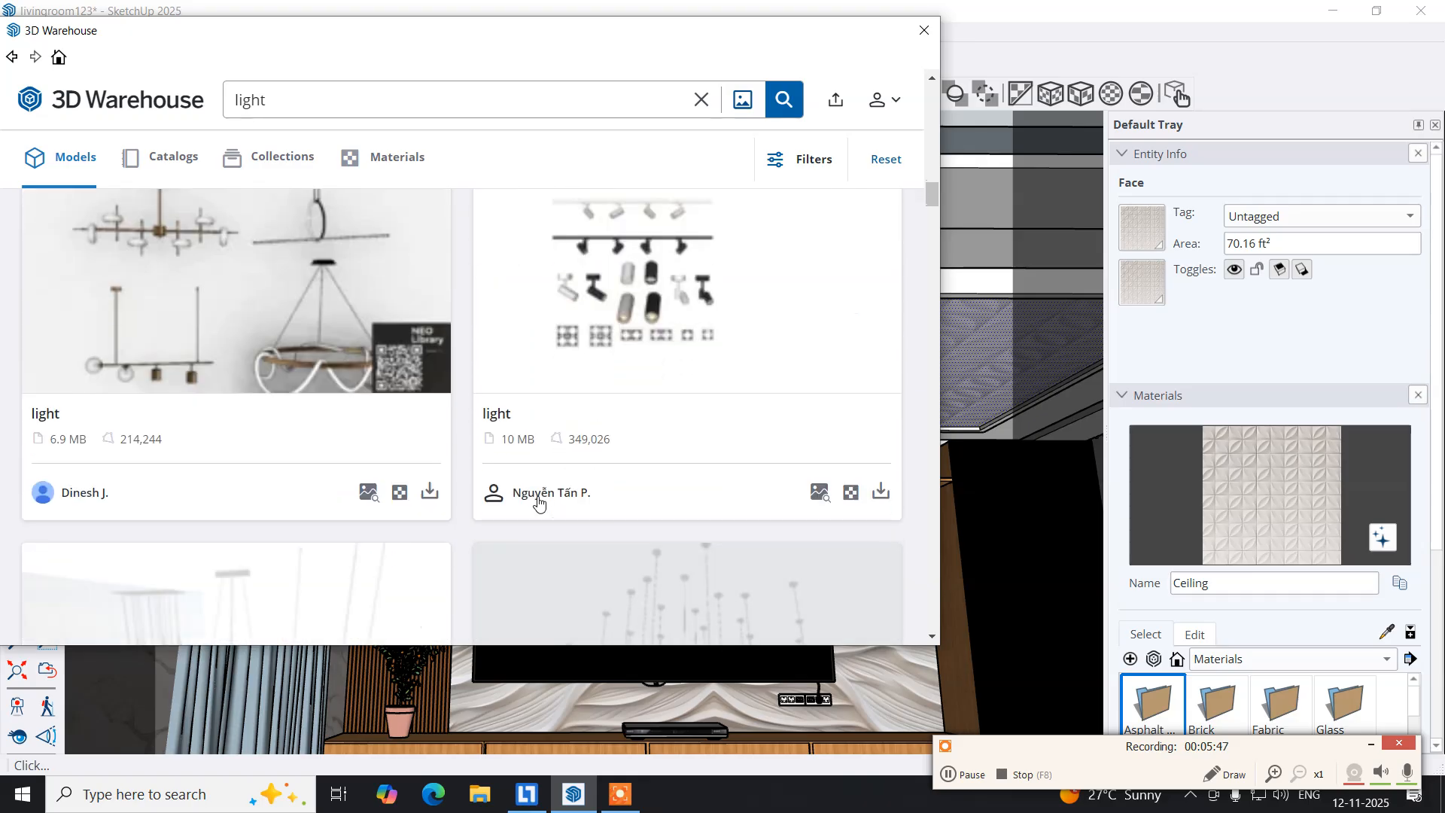
pyautogui.scroll(-4, 539, 503)
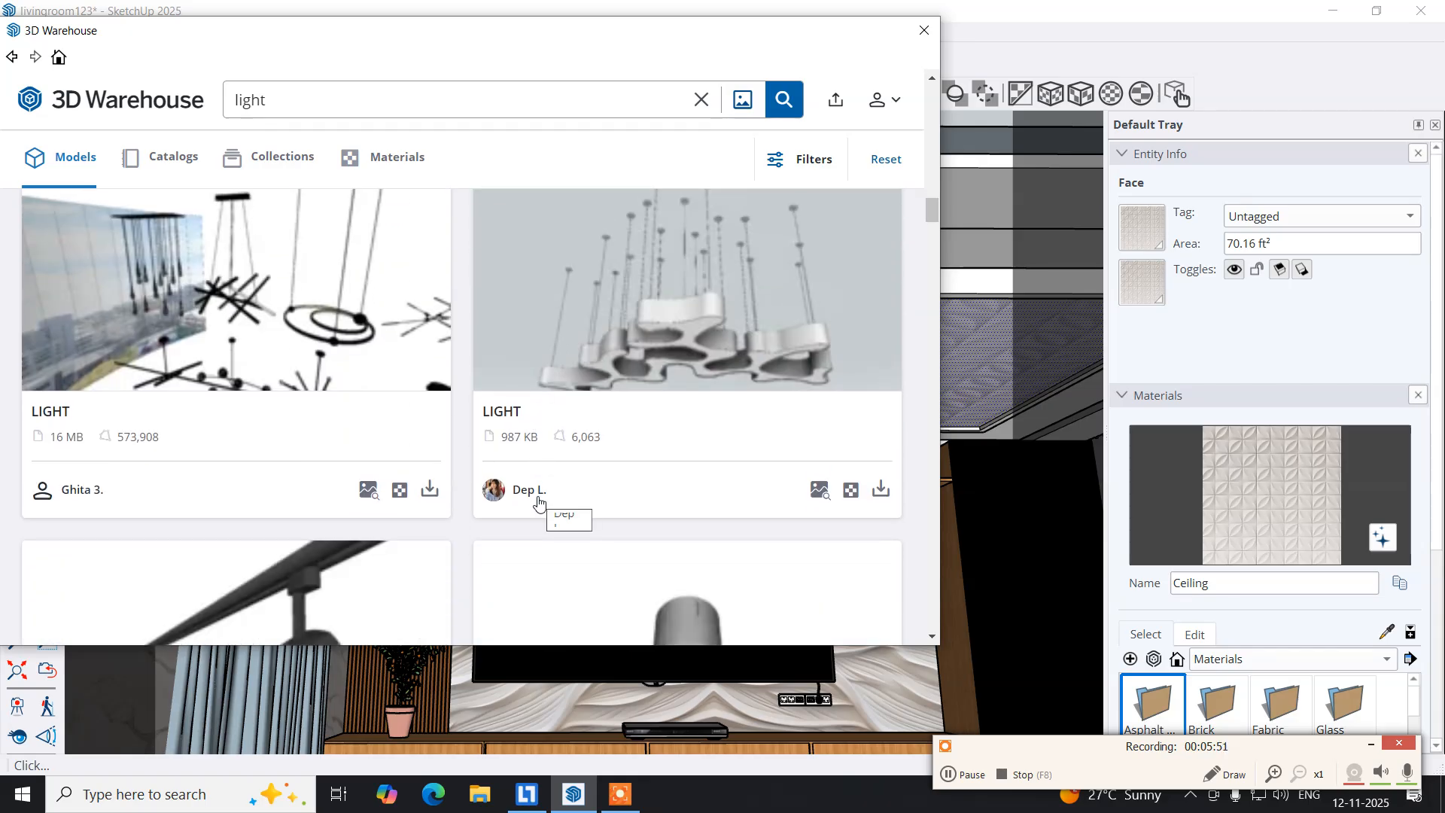
pyautogui.scroll(-1, 539, 503)
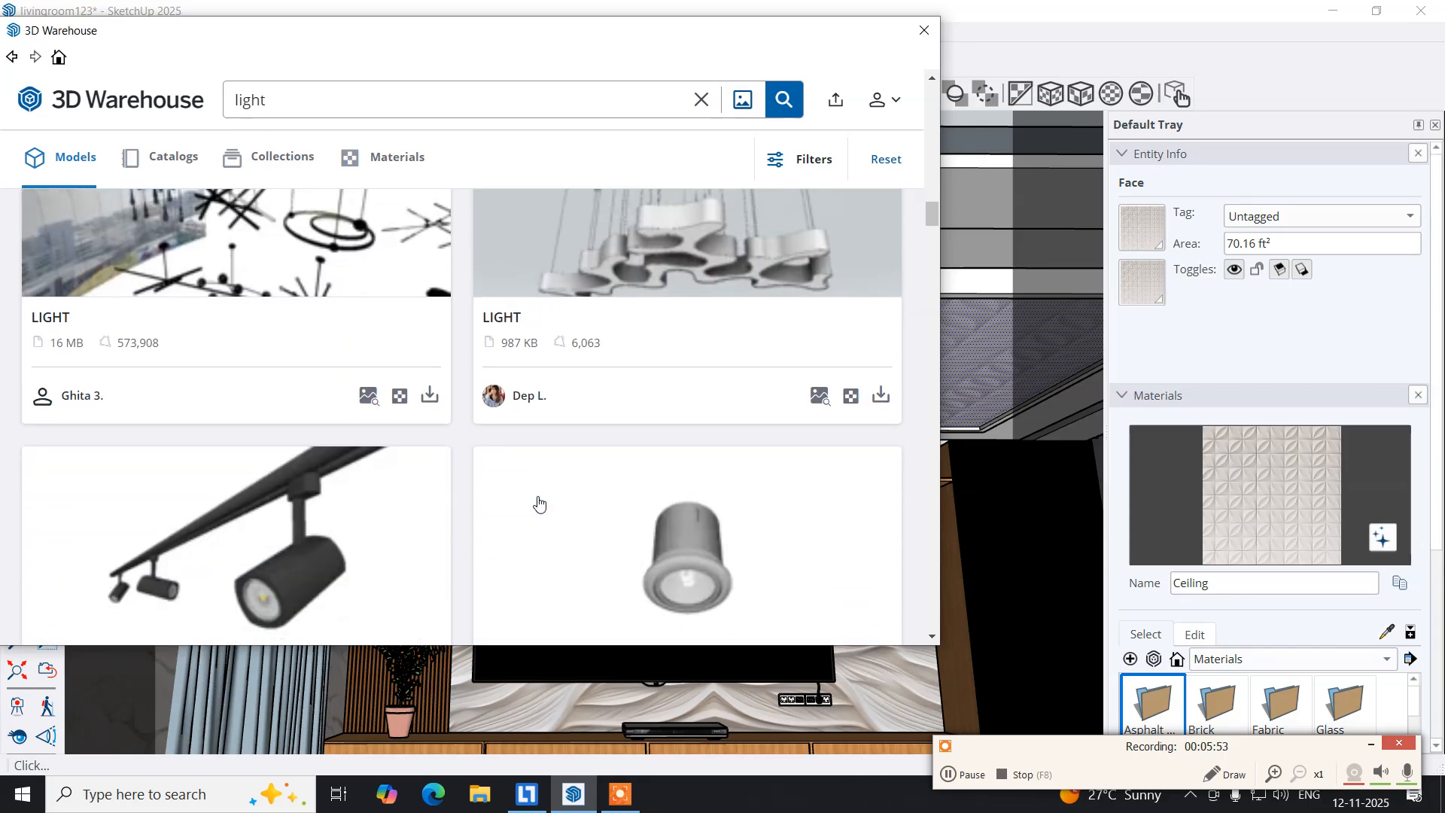
pyautogui.scroll(1, 539, 502)
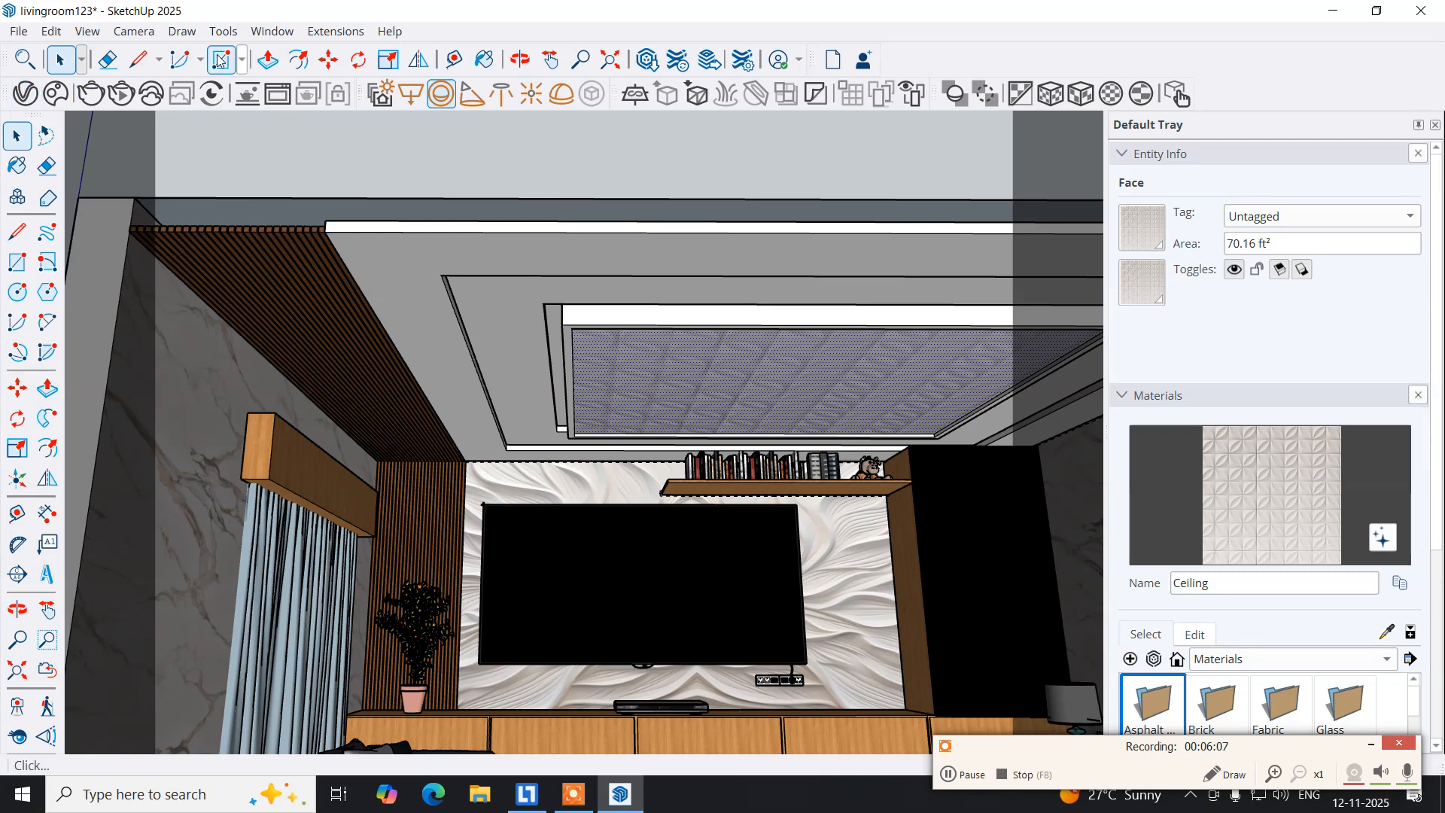
# Reopen 3D Warehouse from SketchUp and search the model library for "lights".
pyautogui.click(272, 32)
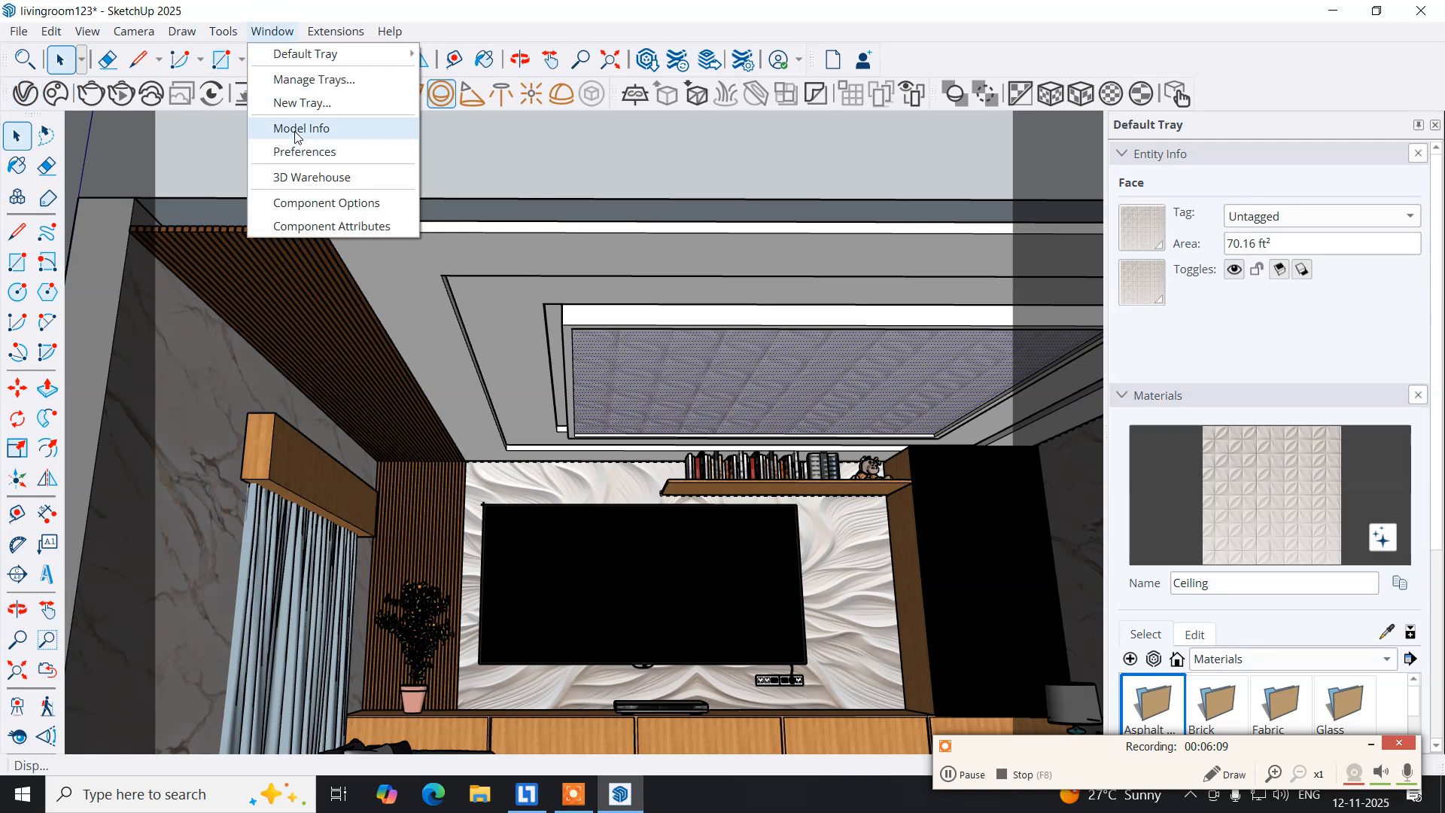
pyautogui.click(302, 181)
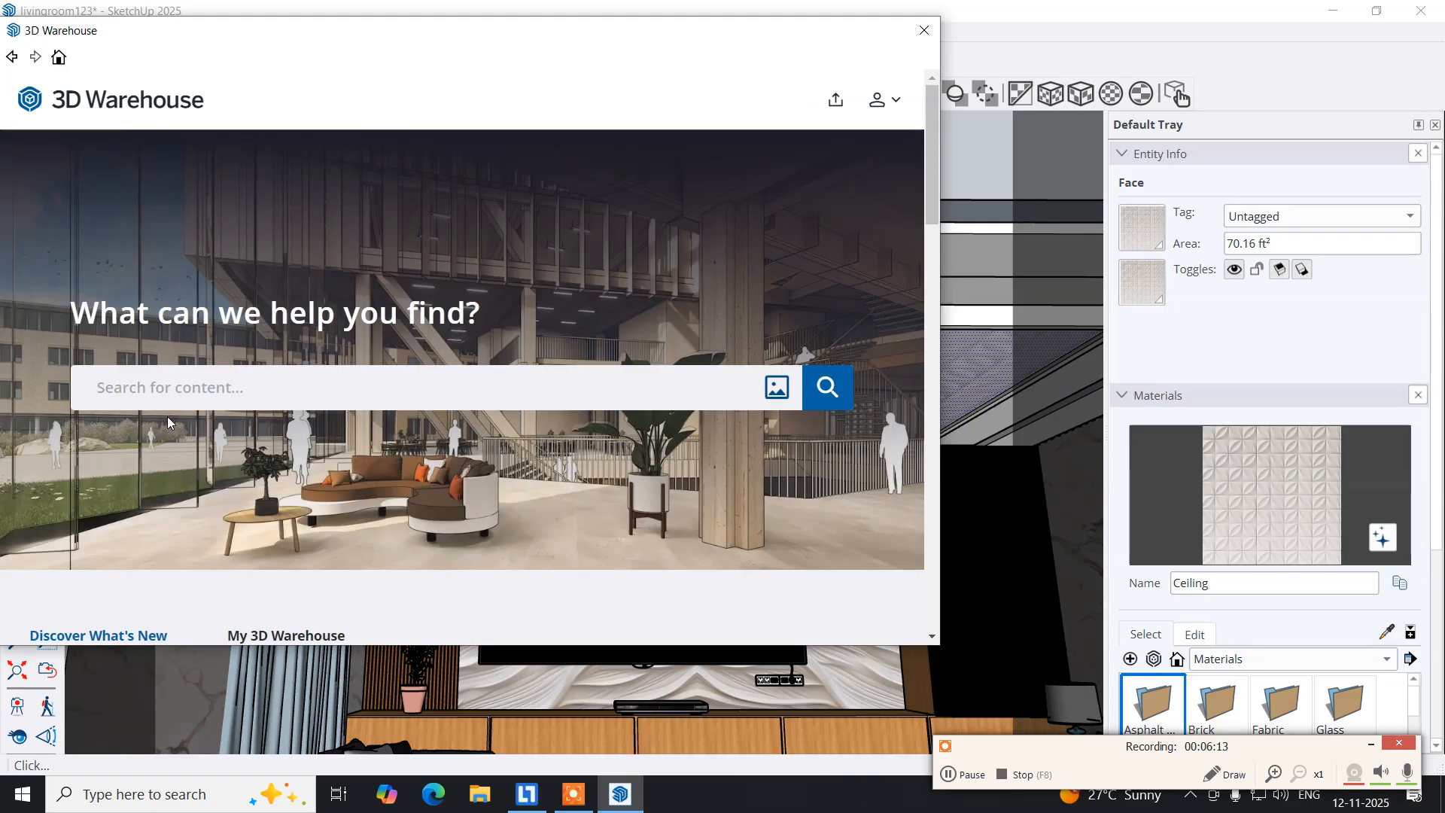
pyautogui.click(129, 388)
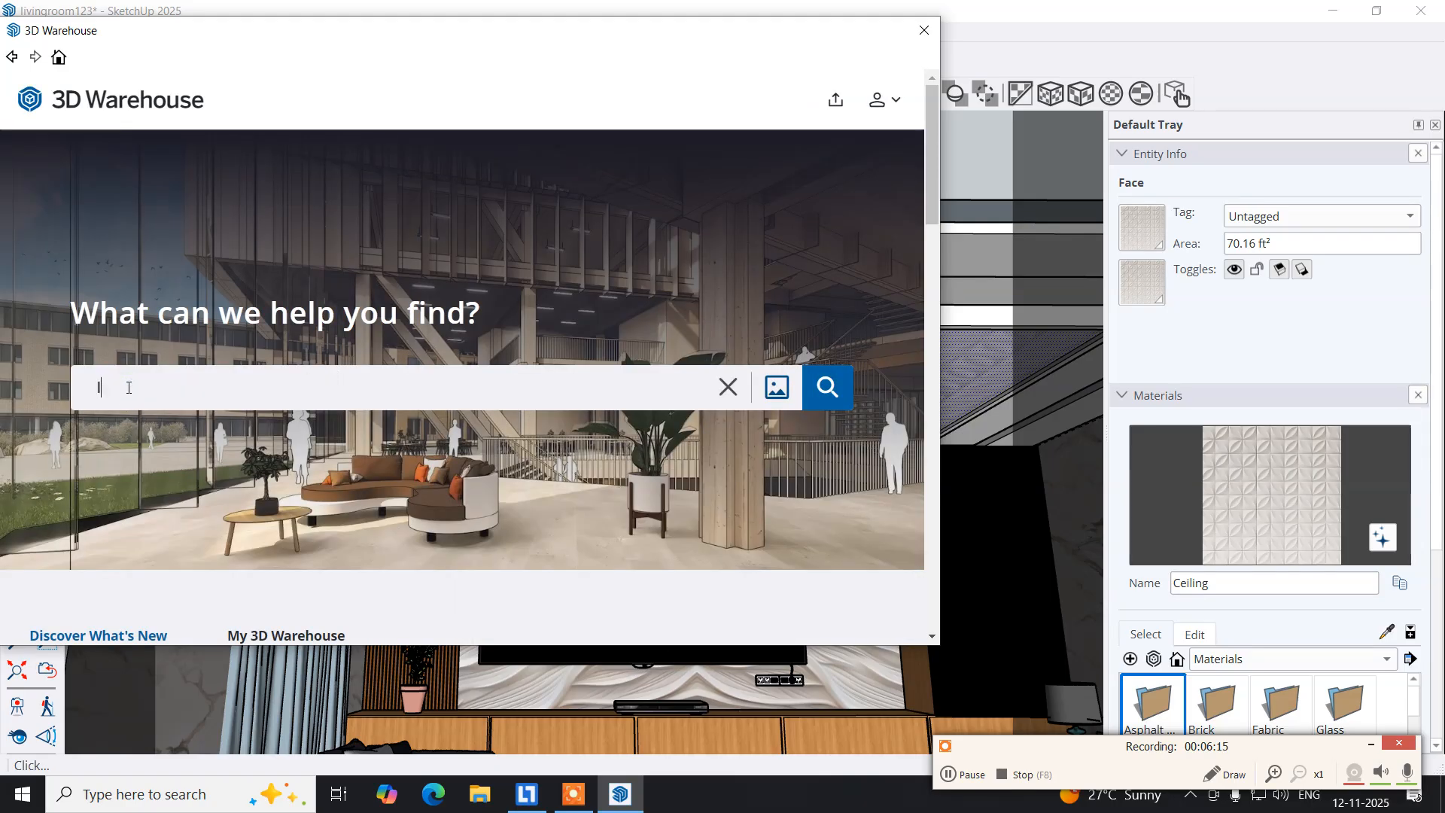
pyautogui.write('ligh')
pyautogui.press('Return')
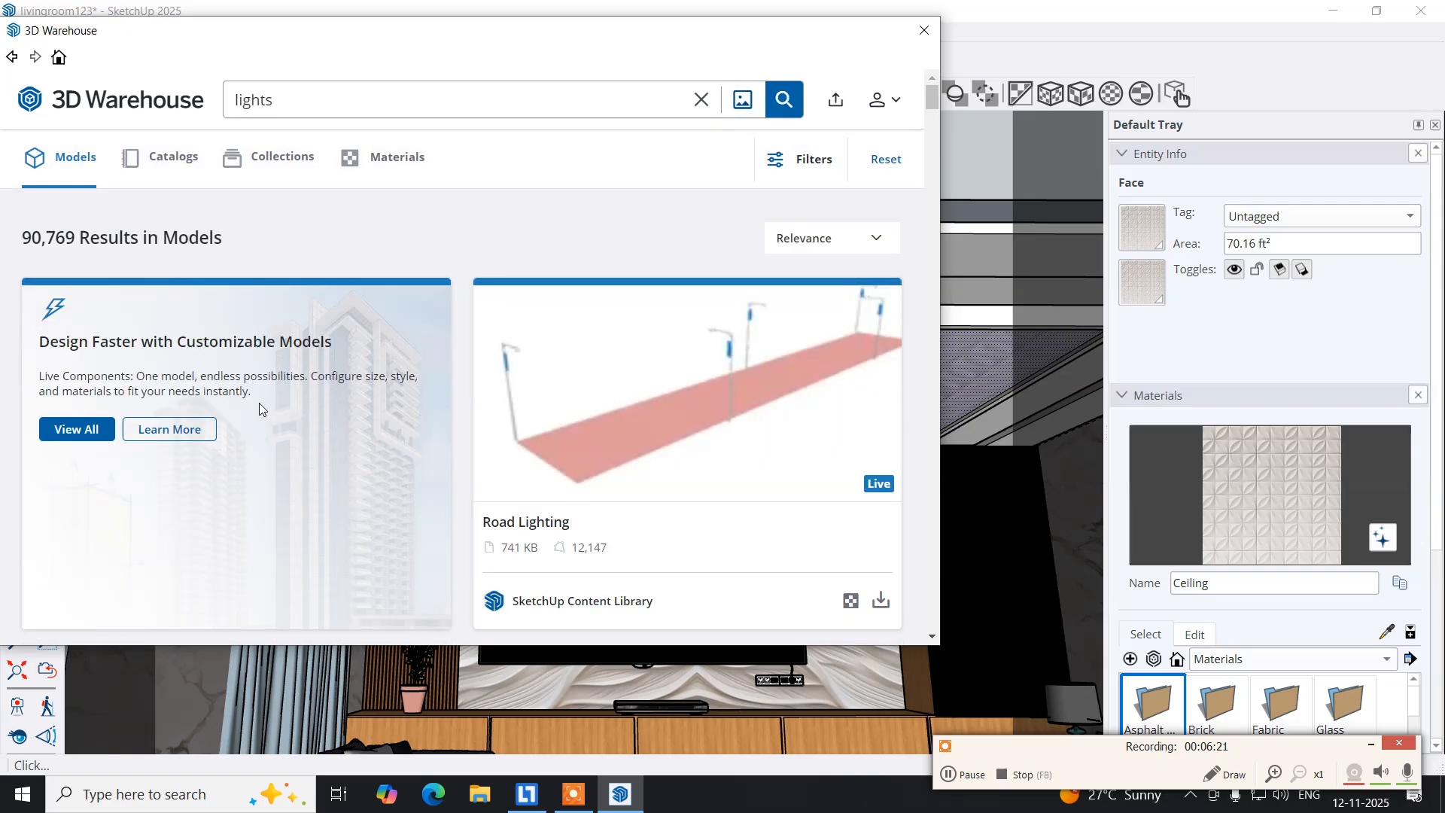
# Look through the first batch of "lights" model results for a fixture that suits the living room ceiling.
pyautogui.scroll(-10, 259, 403)
pyautogui.scroll(-7, 260, 409)
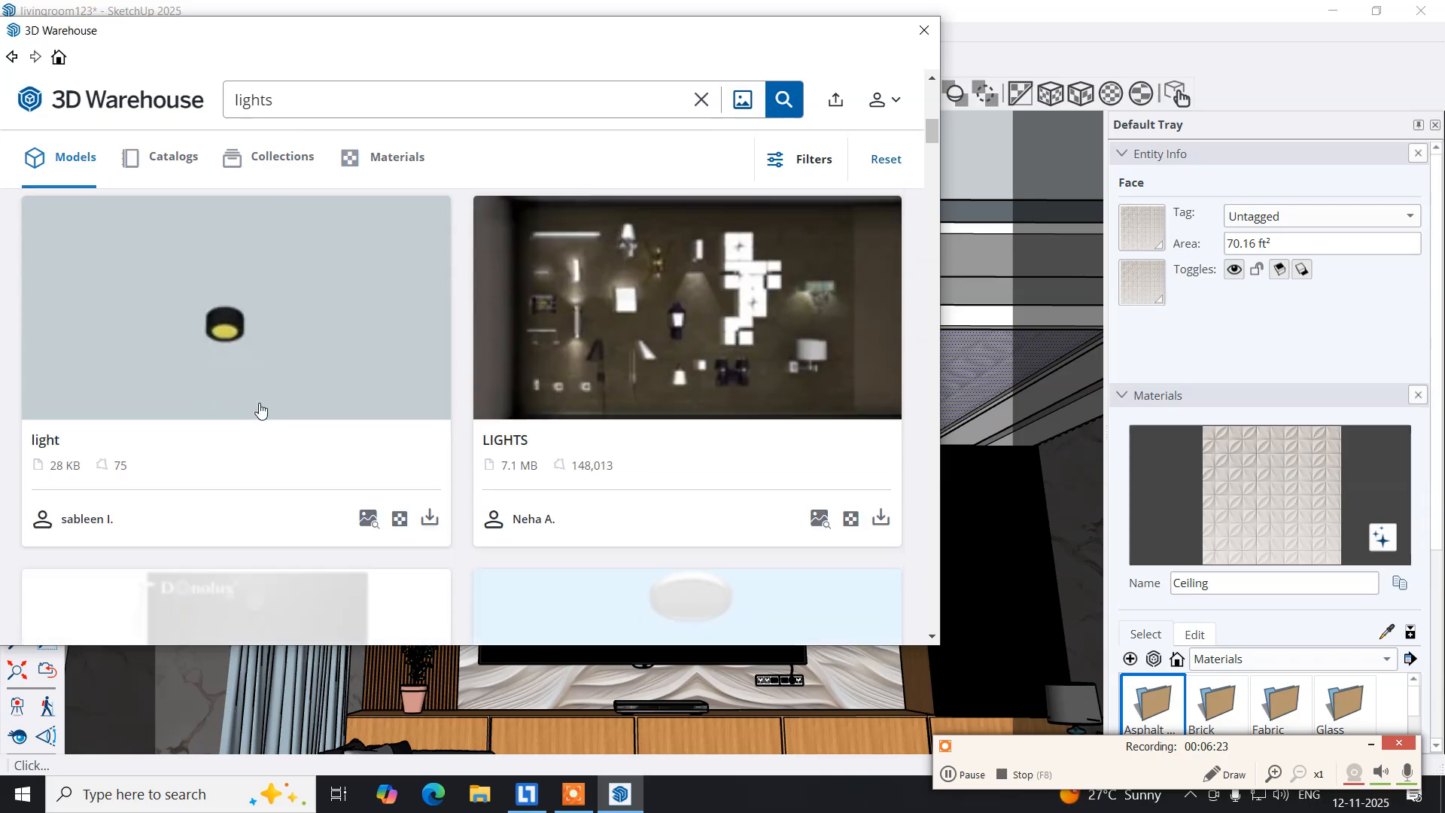
pyautogui.scroll(-5, 259, 409)
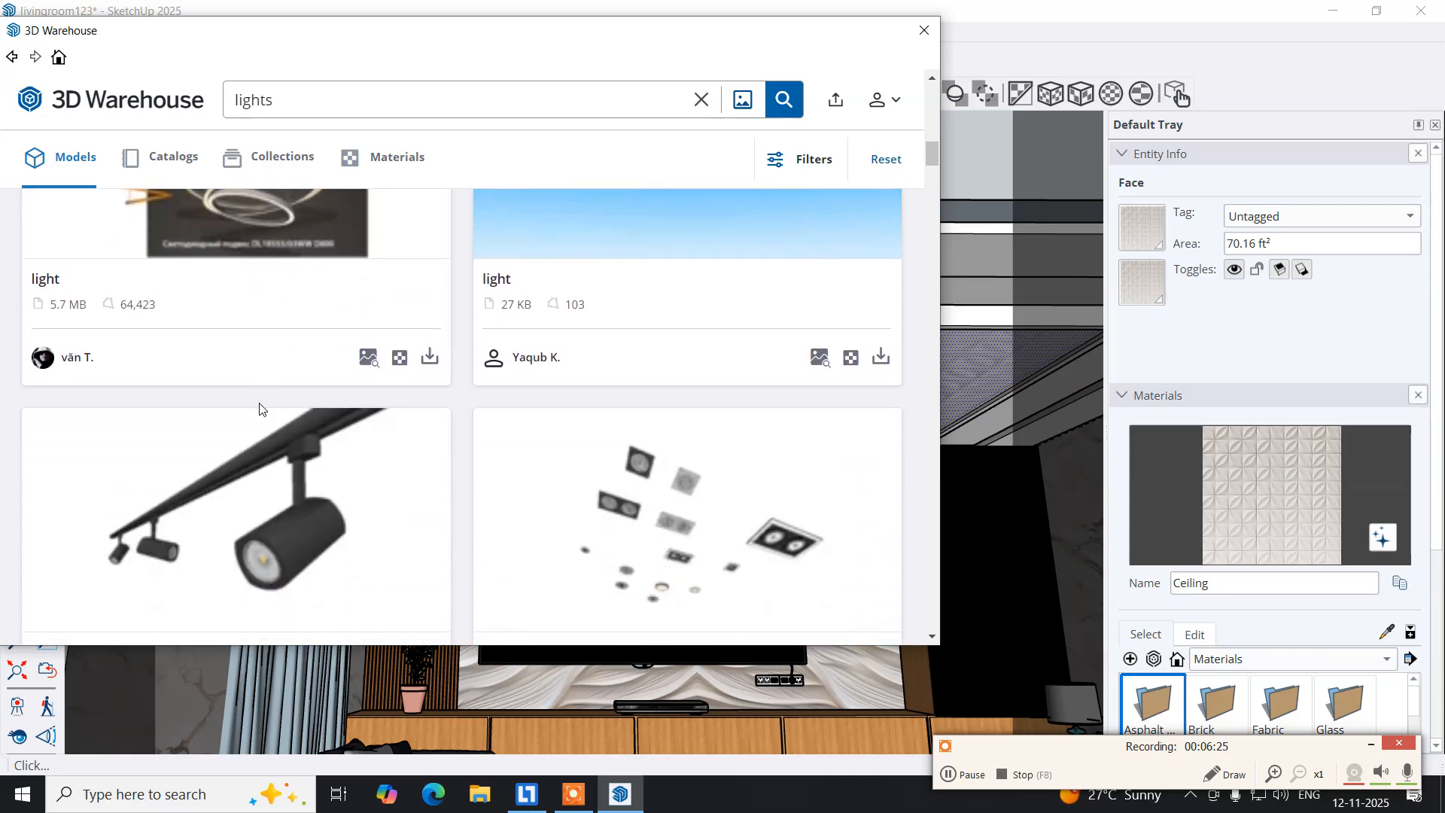
pyautogui.scroll(-10, 260, 409)
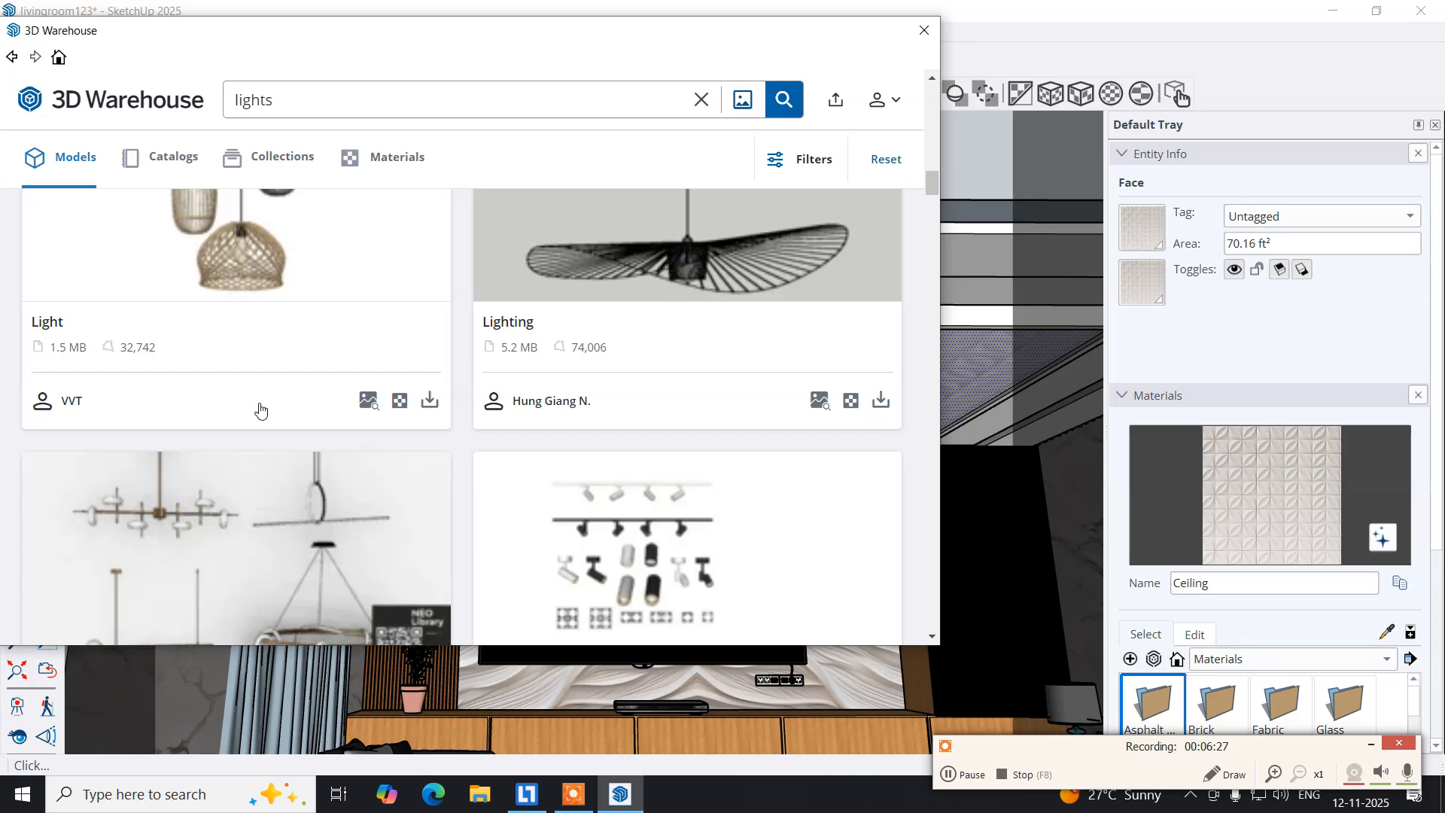
pyautogui.scroll(-6, 260, 409)
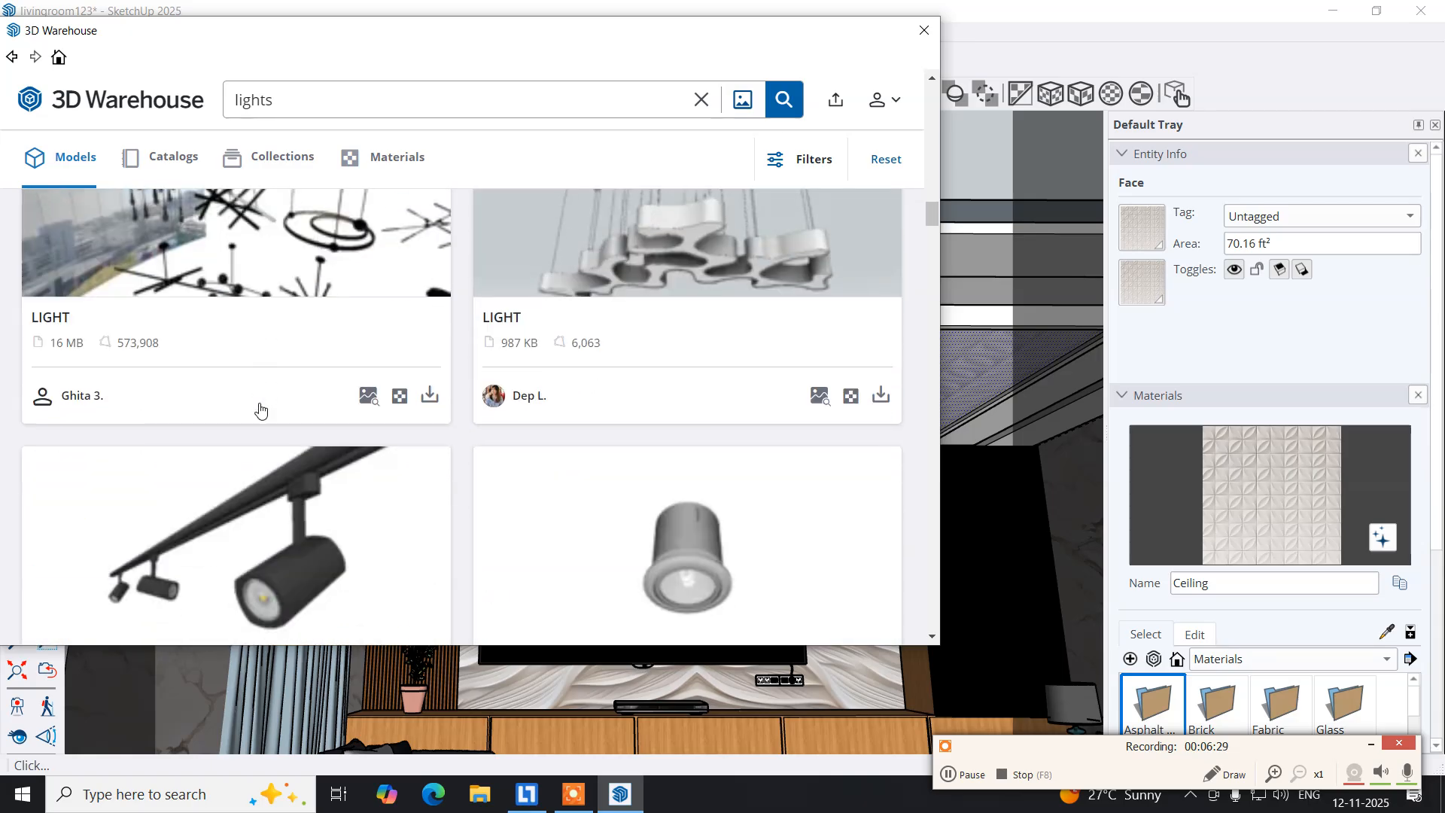
pyautogui.scroll(-4, 260, 409)
pyautogui.scroll(-1, 260, 409)
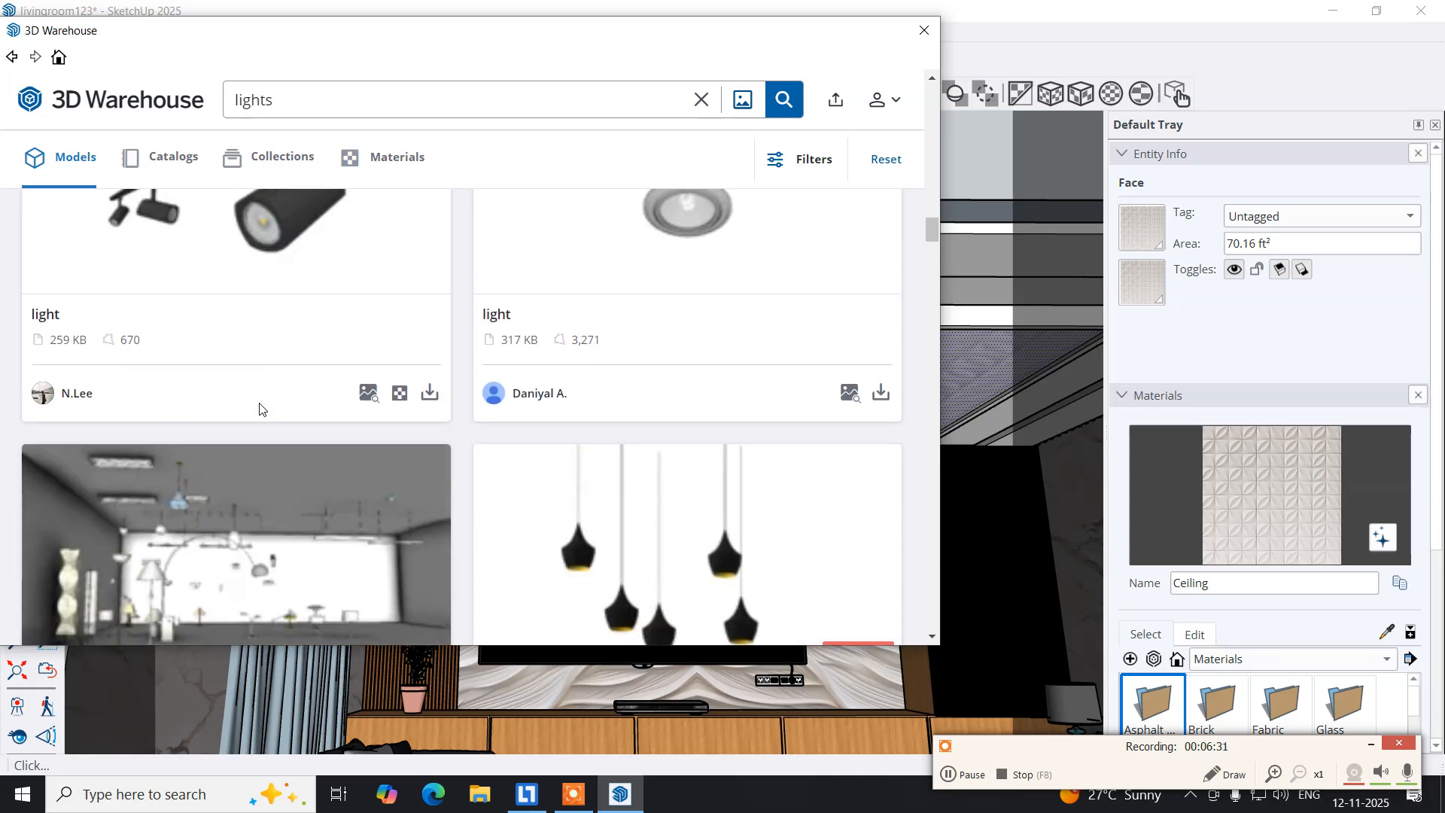
pyautogui.scroll(-4, 260, 409)
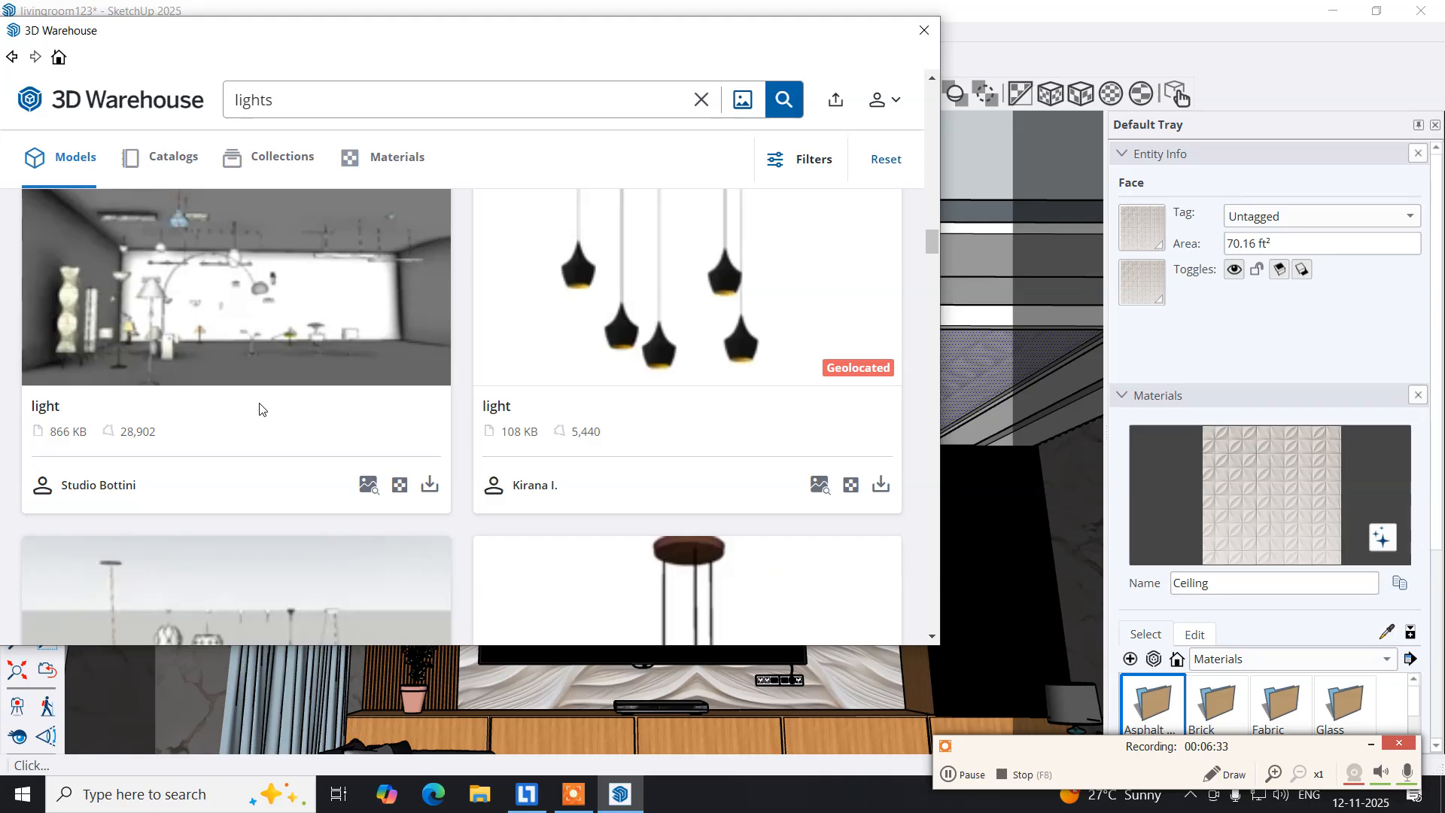
pyautogui.scroll(-9, 259, 408)
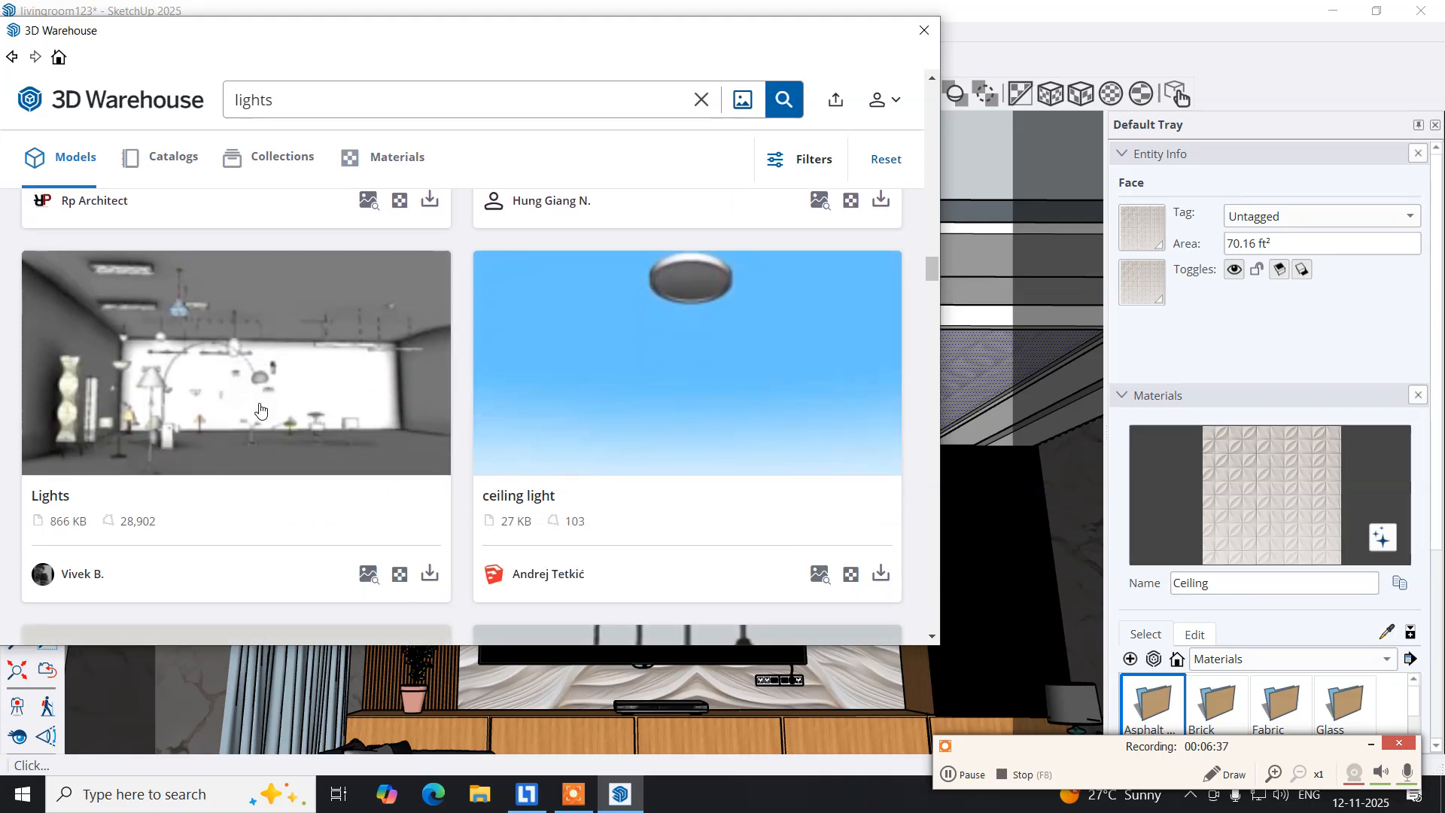
pyautogui.scroll(-5, 259, 409)
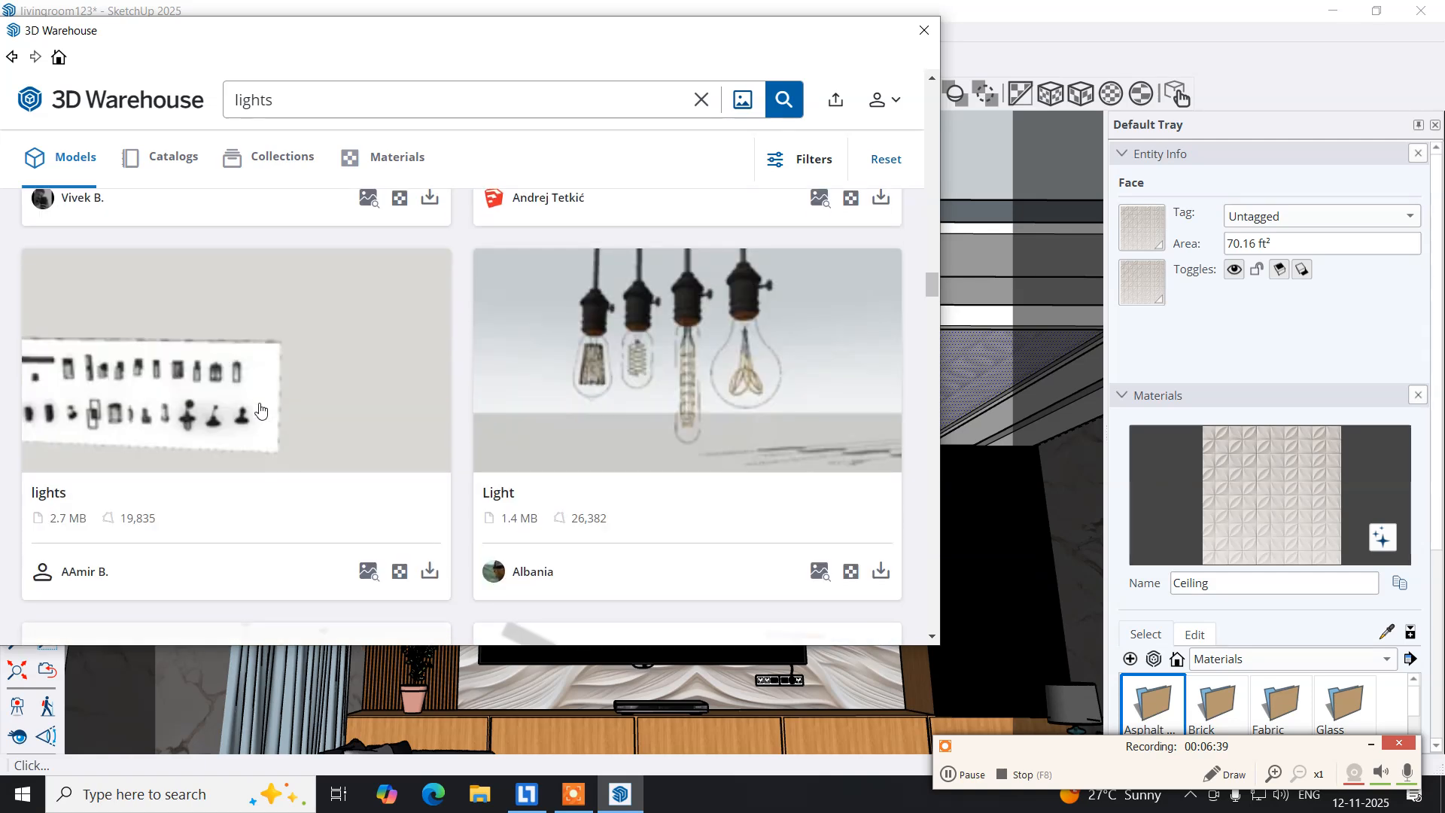
pyautogui.scroll(-6, 260, 409)
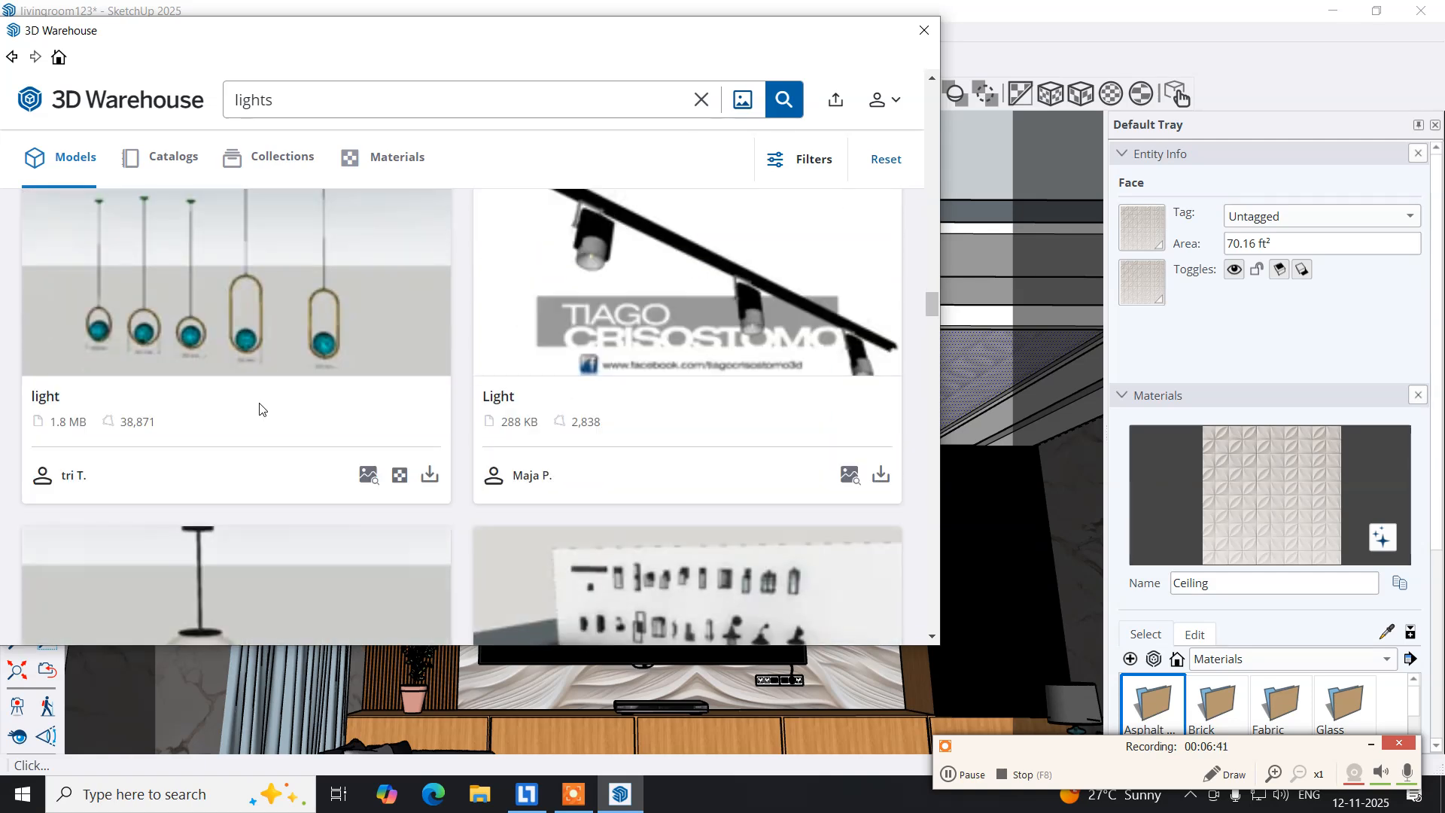
pyautogui.scroll(-6, 260, 409)
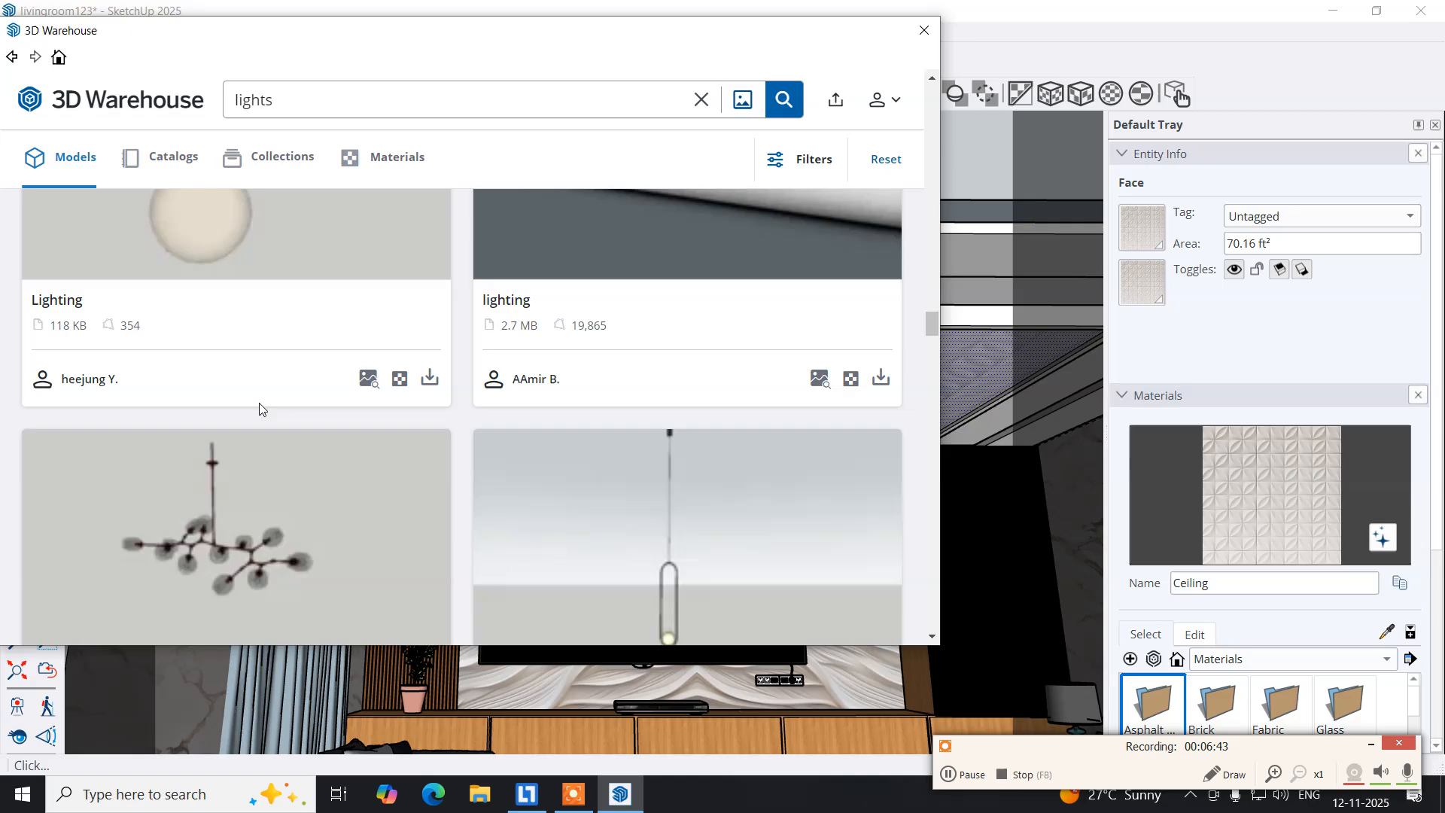
pyautogui.scroll(2, 260, 409)
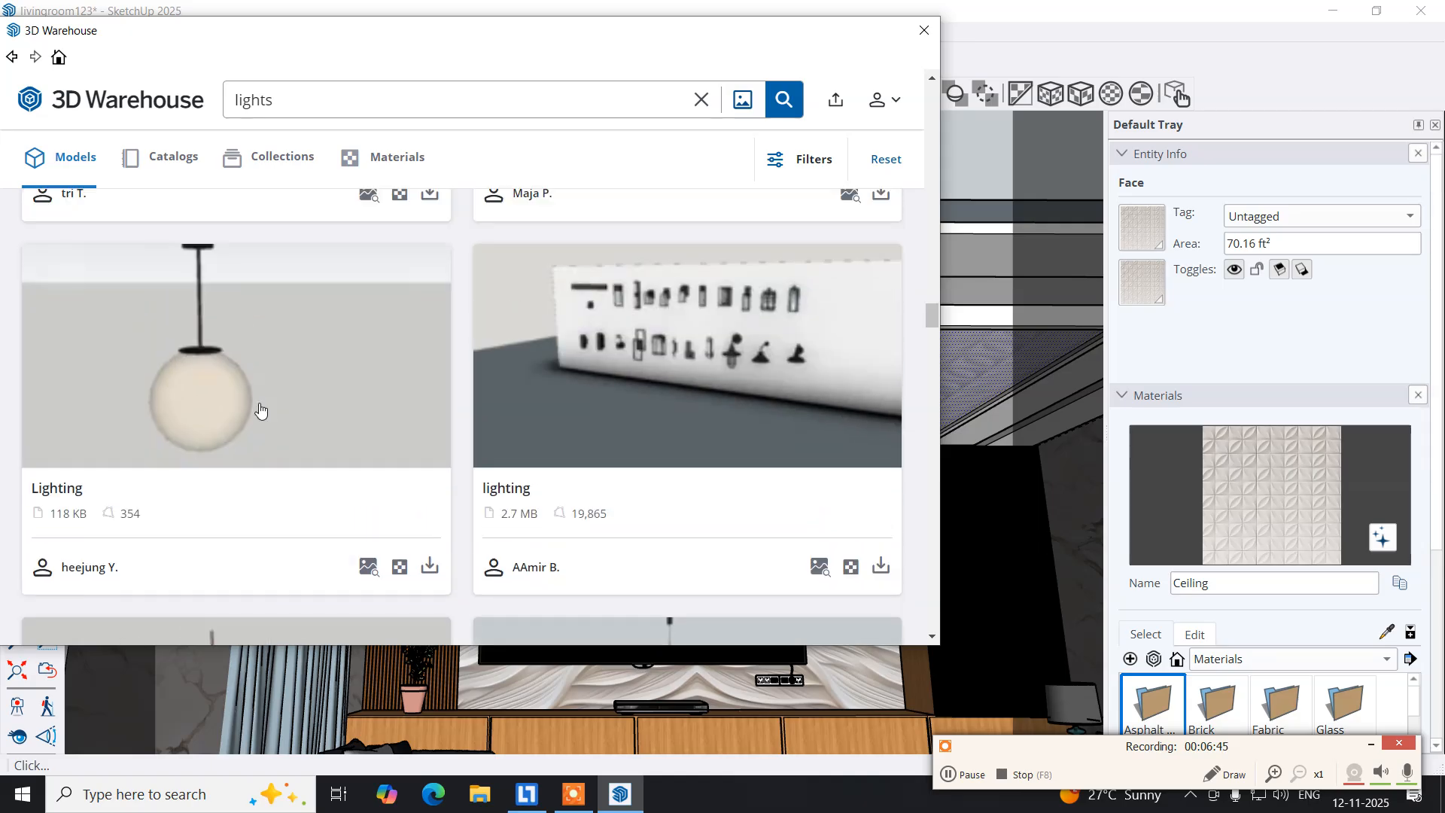
pyautogui.scroll(-5, 260, 409)
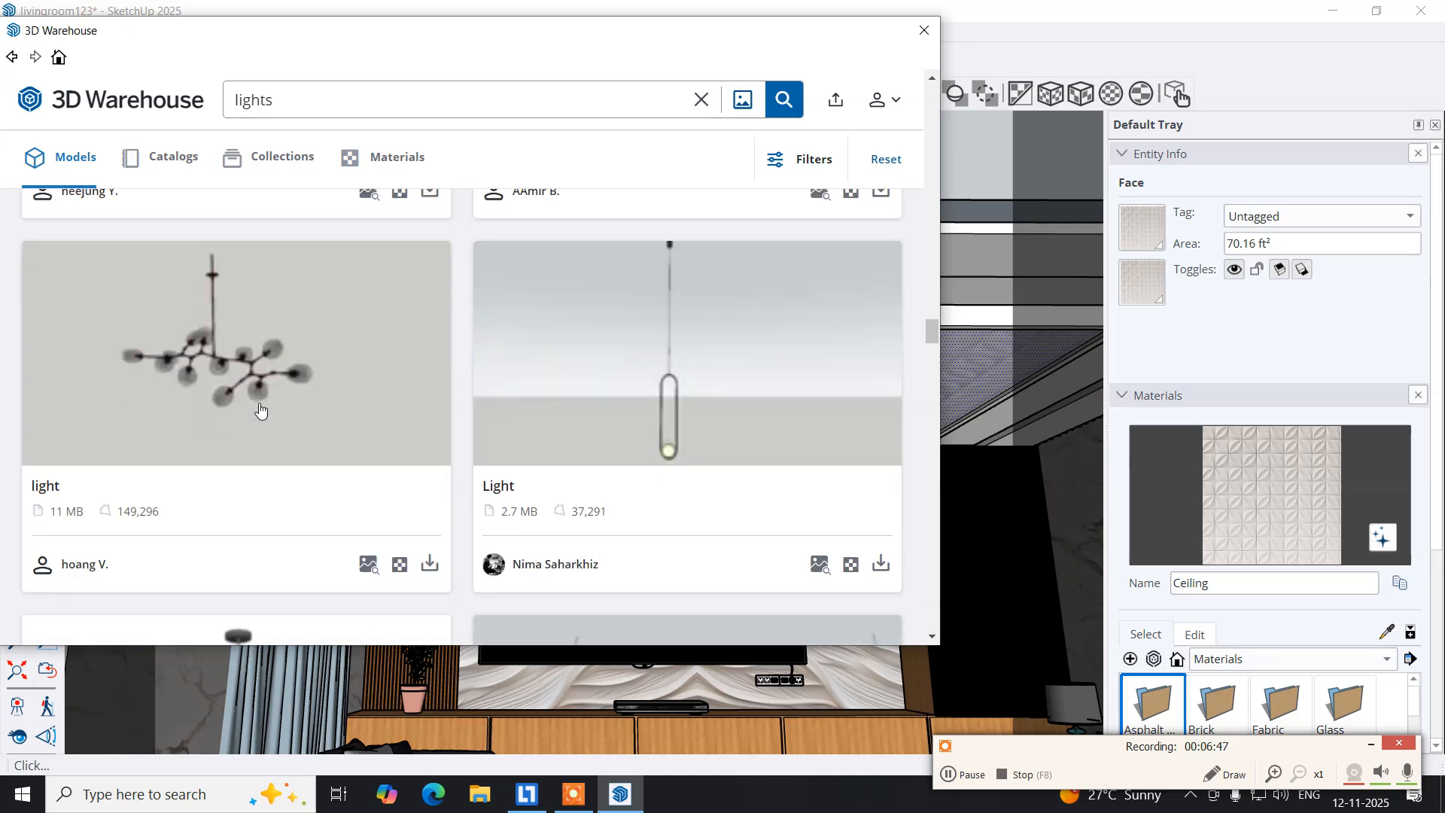
pyautogui.scroll(-5, 260, 408)
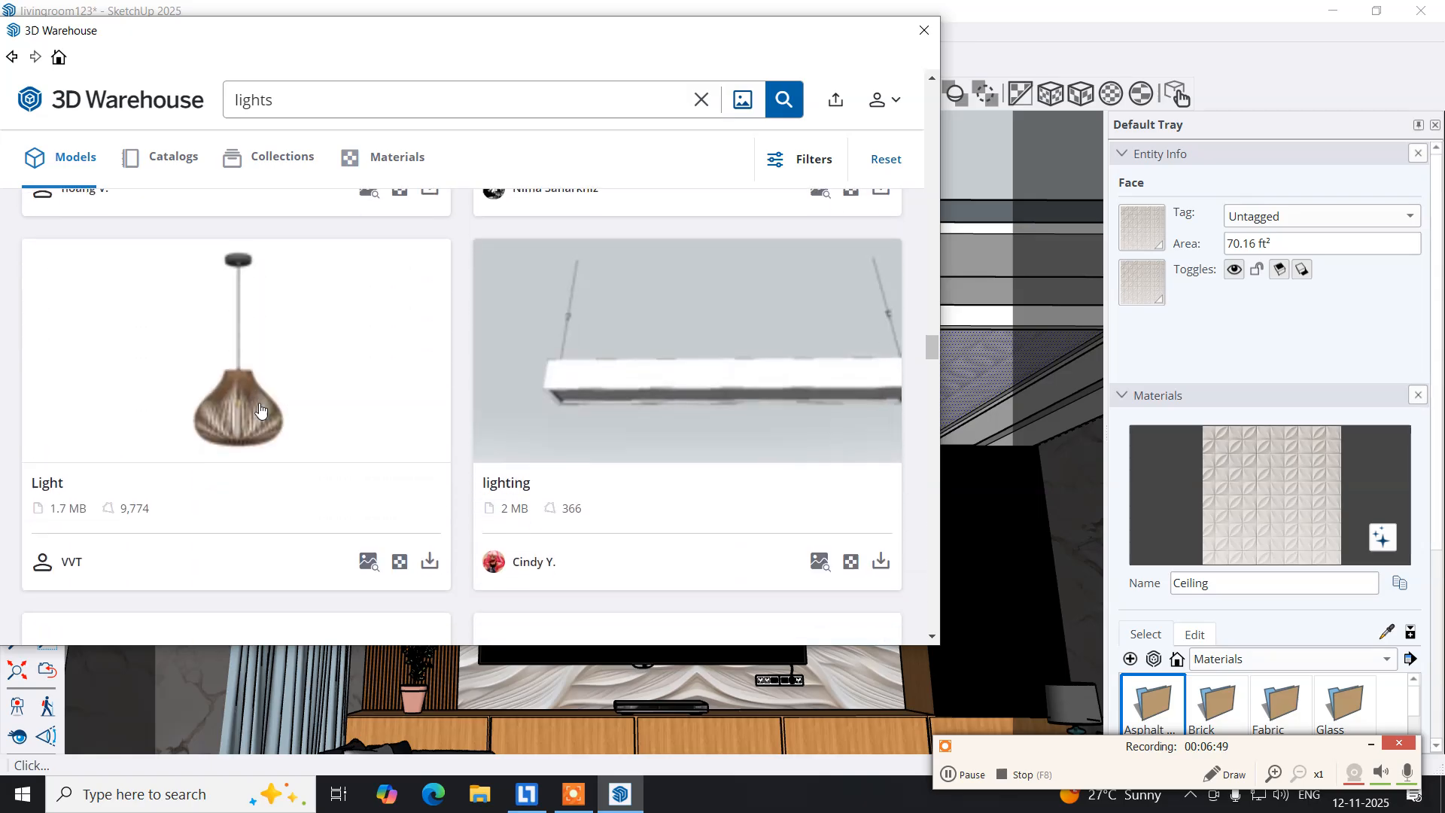
pyautogui.scroll(-2, 259, 408)
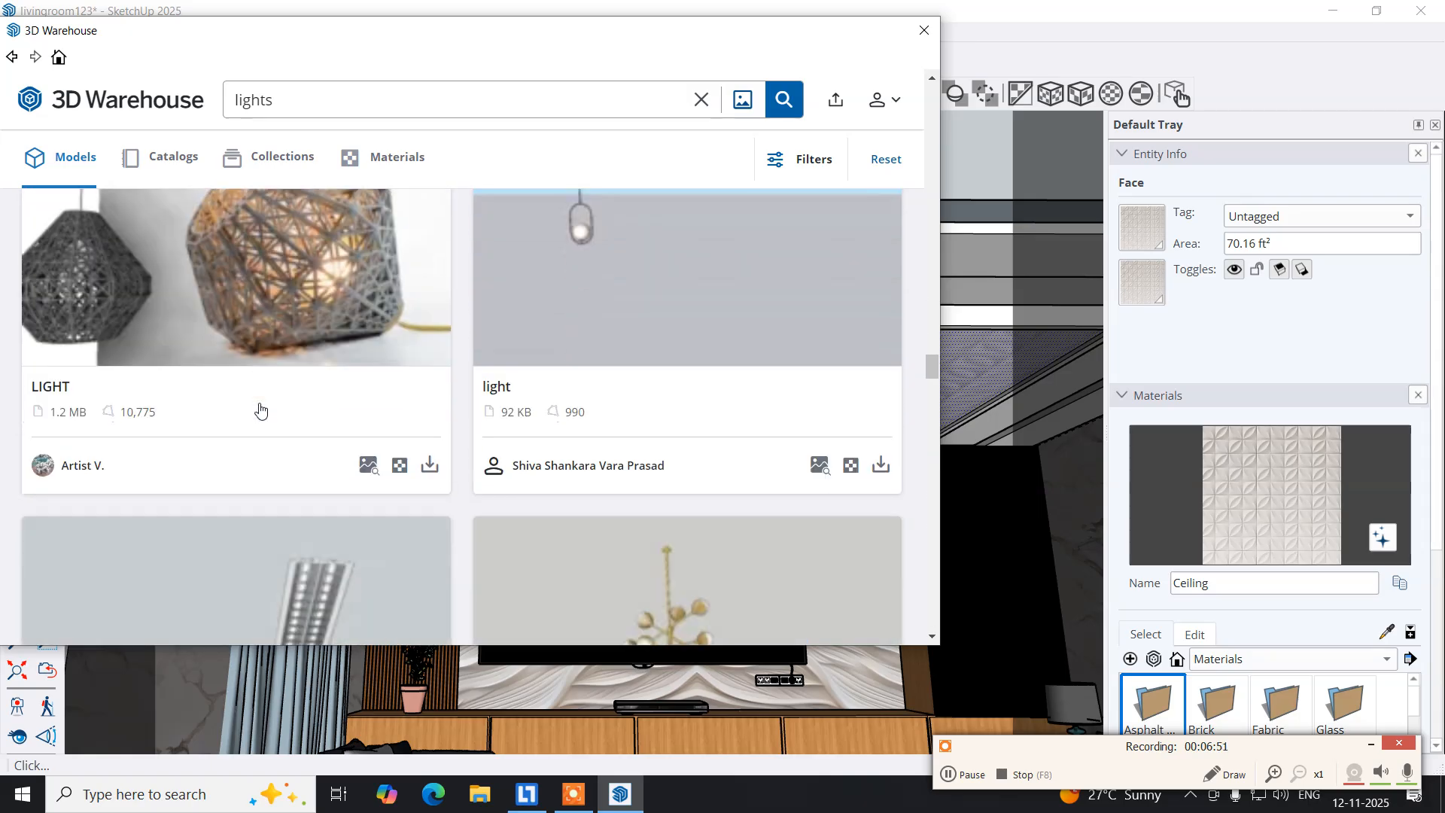
pyautogui.scroll(-4, 259, 408)
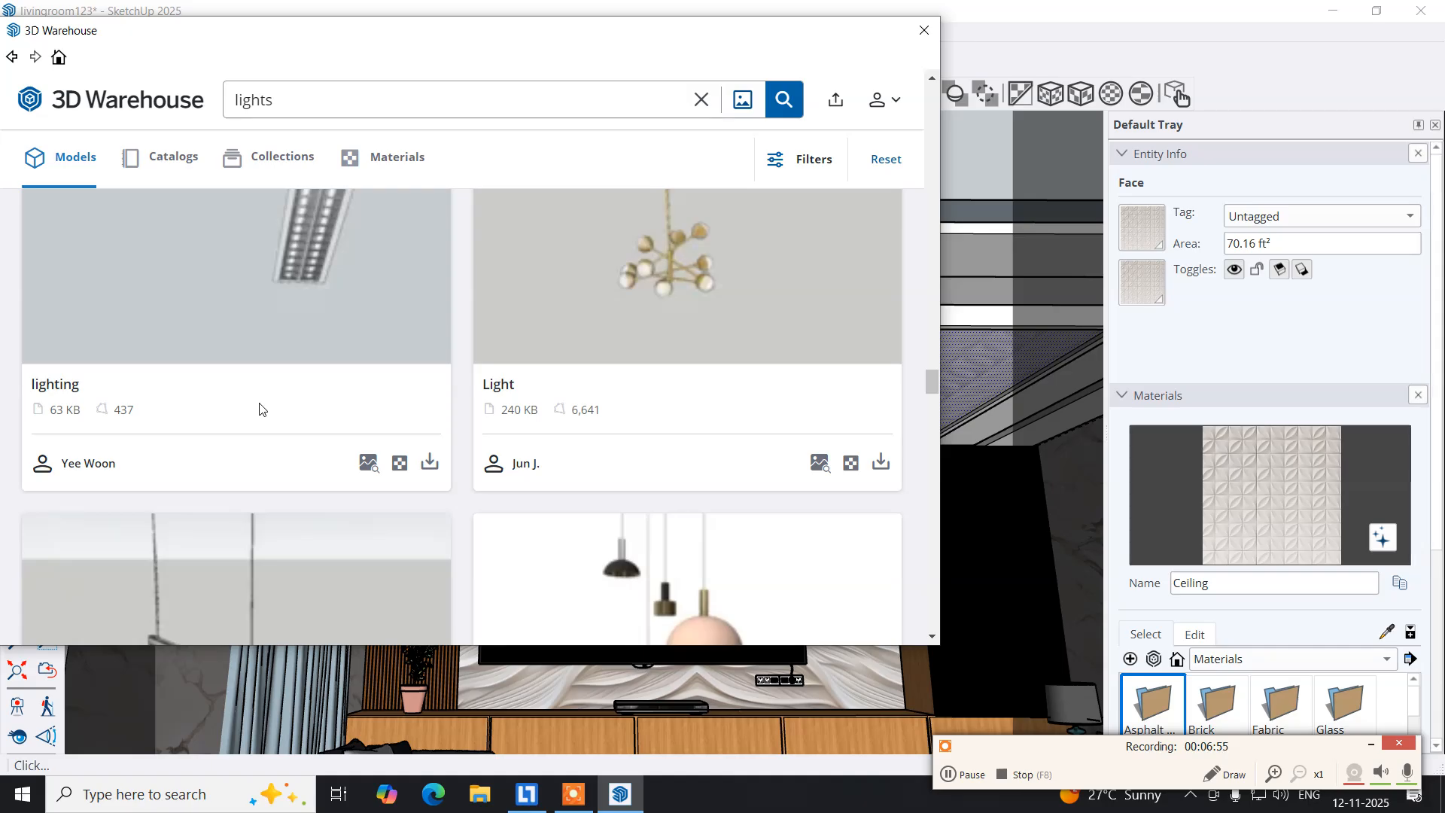
pyautogui.scroll(1, 259, 408)
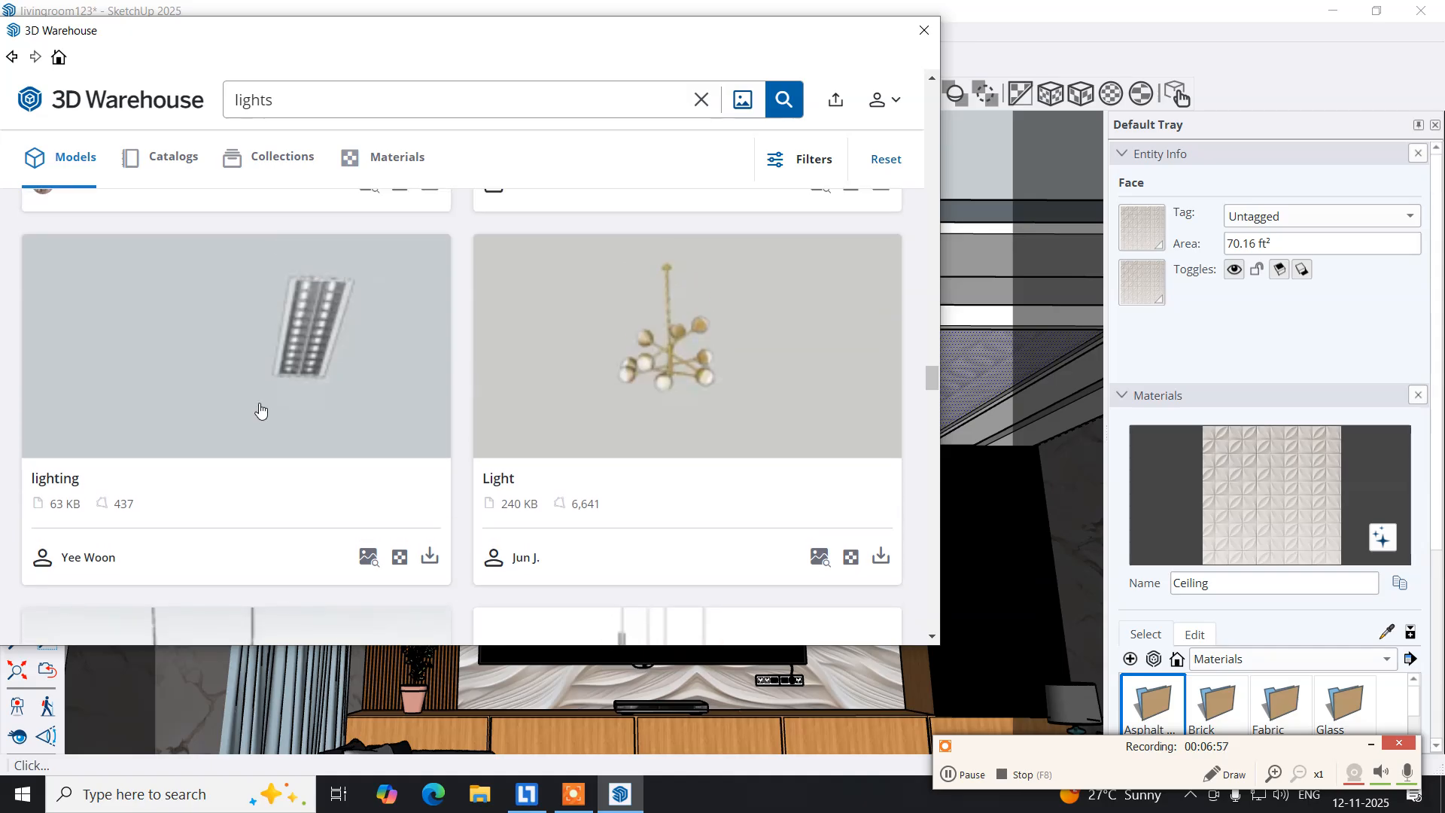
pyautogui.scroll(-4, 260, 409)
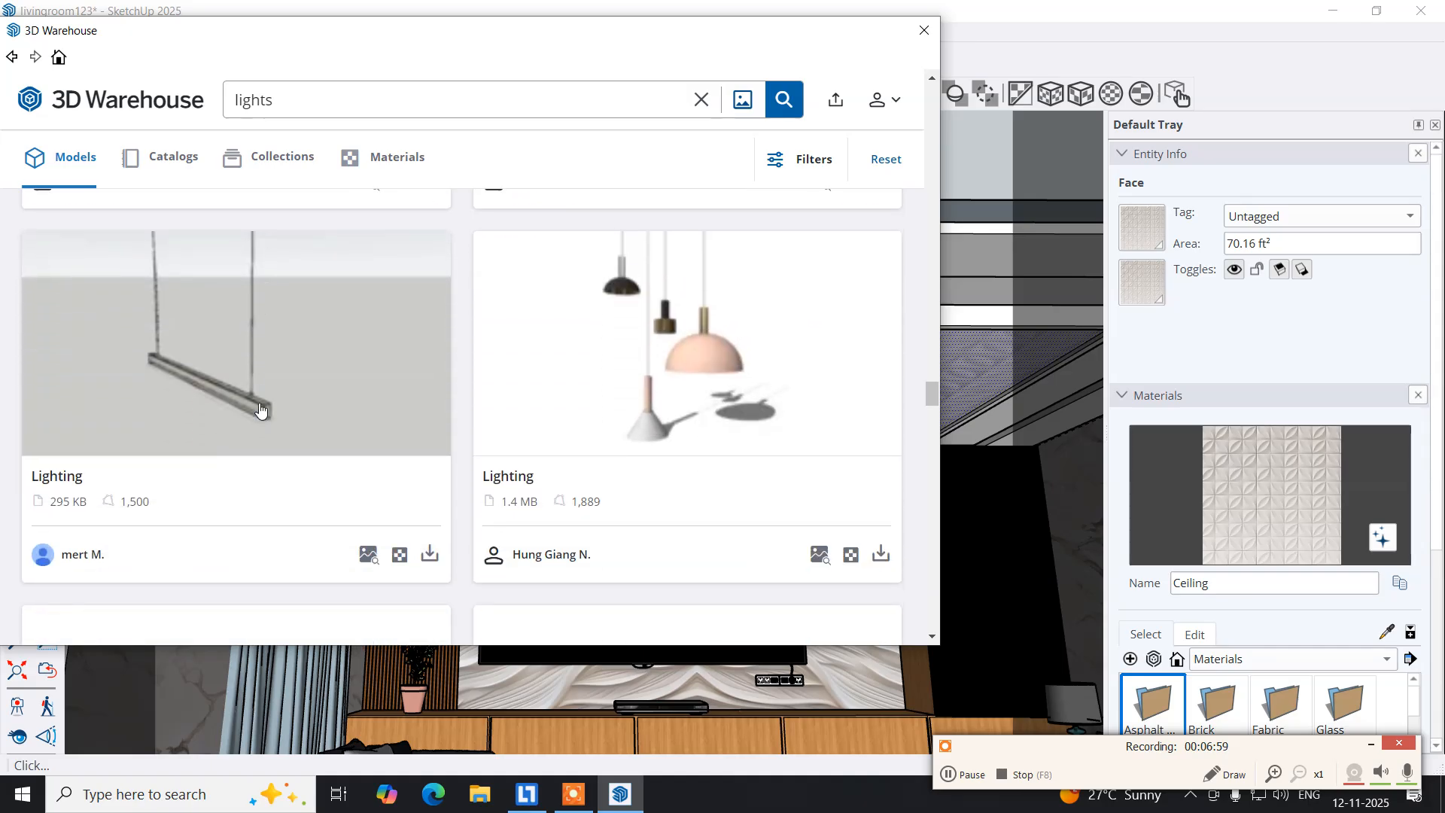
pyautogui.scroll(-1, 260, 409)
pyautogui.scroll(-4, 260, 409)
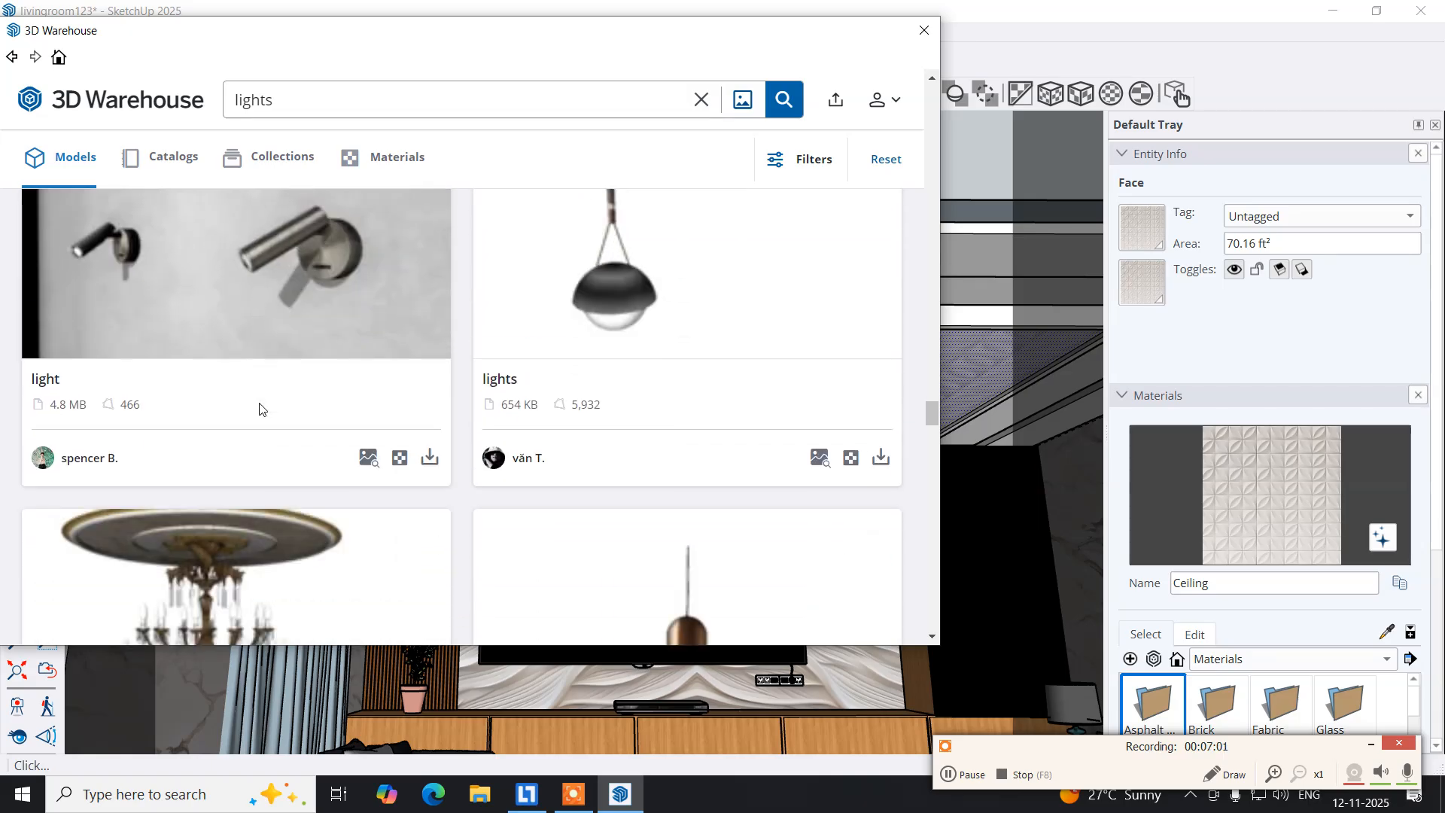
pyautogui.scroll(-4, 259, 408)
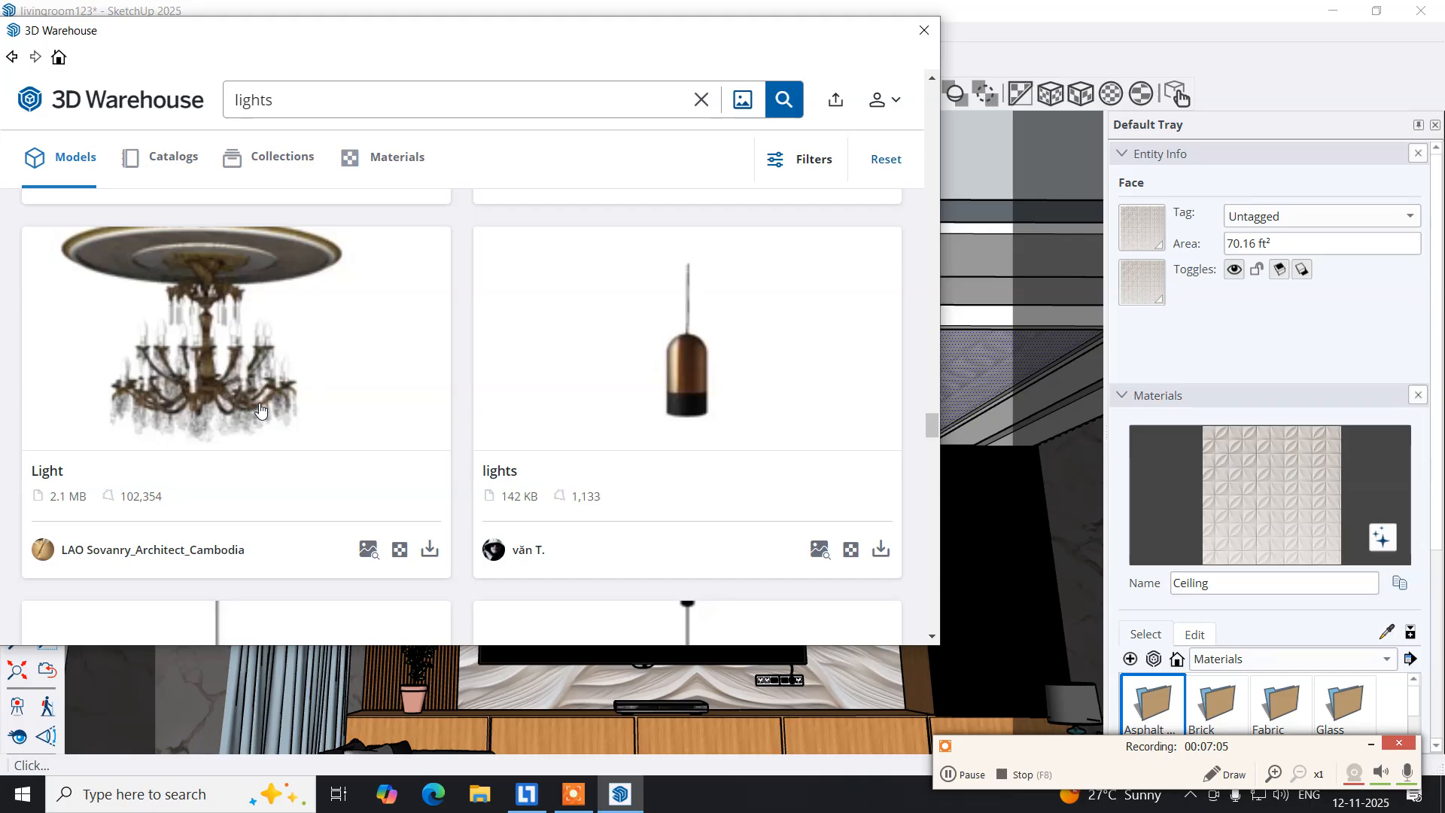
pyautogui.scroll(-6, 259, 408)
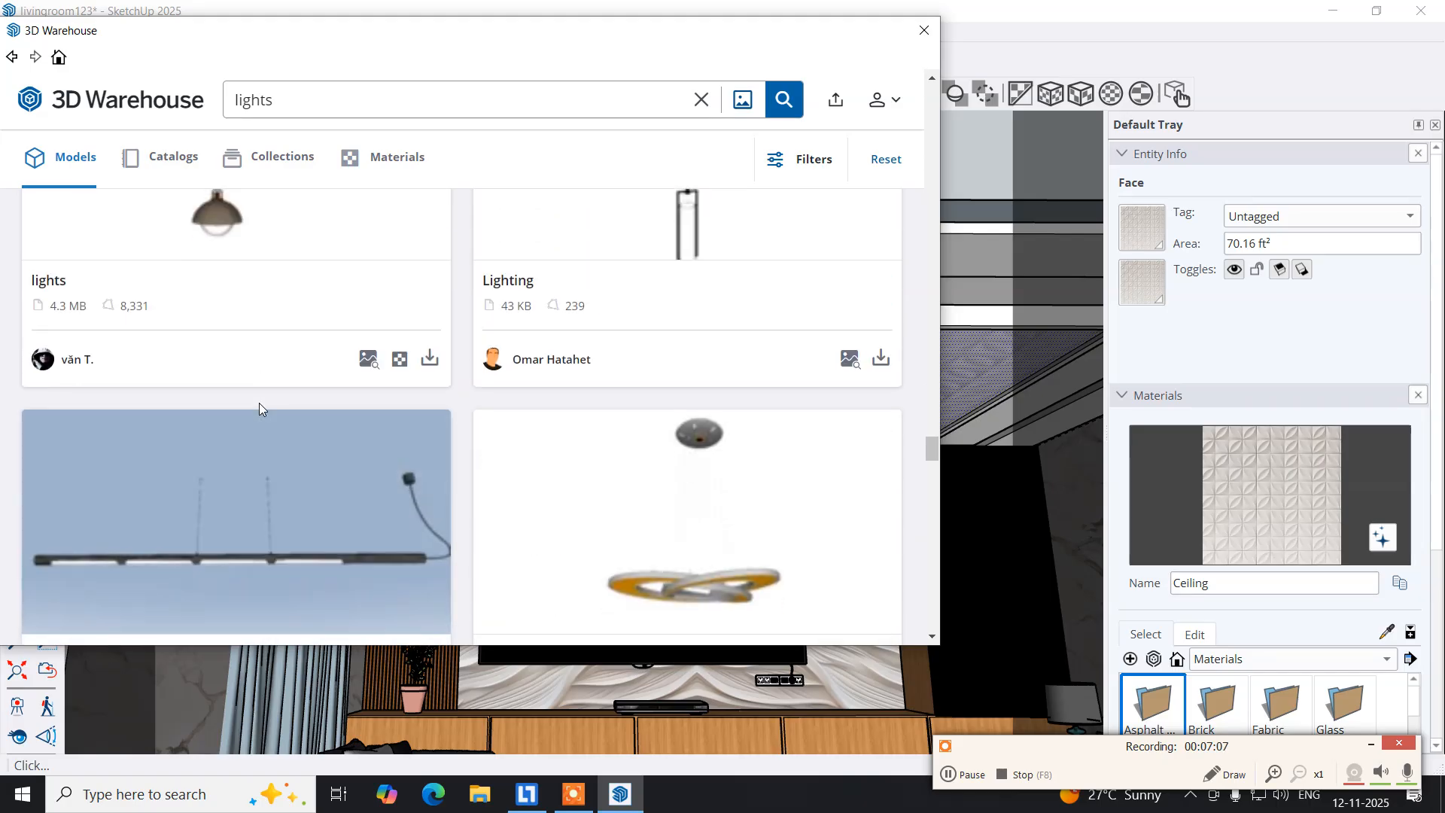
pyautogui.scroll(-6, 259, 403)
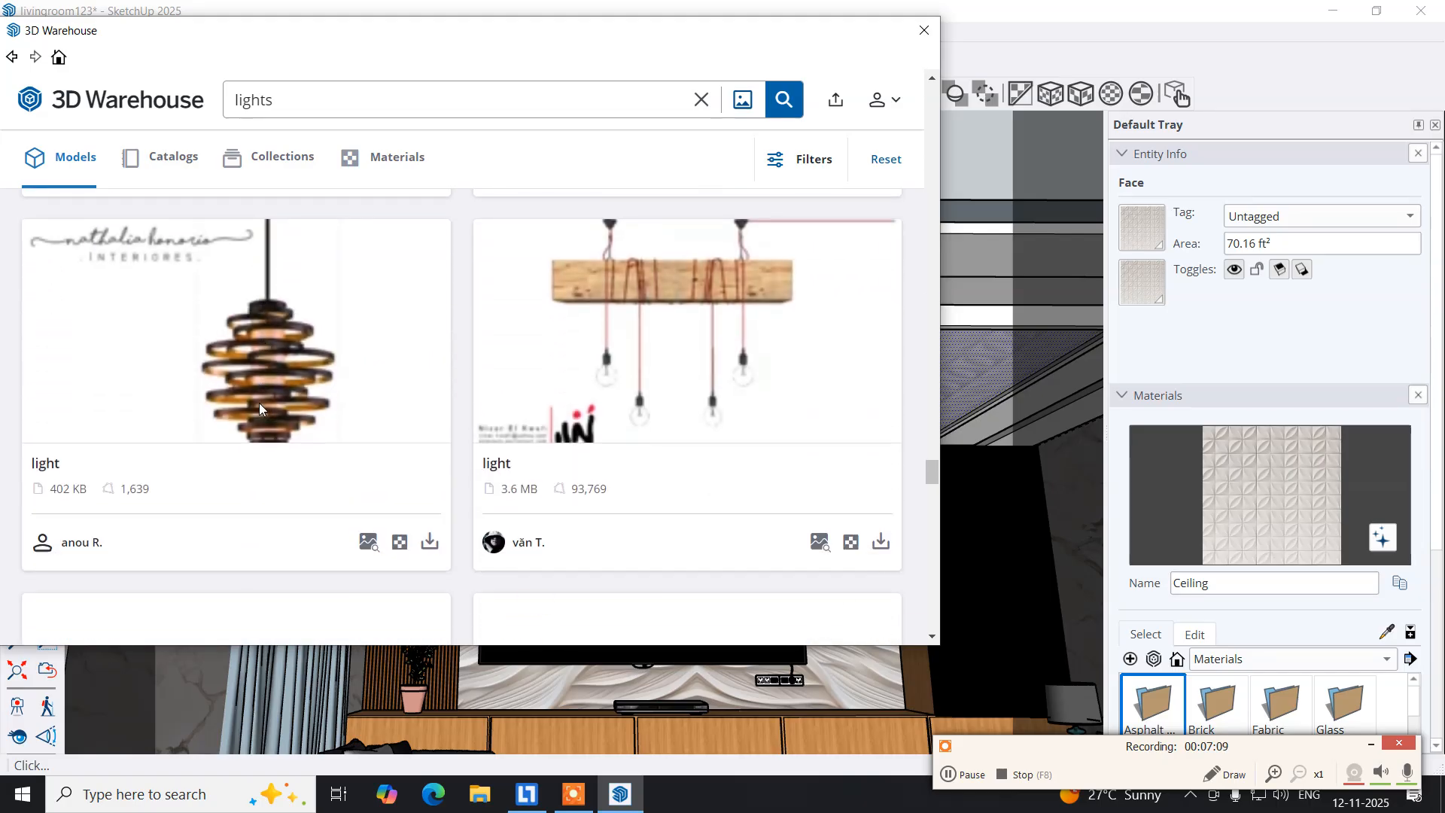
pyautogui.scroll(-5, 260, 408)
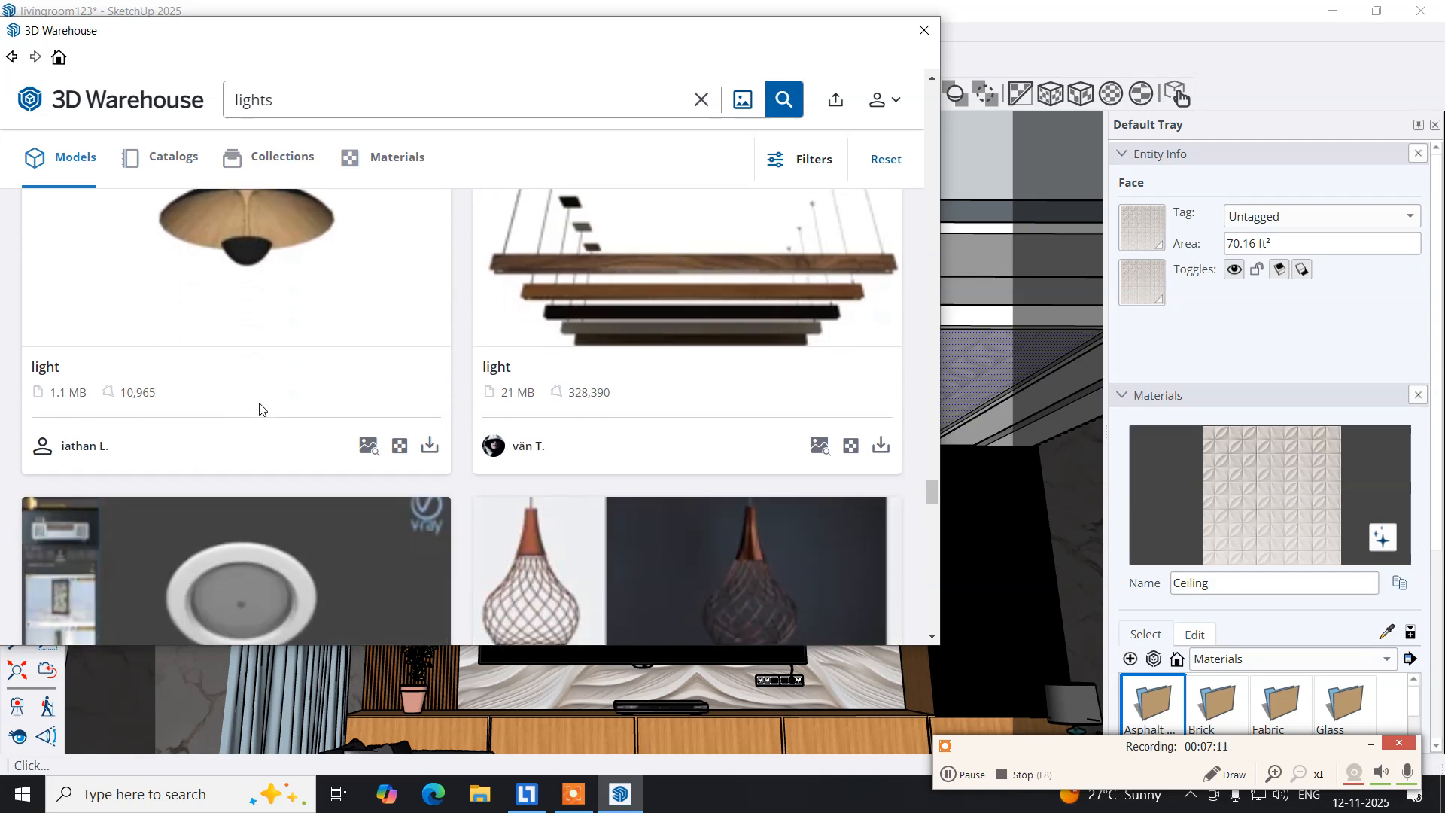
pyautogui.scroll(-5, 259, 408)
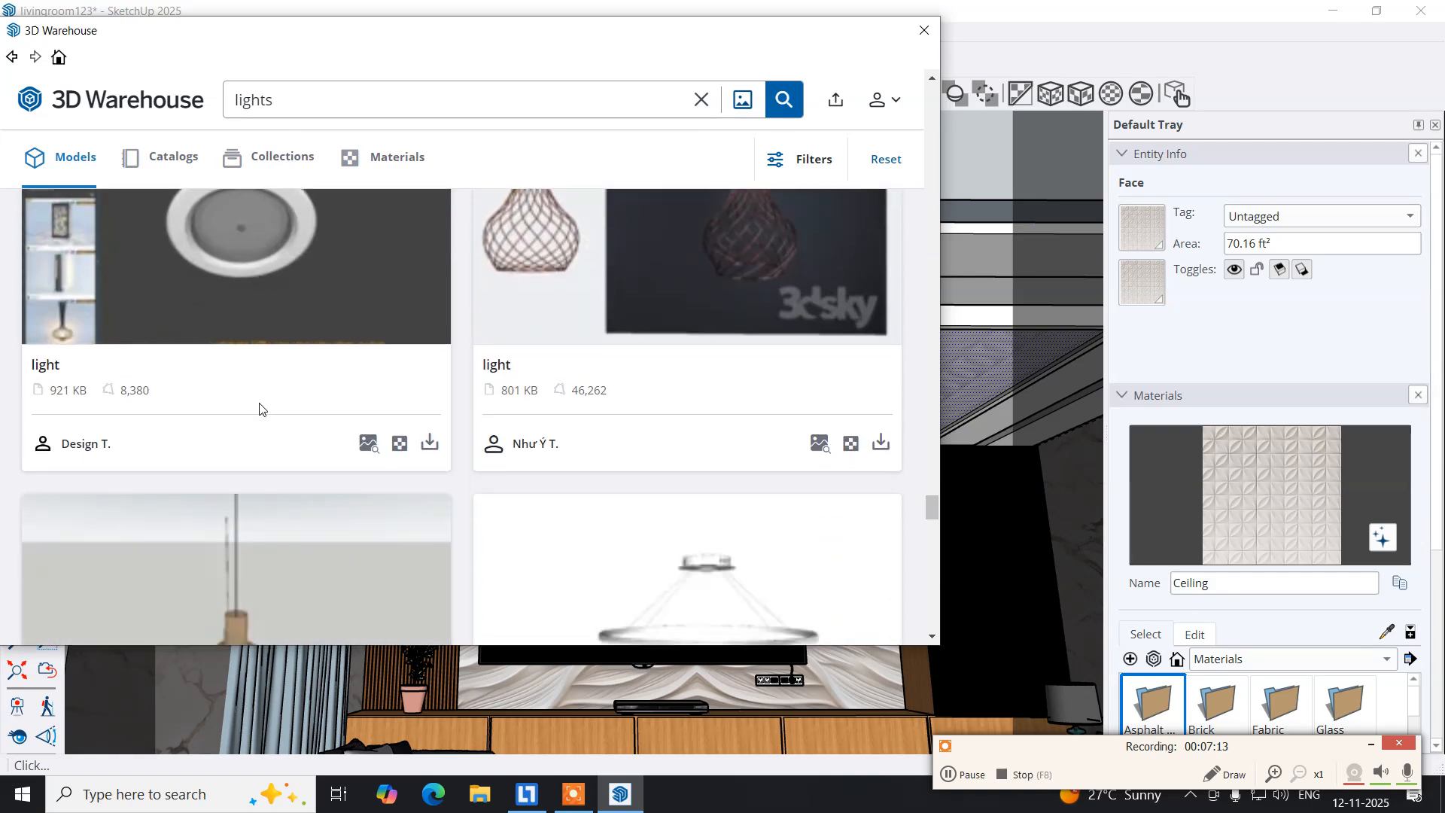
pyautogui.scroll(-10, 259, 409)
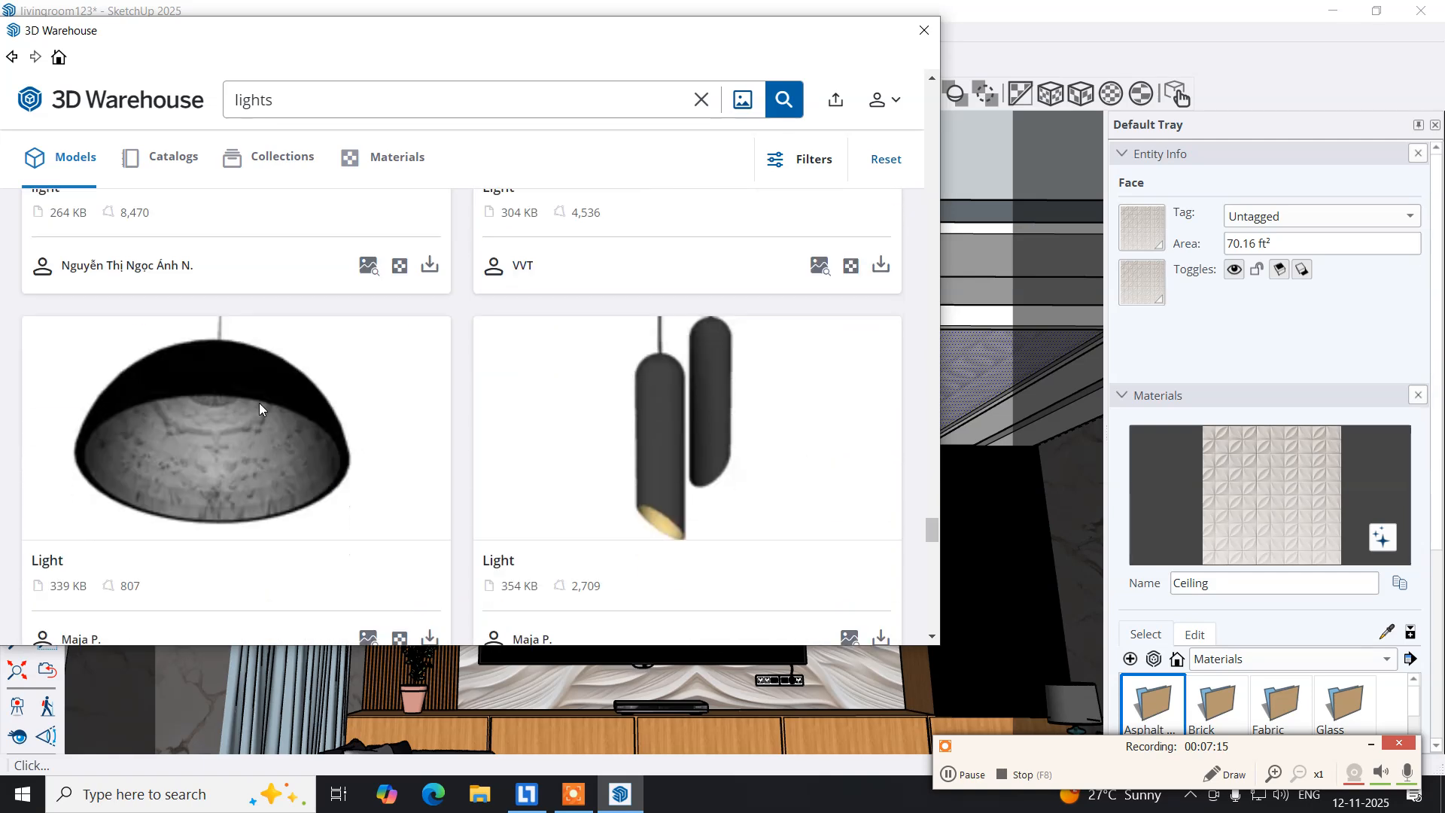
pyautogui.scroll(-5, 260, 409)
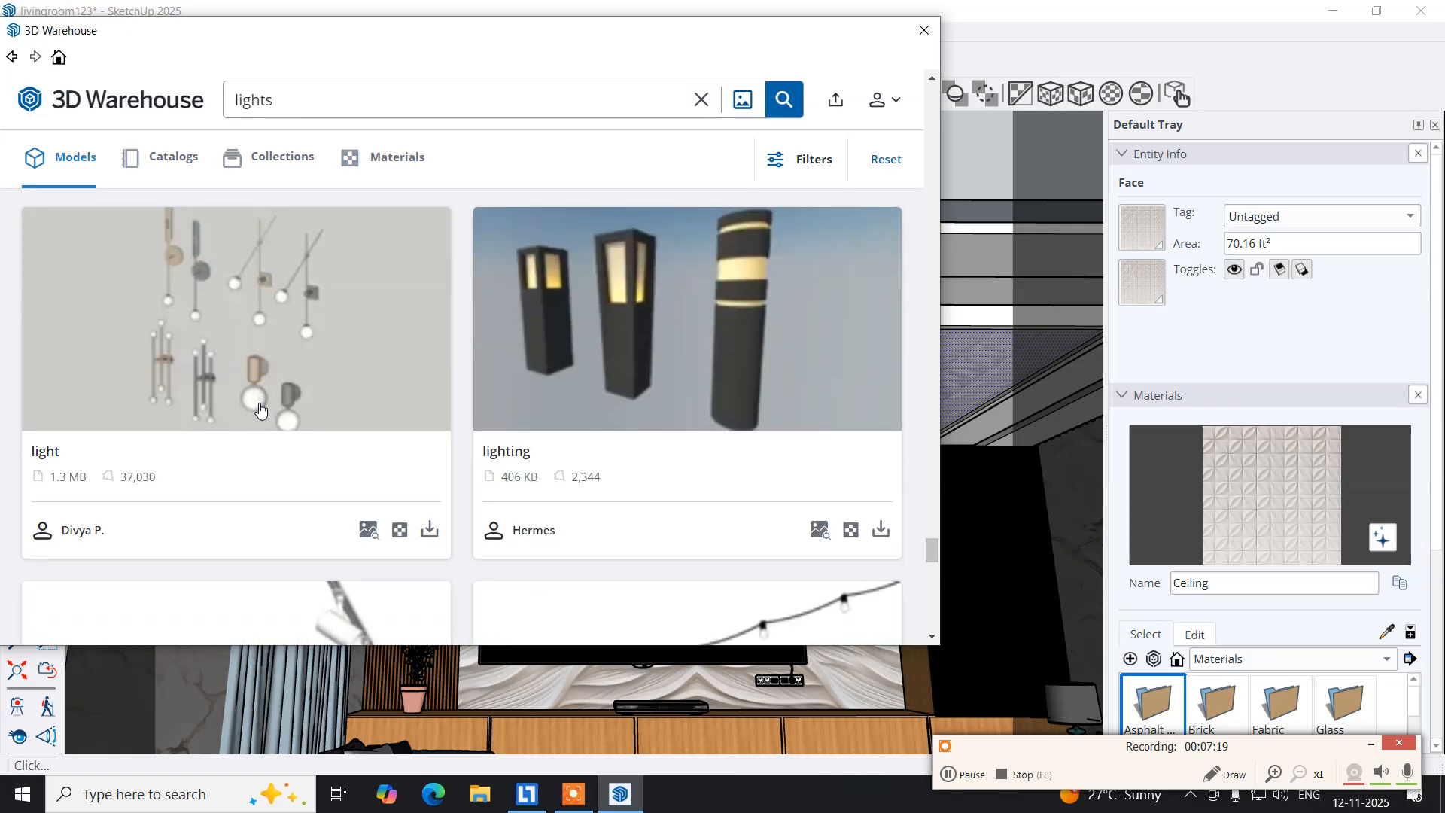
pyautogui.scroll(-9, 259, 409)
pyautogui.scroll(-6, 259, 409)
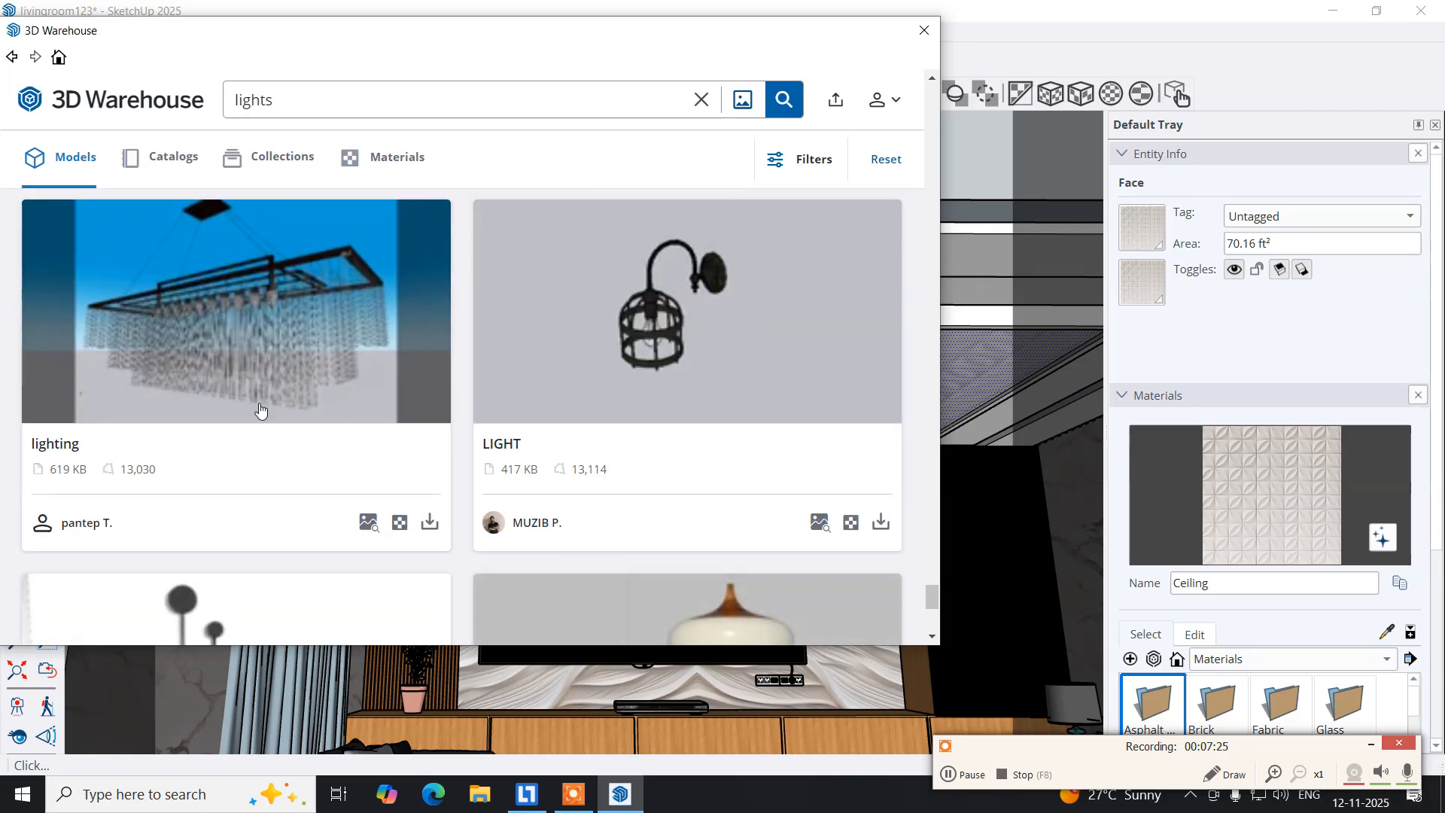
pyautogui.scroll(-5, 260, 409)
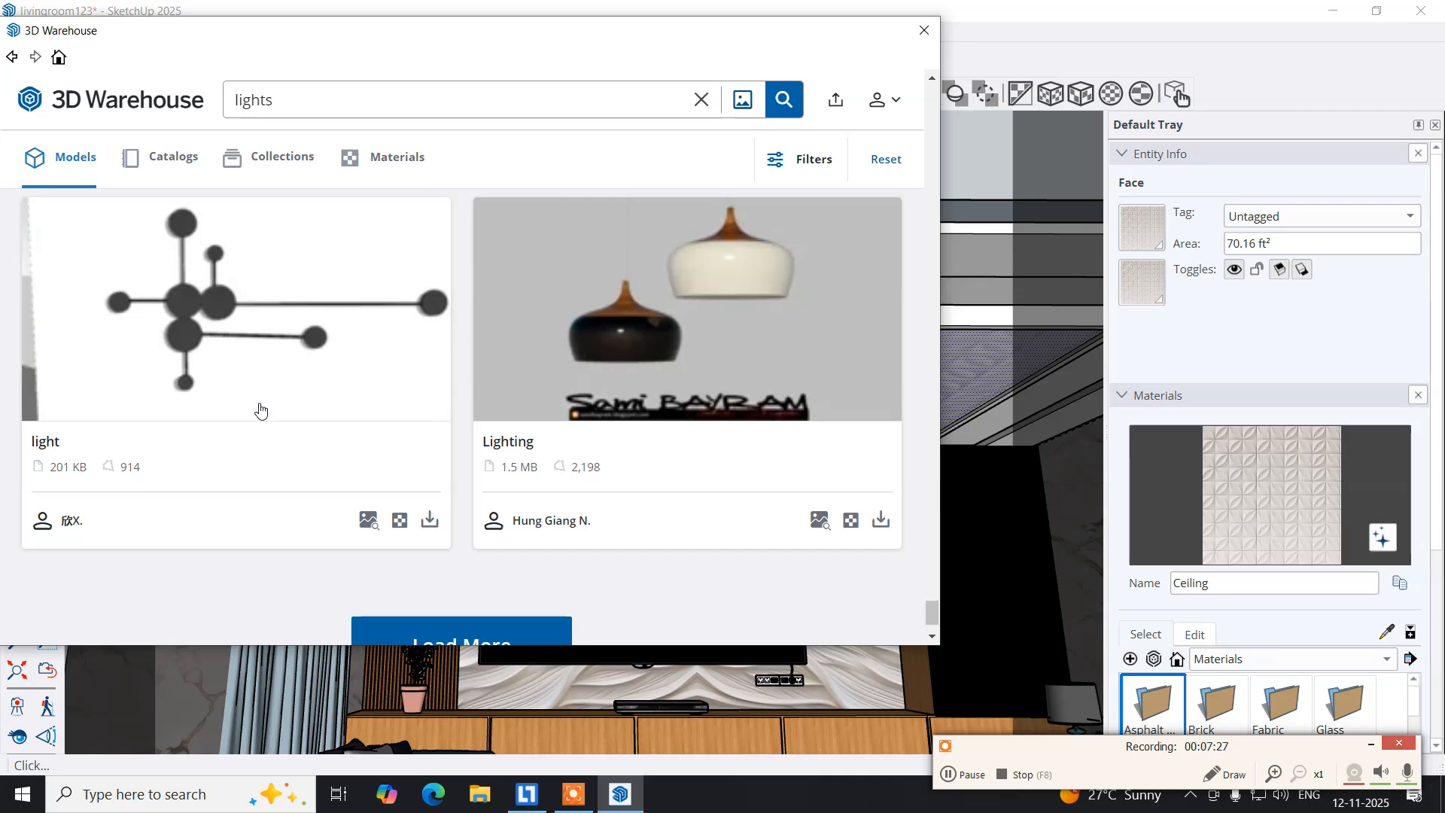
pyautogui.scroll(-2, 259, 409)
pyautogui.scroll(6, 260, 409)
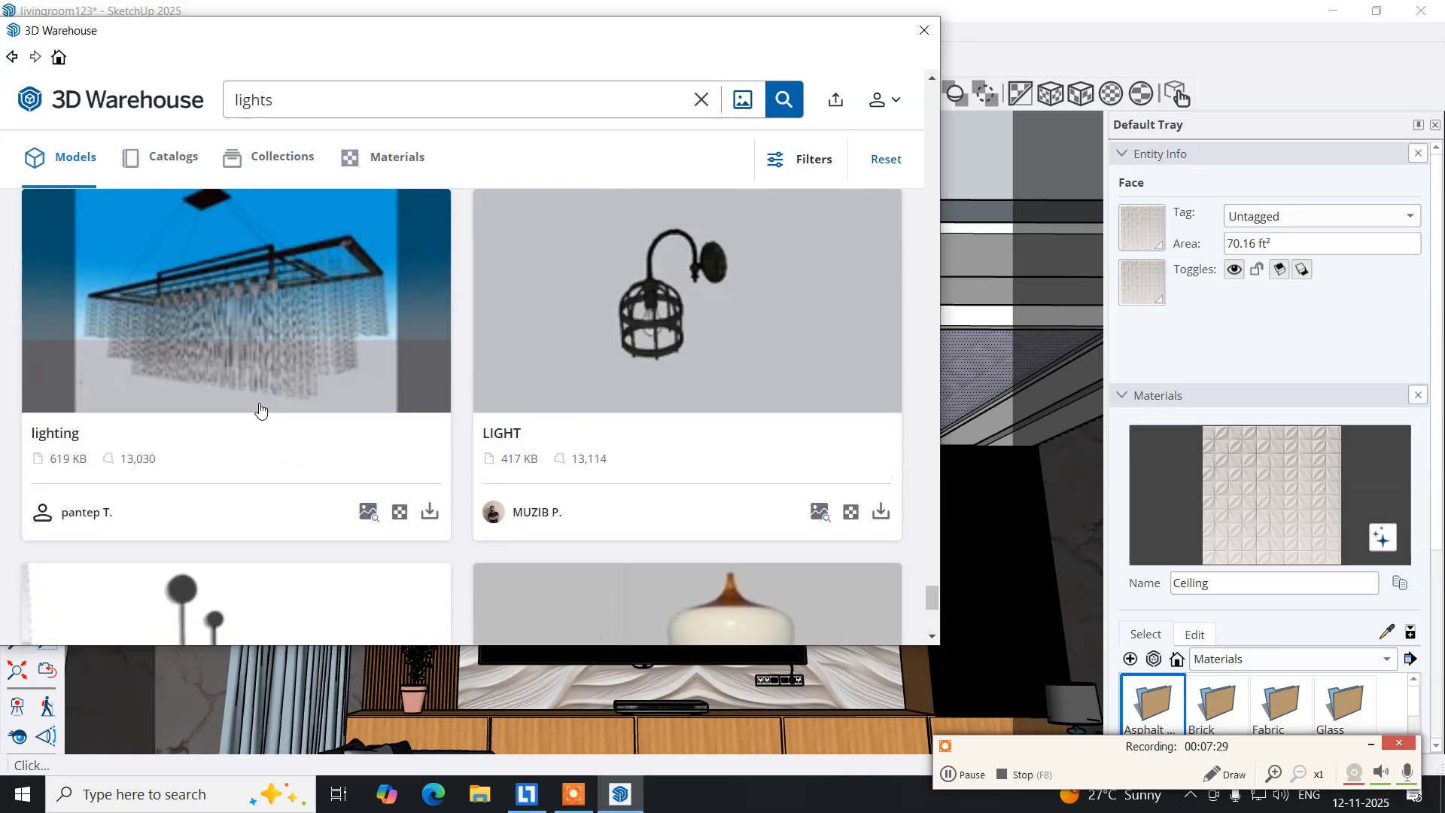
pyautogui.scroll(-5, 259, 408)
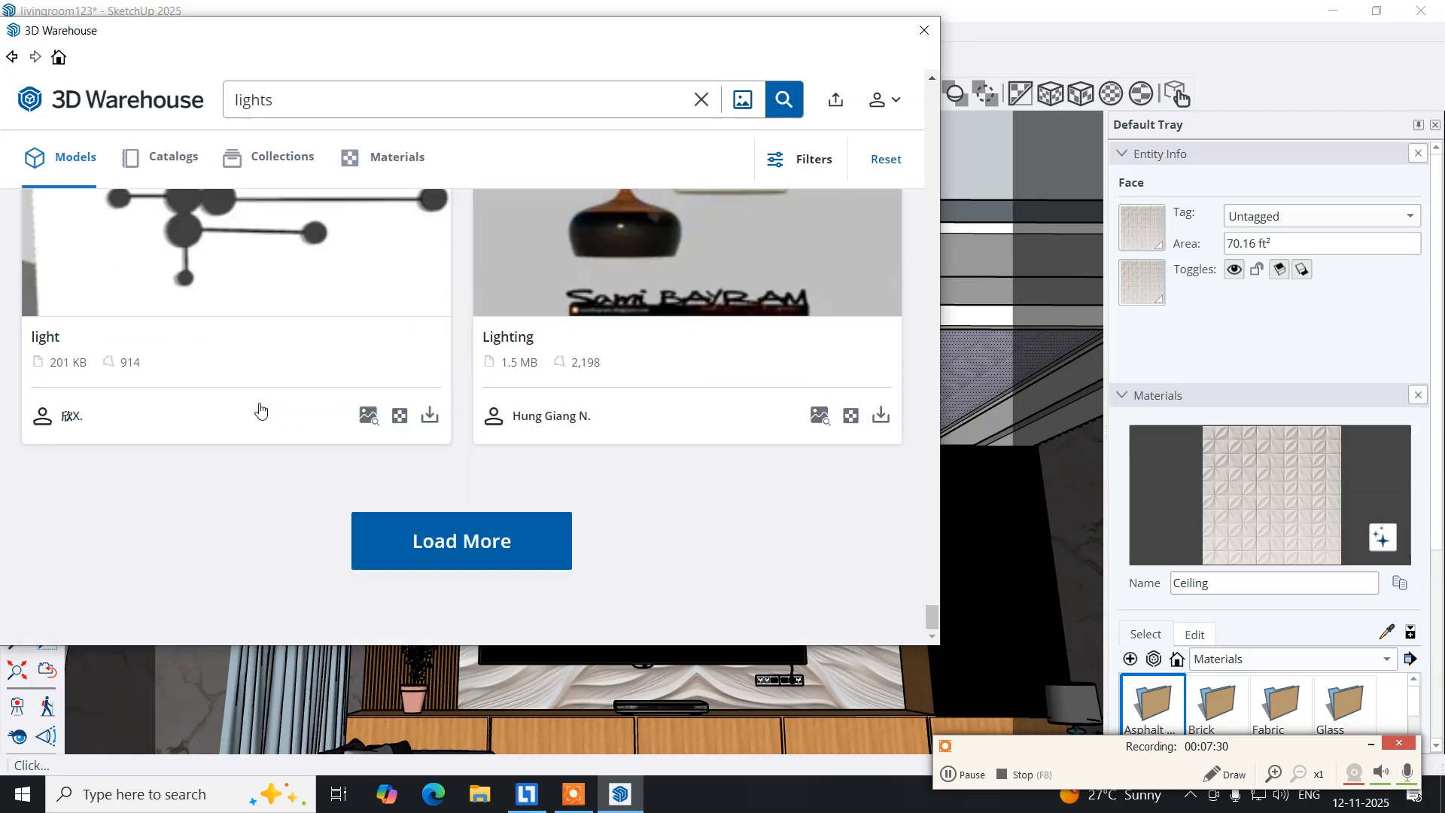
# Load more "lights" model results and look through the added batch for a fixture that suits the living room ceiling.
pyautogui.click(424, 537)
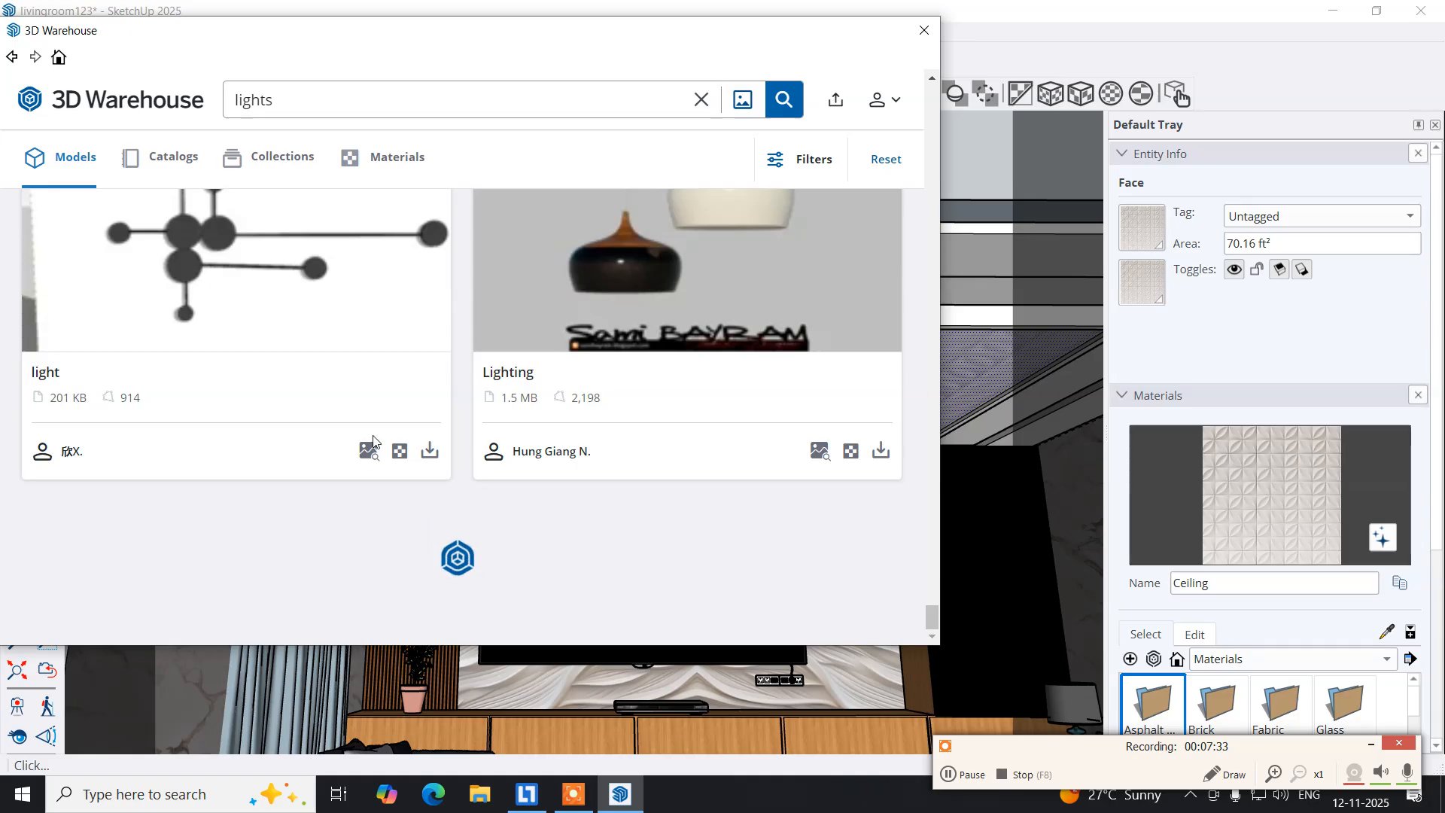
pyautogui.scroll(-6, 372, 440)
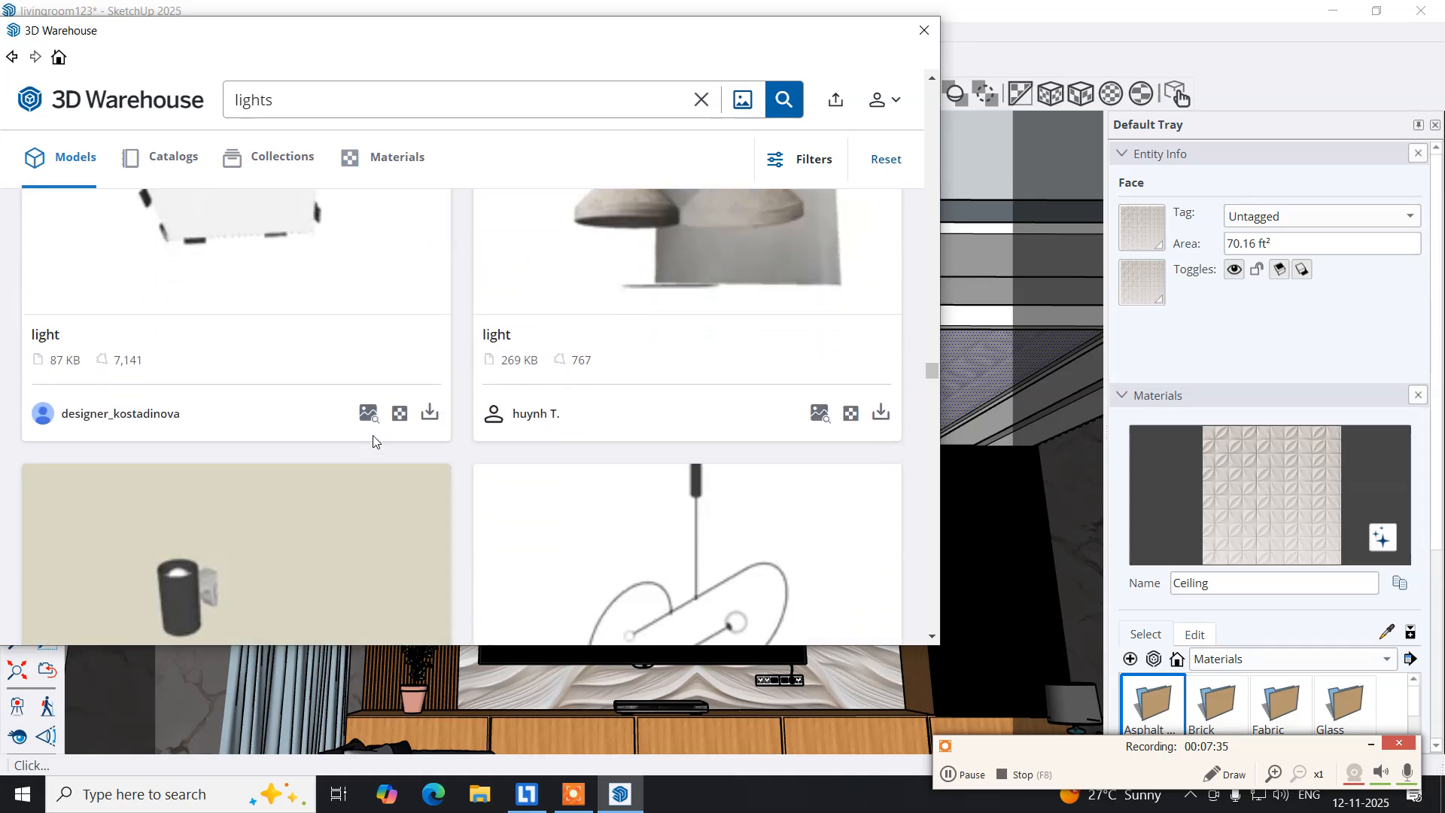
pyautogui.scroll(3, 373, 441)
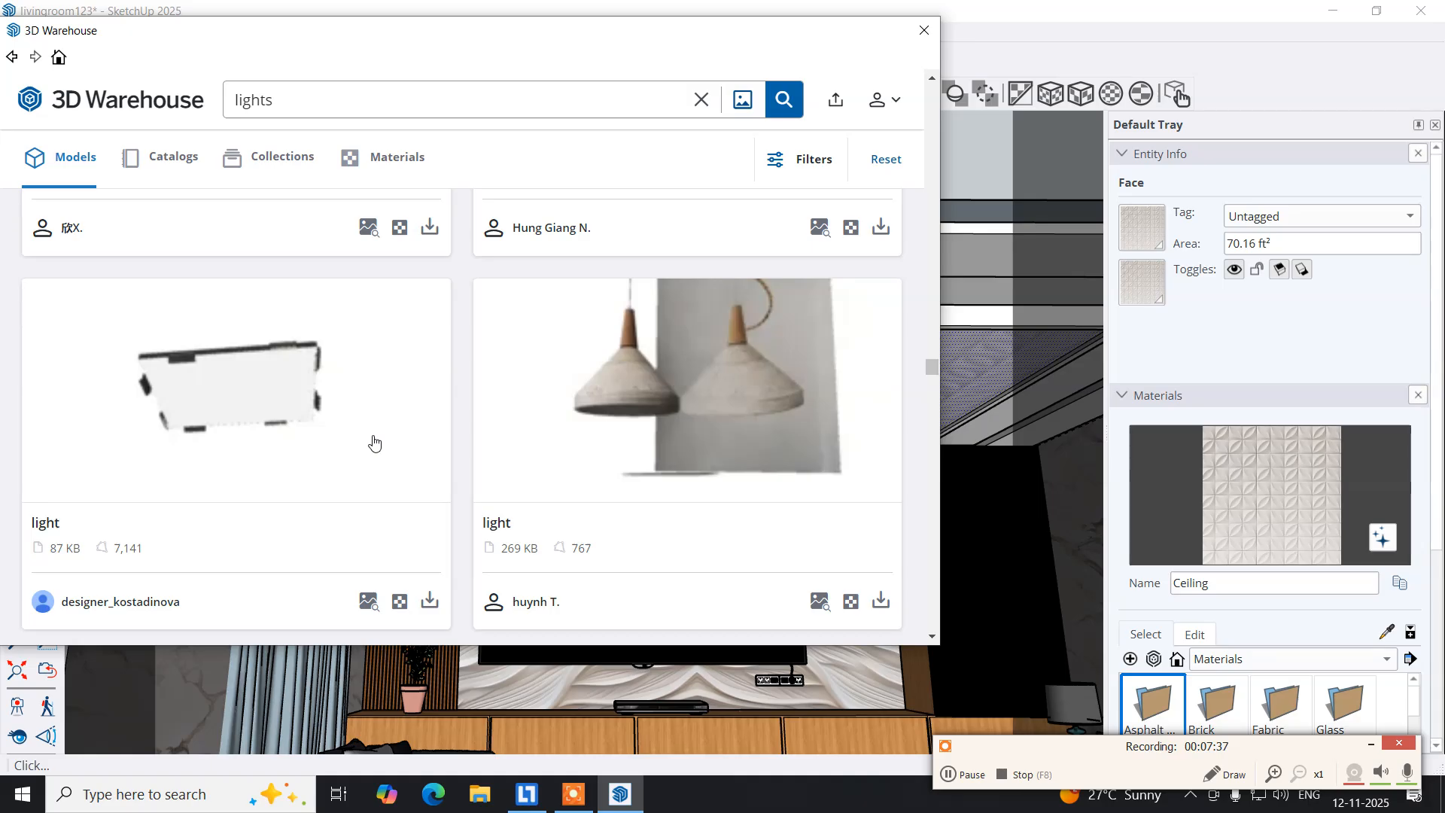
pyautogui.scroll(2, 374, 441)
pyautogui.scroll(-6, 374, 443)
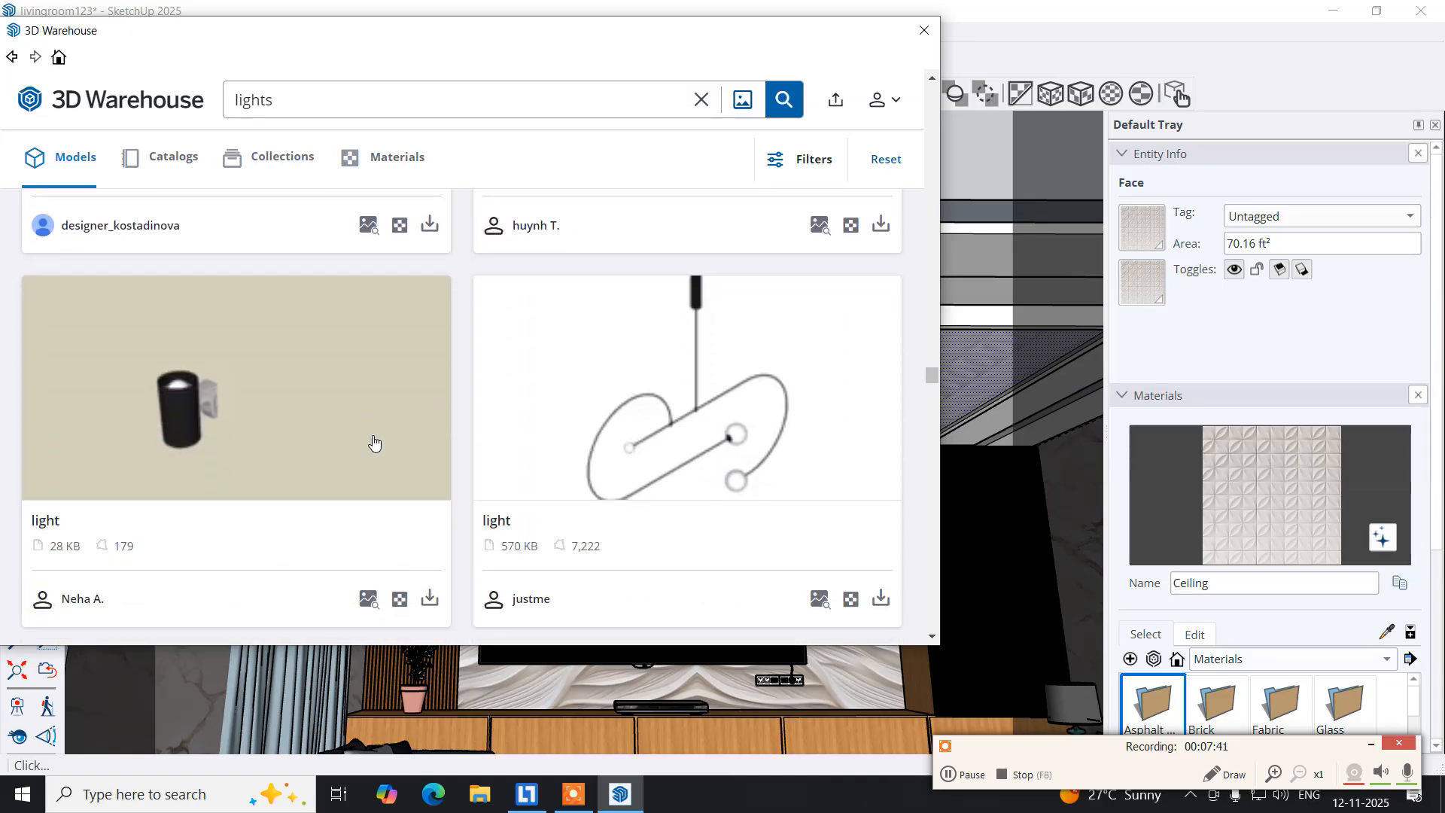
pyautogui.scroll(-5, 374, 443)
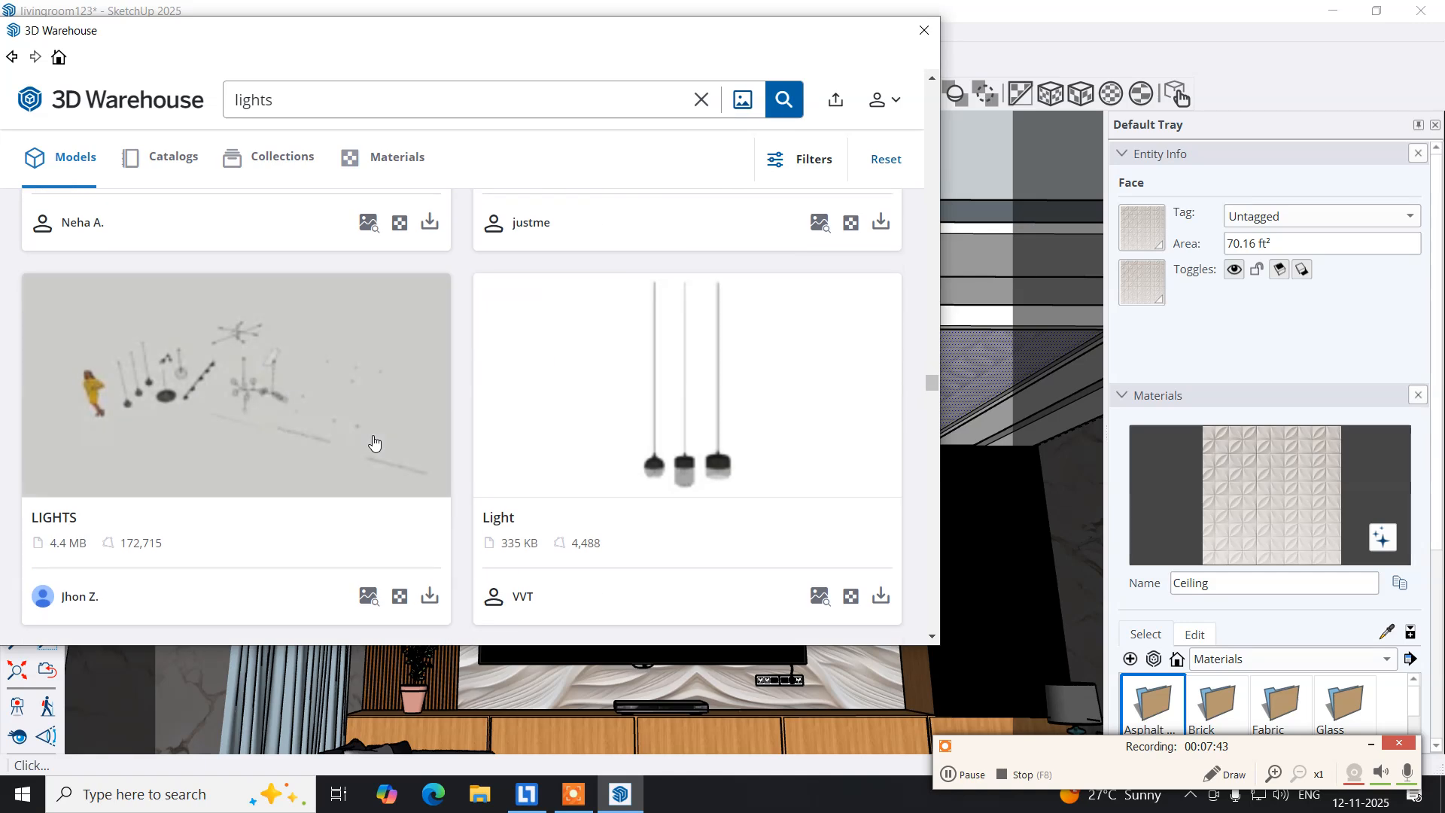
pyautogui.scroll(-5, 373, 441)
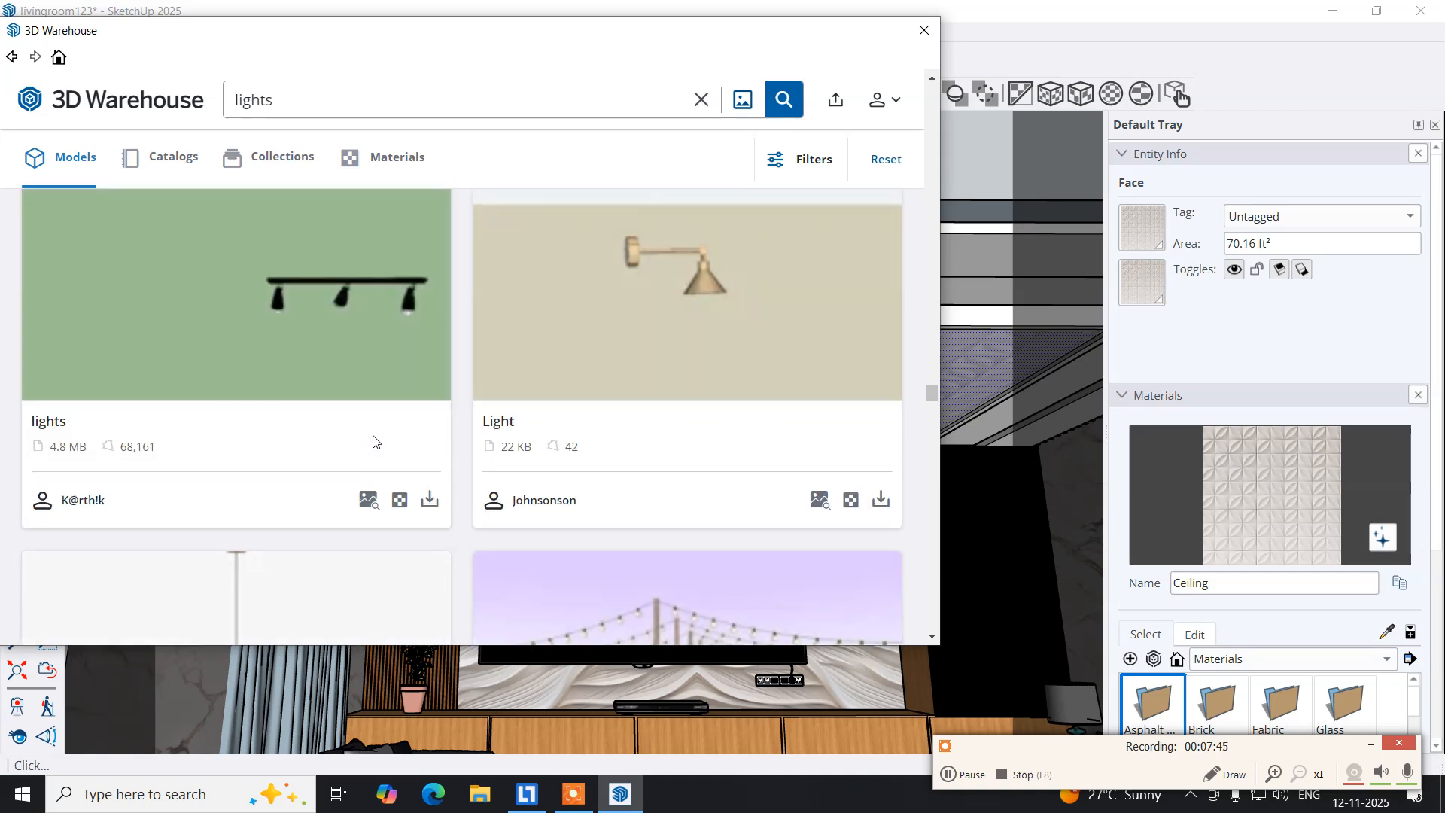
pyautogui.scroll(-5, 374, 442)
pyautogui.scroll(-5, 374, 442)
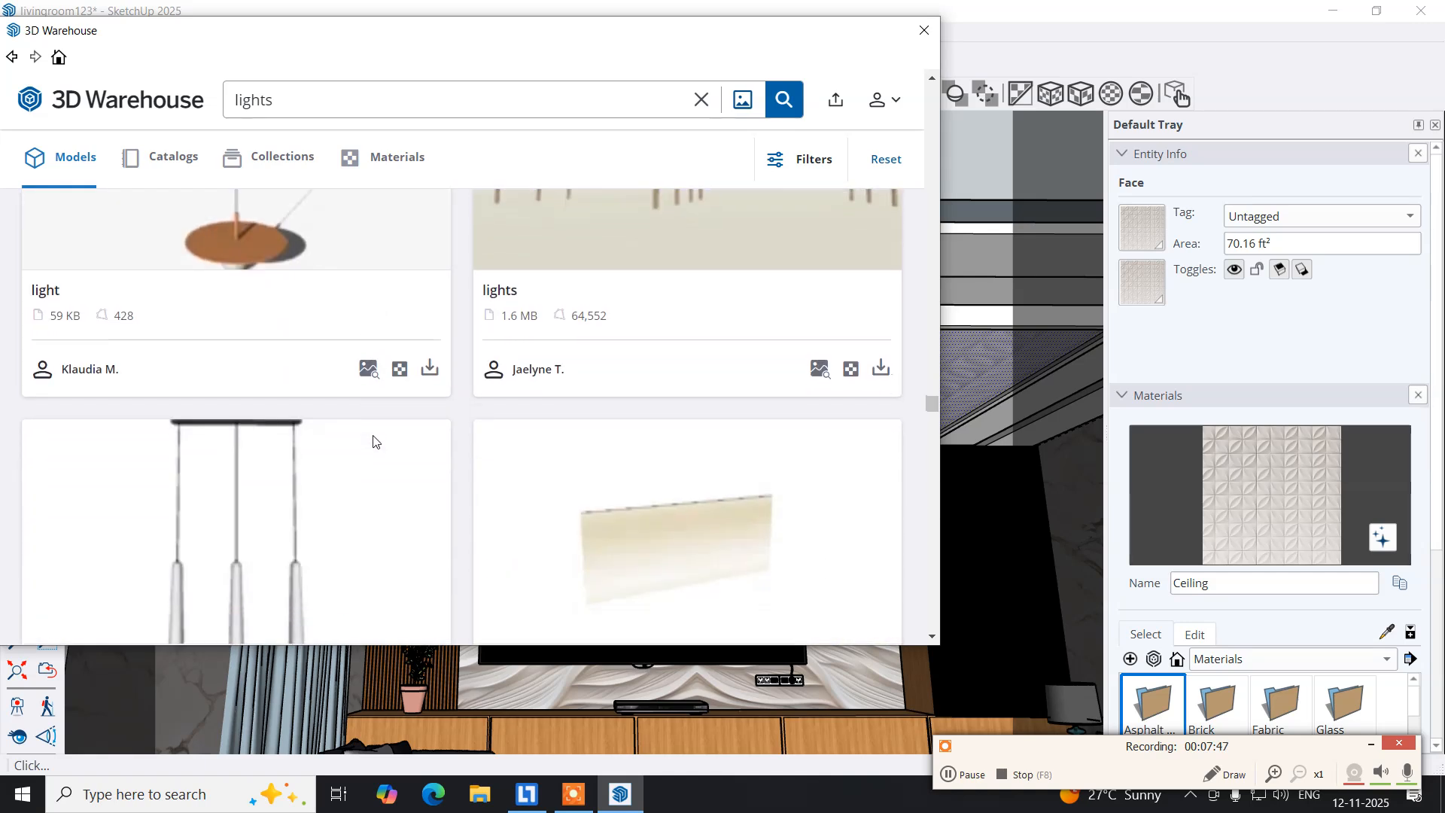
pyautogui.scroll(-5, 374, 442)
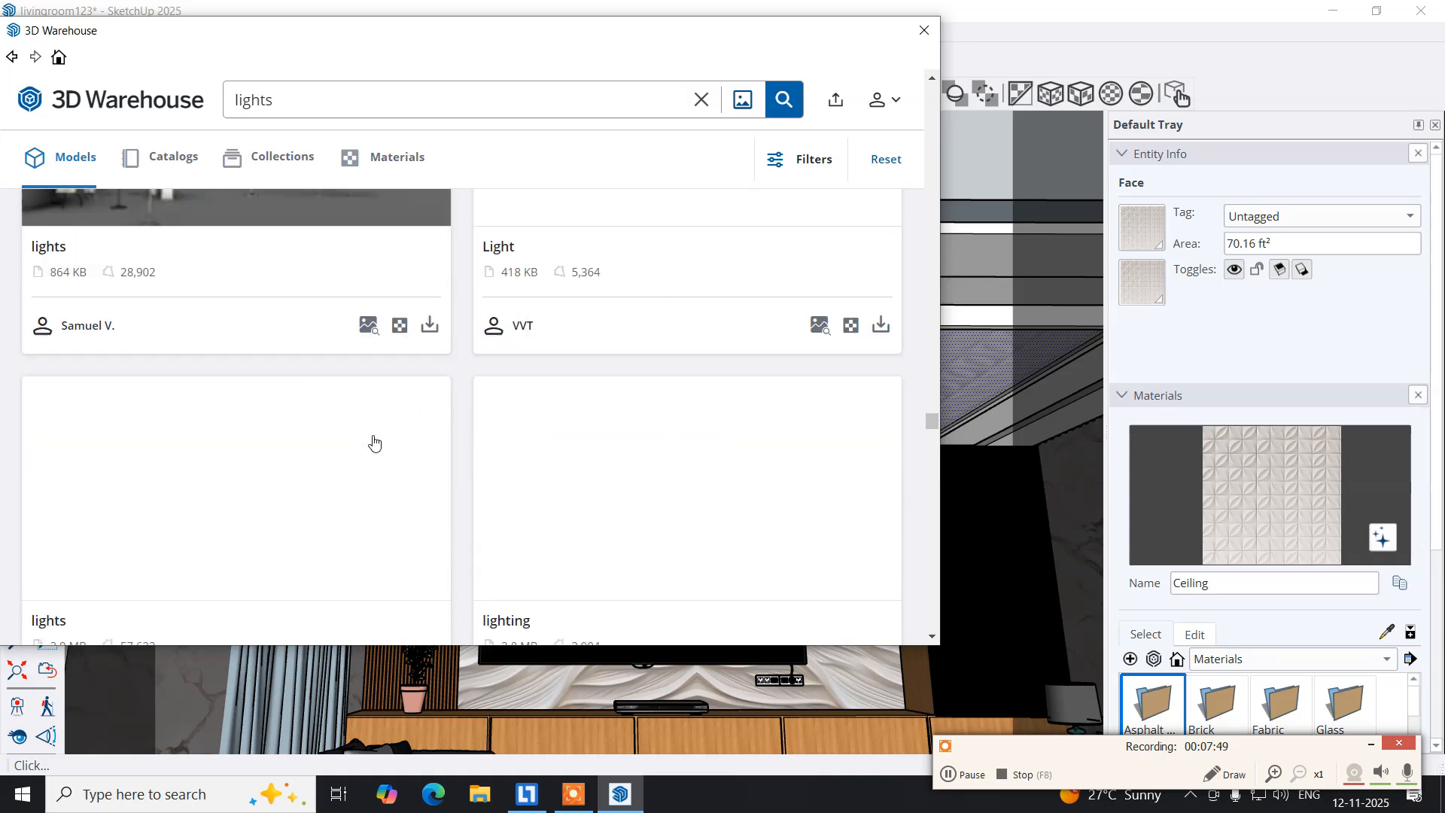
pyautogui.scroll(-2, 375, 442)
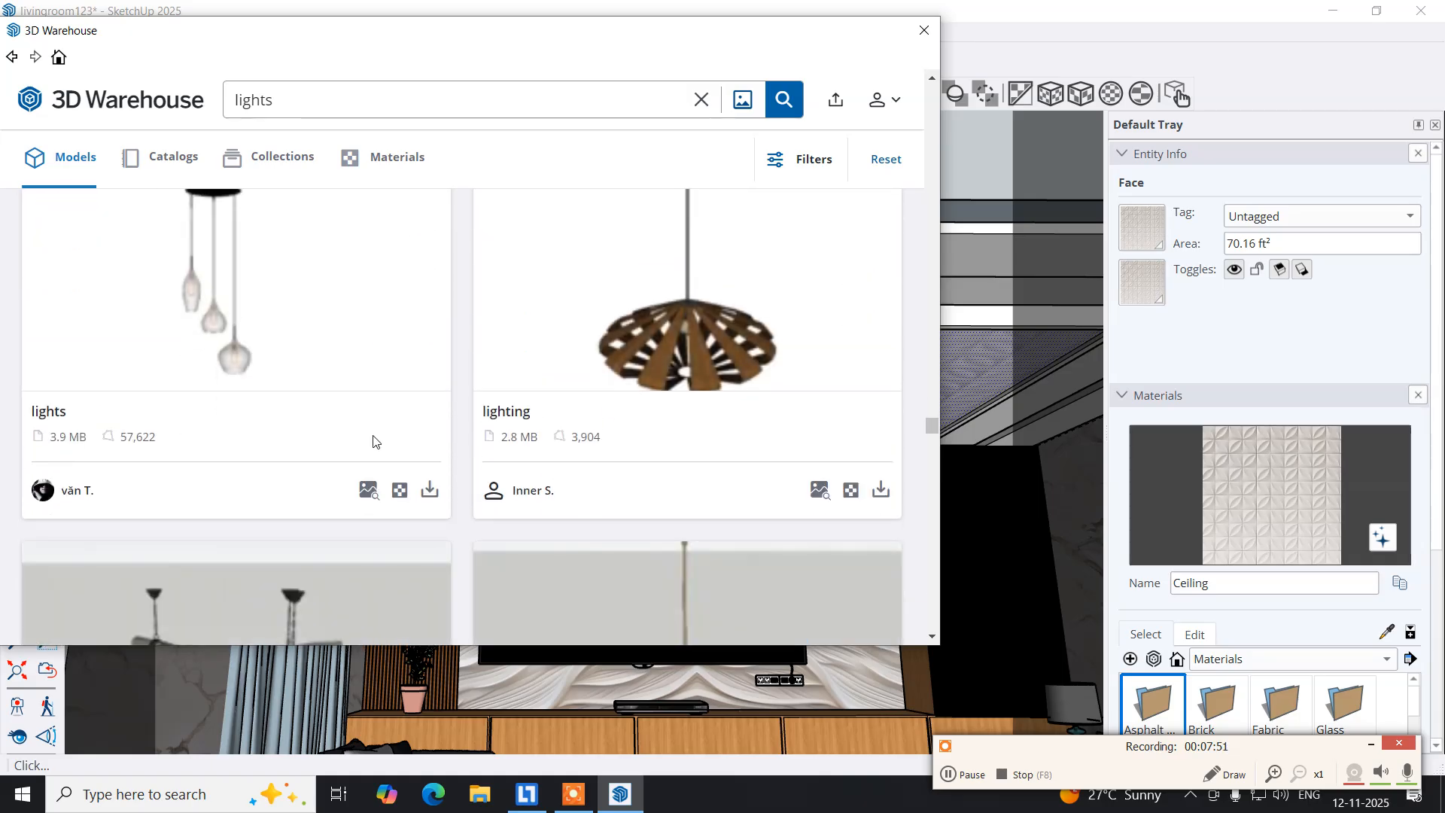
pyautogui.scroll(-5, 374, 441)
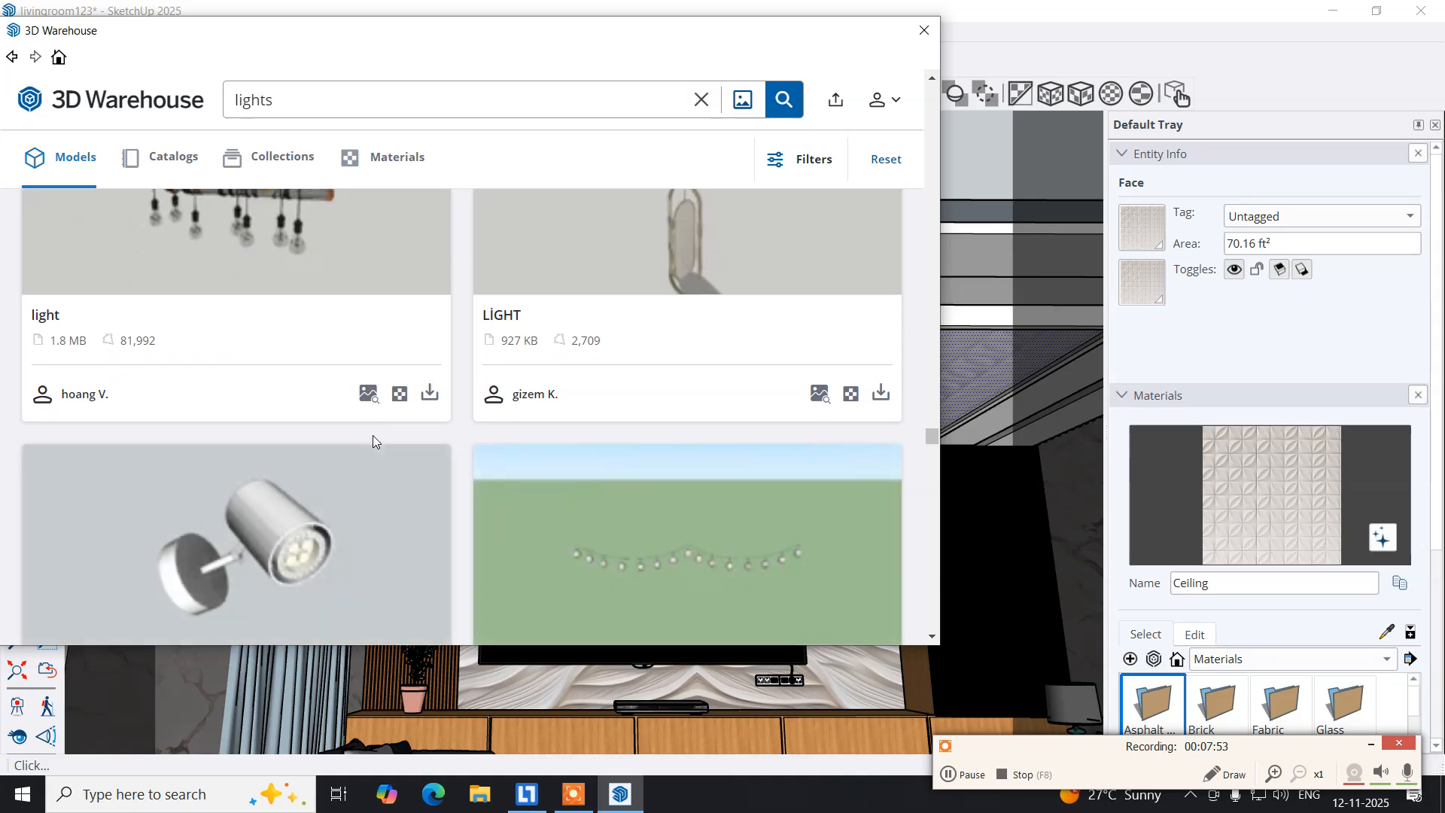
pyautogui.scroll(-5, 374, 442)
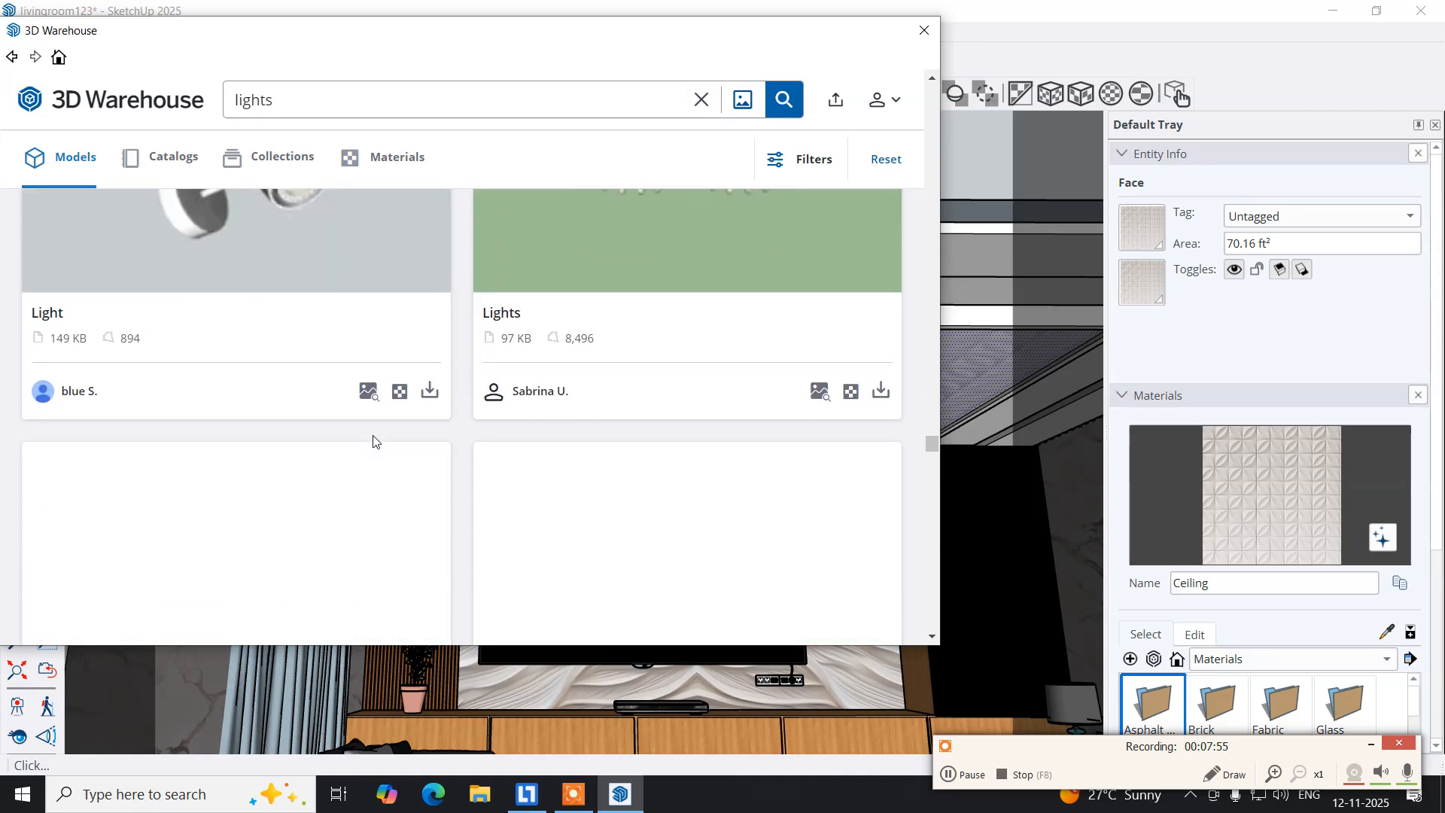
pyautogui.scroll(-2, 374, 442)
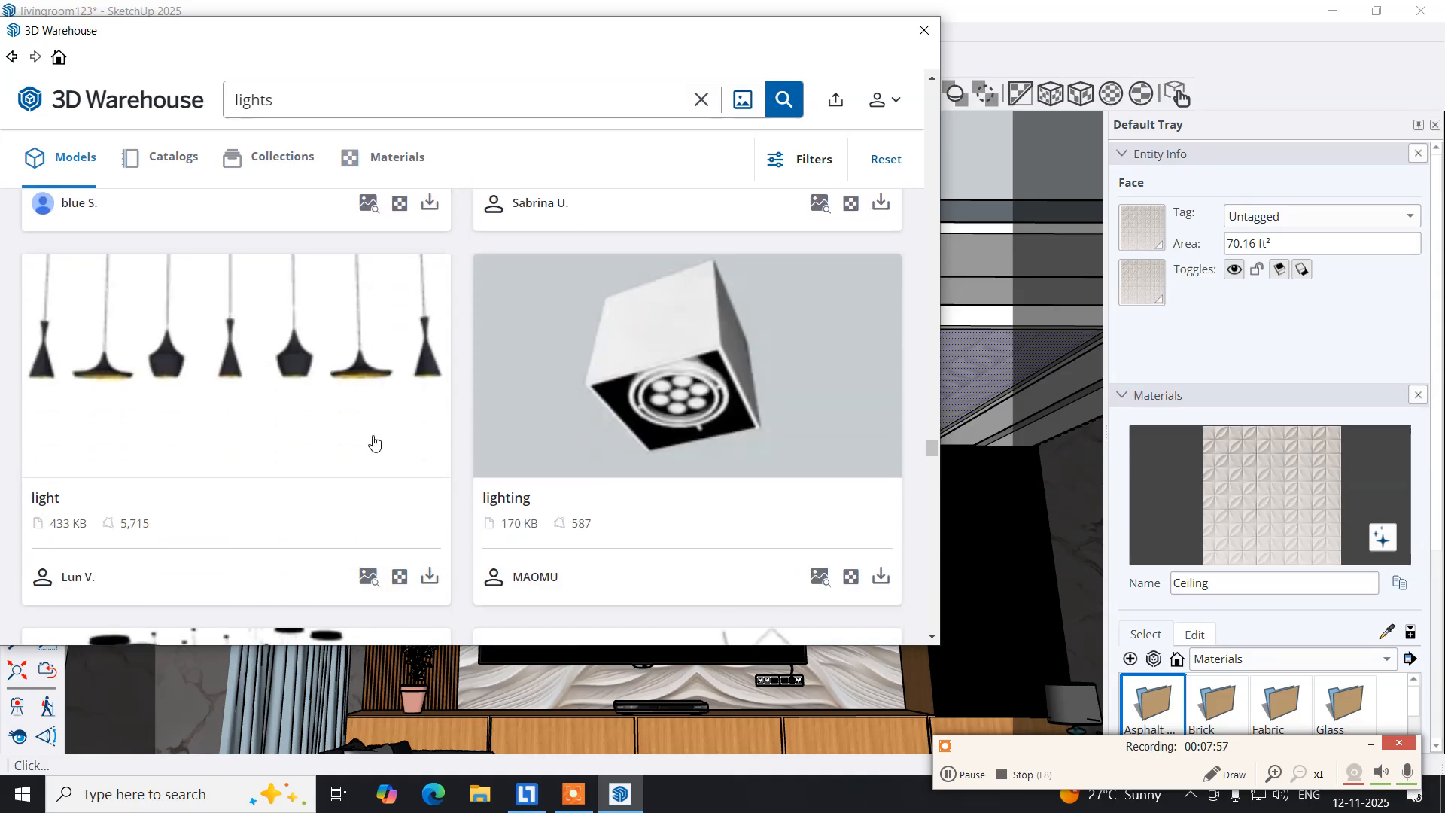
pyautogui.scroll(-5, 375, 442)
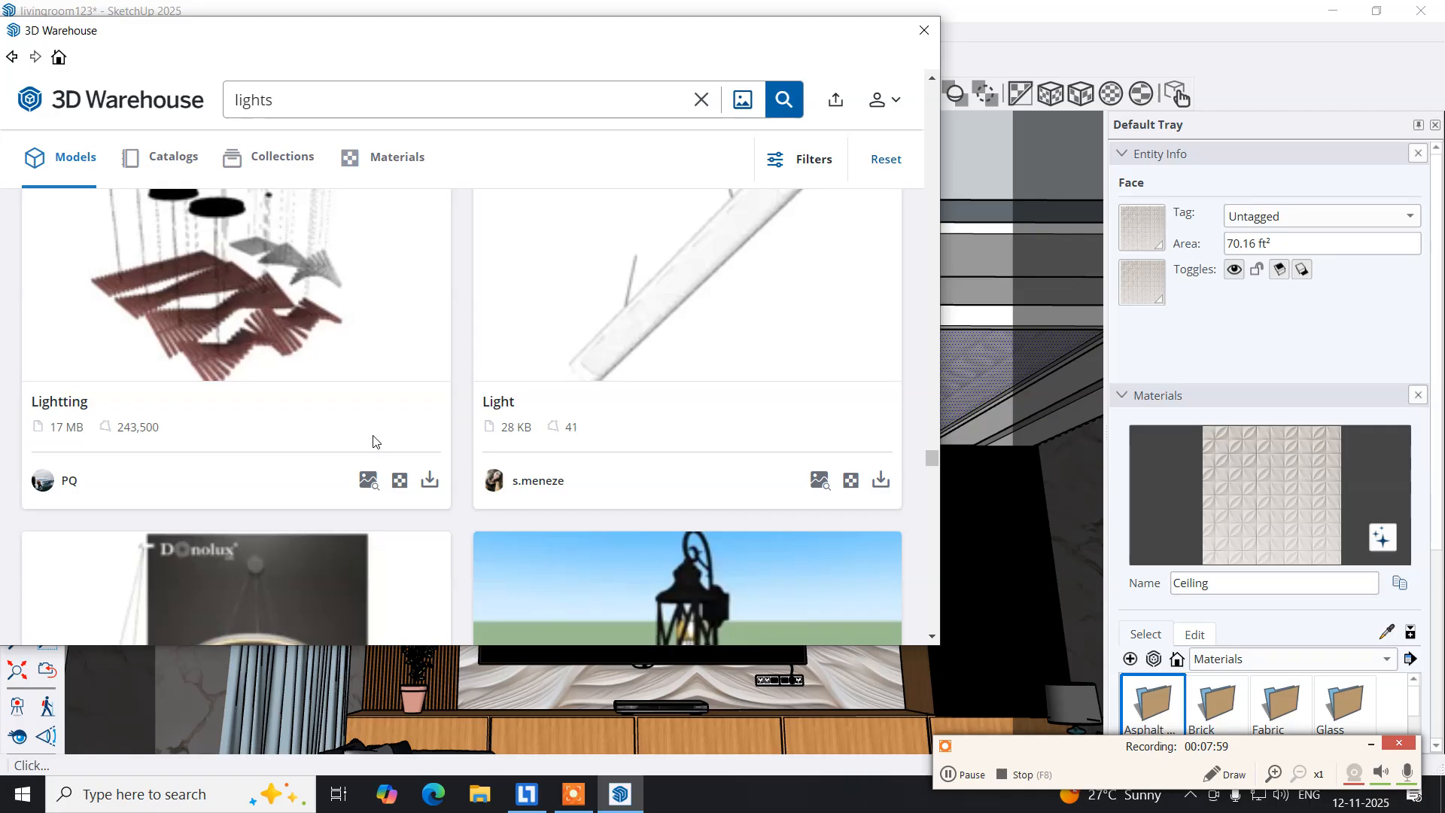
pyautogui.scroll(-5, 374, 442)
pyautogui.scroll(-1, 374, 442)
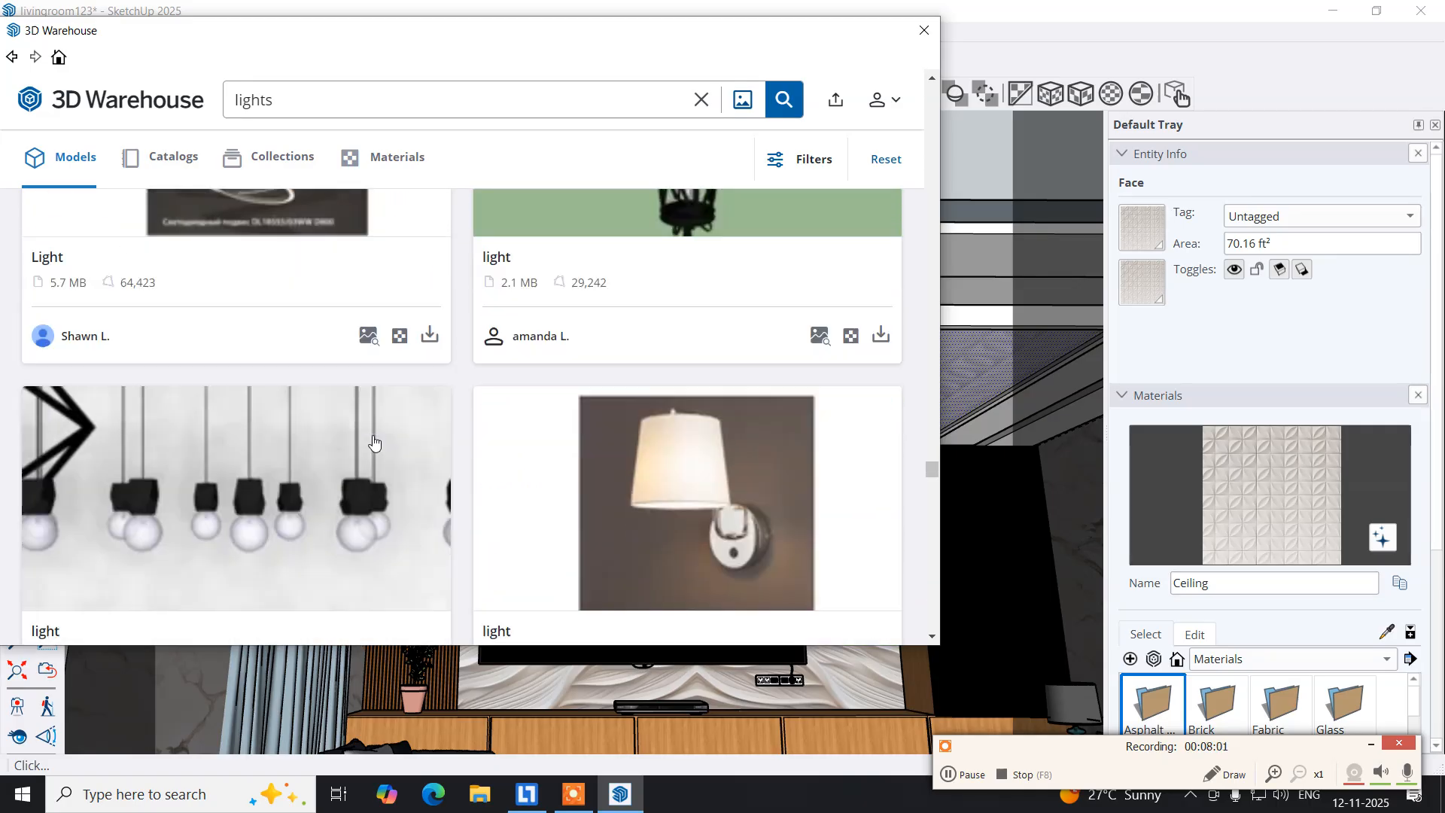
pyautogui.scroll(-6, 375, 441)
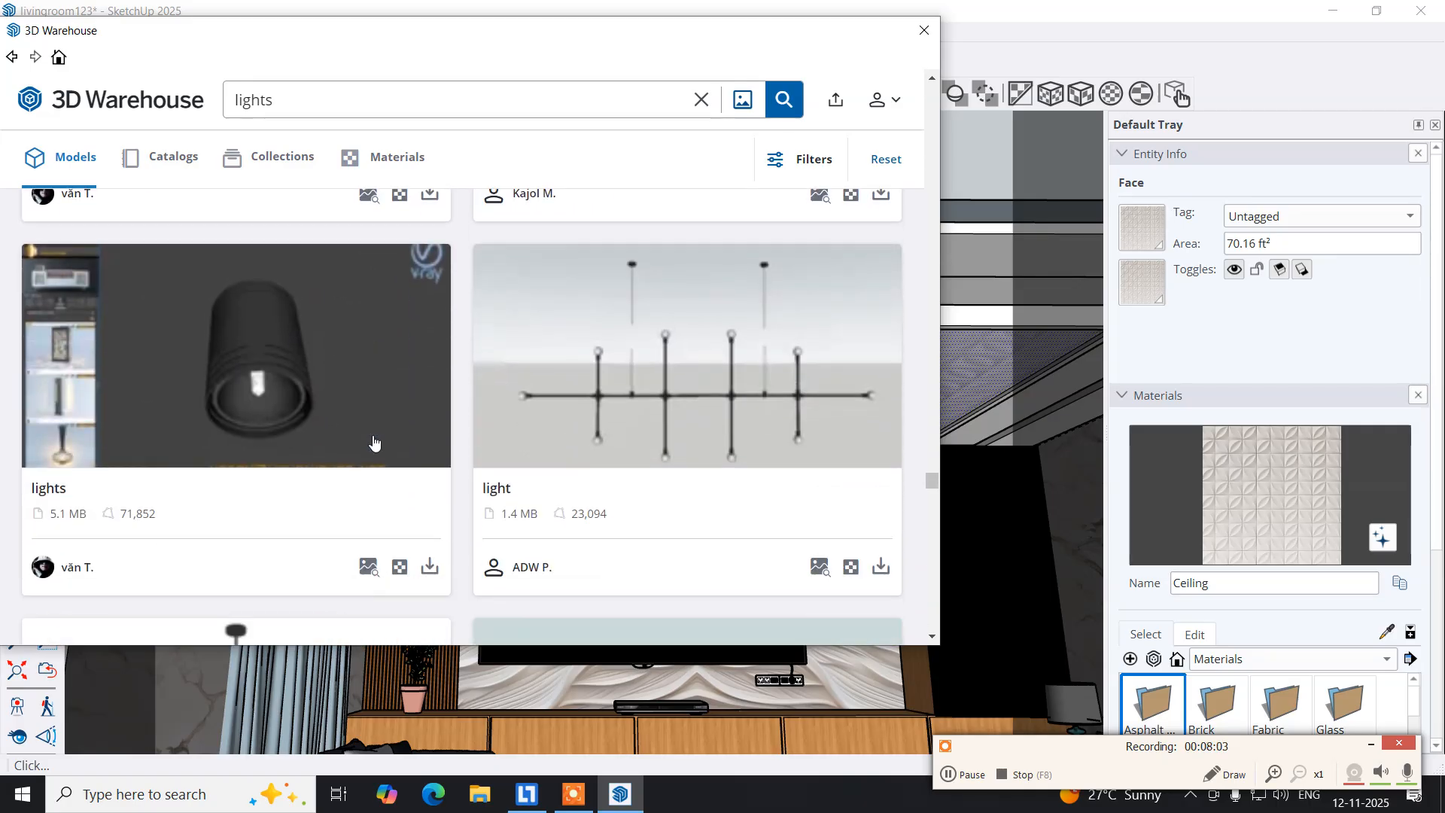
pyautogui.scroll(-5, 374, 442)
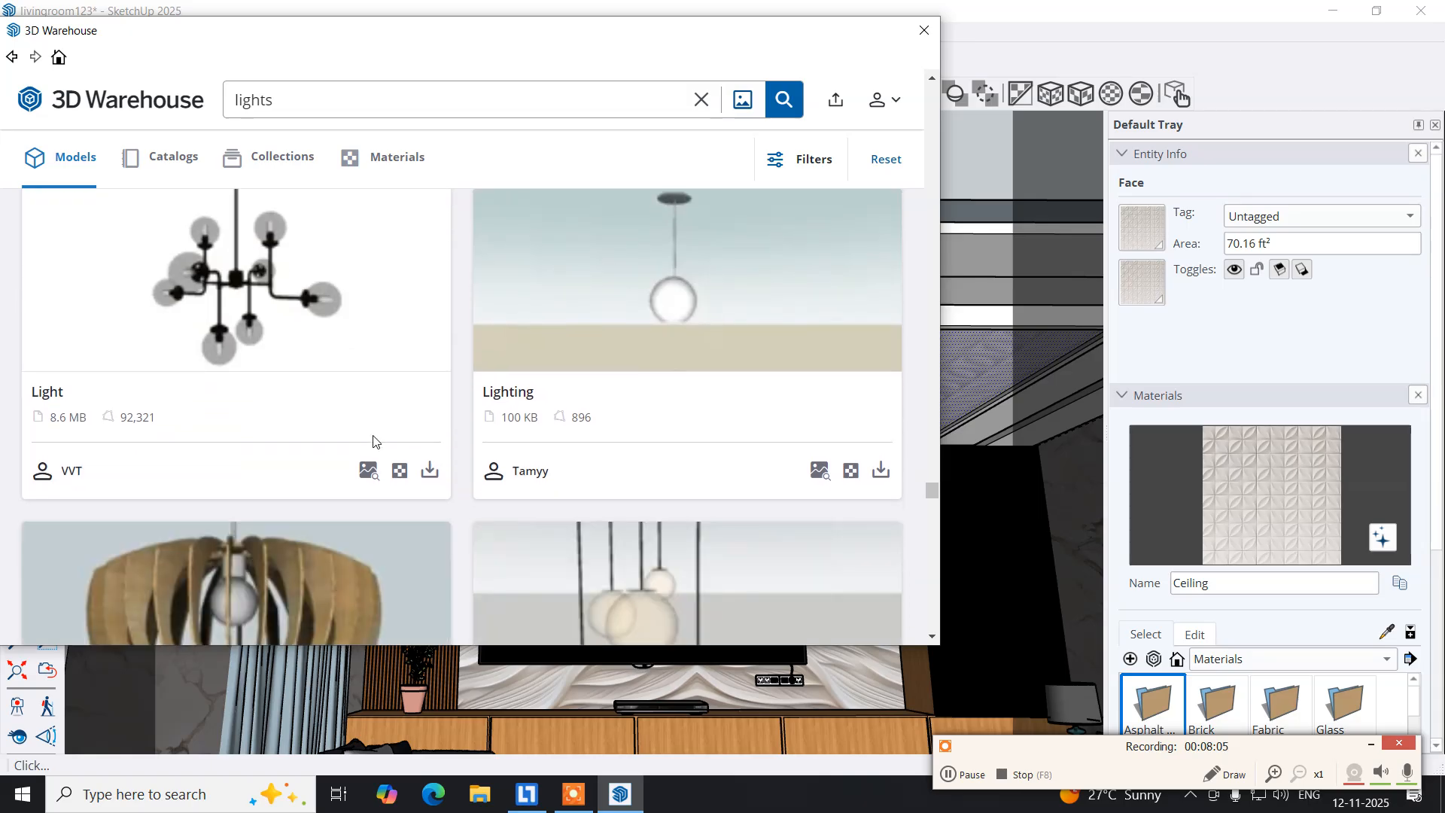
pyautogui.scroll(-2, 374, 442)
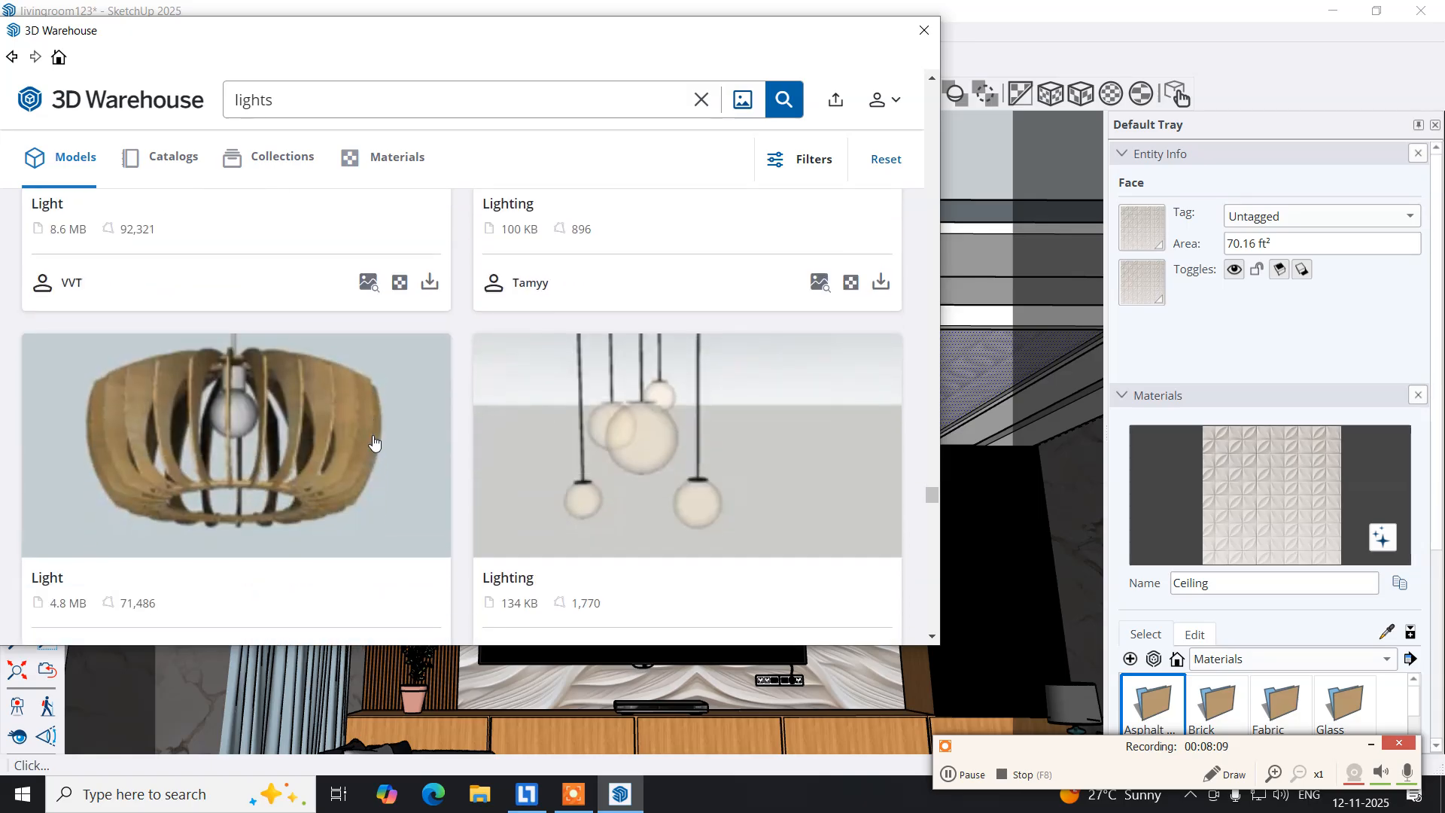
pyautogui.scroll(-2, 374, 442)
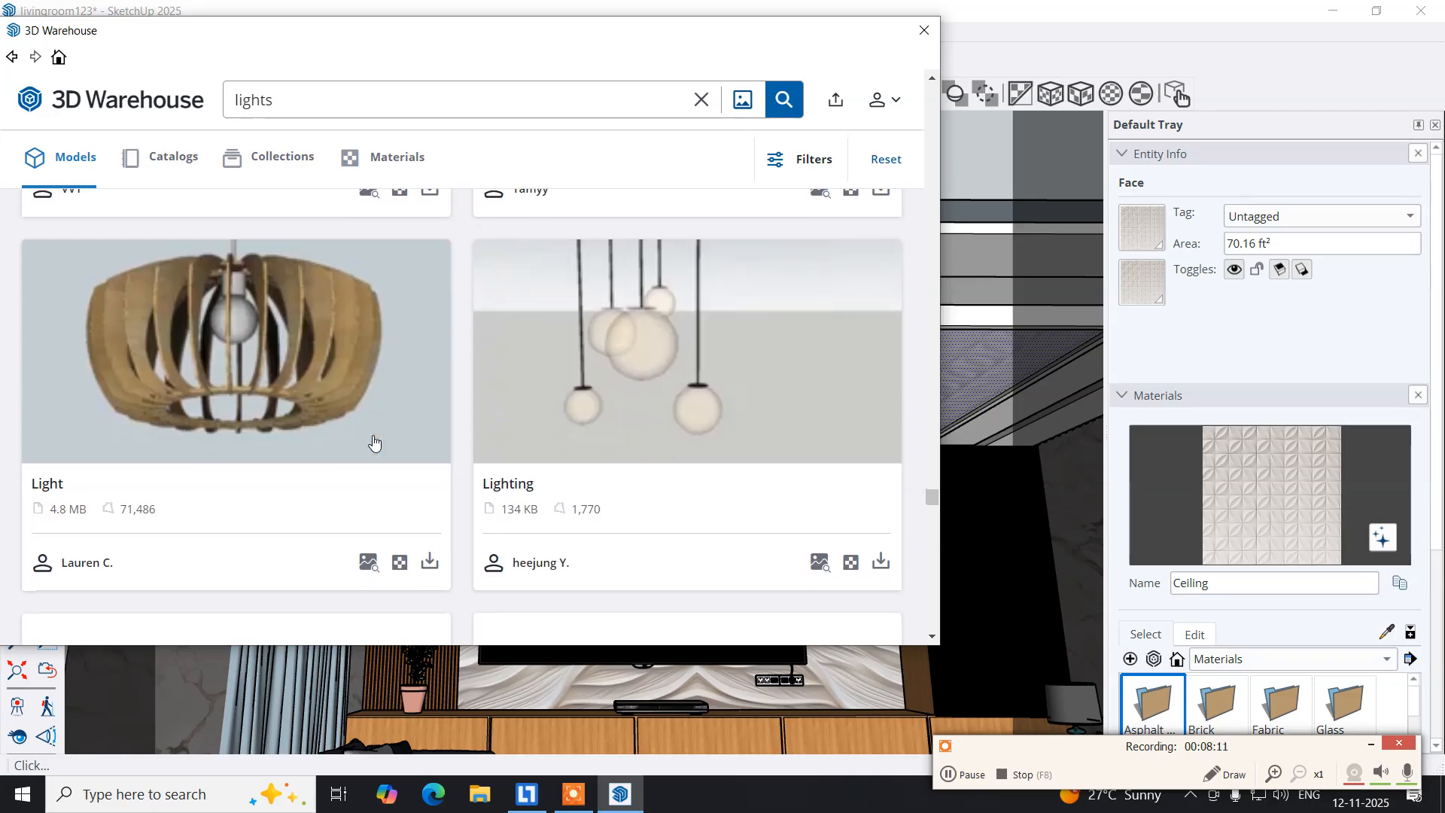
pyautogui.scroll(-3, 374, 442)
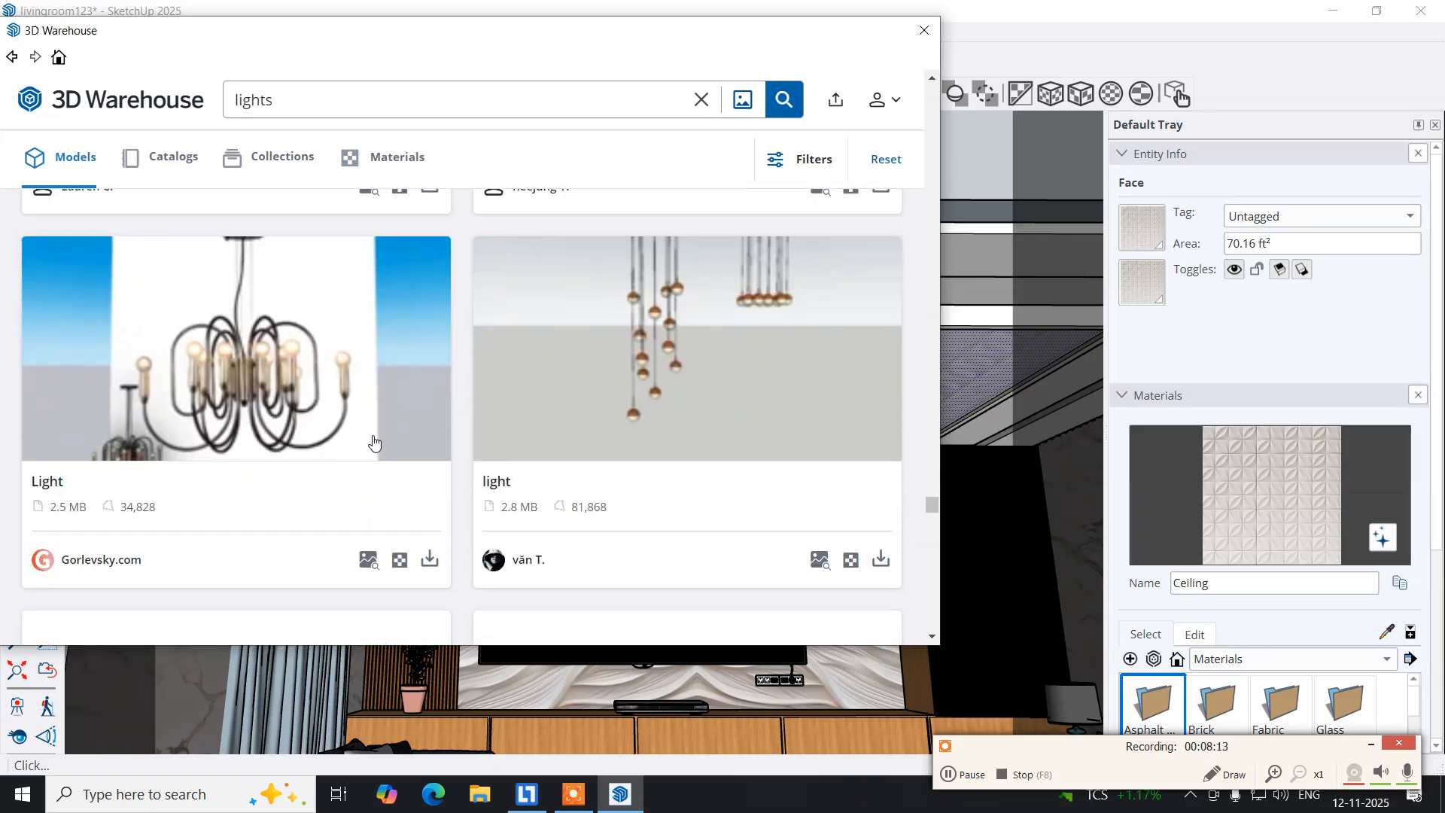
pyautogui.scroll(-4, 374, 442)
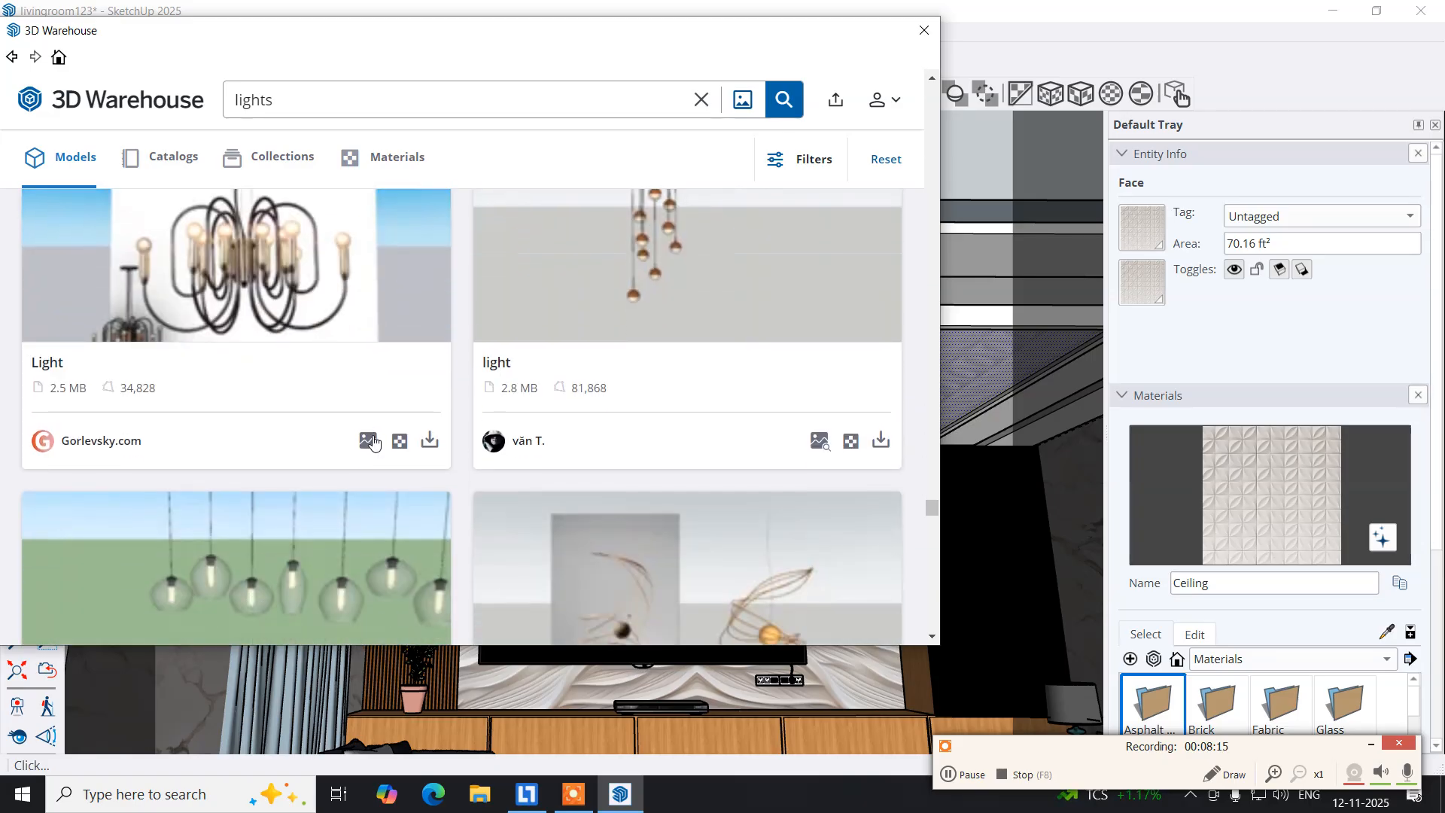
pyautogui.scroll(6, 374, 442)
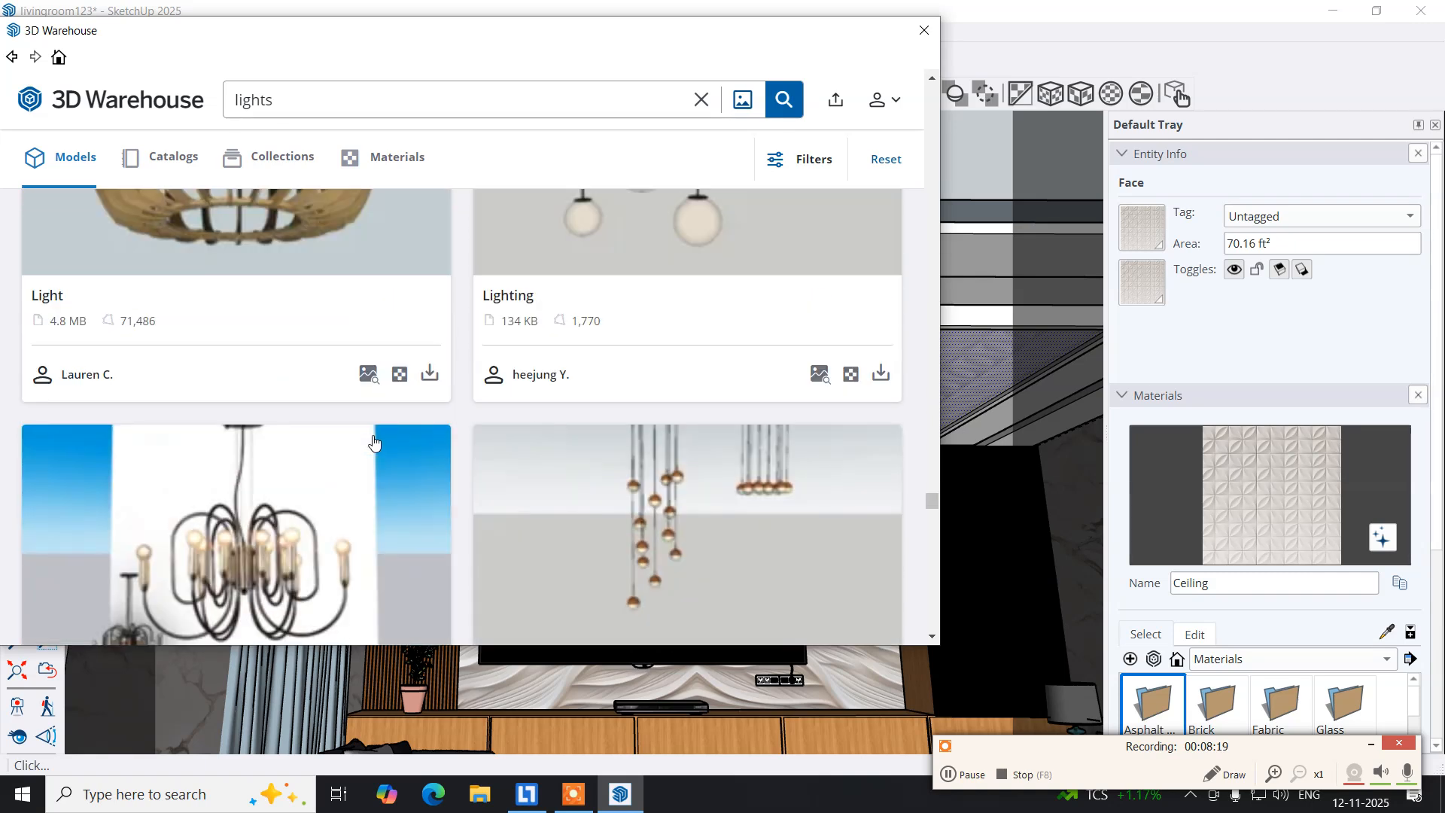
pyautogui.scroll(2, 374, 442)
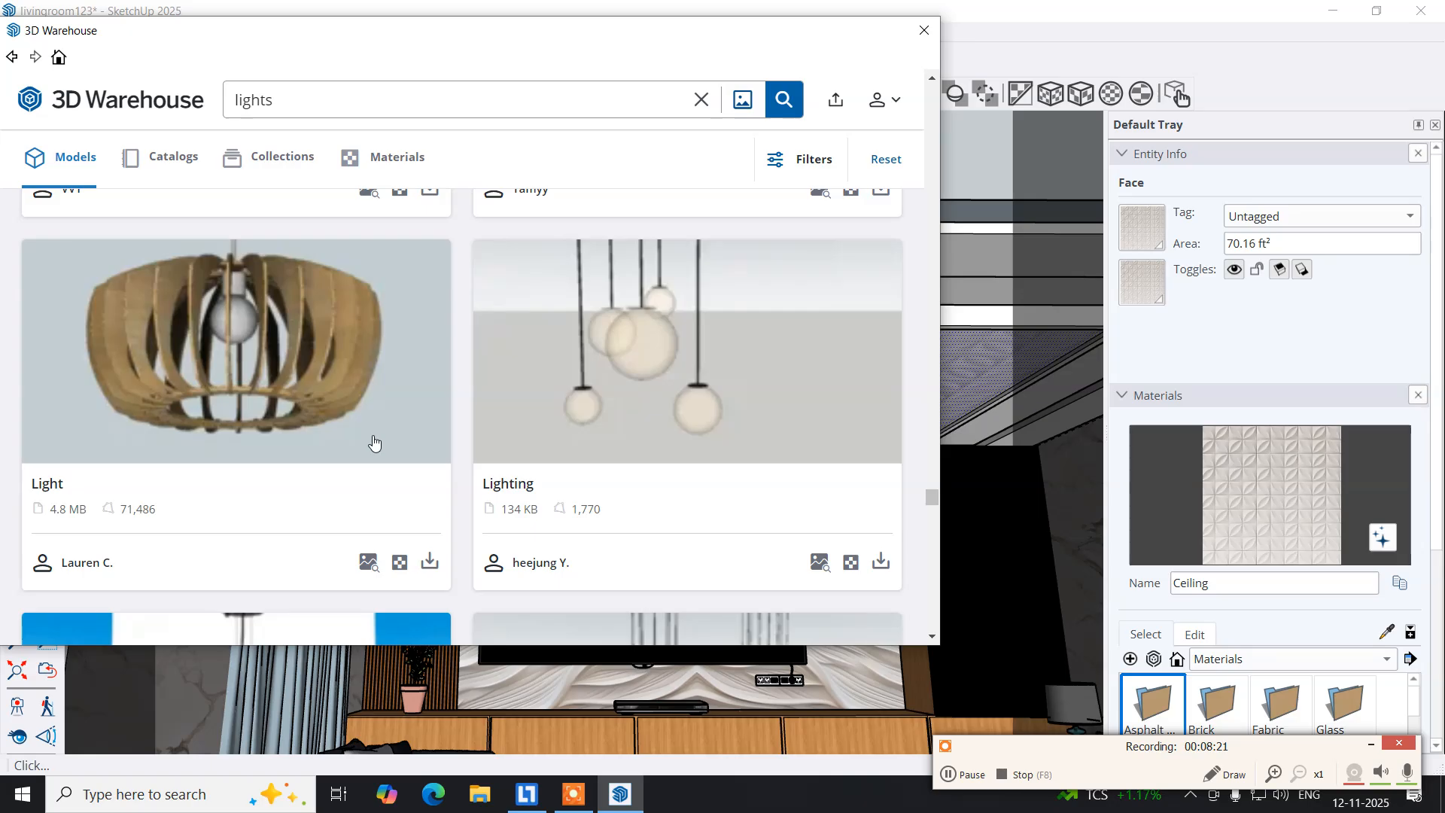
pyautogui.scroll(-10, 374, 442)
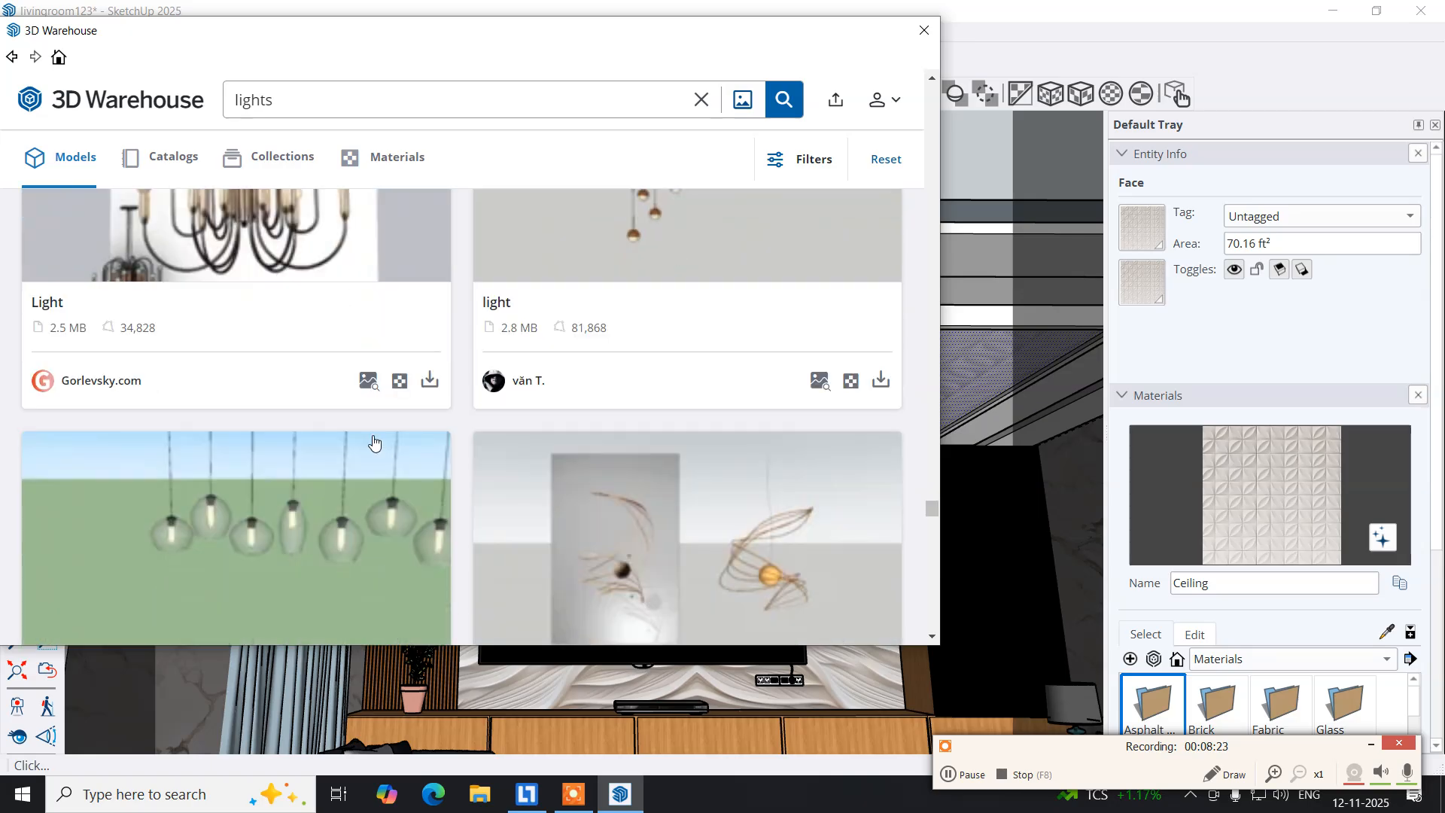
pyautogui.scroll(-6, 374, 441)
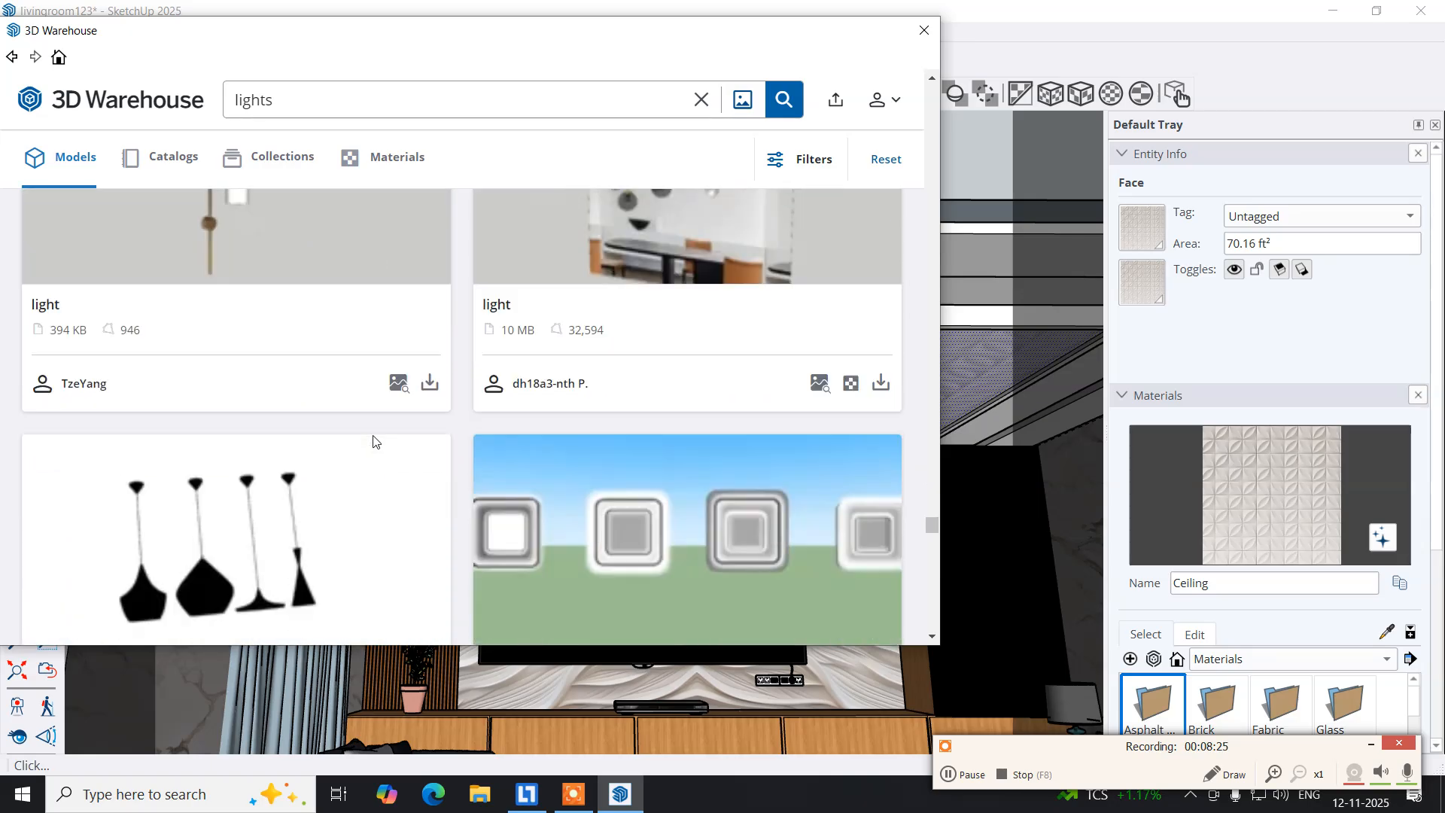
pyautogui.scroll(-3, 374, 441)
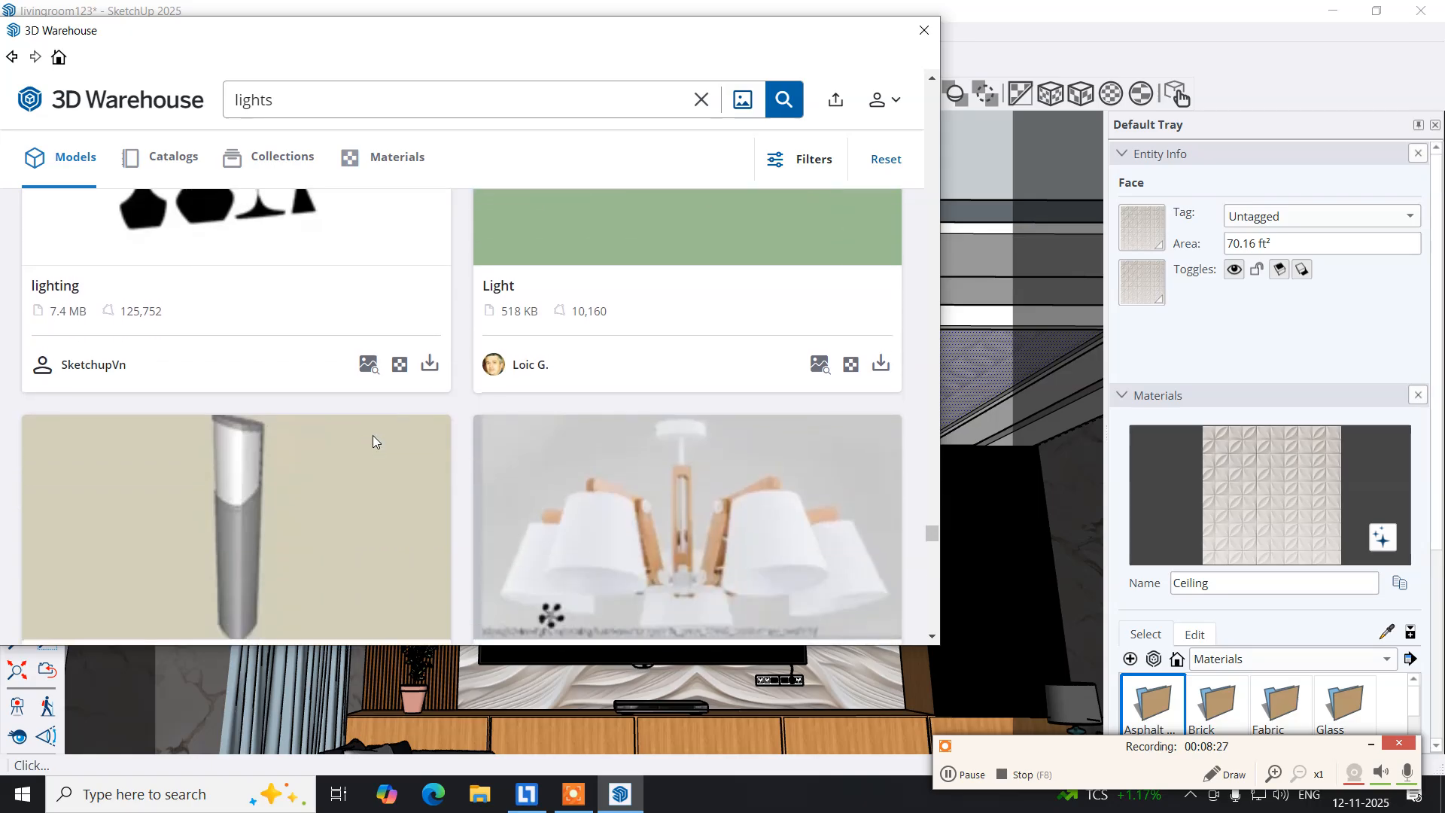
pyautogui.scroll(1, 374, 442)
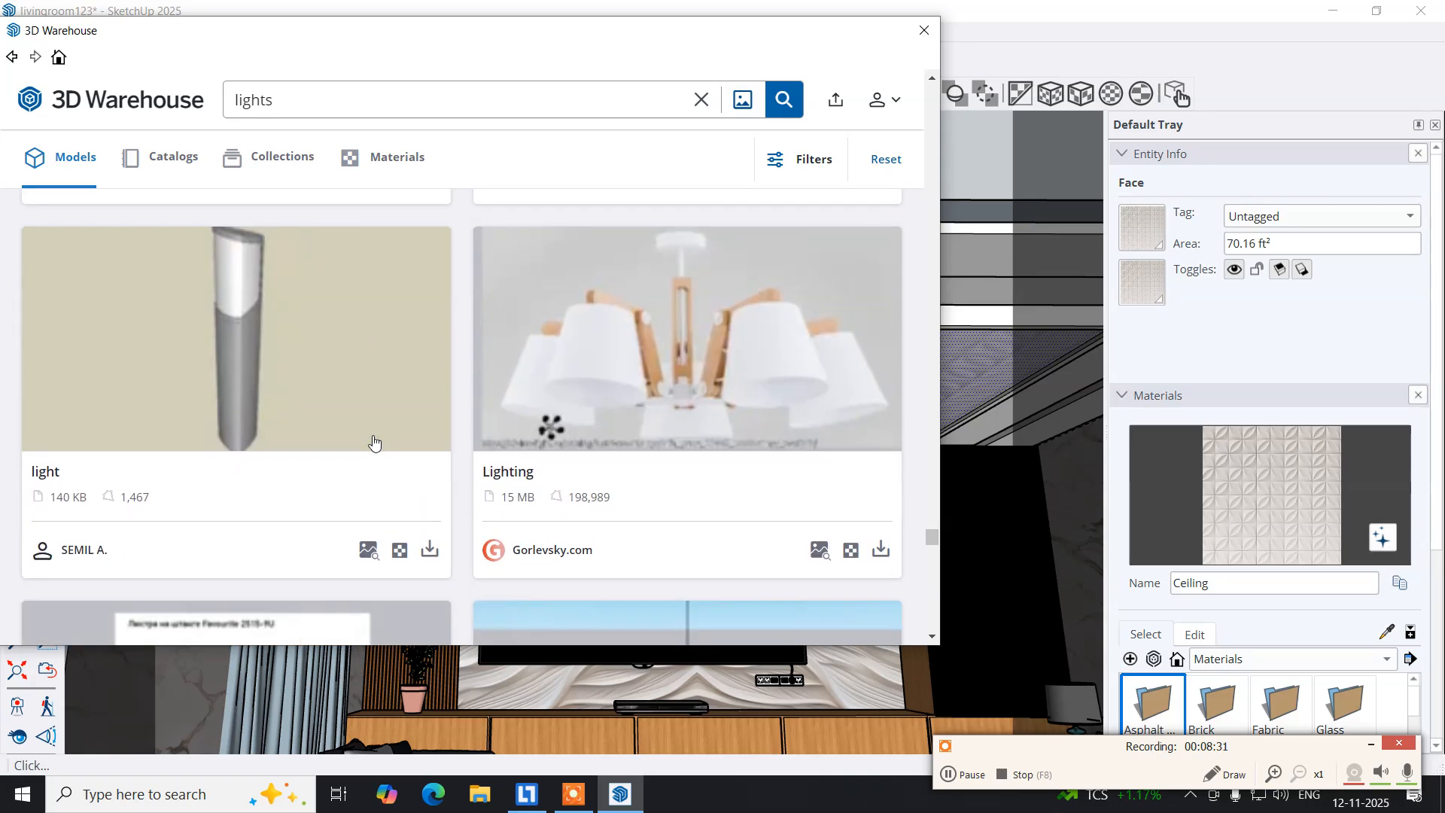
pyautogui.scroll(-5, 374, 441)
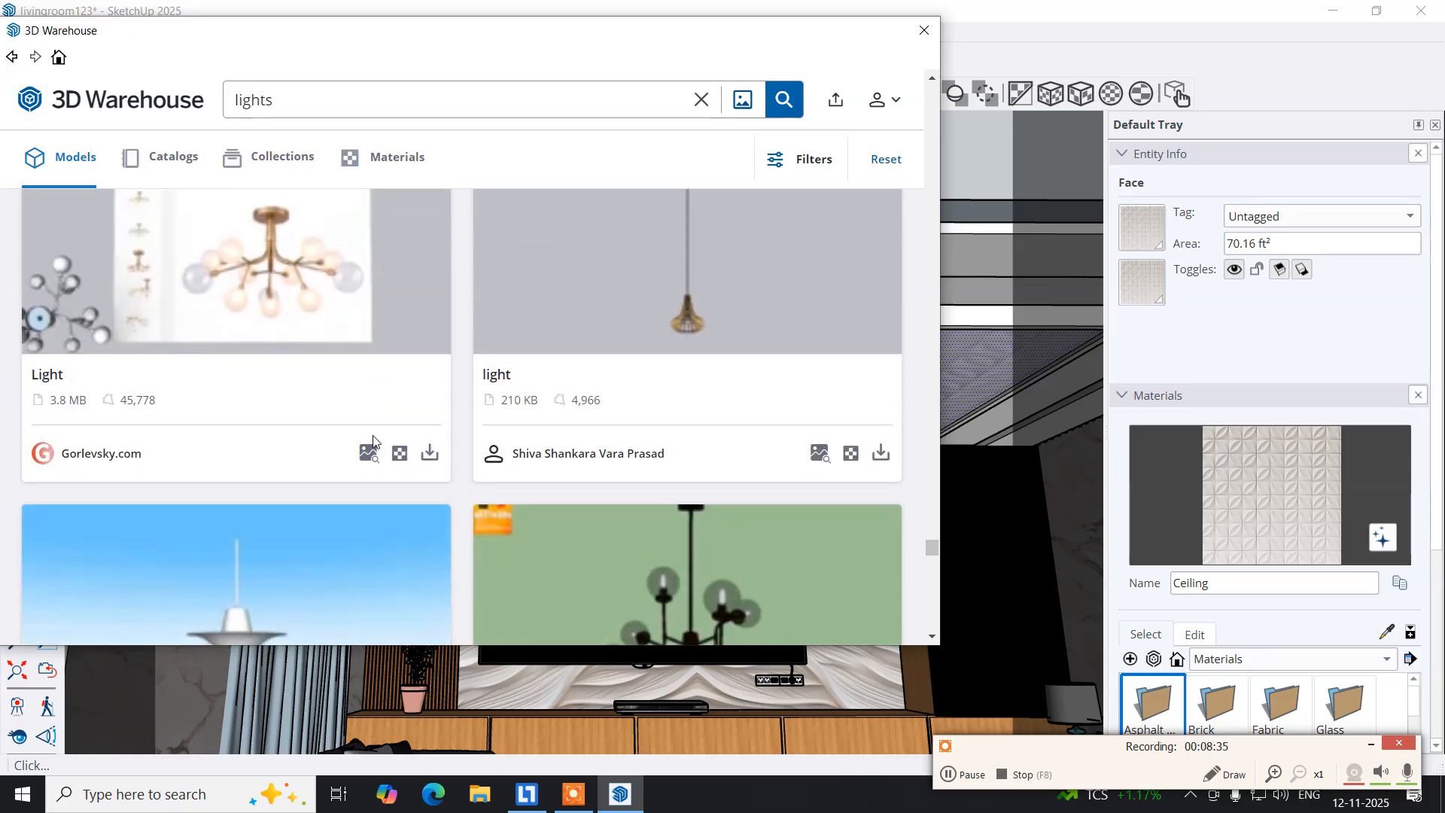
pyautogui.scroll(-3, 373, 440)
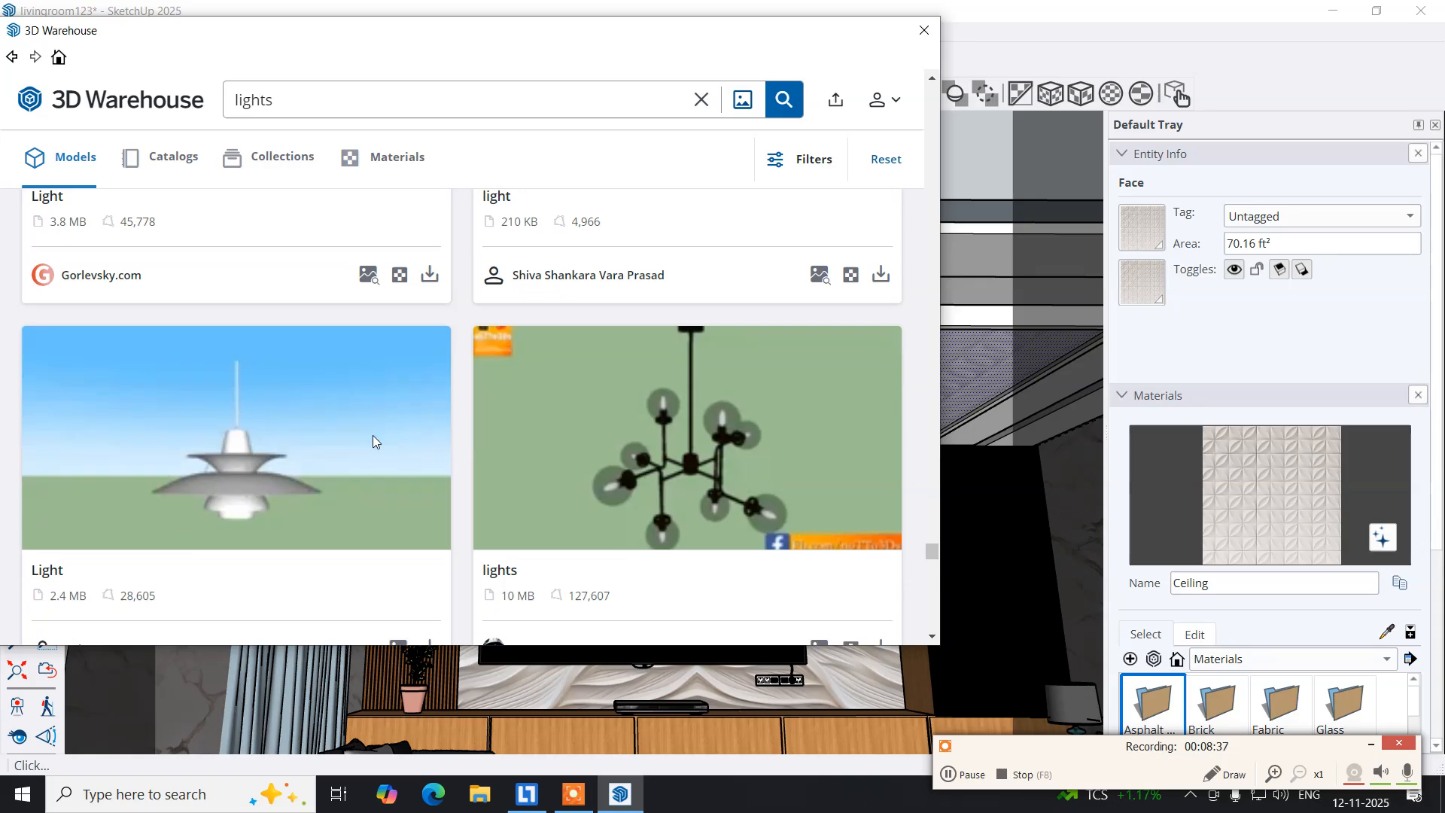
pyautogui.scroll(-6, 372, 440)
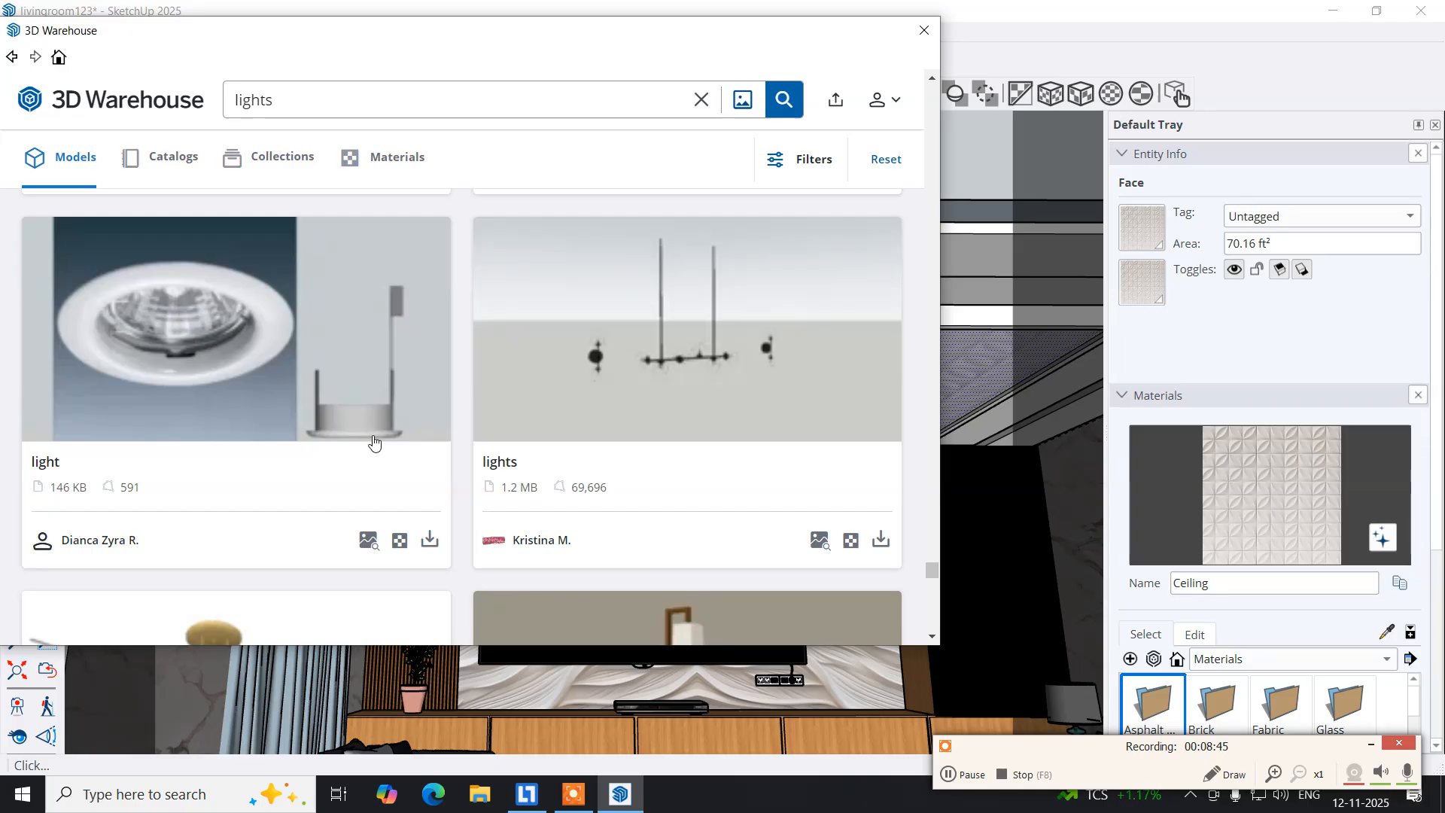
pyautogui.scroll(-3, 374, 443)
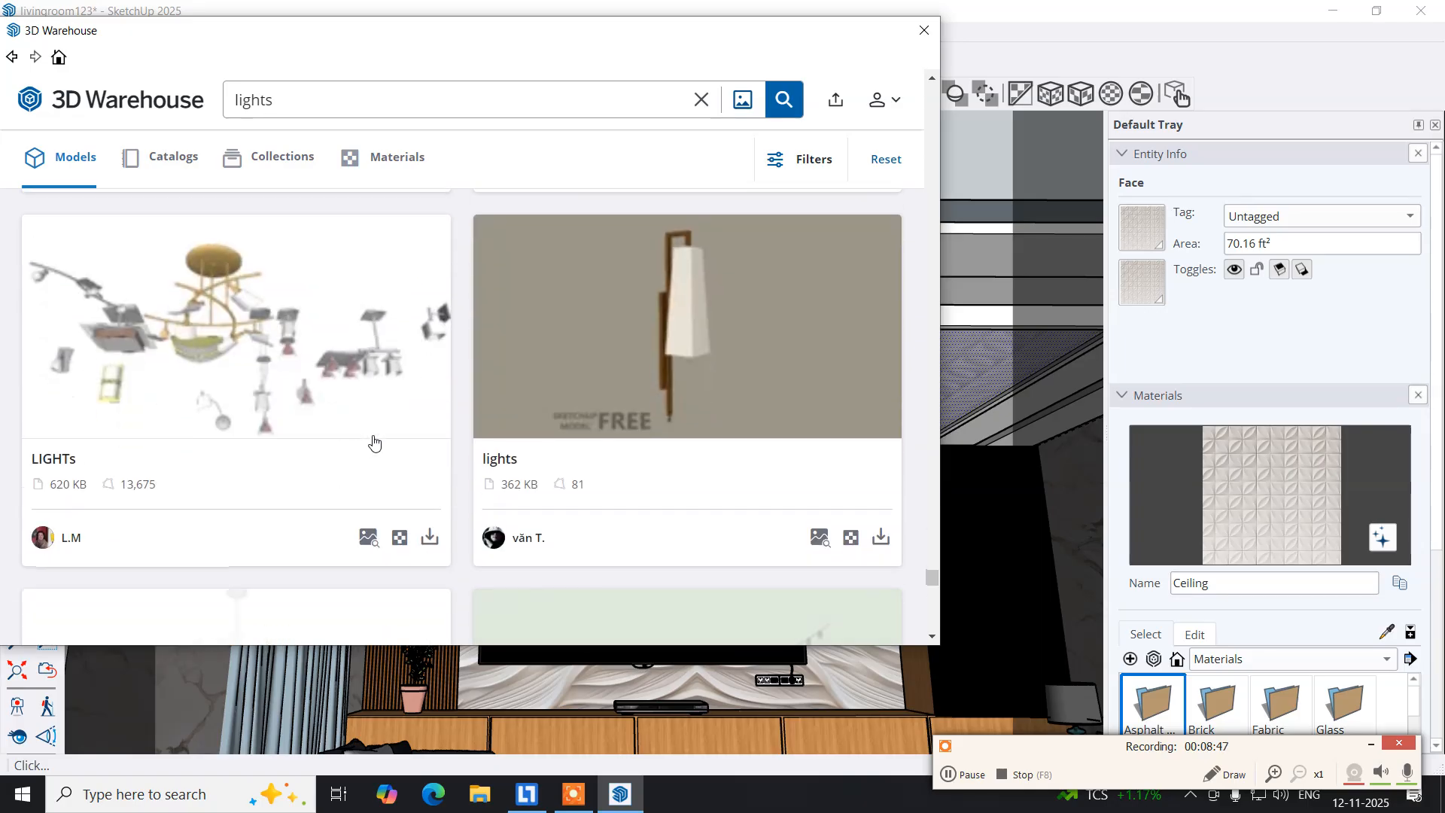
pyautogui.scroll(-6, 374, 442)
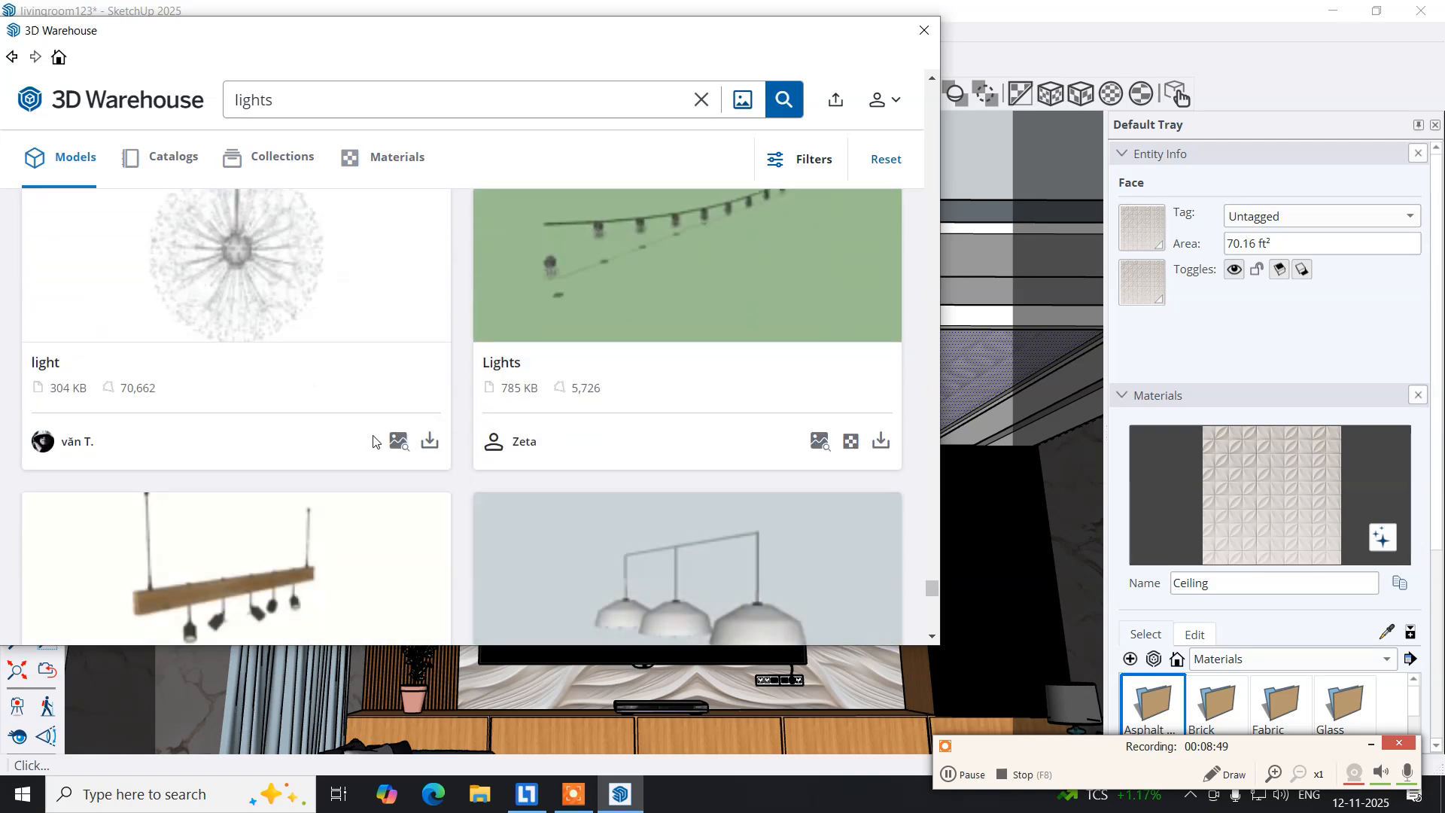
pyautogui.scroll(-1, 374, 443)
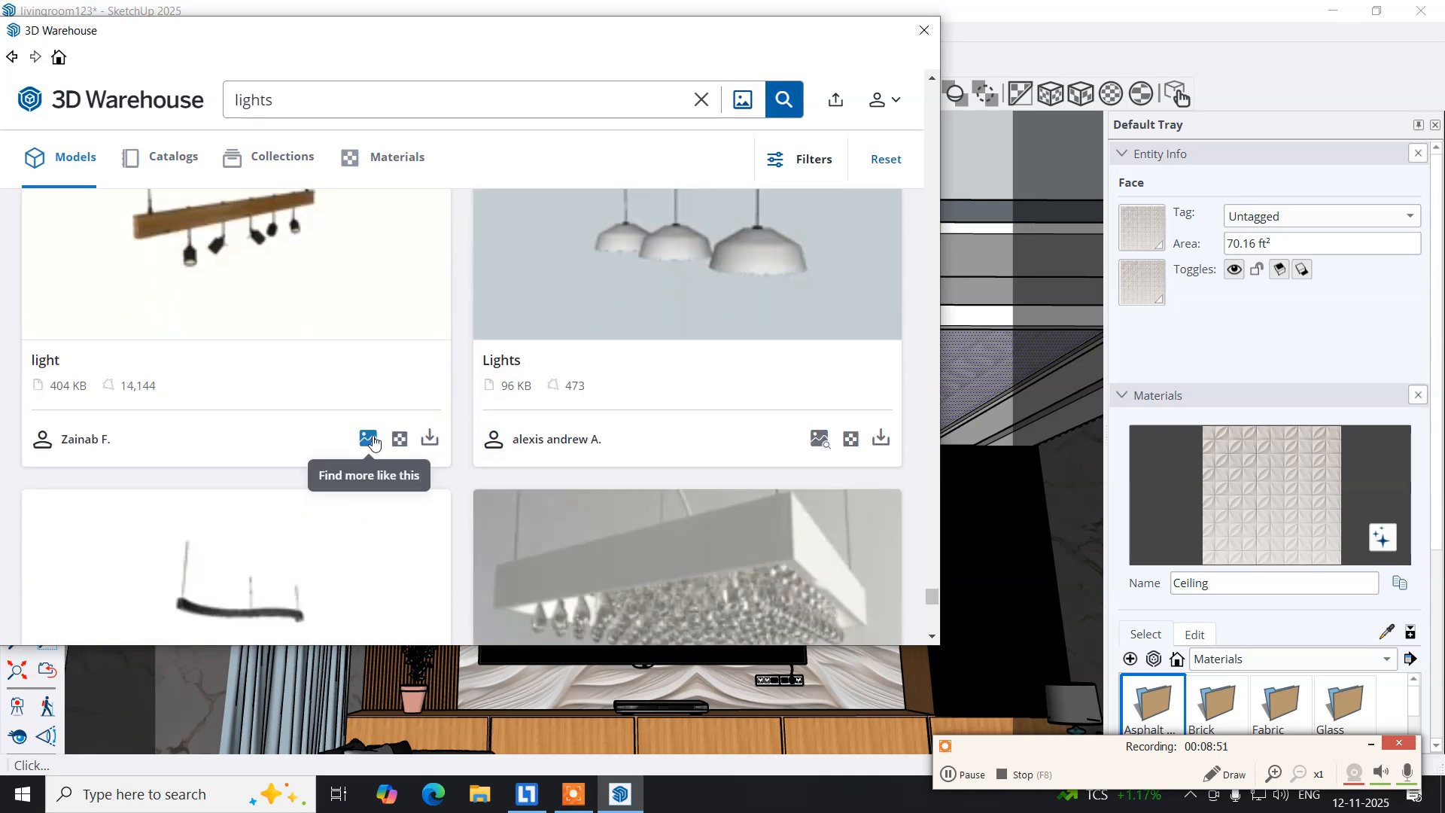
pyautogui.scroll(-4, 374, 443)
pyautogui.scroll(-8, 373, 442)
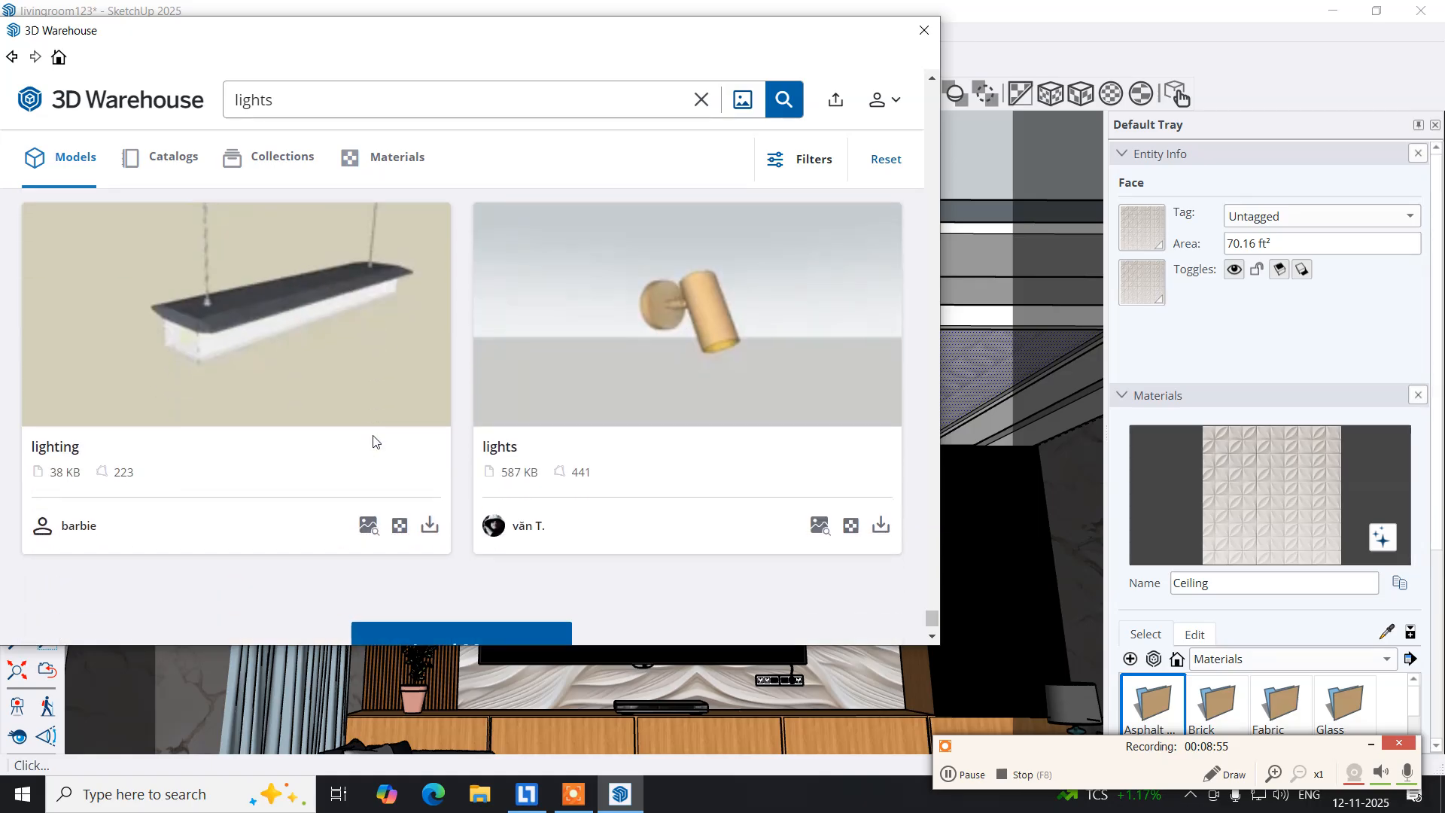
pyautogui.scroll(-2, 374, 443)
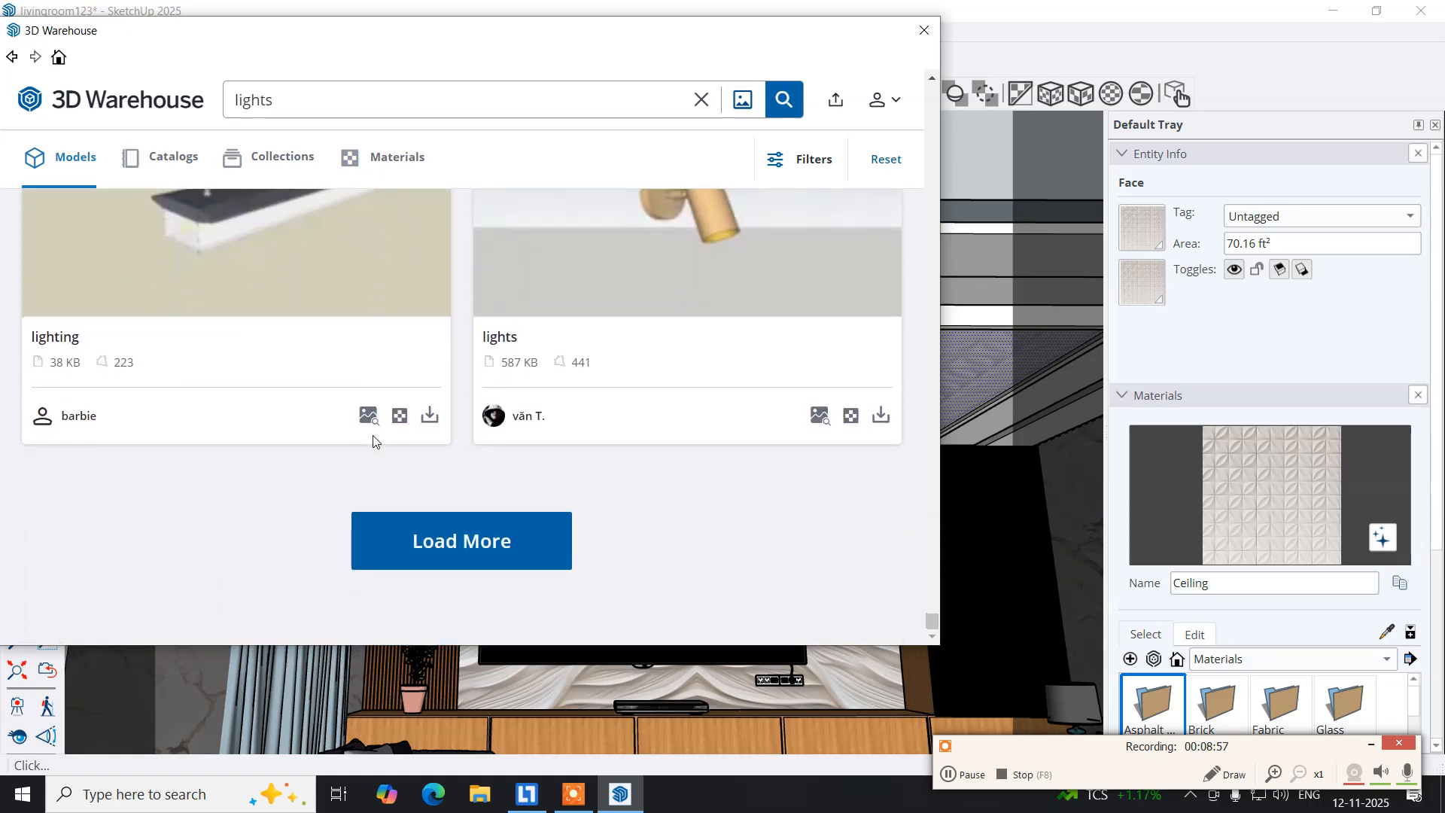
pyautogui.scroll(20, 376, 442)
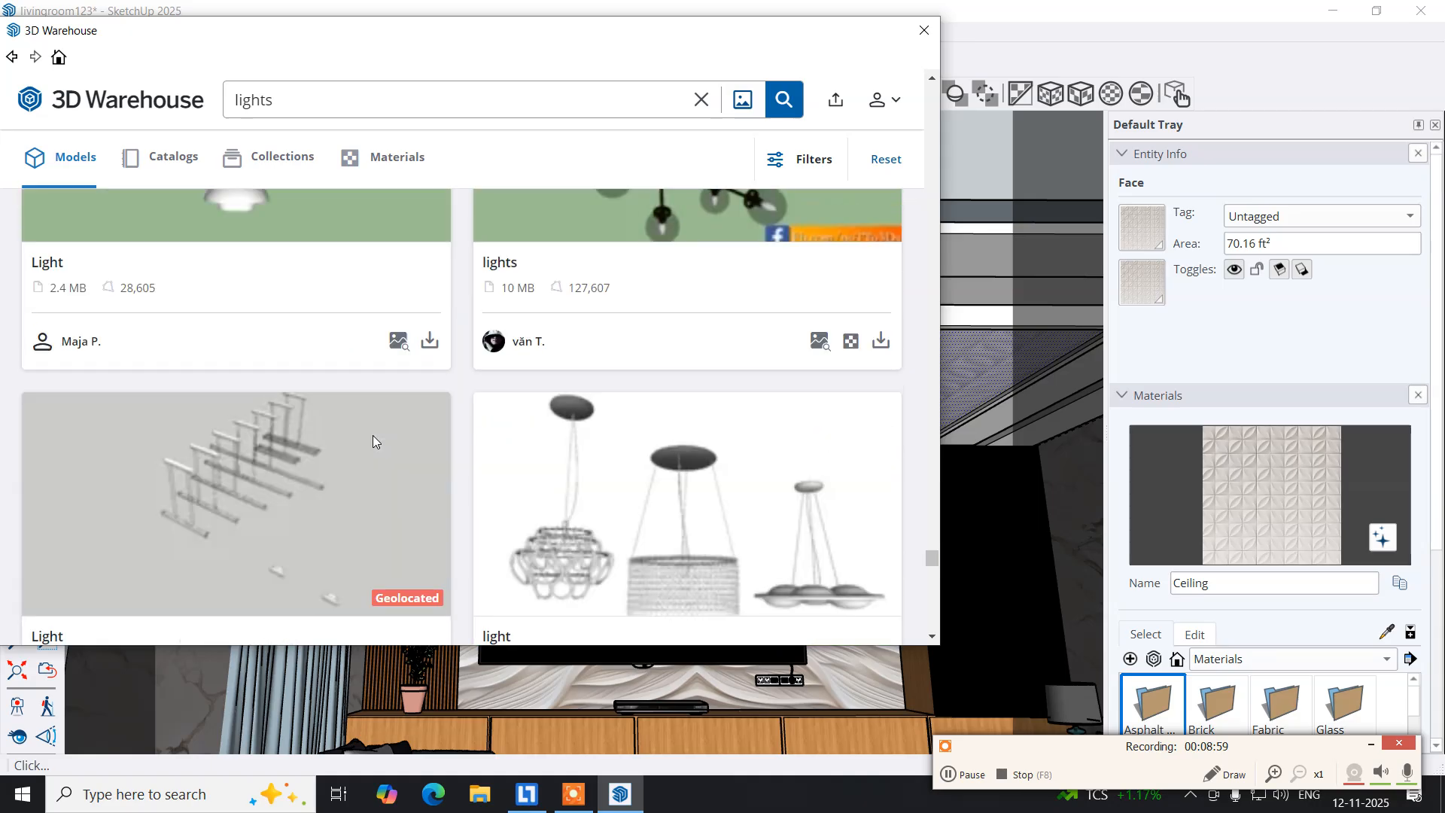
# Go back up through the loaded "lights" model results to compare fixtures for the living room ceiling.
pyautogui.scroll(20, 372, 442)
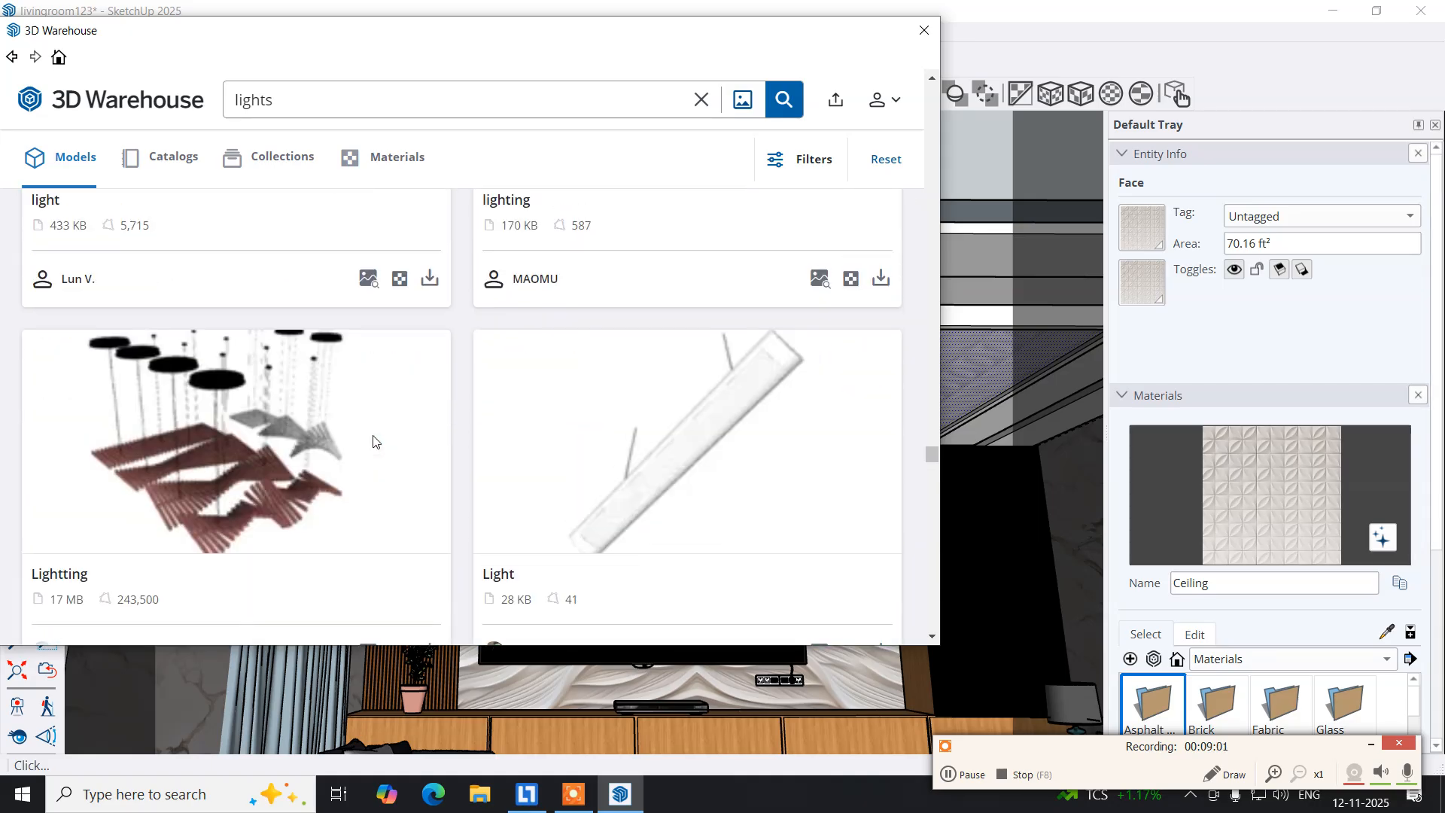
pyautogui.scroll(5, 372, 442)
pyautogui.scroll(-5, 374, 442)
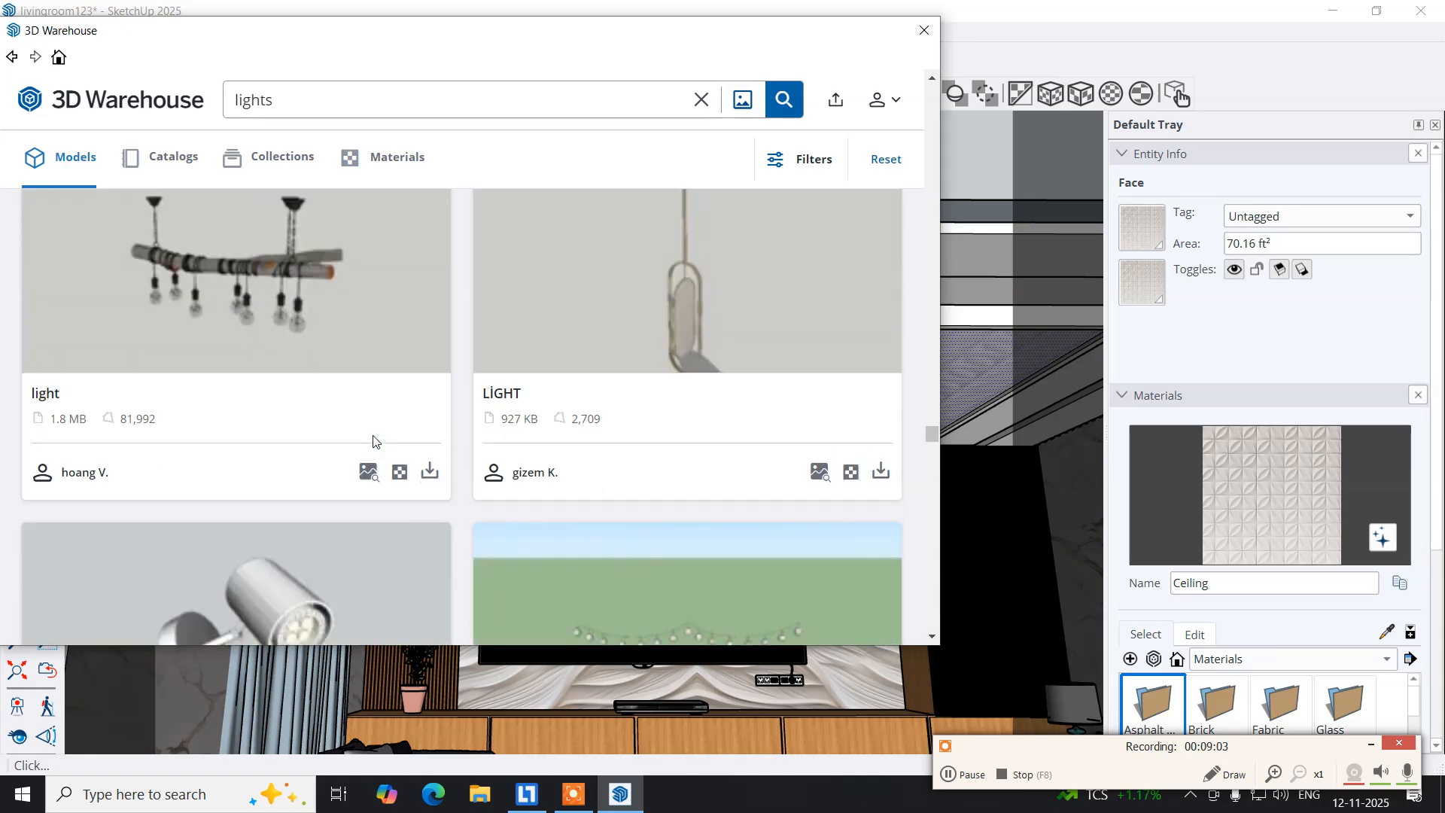
pyautogui.scroll(8, 372, 441)
pyautogui.scroll(-13, 373, 442)
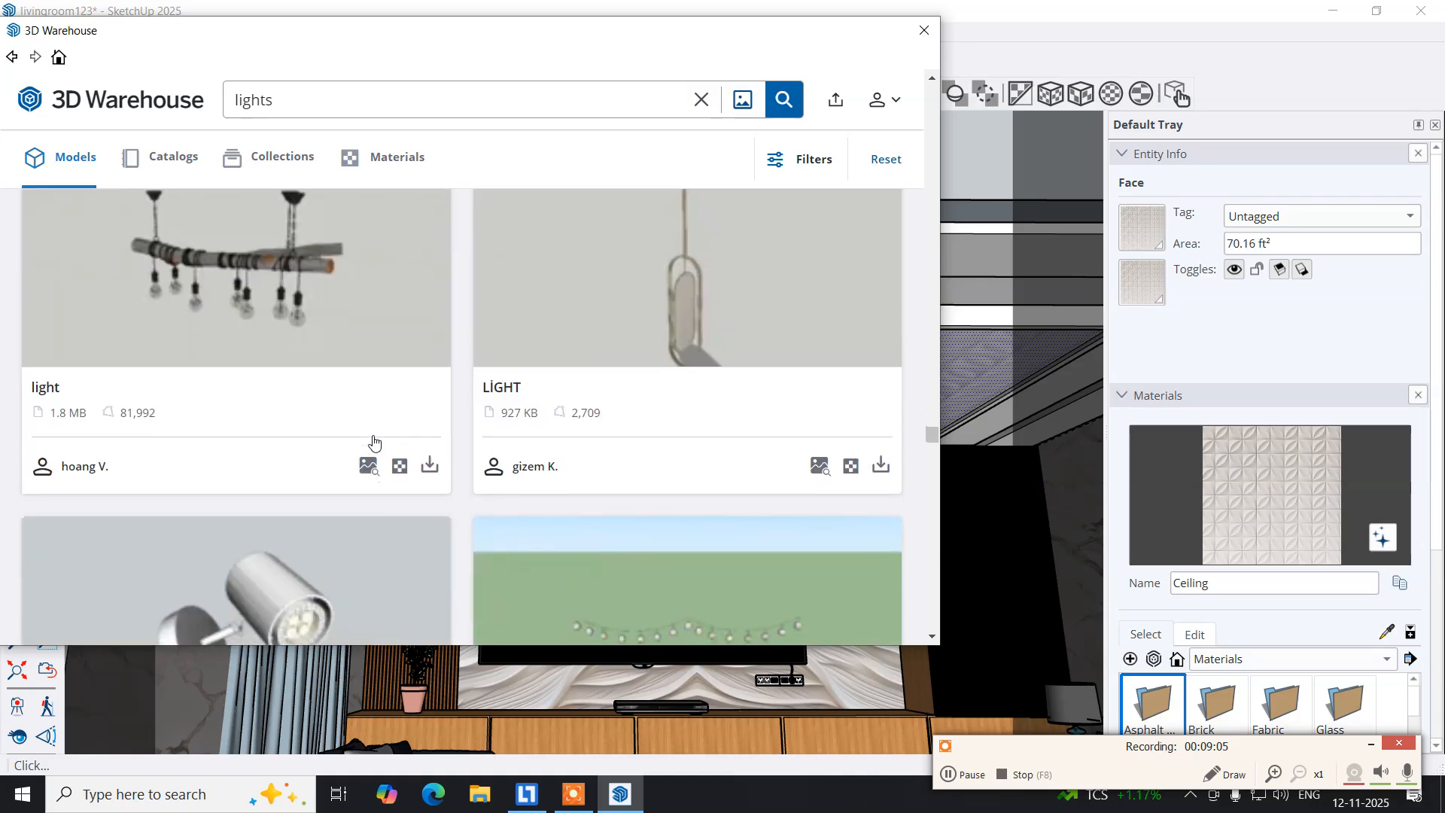
pyautogui.scroll(-8, 372, 442)
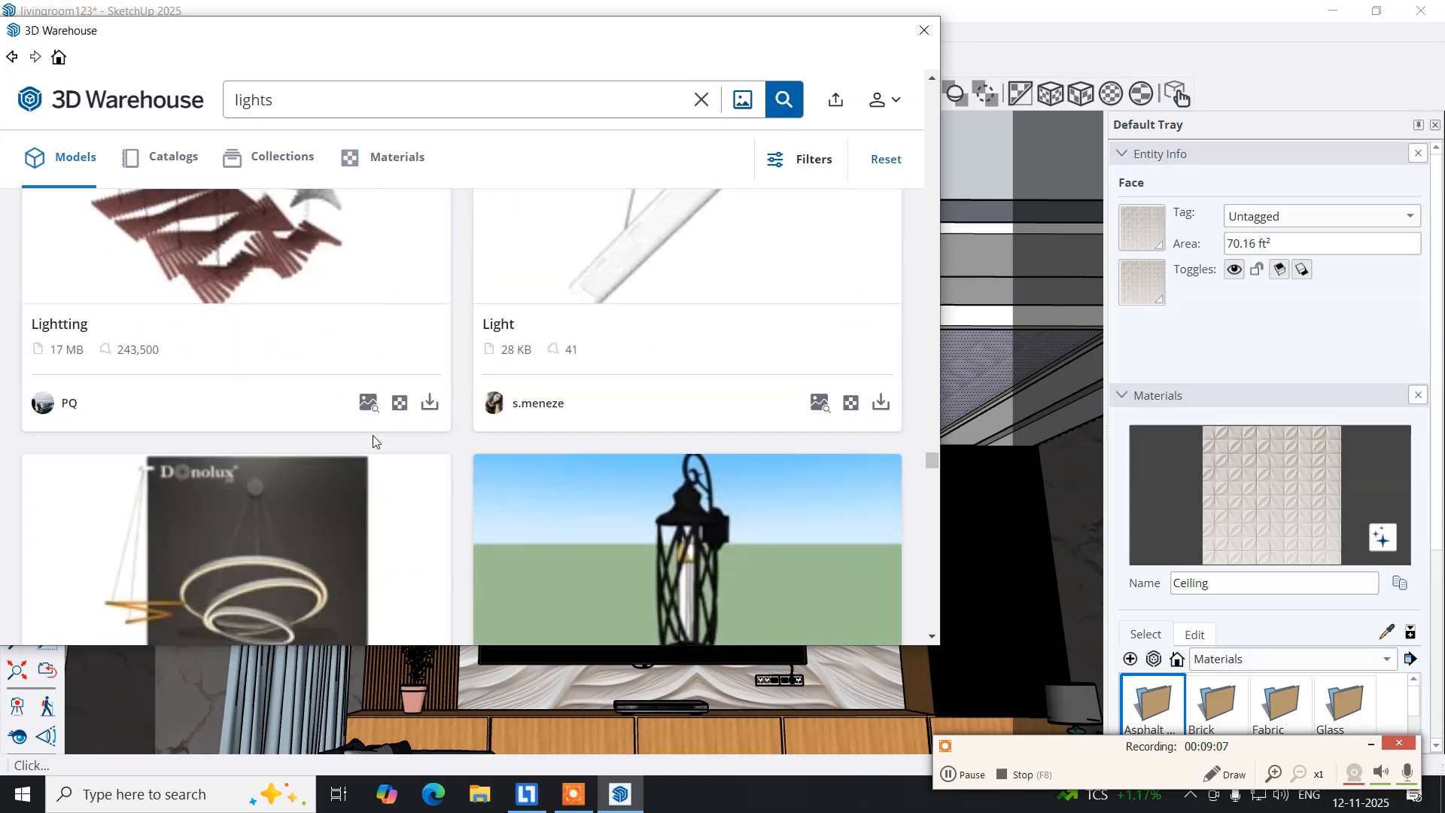
pyautogui.scroll(10, 373, 442)
pyautogui.scroll(15, 374, 441)
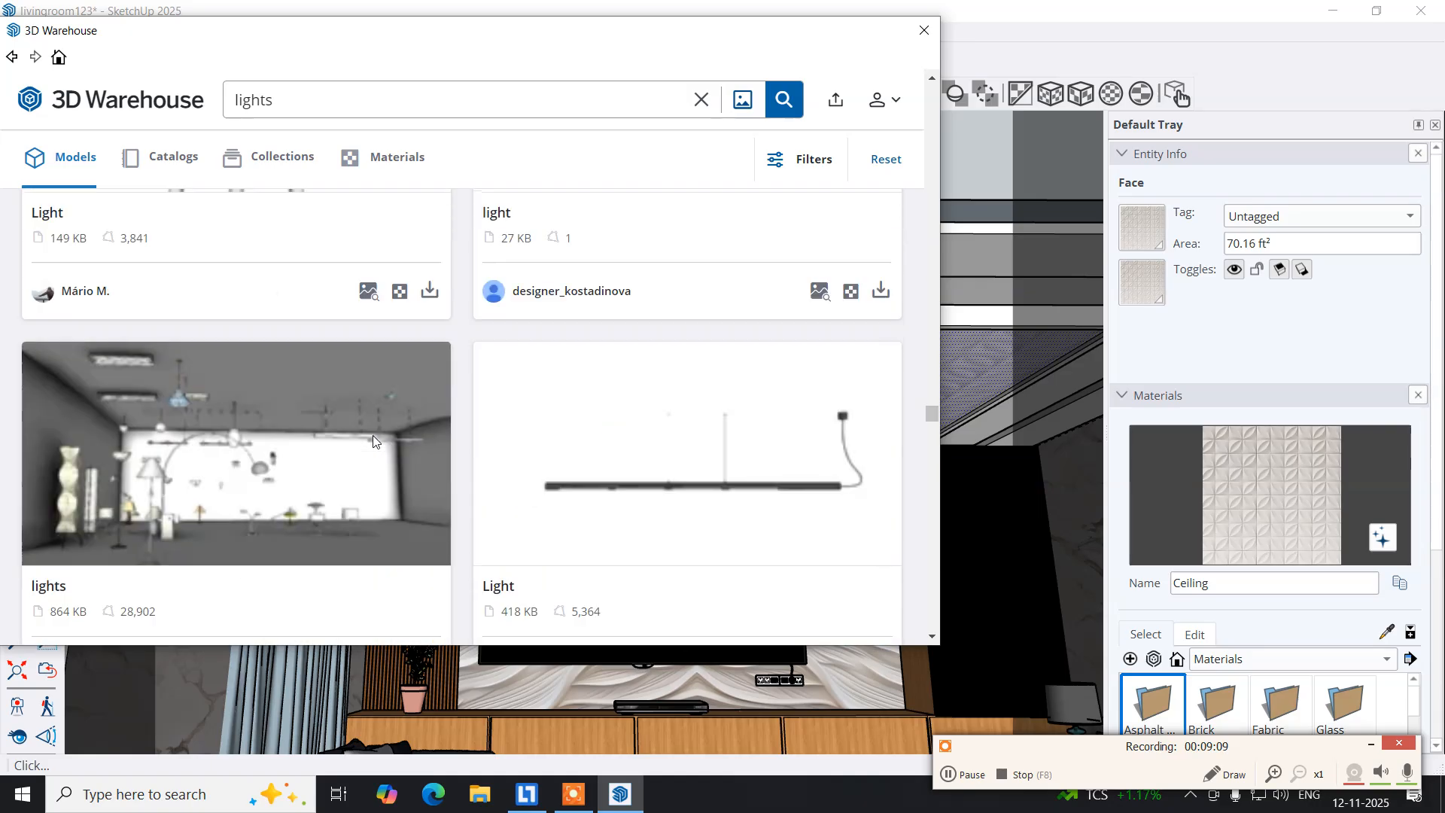
pyautogui.scroll(8, 374, 441)
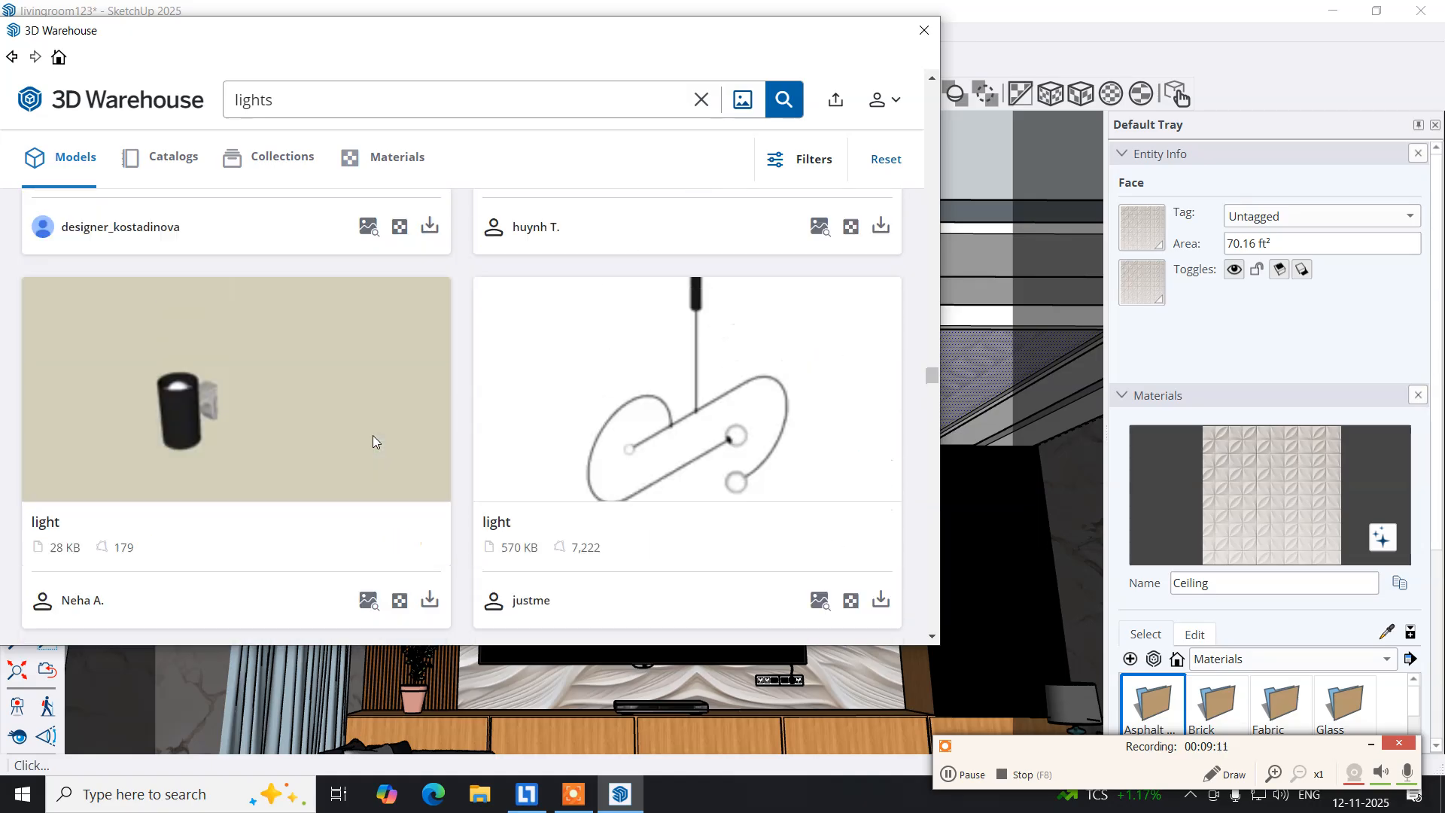
pyautogui.scroll(10, 374, 442)
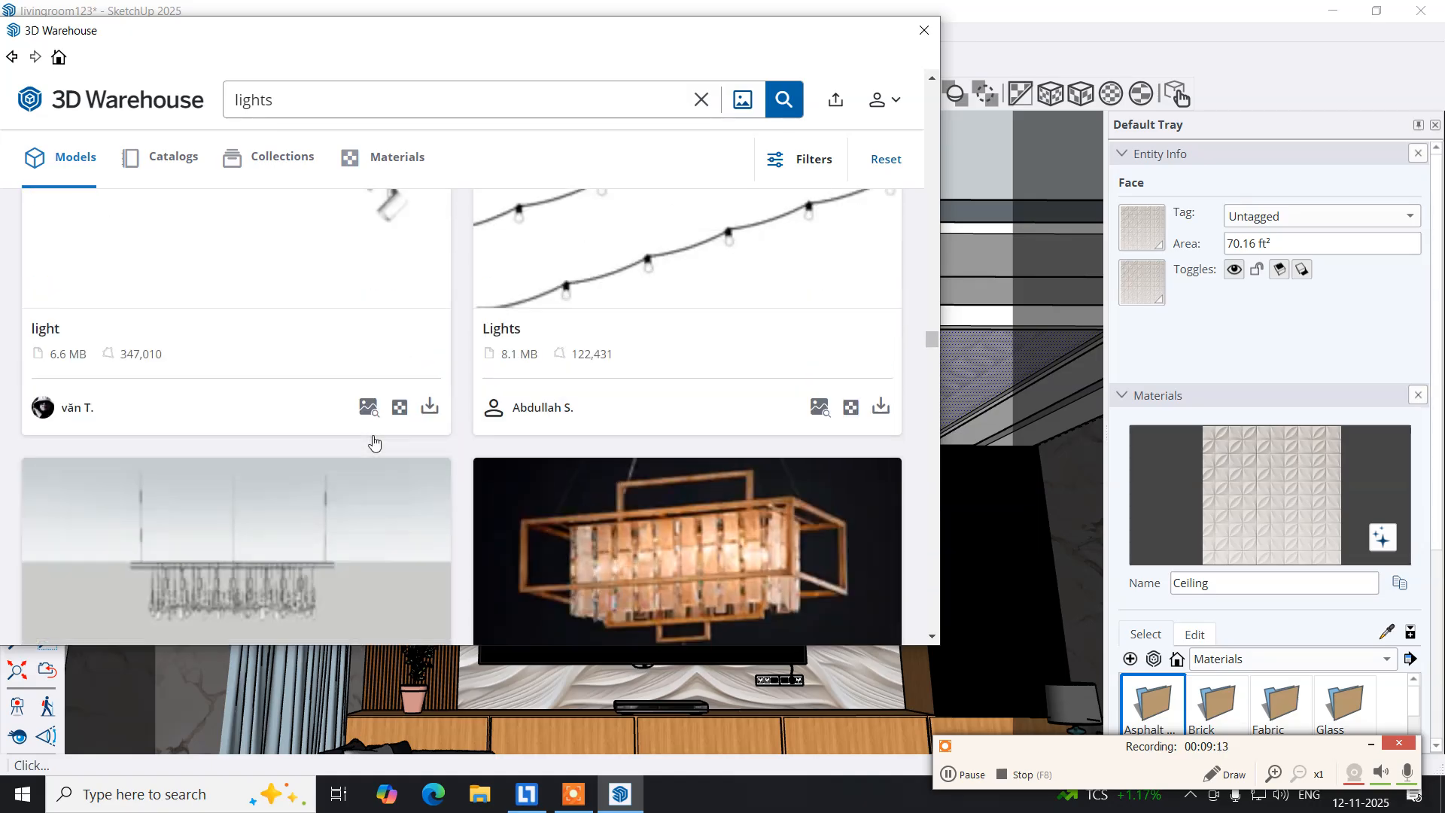
pyautogui.scroll(10, 374, 441)
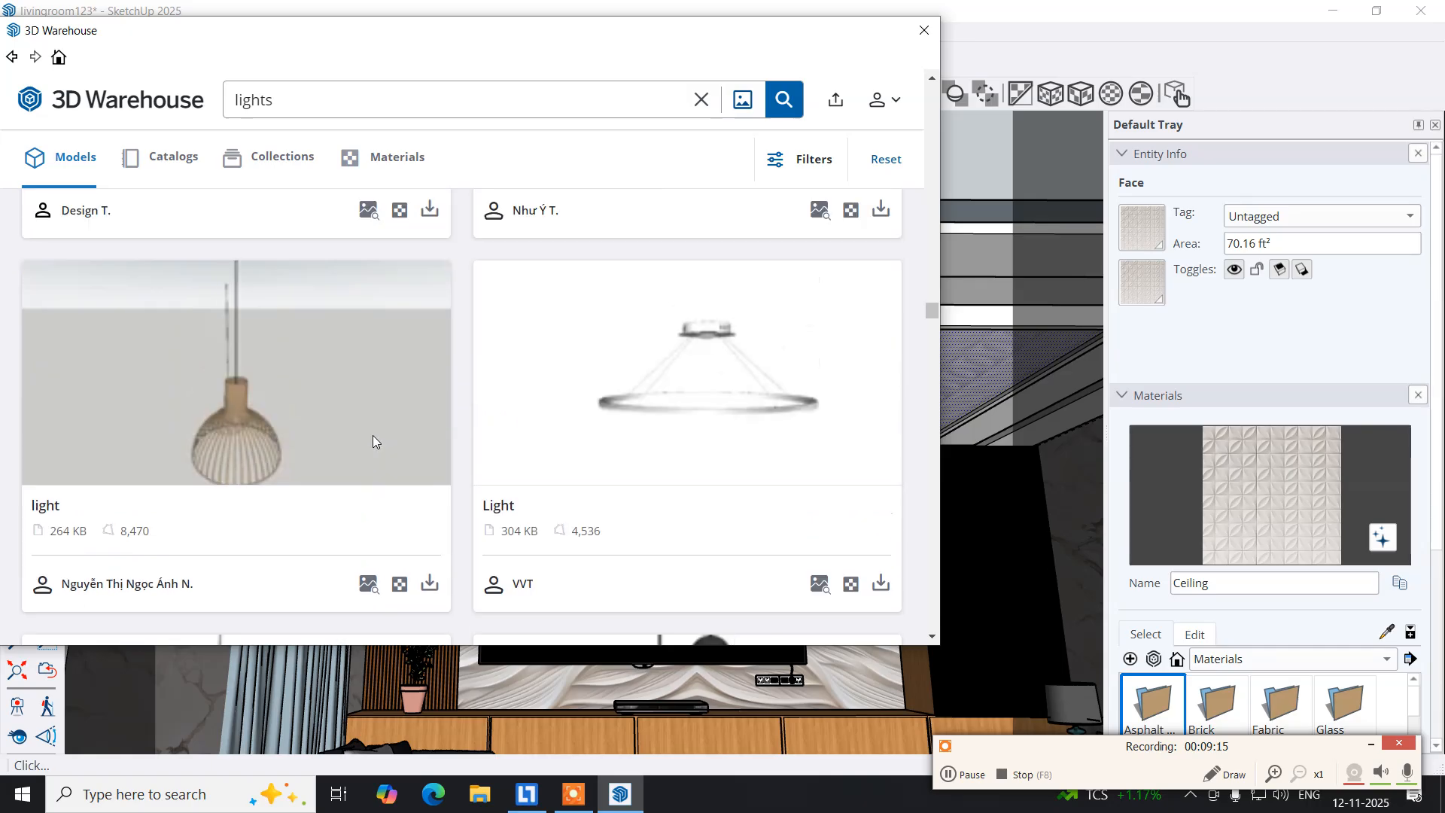
pyautogui.scroll(8, 374, 441)
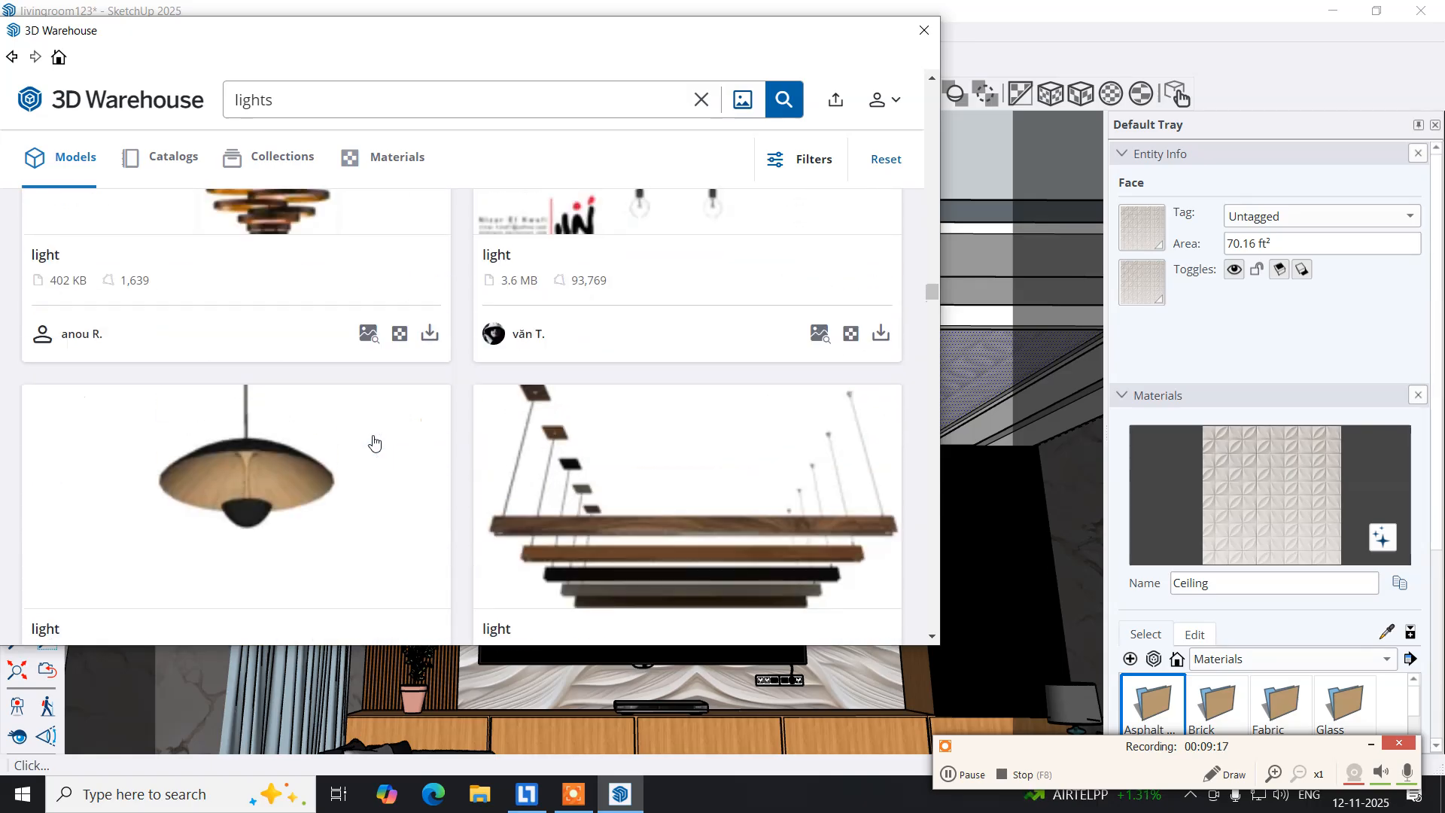
pyautogui.scroll(2, 375, 441)
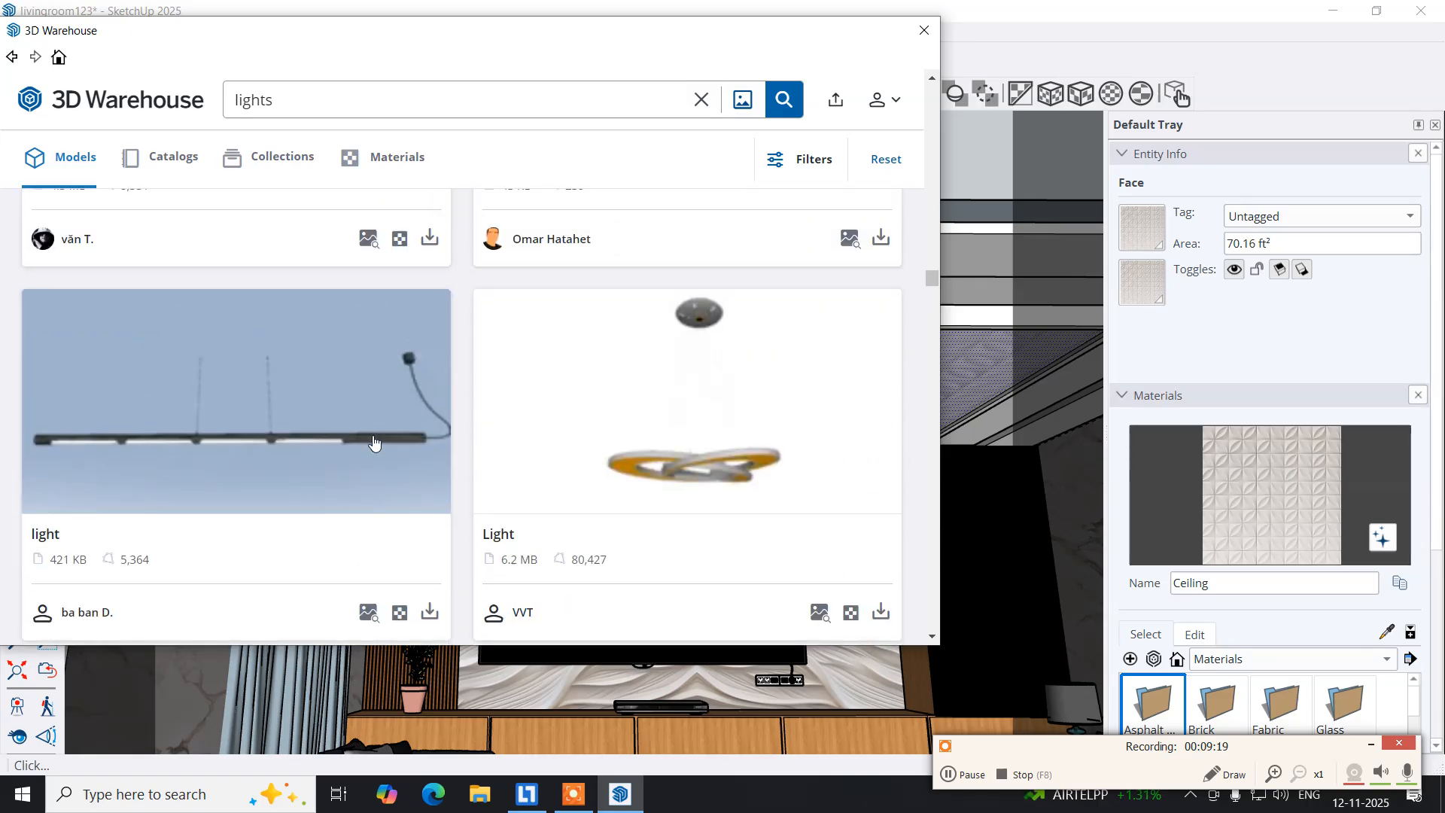
pyautogui.scroll(8, 374, 441)
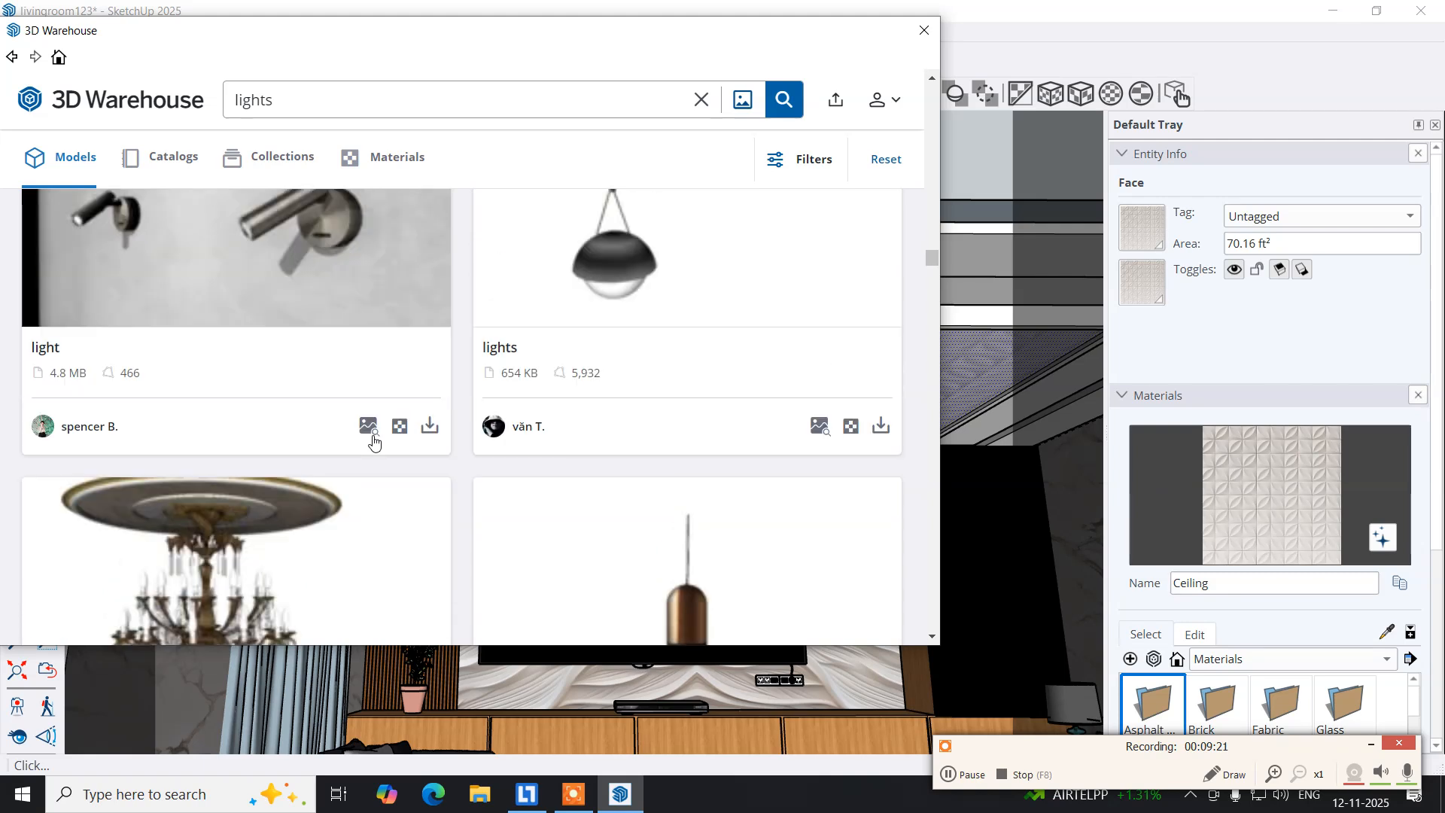
pyautogui.scroll(3, 374, 442)
pyautogui.scroll(6, 374, 442)
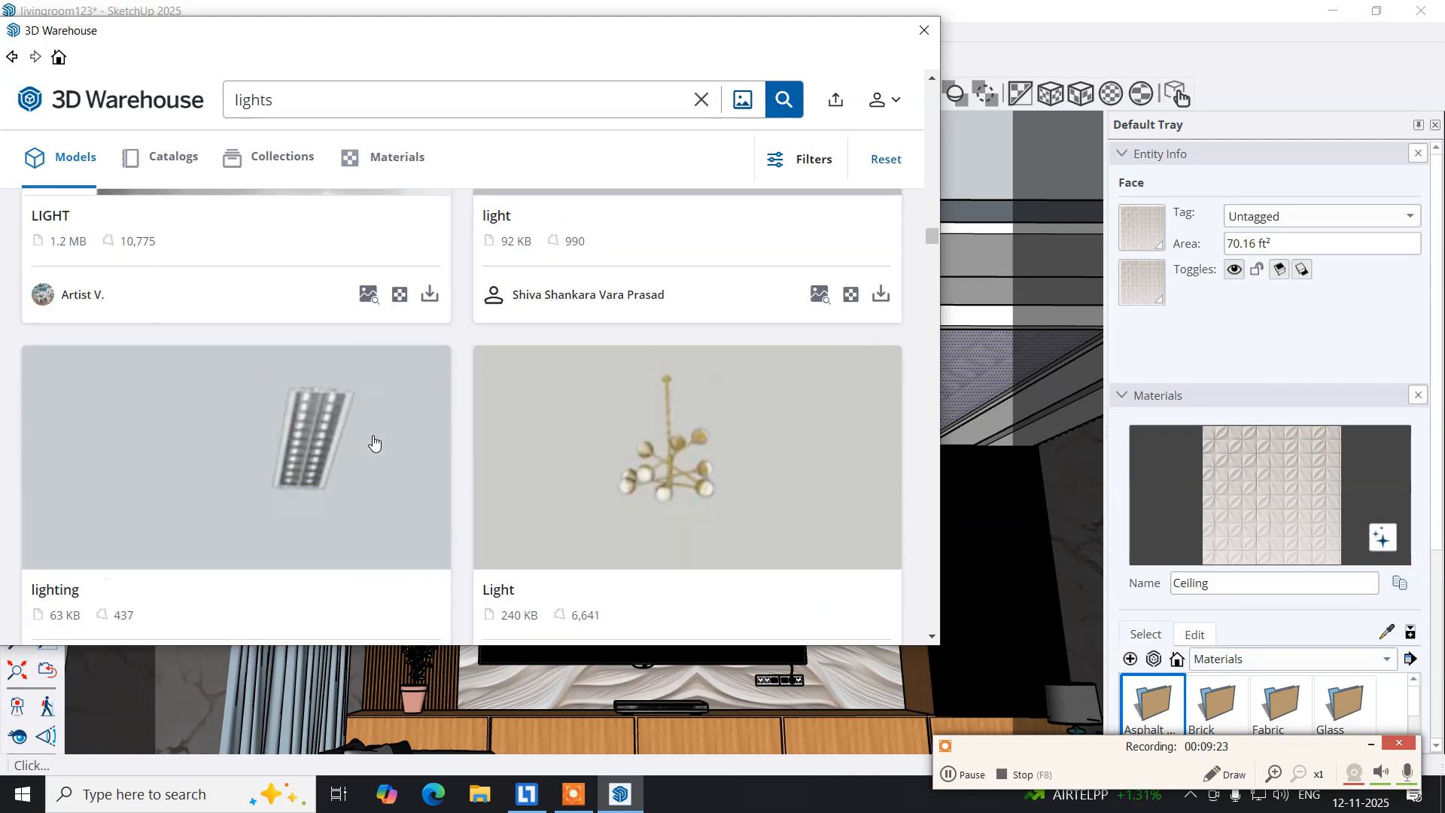
pyautogui.scroll(-3, 374, 441)
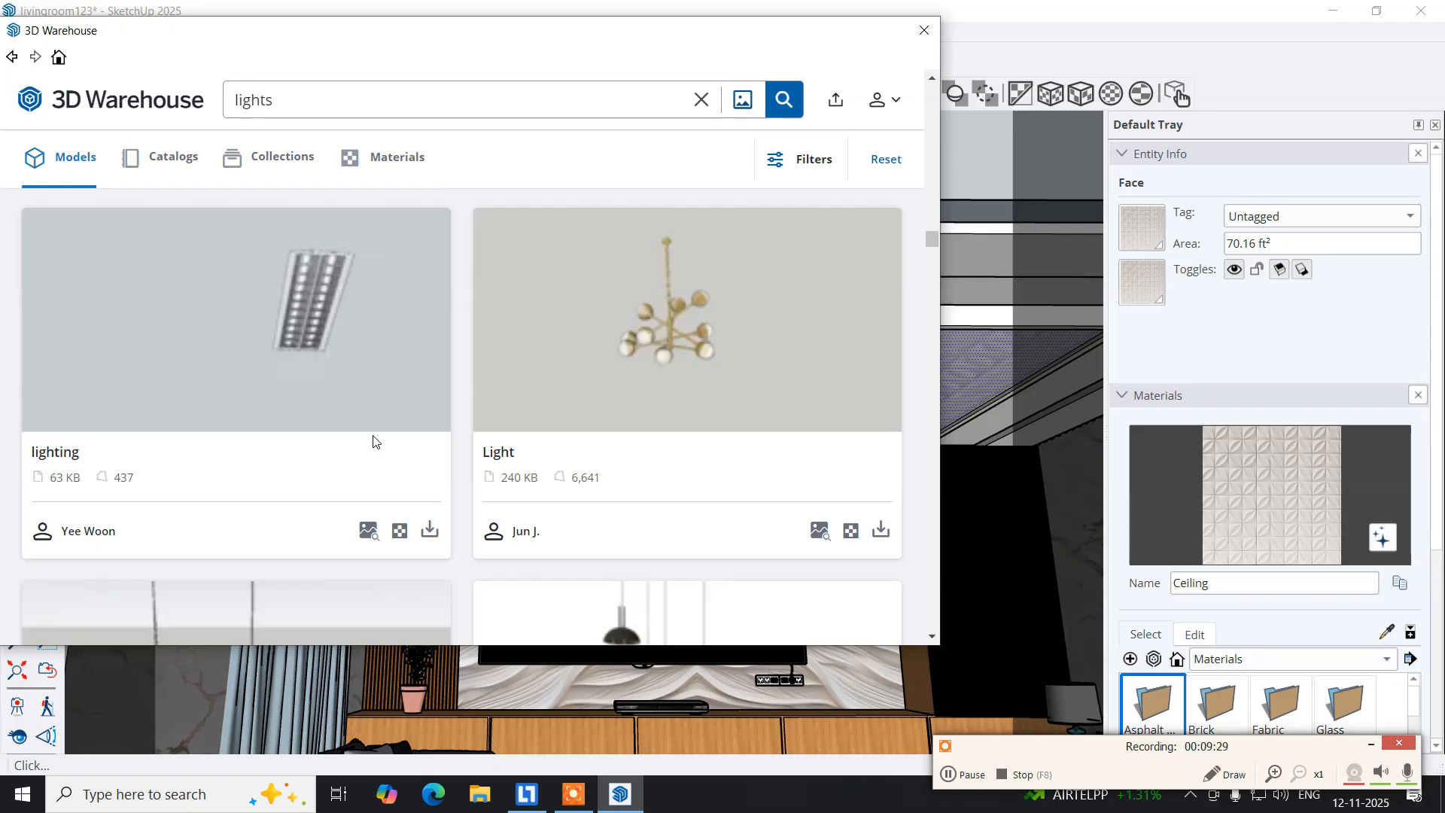
# Open the rectangular twin-tube louvred "lighting" model and download it directly into the living room model.
pyautogui.click(303, 330)
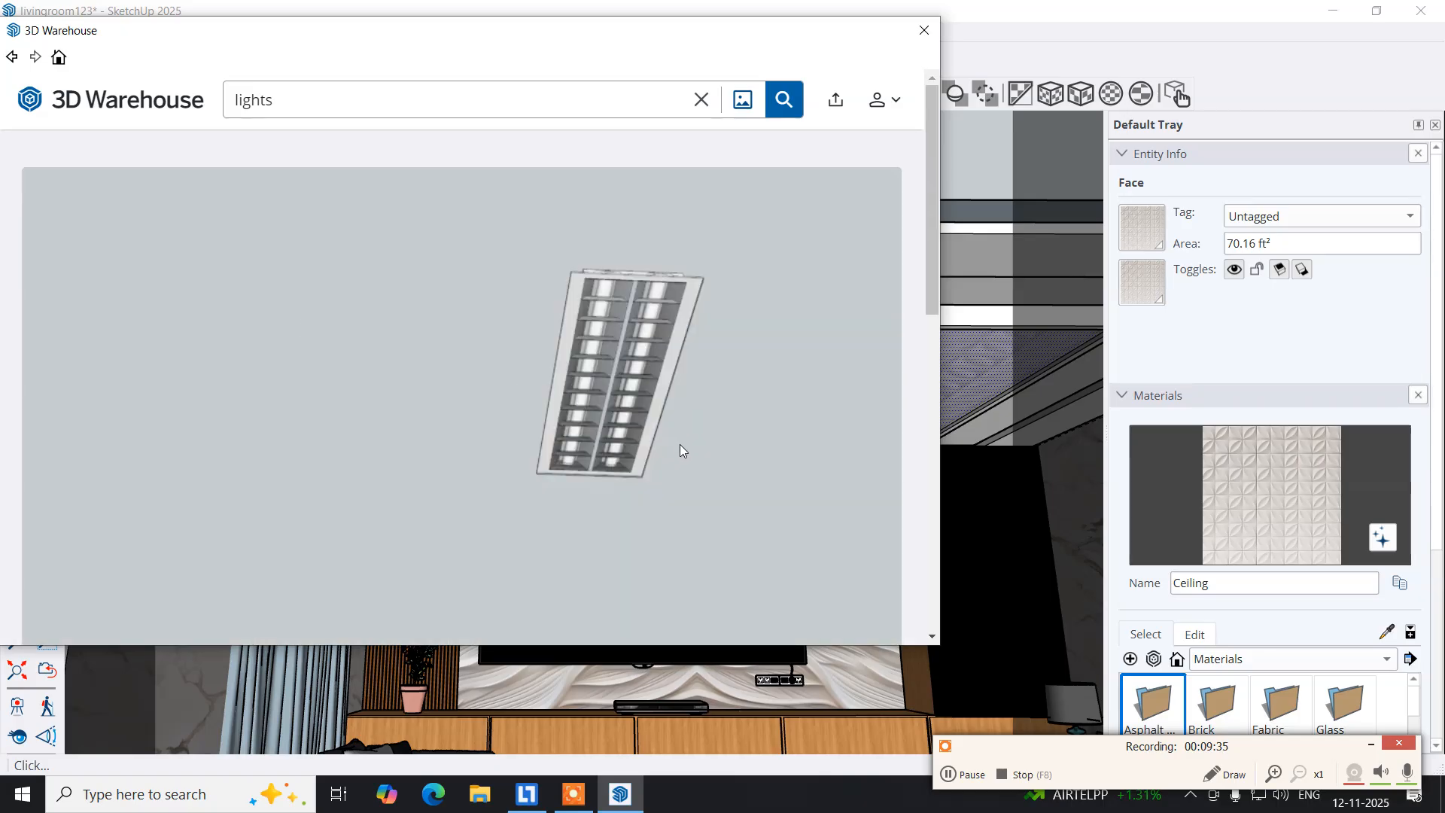
pyautogui.scroll(-4, 679, 446)
pyautogui.click(826, 587)
pyautogui.click(437, 363)
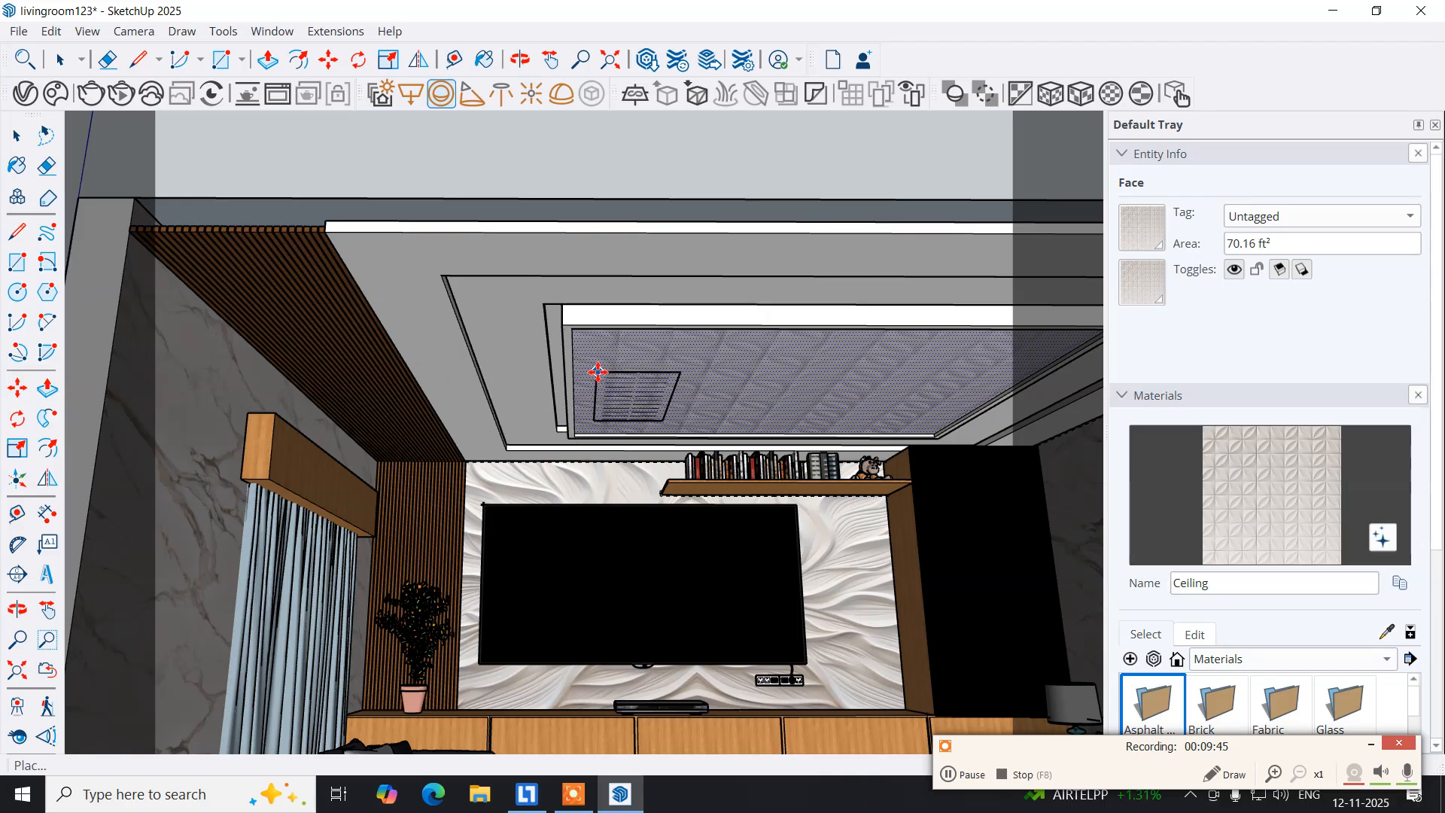
# Place the louvred light on the textured ceiling panel near its TV-wall corner and lower it along the blue axis to hang below the face.
pyautogui.scroll(2, 598, 372)
pyautogui.scroll(2, 598, 371)
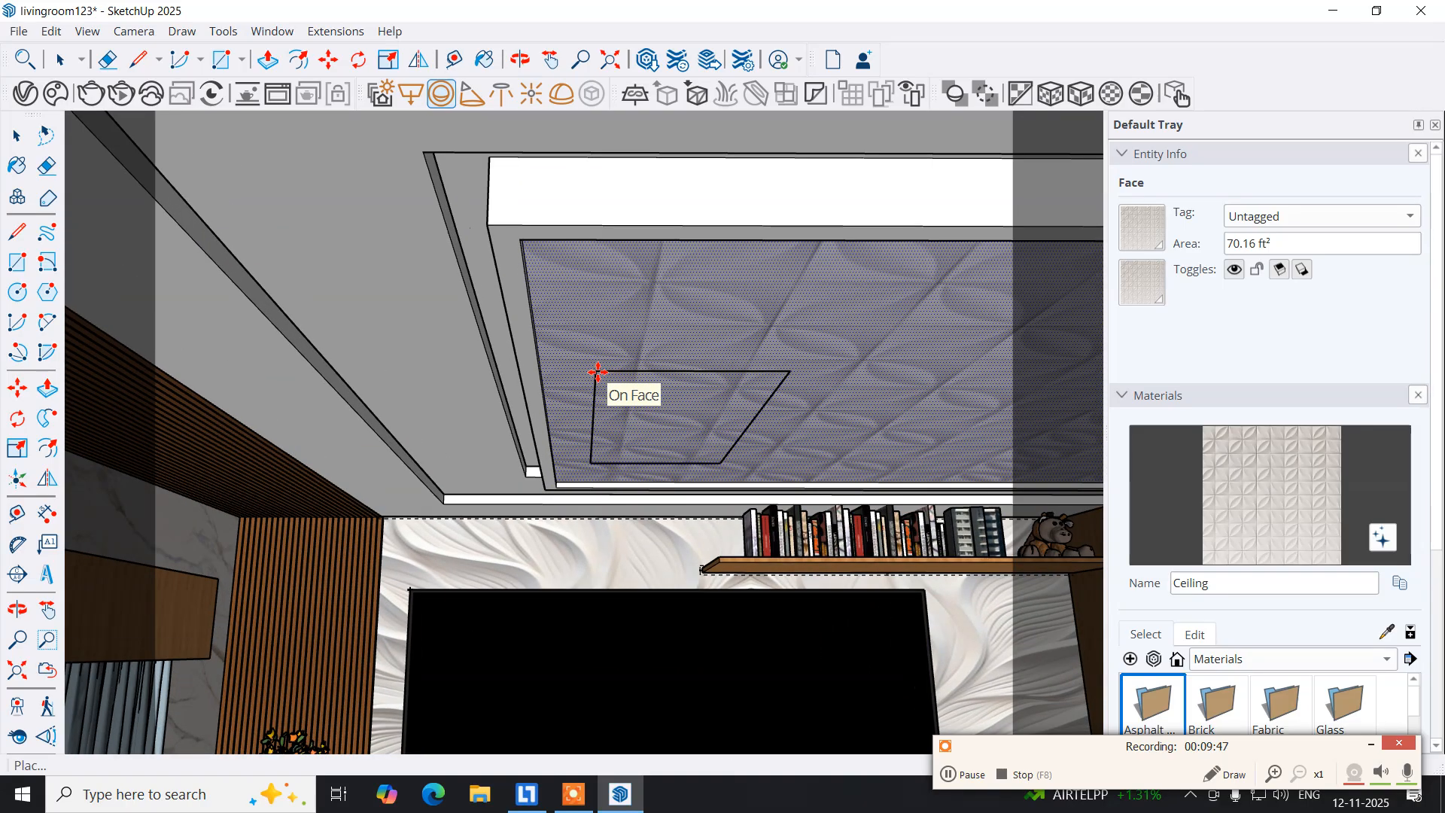
pyautogui.moveTo(599, 372); pyautogui.dragTo(578, 258, button='middle')
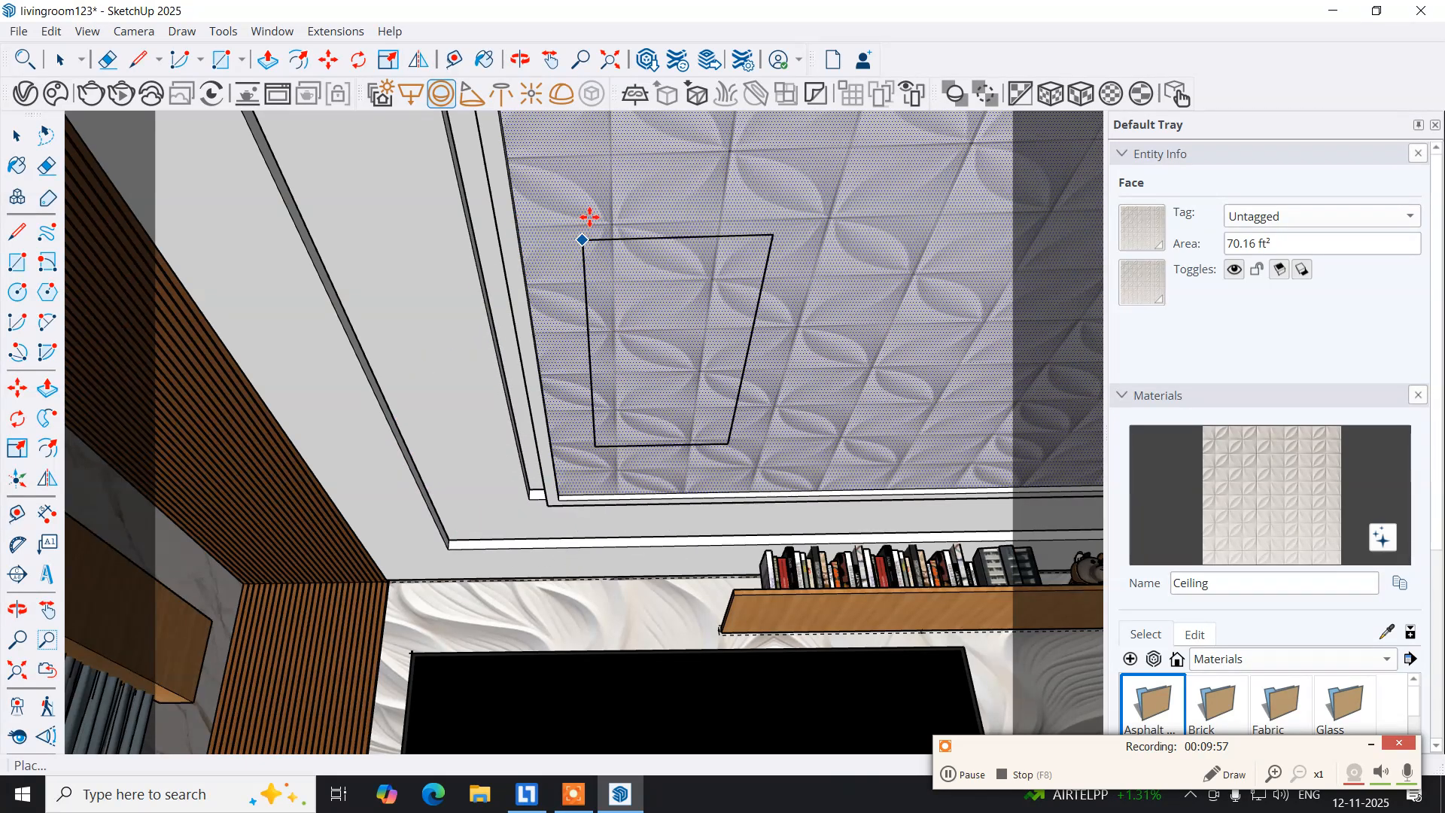
pyautogui.click(579, 172)
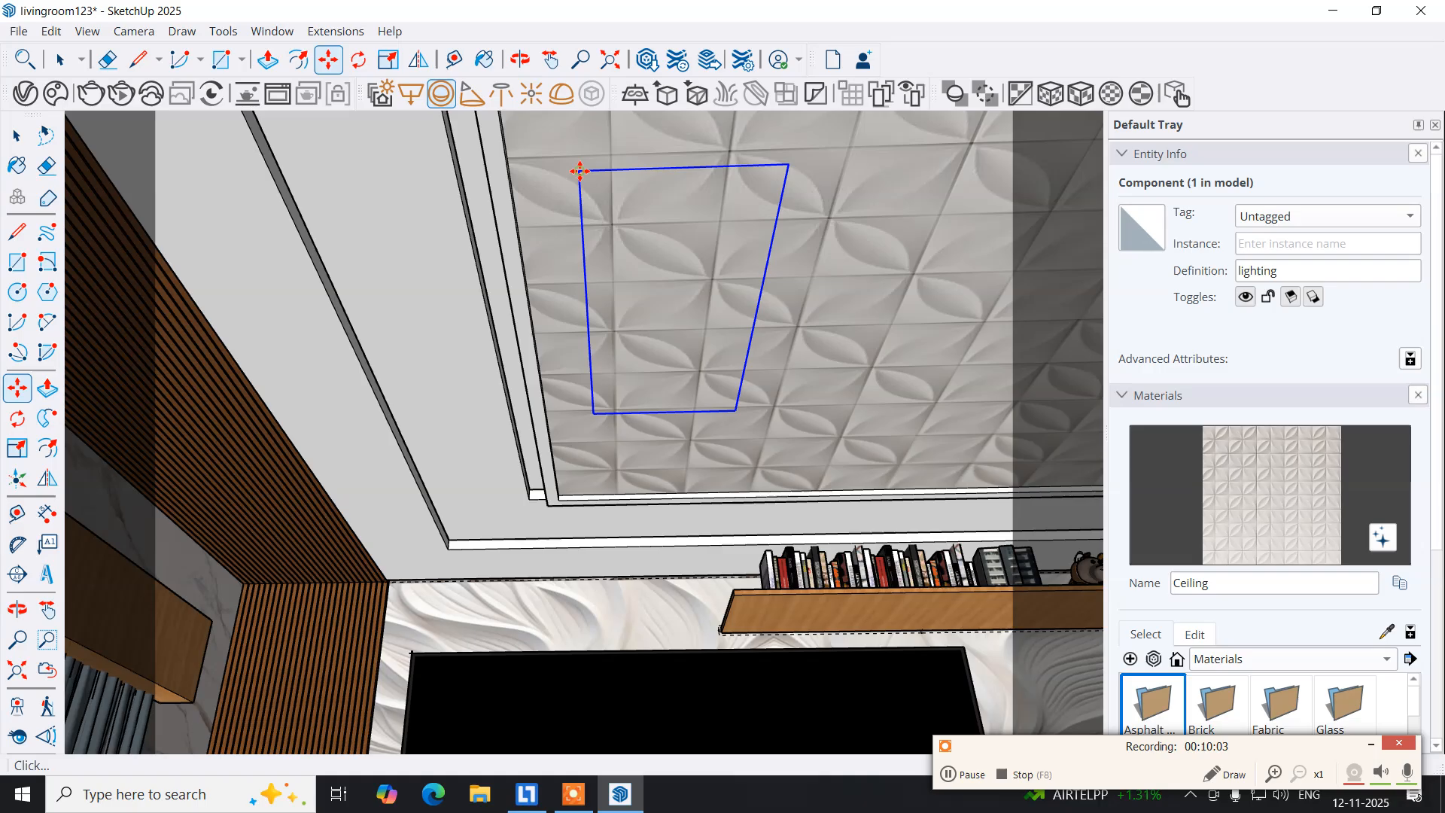
pyautogui.click(579, 172)
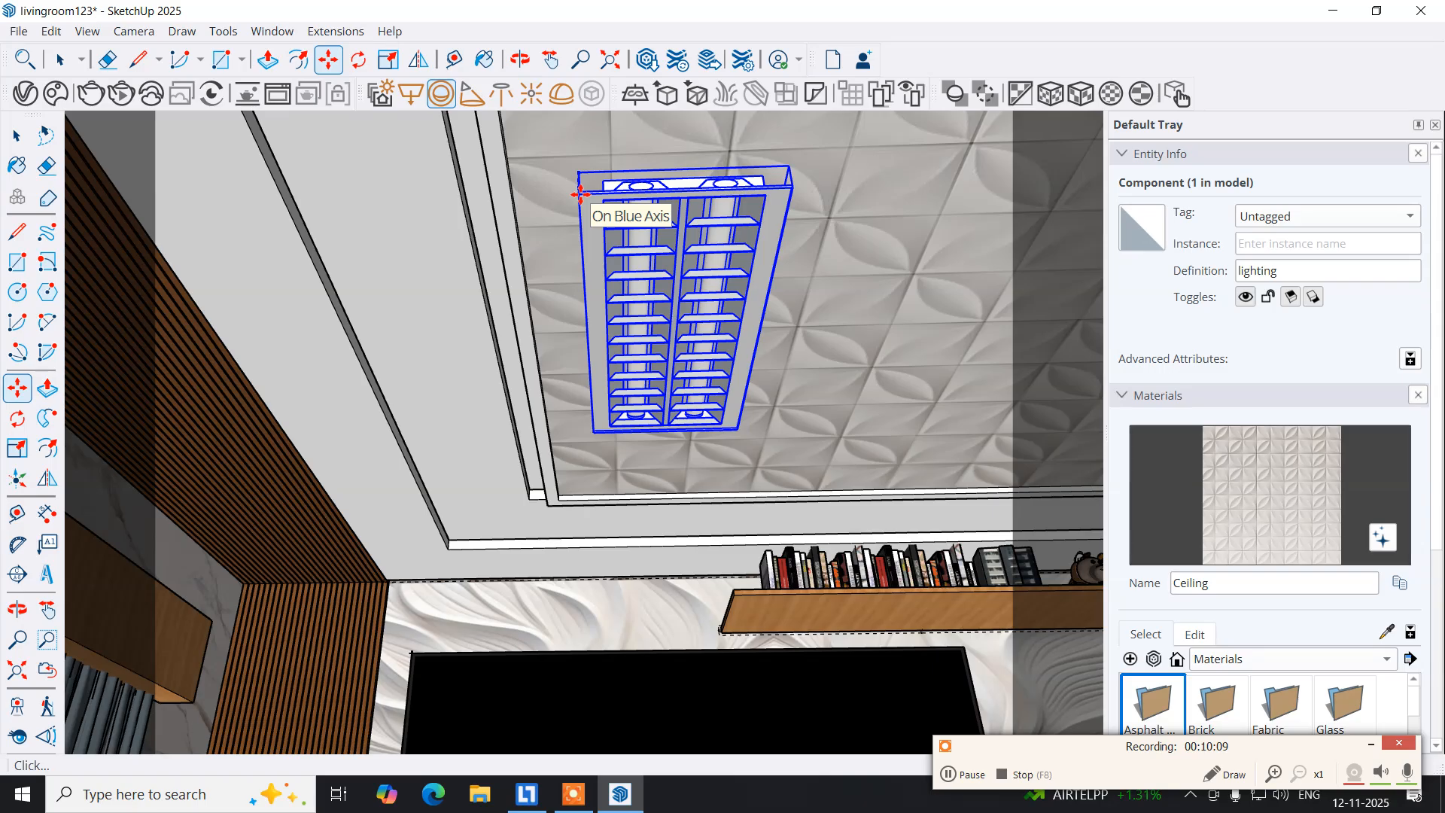
# Scale the louvred ceiling light down uniformly to about half its size, keeping its corner nearest the panel frame fixed.
pyautogui.moveTo(555, 321); pyautogui.dragTo(638, 242, button='middle')
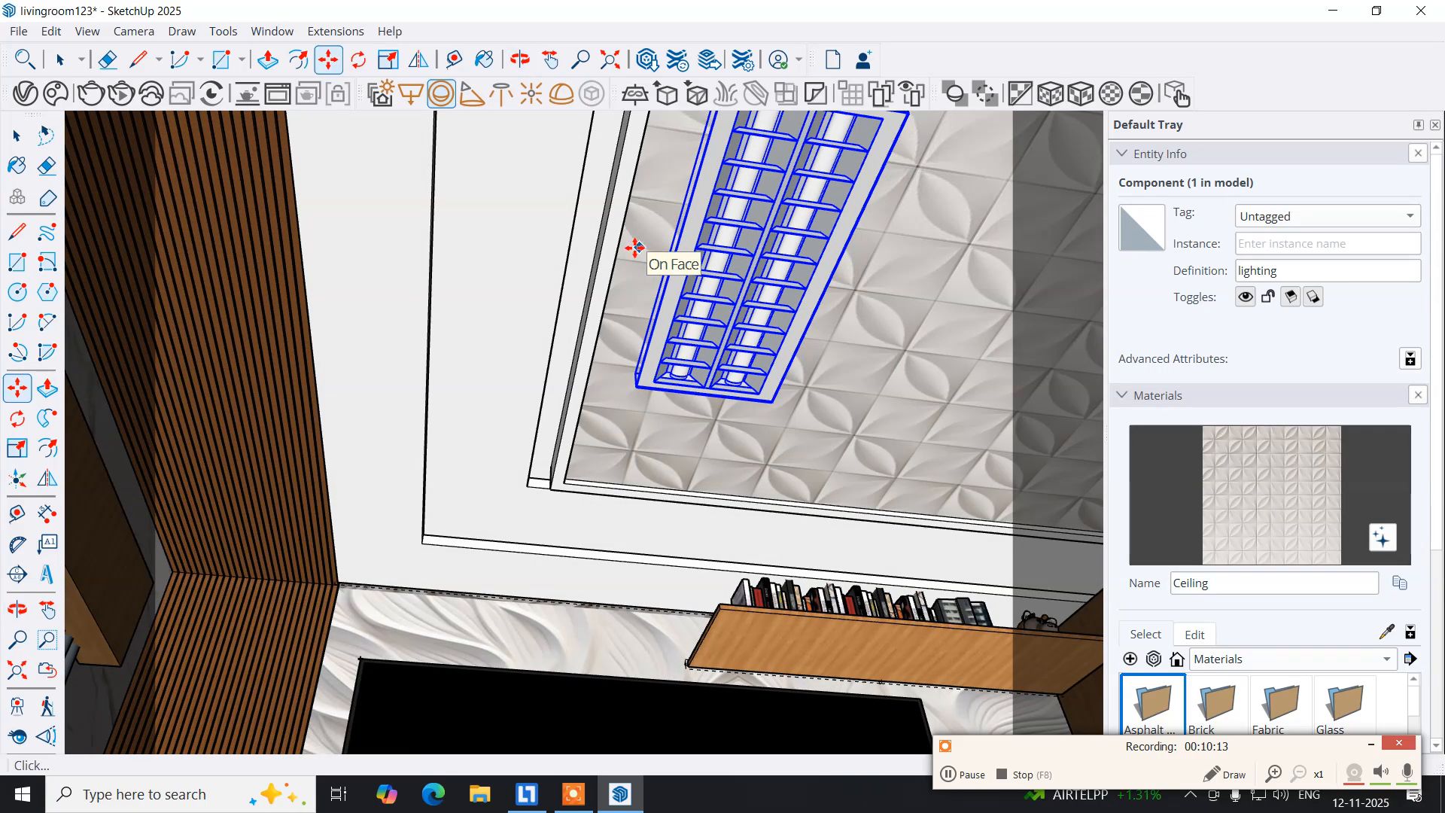
pyautogui.moveTo(821, 324); pyautogui.dragTo(599, 422, button='middle')
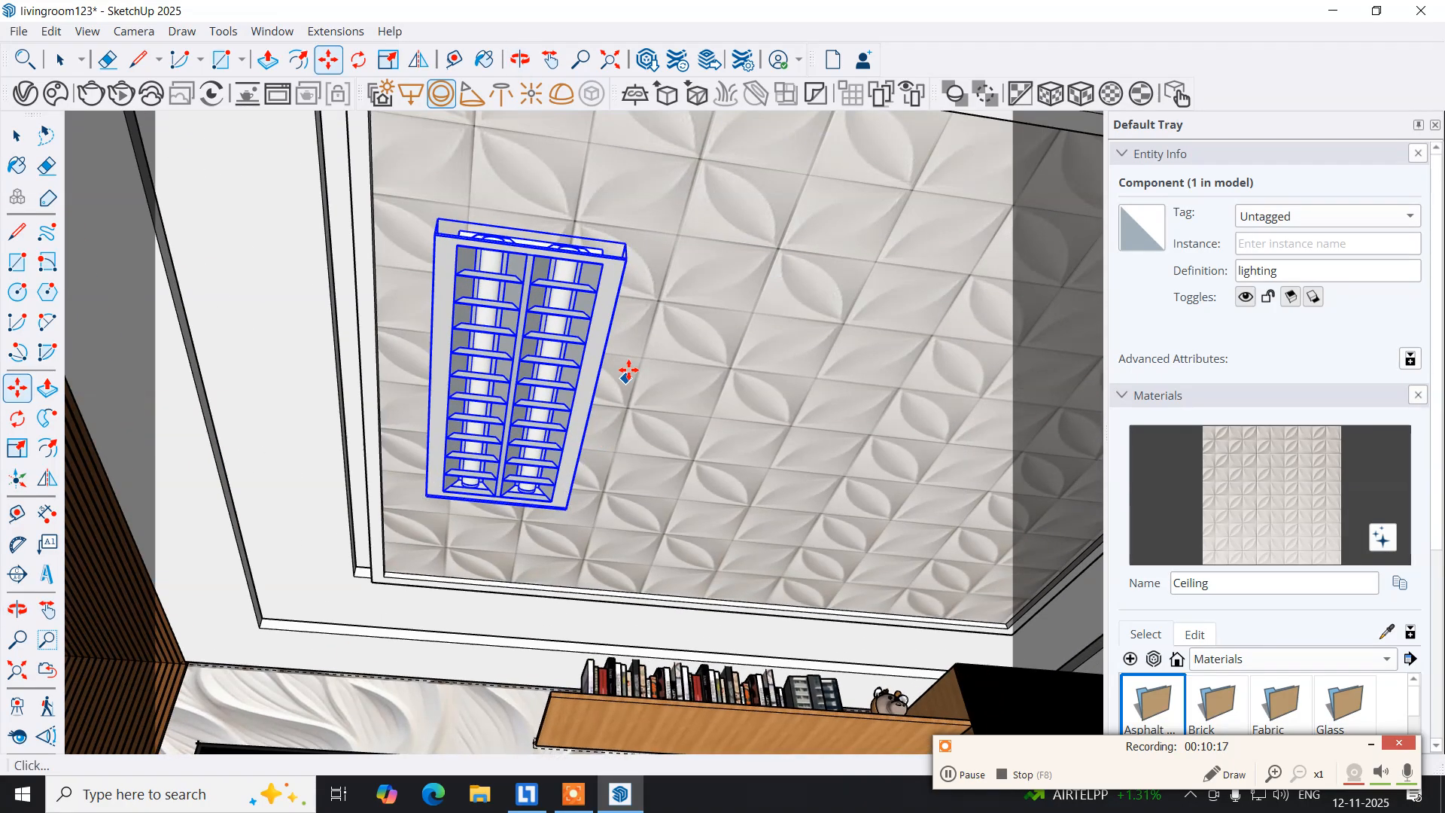
pyautogui.moveTo(645, 324); pyautogui.dragTo(622, 265, button='middle')
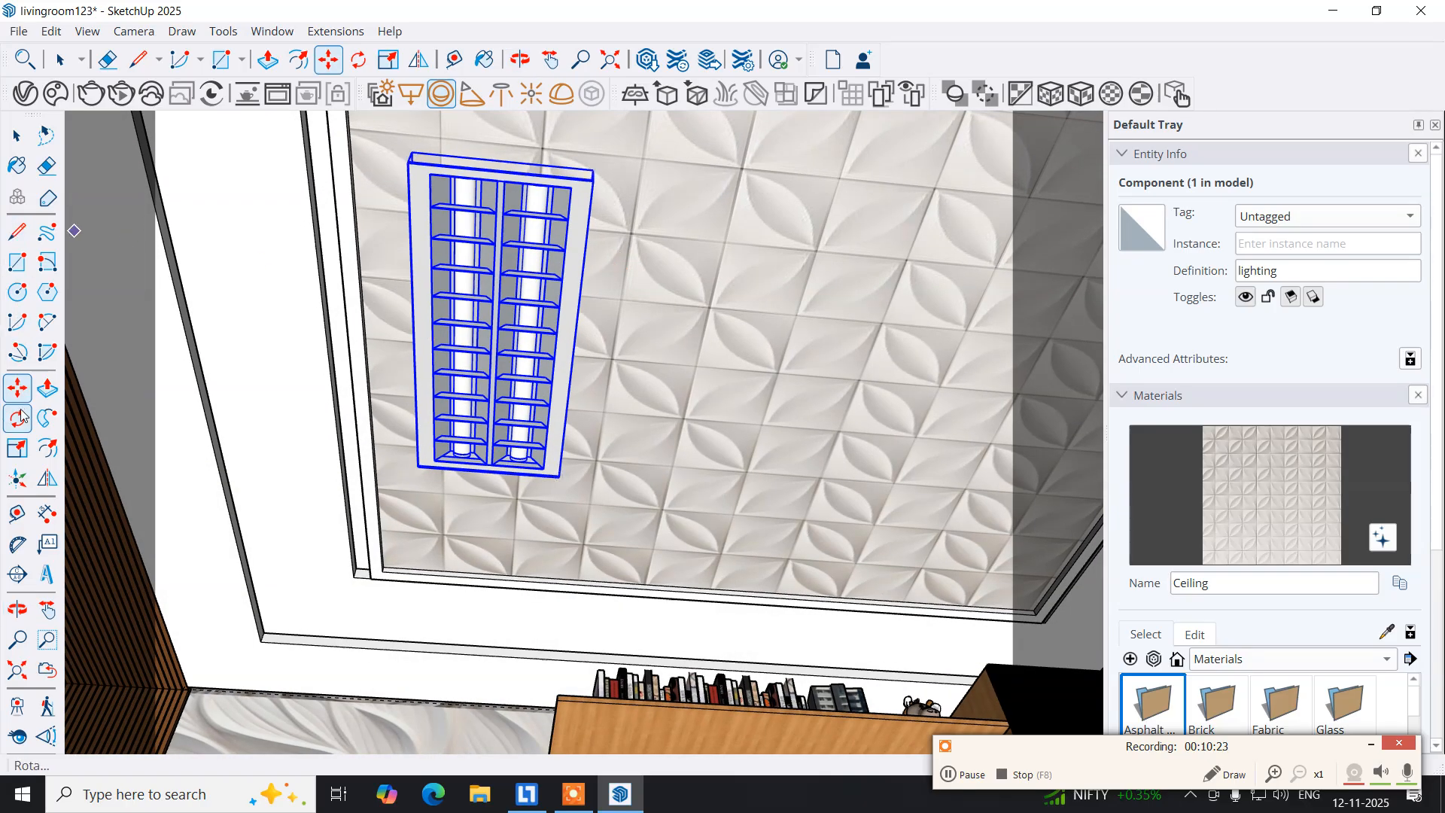
pyautogui.click(18, 450)
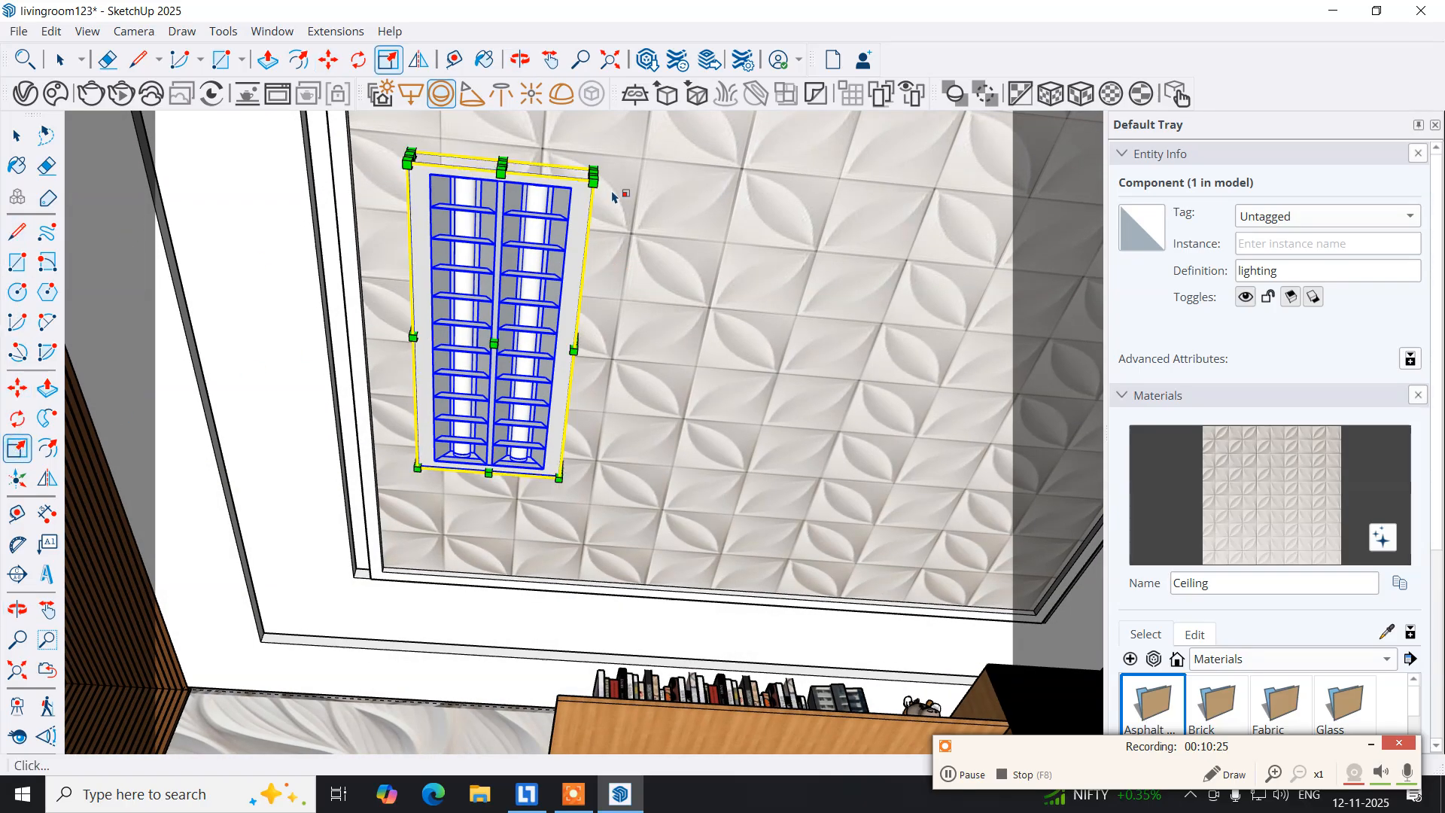
pyautogui.moveTo(603, 179); pyautogui.dragTo(508, 332)
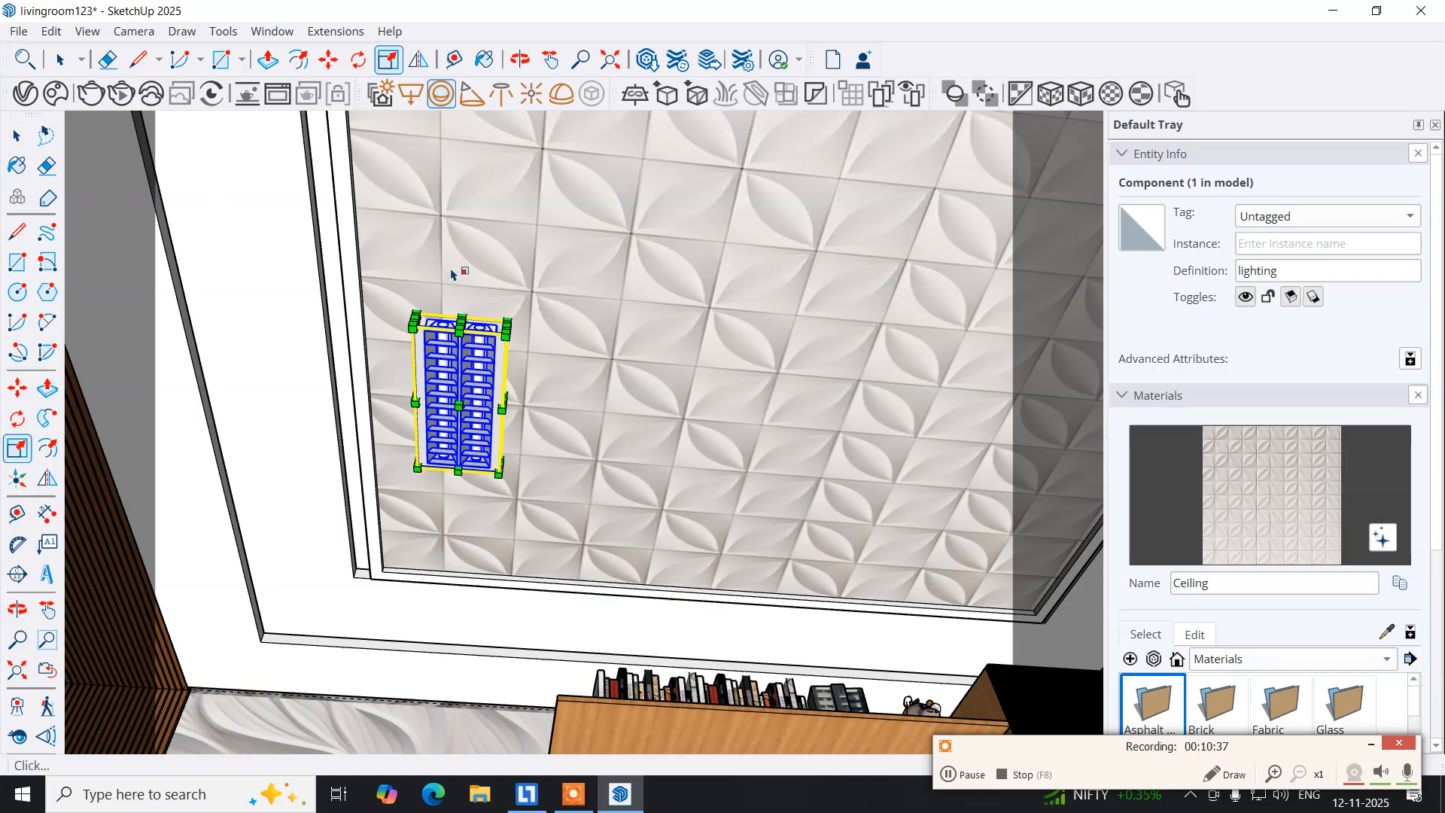
# Scale the louvred light along its vertical direction to make the housing slightly shallower.
pyautogui.scroll(3, 452, 339)
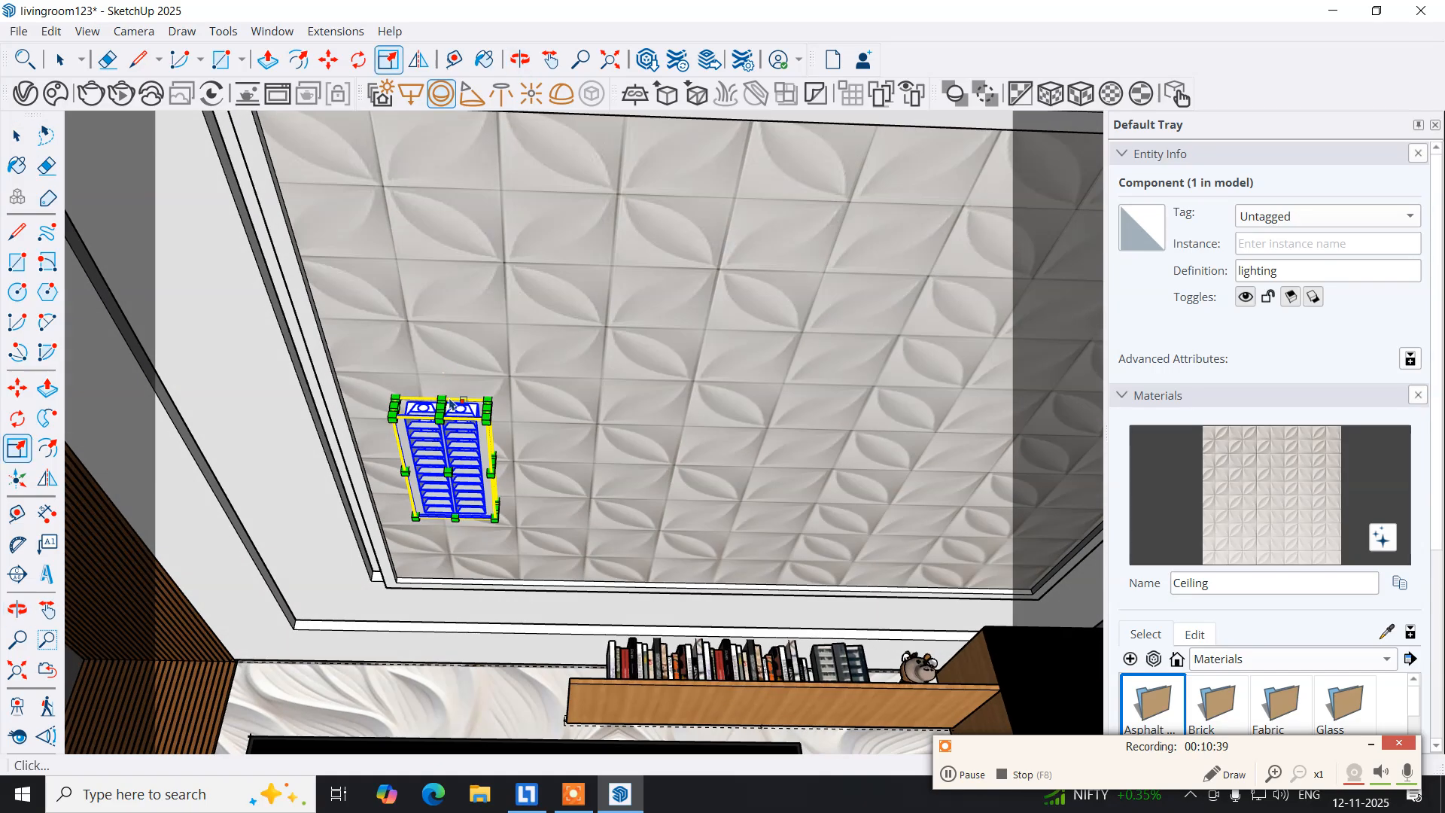
pyautogui.scroll(3, 449, 422)
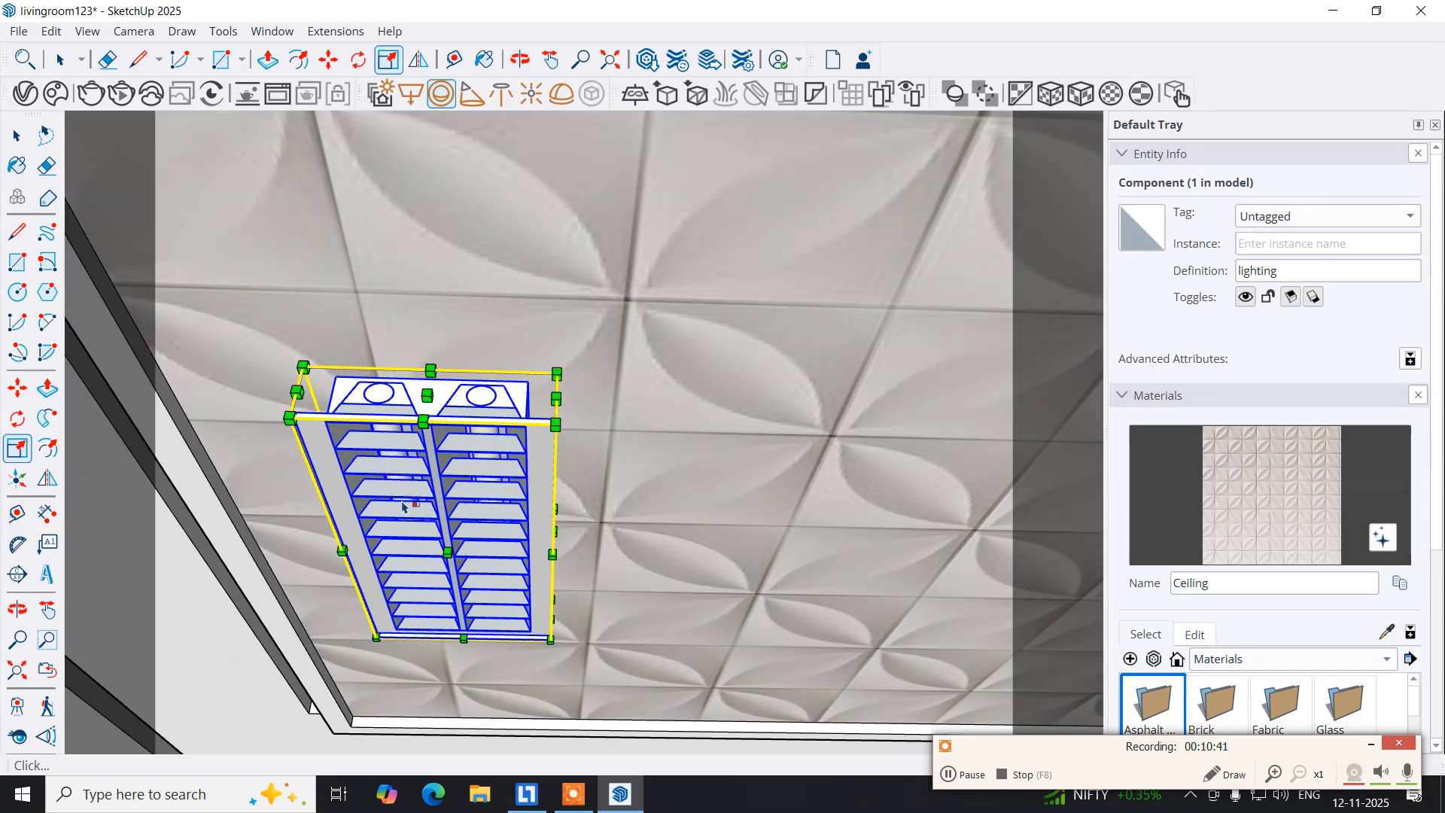
pyautogui.moveTo(446, 551); pyautogui.dragTo(445, 531)
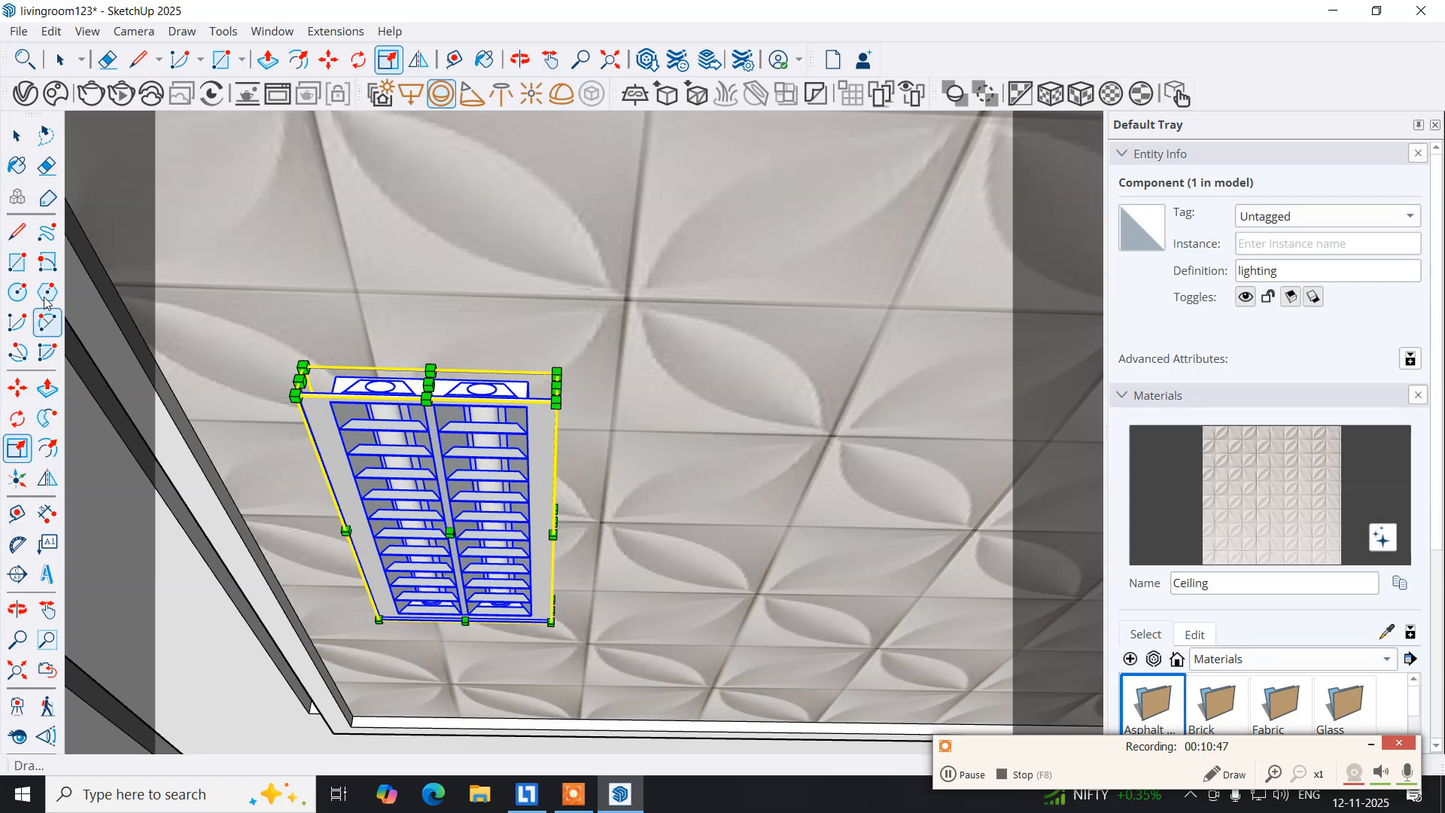
pyautogui.click(16, 137)
pyautogui.click(15, 140)
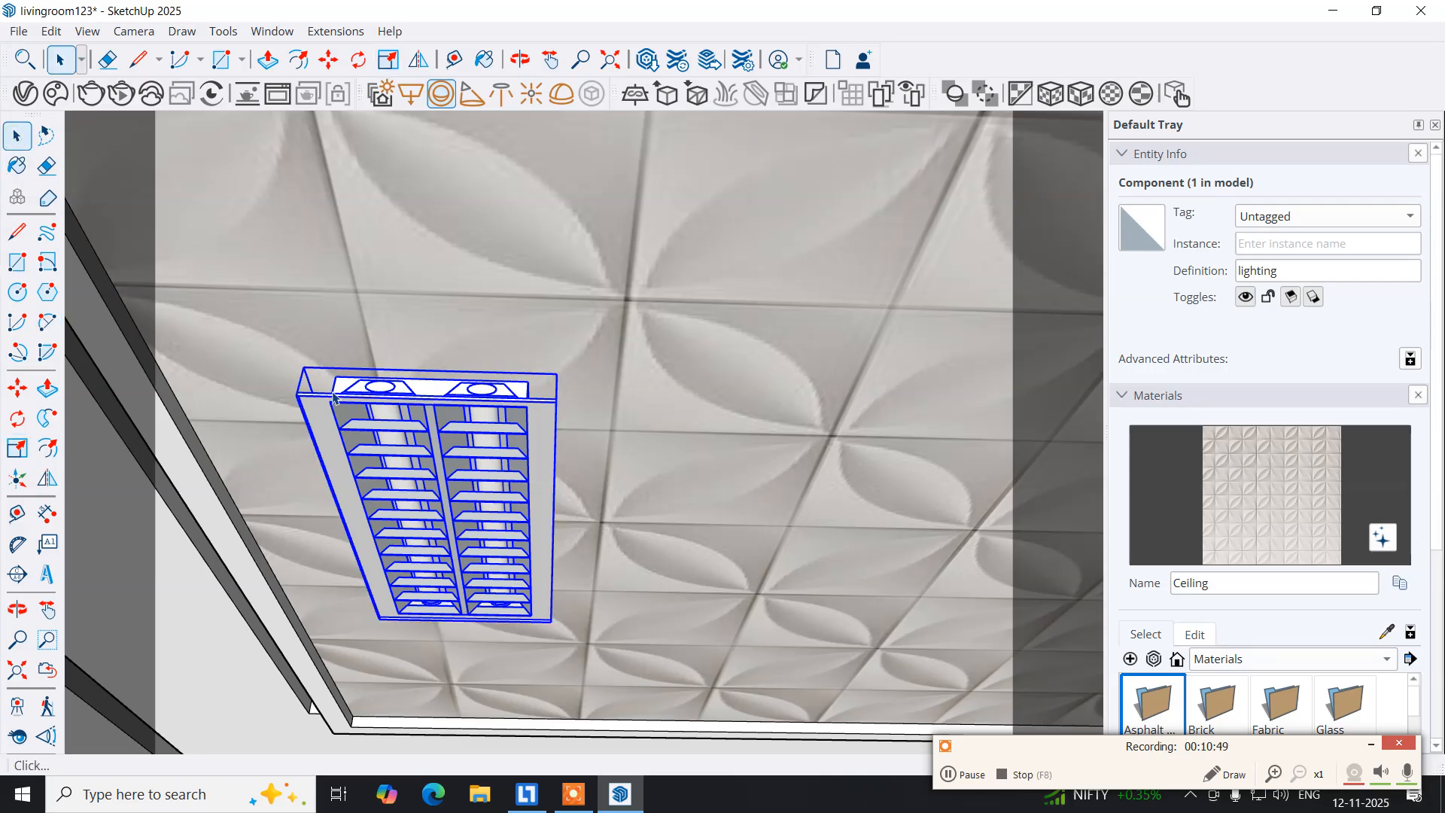
# Raise the louvred light along the blue axis so its housing sinks partly into the textured ceiling panel.
pyautogui.scroll(-4, 439, 449)
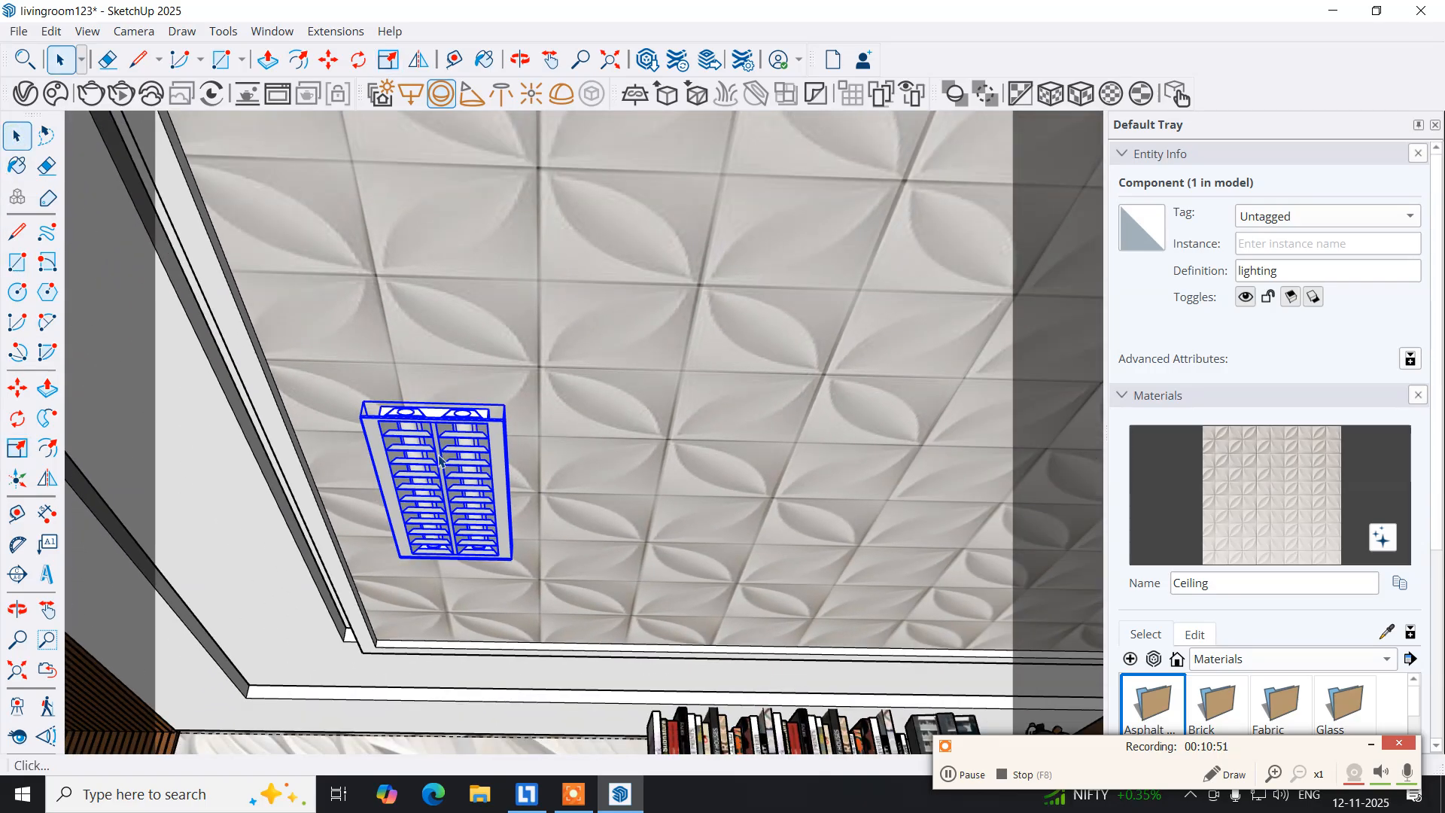
pyautogui.moveTo(445, 514); pyautogui.dragTo(452, 269, button='middle')
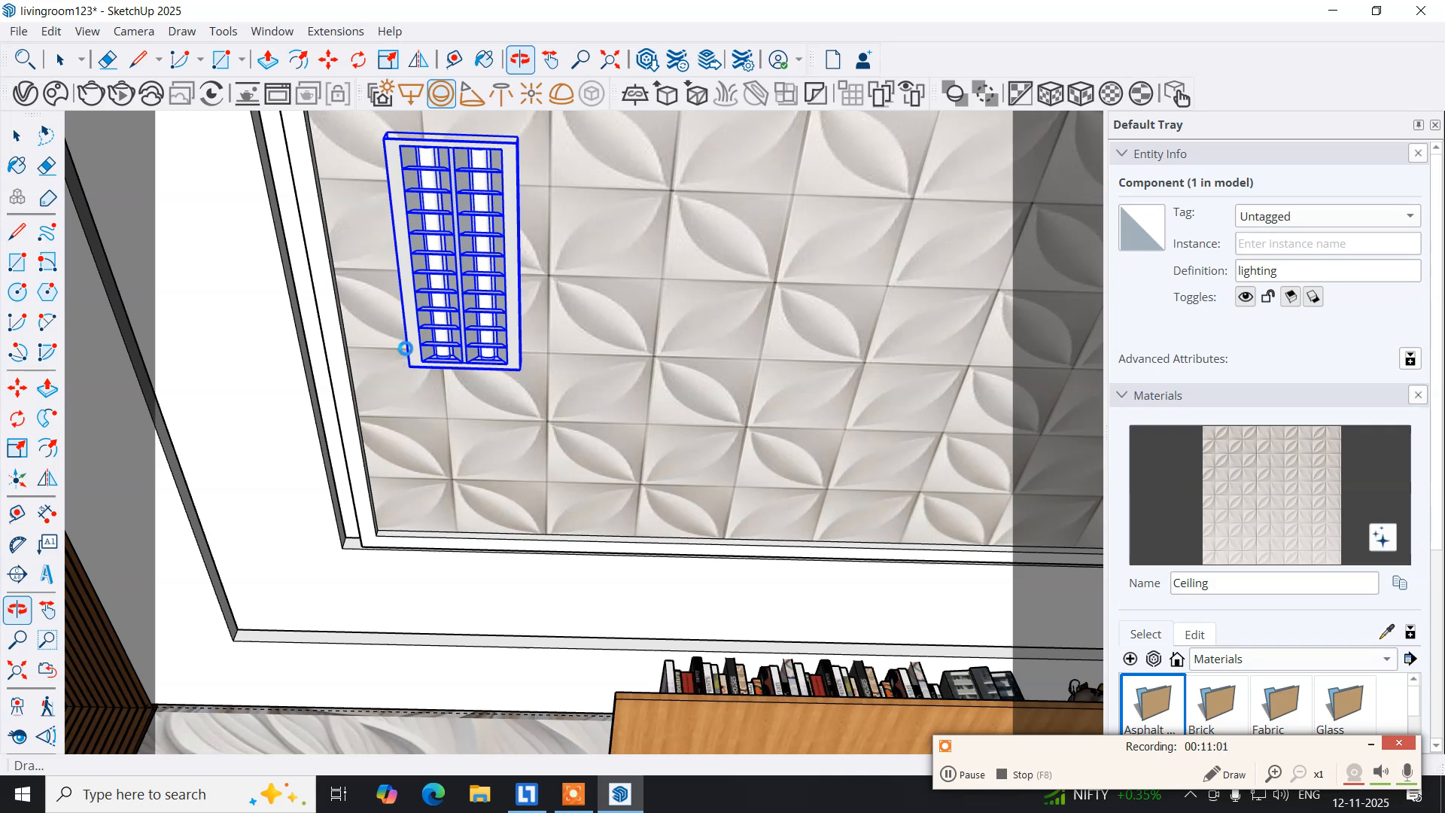
pyautogui.moveTo(408, 344); pyautogui.dragTo(409, 417, button='middle')
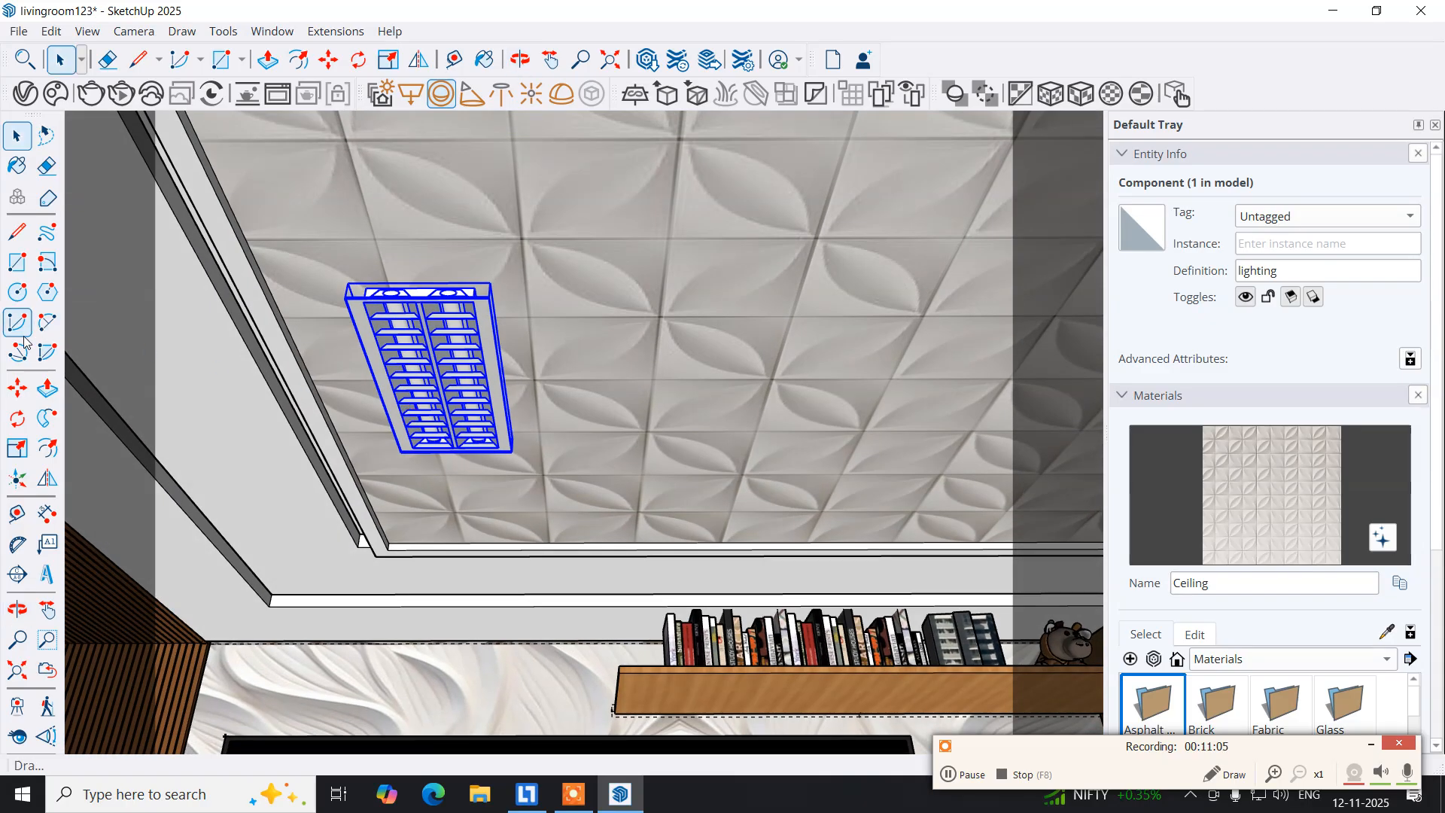
pyautogui.click(17, 389)
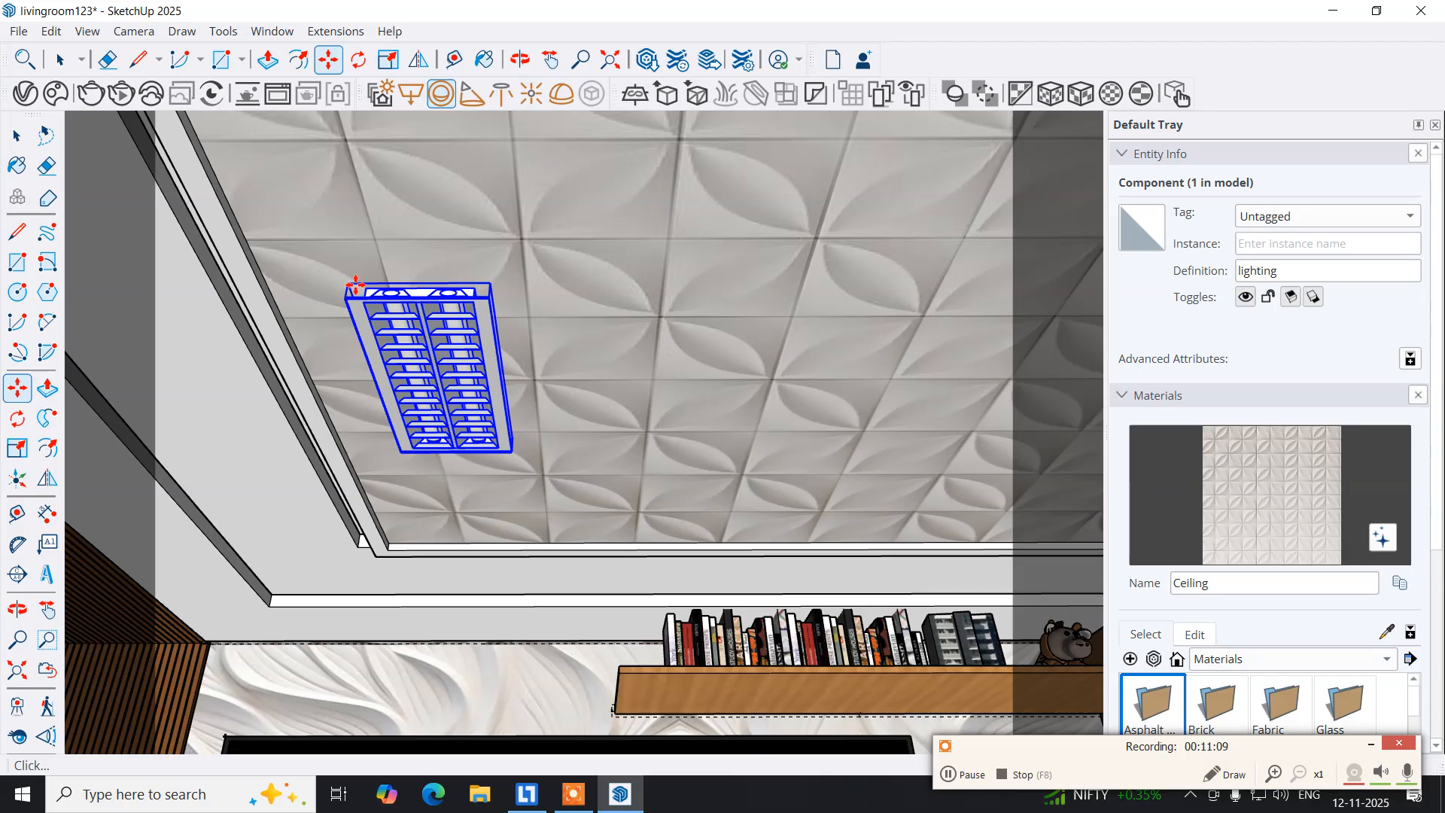
pyautogui.click(354, 286)
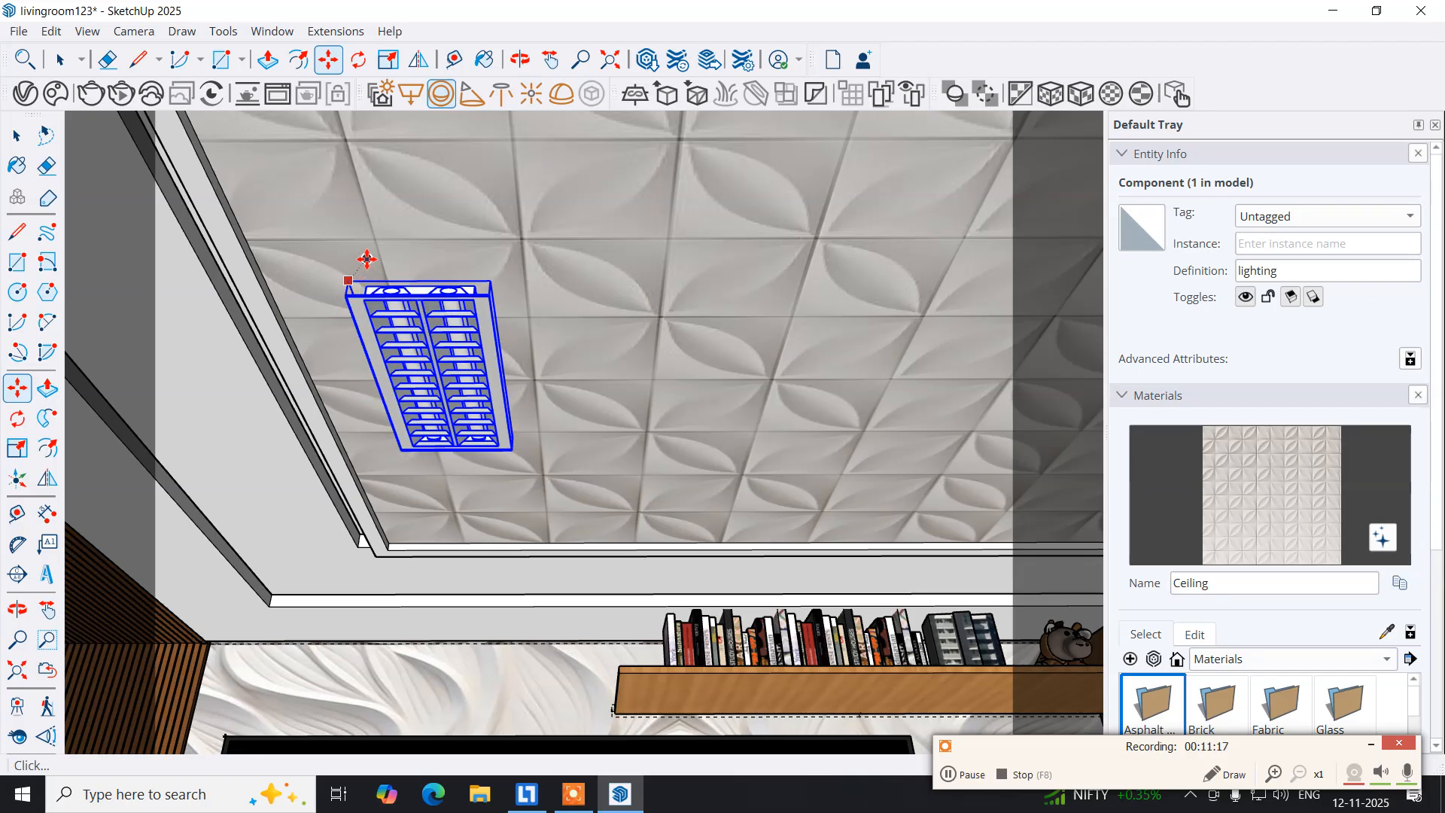
pyautogui.scroll(3, 366, 258)
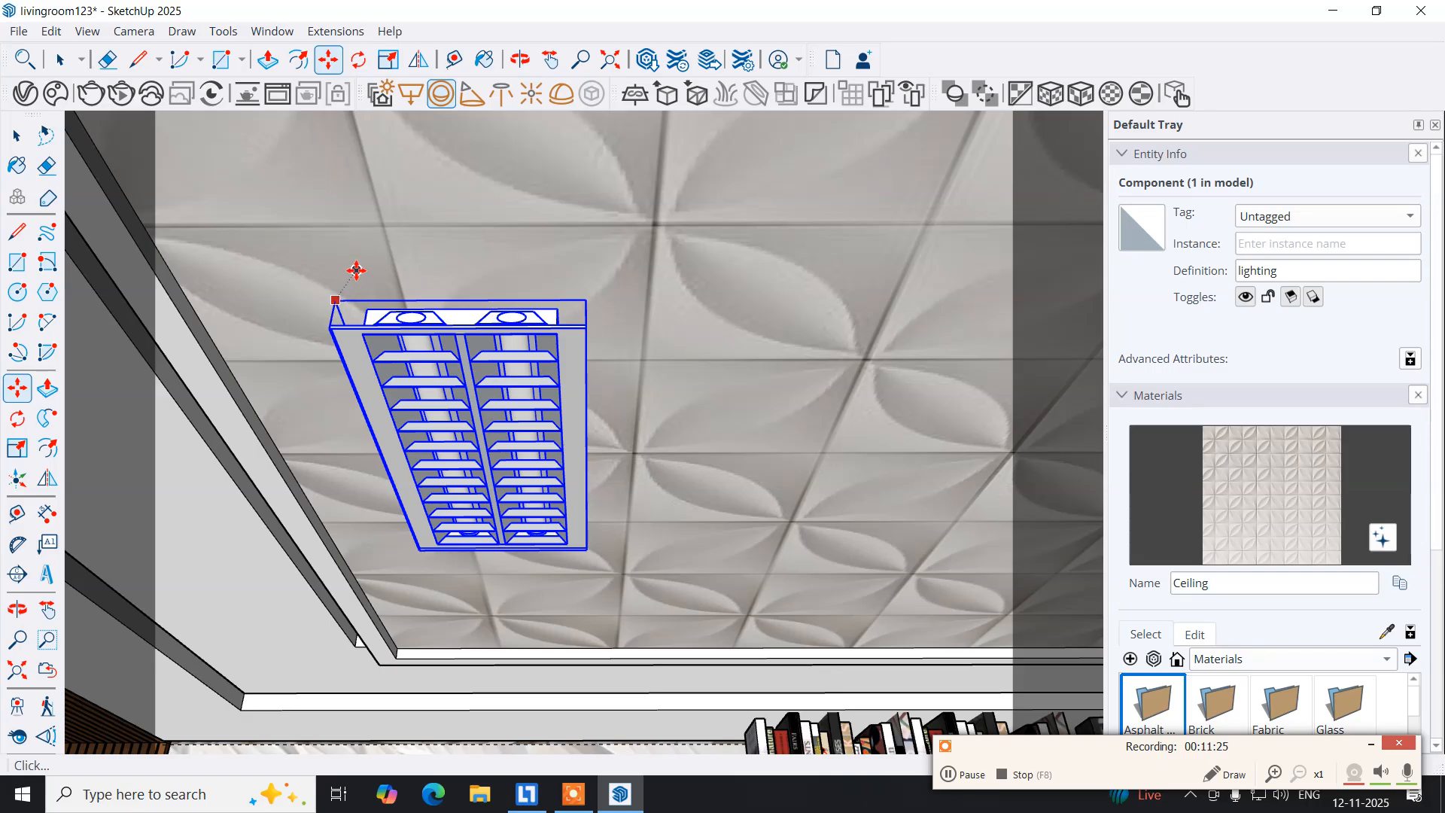
pyautogui.press('o')
pyautogui.moveTo(300, 313); pyautogui.dragTo(370, 490)
pyautogui.press('m')
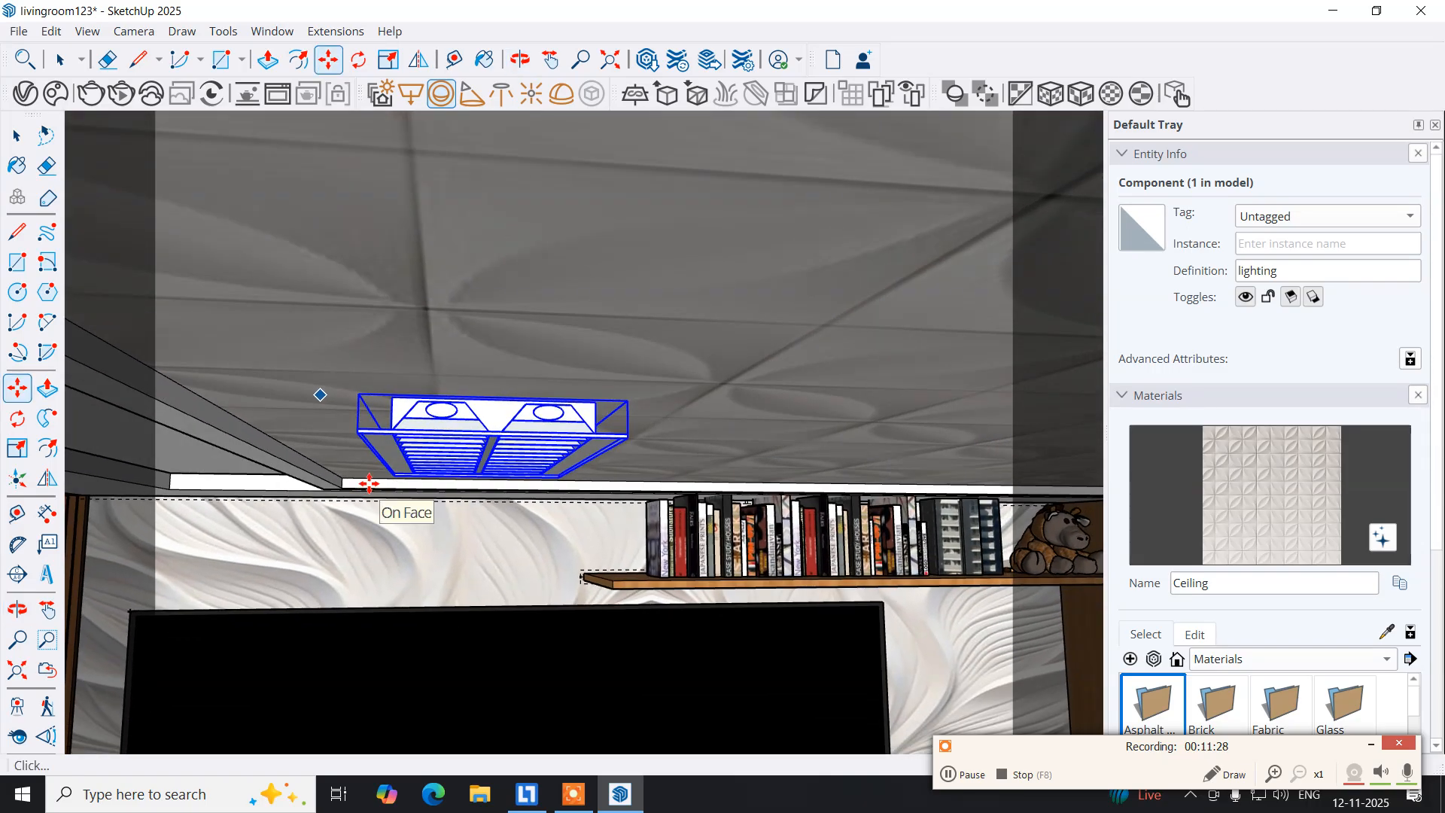
pyautogui.click(359, 430)
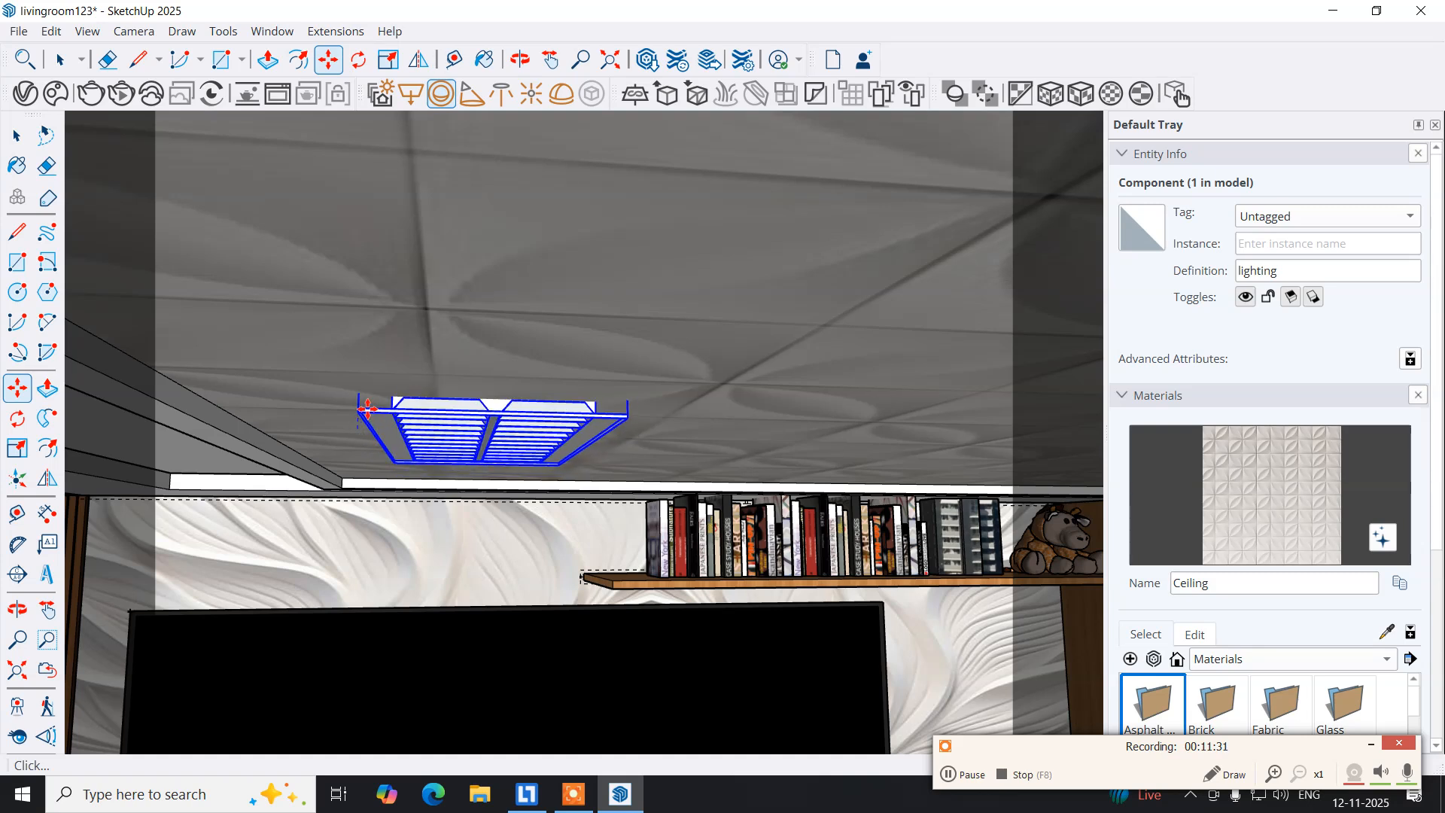
pyautogui.click(368, 405)
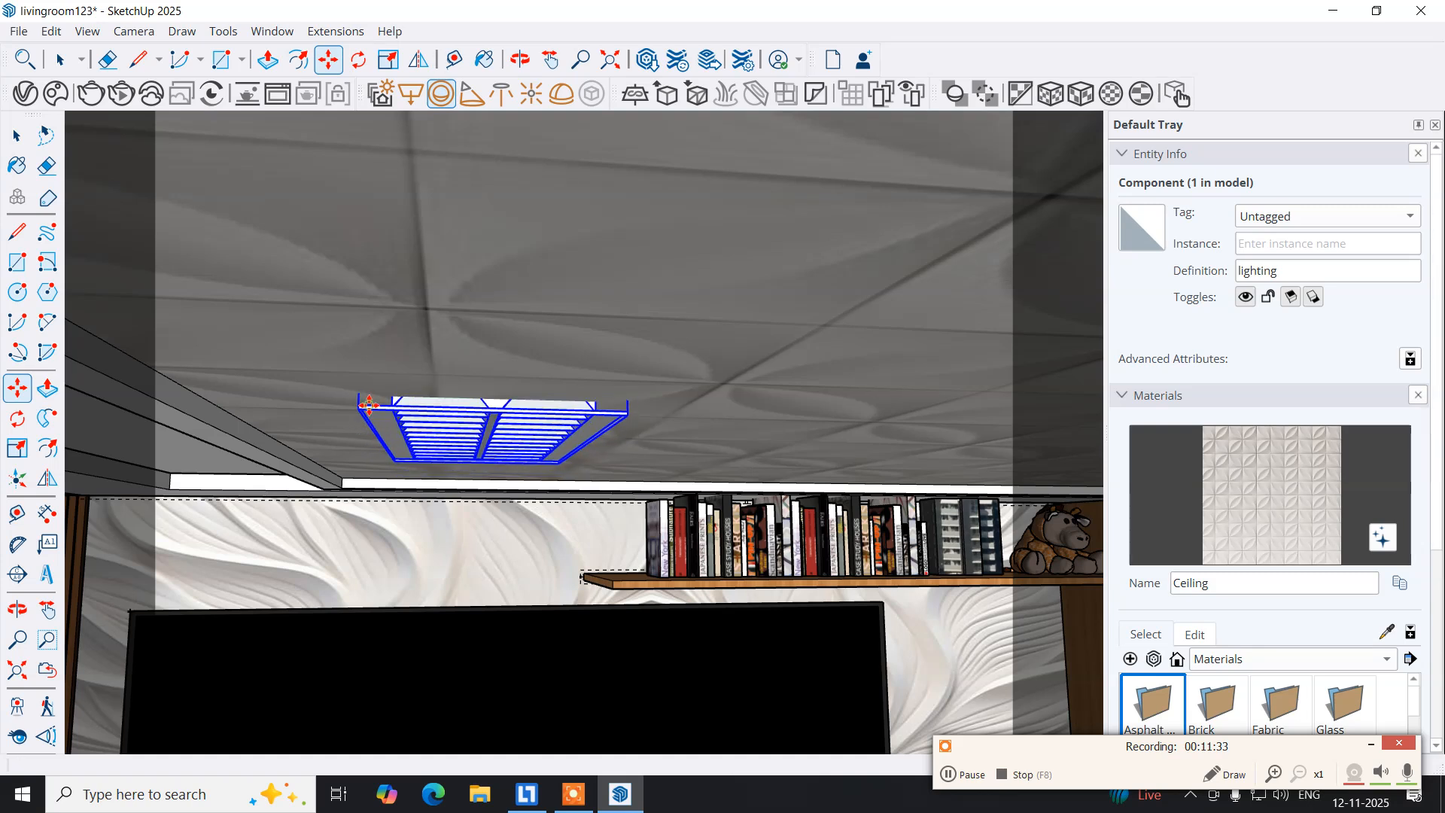
# Lower the louvred light along the blue axis until its housing hangs fully below the ceiling with its top against the face.
pyautogui.moveTo(336, 454)
pyautogui.mouseDown(button='middle')
pyautogui.moveTo(339, 332)
pyautogui.moveTo(324, 428)
pyautogui.mouseUp(button='middle')
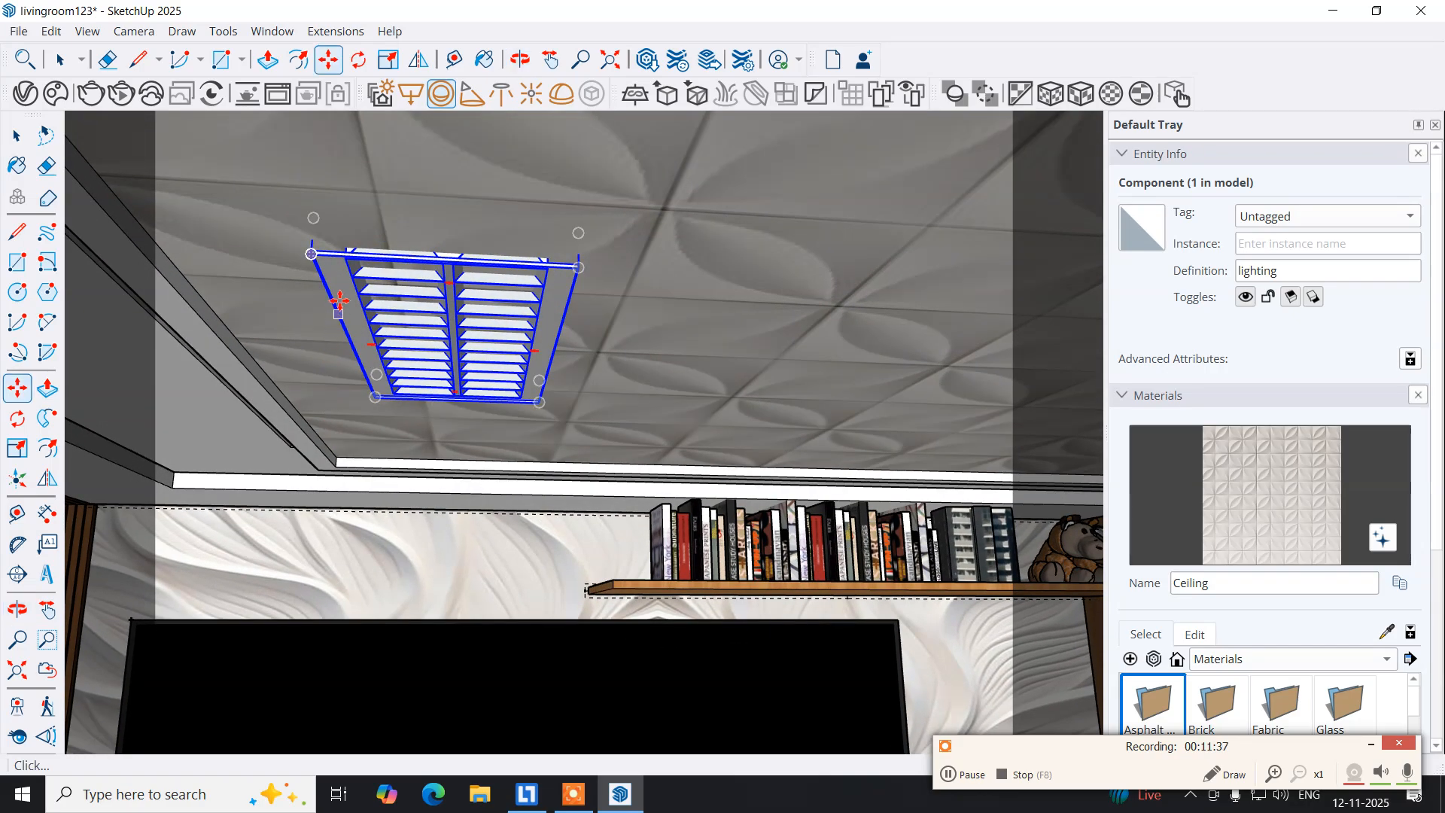
pyautogui.click(314, 253)
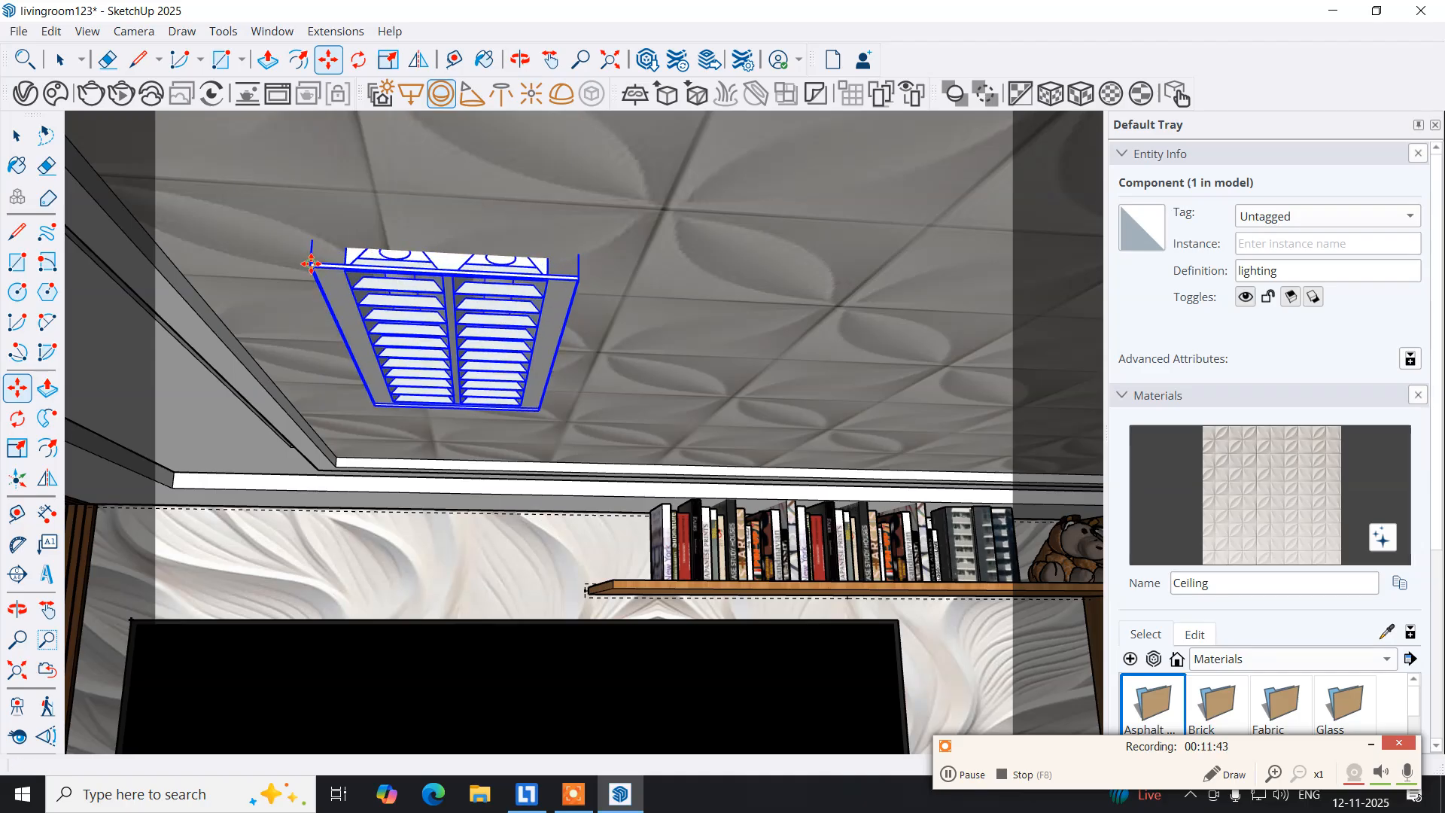
pyautogui.moveTo(313, 348); pyautogui.dragTo(359, 144, button='middle')
pyautogui.scroll(-3, 472, 321)
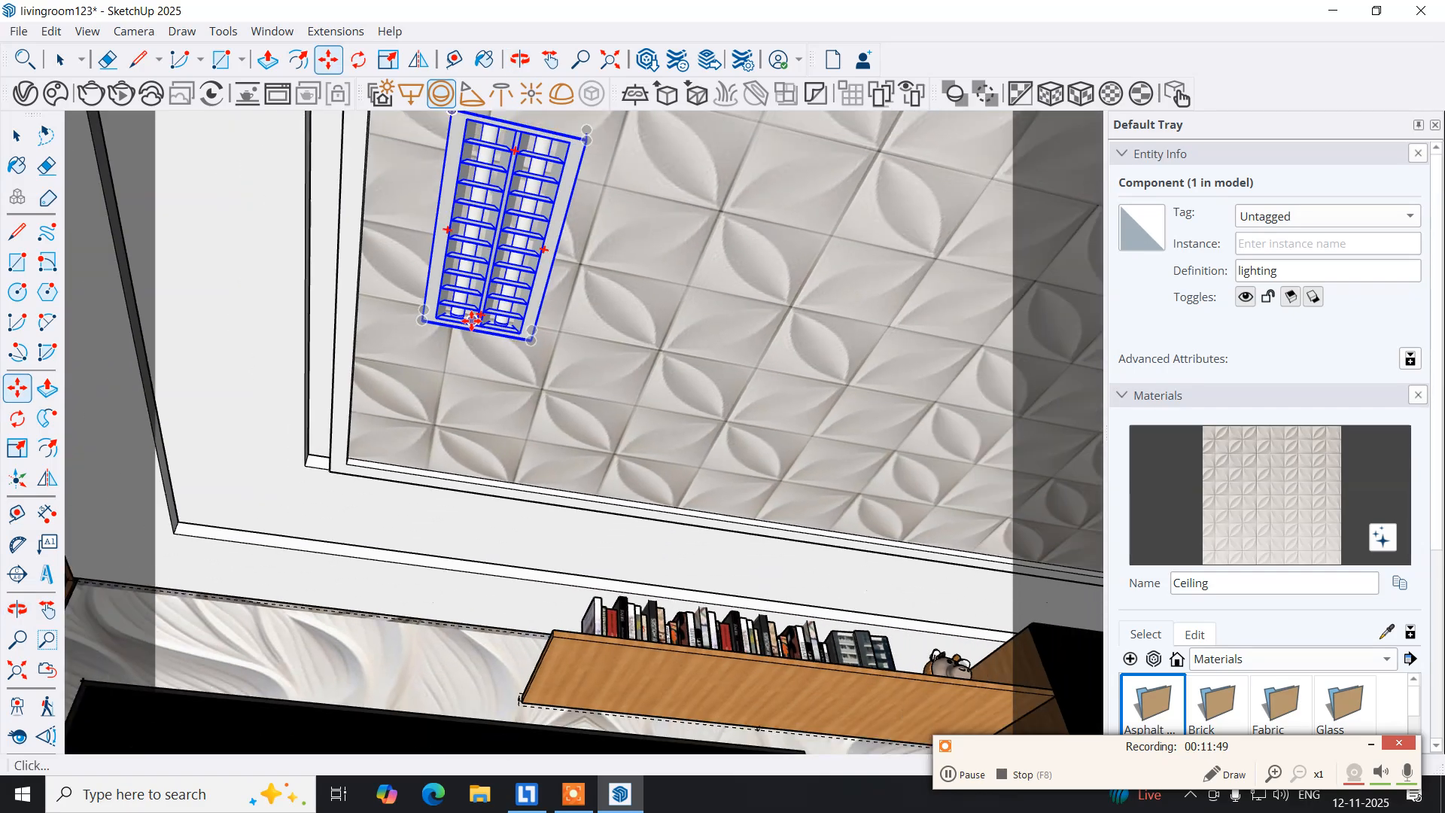
pyautogui.keyDown('shift'); pyautogui.moveTo(503, 298); pyautogui.dragTo(427, 413, button='middle'); pyautogui.keyUp('shift')
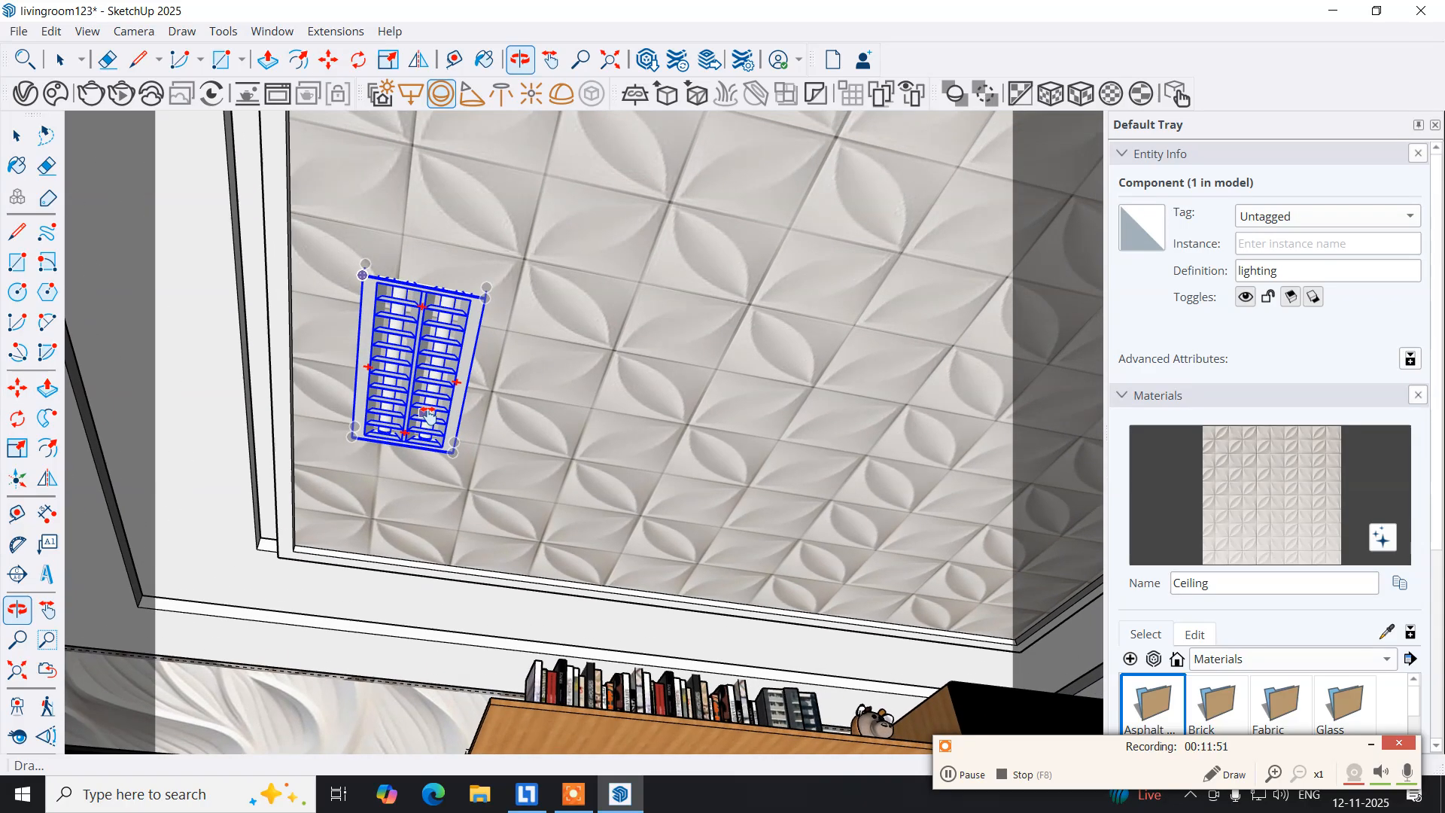
pyautogui.moveTo(397, 351); pyautogui.dragTo(375, 412, button='middle')
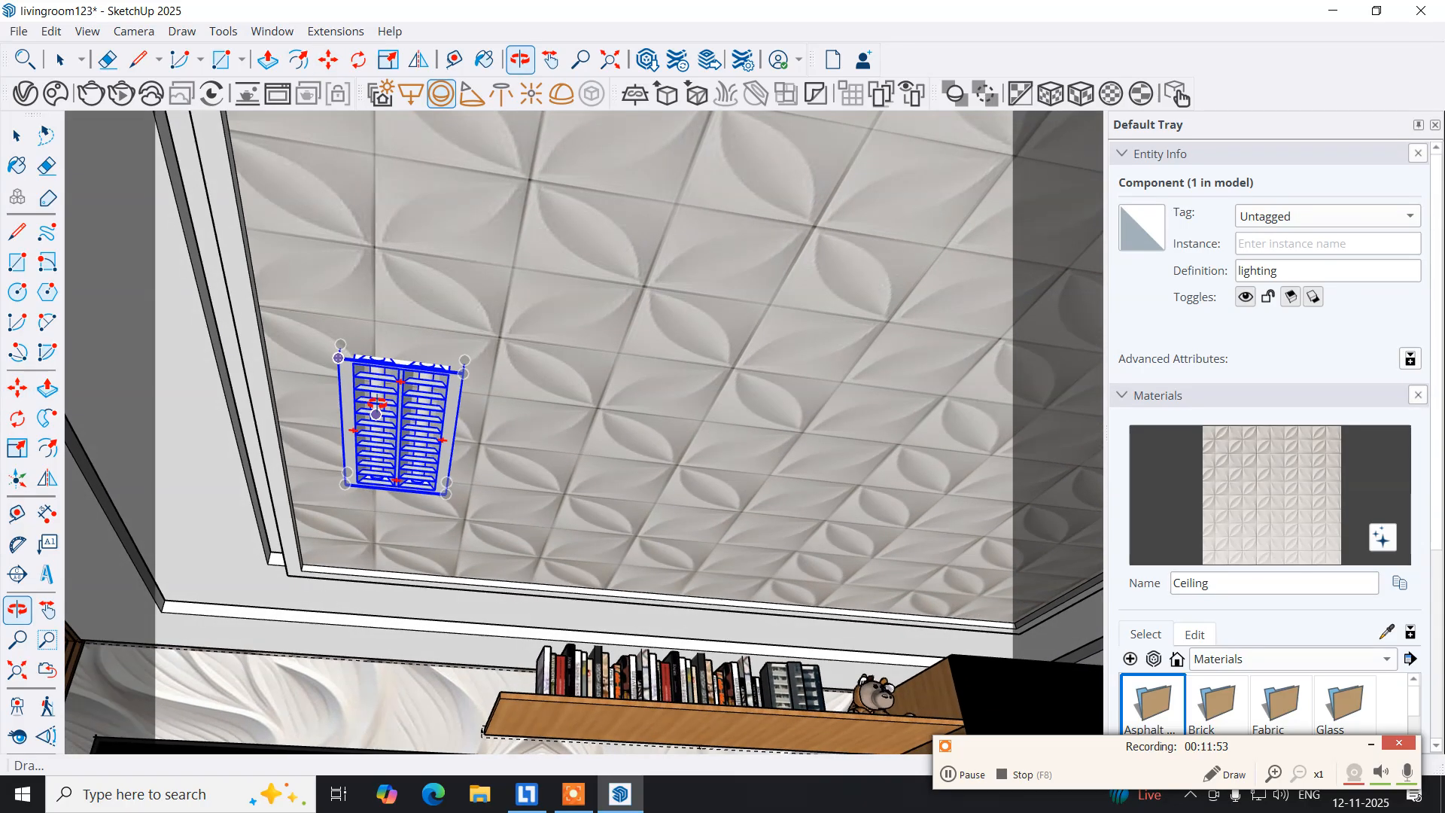
pyautogui.scroll(4, 354, 376)
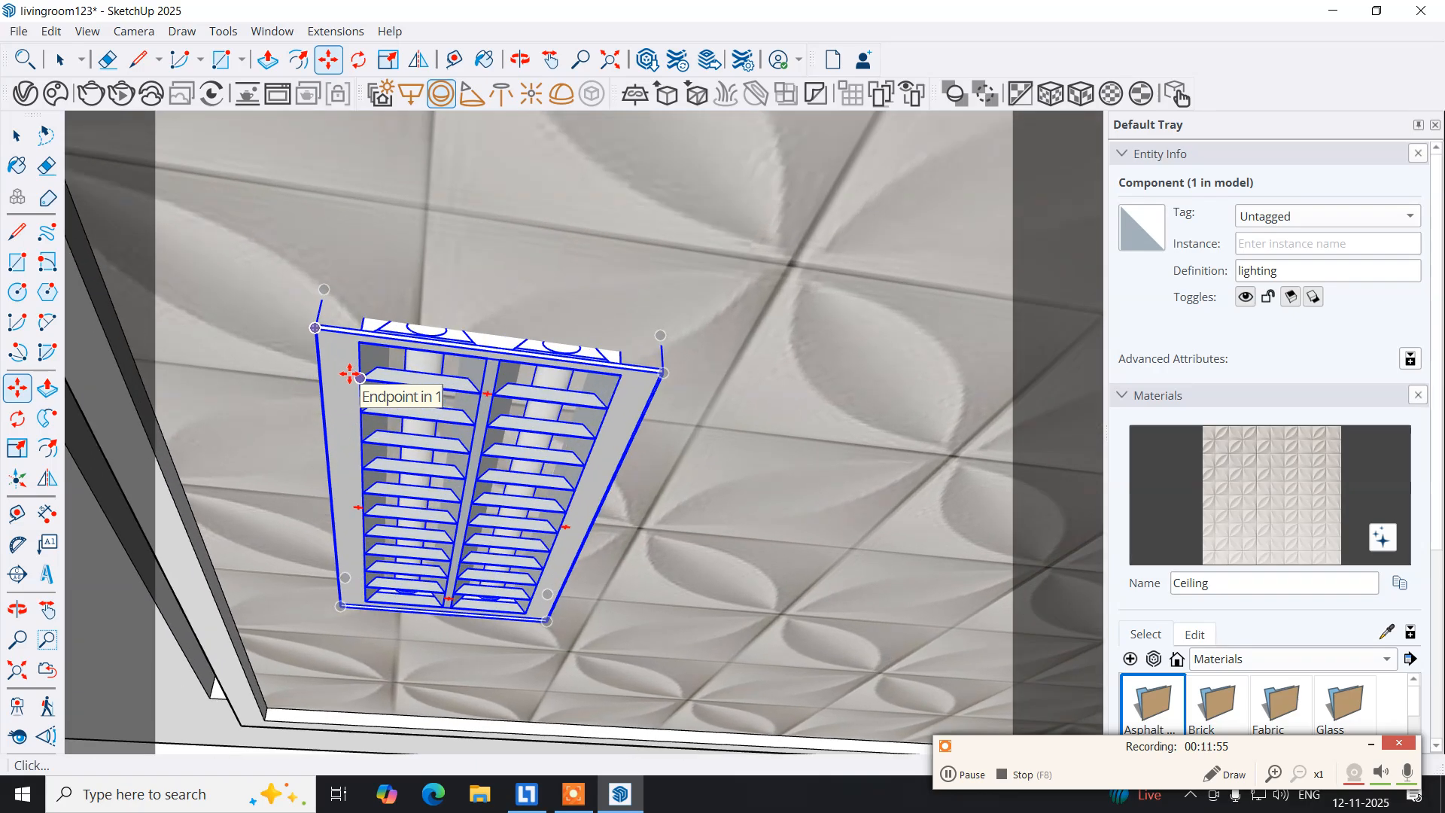
pyautogui.click(310, 332)
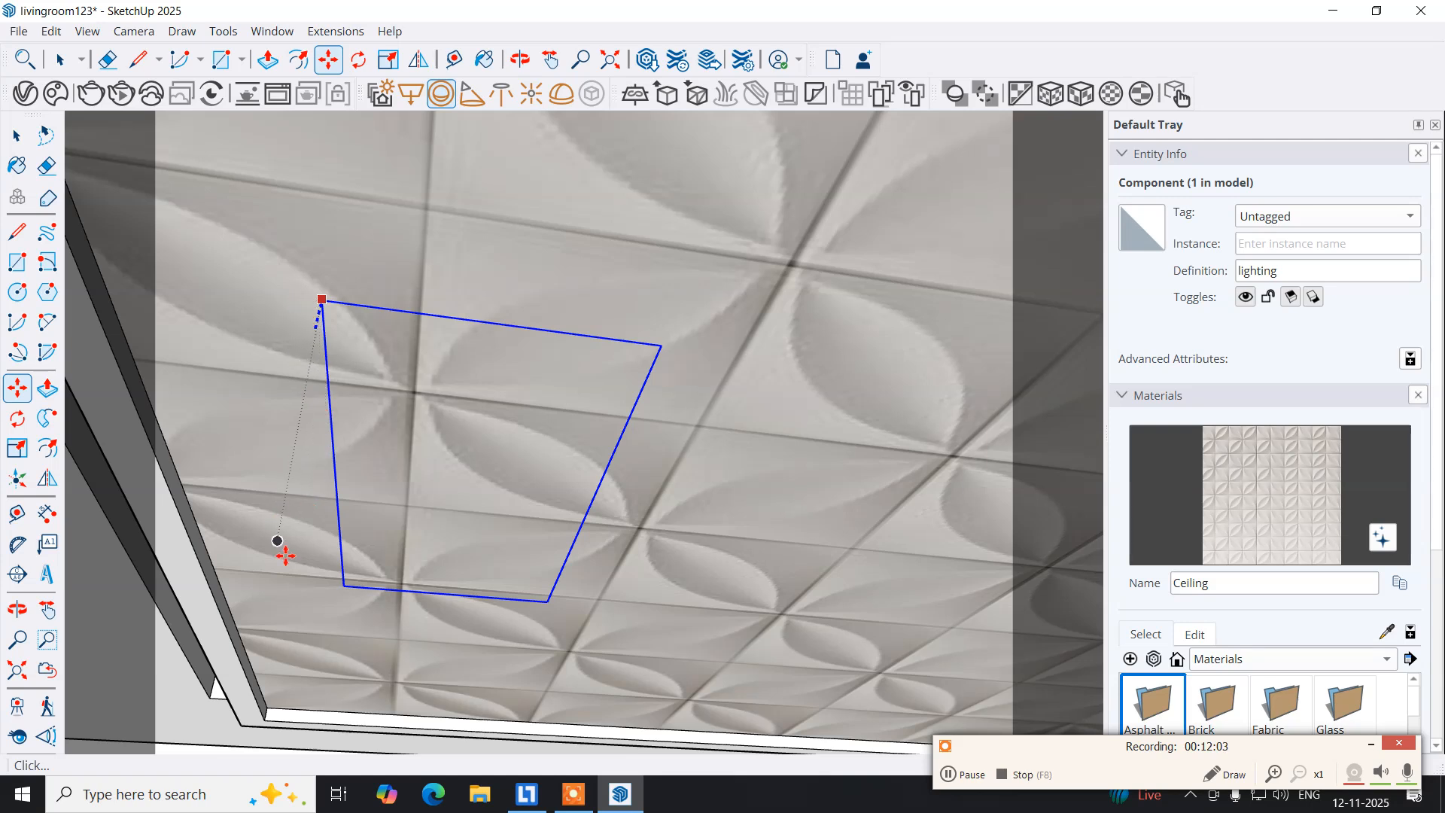
pyautogui.click(362, 316)
pyautogui.click(314, 325)
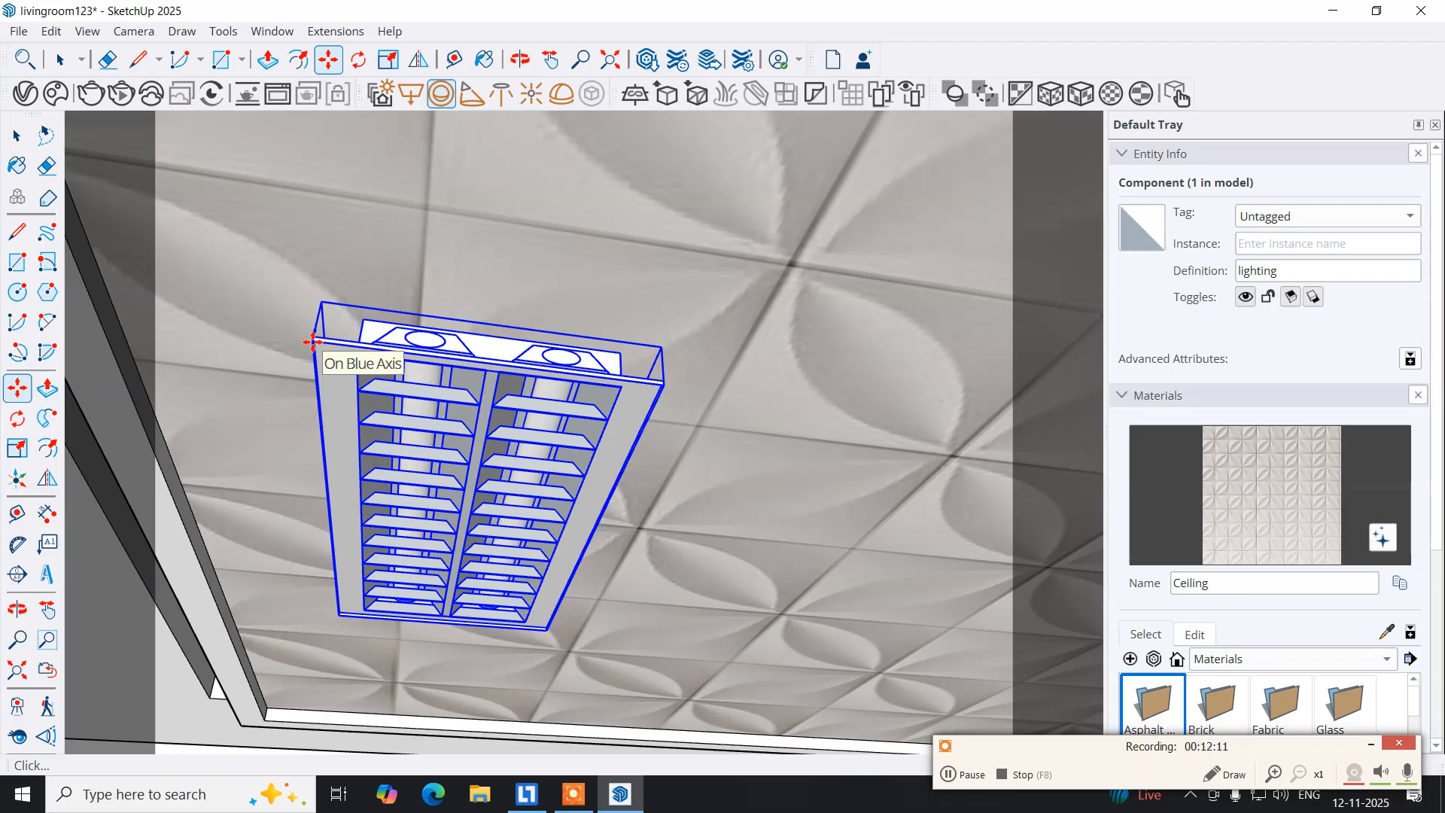
pyautogui.click(313, 342)
# Move the louvred light along its long direction, closer to the panel edge at the TV wall.
pyautogui.scroll(-3, 357, 410)
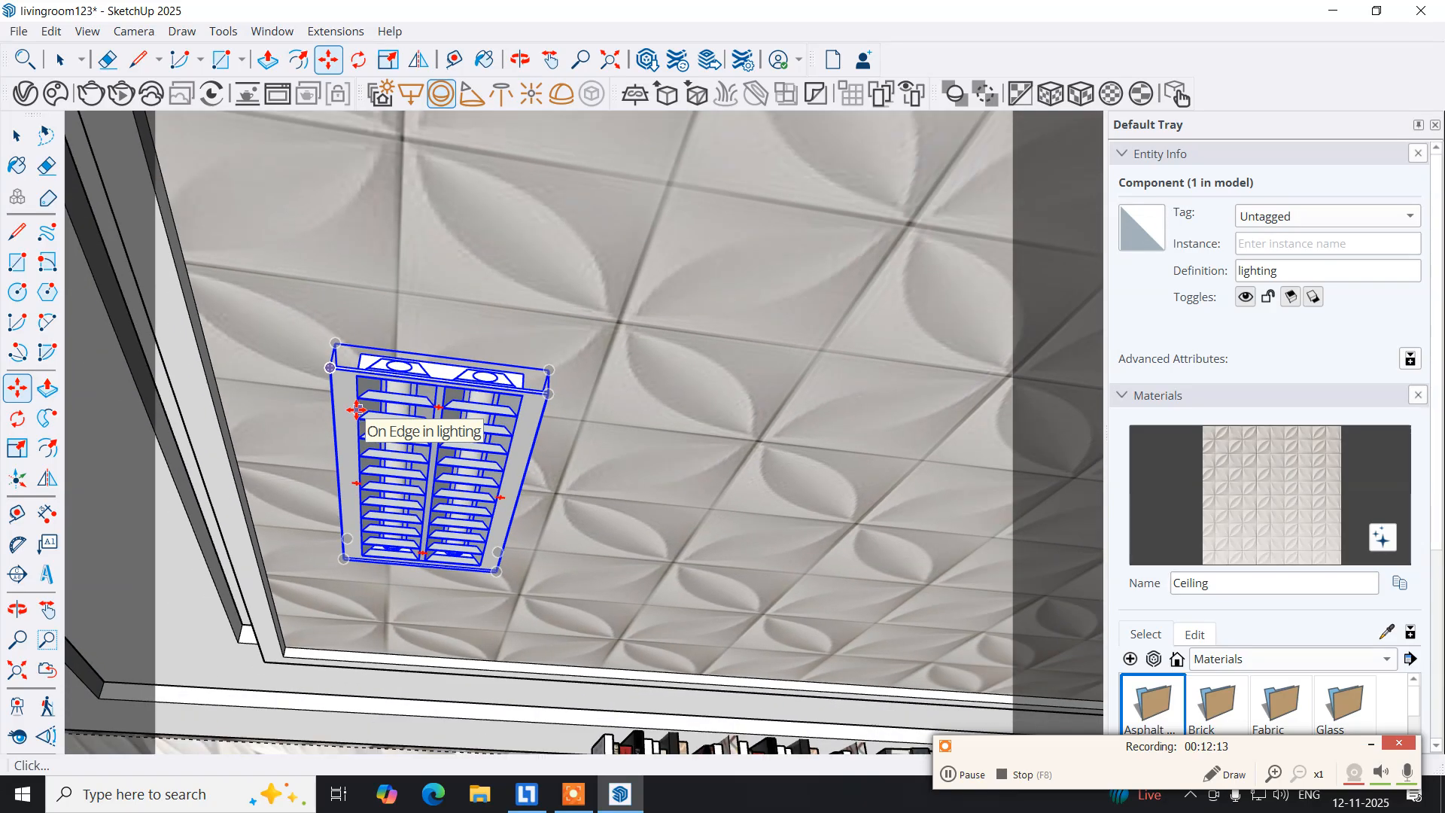
pyautogui.moveTo(341, 447); pyautogui.dragTo(361, 226, button='middle')
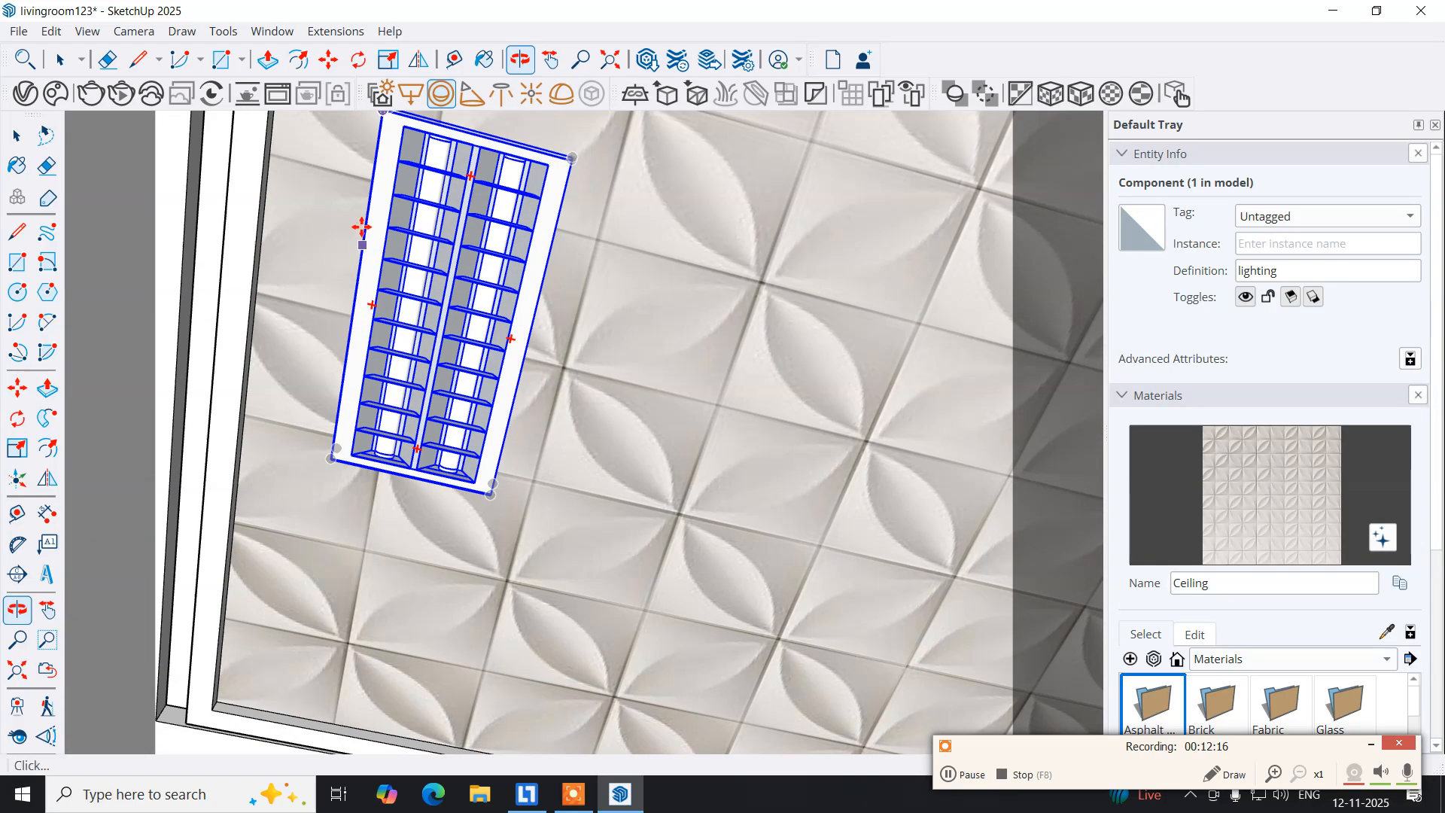
pyautogui.click(330, 461)
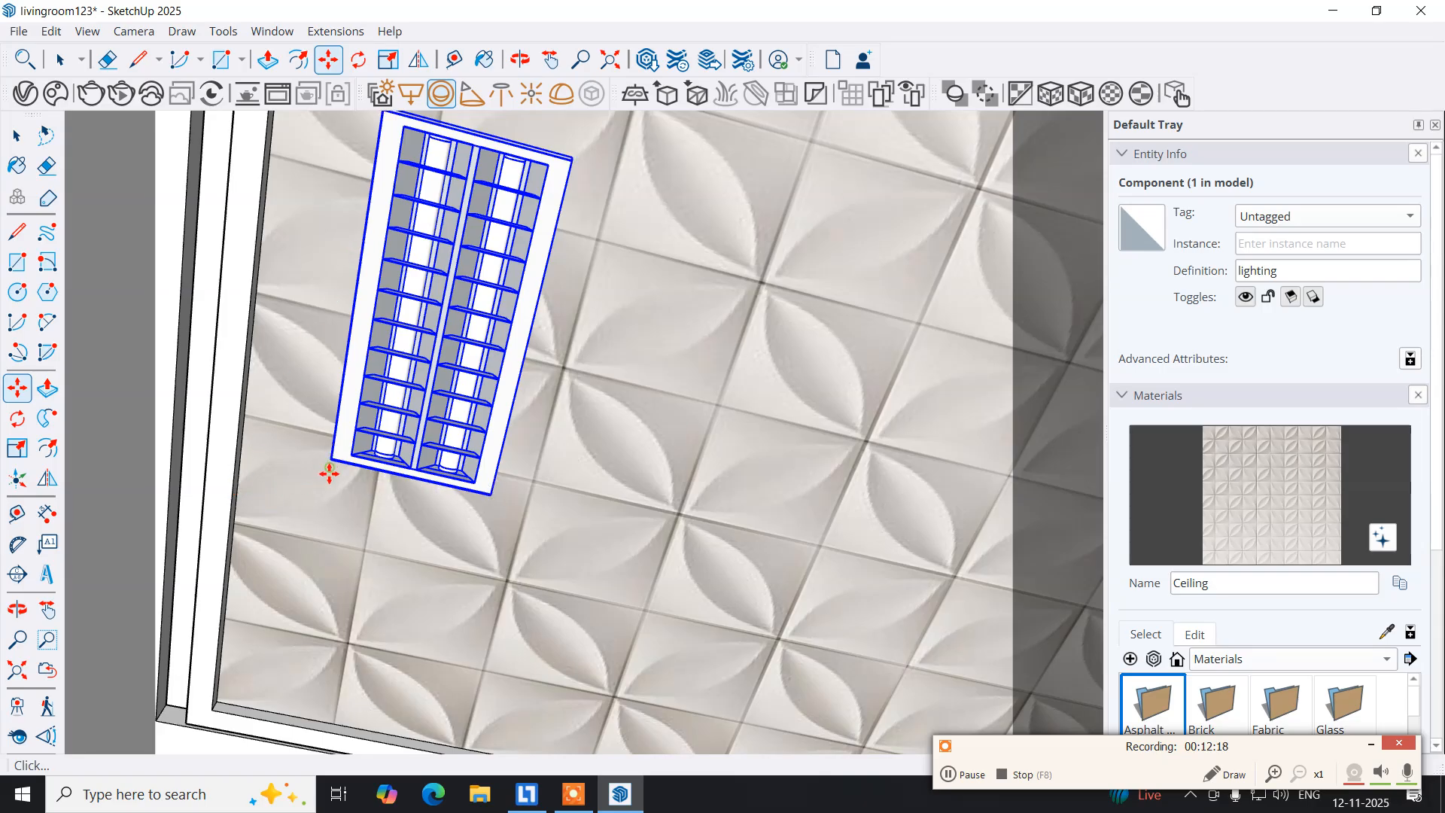
pyautogui.click(298, 607)
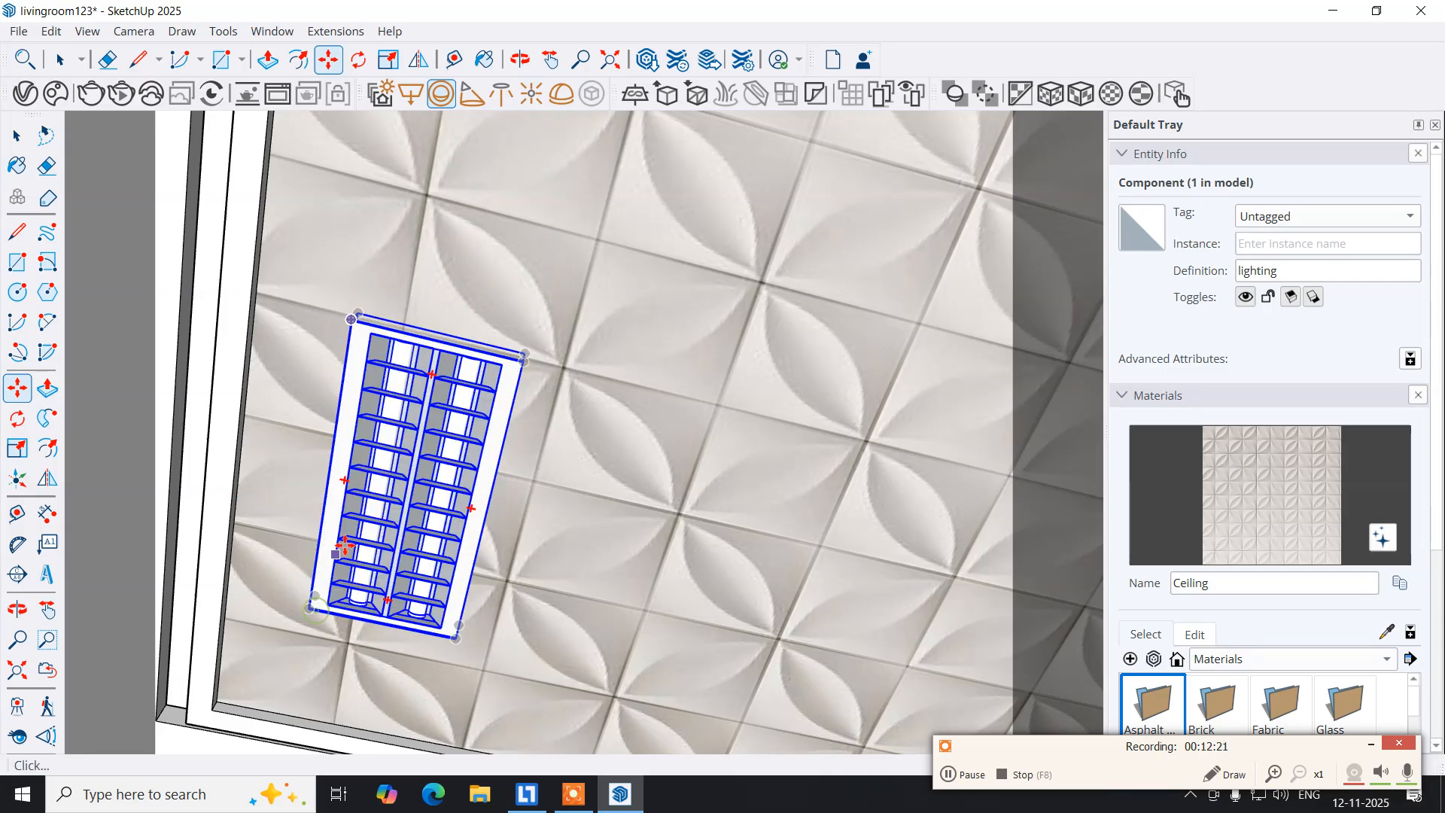
# Copy the louvred light along its long direction to the opposite end of the same side of the ceiling panel.
pyautogui.scroll(-1, 350, 533)
pyautogui.scroll(-2, 351, 533)
pyautogui.scroll(1, 351, 533)
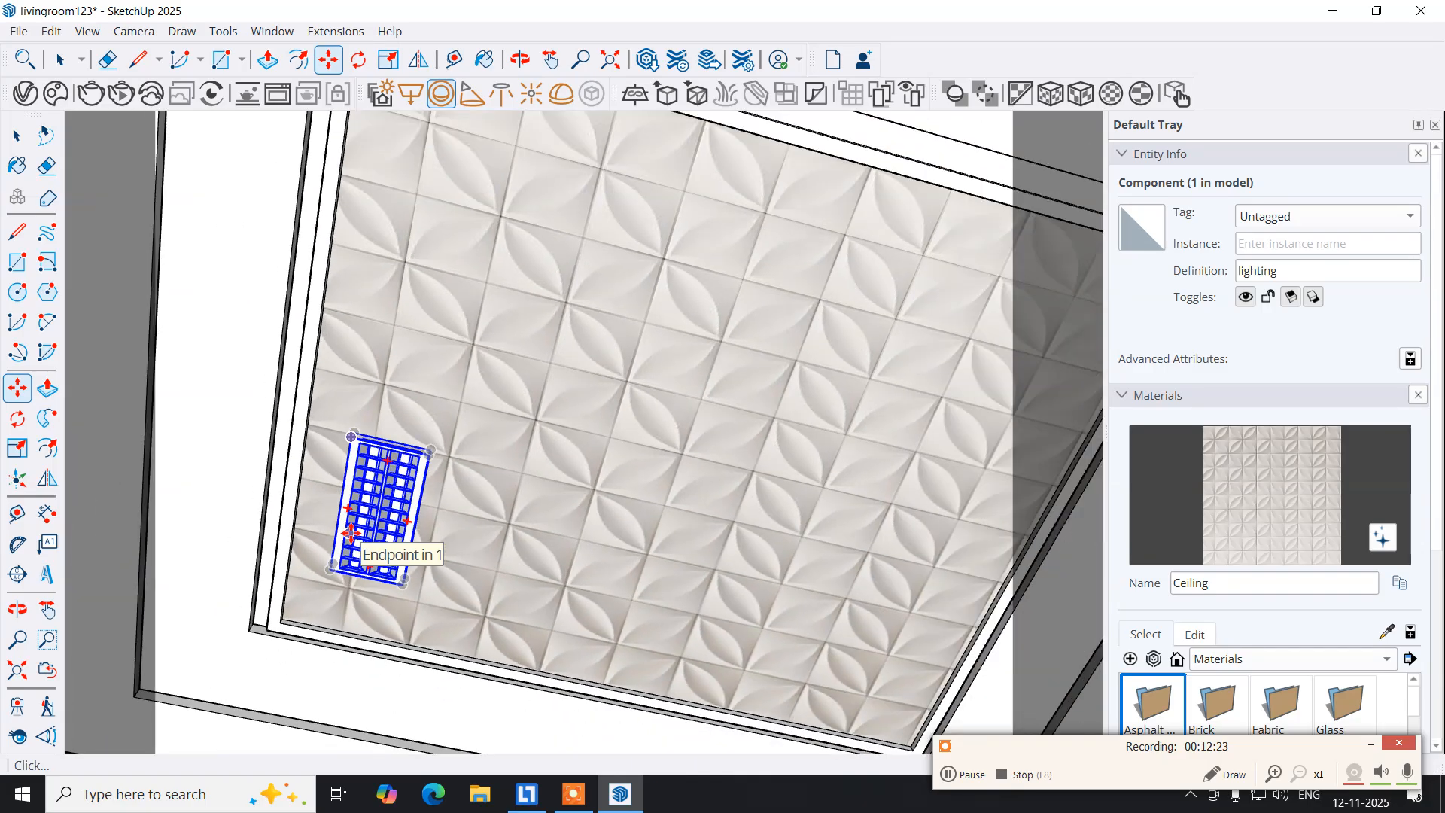
pyautogui.scroll(2, 350, 532)
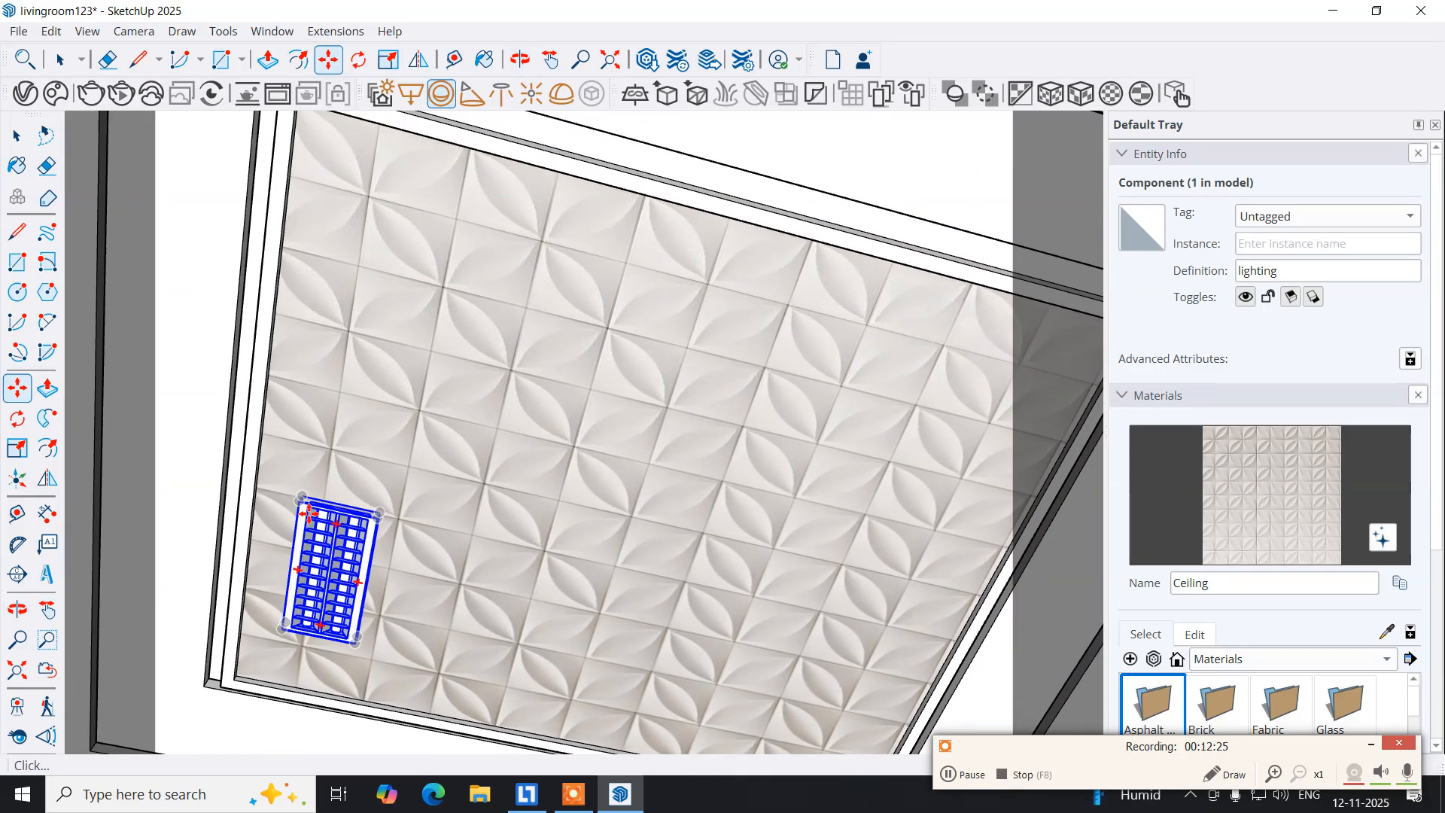
pyautogui.click(300, 500)
pyautogui.press('ctrl')
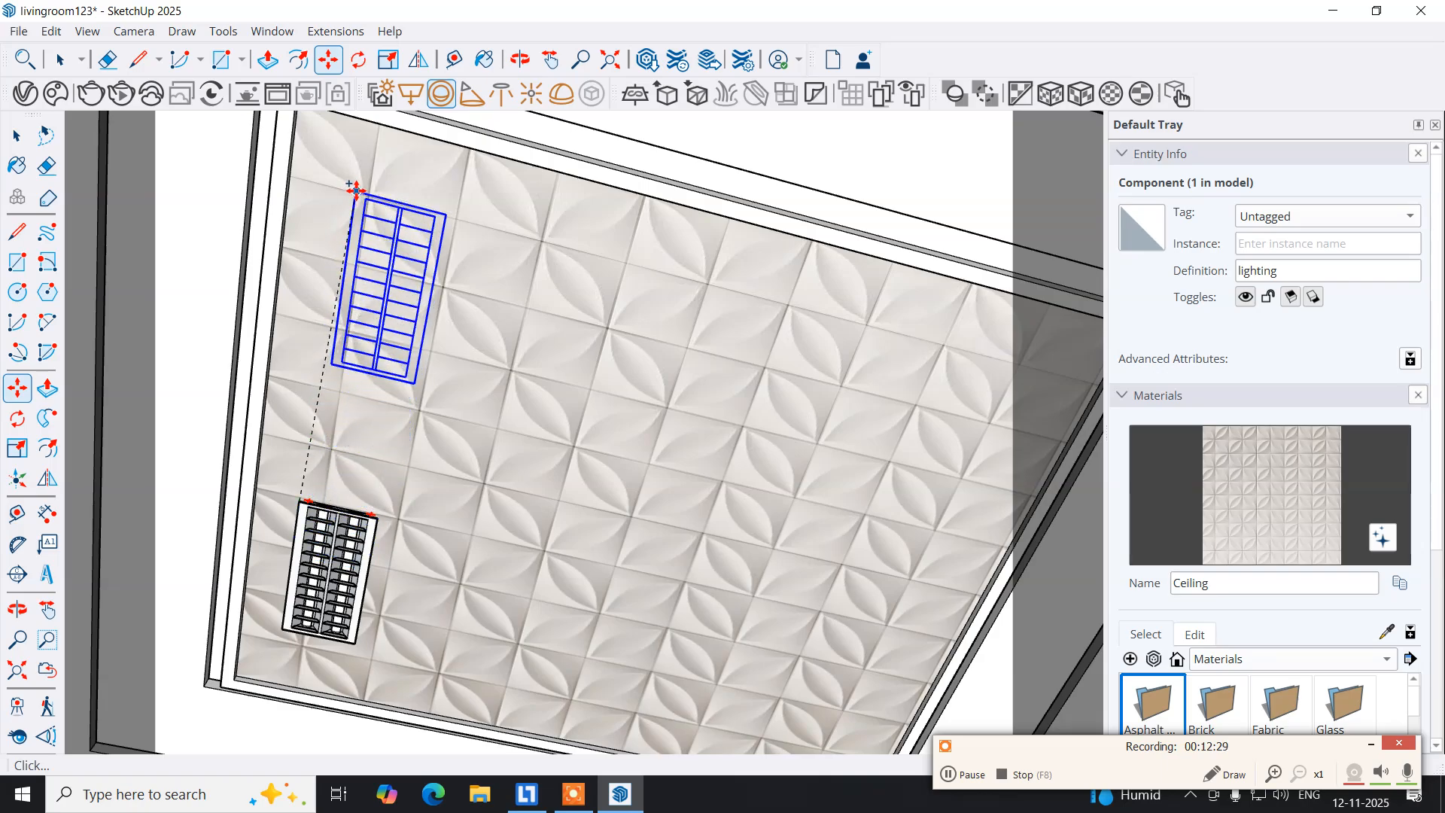
pyautogui.click(347, 158)
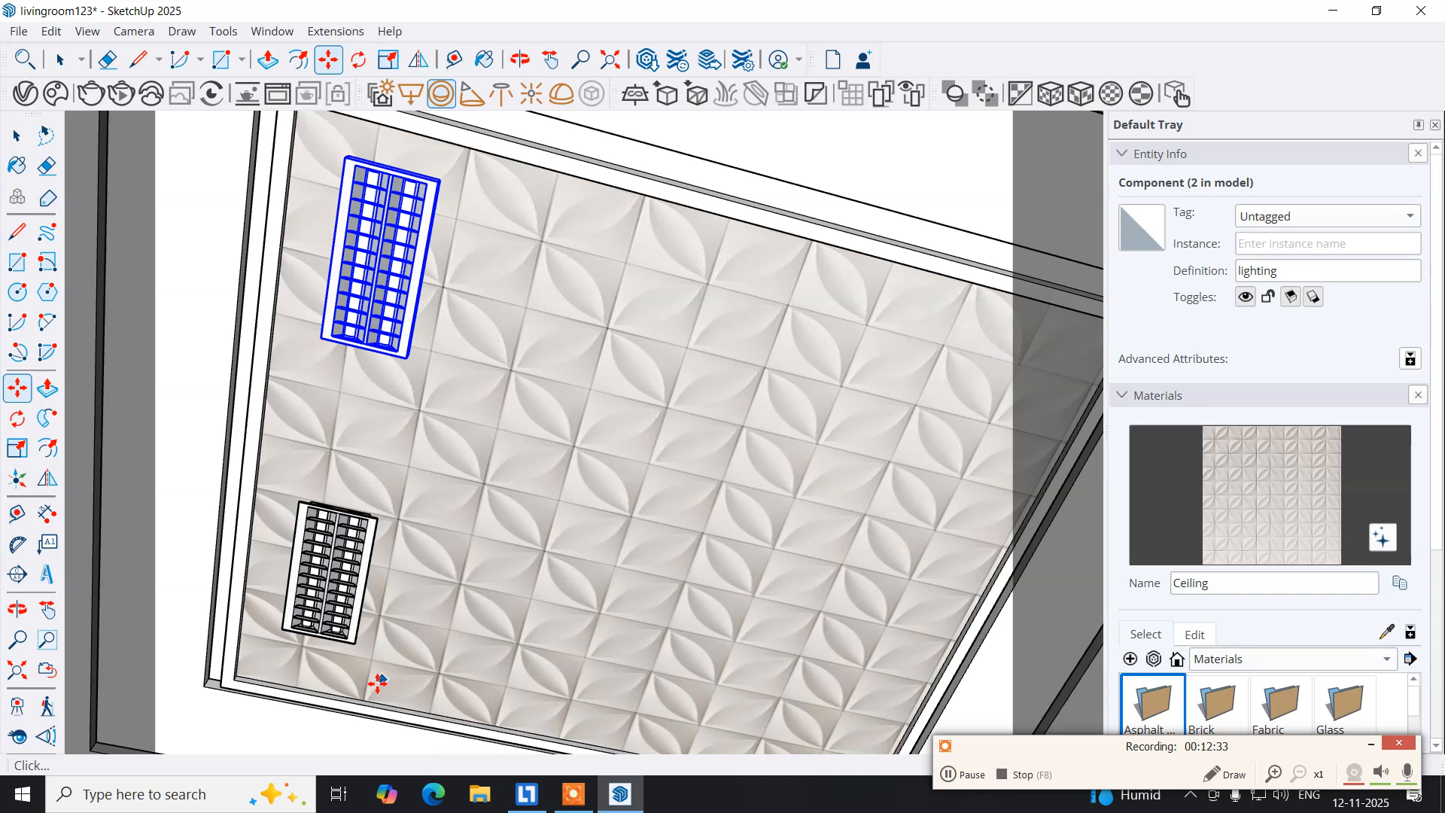
# Select both louvred lights and copy the pair along the red axis to the opposite side of the ceiling panel.
pyautogui.click(18, 133)
pyautogui.keyDown('shift'); pyautogui.click(325, 586); pyautogui.keyUp('shift')
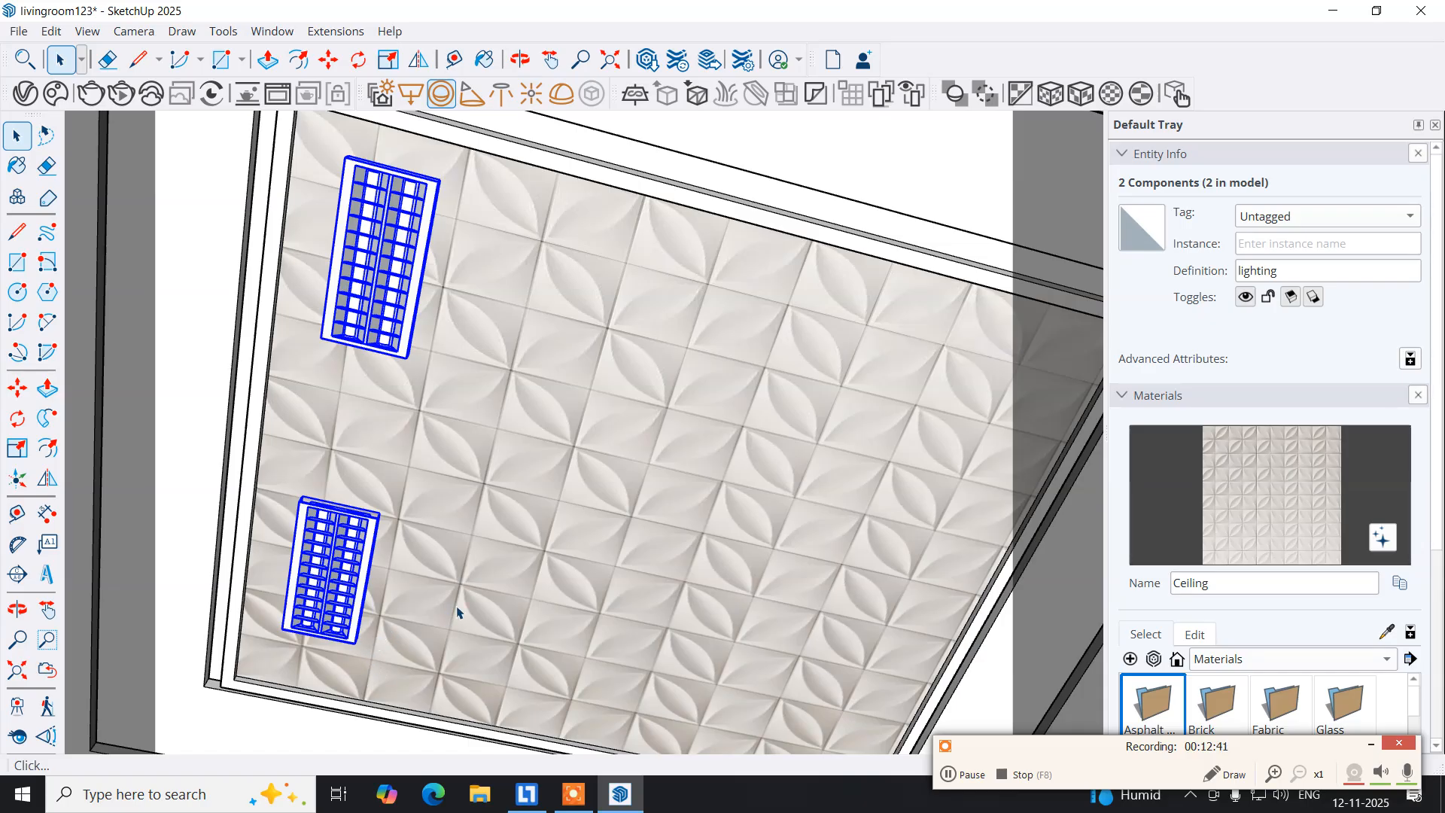
pyautogui.keyDown('shift'); pyautogui.moveTo(517, 587); pyautogui.dragTo(476, 550, button='middle'); pyautogui.keyUp('shift')
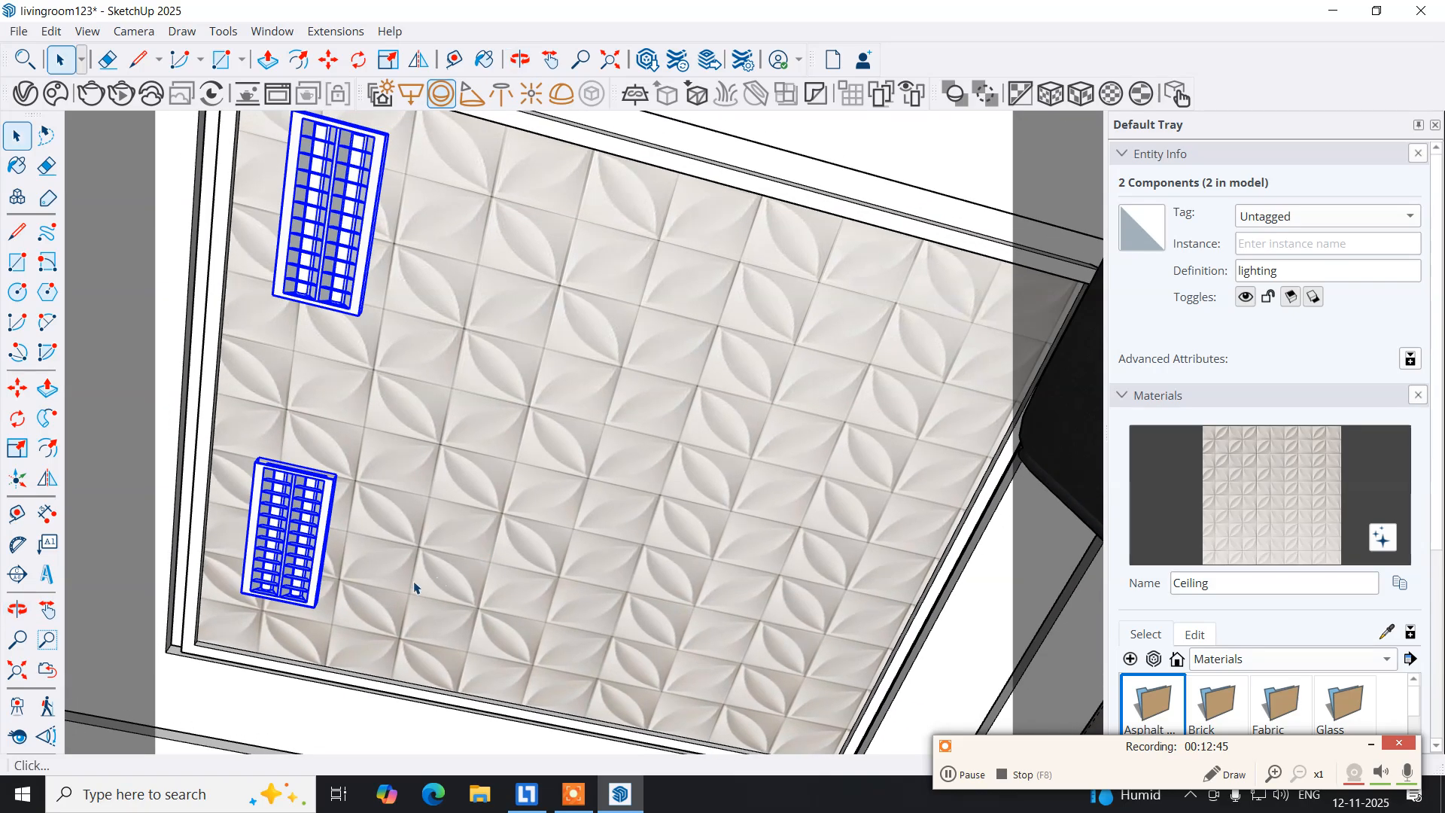
pyautogui.click(16, 388)
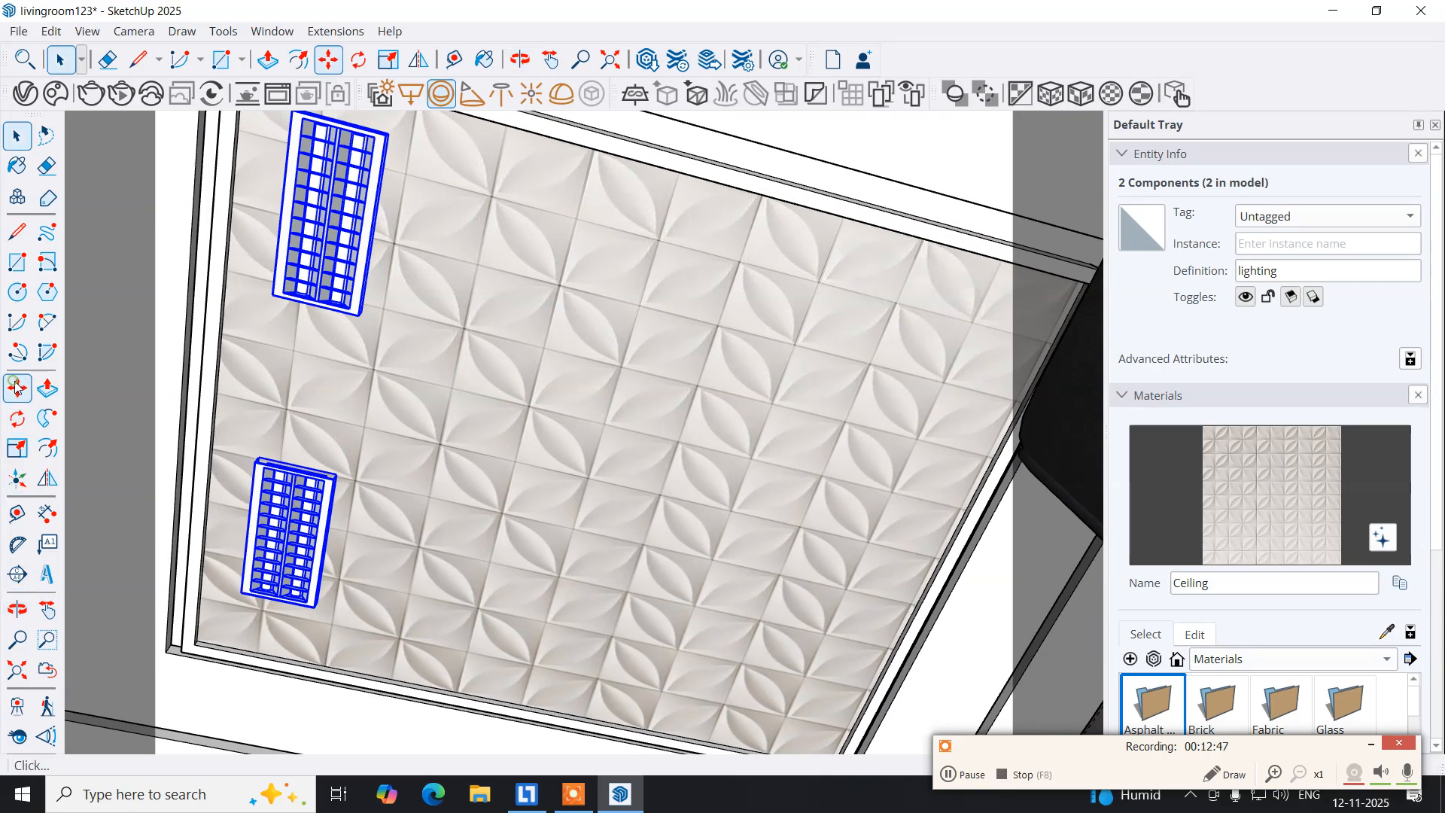
pyautogui.click(315, 609)
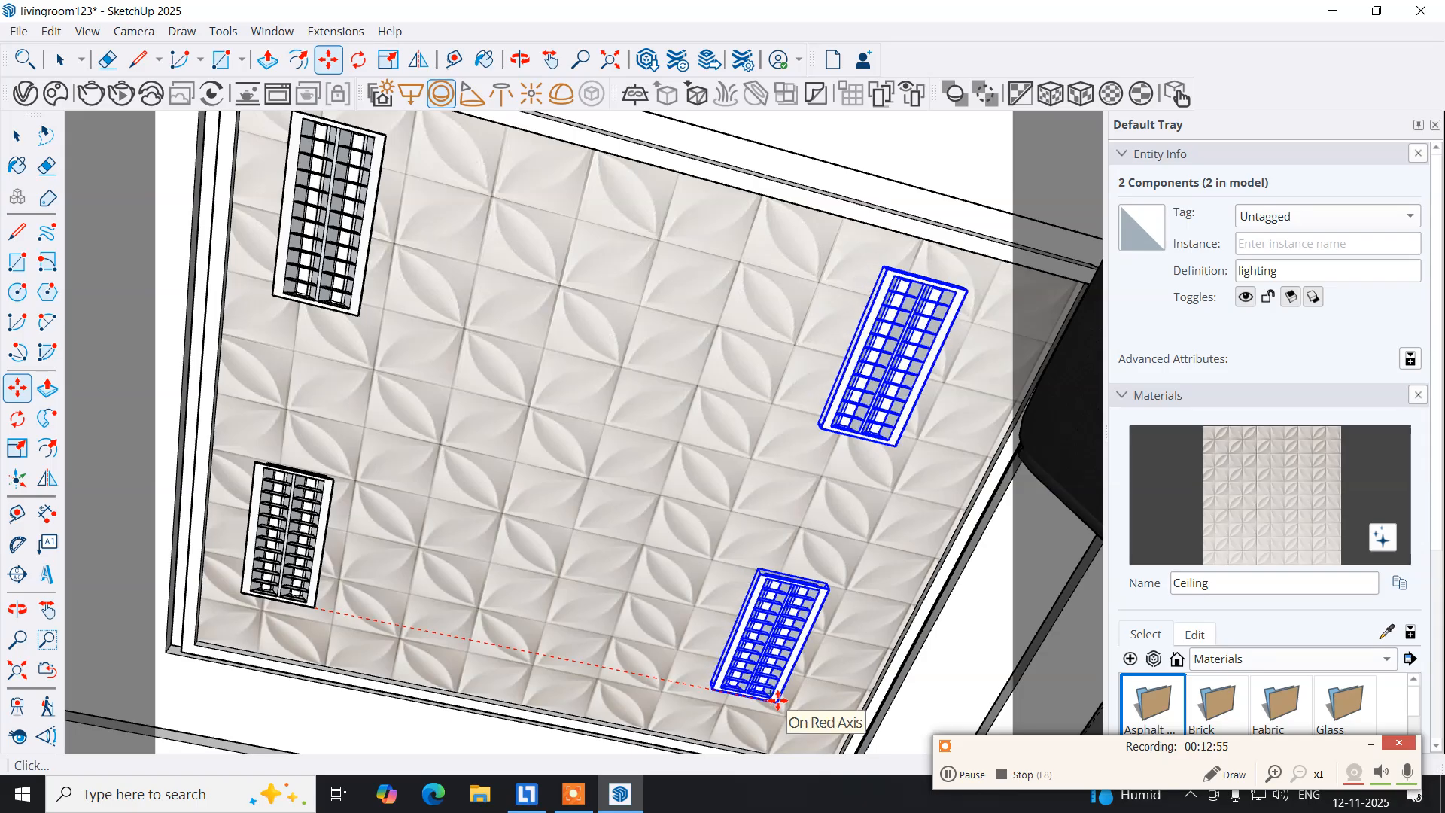
pyautogui.click(779, 700)
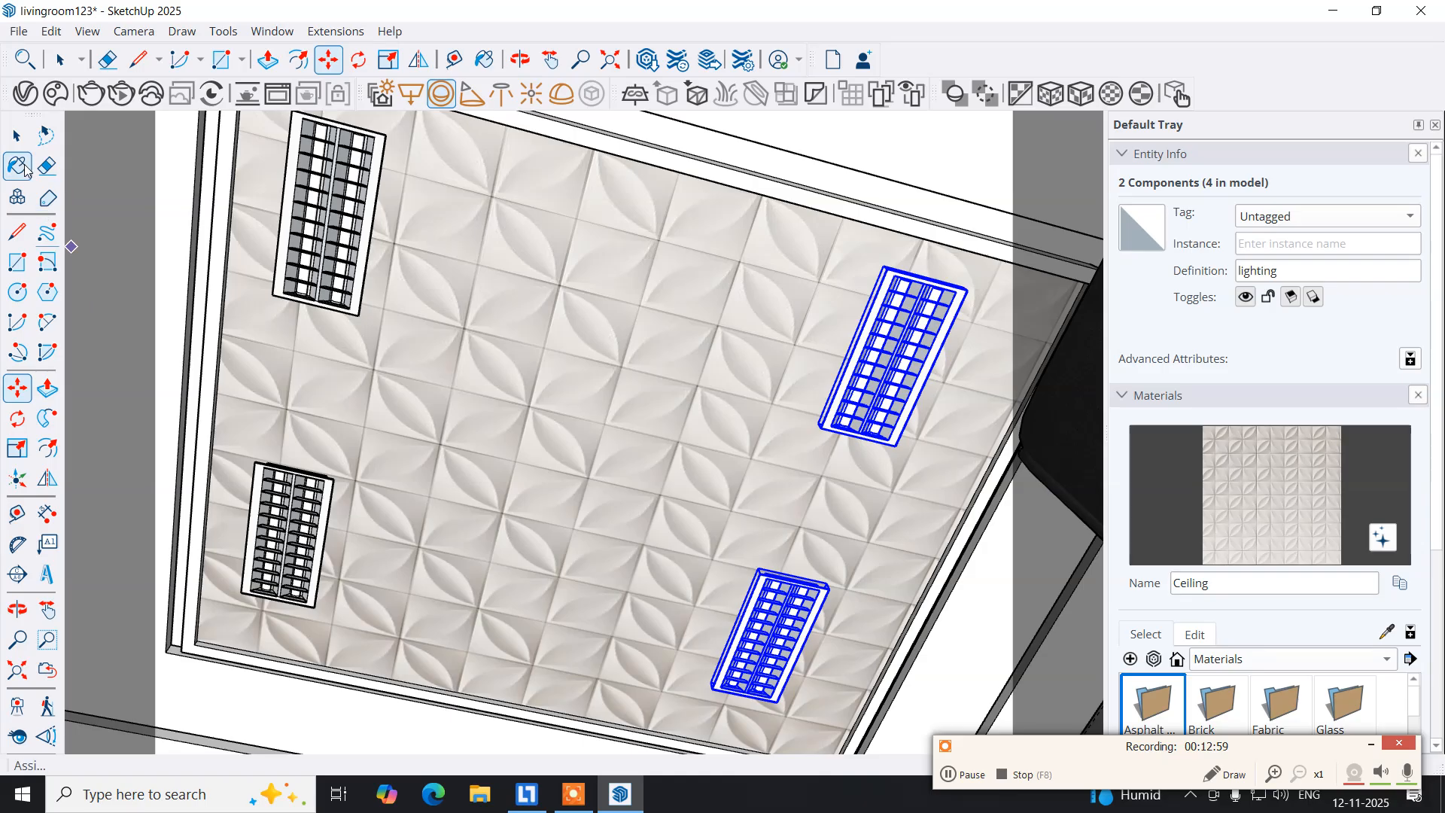
# Open one of the louvred lights for editing and convert one of its tubes into a V-Ray mesh light.
pyautogui.click(17, 136)
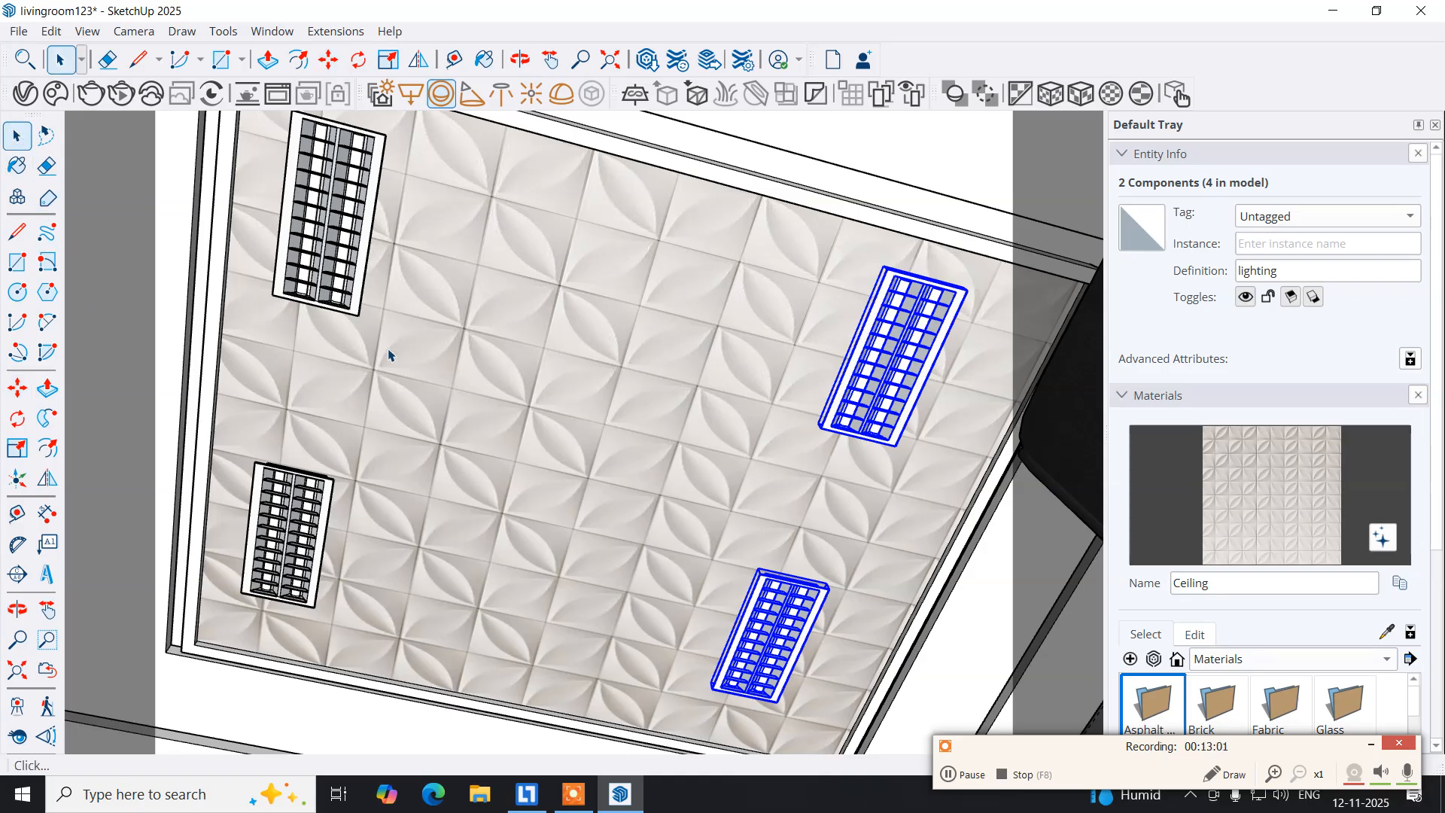
pyautogui.moveTo(391, 354); pyautogui.dragTo(295, 359, button='middle')
pyautogui.moveTo(220, 300); pyautogui.dragTo(356, 352, button='middle')
pyautogui.scroll(2, 350, 209)
pyautogui.scroll(4, 356, 352)
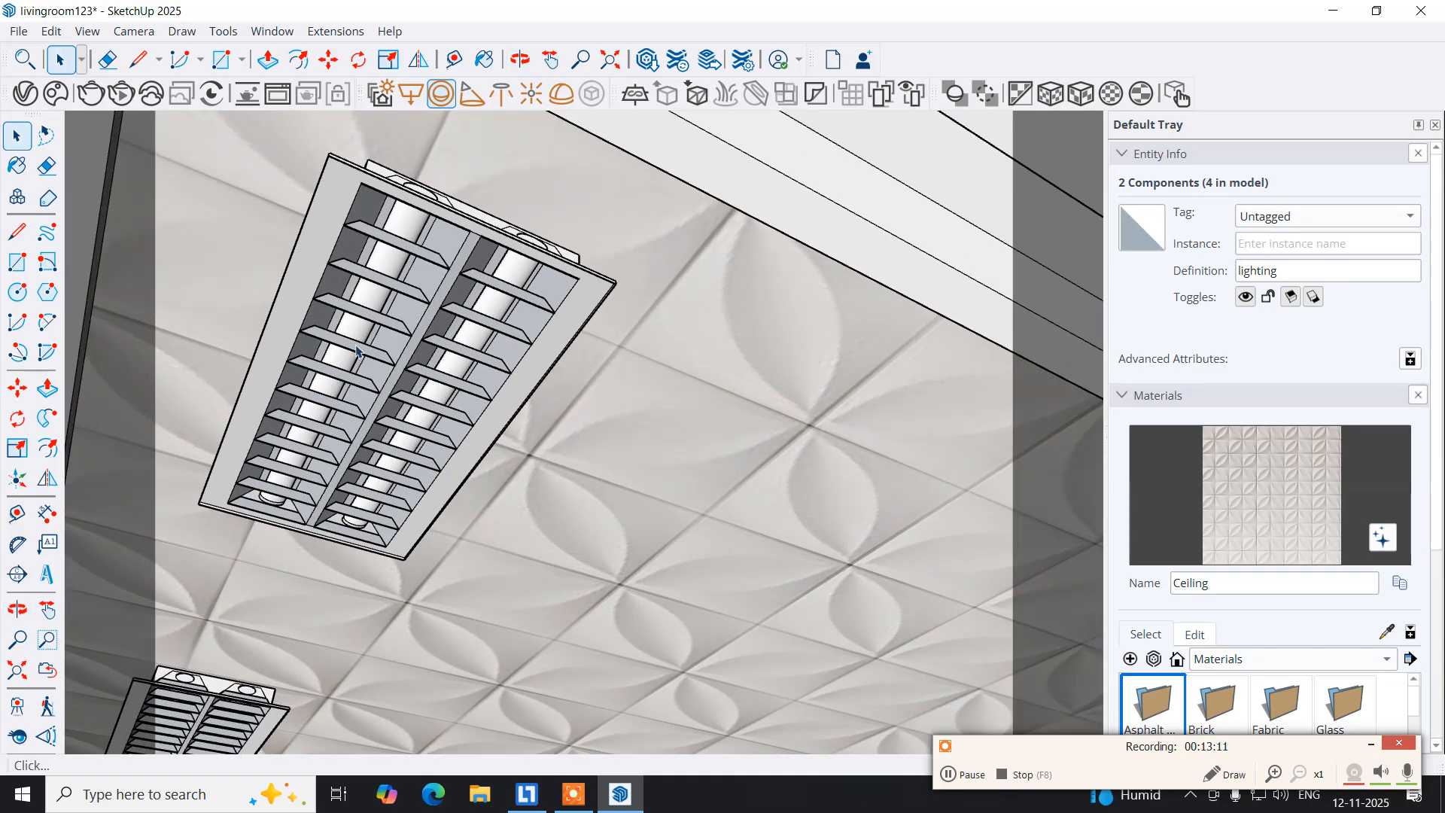
pyautogui.click(375, 301)
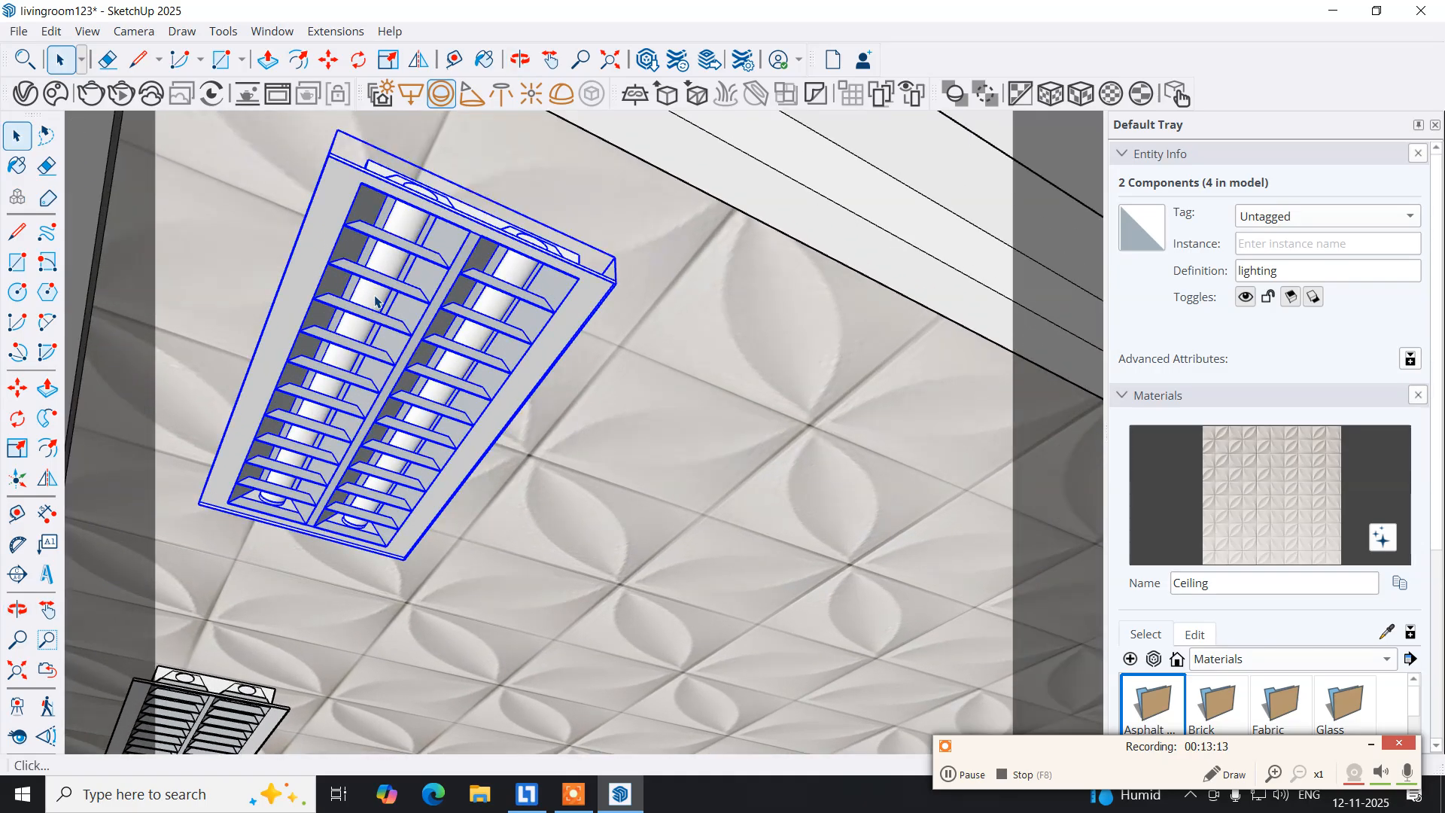
pyautogui.doubleClick(374, 301)
pyautogui.click(375, 301)
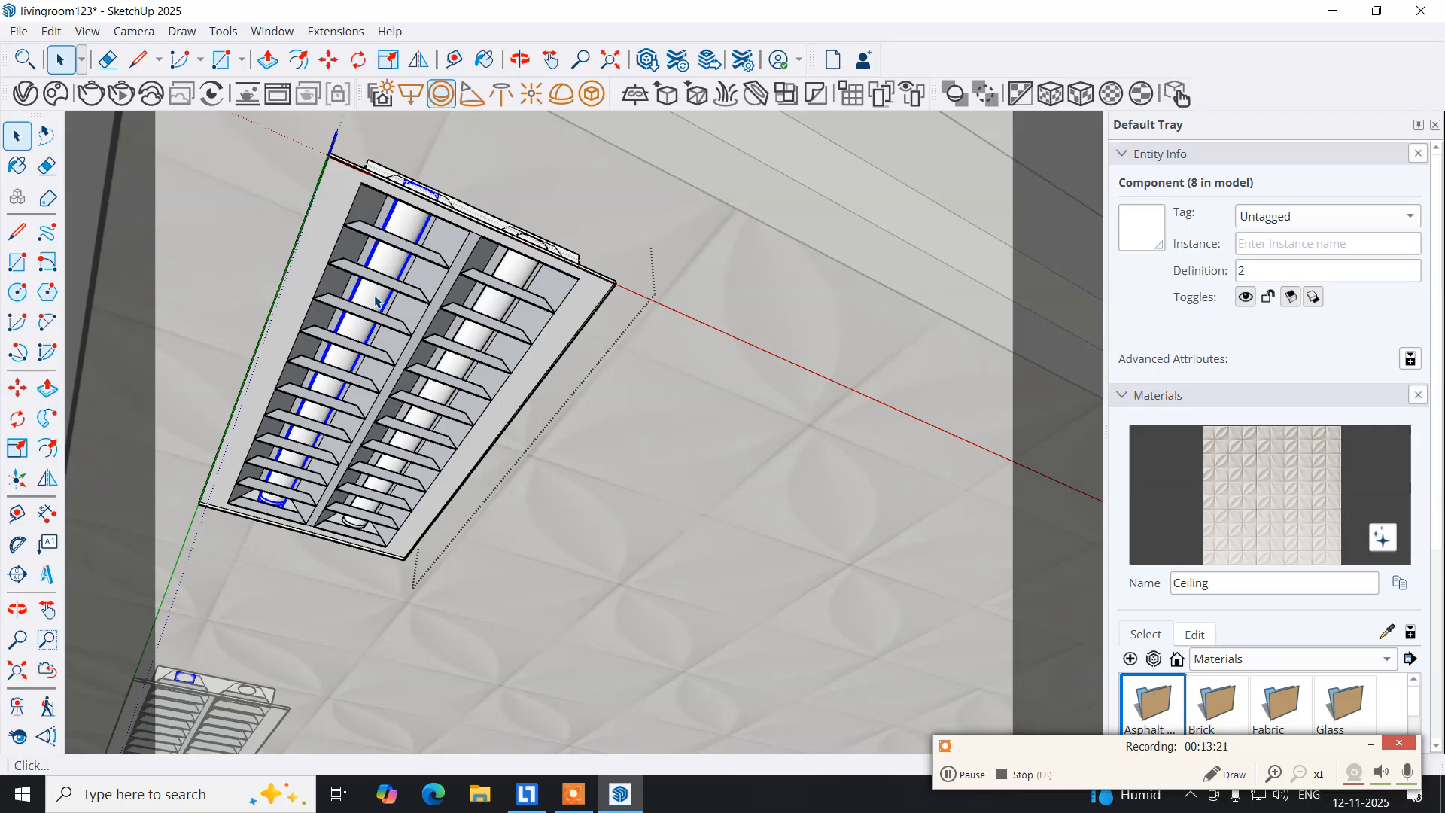
pyautogui.click(581, 97)
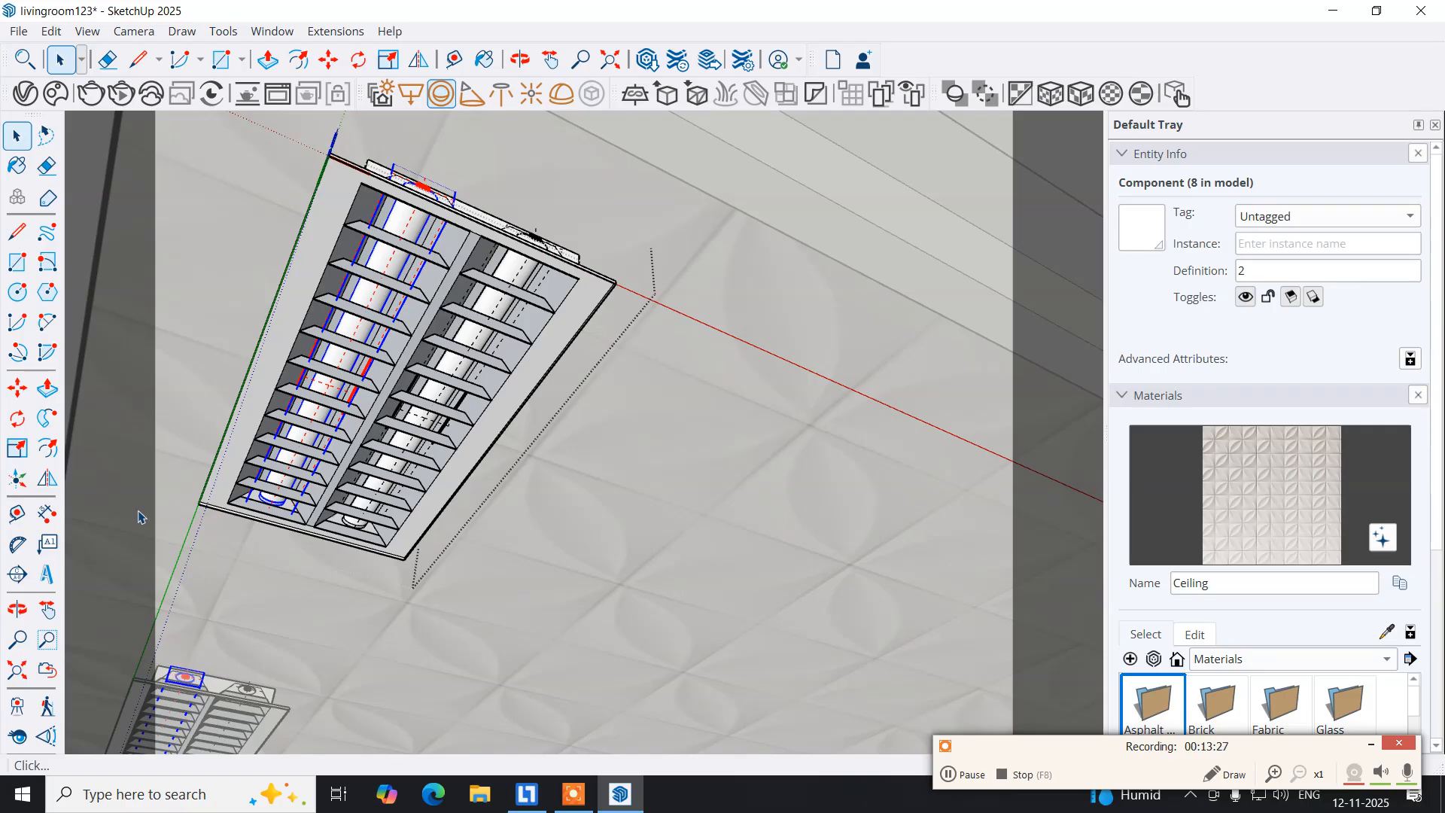
# Open the scene's lights in the V-Ray Asset Editor and set the intensity of Mesh Light#8 to 500.
pyautogui.click(28, 93)
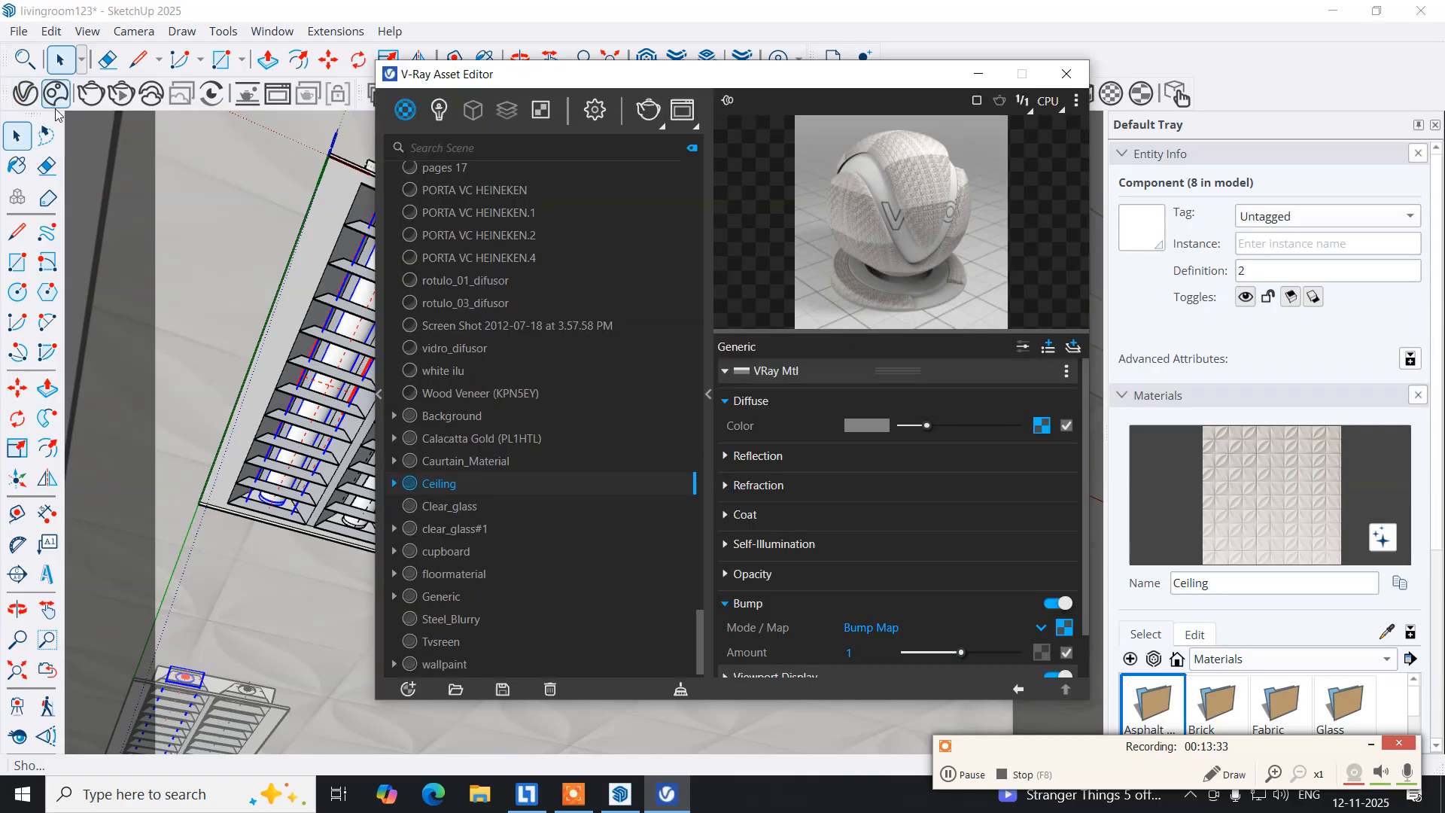
pyautogui.click(440, 112)
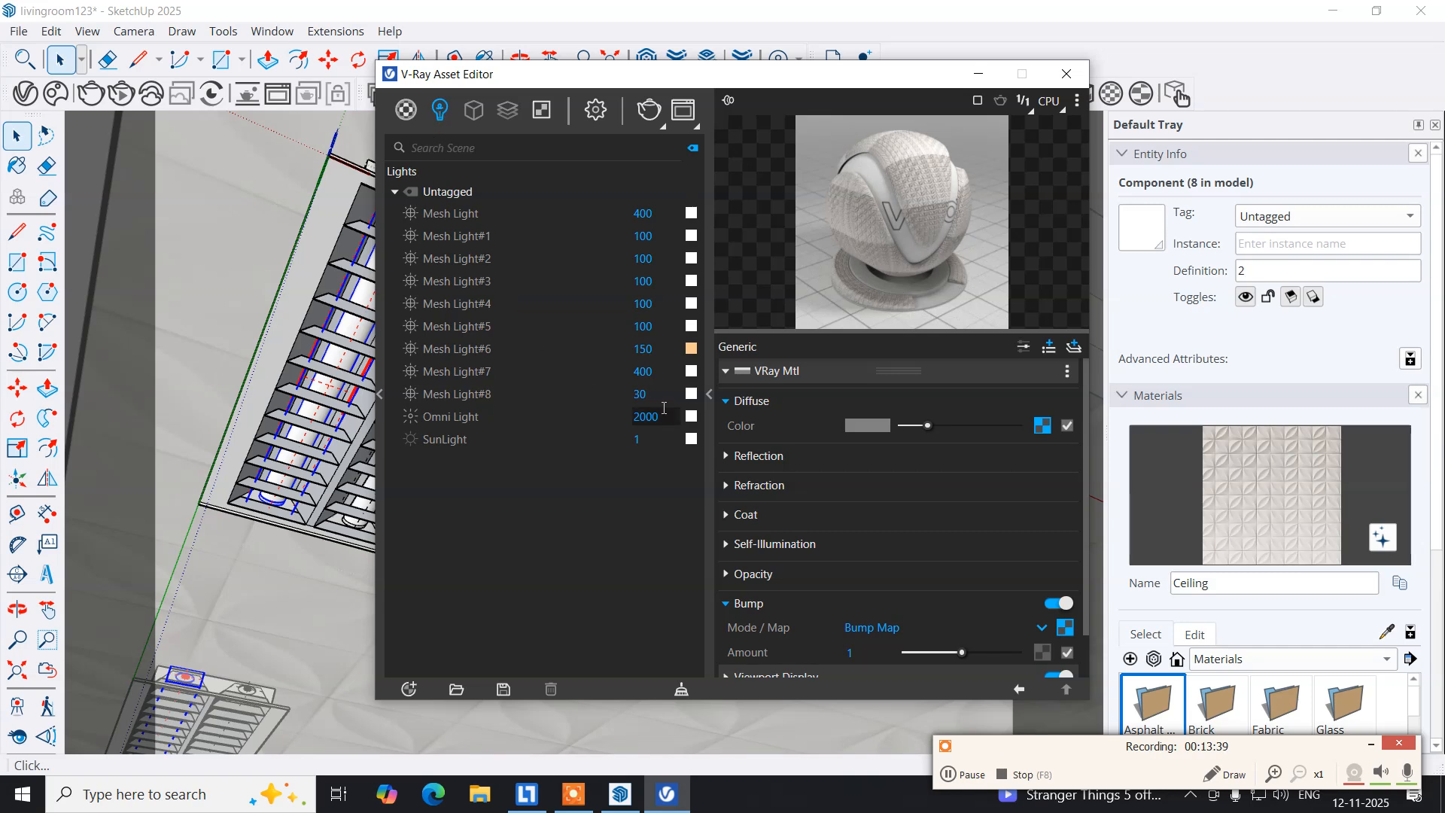
pyautogui.click(588, 399)
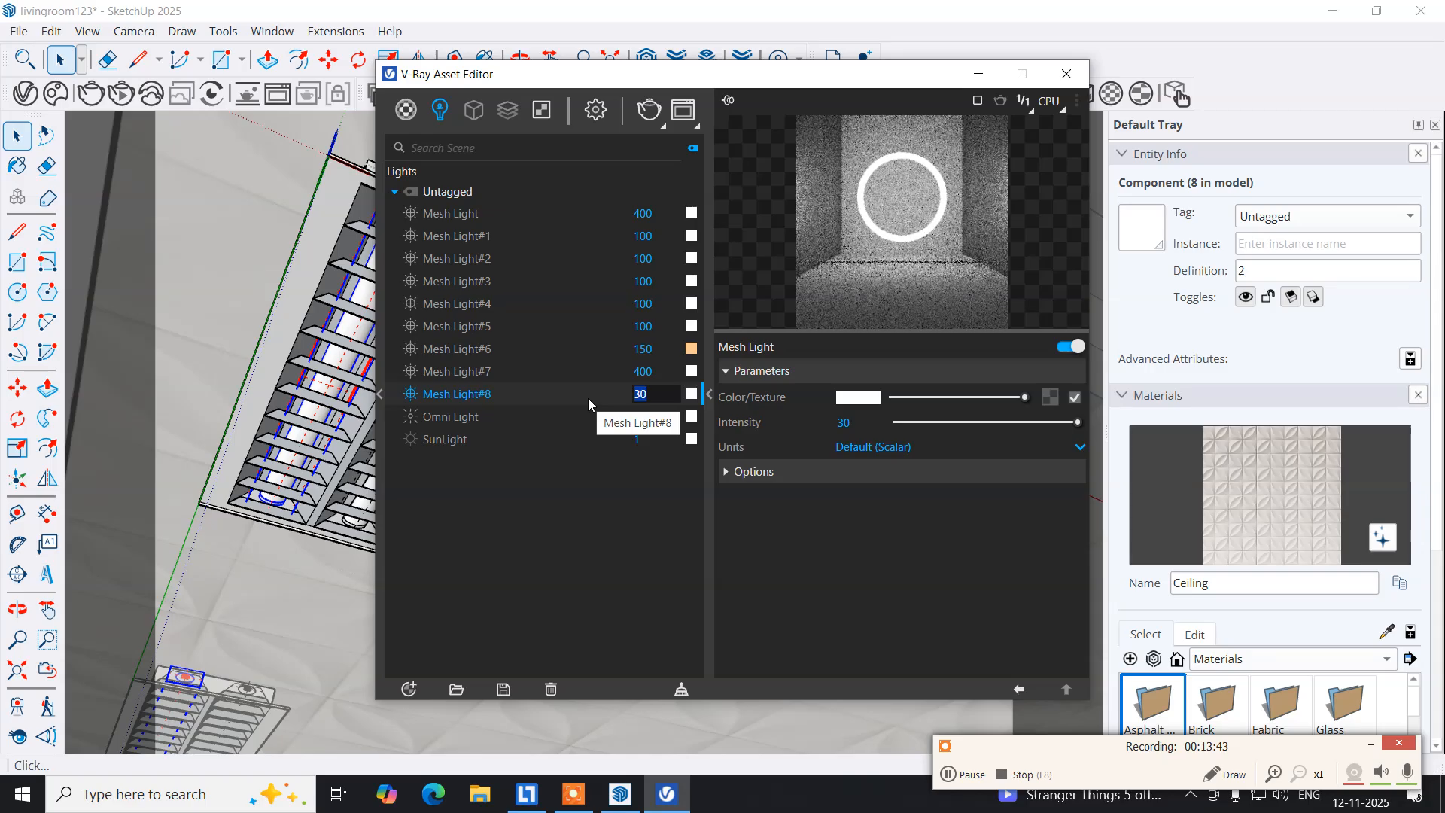
pyautogui.write('500')
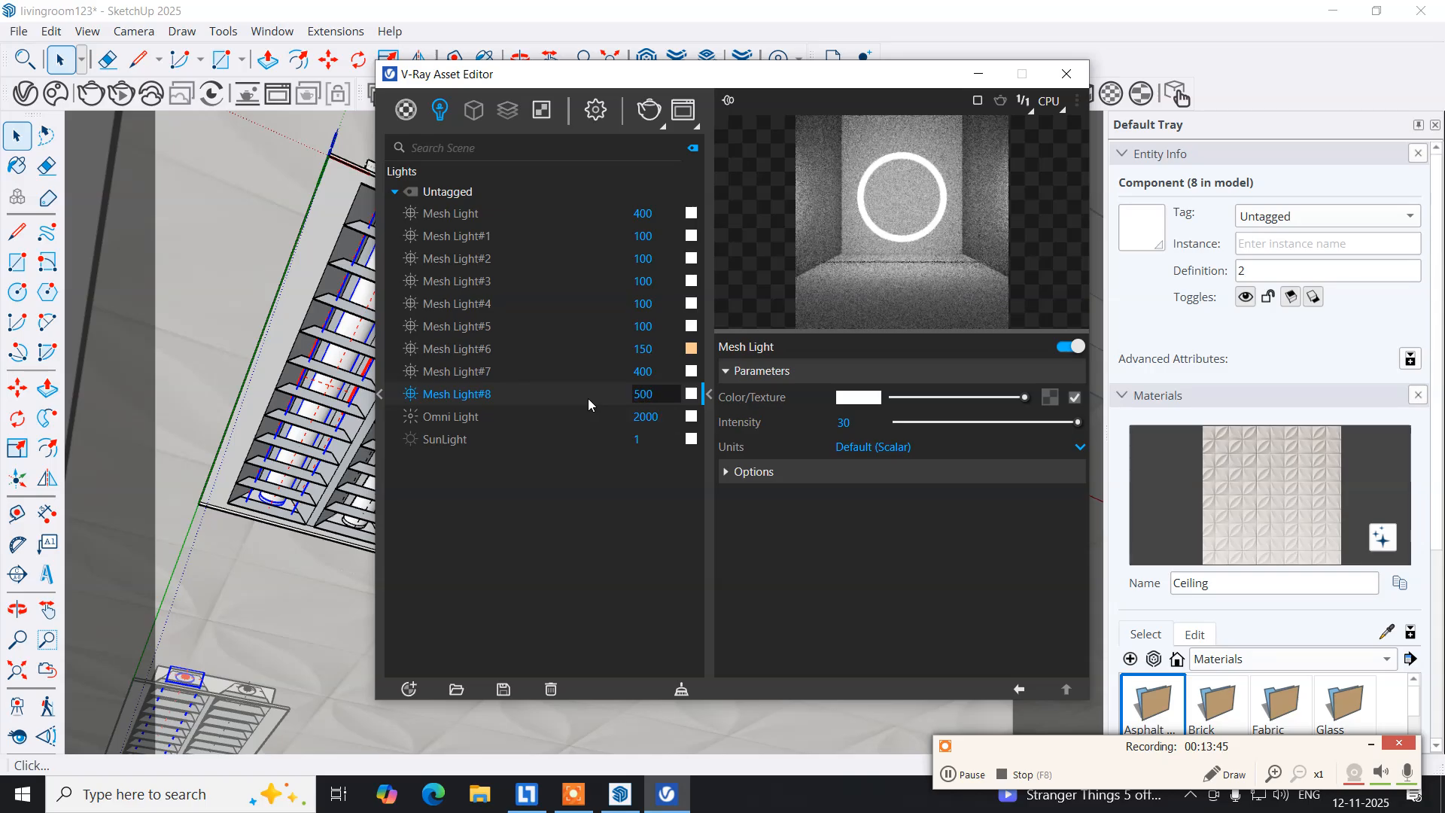
pyautogui.press('Return')
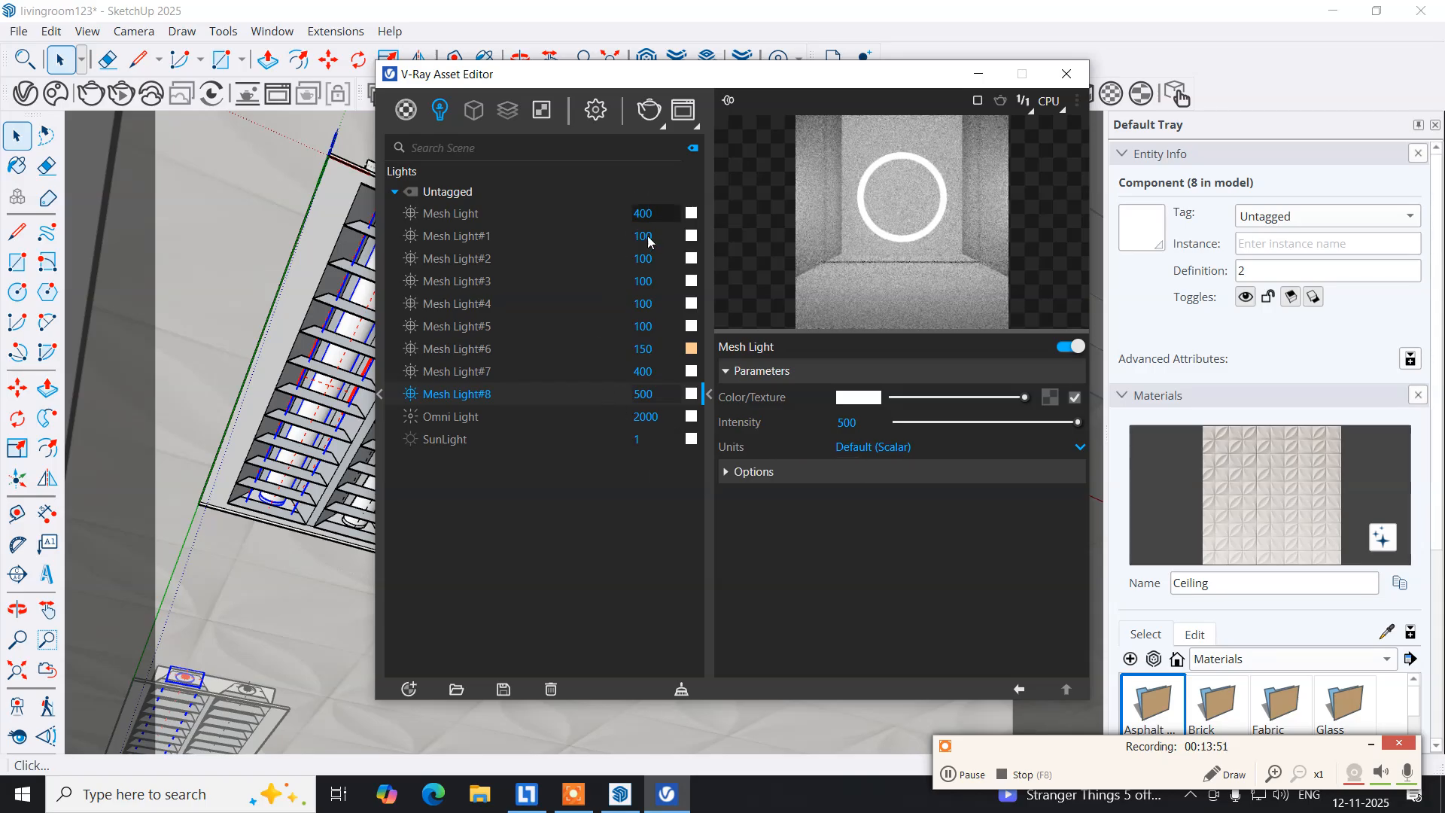
# Give Mesh Light#8 a warm pale-yellow colour with hue about 0.118 and saturation about 0.266.
pyautogui.click(690, 395)
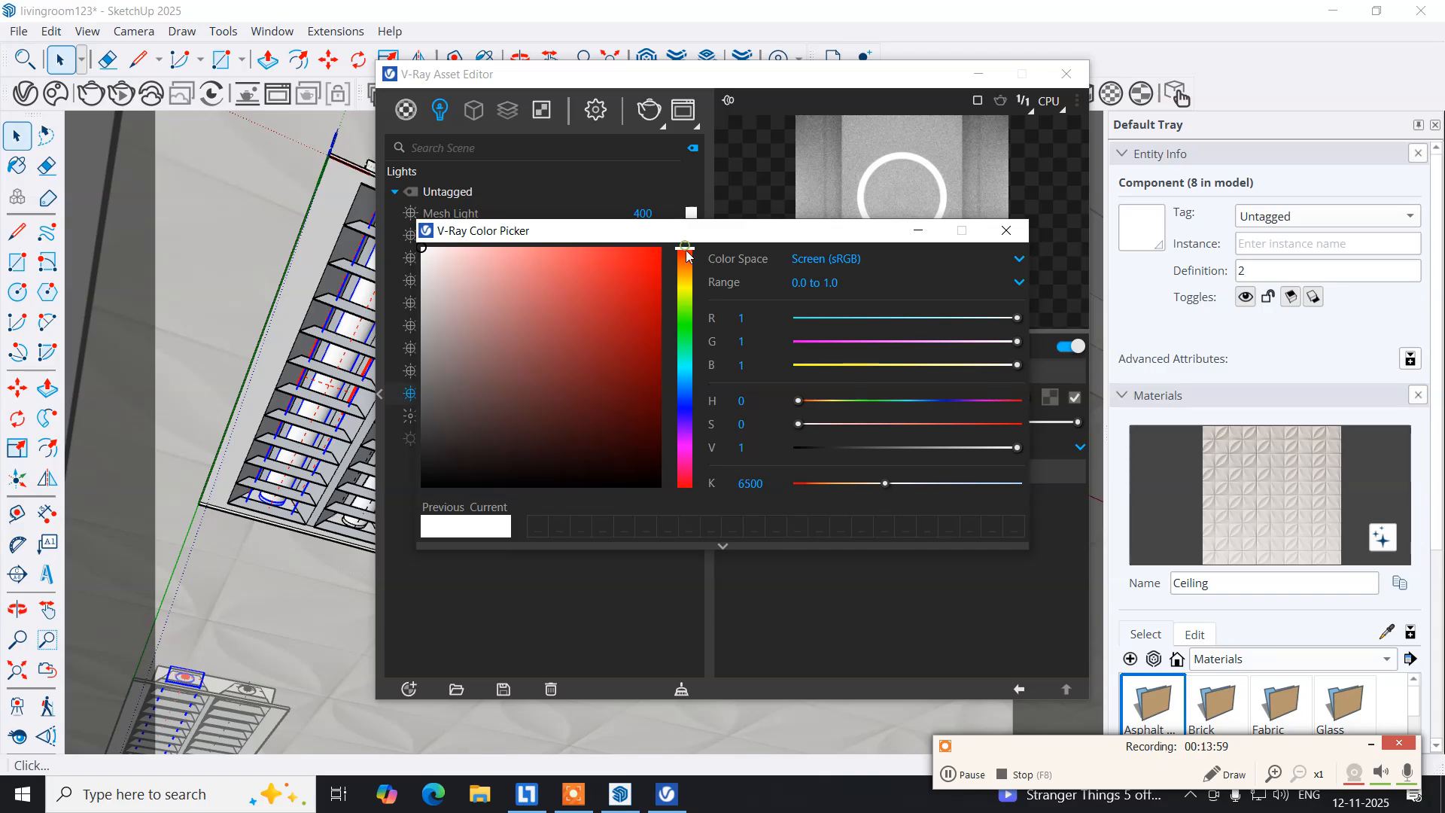
pyautogui.moveTo(689, 251); pyautogui.dragTo(681, 277)
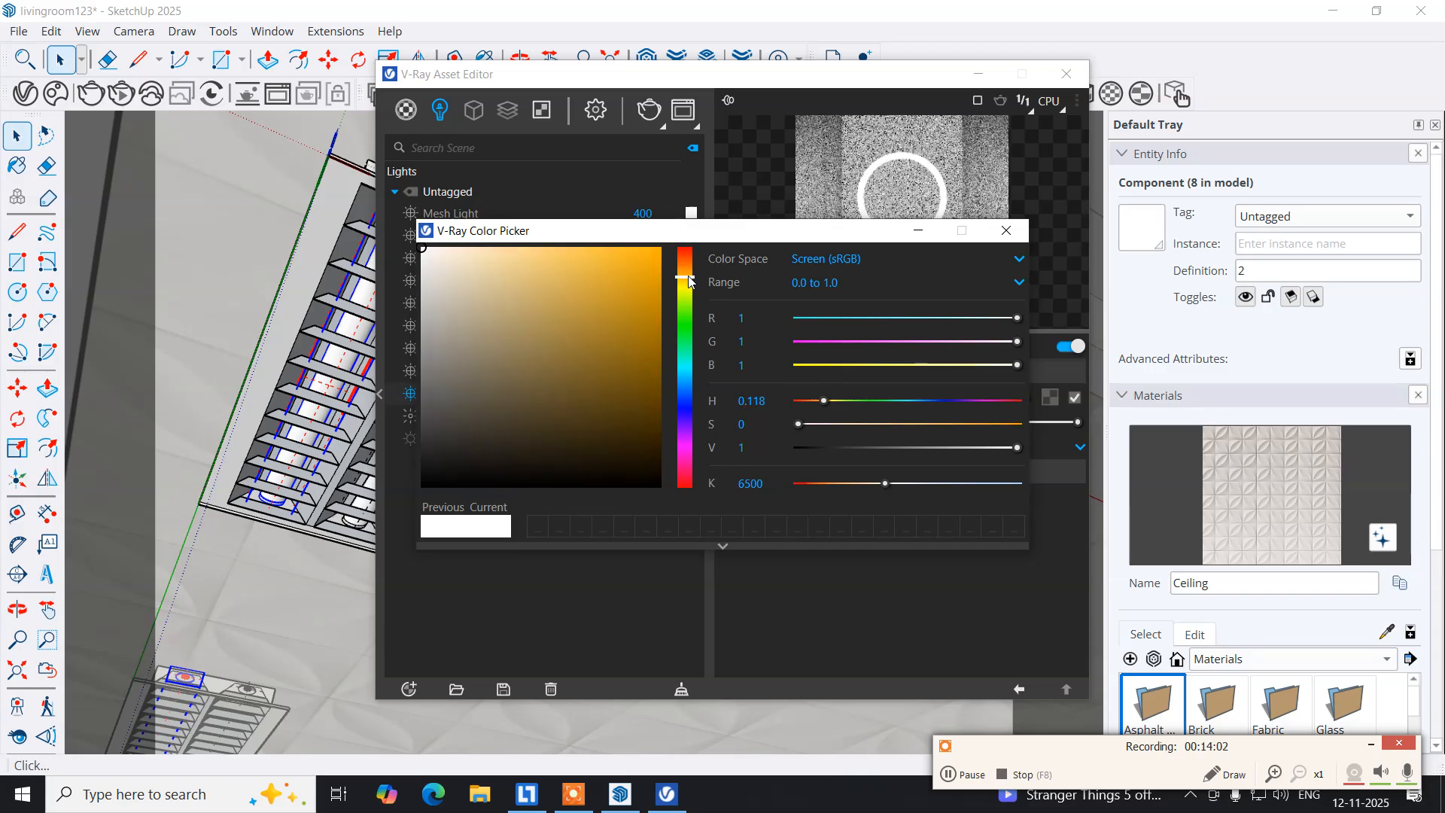
pyautogui.click(486, 249)
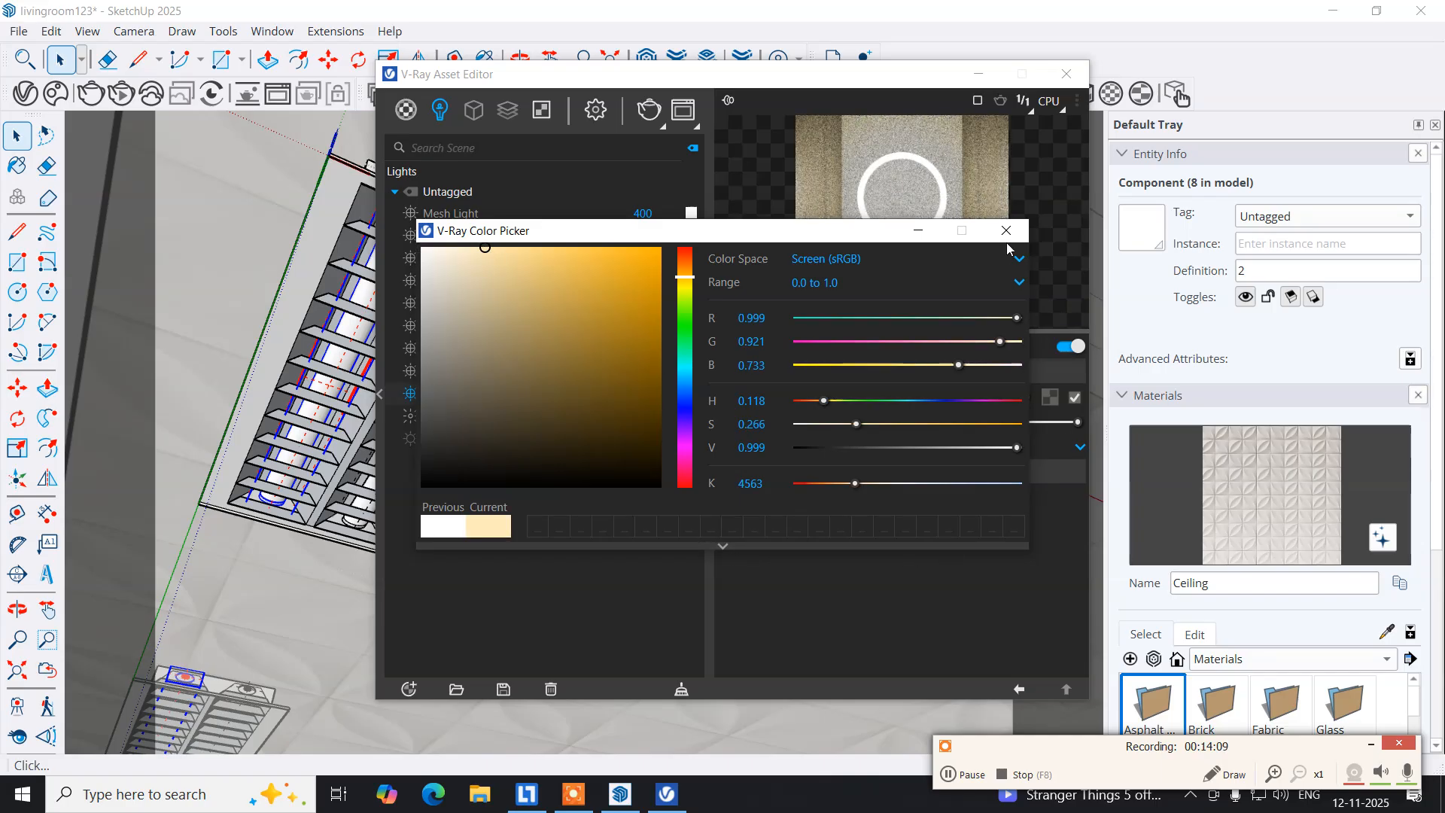
pyautogui.moveTo(773, 486); pyautogui.dragTo(704, 485)
pyautogui.click(1006, 231)
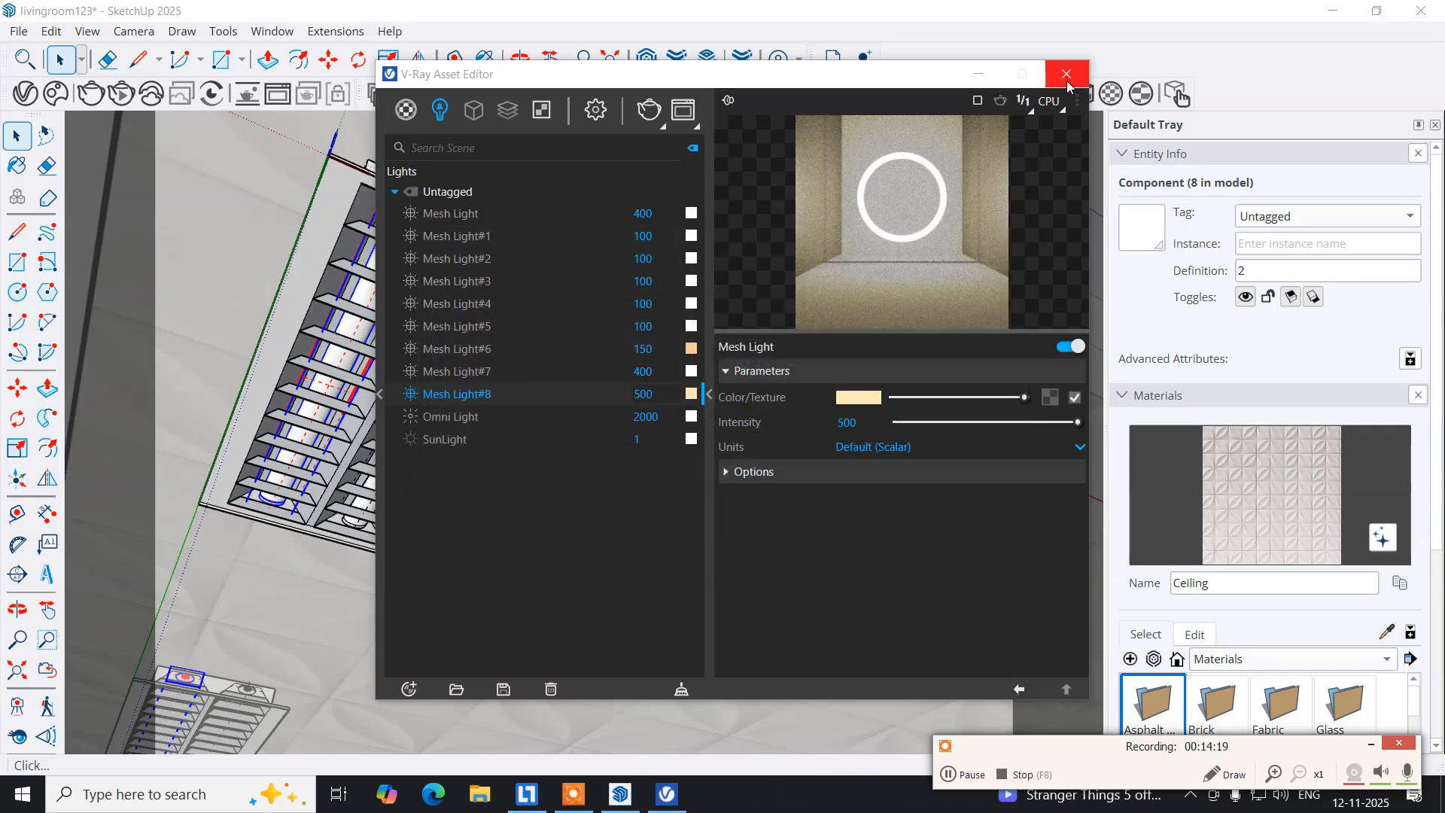
# Uncover the model, select the louvred light's other tube, and finish editing the light component.
pyautogui.moveTo(455, 79); pyautogui.dragTo(835, 83)
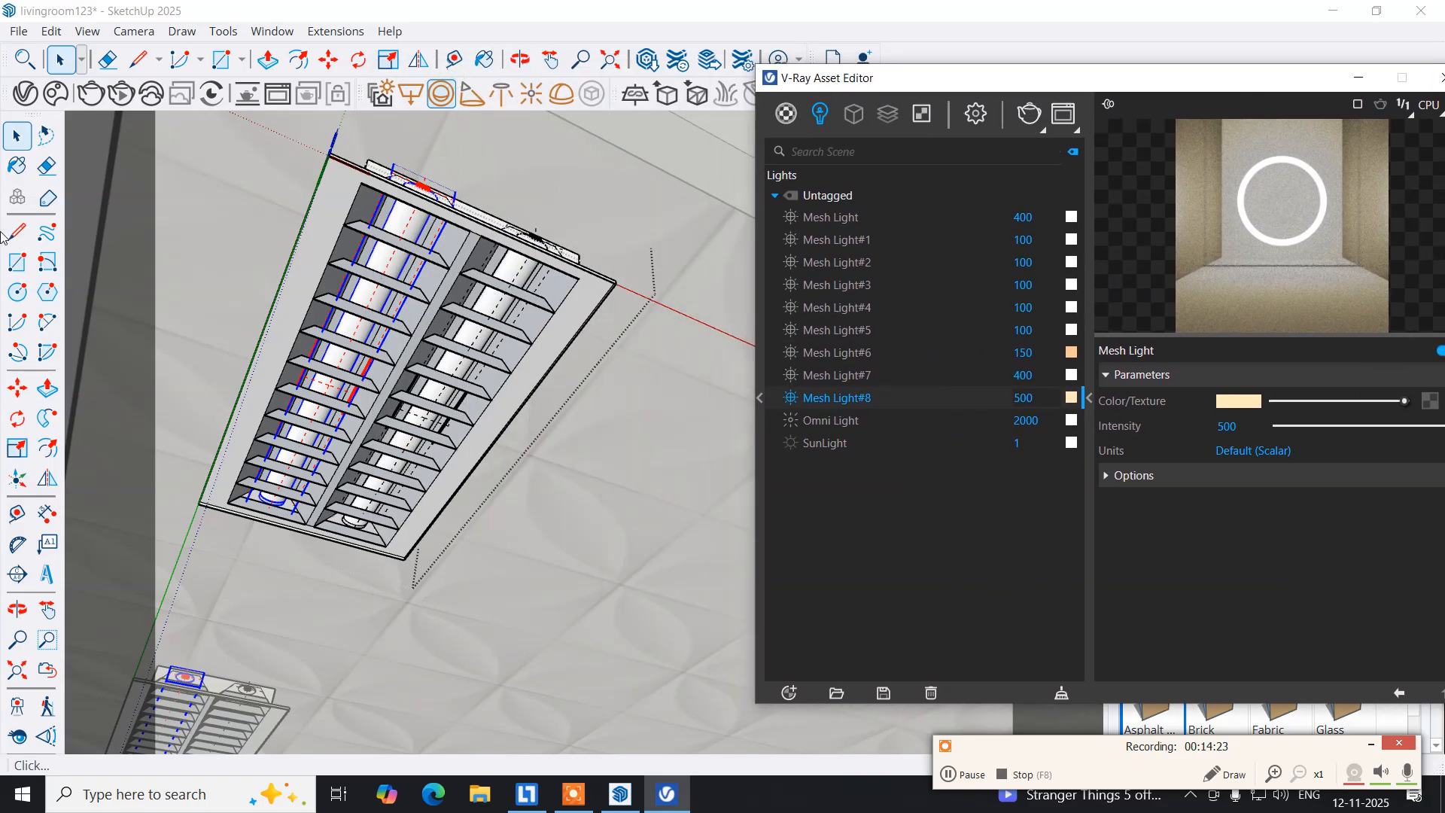
pyautogui.click(517, 272)
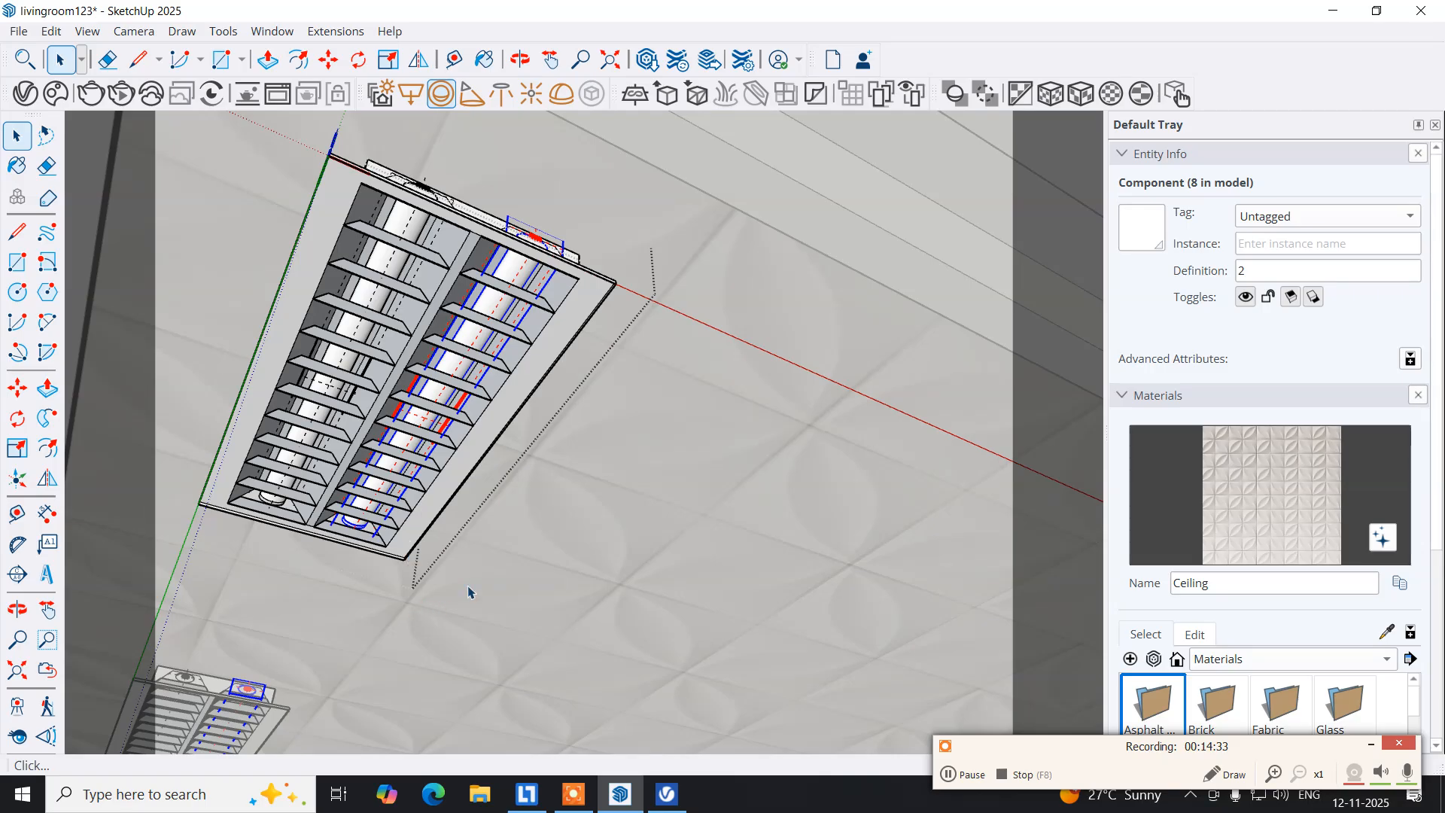
pyautogui.rightClick(602, 384)
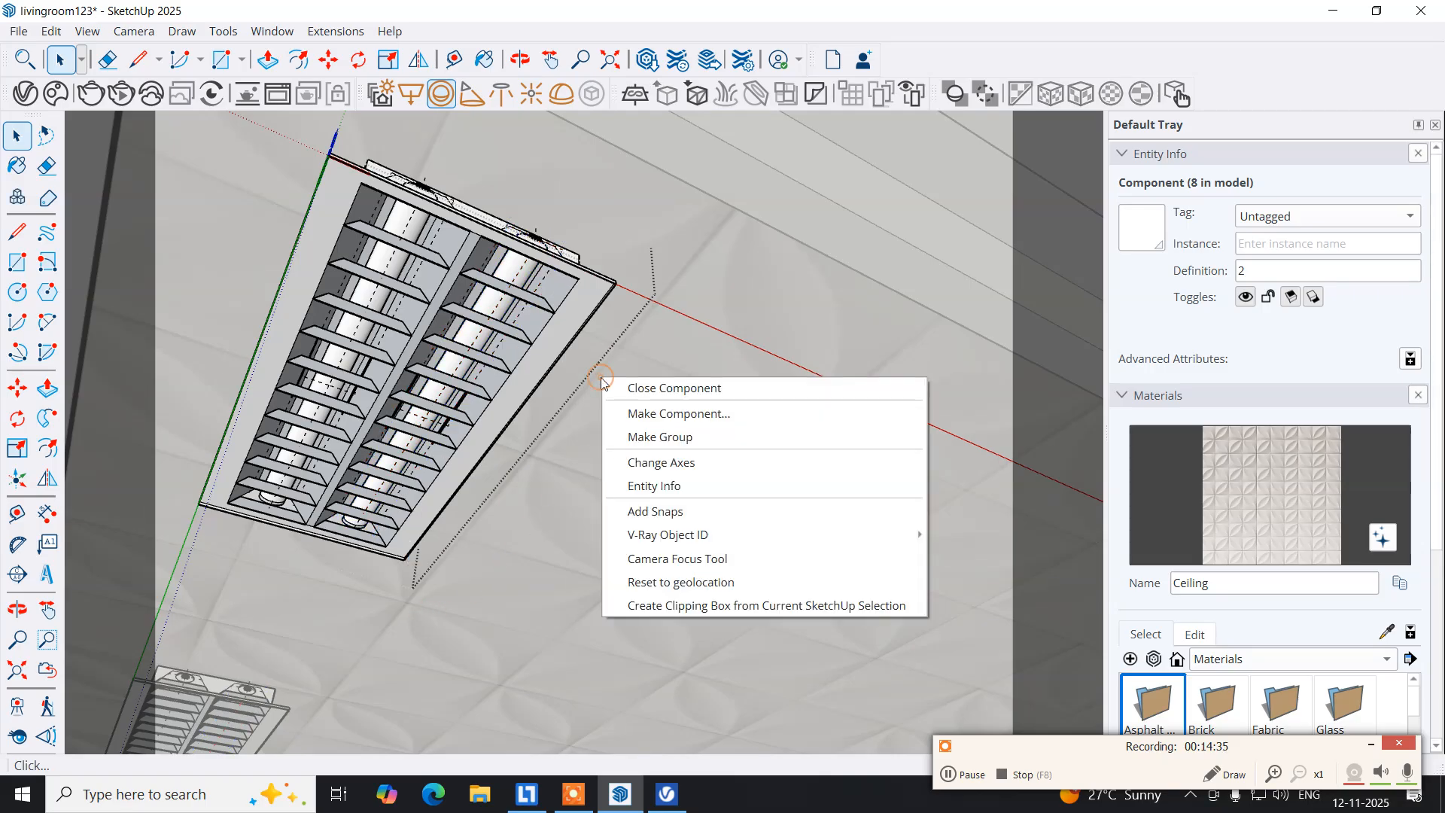
pyautogui.click(662, 388)
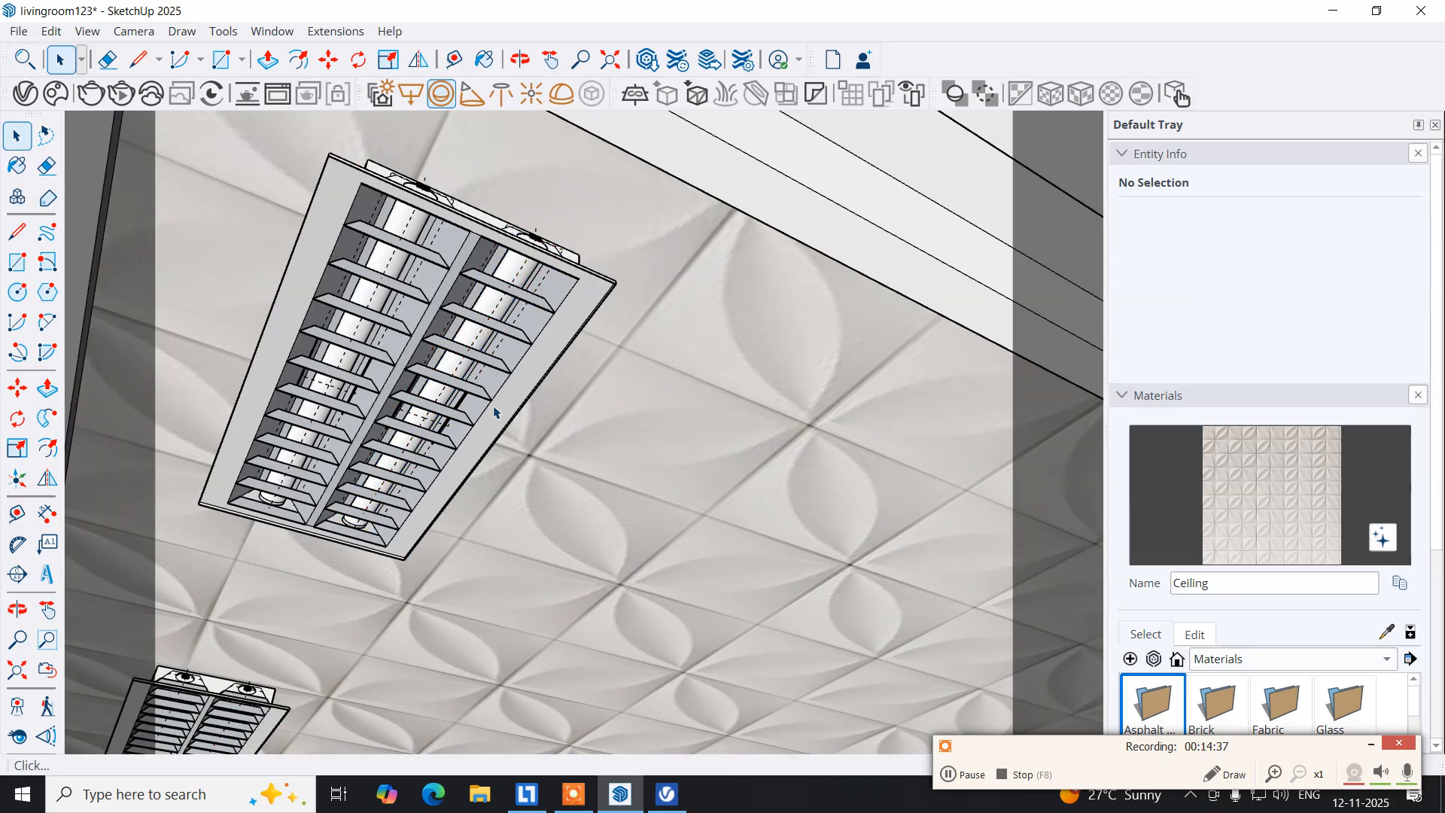
# Examine the four louvred lights and their placement on the textured ceiling panel from several angles.
pyautogui.moveTo(356, 498); pyautogui.dragTo(576, 180, button='middle')
pyautogui.scroll(3, 307, 468)
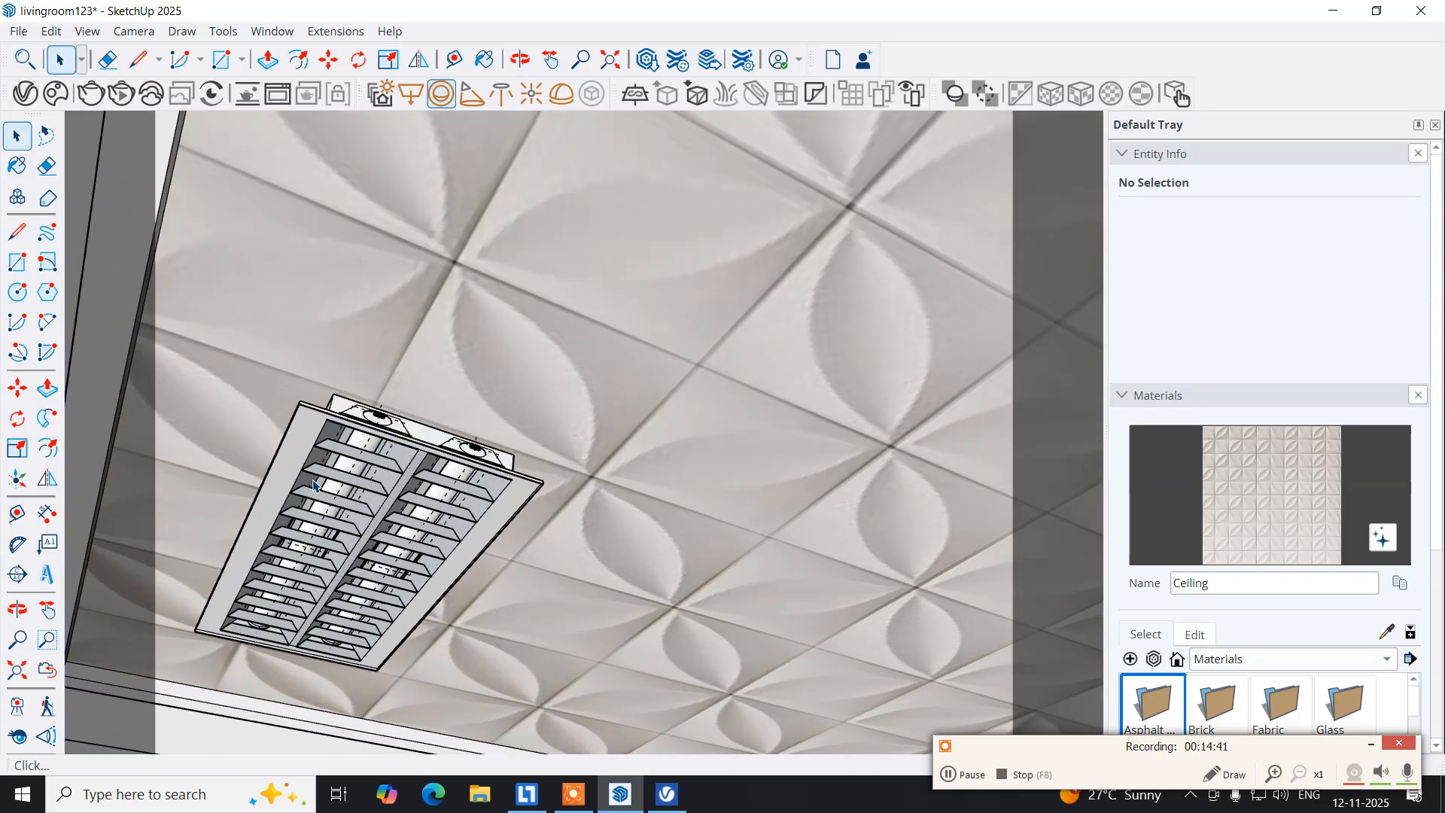
pyautogui.click(313, 475)
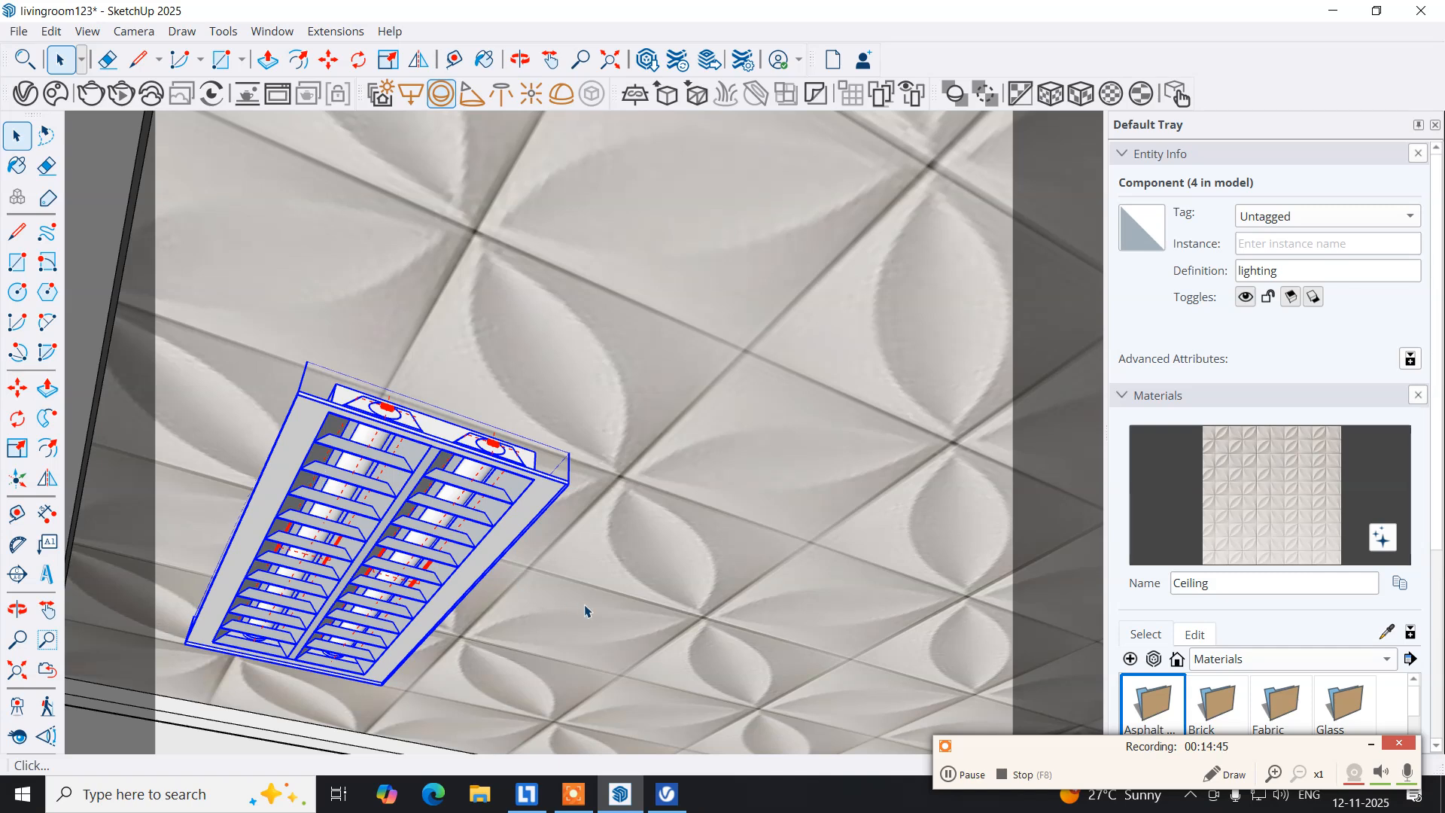
pyautogui.scroll(-3, 584, 612)
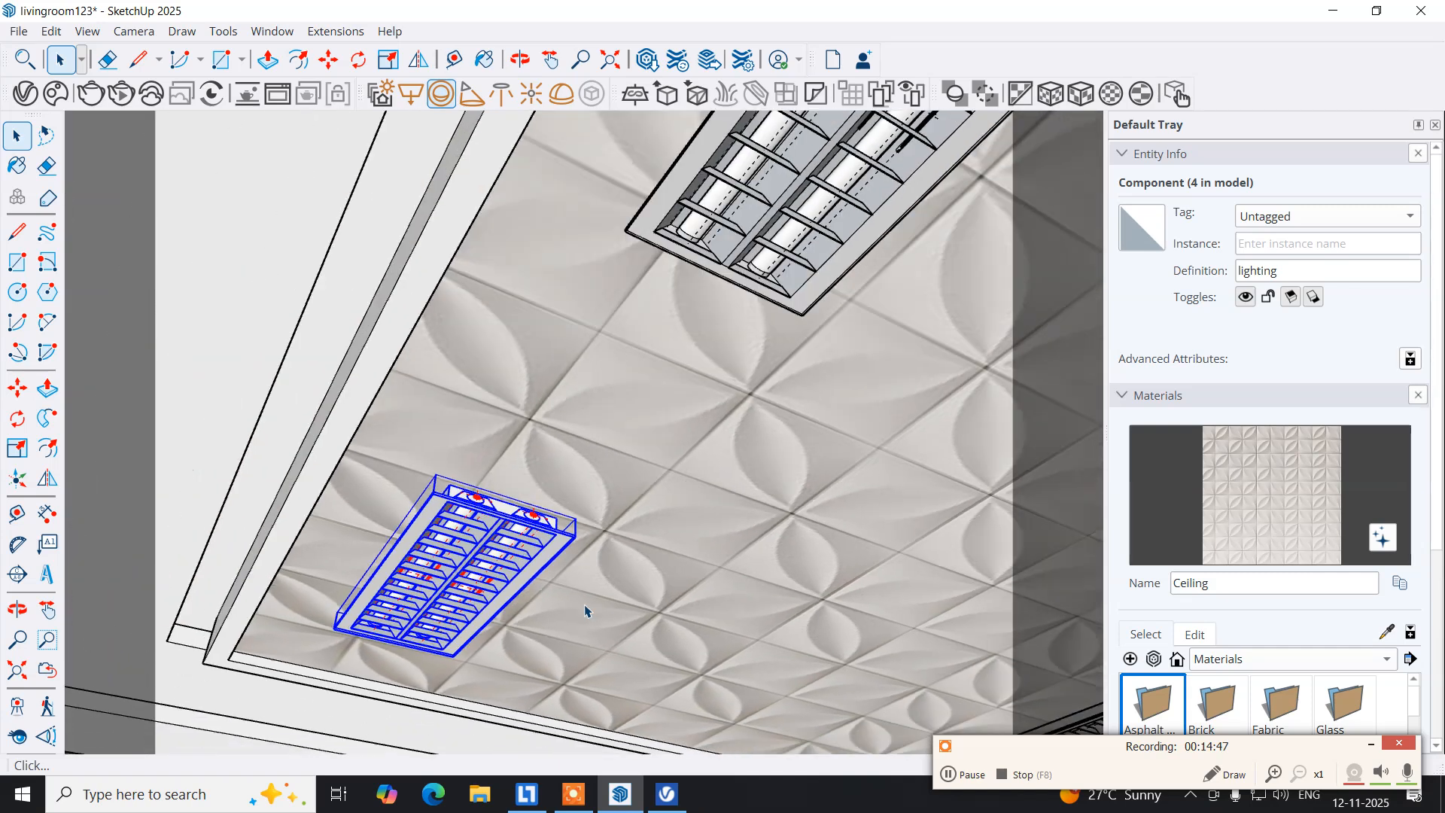
pyautogui.rightClick(463, 328)
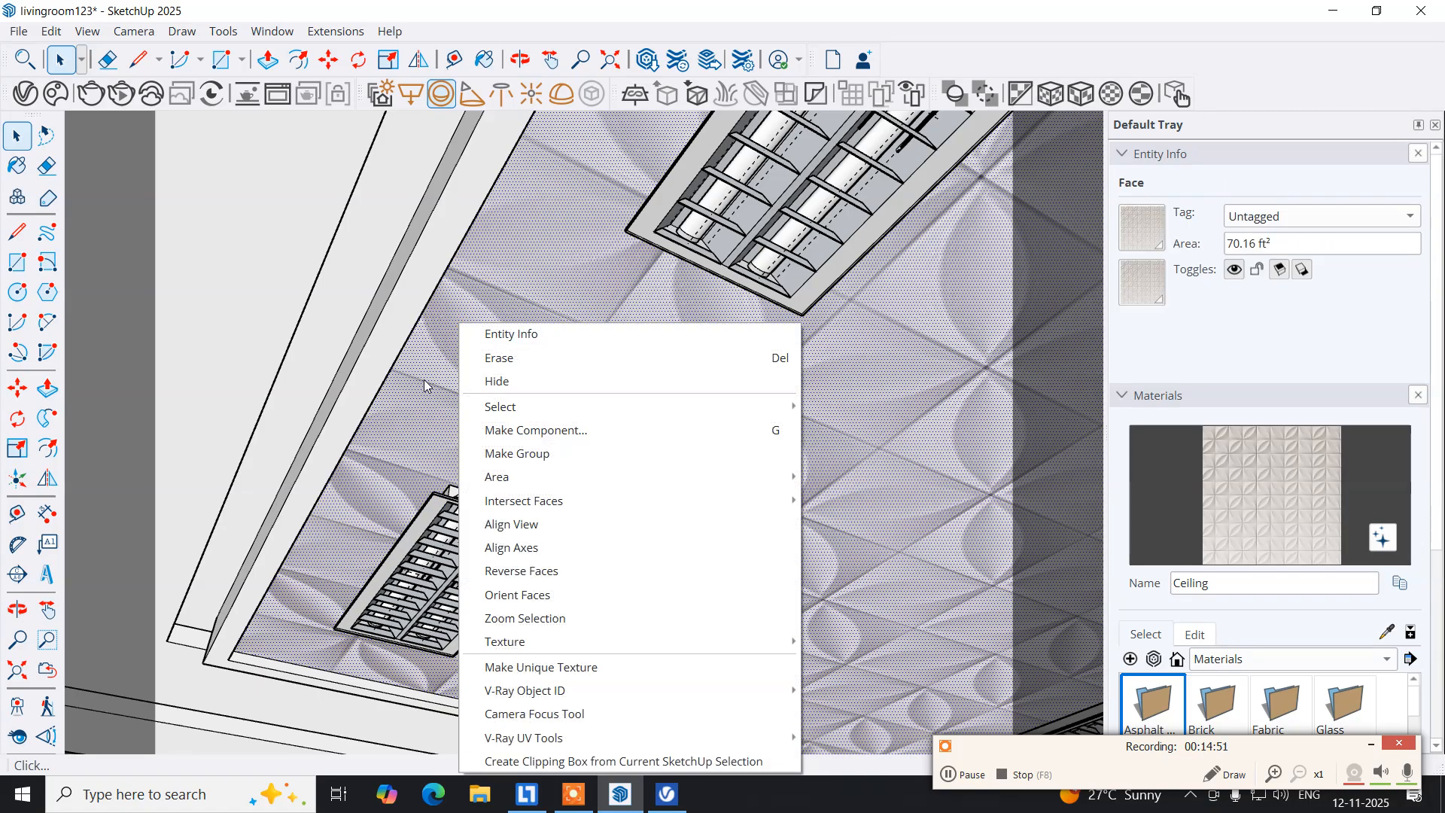
pyautogui.click(423, 385)
pyautogui.scroll(-4, 494, 412)
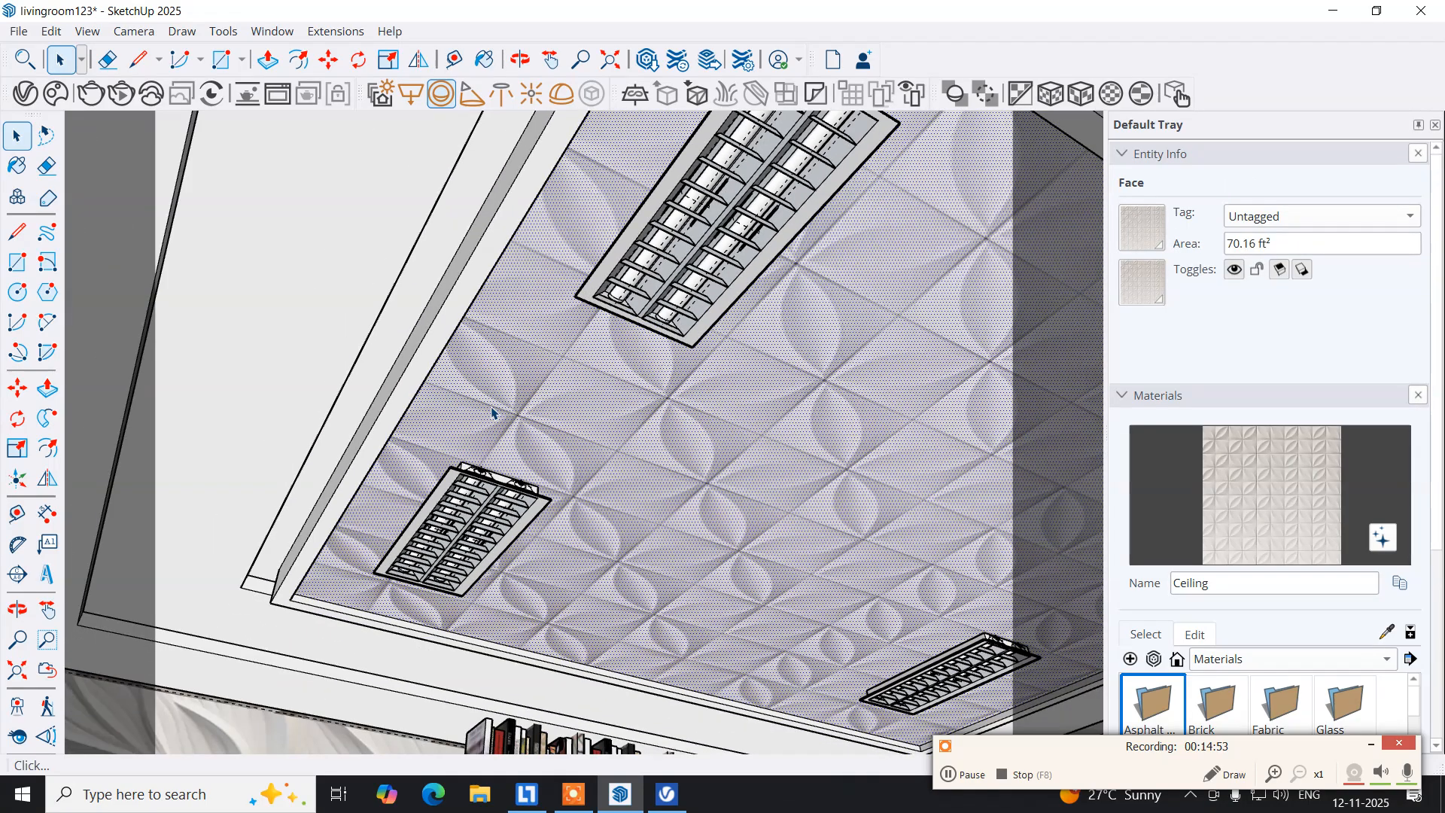
pyautogui.moveTo(764, 452); pyautogui.dragTo(490, 413, button='middle')
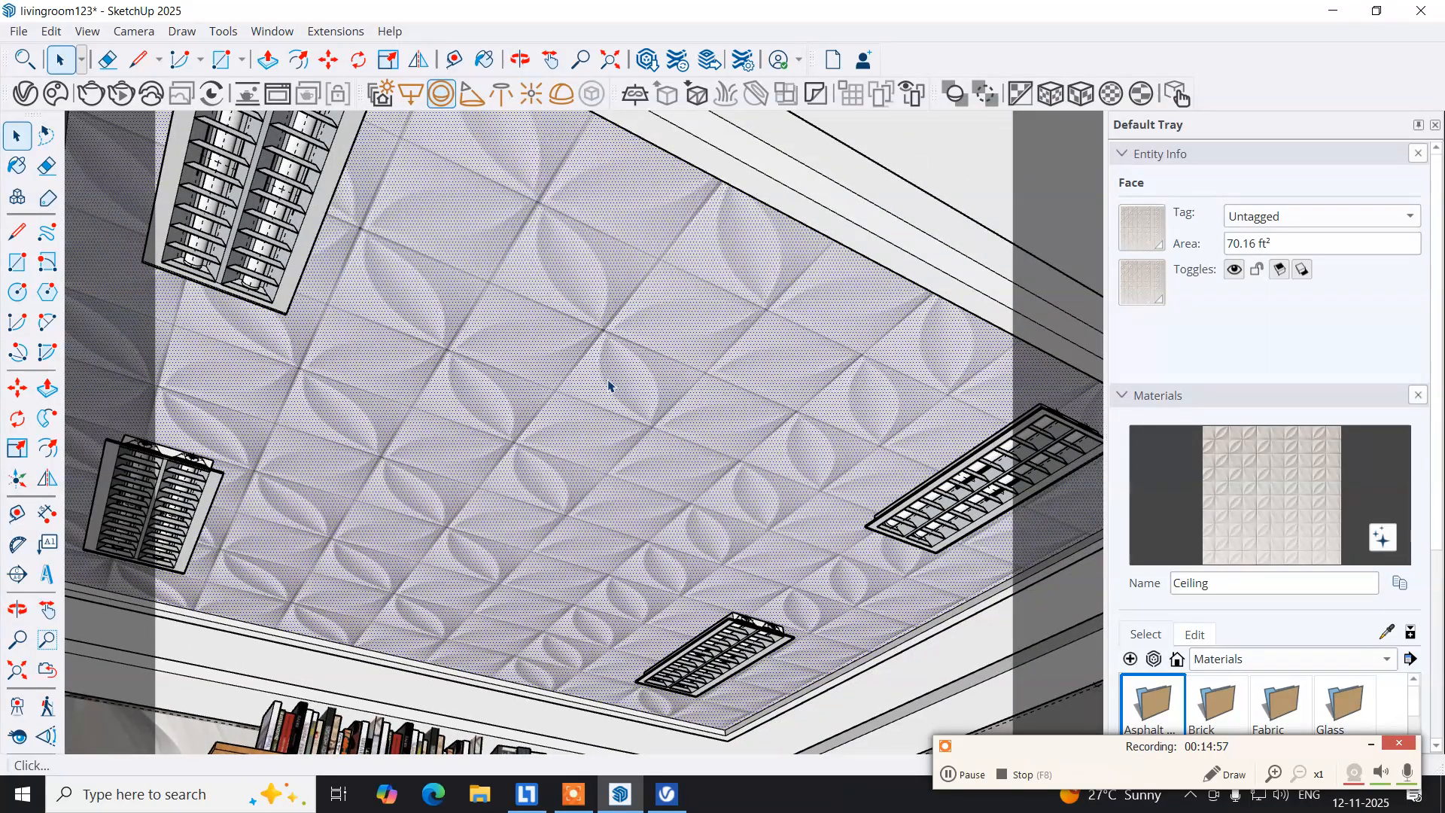
pyautogui.moveTo(608, 385); pyautogui.dragTo(526, 422, button='middle')
pyautogui.scroll(-2, 525, 435)
pyautogui.scroll(-2, 524, 435)
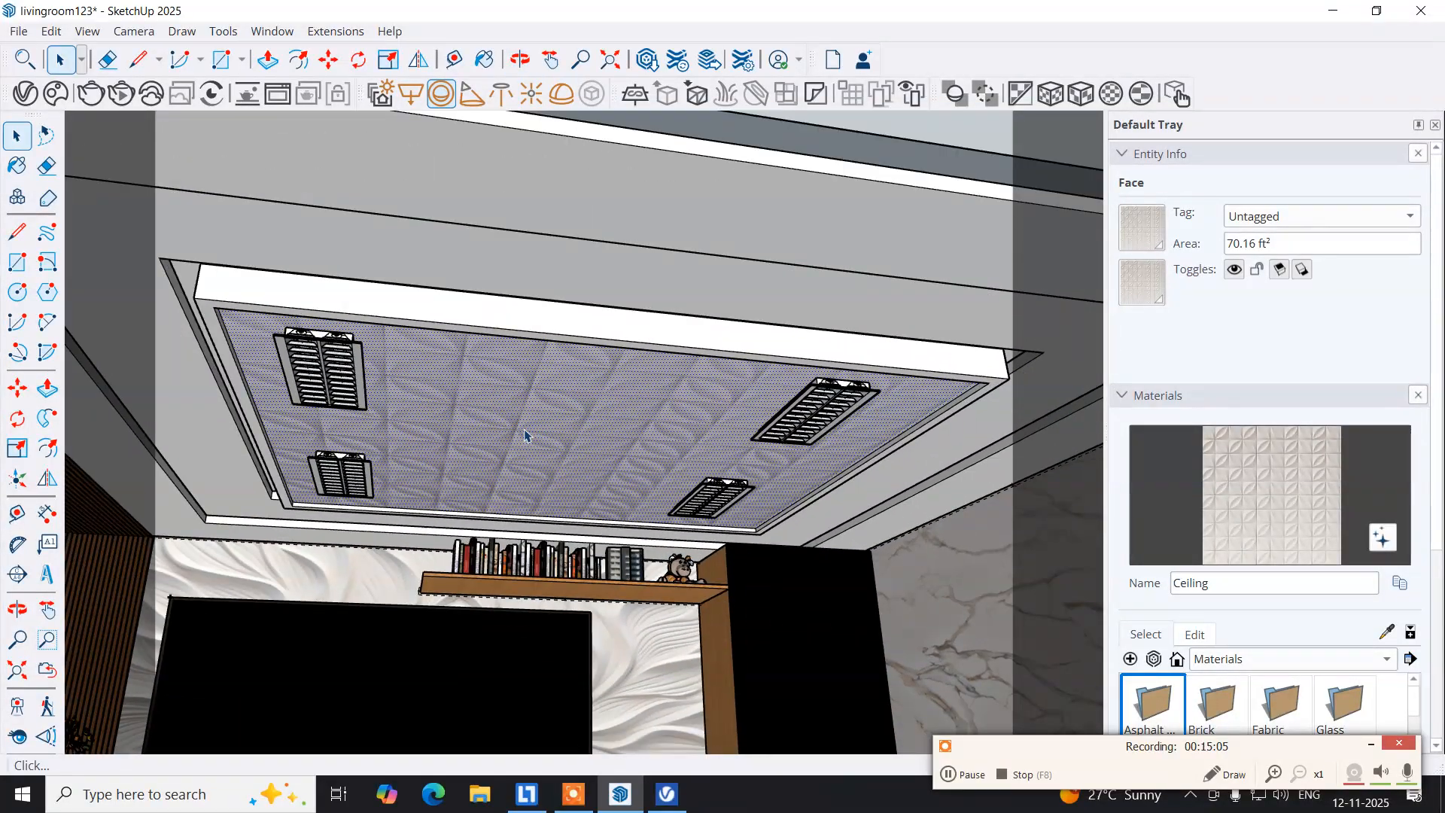
# Search 3D Warehouse for "fans".
pyautogui.click(272, 31)
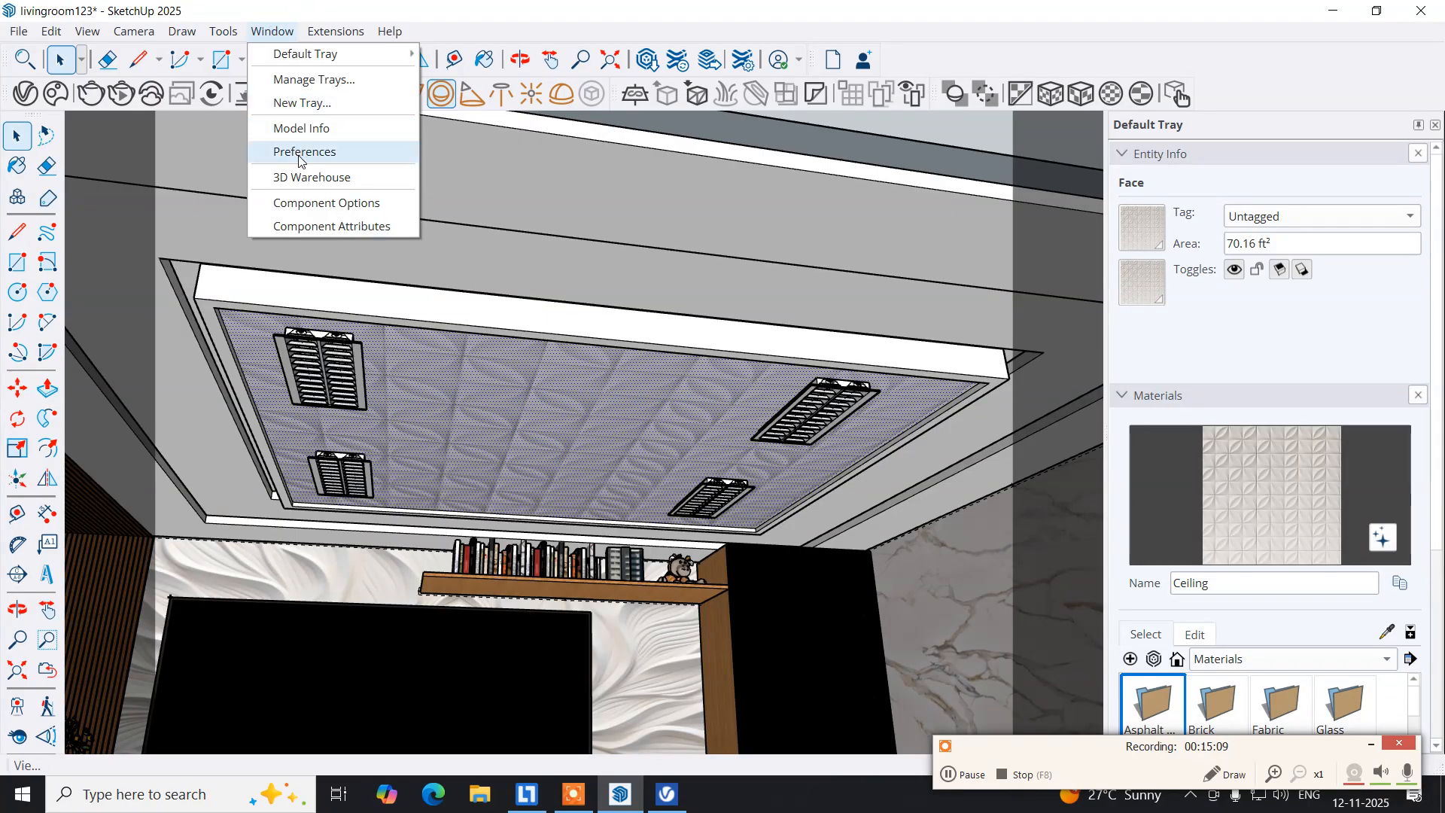
pyautogui.click(298, 179)
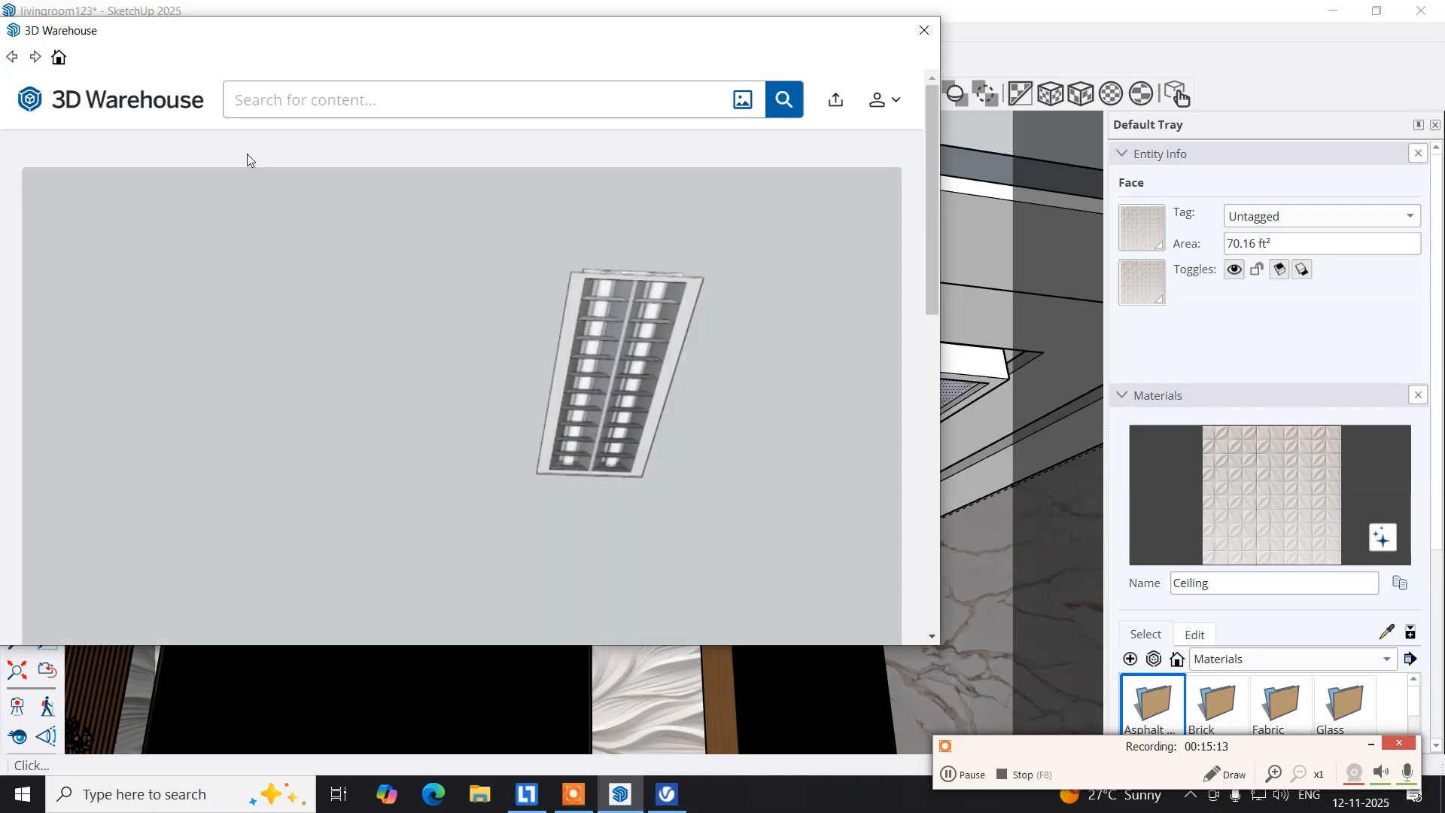
pyautogui.click(283, 100)
pyautogui.write('fans')
pyautogui.press('Return')
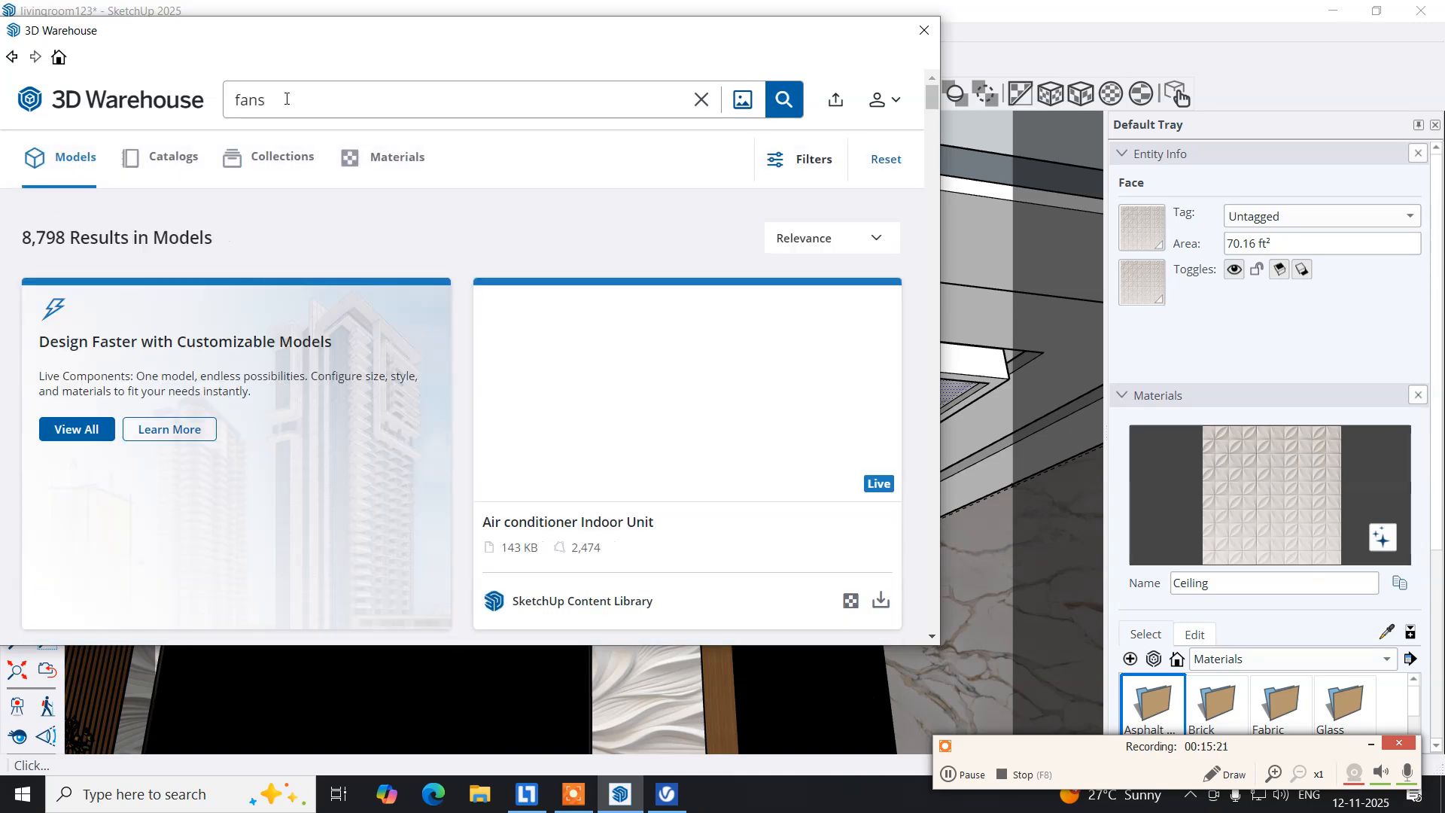
# Look through the fan models in the search results for one that suits the living room ceiling.
pyautogui.scroll(-7, 552, 410)
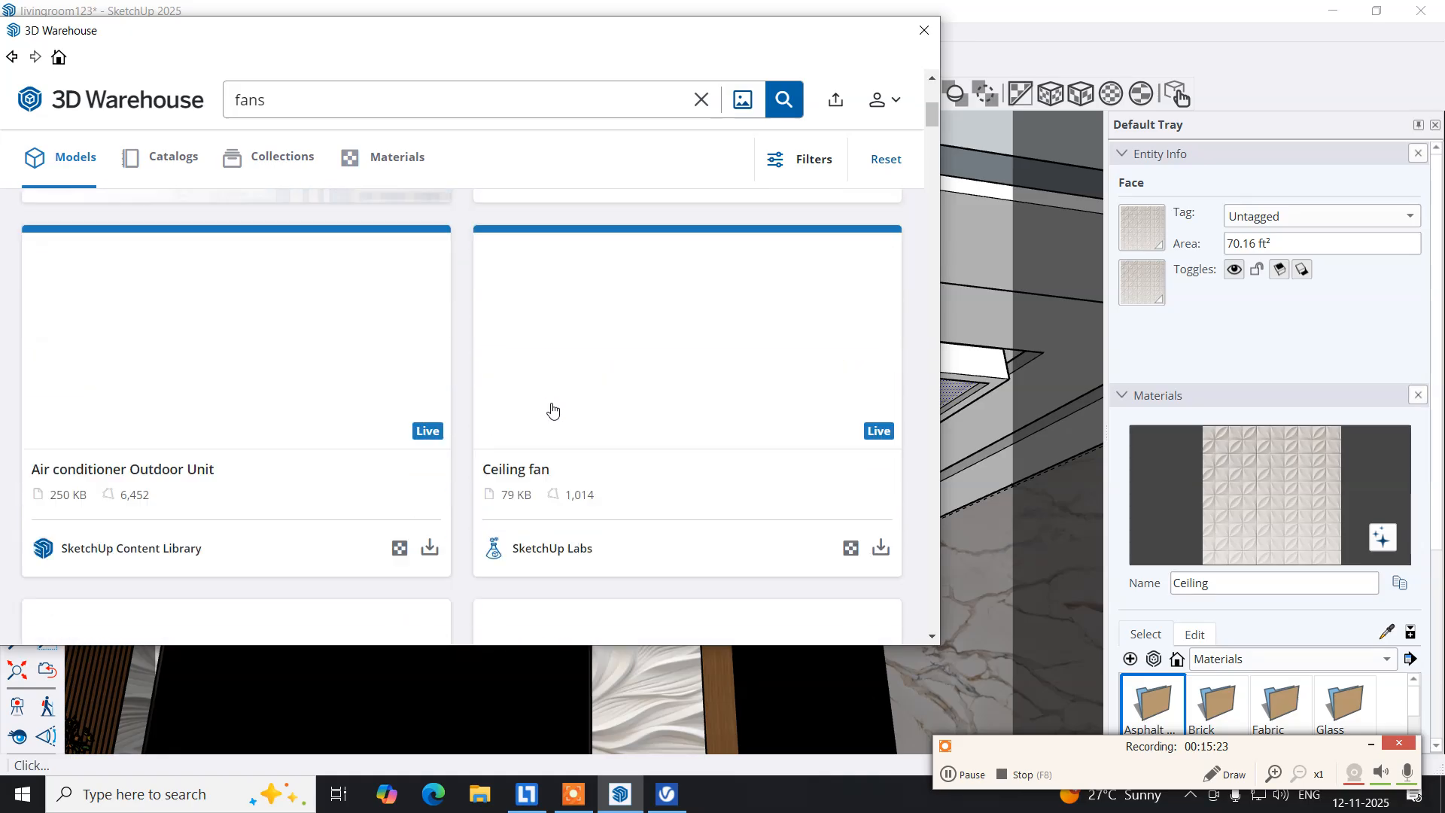
pyautogui.scroll(1, 551, 409)
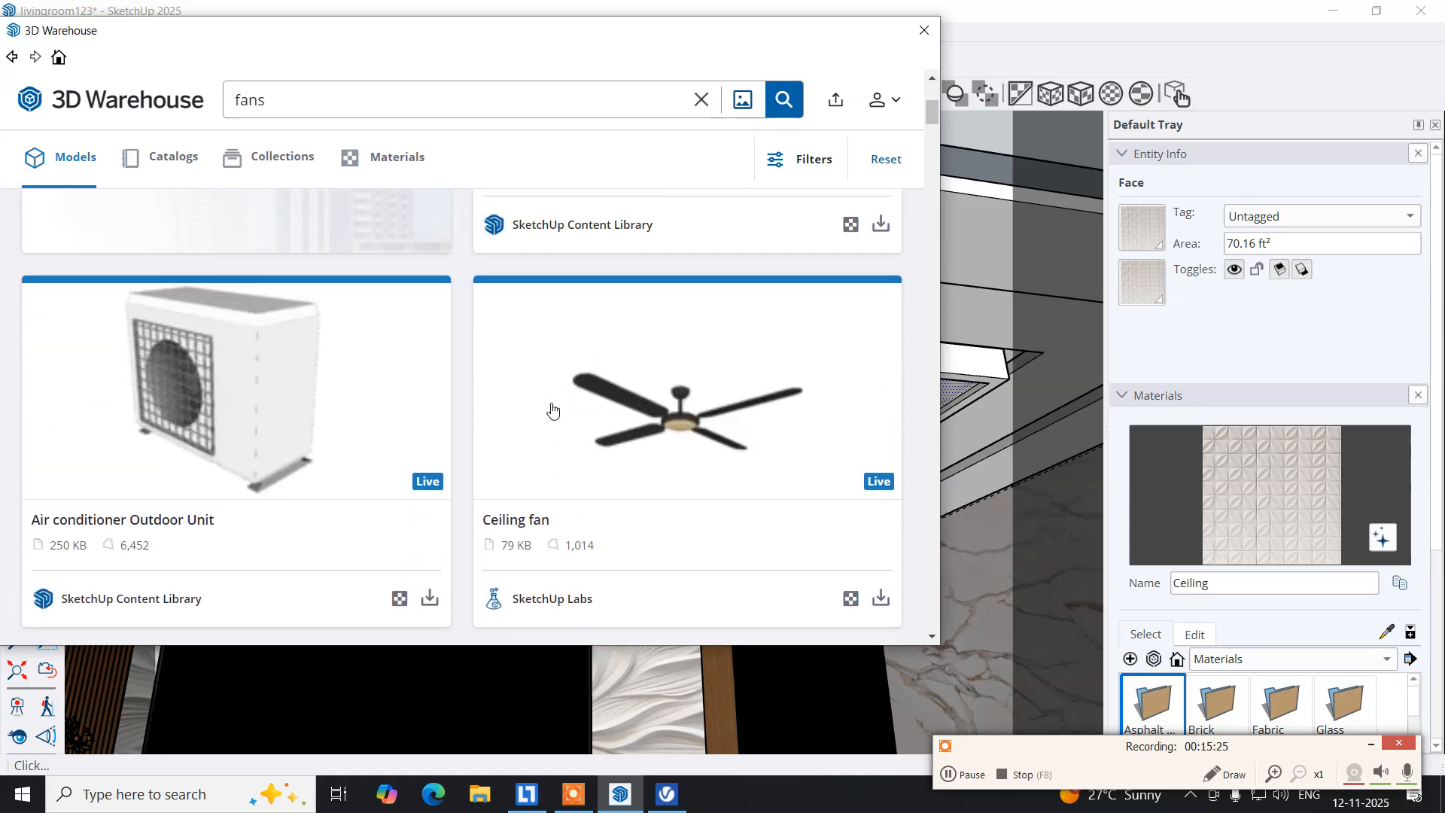
pyautogui.scroll(-1, 551, 409)
pyautogui.scroll(-4, 552, 410)
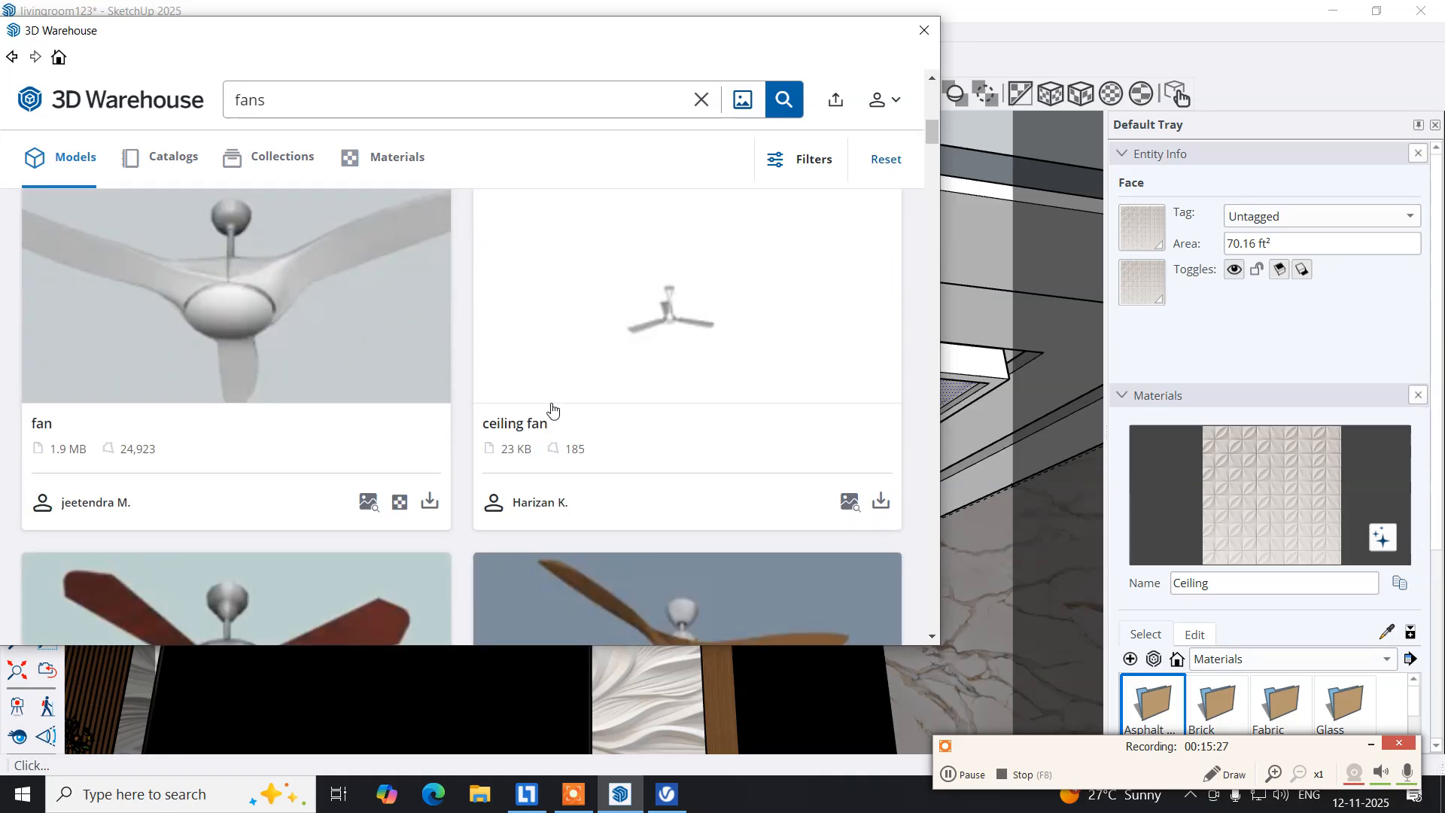
pyautogui.scroll(-5, 552, 409)
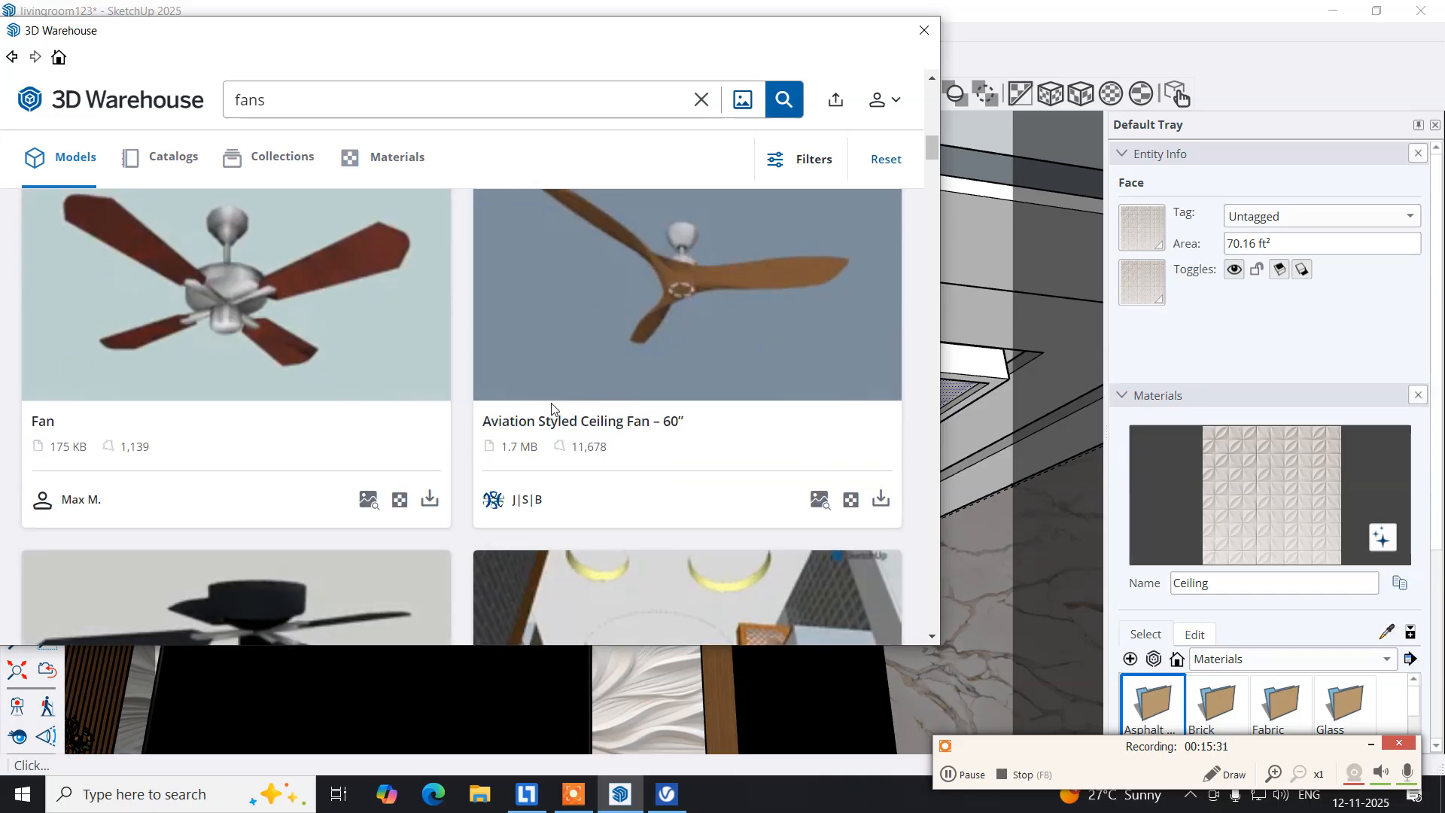
pyautogui.scroll(-5, 552, 410)
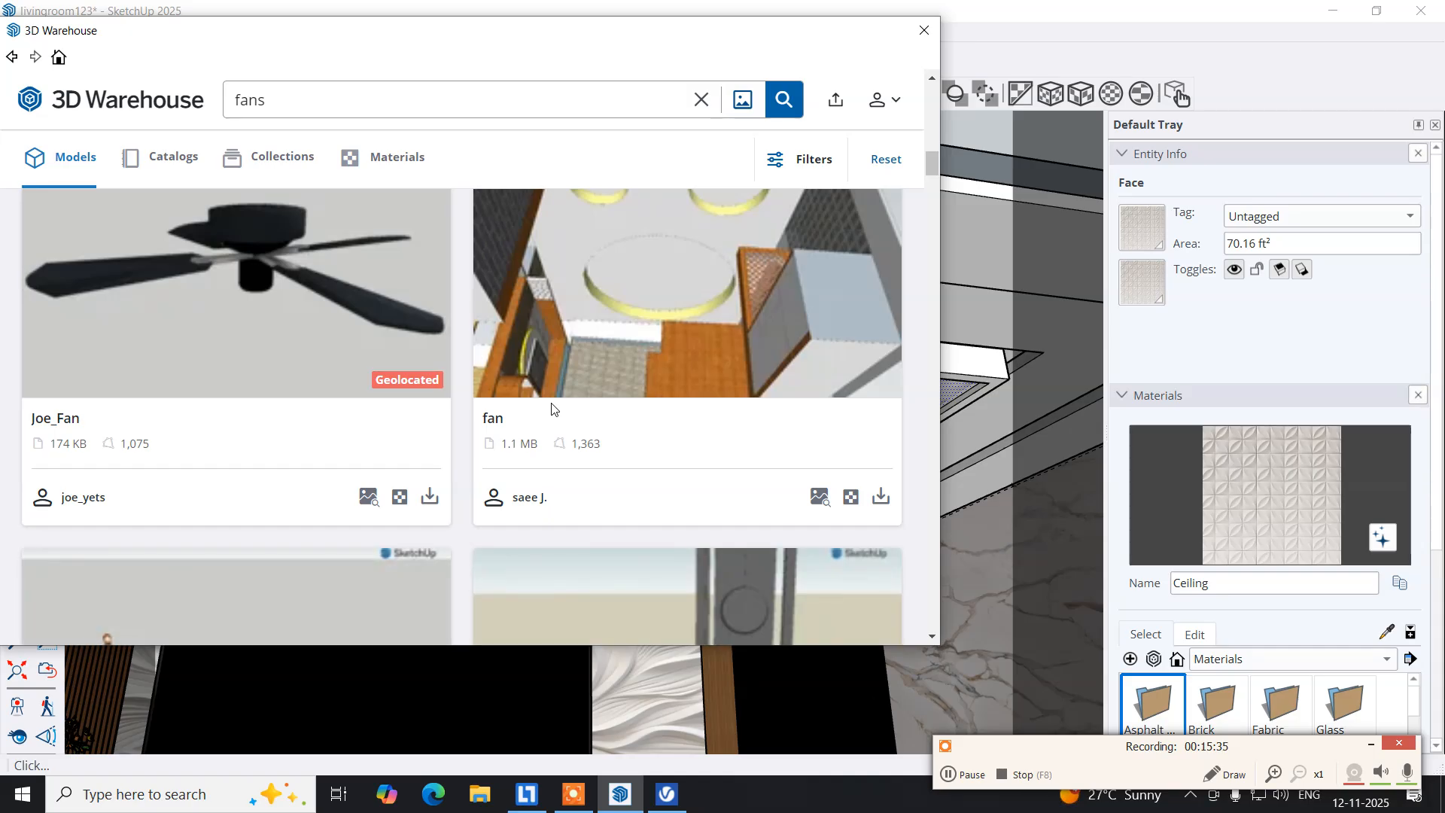
pyautogui.scroll(-5, 550, 405)
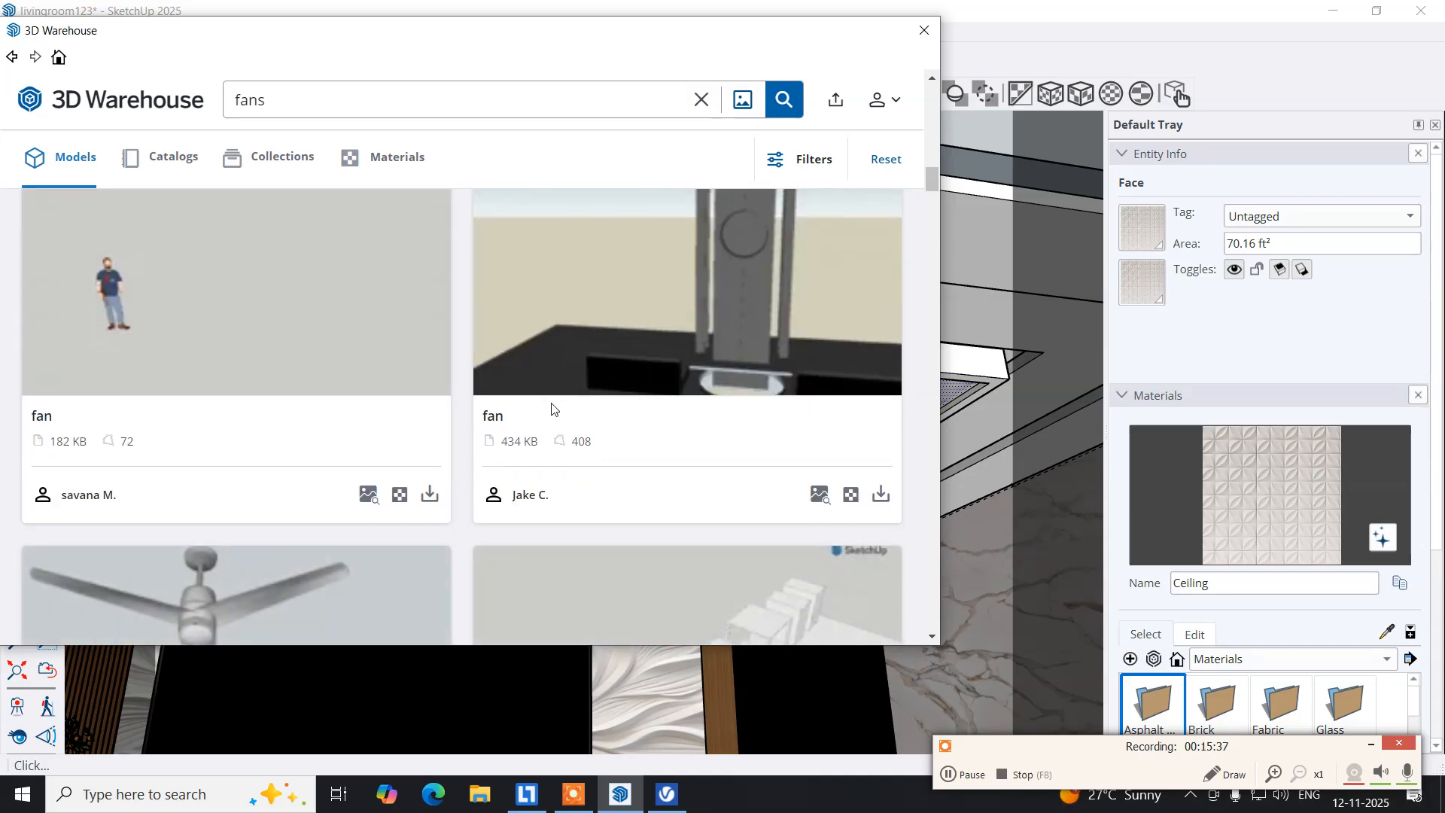
pyautogui.scroll(-5, 552, 407)
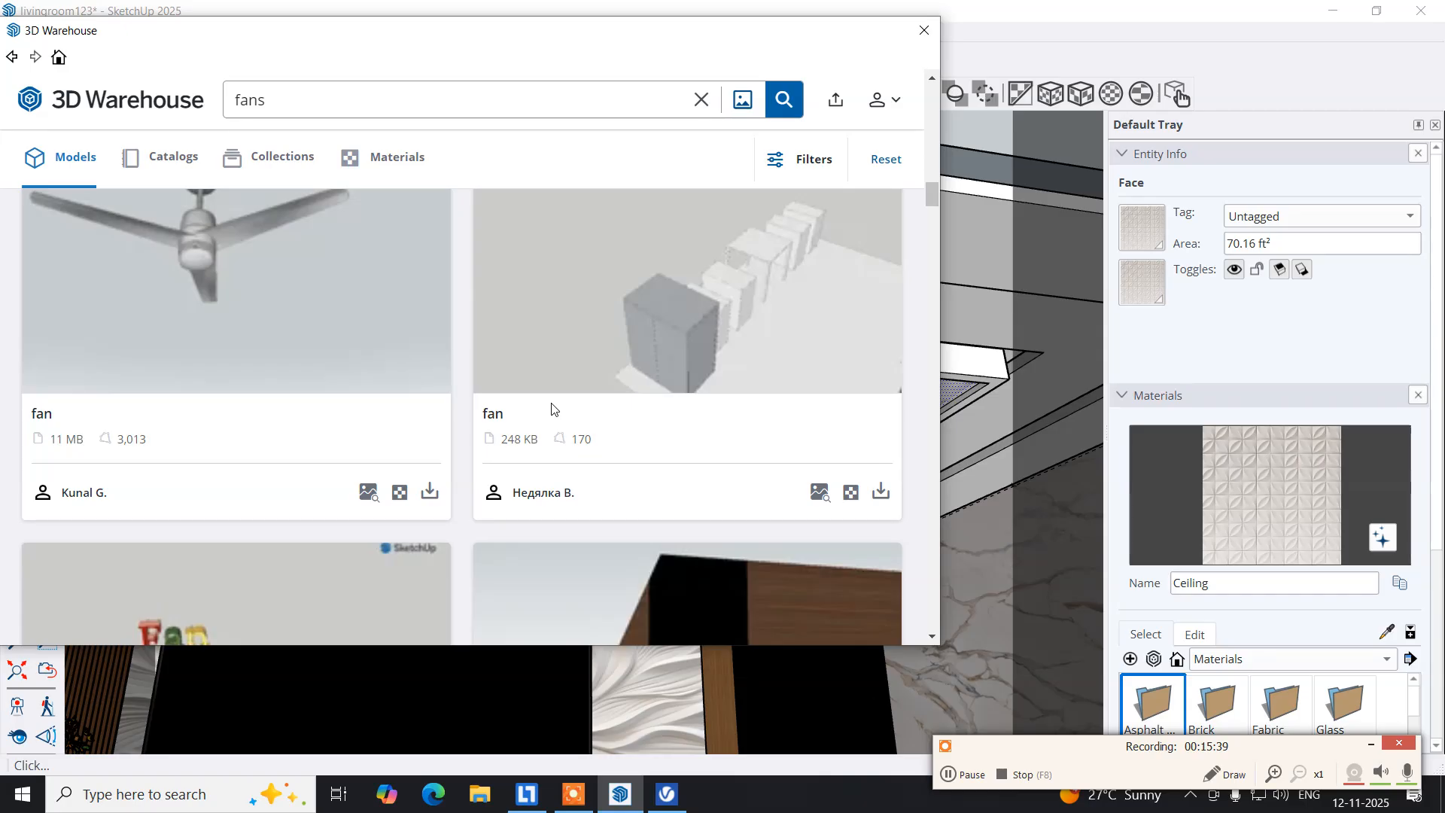
pyautogui.scroll(-4, 551, 407)
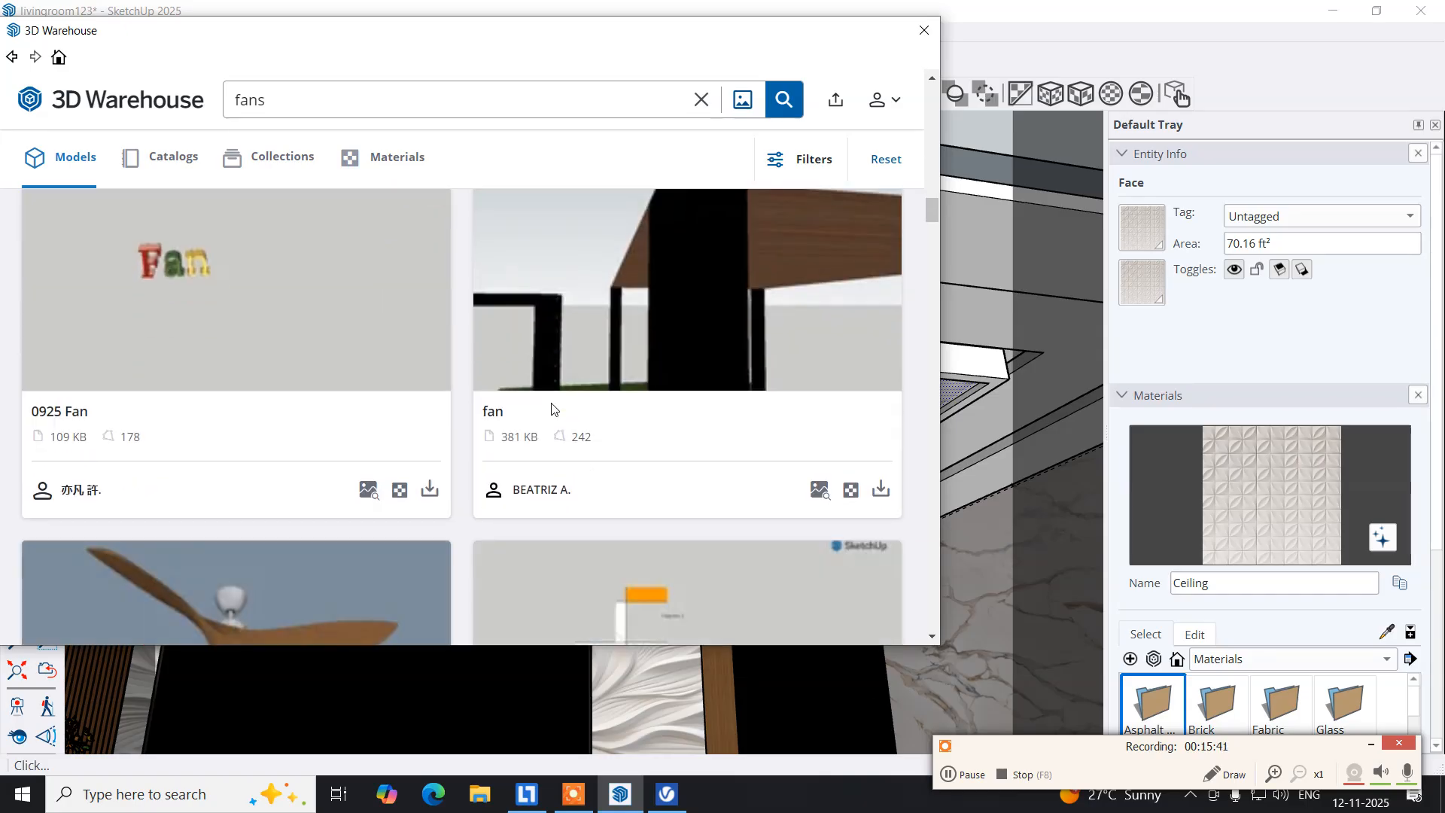
pyautogui.scroll(-5, 551, 407)
pyautogui.scroll(-1, 551, 408)
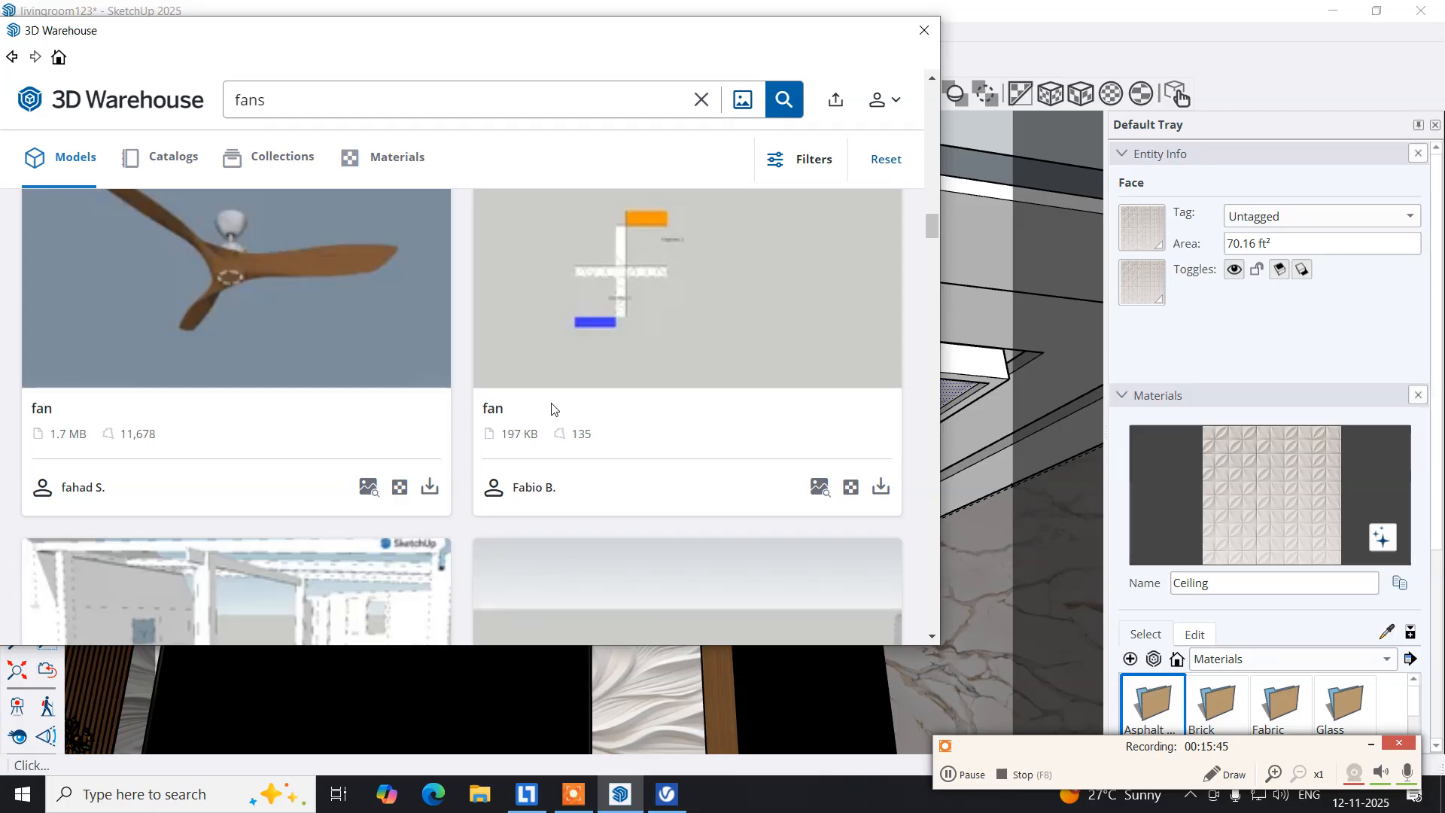
pyautogui.scroll(-7, 550, 408)
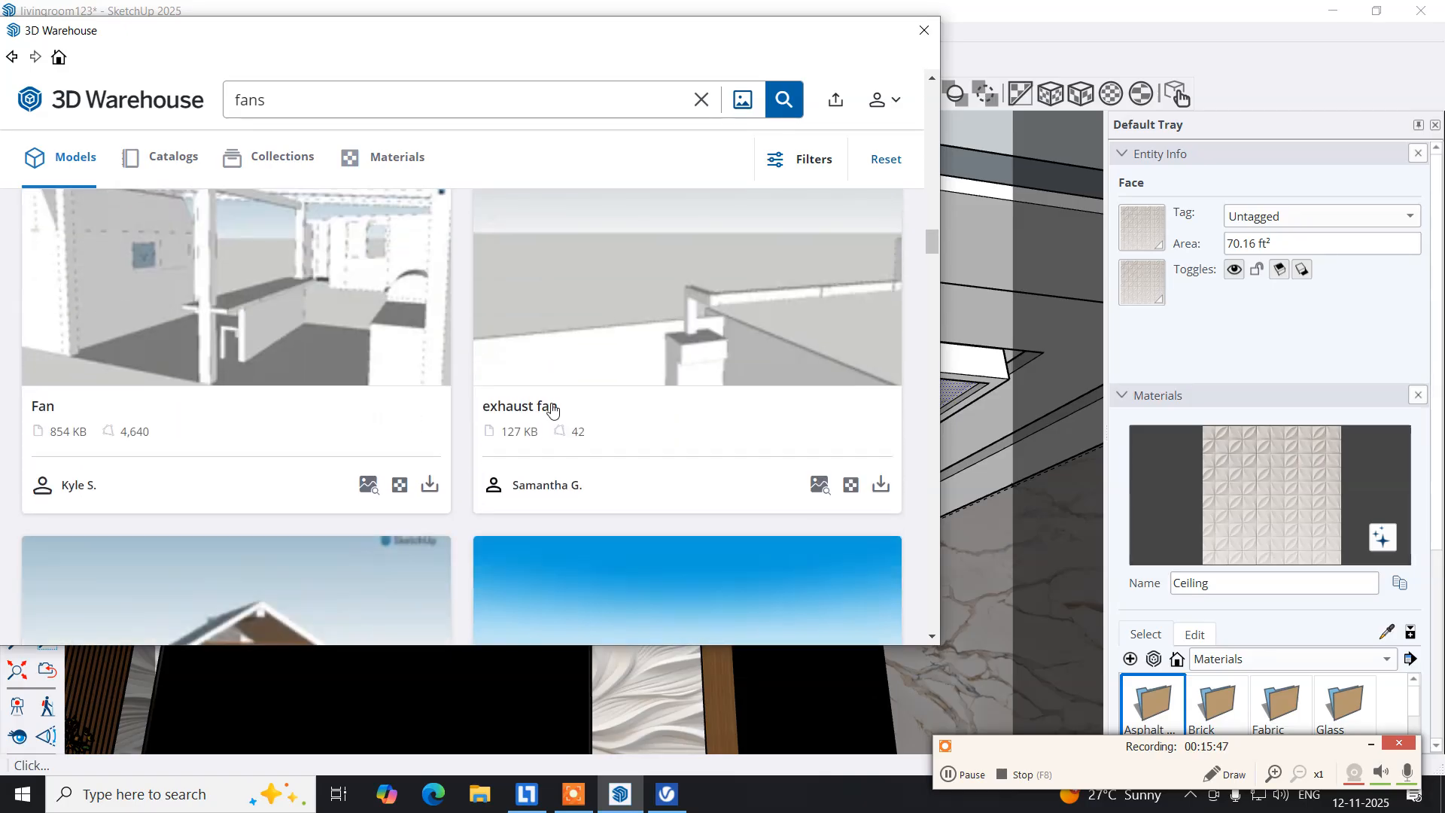
pyautogui.scroll(-8, 551, 409)
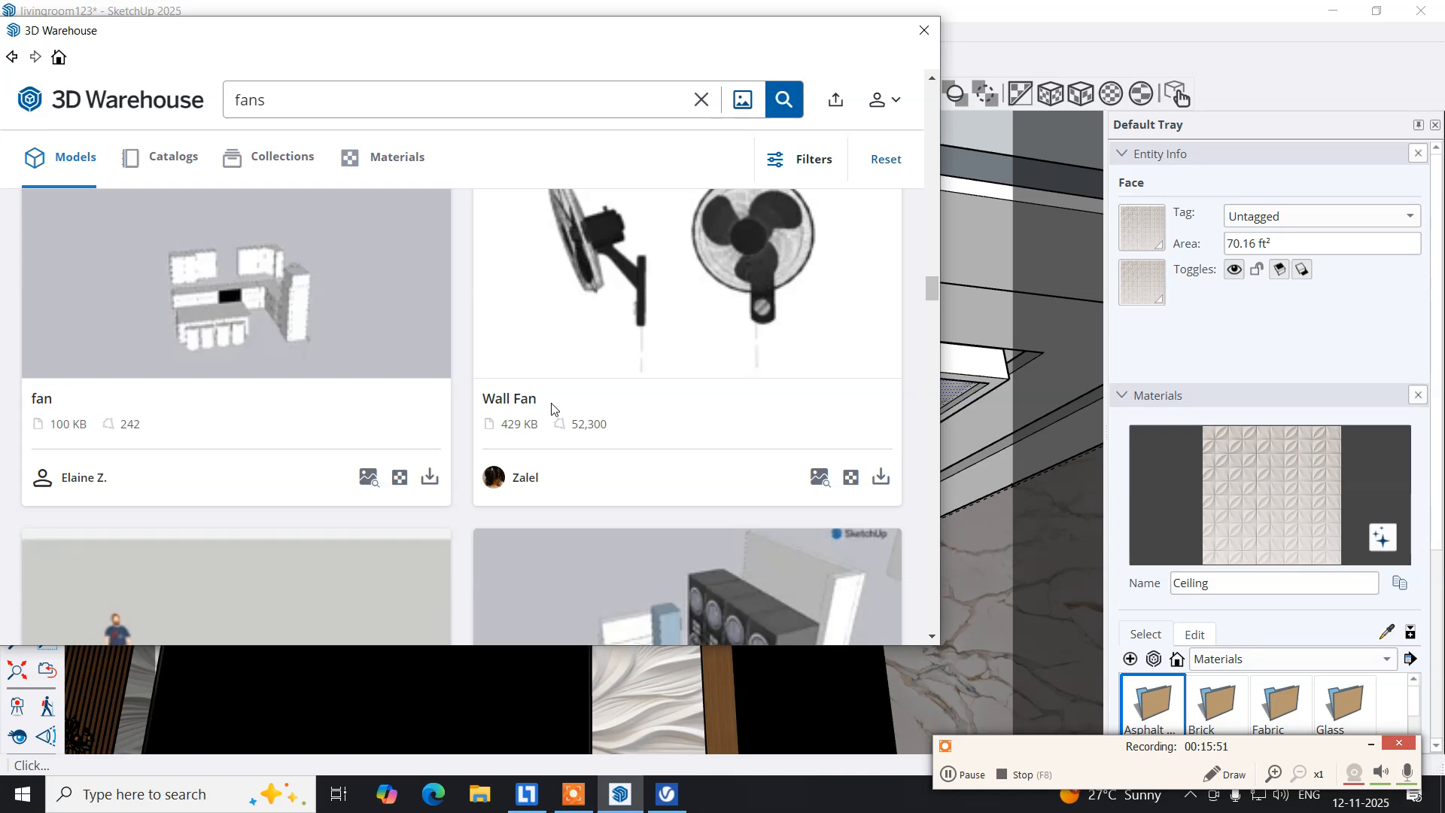
pyautogui.scroll(-7, 551, 407)
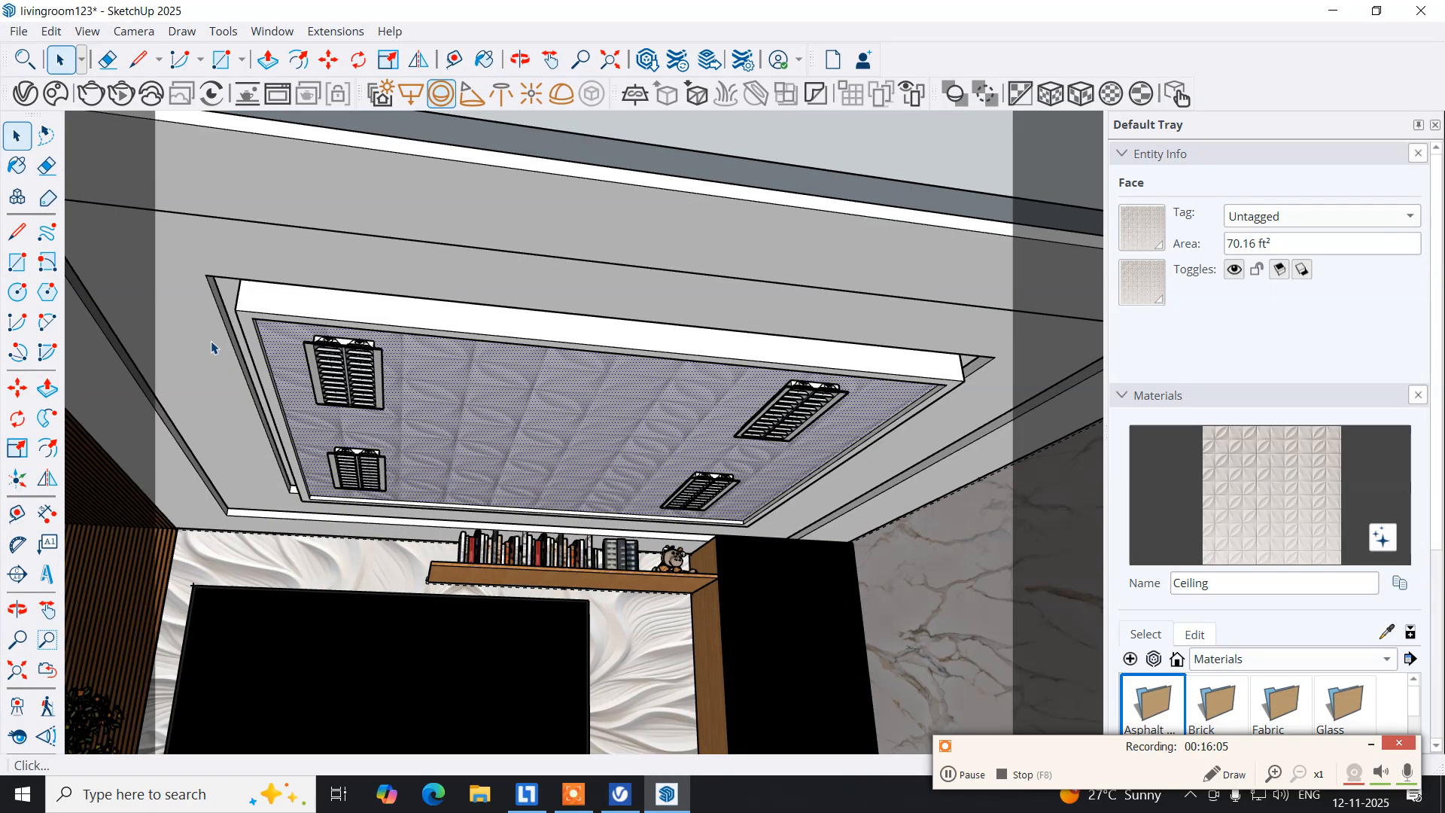
# Search 3D Warehouse for "fans".
pyautogui.click(270, 32)
pyautogui.click(282, 185)
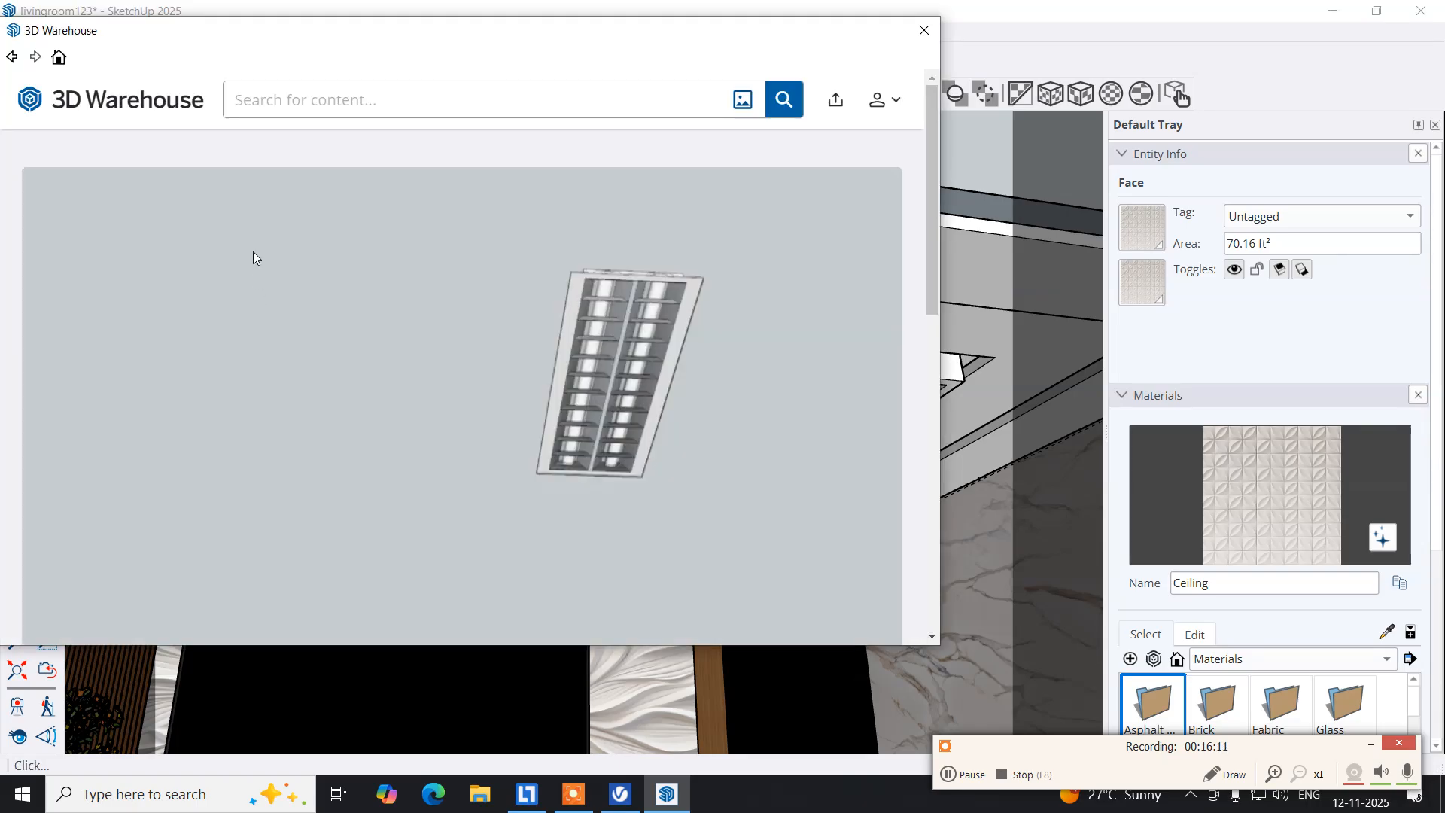
pyautogui.click(272, 99)
pyautogui.write('fans')
pyautogui.press('Return')
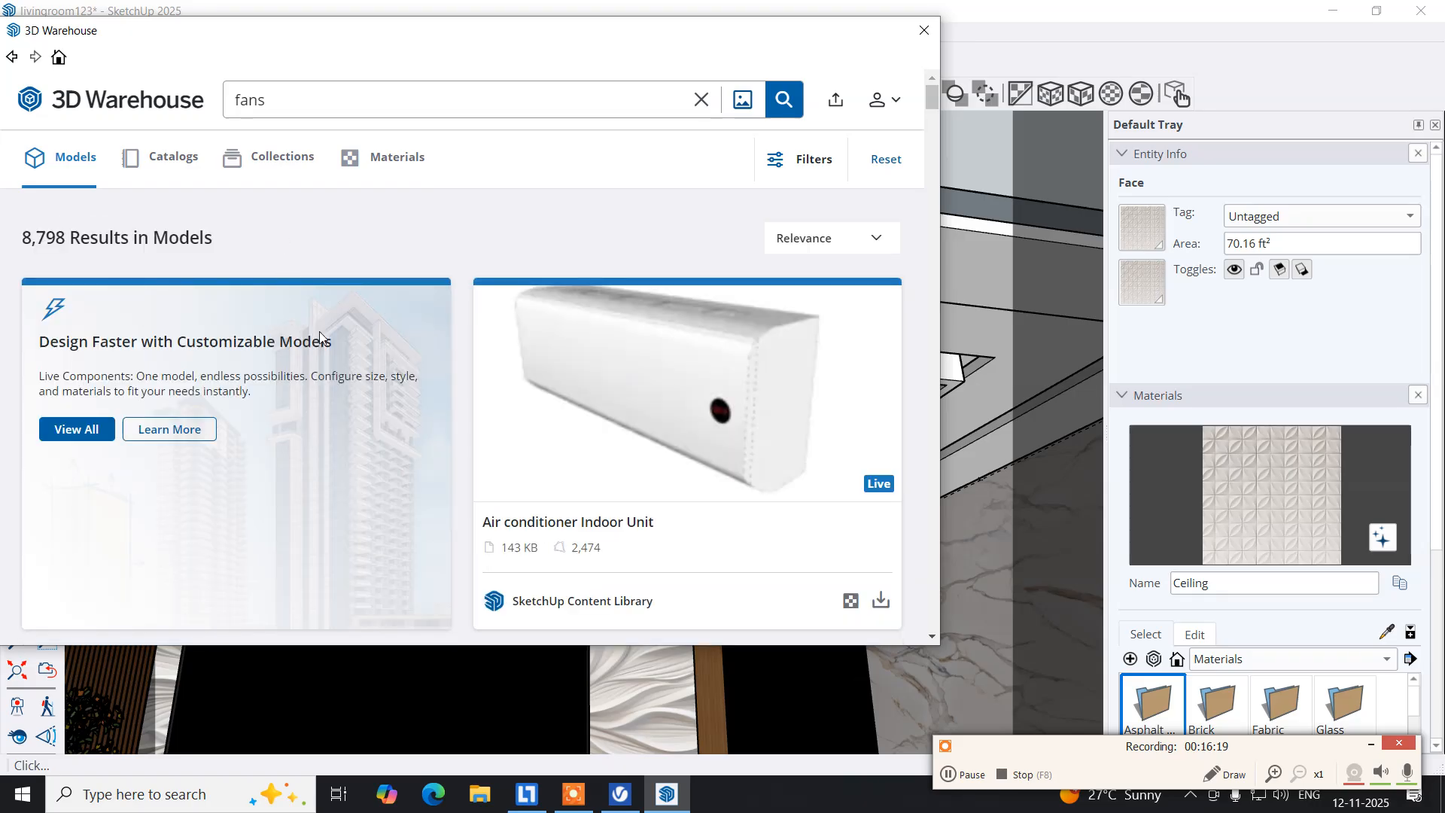
# Choose the black four-blade "Ceiling fan" by SketchUp Labs from the results and download it directly into the living room model.
pyautogui.scroll(-5, 380, 402)
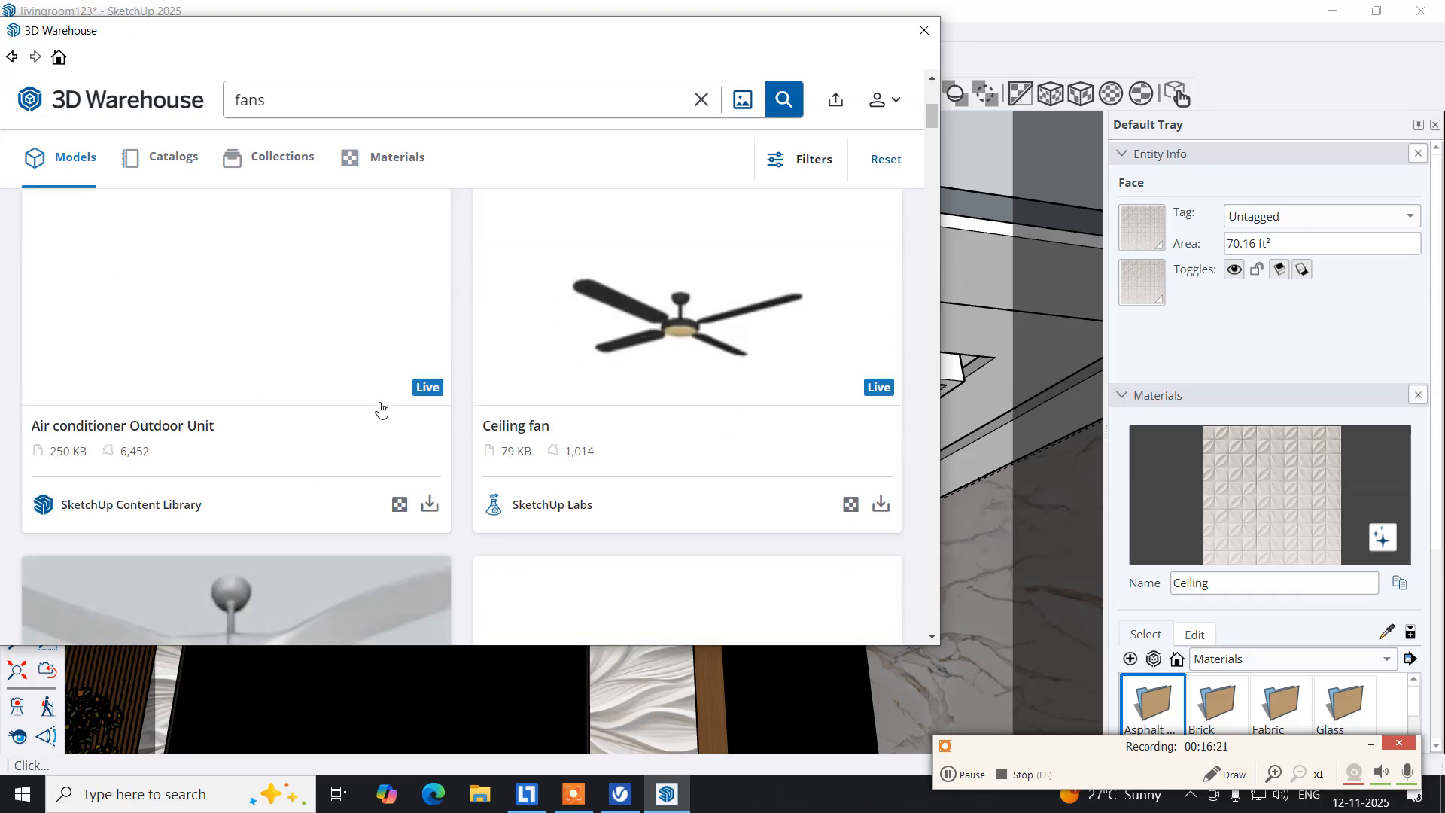
pyautogui.scroll(-3, 380, 409)
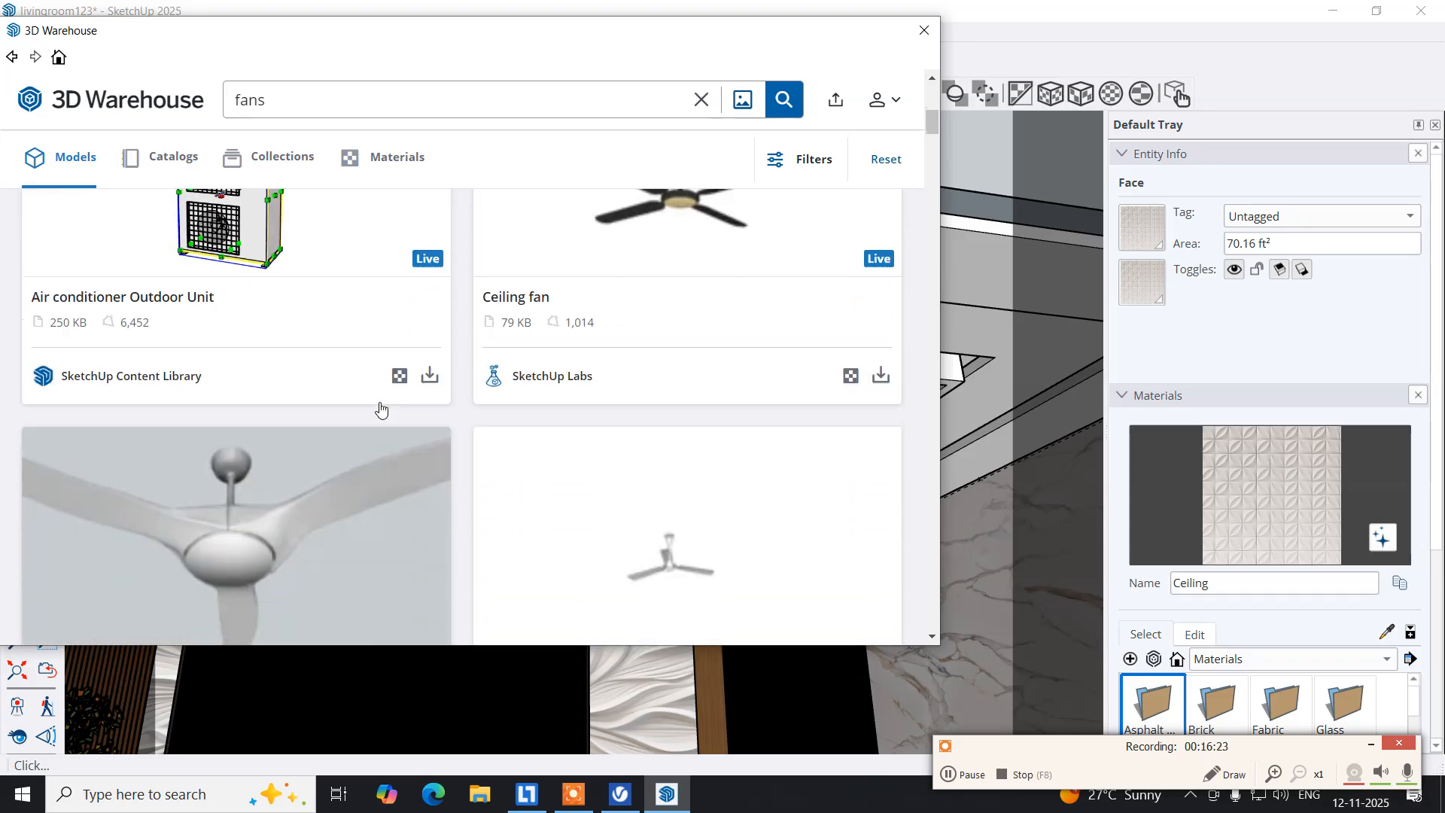
pyautogui.scroll(4, 380, 409)
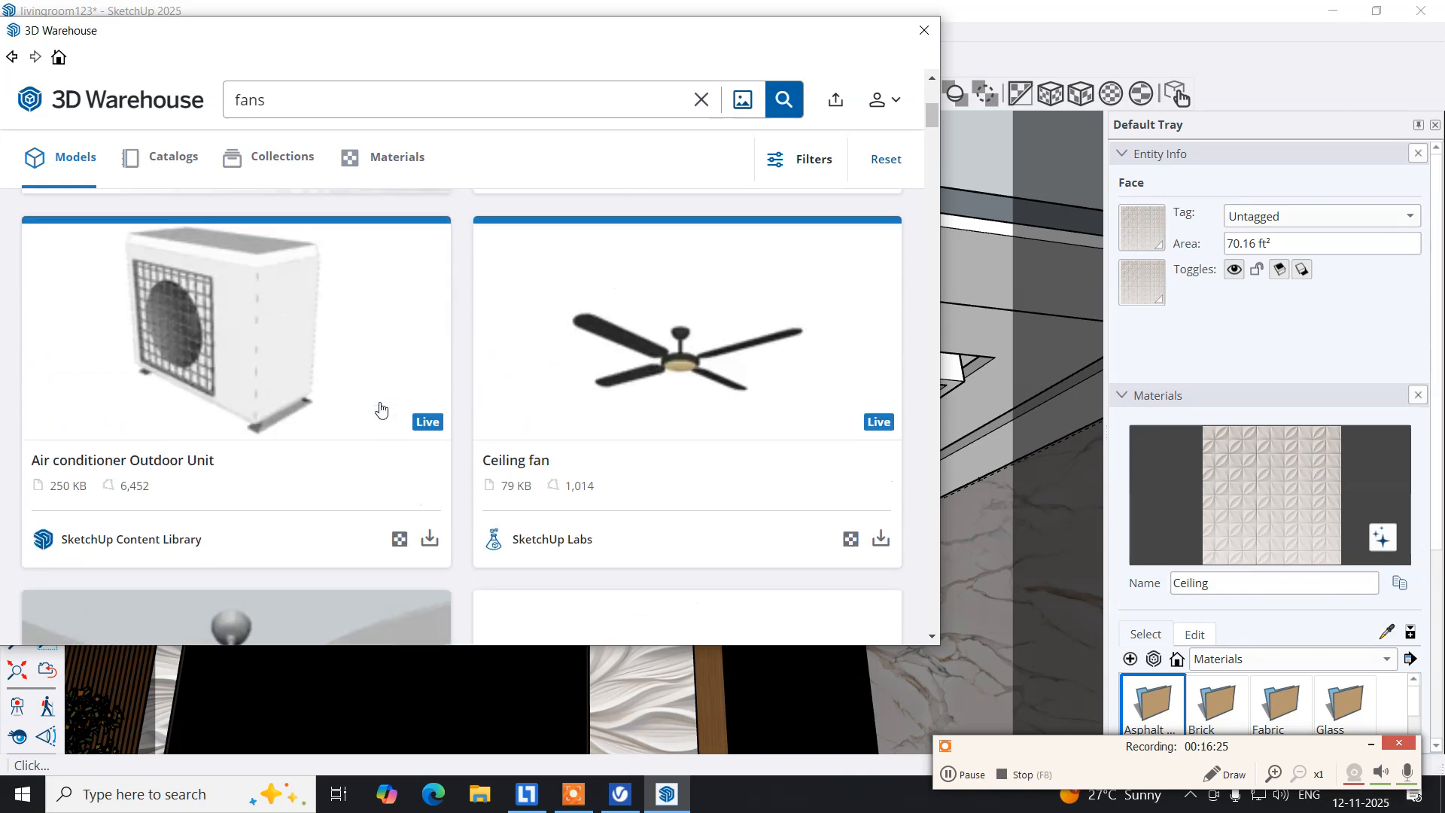
pyautogui.click(643, 406)
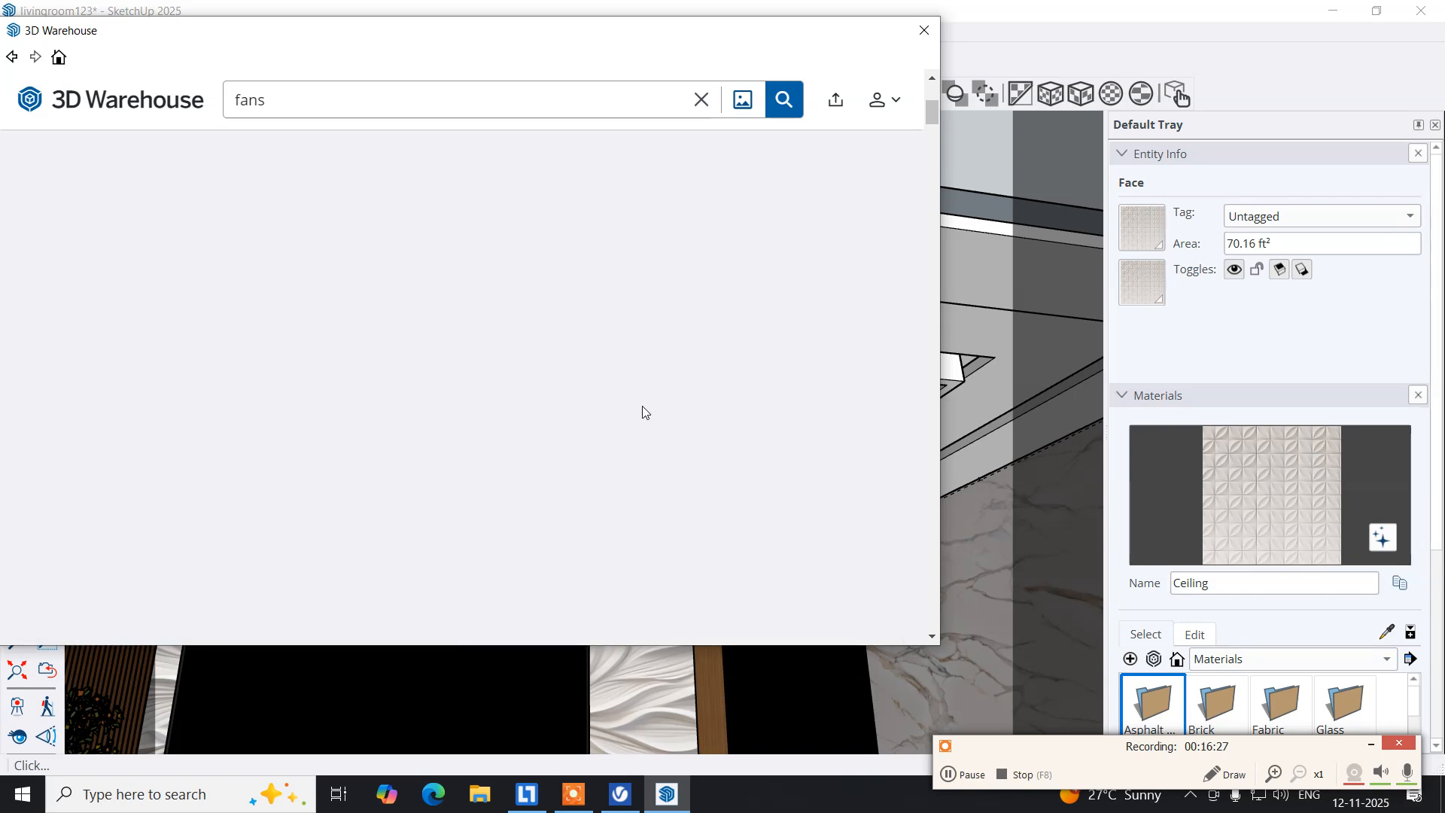
pyautogui.scroll(-3, 646, 423)
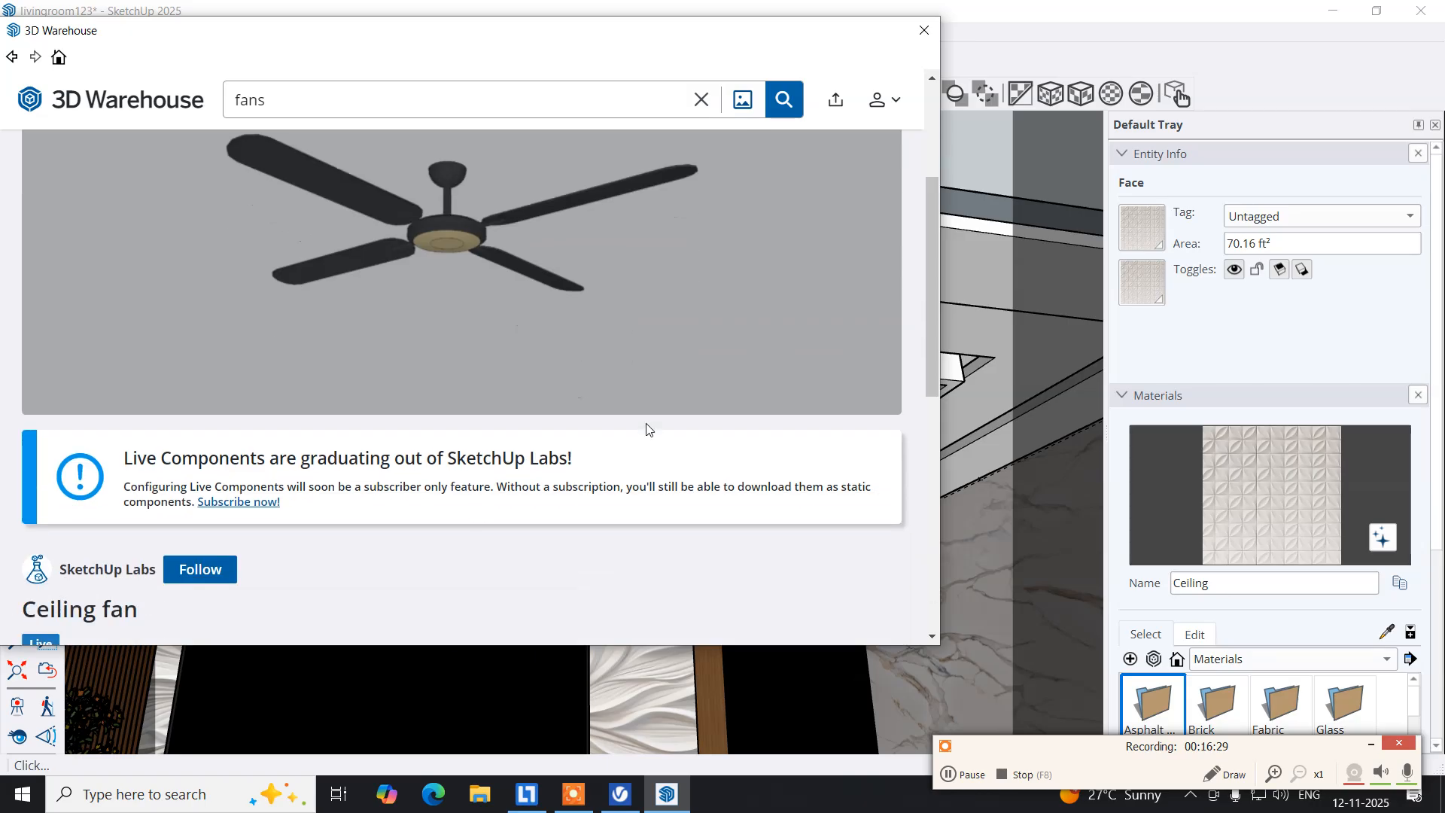
pyautogui.scroll(-4, 780, 545)
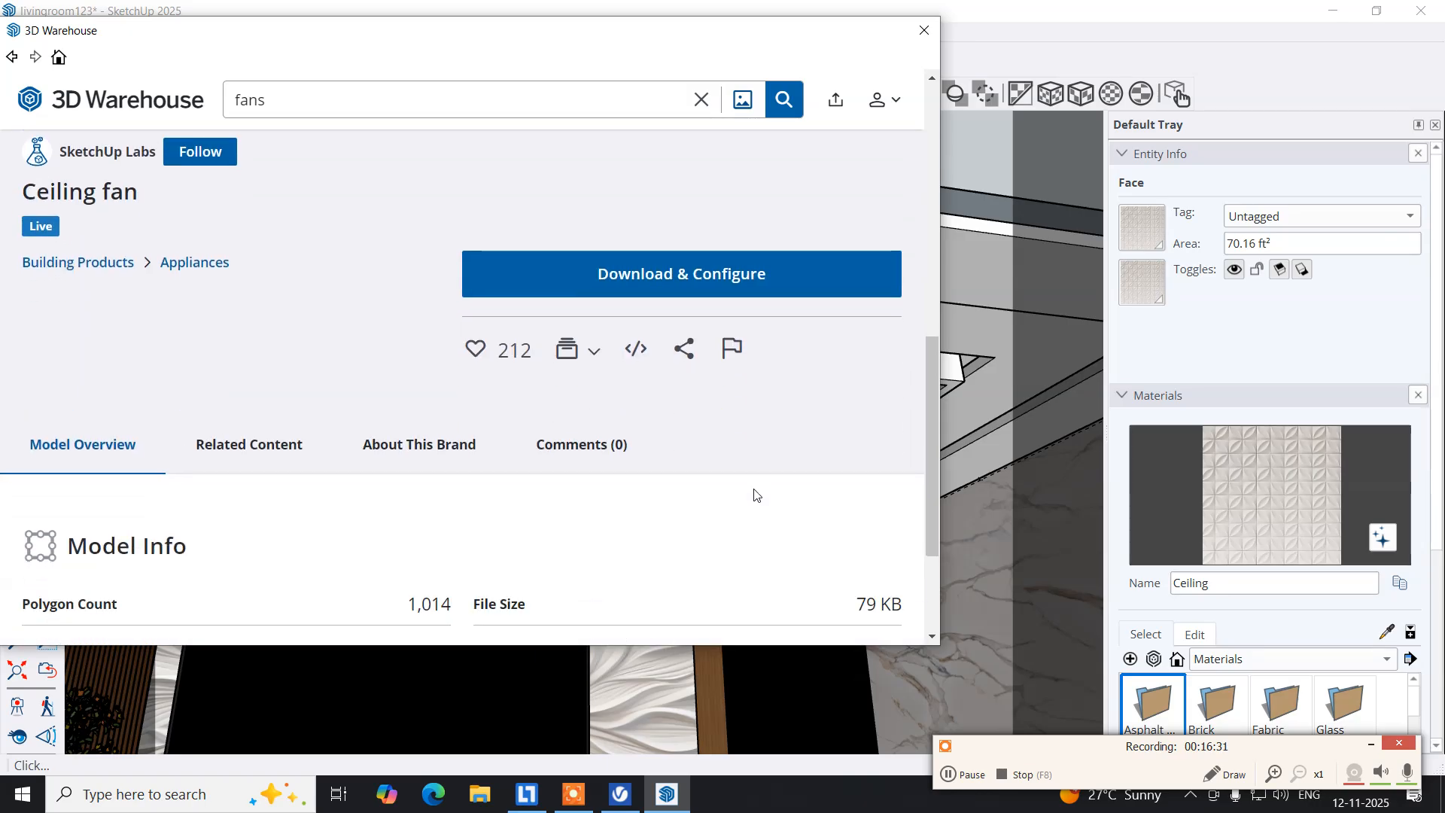
pyautogui.click(625, 292)
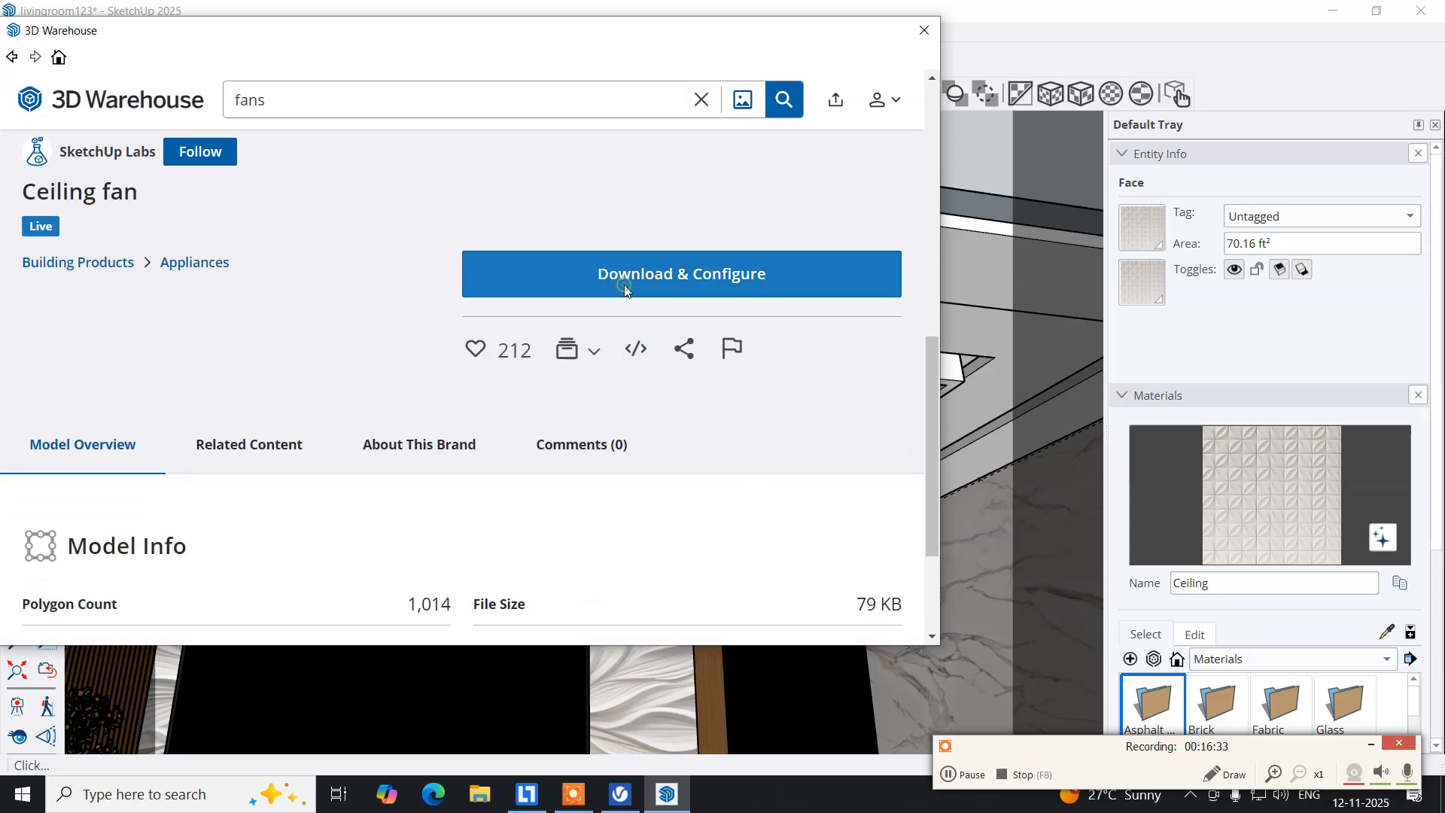
pyautogui.click(430, 366)
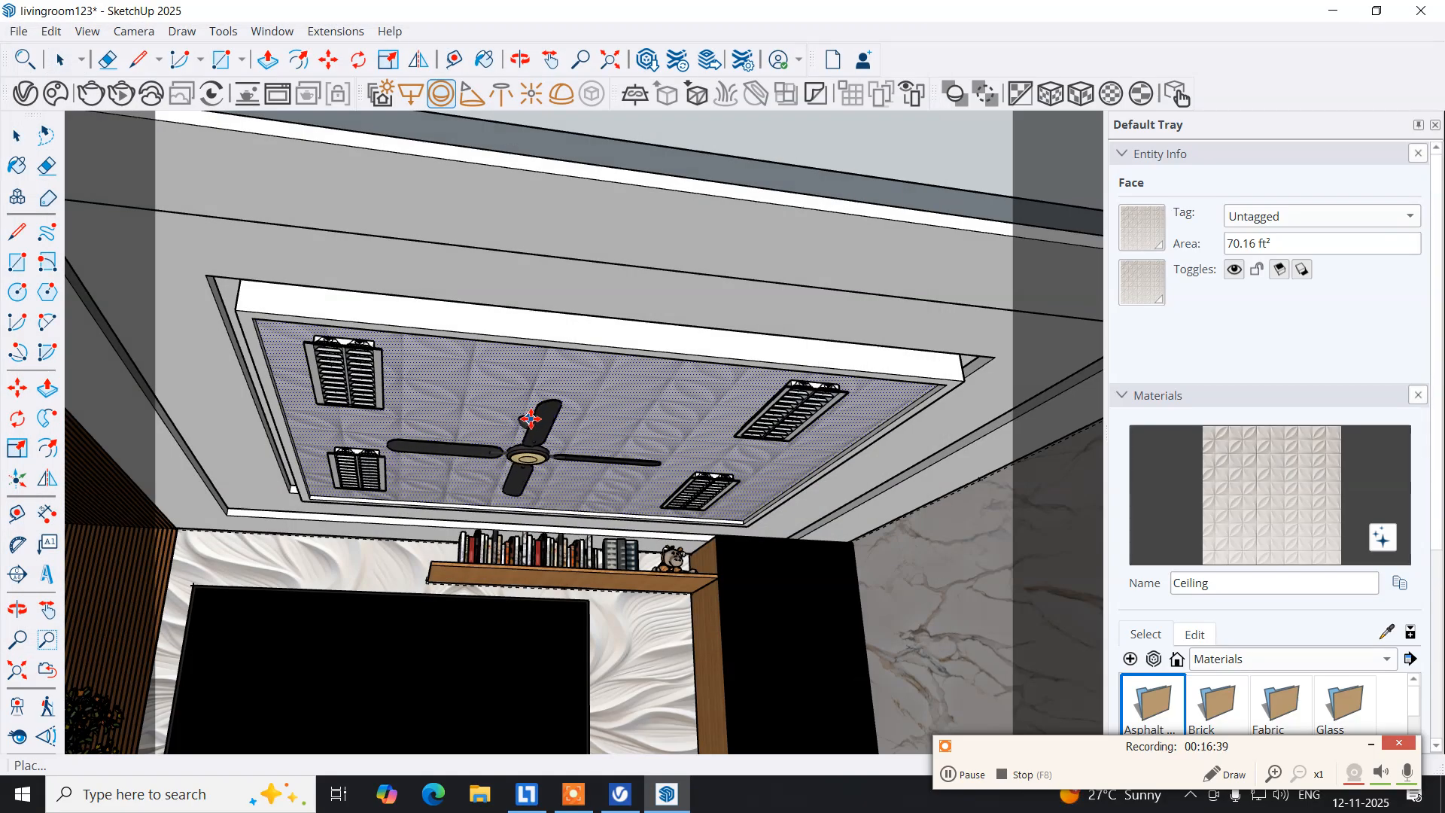
# Place the ceiling fan on the textured ceiling panel, midway between the four louvred lights, and check its fit.
pyautogui.moveTo(530, 419); pyautogui.dragTo(532, 243, button='middle')
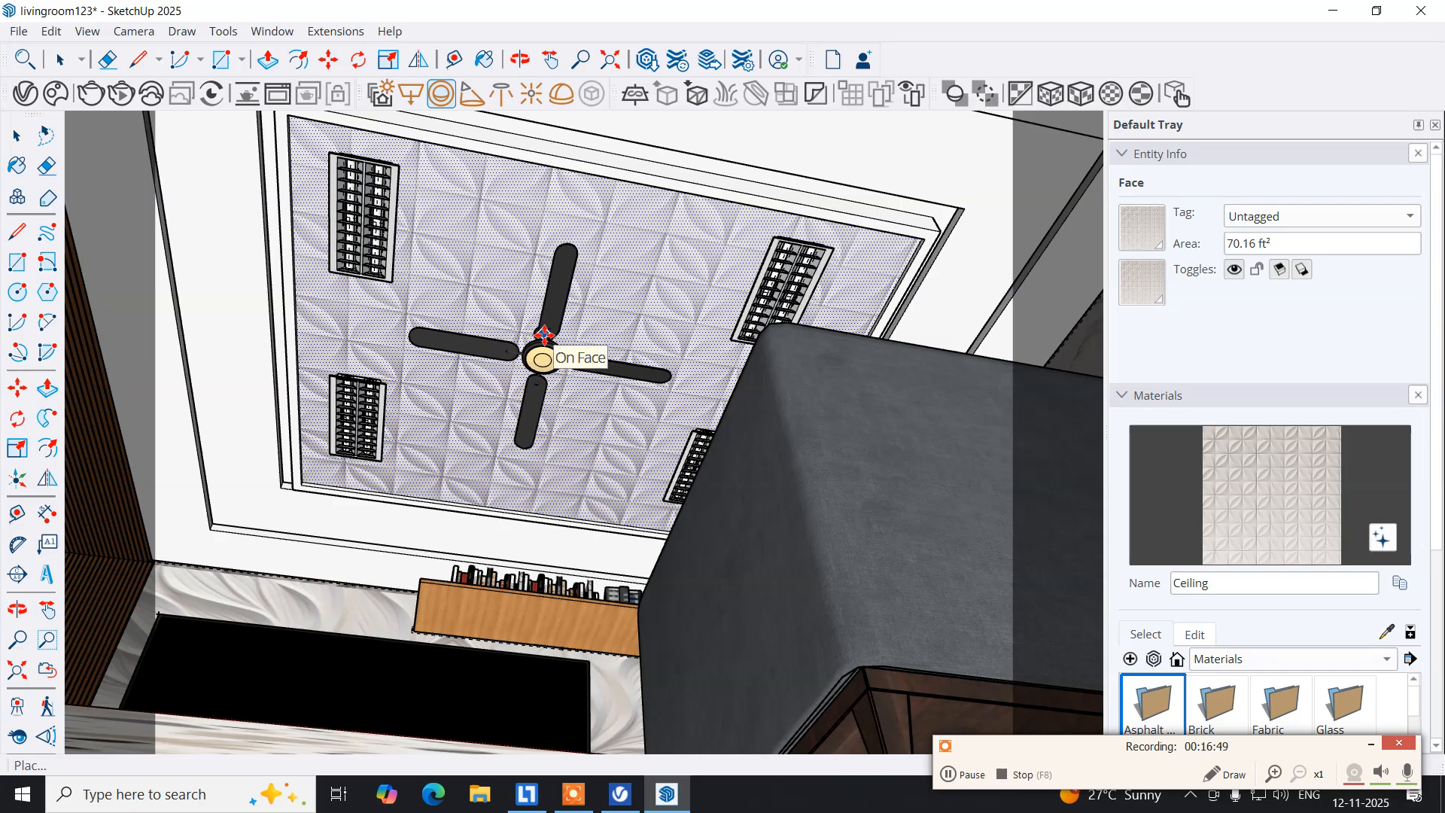
pyautogui.click(544, 334)
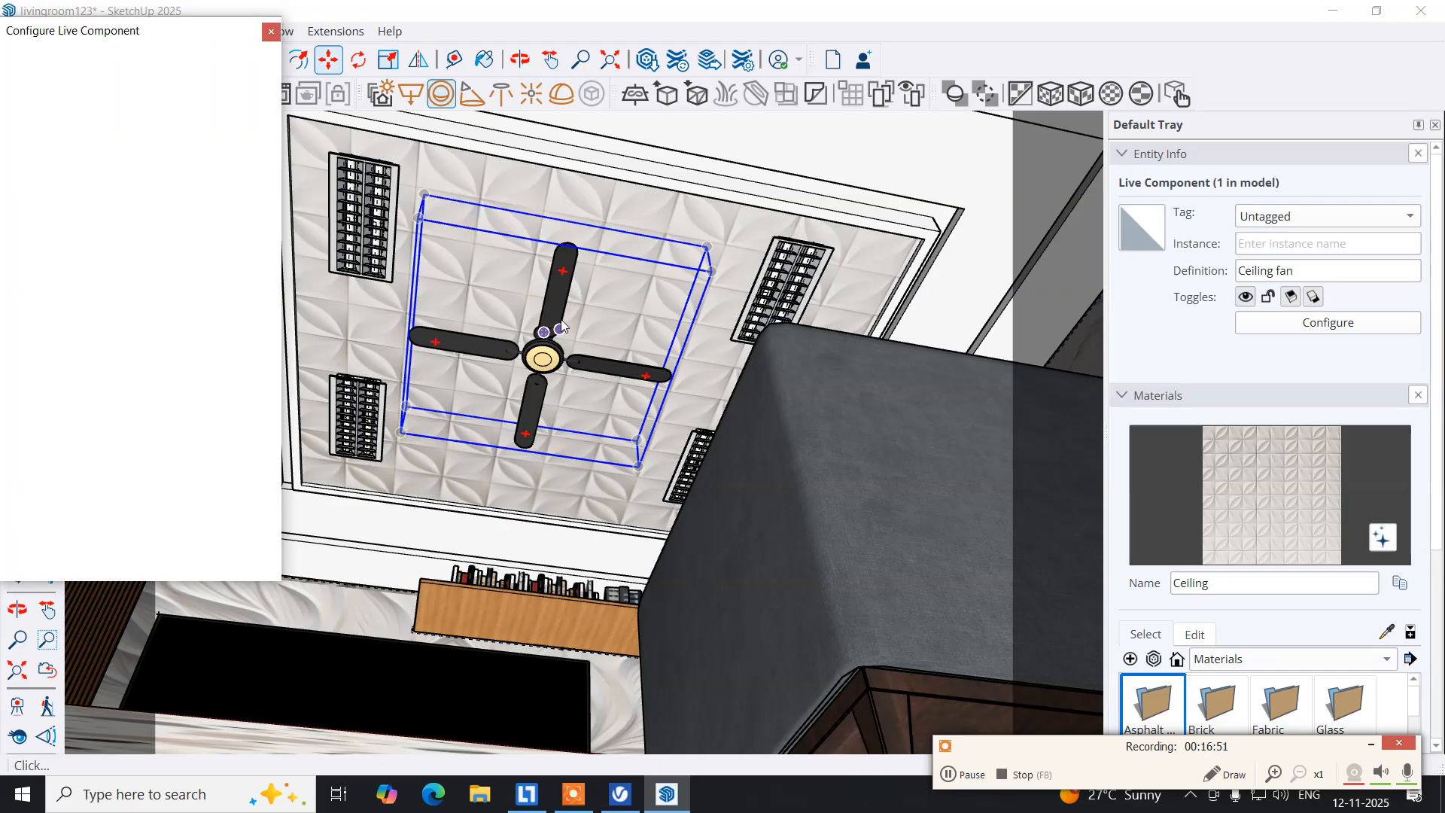
pyautogui.moveTo(555, 322); pyautogui.dragTo(510, 501, button='middle')
pyautogui.press('m')
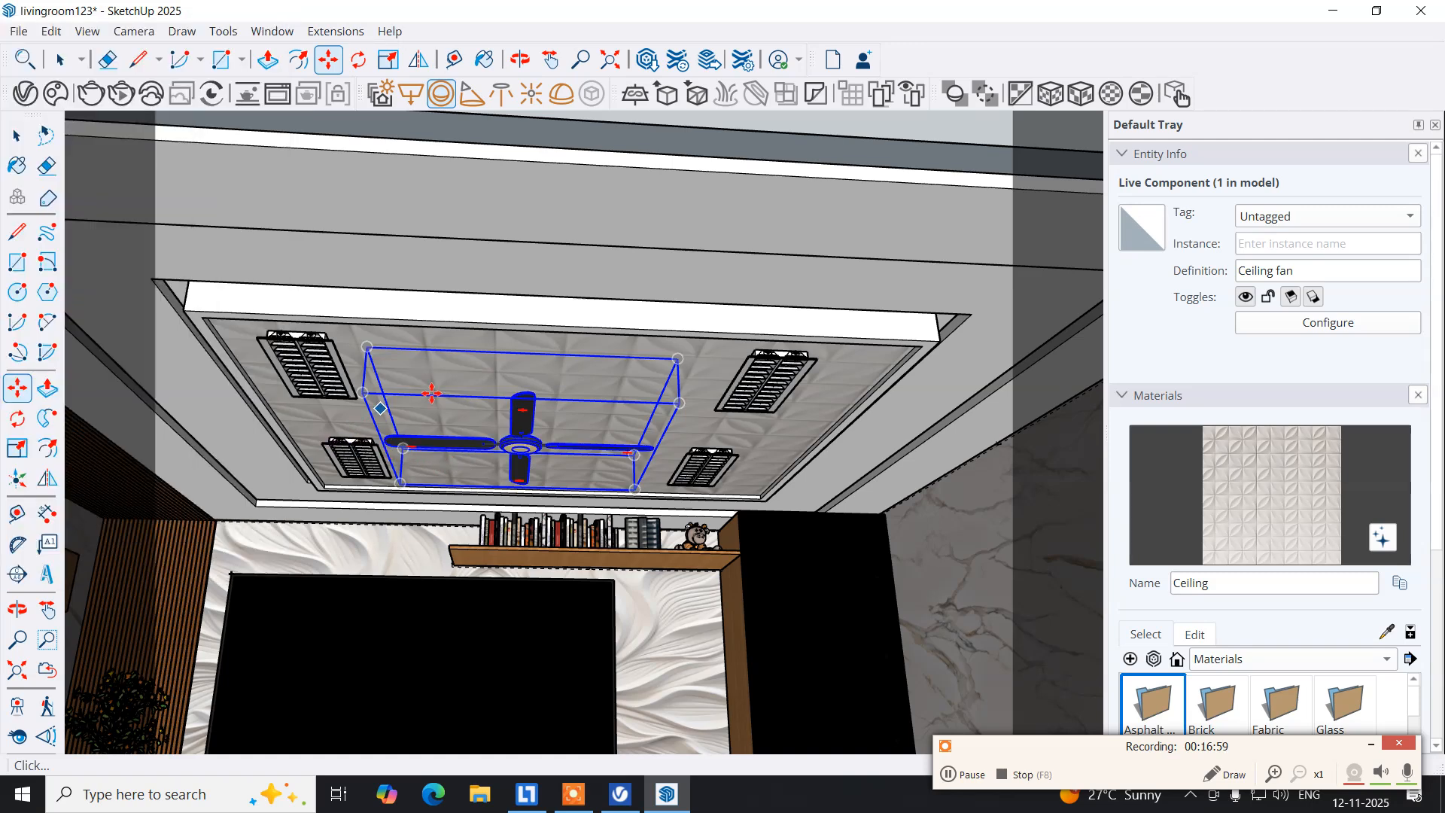
pyautogui.scroll(6, 512, 385)
pyautogui.moveTo(525, 387); pyautogui.dragTo(522, 281, button='middle')
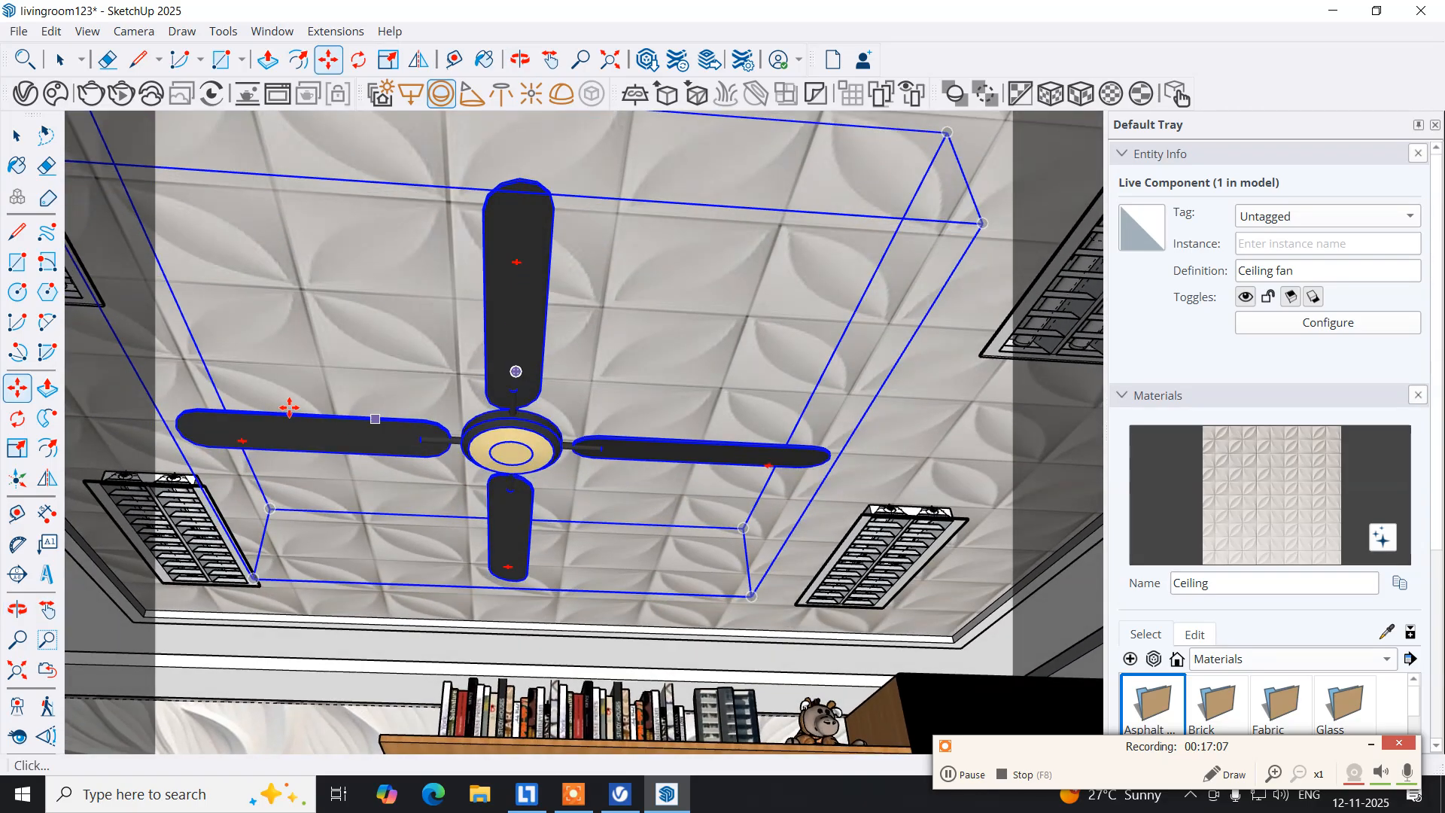
# Try to open the ceiling fan live component for editing.
pyautogui.click(17, 137)
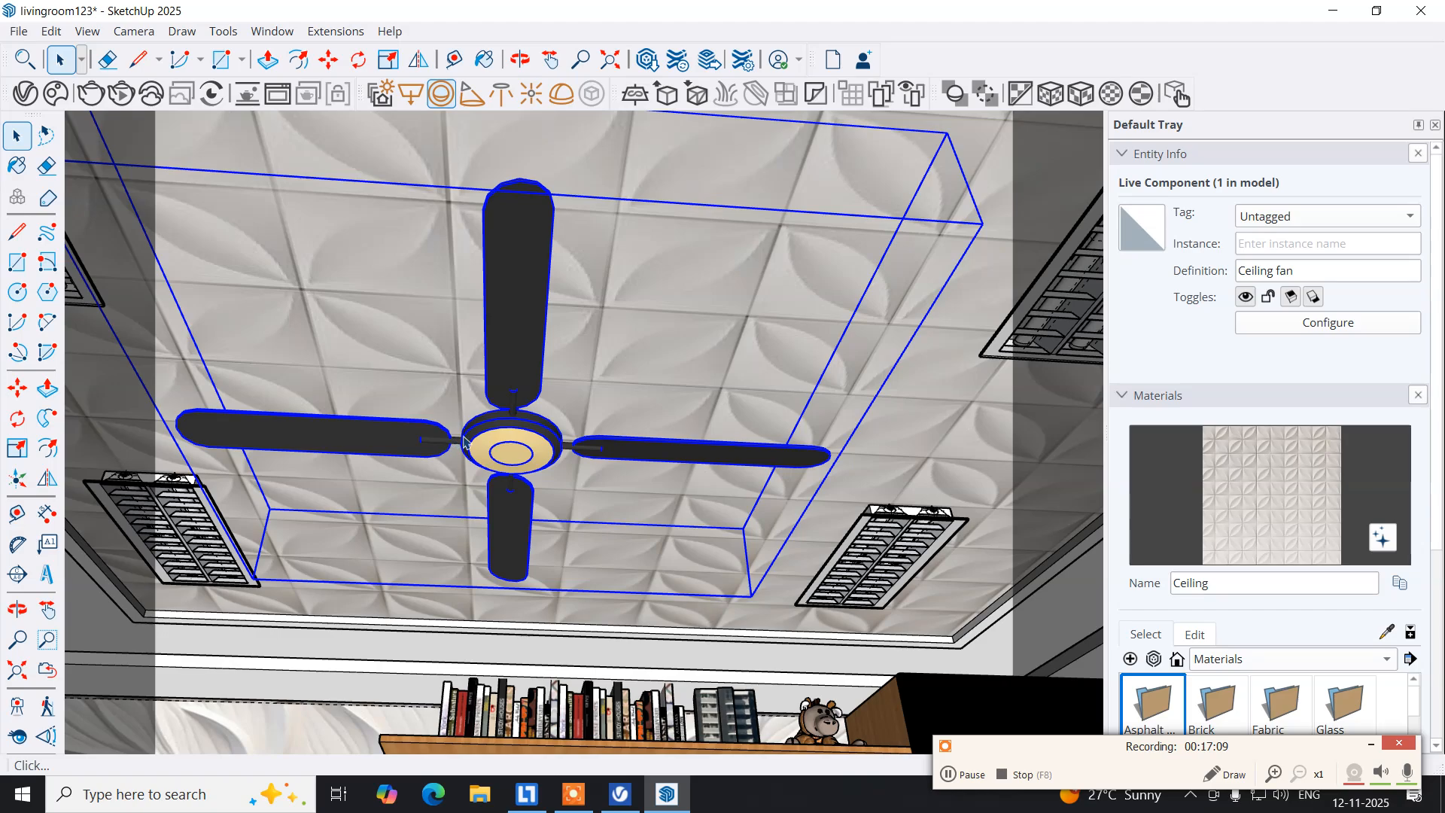
pyautogui.doubleClick(495, 448)
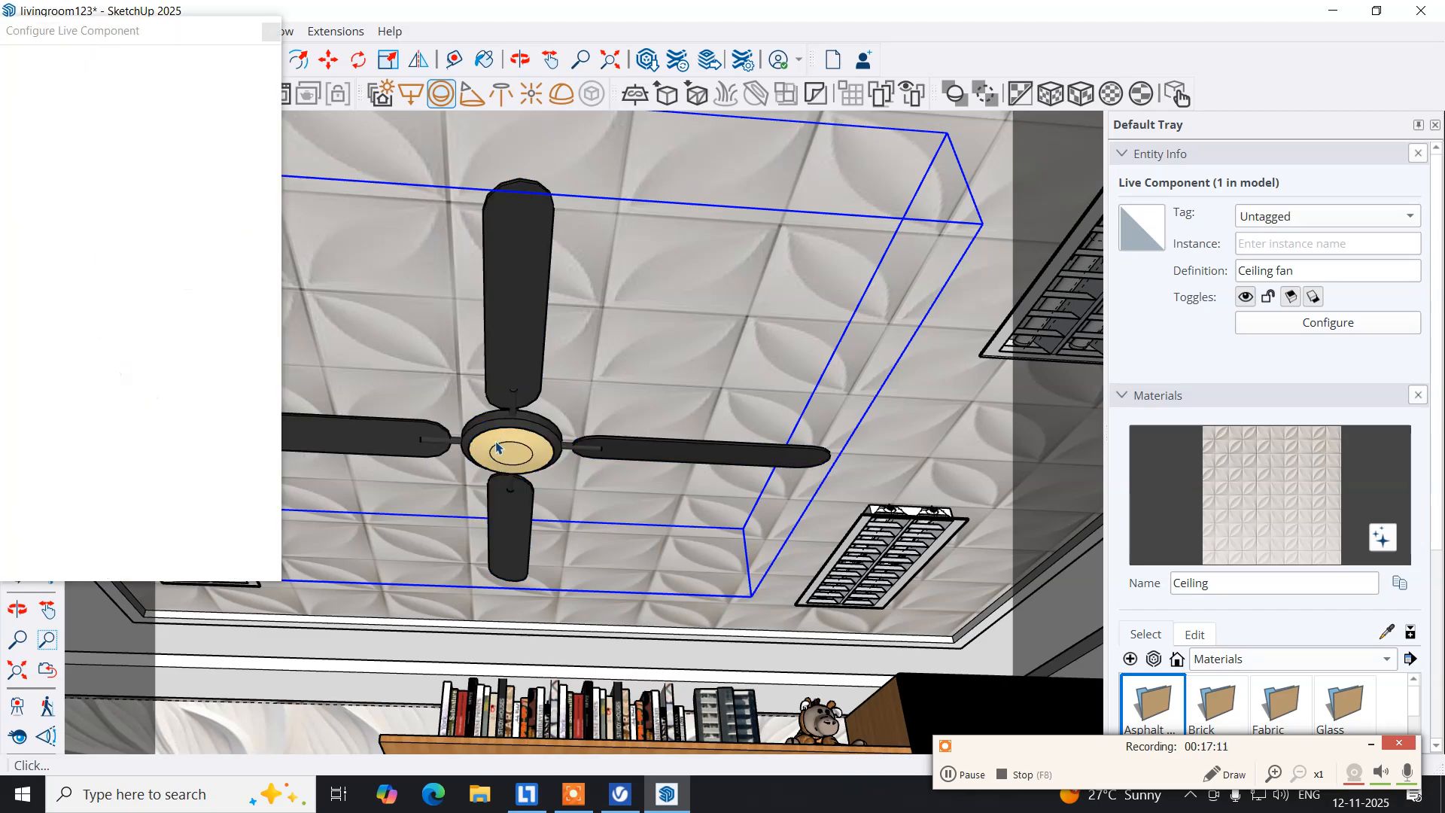
pyautogui.press('Escape')
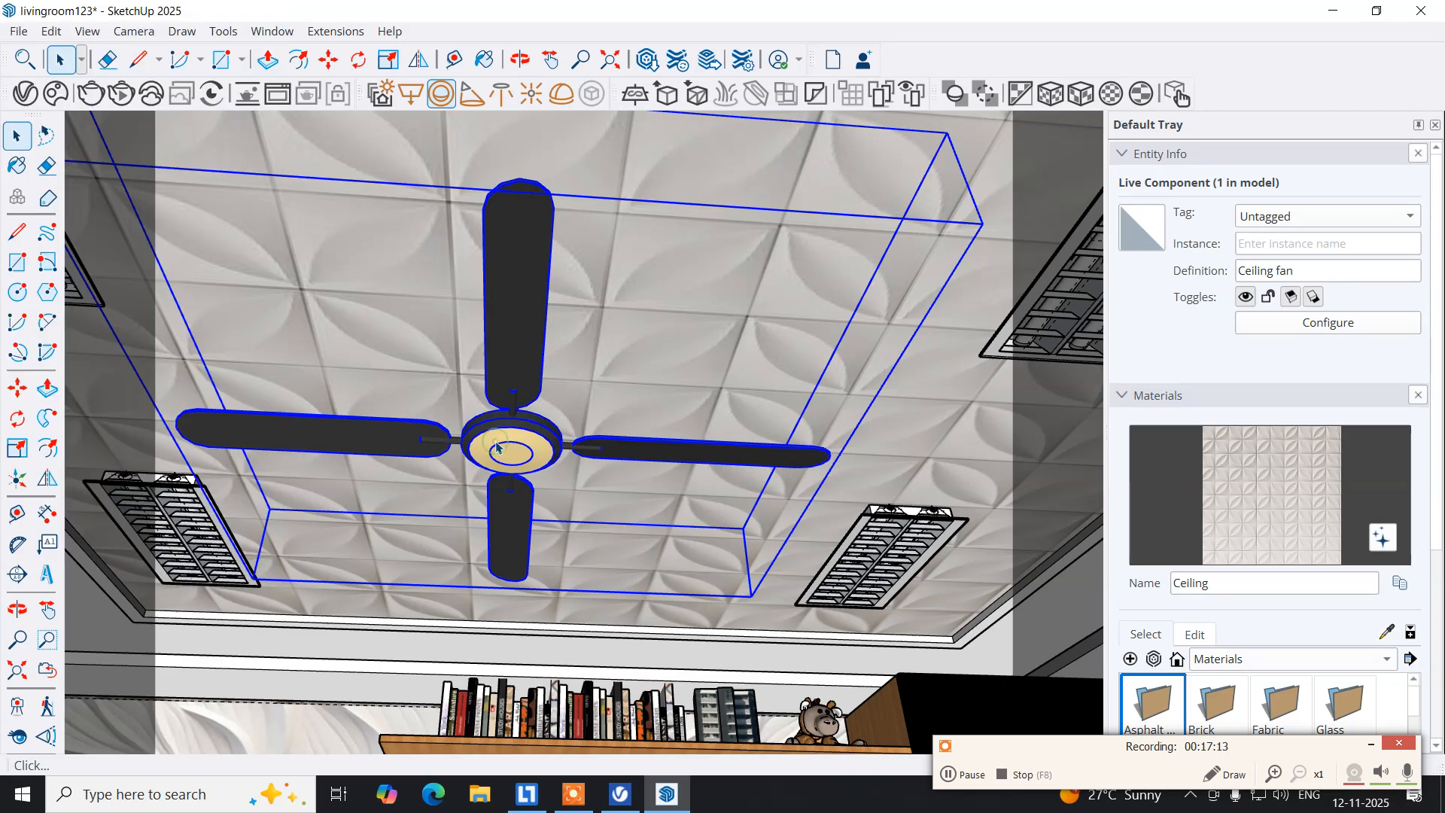
pyautogui.doubleClick(495, 447)
pyautogui.press('Escape')
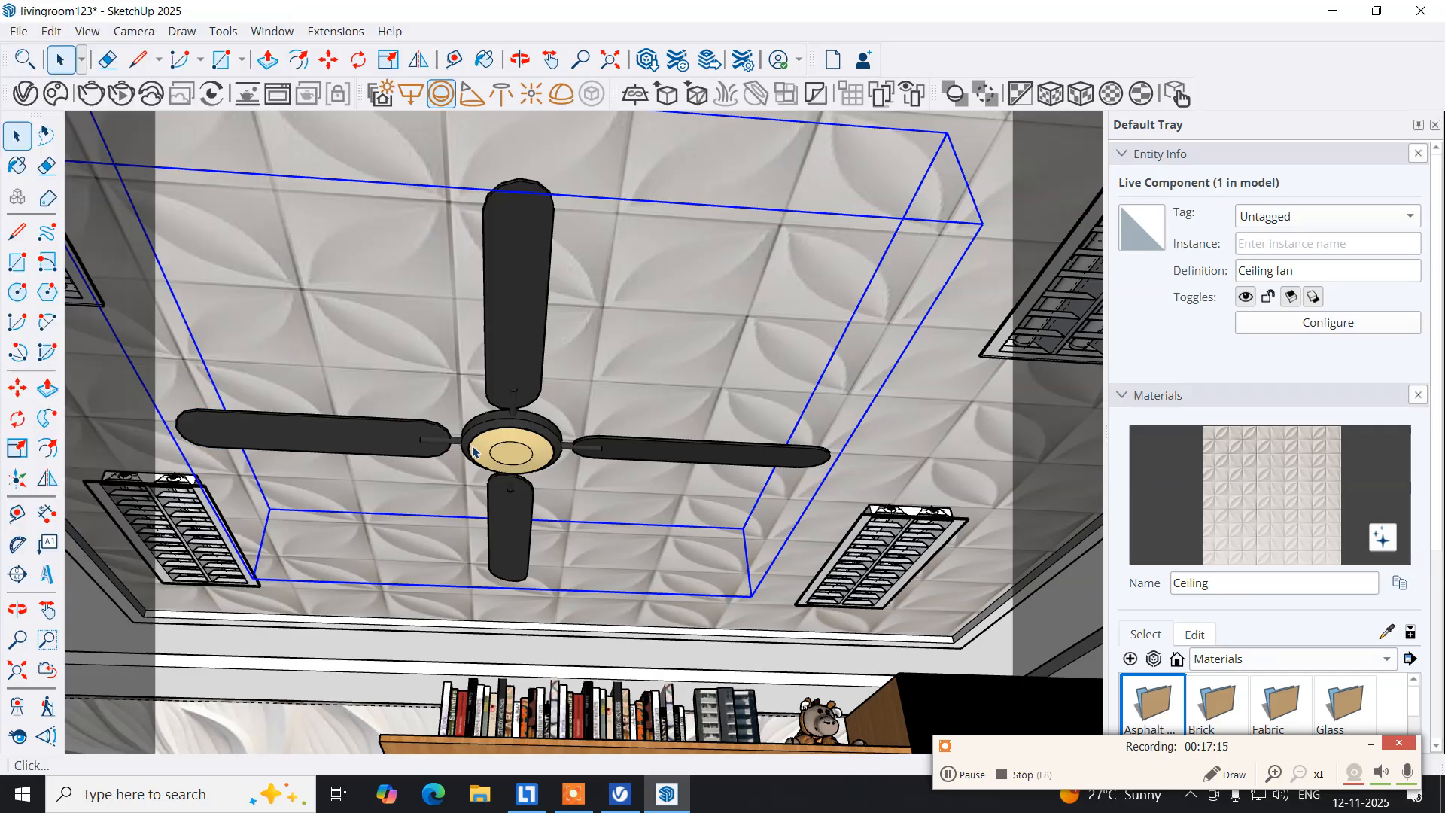
pyautogui.doubleClick(489, 445)
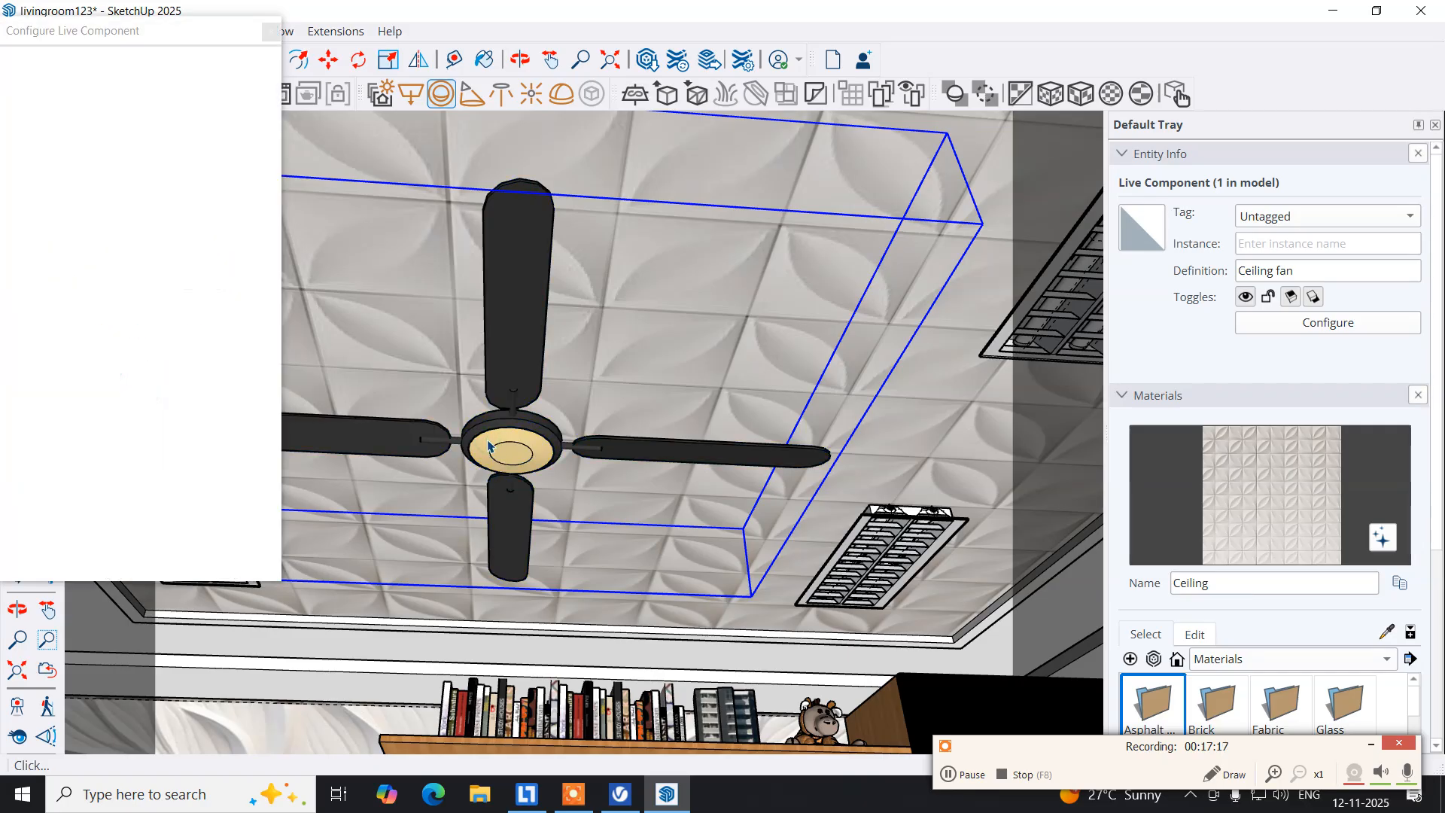
pyautogui.press('Escape')
pyautogui.doubleClick(500, 445)
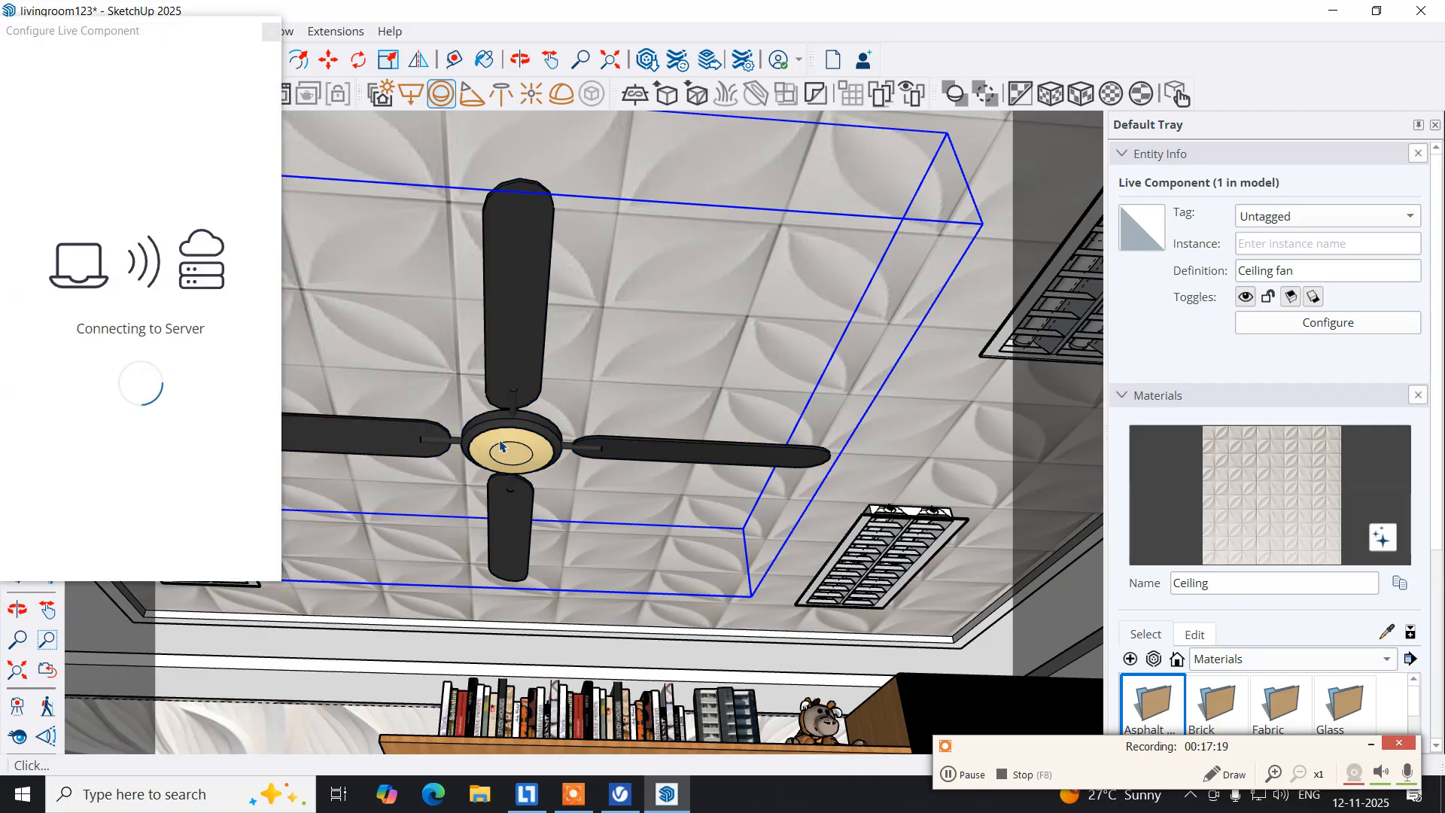
pyautogui.doubleClick(499, 445)
pyautogui.click(500, 446)
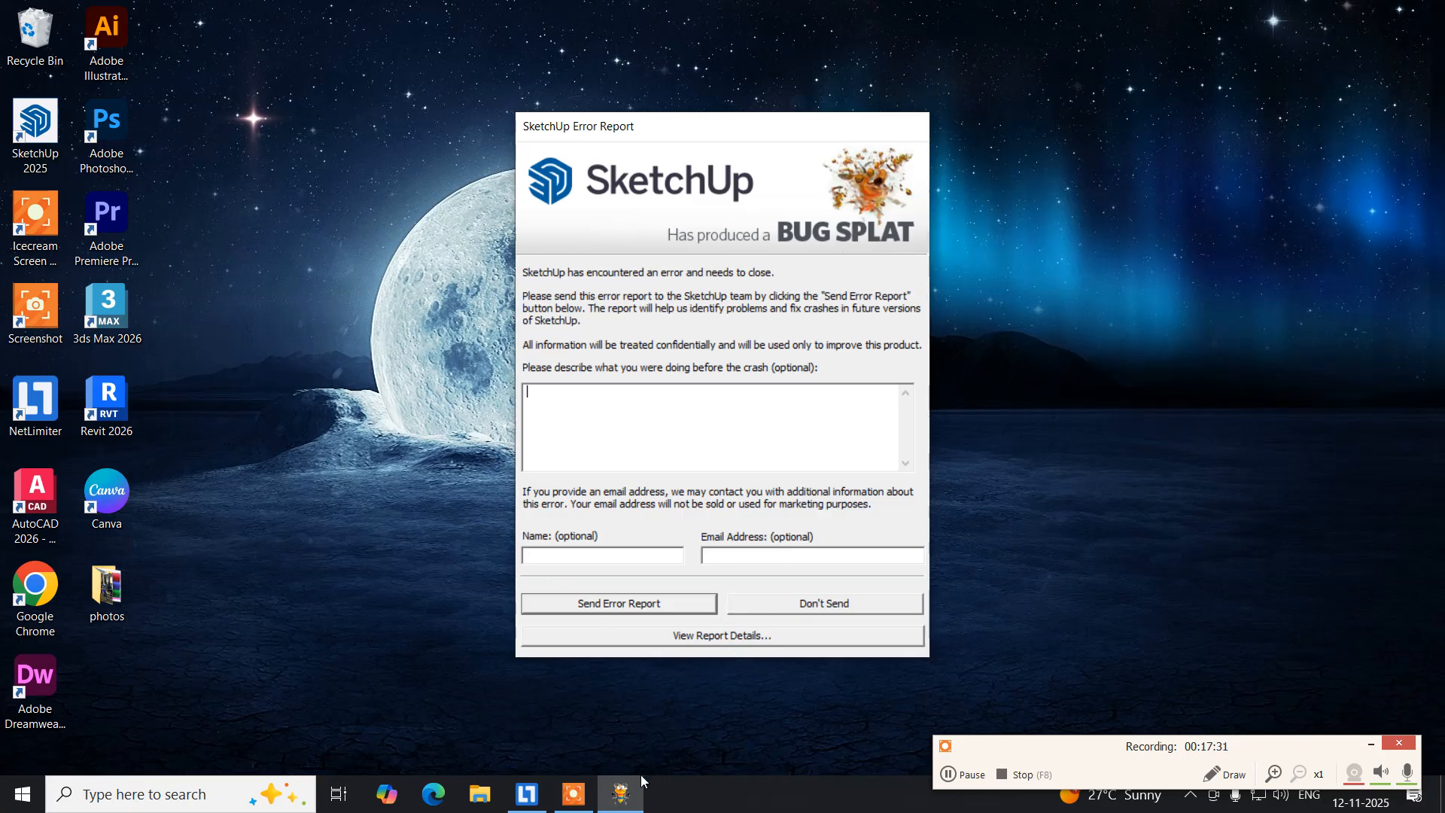
# Dismiss the crash report, restart SketchUp and open the recovered livingroom123 model.
pyautogui.rightClick(624, 794)
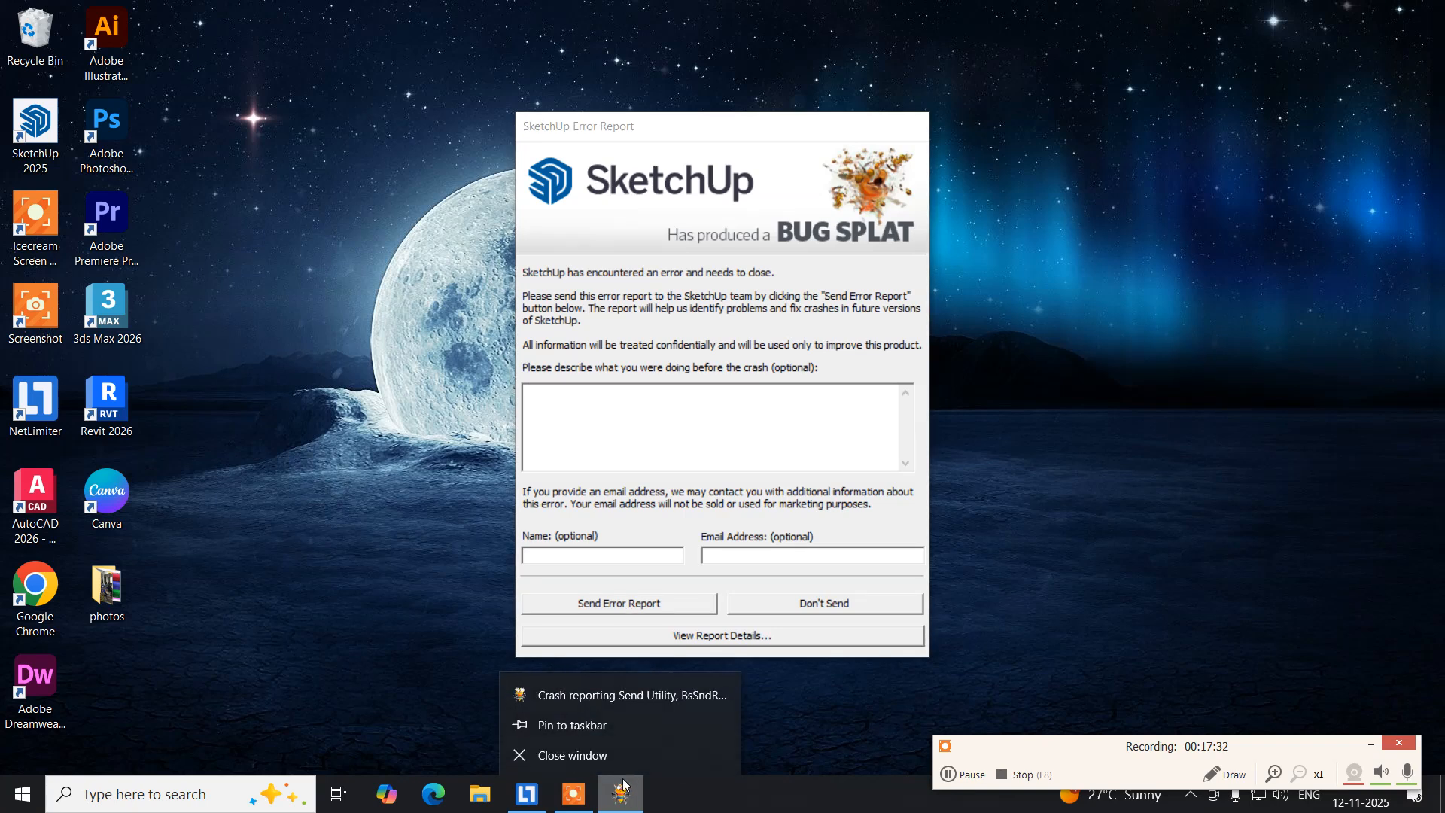
pyautogui.click(592, 755)
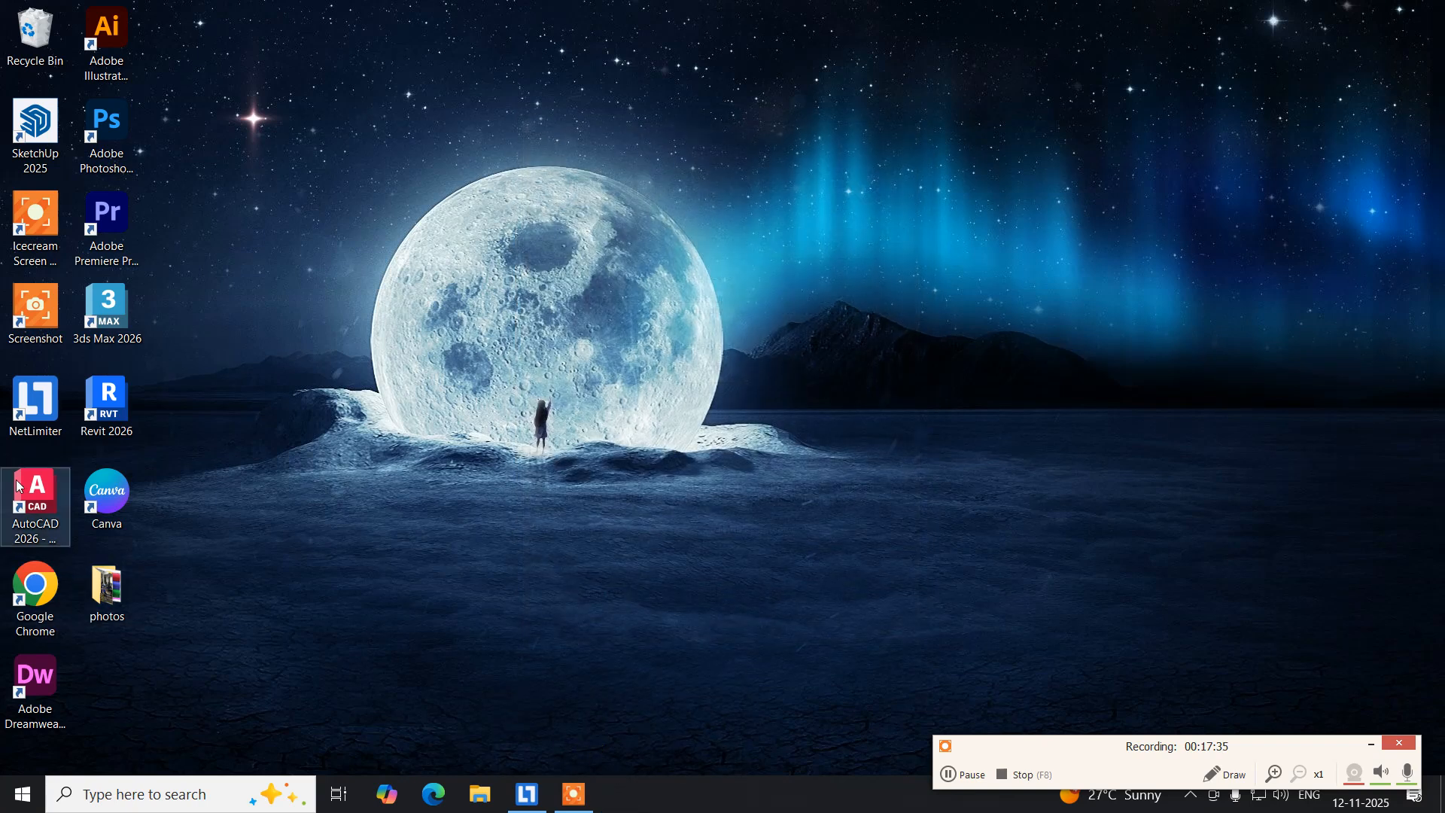
pyautogui.doubleClick(35, 124)
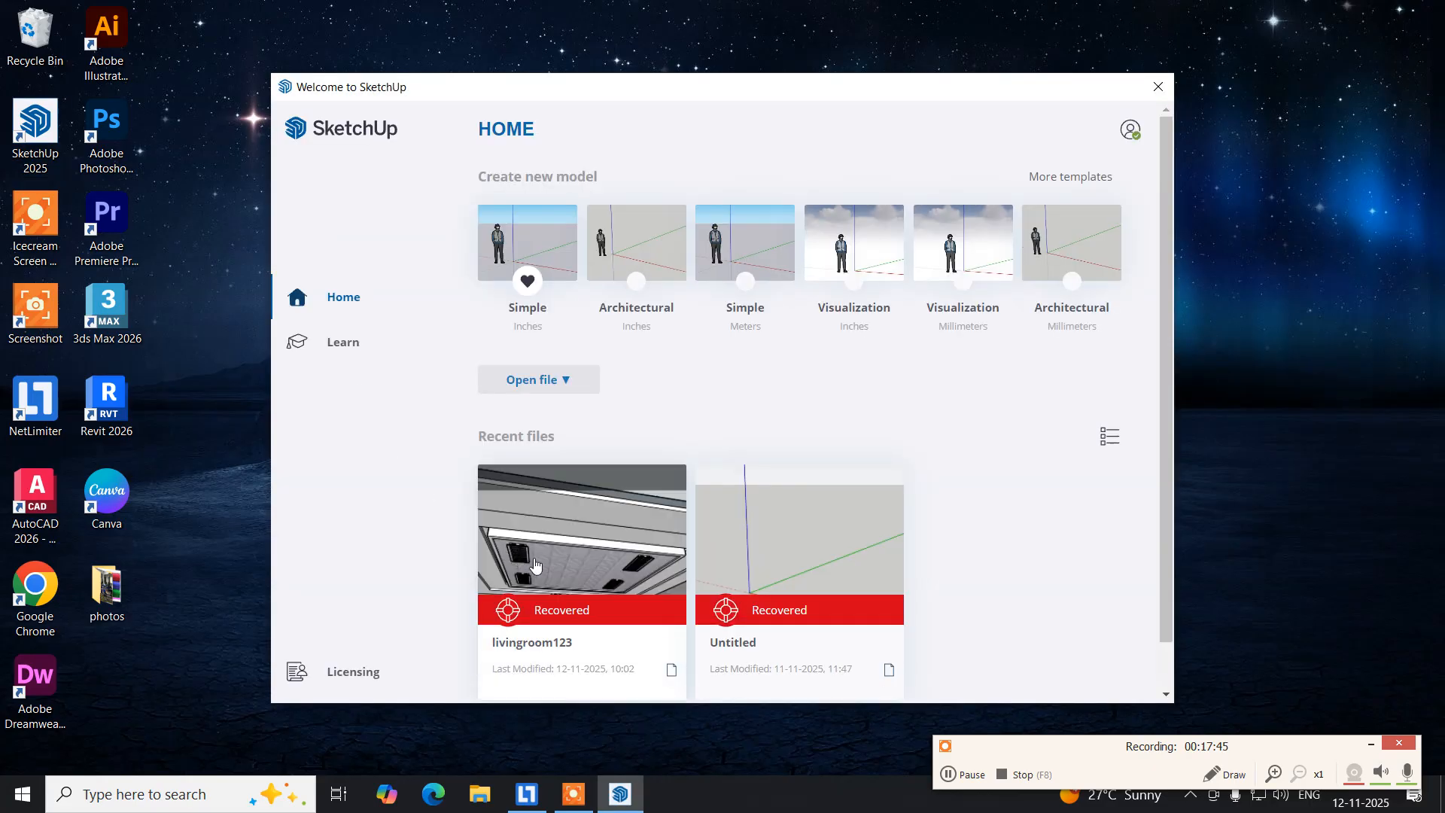
pyautogui.click(536, 563)
pyautogui.click(577, 465)
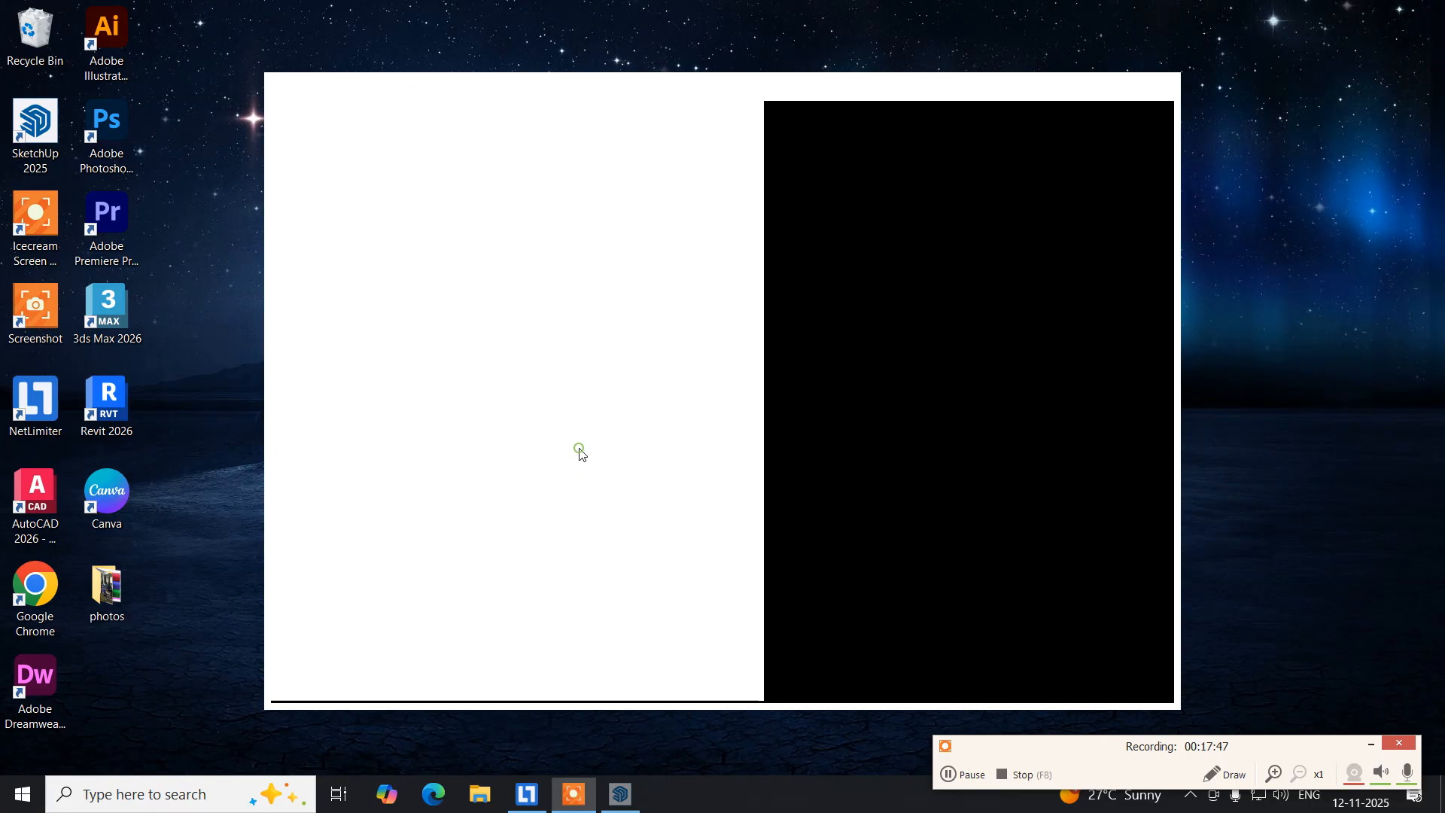
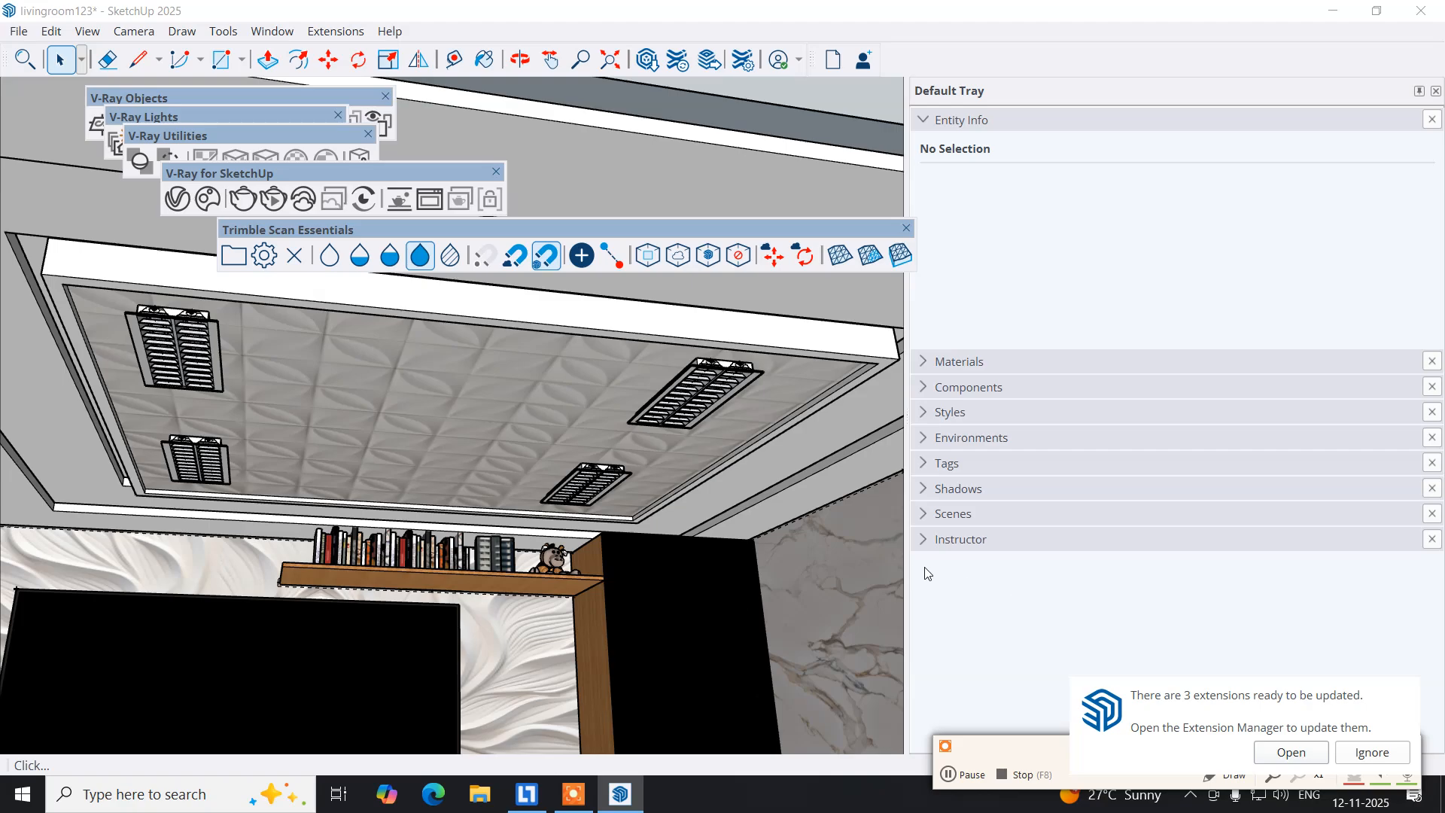
# Narrow the Default Tray to enlarge the viewport, and close the Trimble Scan Essentials toolbar.
pyautogui.moveTo(908, 572); pyautogui.dragTo(1202, 581)
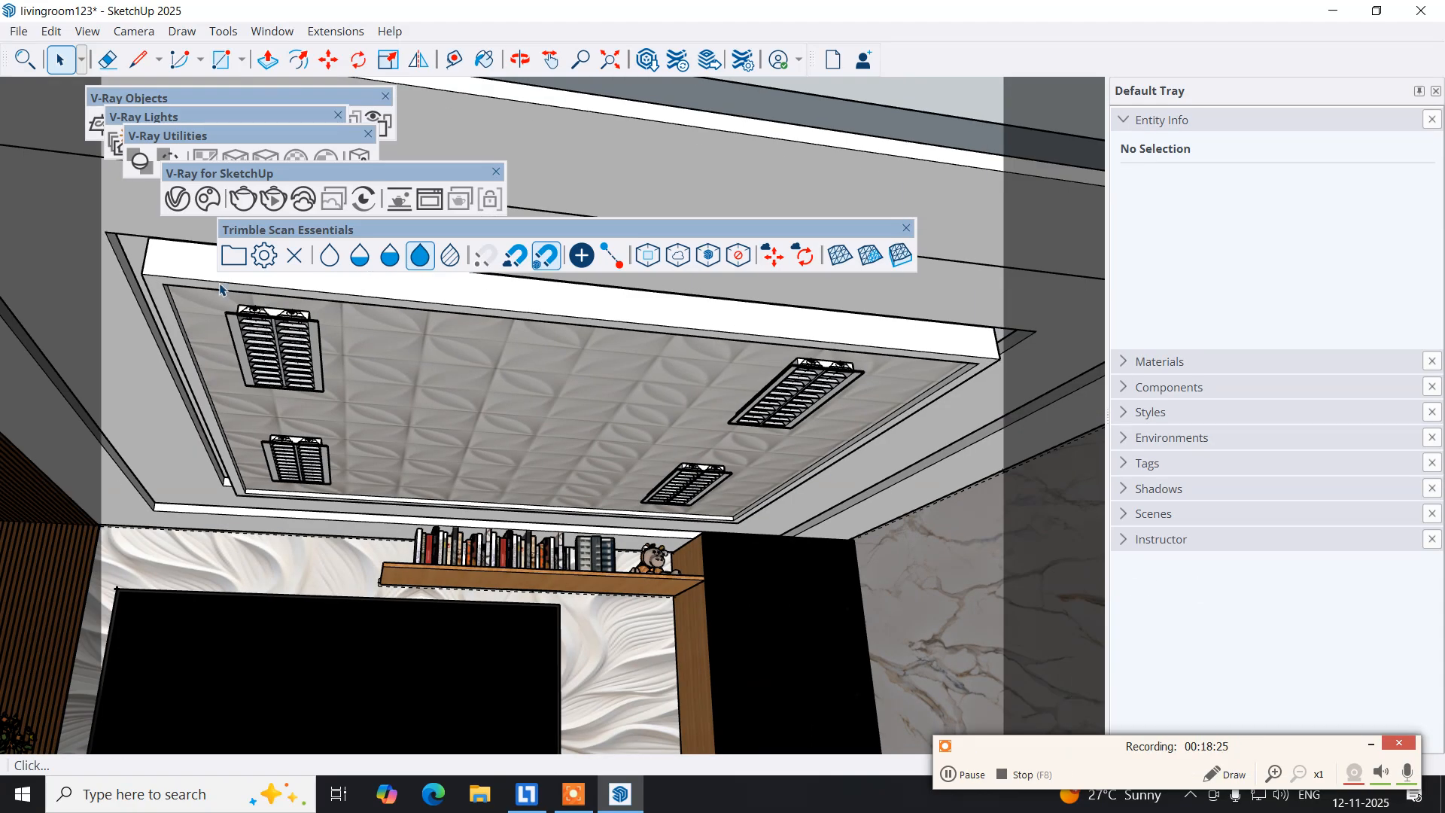
pyautogui.click(903, 230)
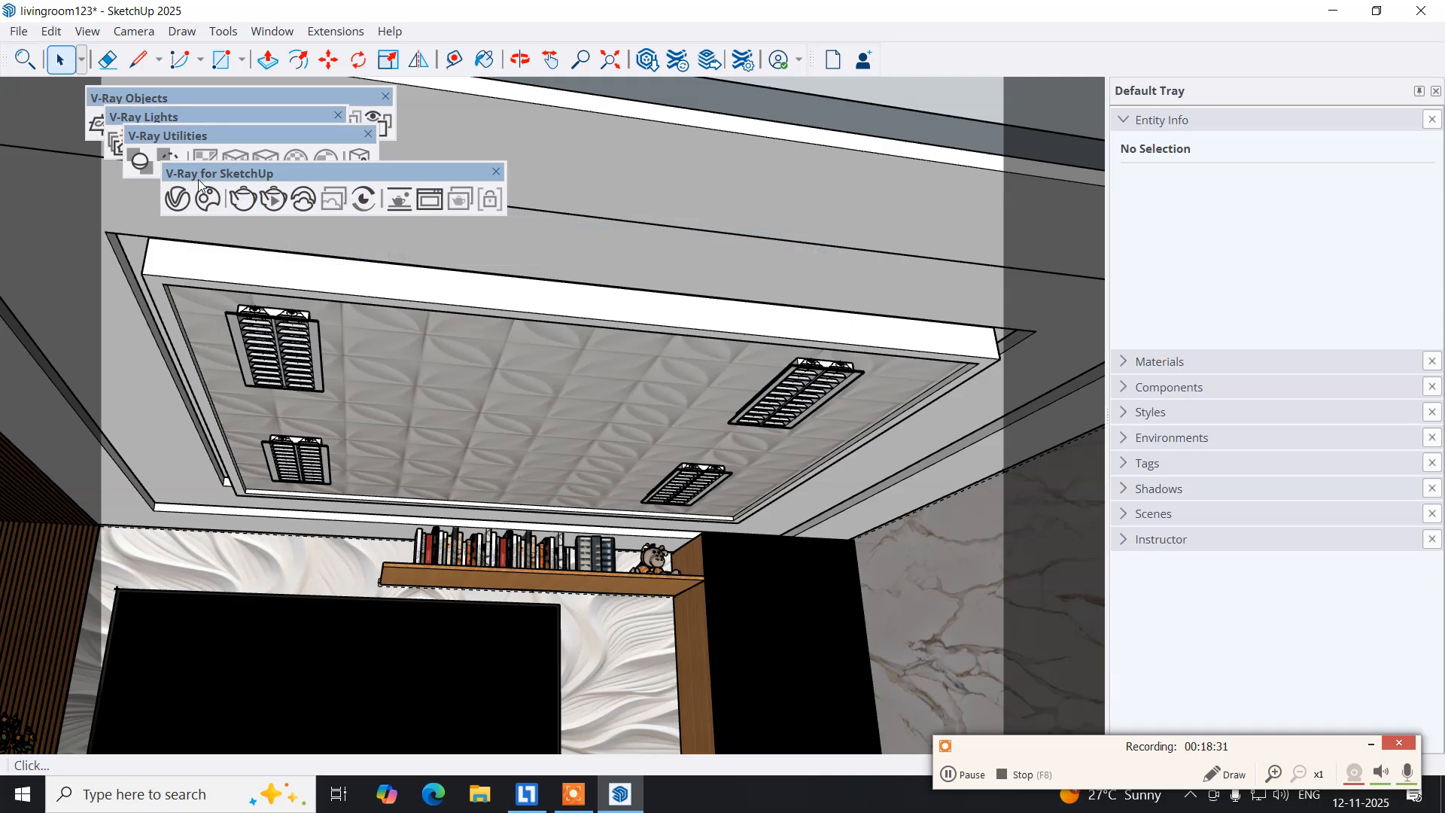
# Separate the overlapping V-Ray toolbars and dock V-Ray for SketchUp, Lights, Objects and Utilities in one row above the viewport.
pyautogui.moveTo(197, 179); pyautogui.dragTo(218, 277)
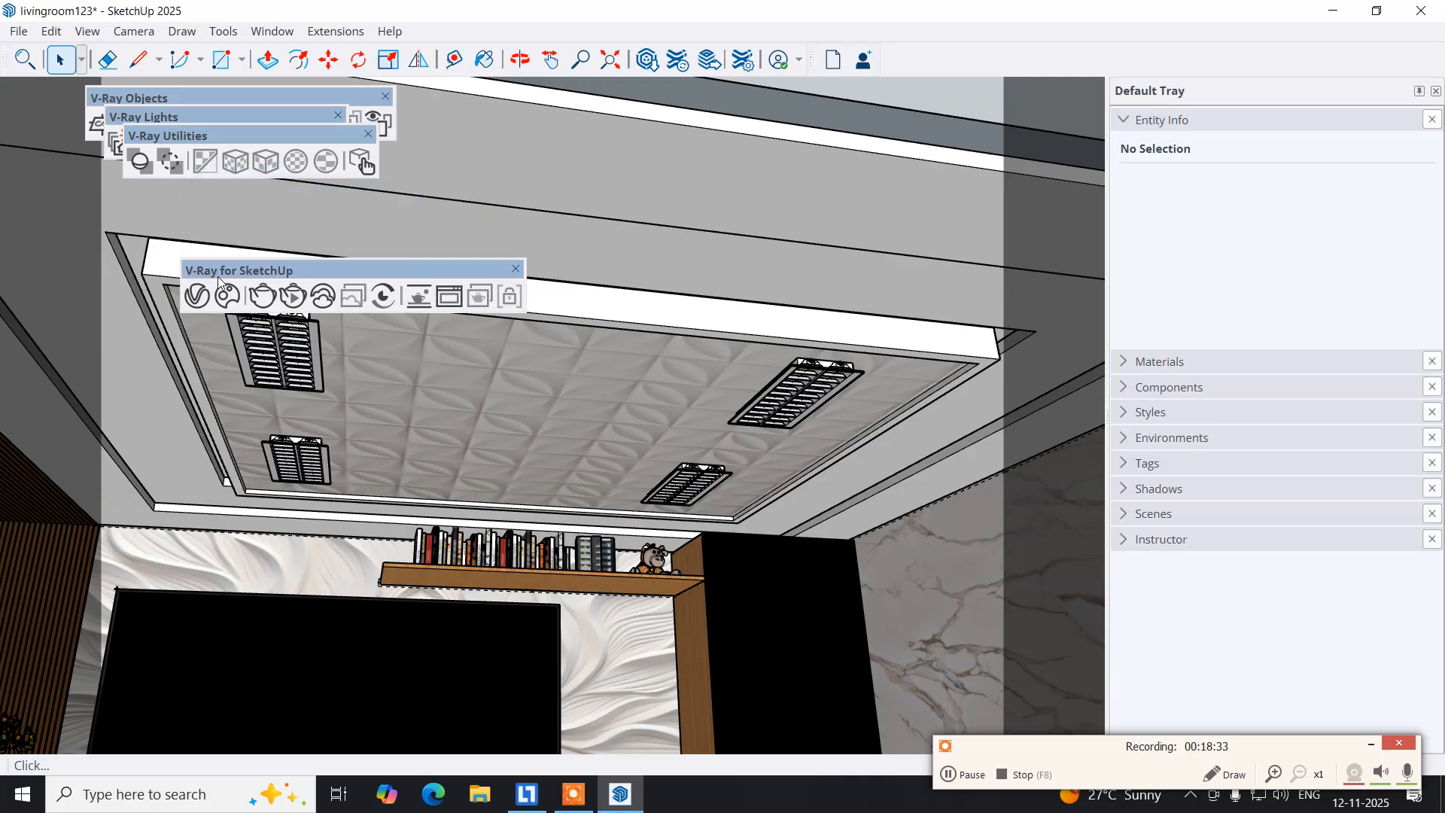
pyautogui.moveTo(171, 136); pyautogui.dragTo(686, 266)
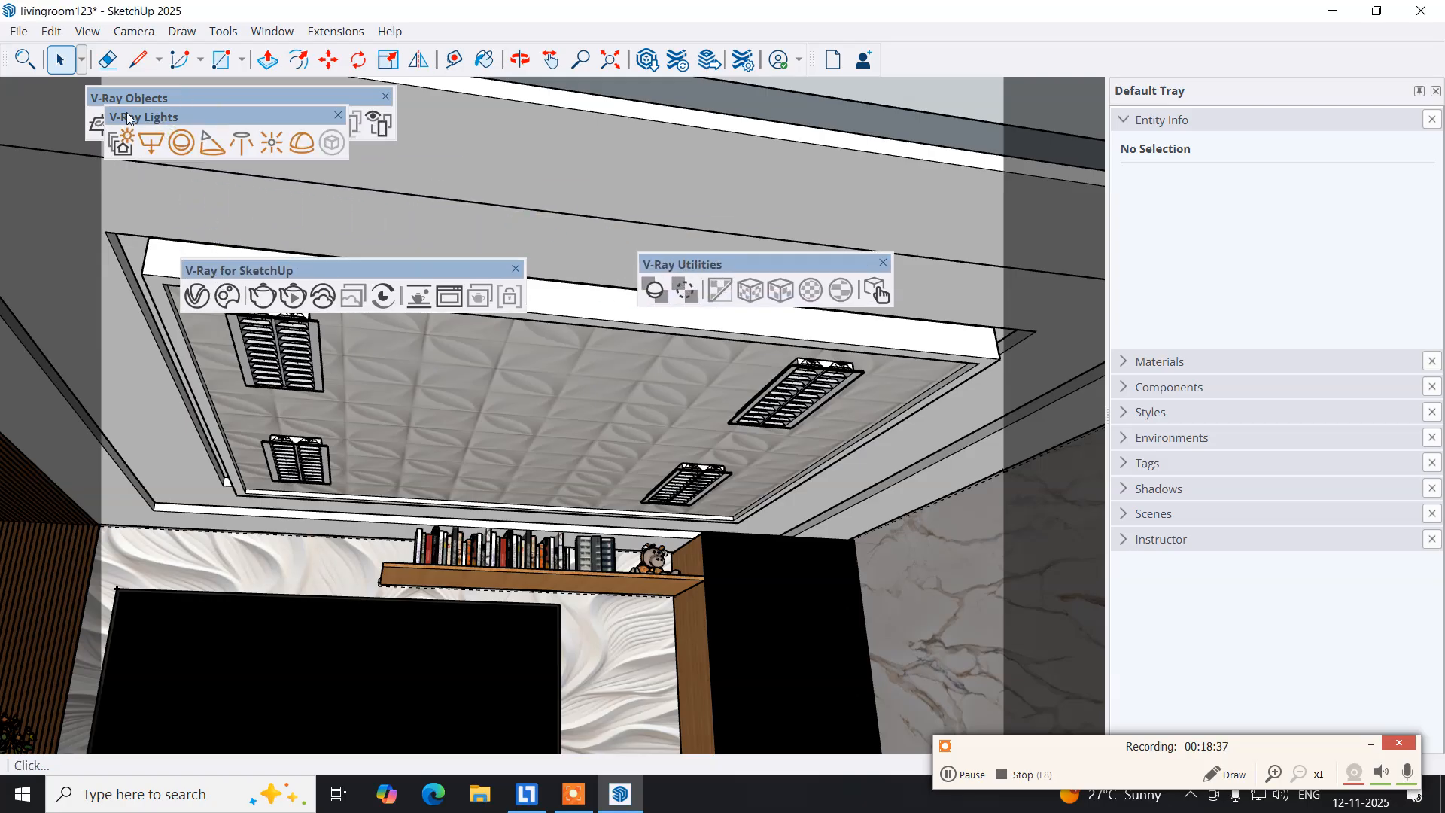
pyautogui.moveTo(167, 112)
pyautogui.mouseDown()
pyautogui.moveTo(316, 286)
pyautogui.moveTo(322, 354)
pyautogui.mouseUp()
pyautogui.moveTo(174, 101); pyautogui.dragTo(606, 178)
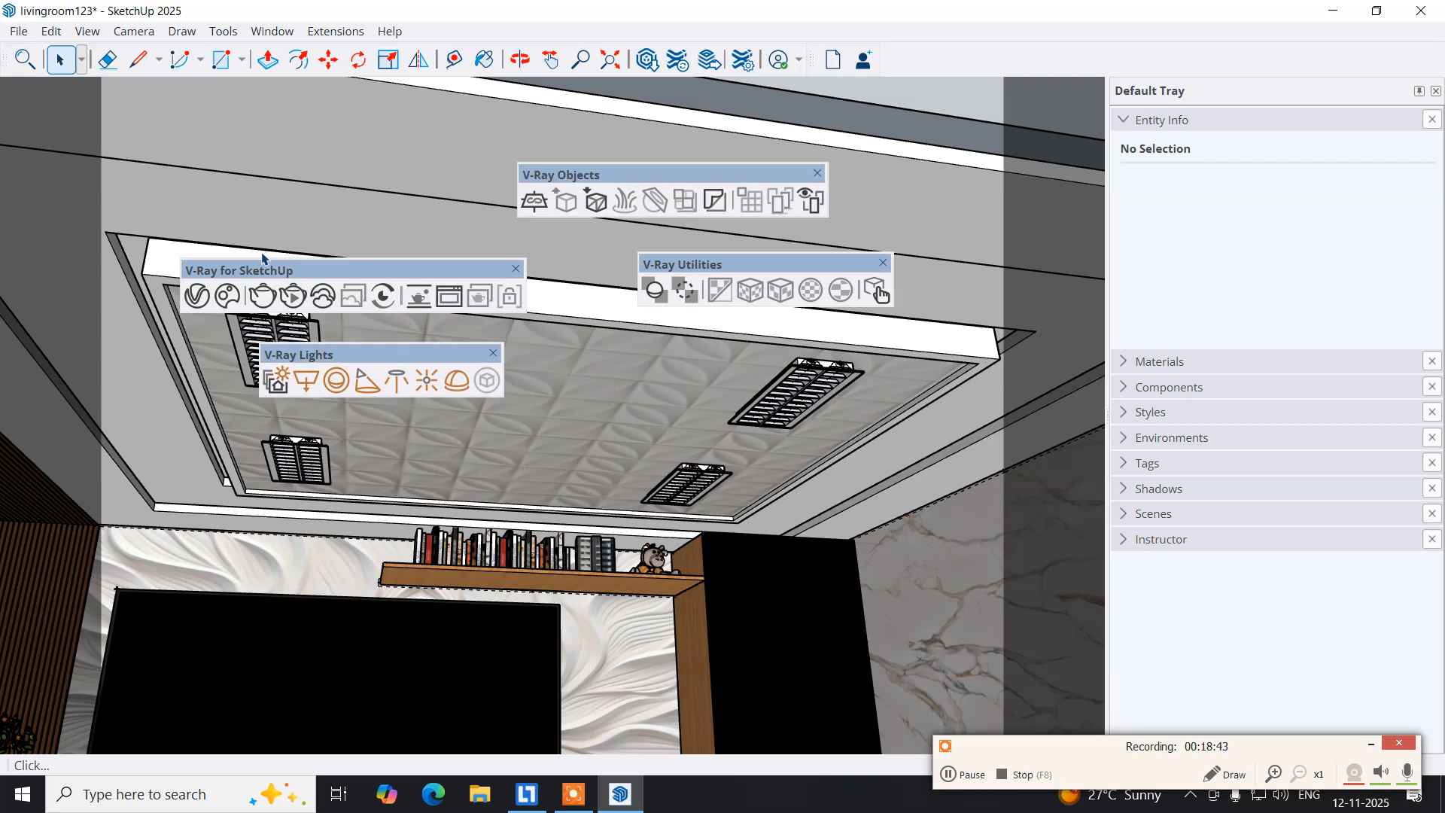
pyautogui.moveTo(271, 271)
pyautogui.mouseDown()
pyautogui.moveTo(219, 188)
pyautogui.moveTo(70, 63)
pyautogui.mouseUp()
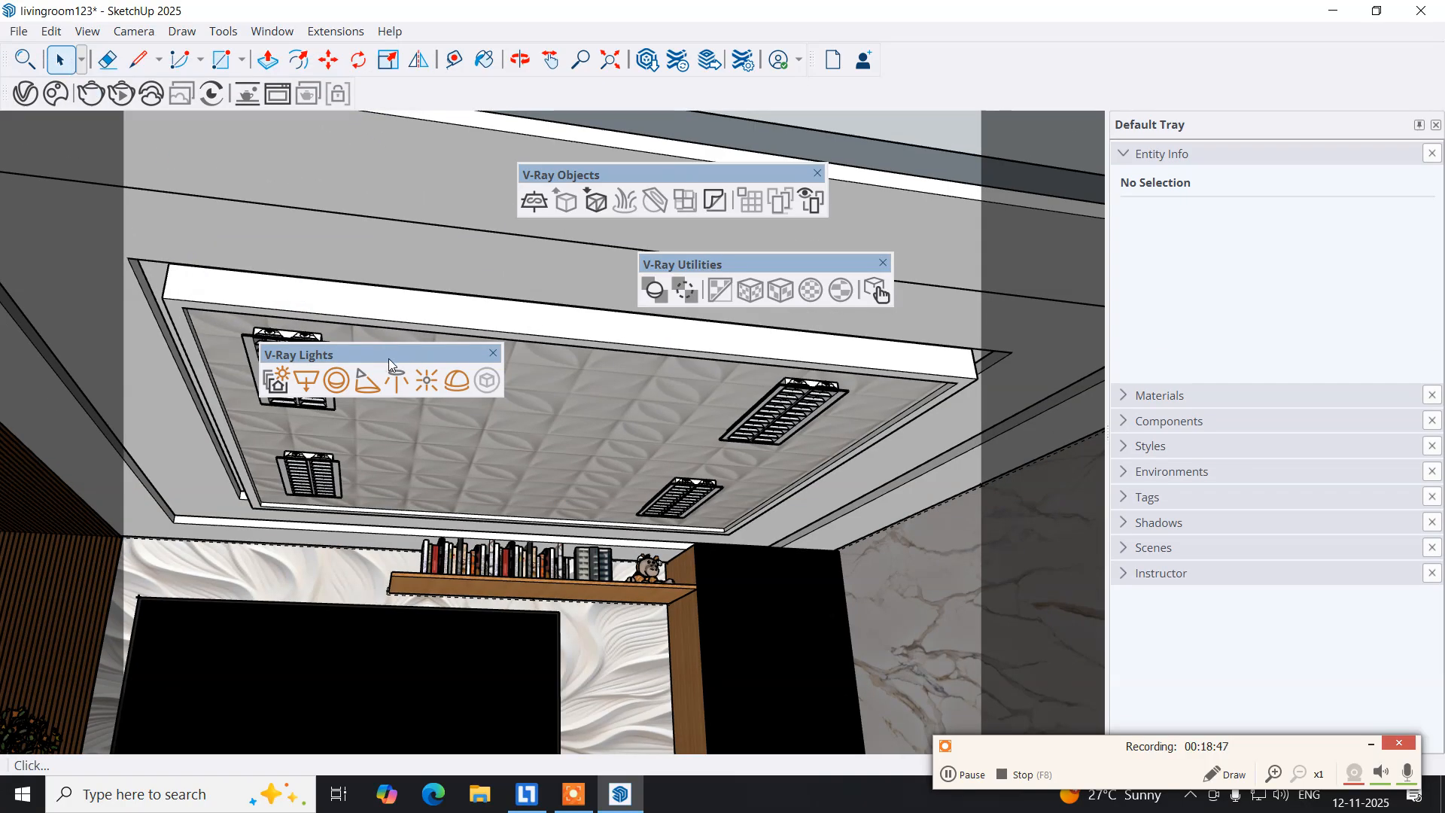
pyautogui.moveTo(388, 353); pyautogui.dragTo(463, 67)
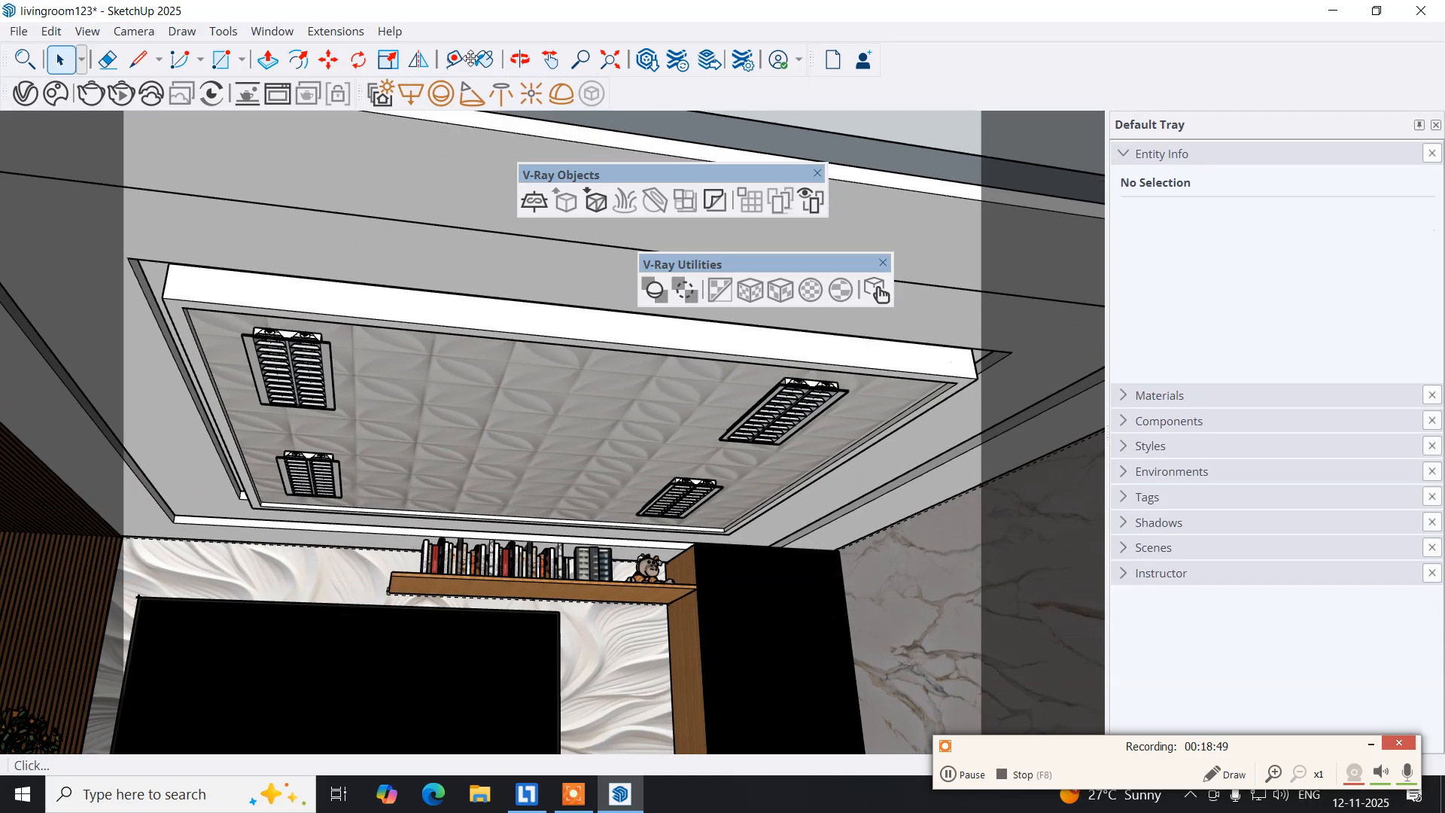
pyautogui.moveTo(631, 183); pyautogui.dragTo(733, 86)
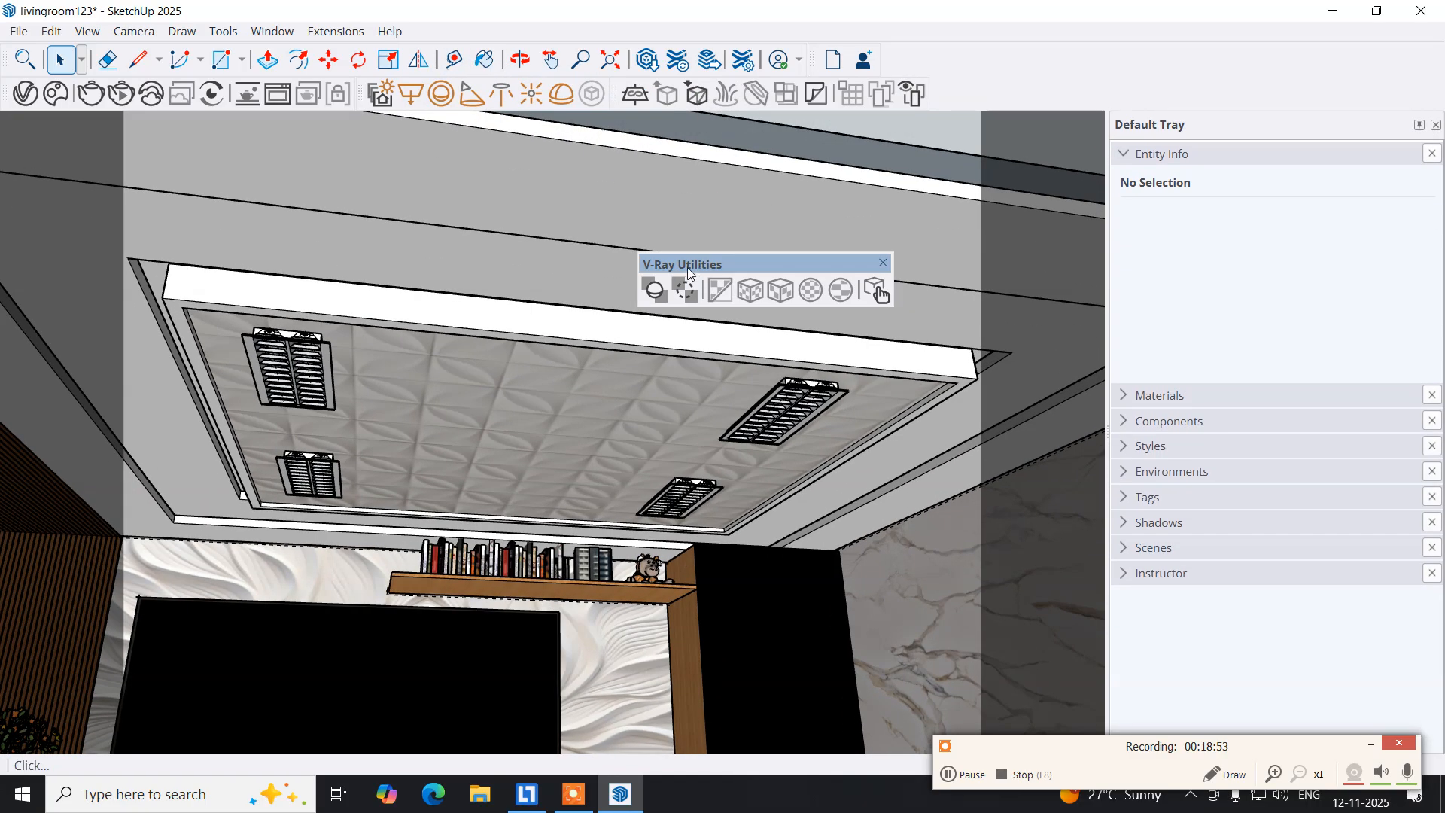
pyautogui.moveTo(691, 266); pyautogui.dragTo(998, 55)
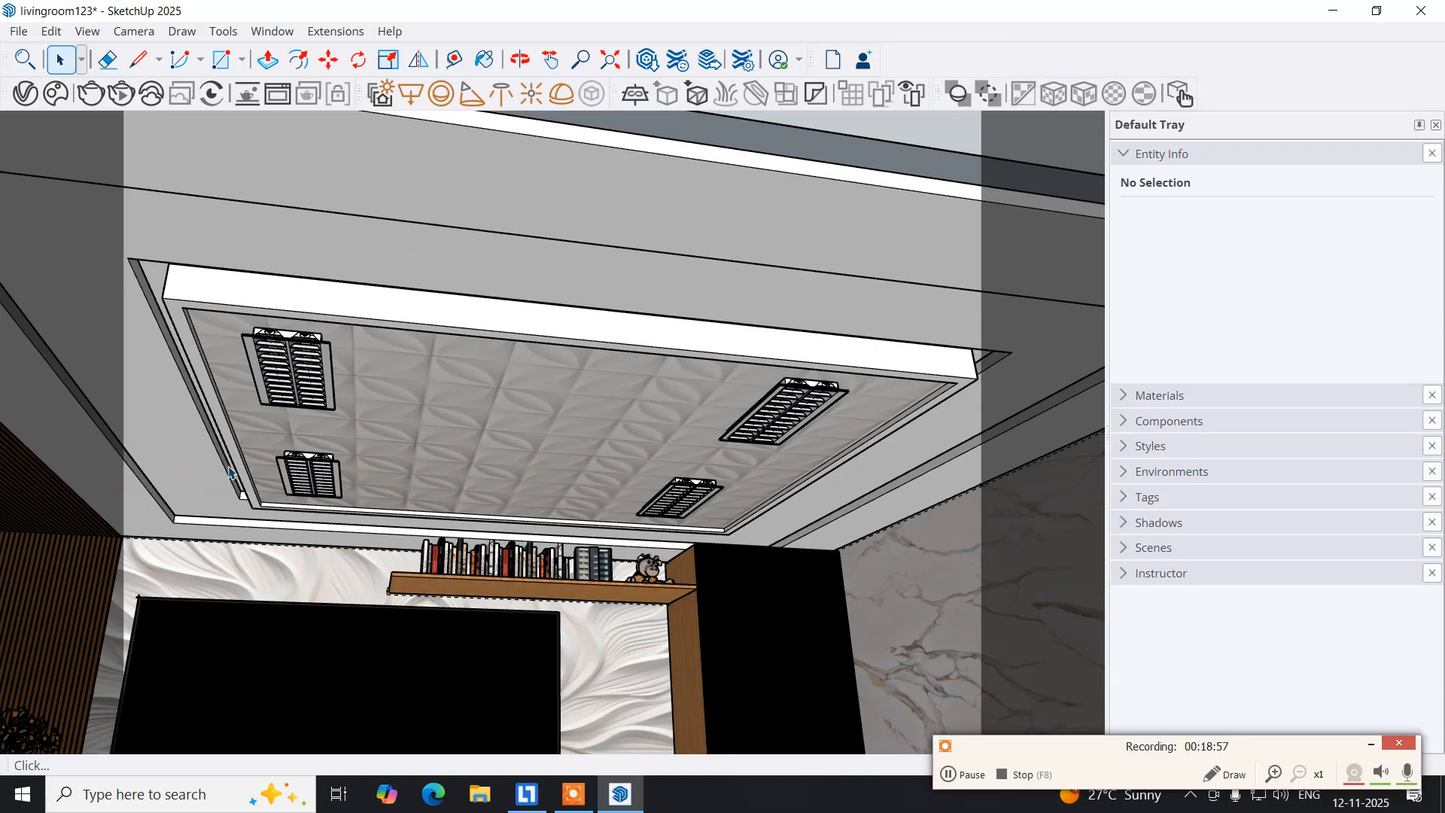
# Search the 3D Warehouse for "fans" and open the page of the Ceiling fan live component by SketchUp Labs.
pyautogui.moveTo(419, 473); pyautogui.dragTo(413, 413, button='middle')
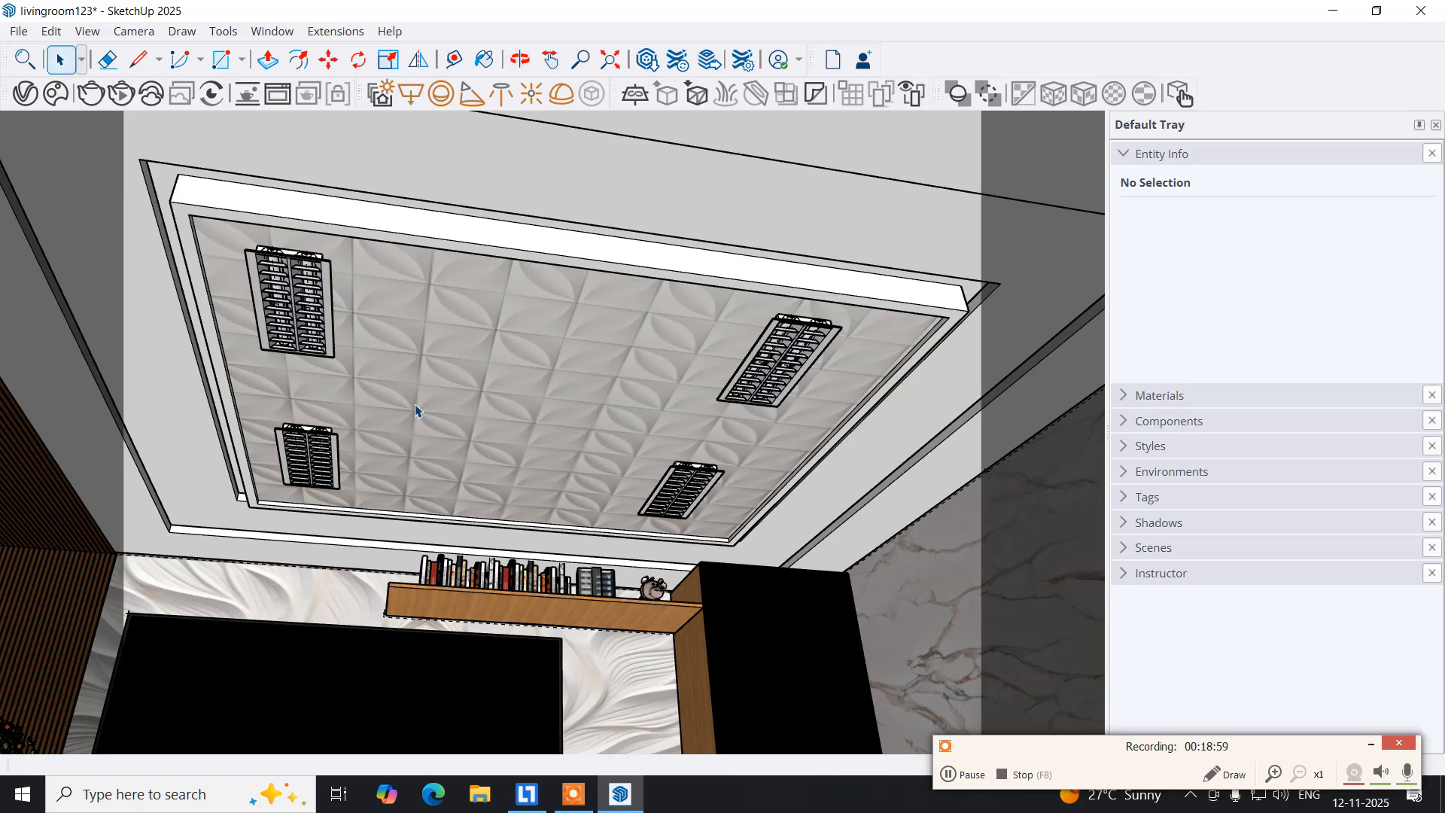
pyautogui.click(271, 31)
pyautogui.click(280, 179)
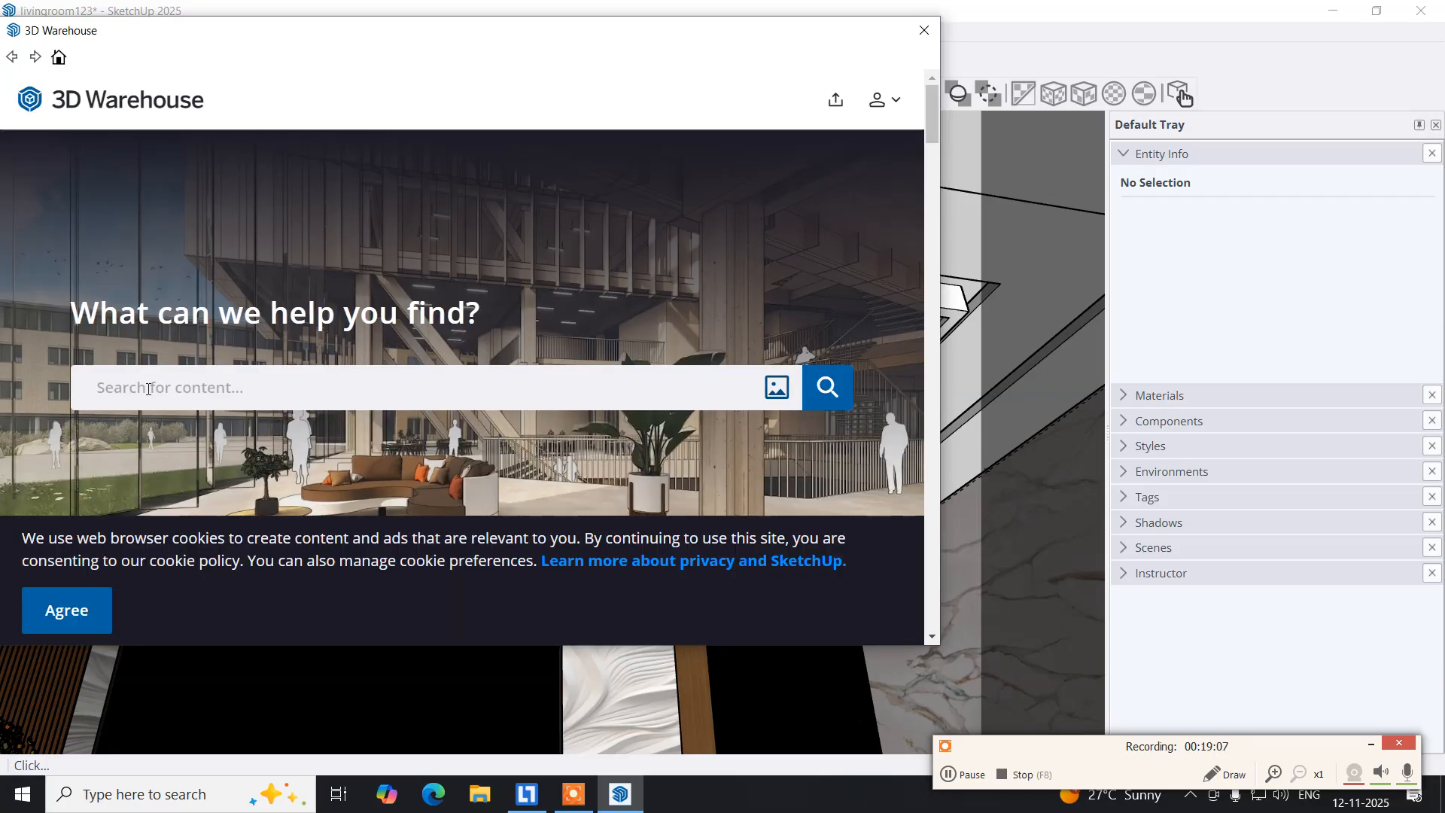
pyautogui.click(148, 389)
pyautogui.write('fans')
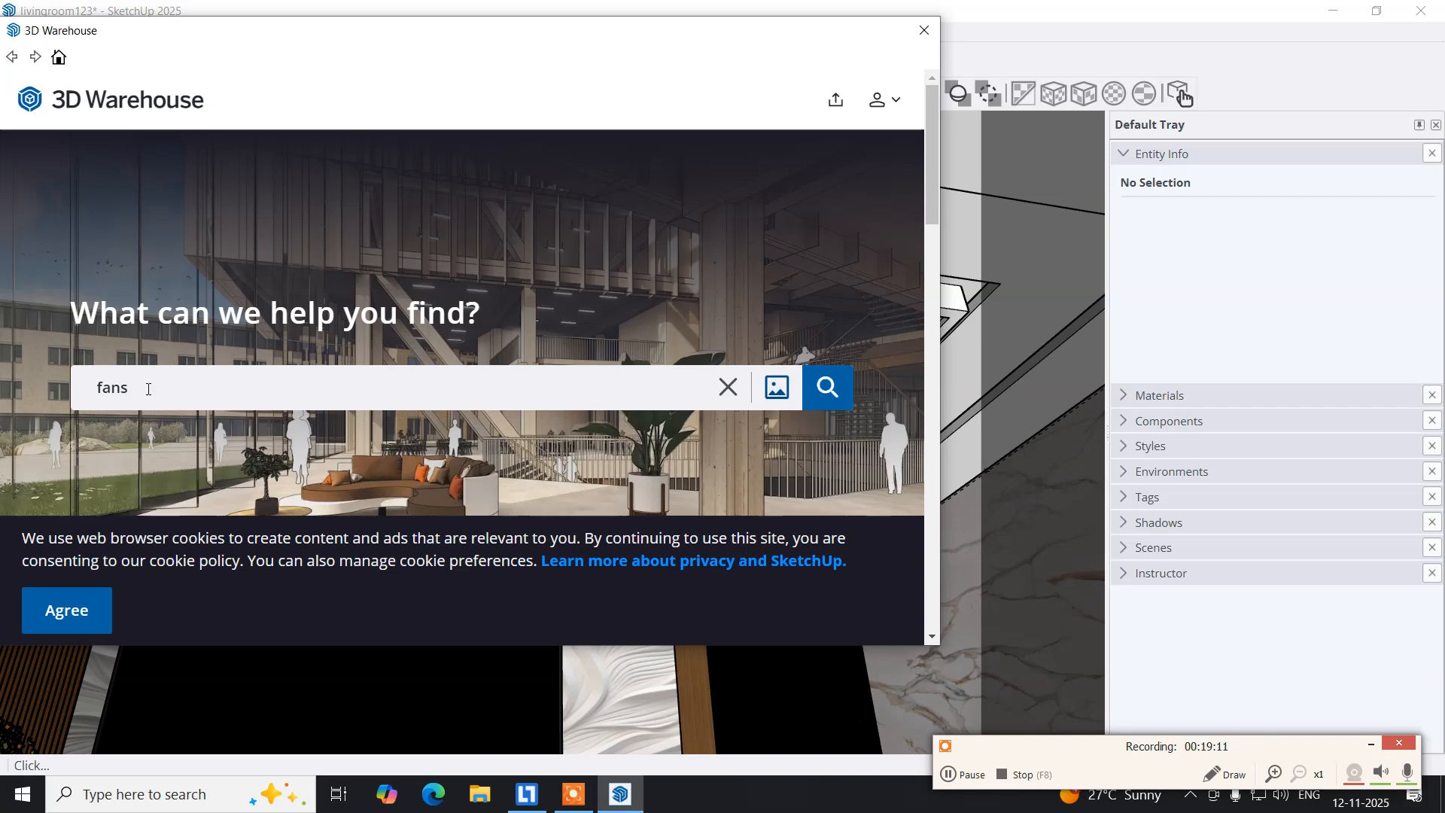
pyautogui.press('Return')
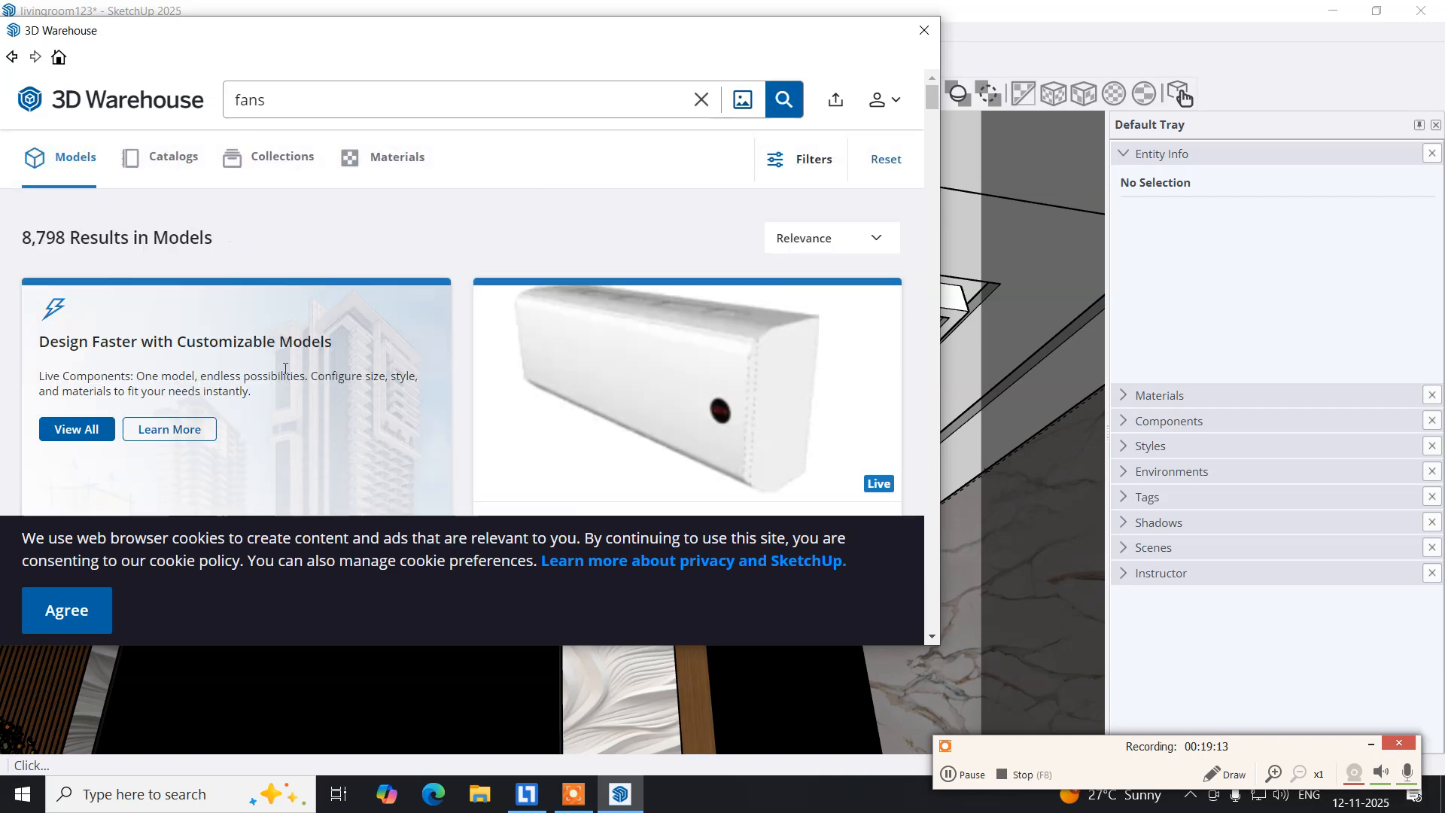
pyautogui.scroll(-5, 462, 392)
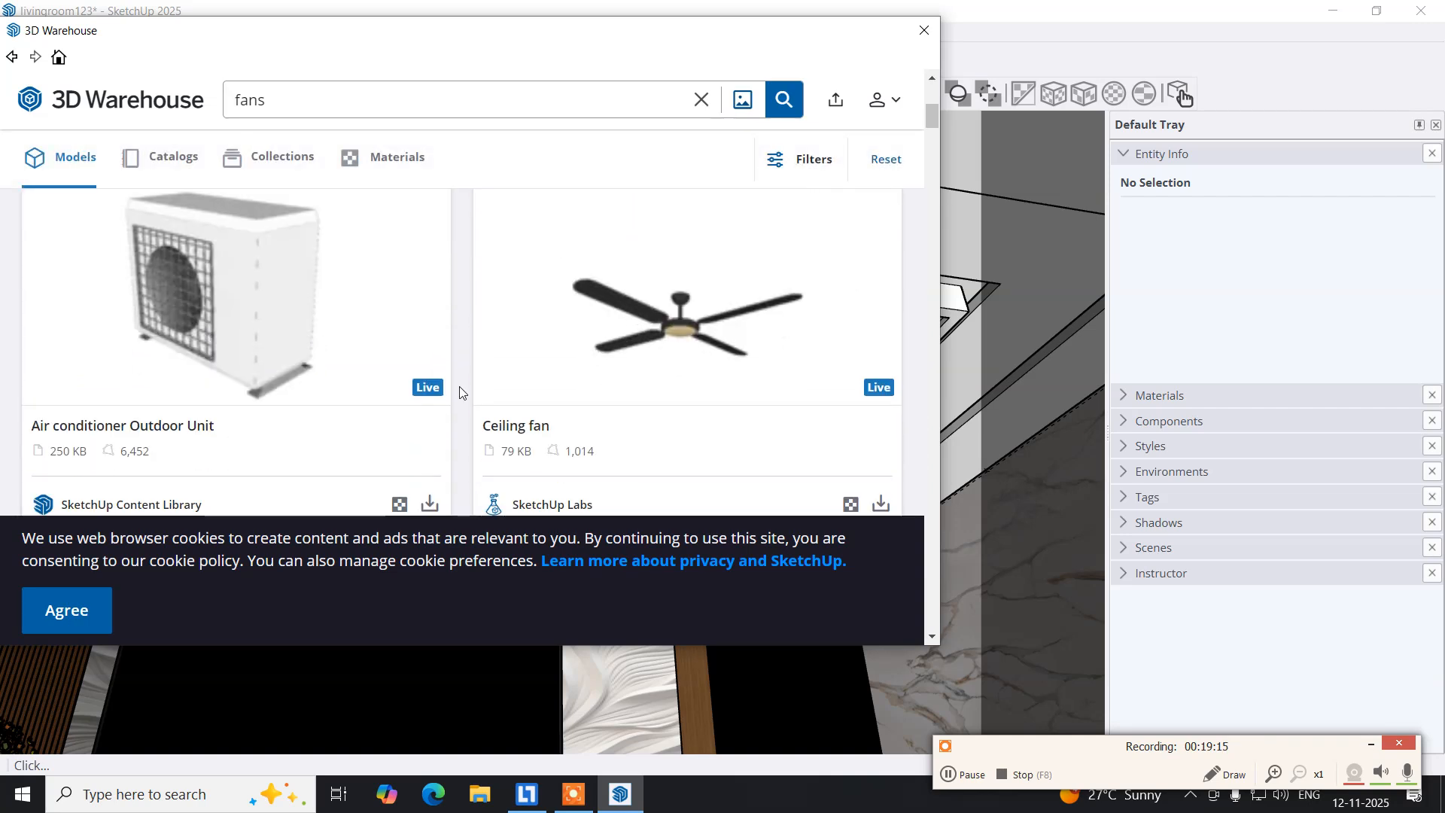
pyautogui.click(607, 334)
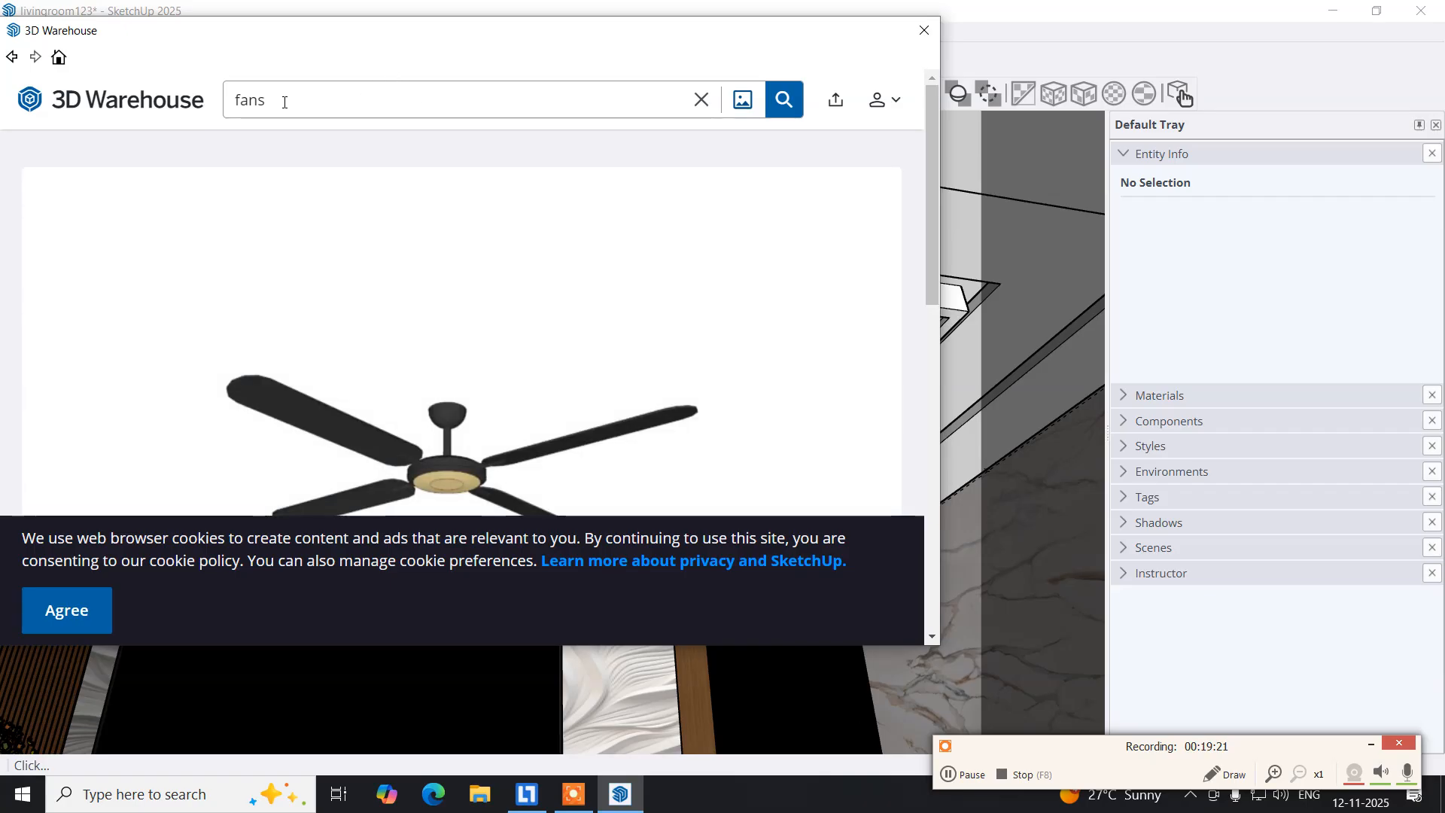
# Return to the "fans" search results and open the page of the silver Fan model with four reddish-brown blades.
pyautogui.moveTo(283, 102); pyautogui.dragTo(121, 85)
pyautogui.write('fans')
pyautogui.press('Return')
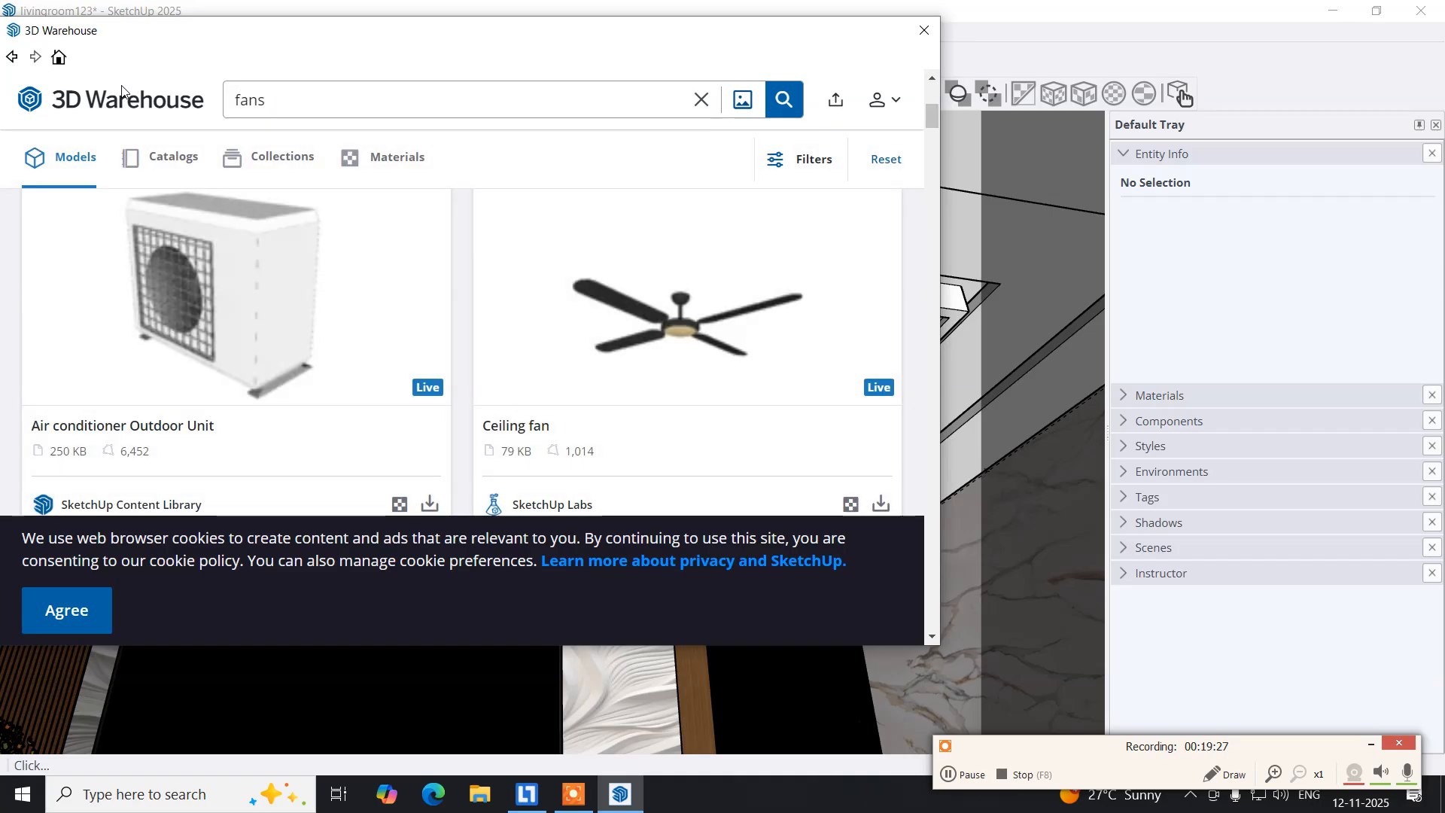
pyautogui.scroll(-5, 485, 307)
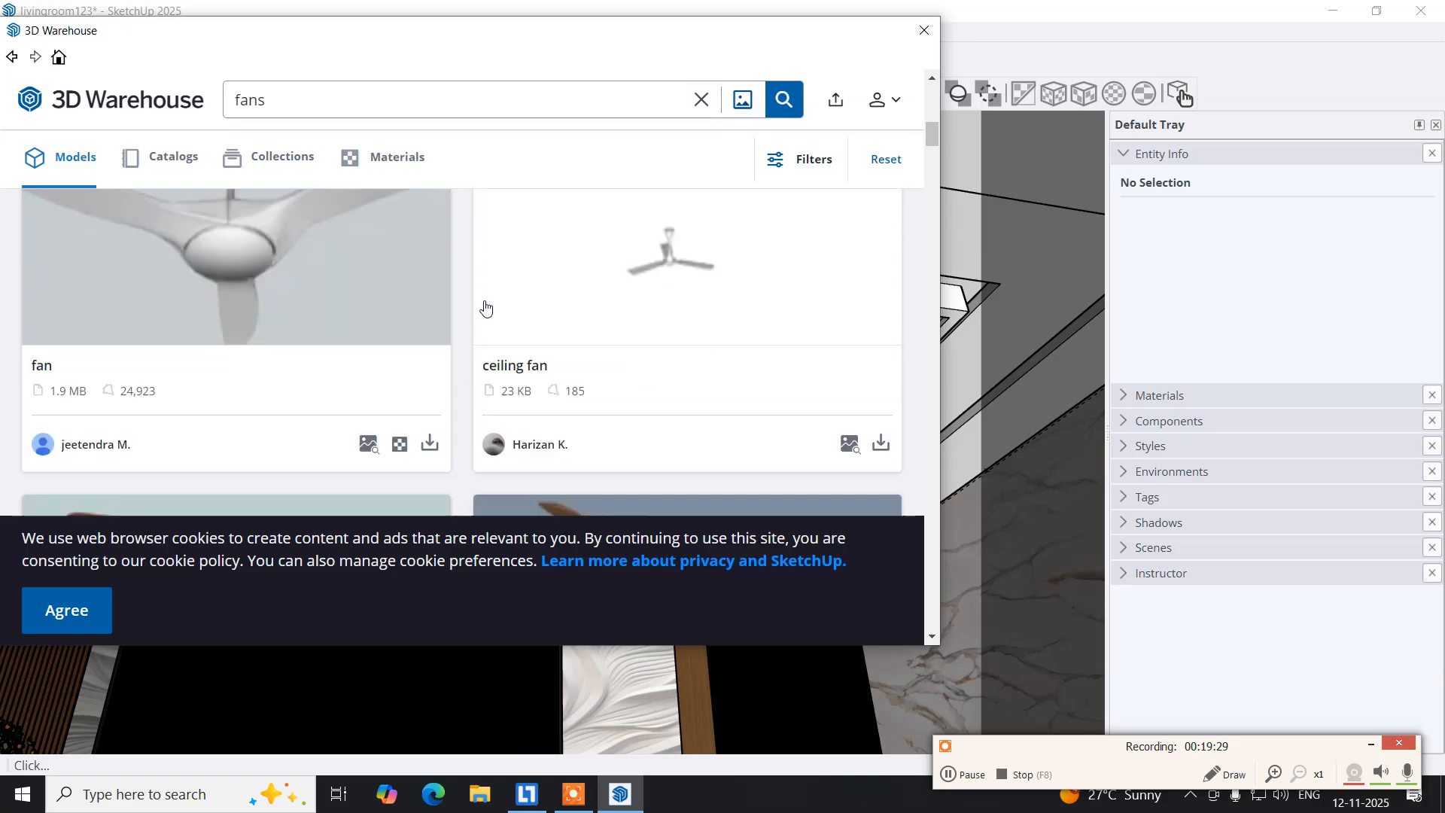
pyautogui.scroll(1, 484, 306)
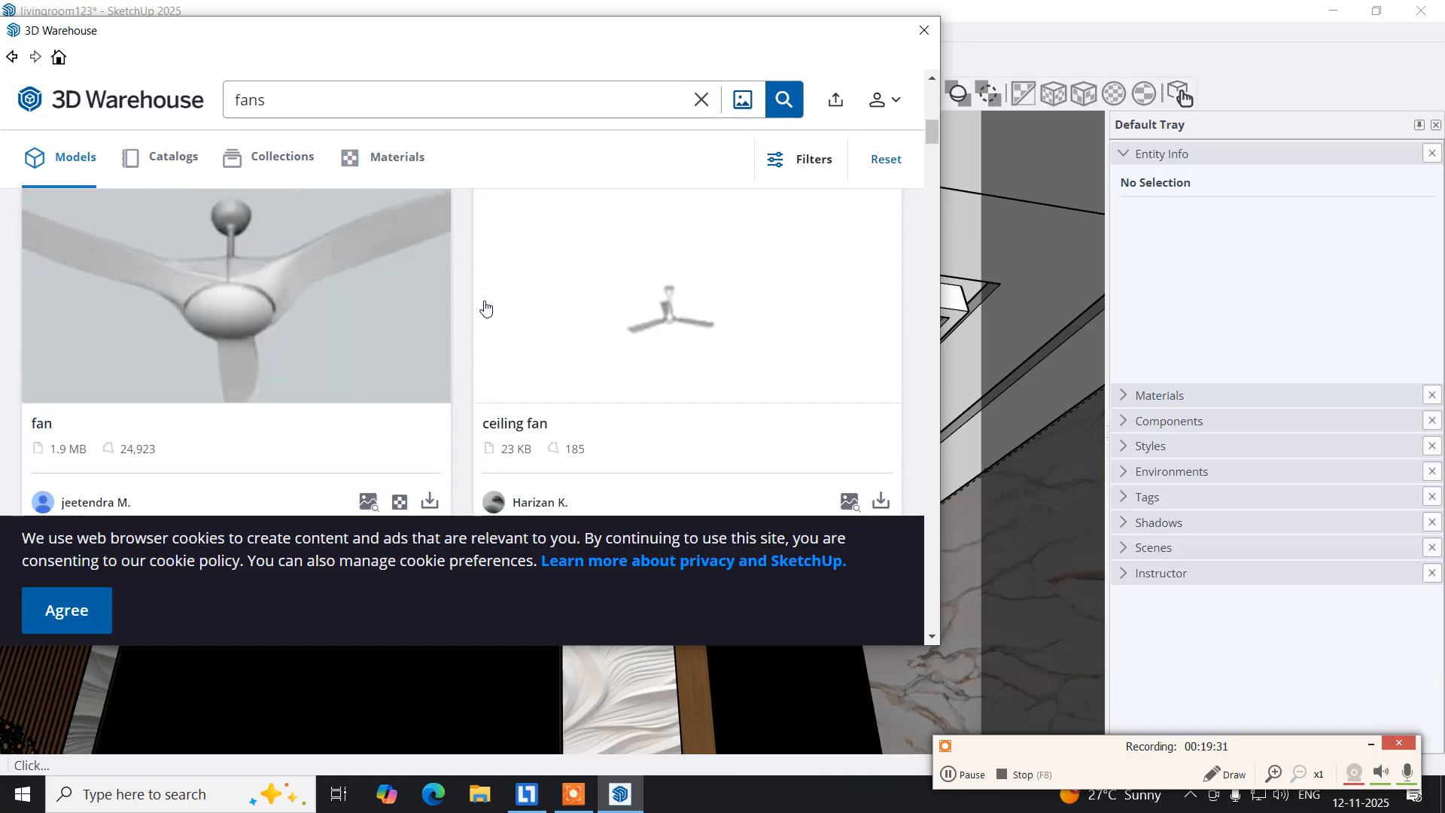
pyautogui.scroll(-4, 485, 306)
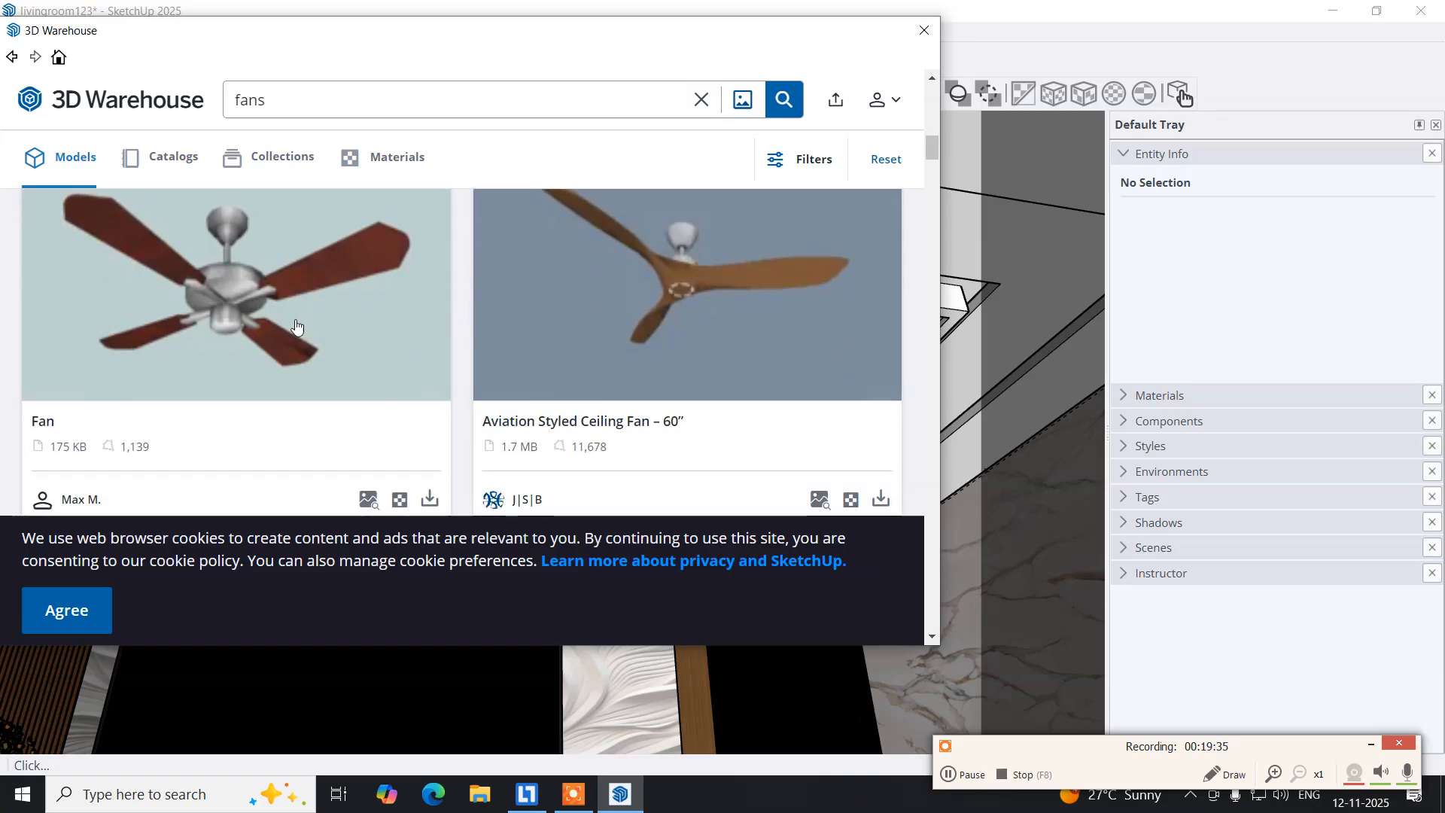
pyautogui.click(201, 304)
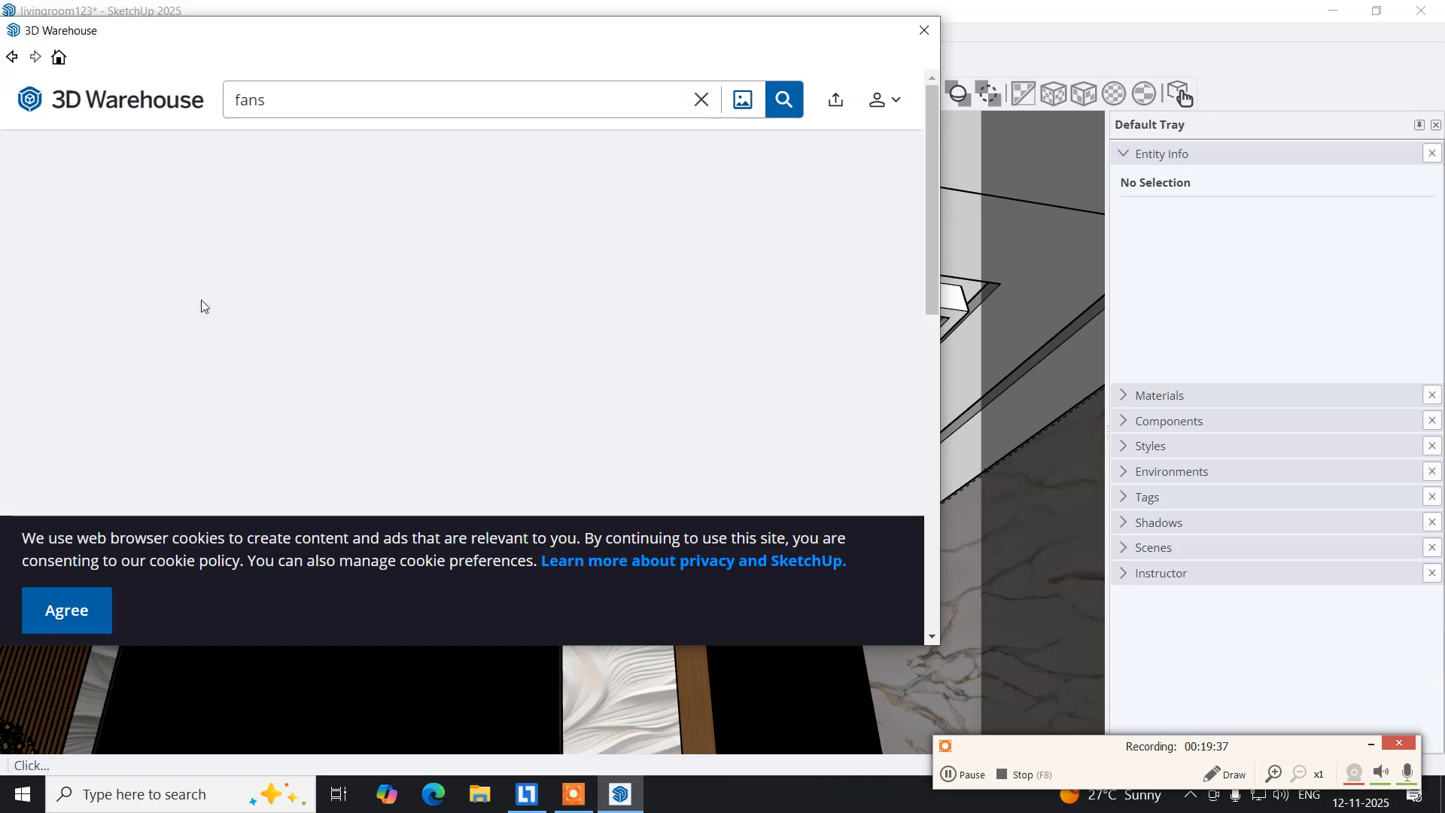
# Download the four-bladed Fan directly into the model and place it on the upper face of the room's ceiling slab.
pyautogui.scroll(-3, 488, 332)
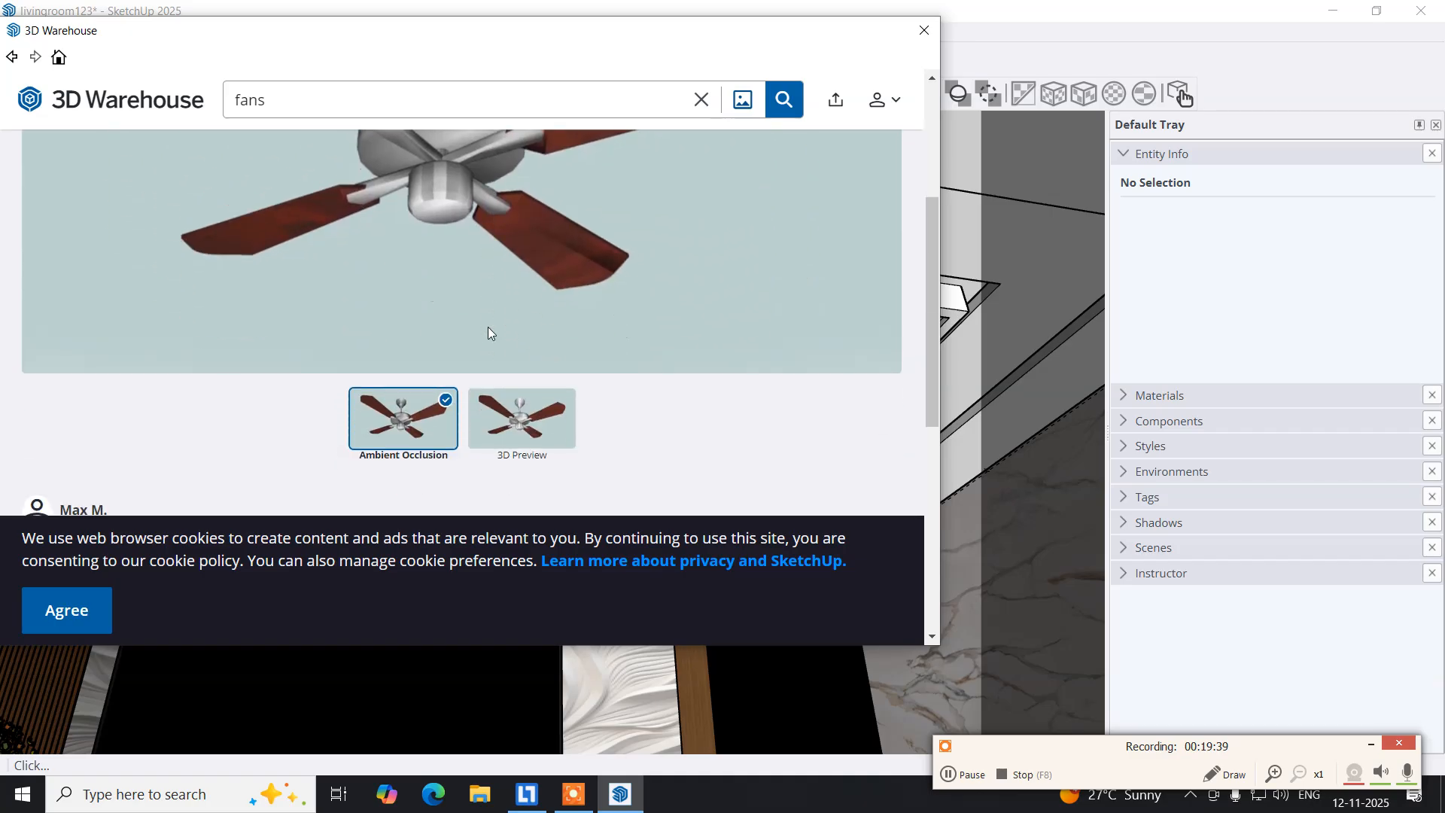
pyautogui.scroll(-3, 488, 327)
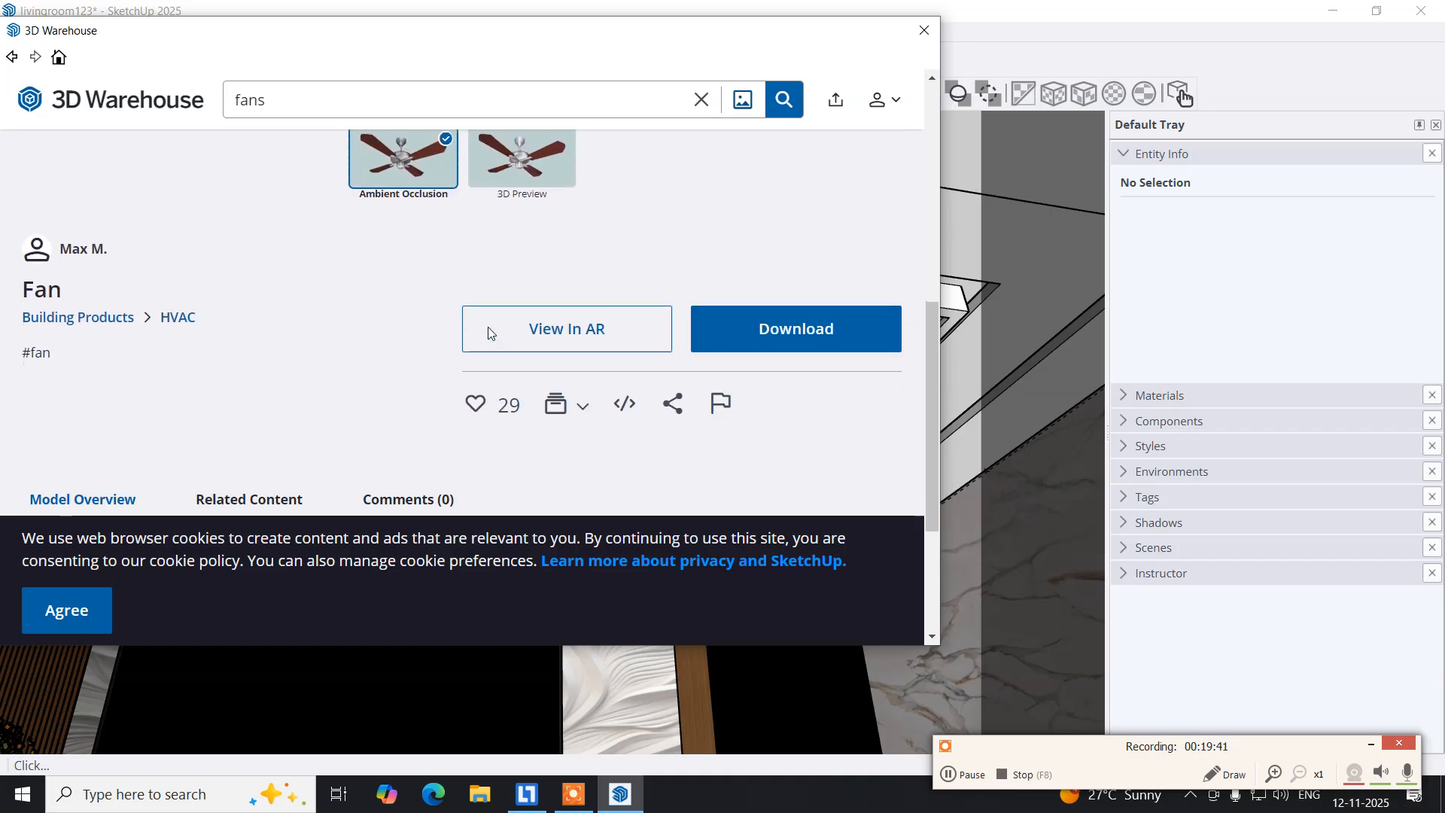
pyautogui.click(768, 310)
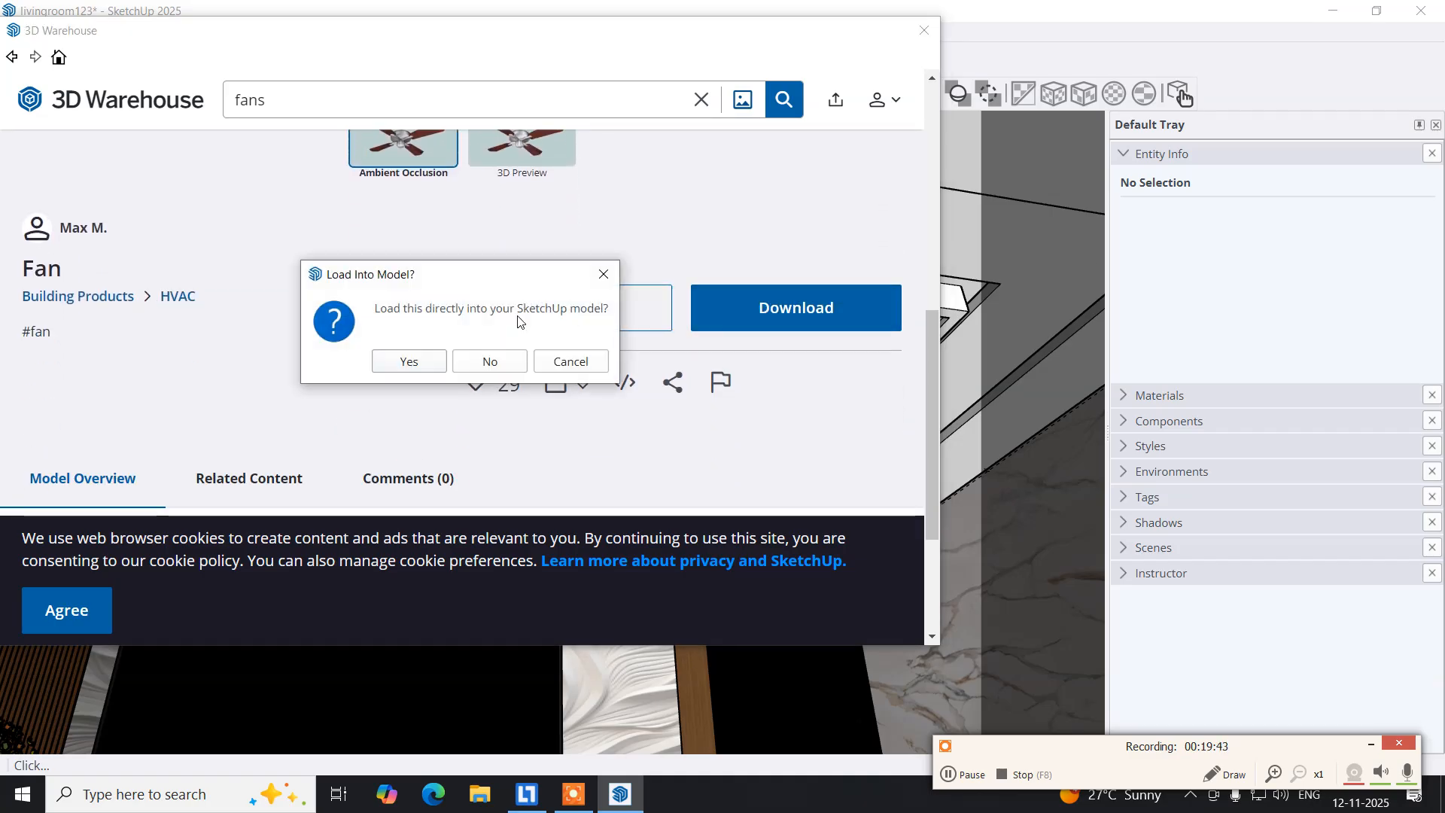
pyautogui.click(415, 362)
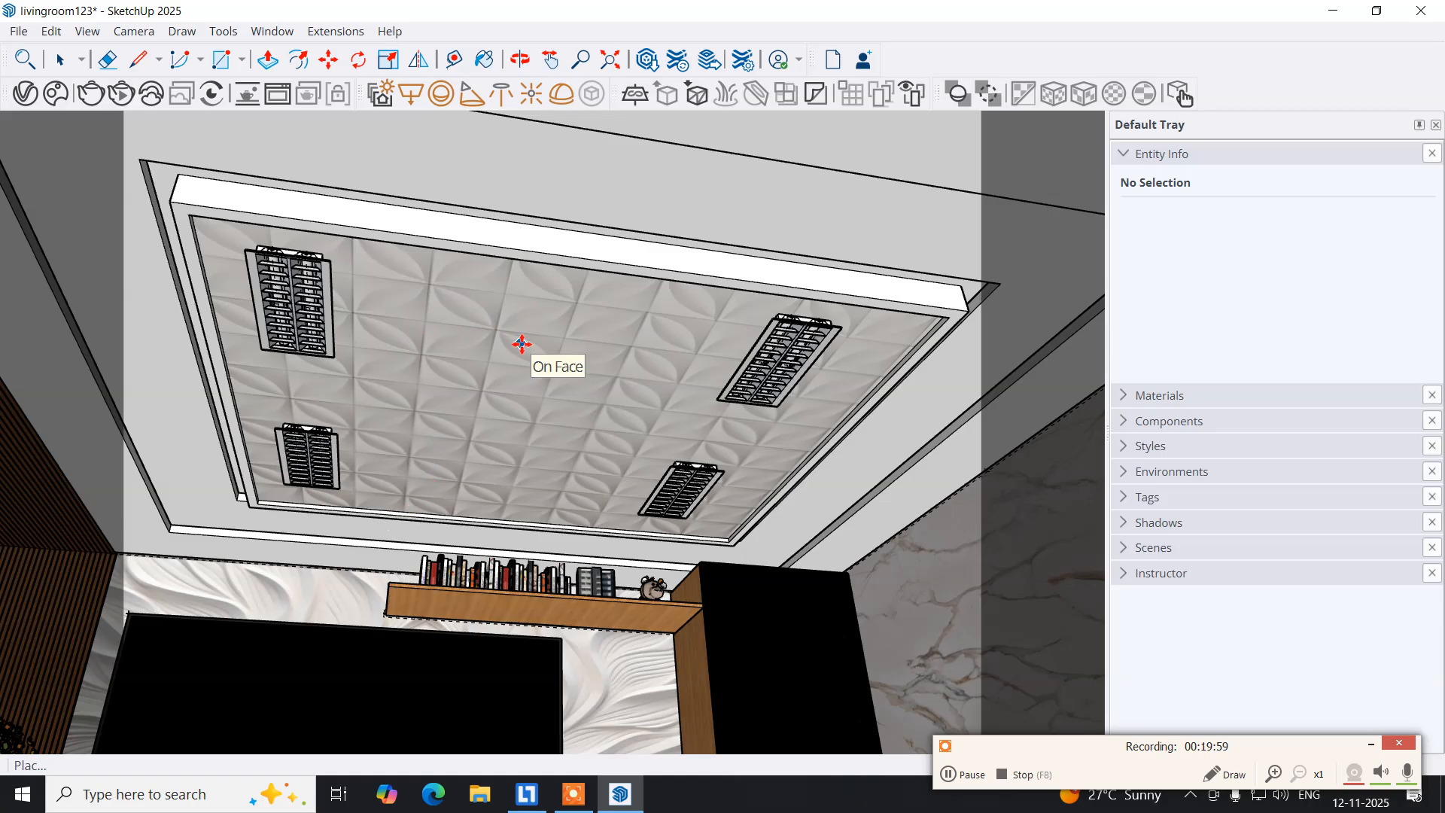
pyautogui.moveTo(522, 344); pyautogui.dragTo(363, 636, button='middle')
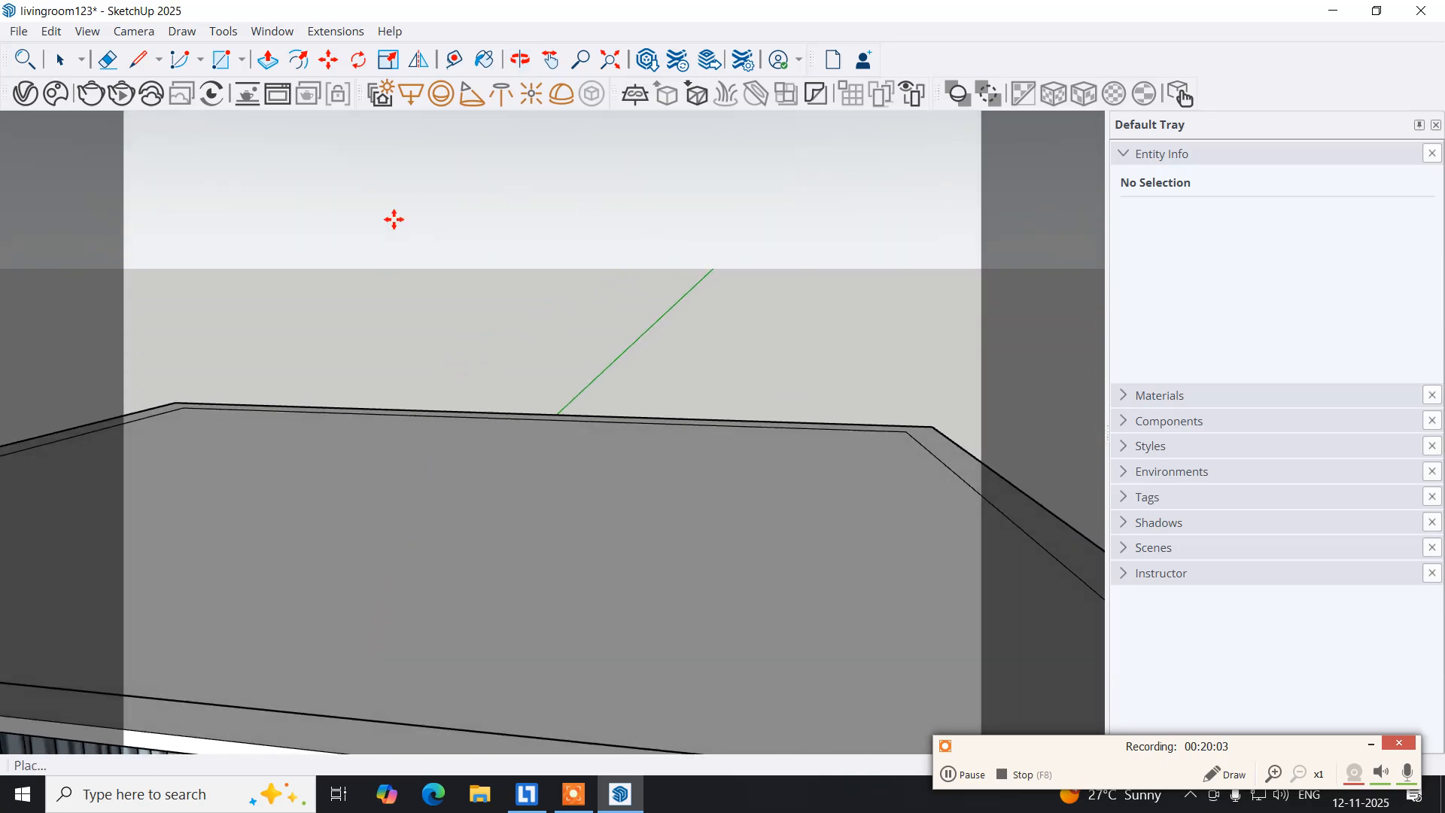
pyautogui.moveTo(424, 320); pyautogui.dragTo(409, 513, button='middle')
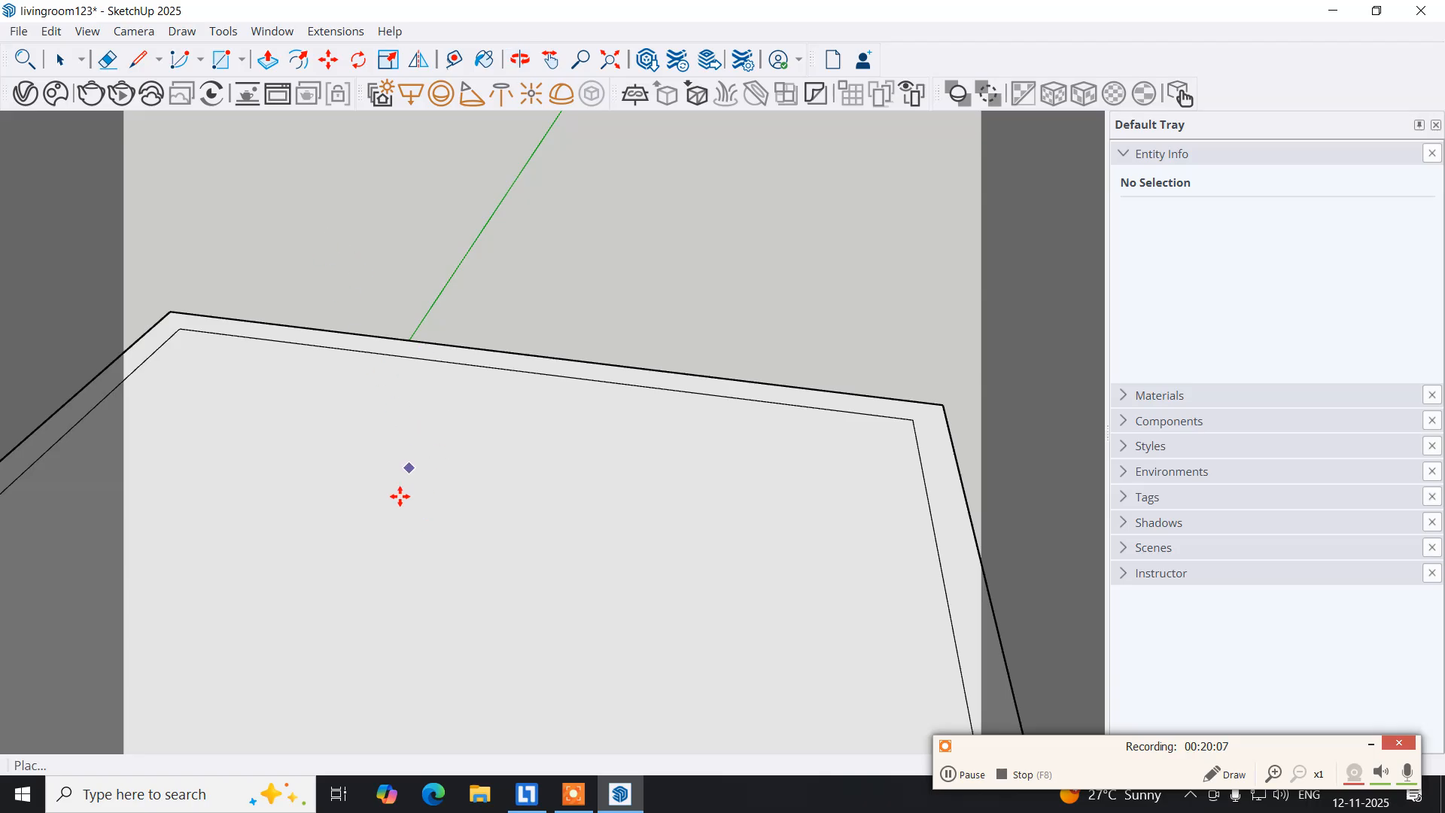
pyautogui.click(429, 514)
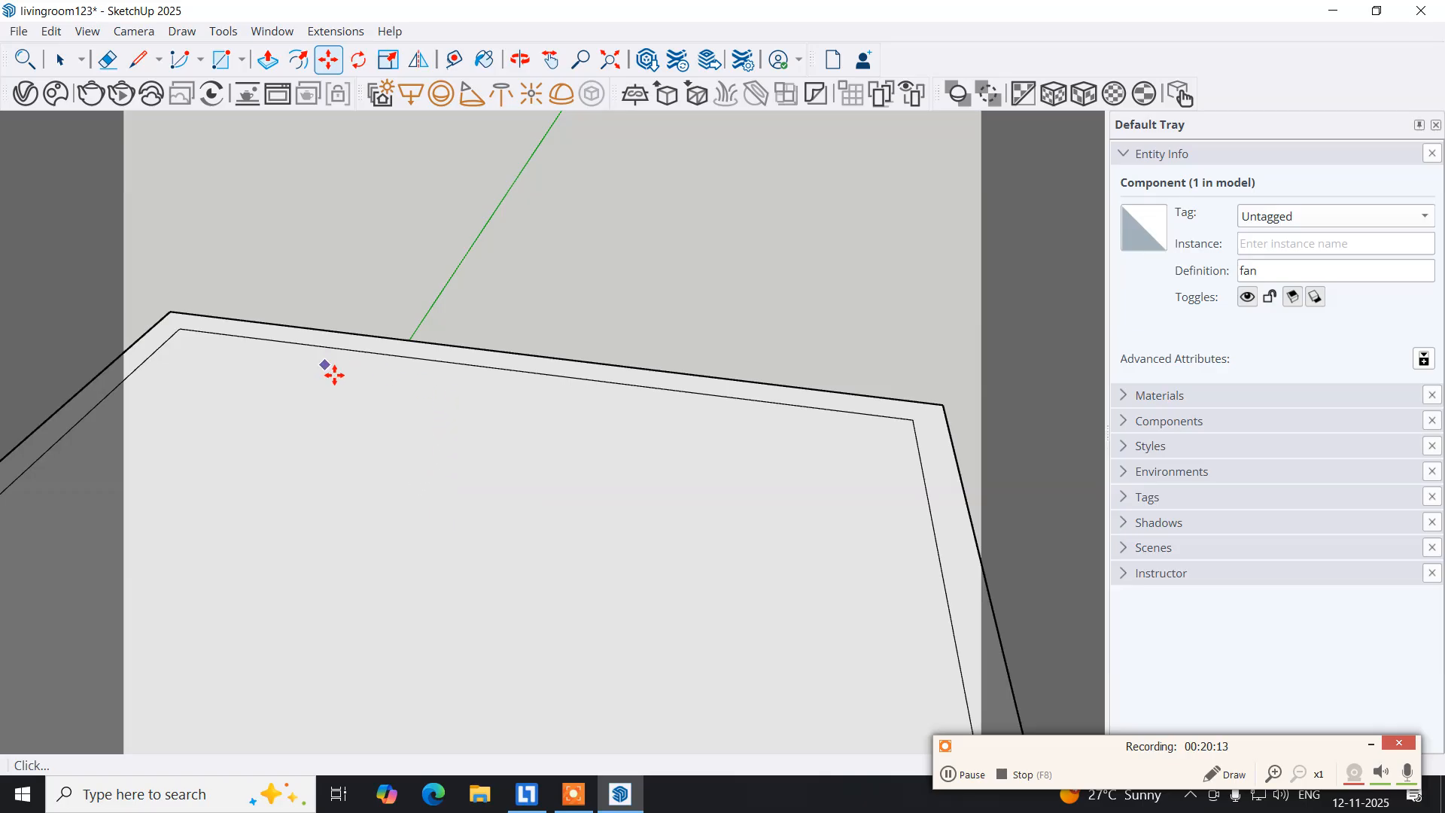
# Reopen the 3D Warehouse, accept its cookie notice and load the same four-bladed Fan directly into the model again.
pyautogui.moveTo(436, 555); pyautogui.dragTo(490, 177, button='middle')
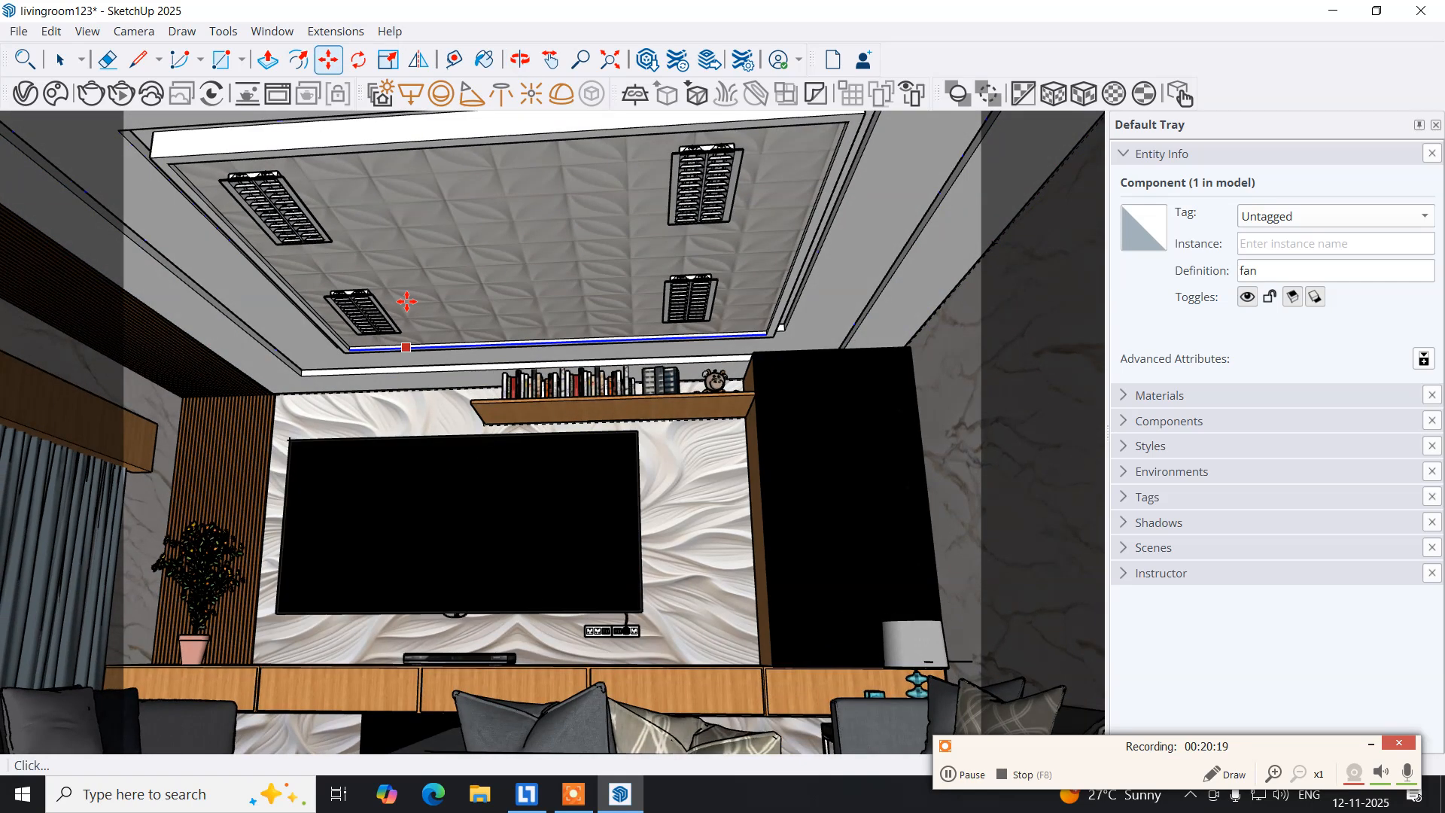
pyautogui.click(273, 31)
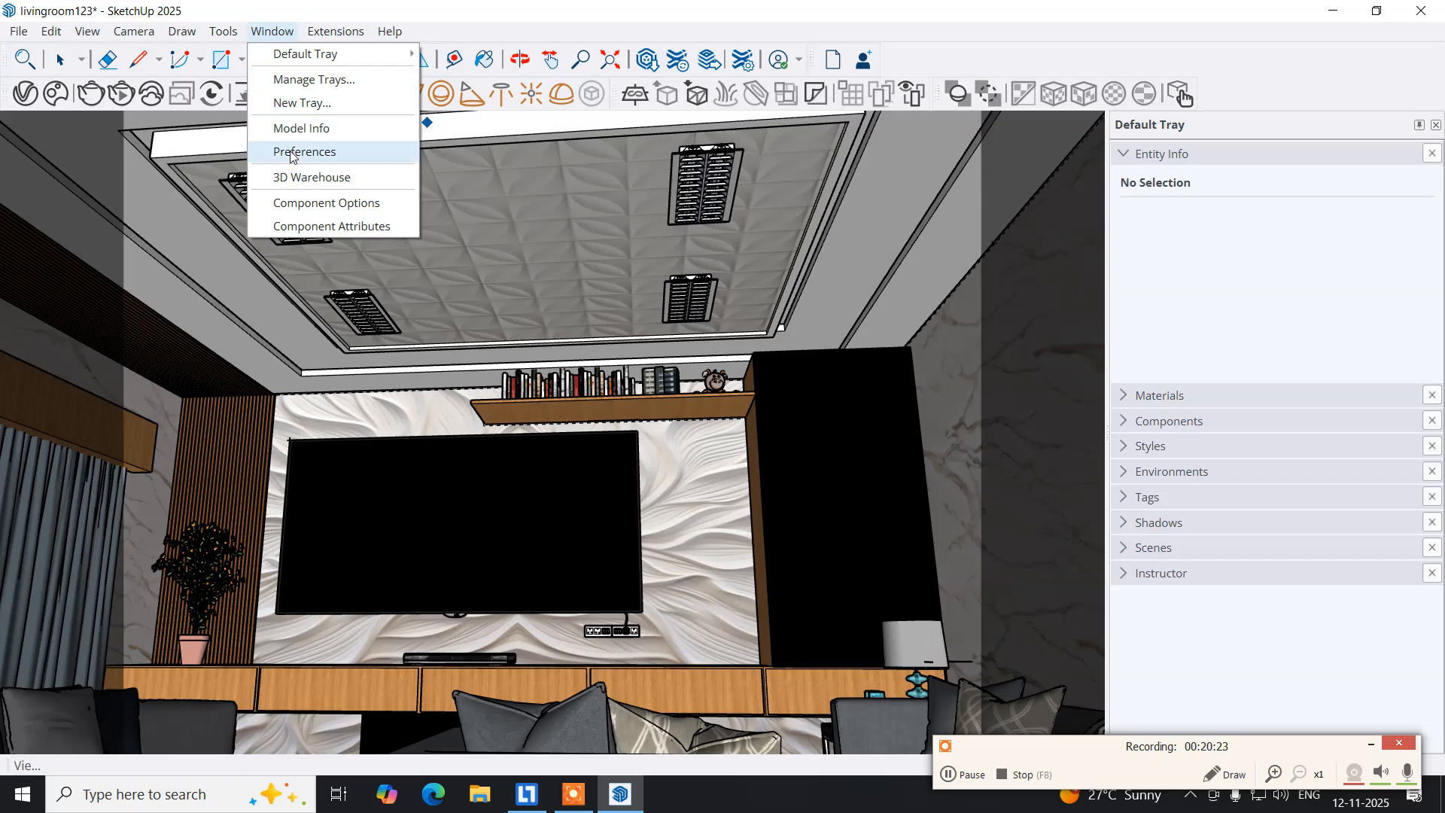
pyautogui.click(290, 186)
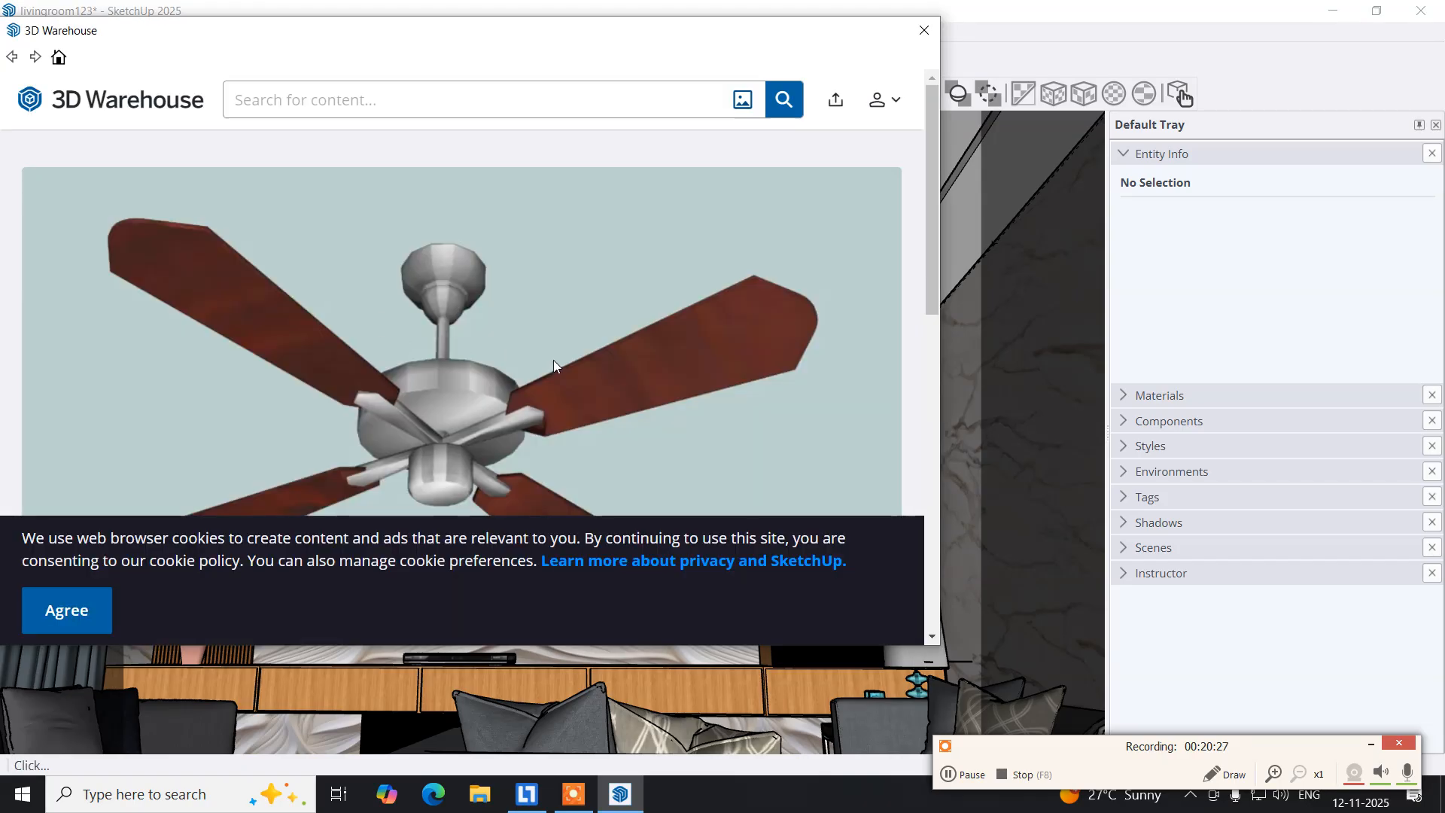
pyautogui.click(76, 606)
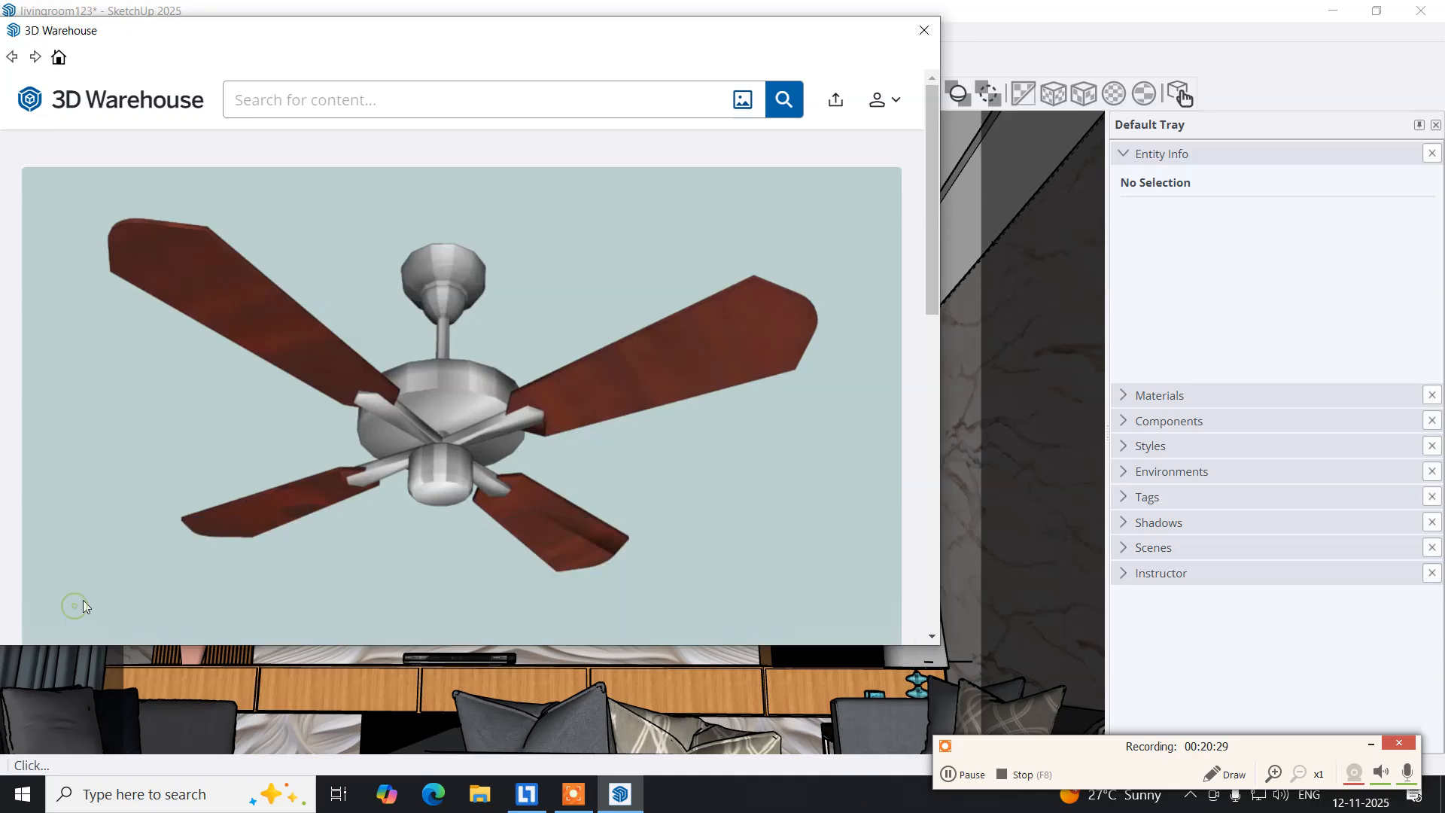
pyautogui.scroll(-5, 488, 416)
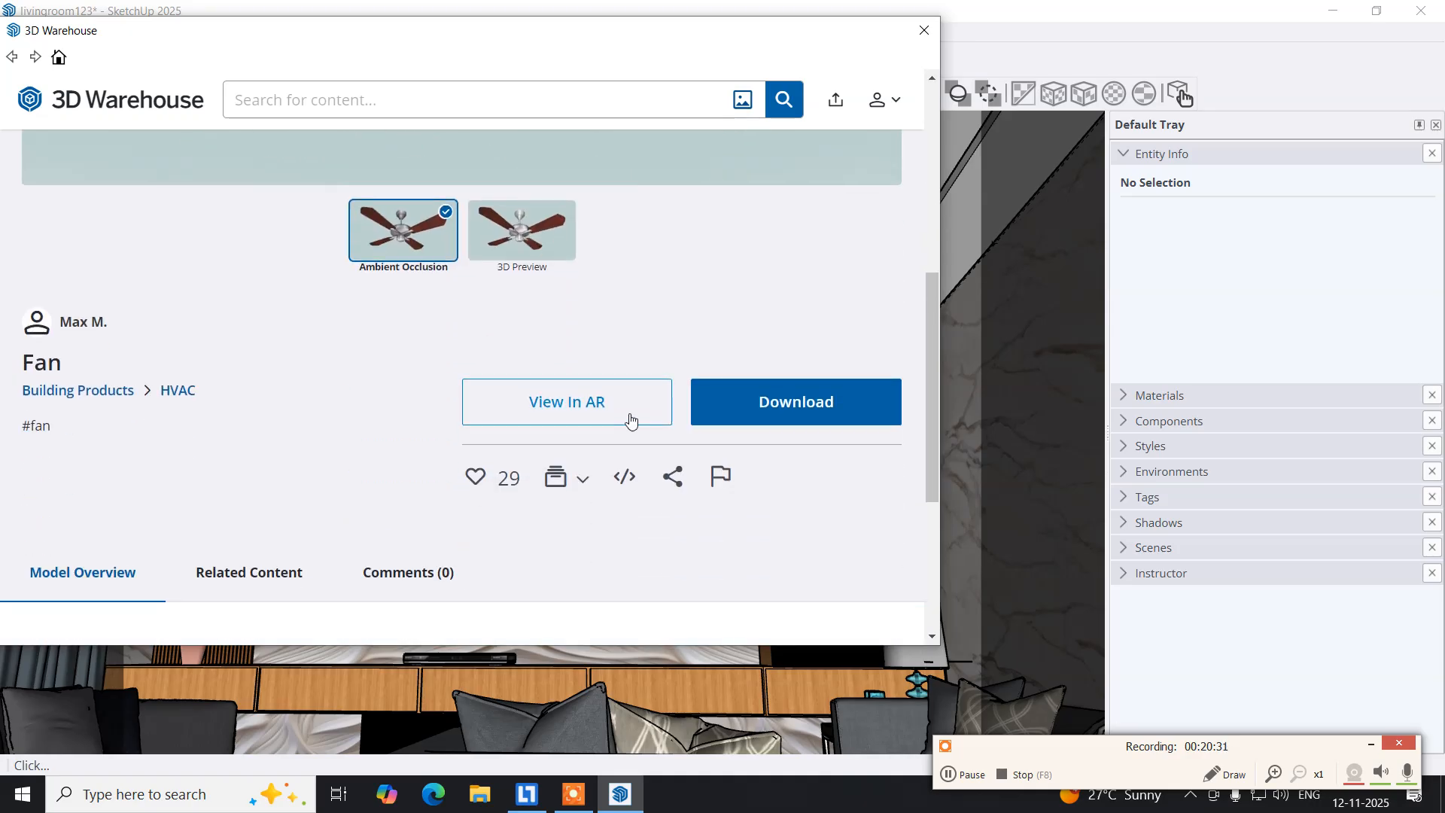
pyautogui.click(746, 408)
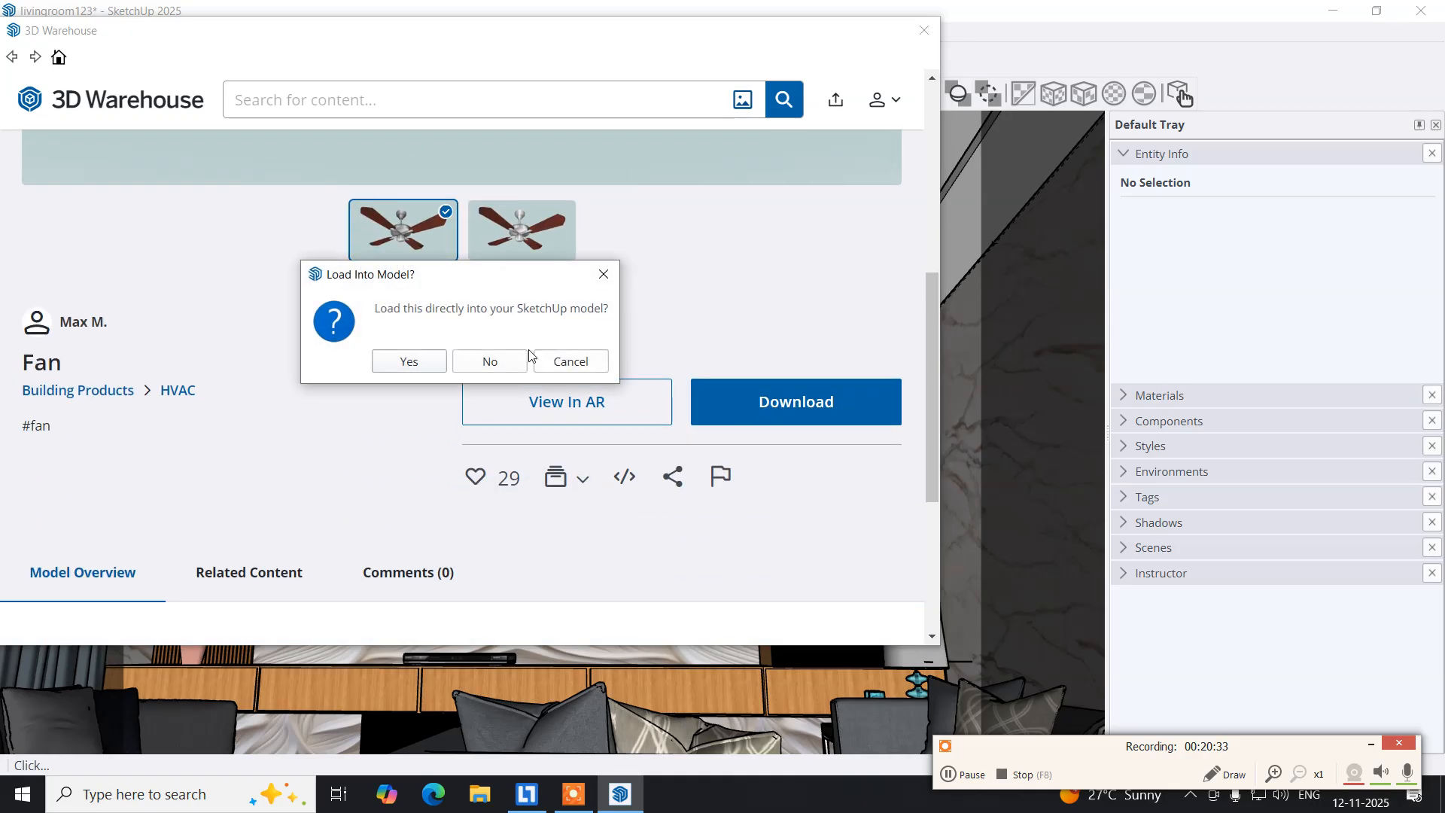
pyautogui.click(408, 362)
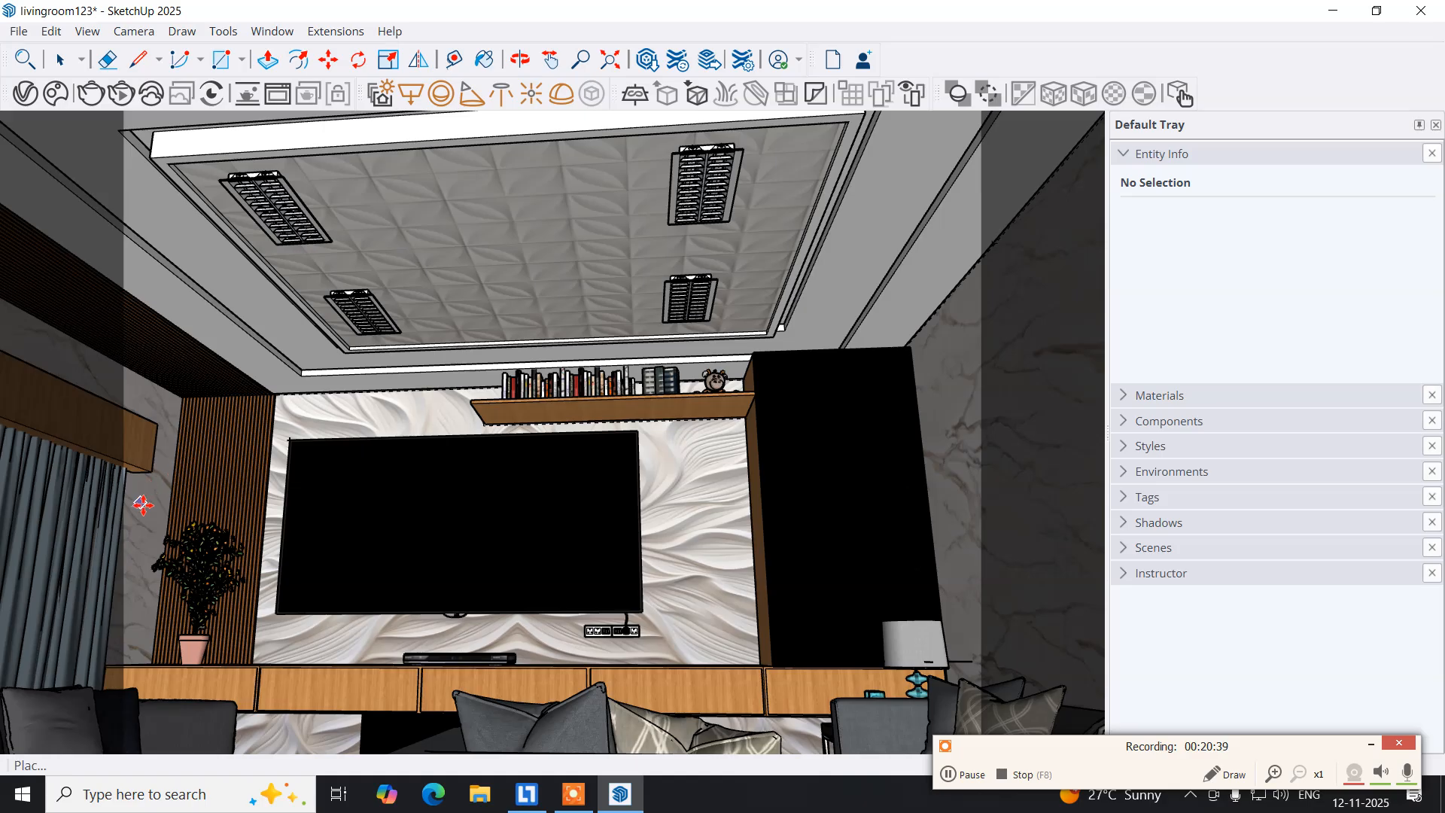
# Place a second copy of the fan on top of the ceiling slab and clear the selection.
pyautogui.moveTo(512, 278); pyautogui.dragTo(437, 636, button='middle')
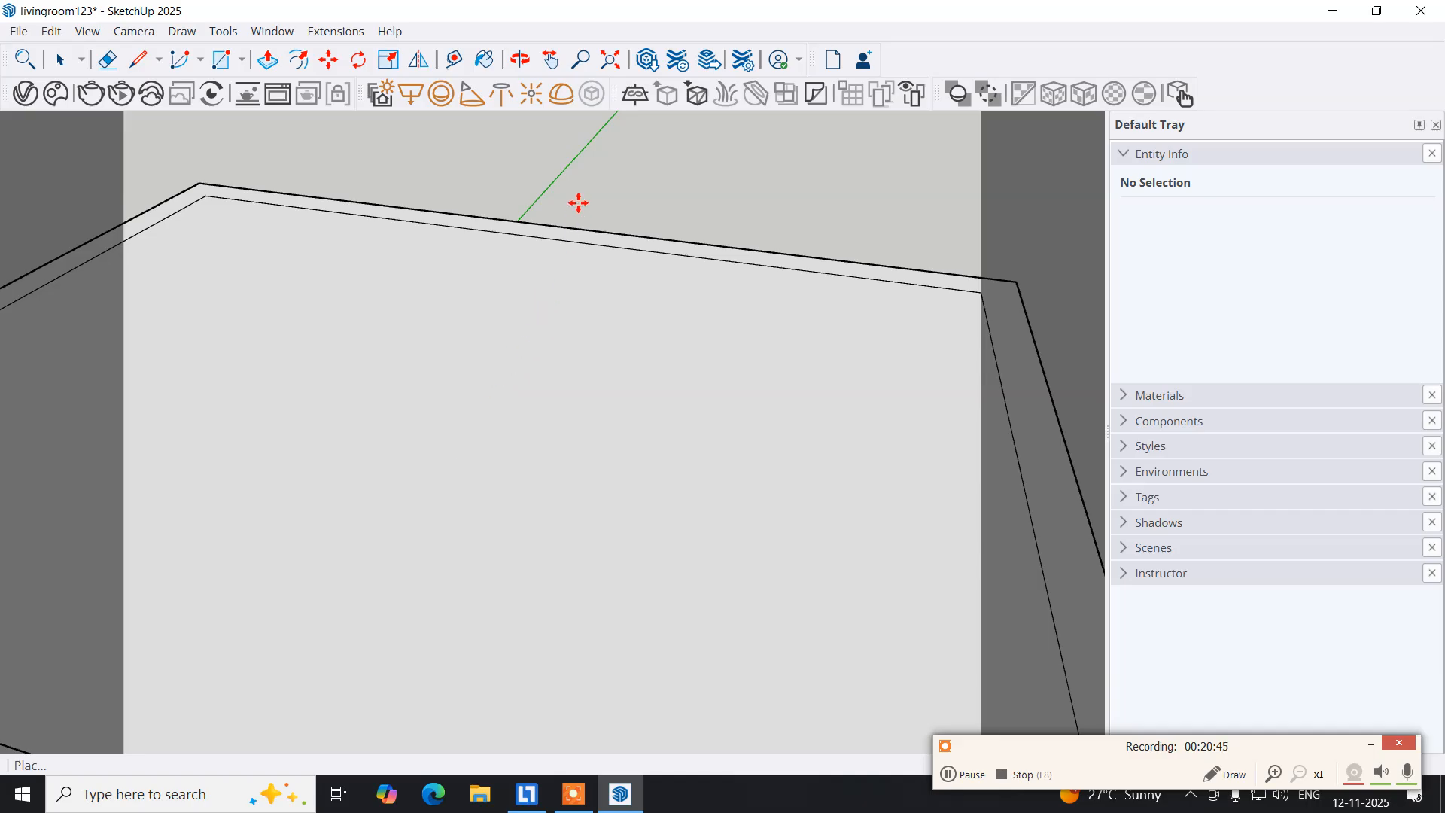
pyautogui.click(310, 447)
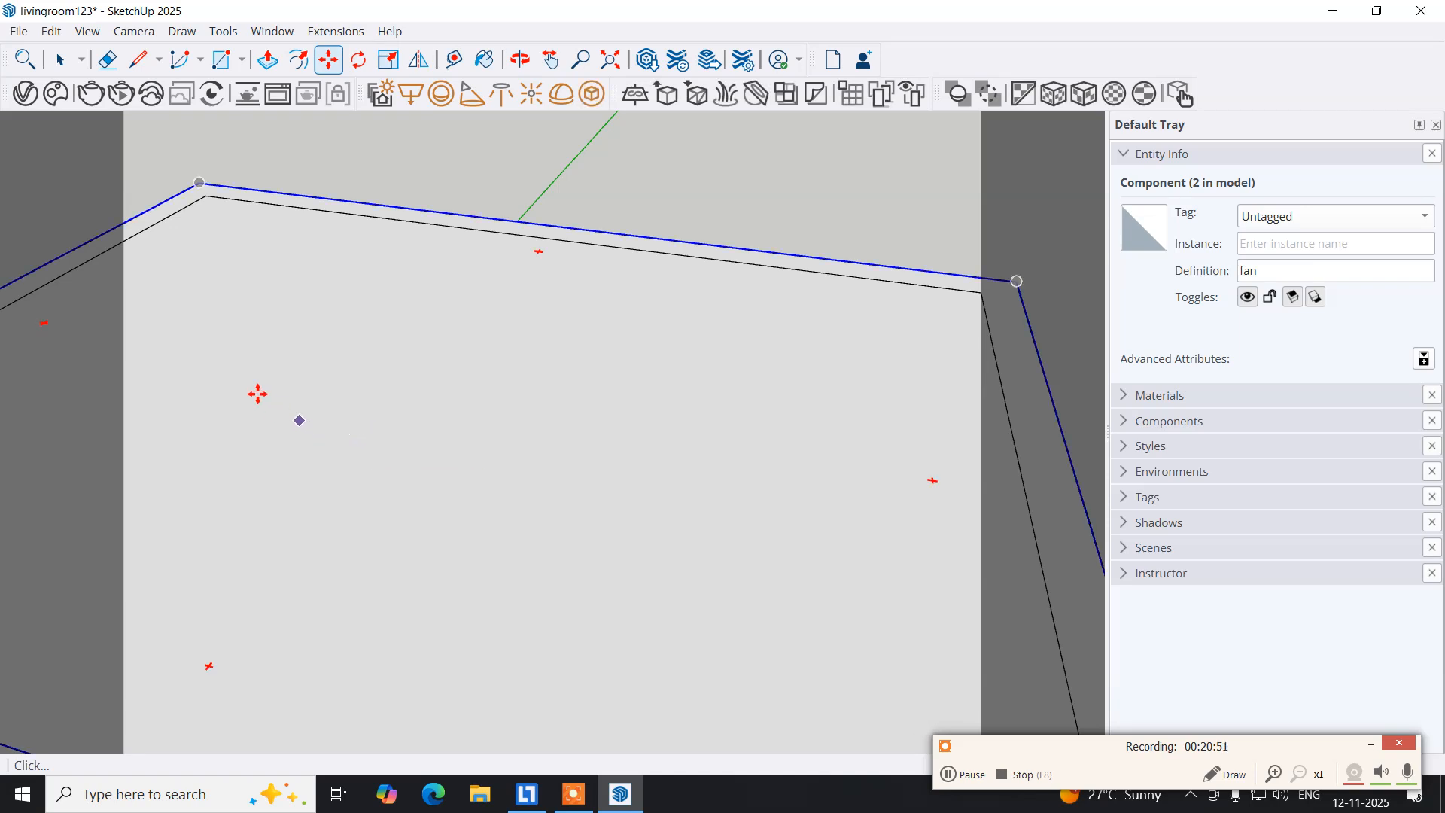
pyautogui.press('Escape')
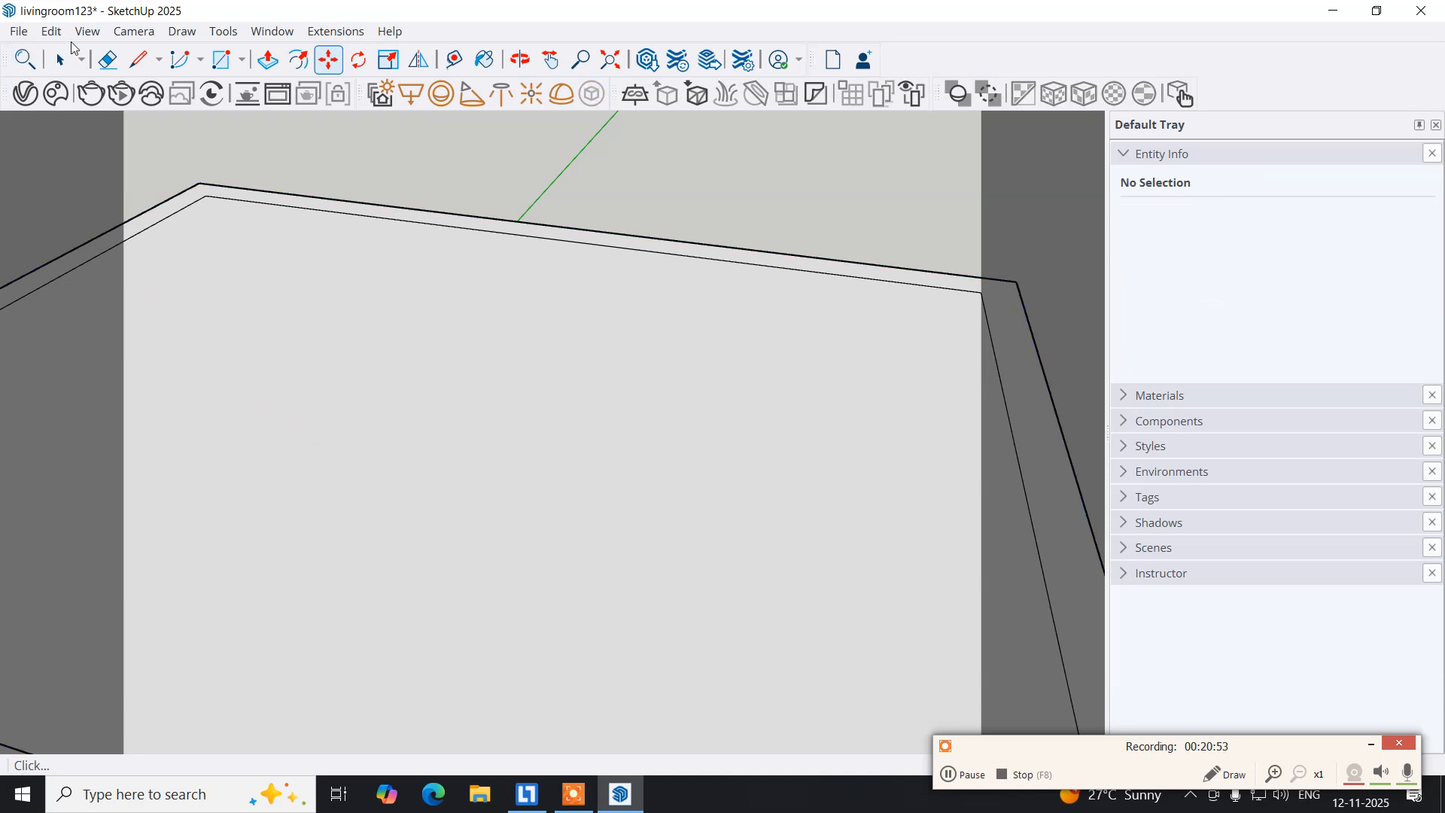
# Search the 3D Warehouse for "fans" again and browse the results for a different ceiling fan.
pyautogui.click(269, 31)
pyautogui.click(306, 178)
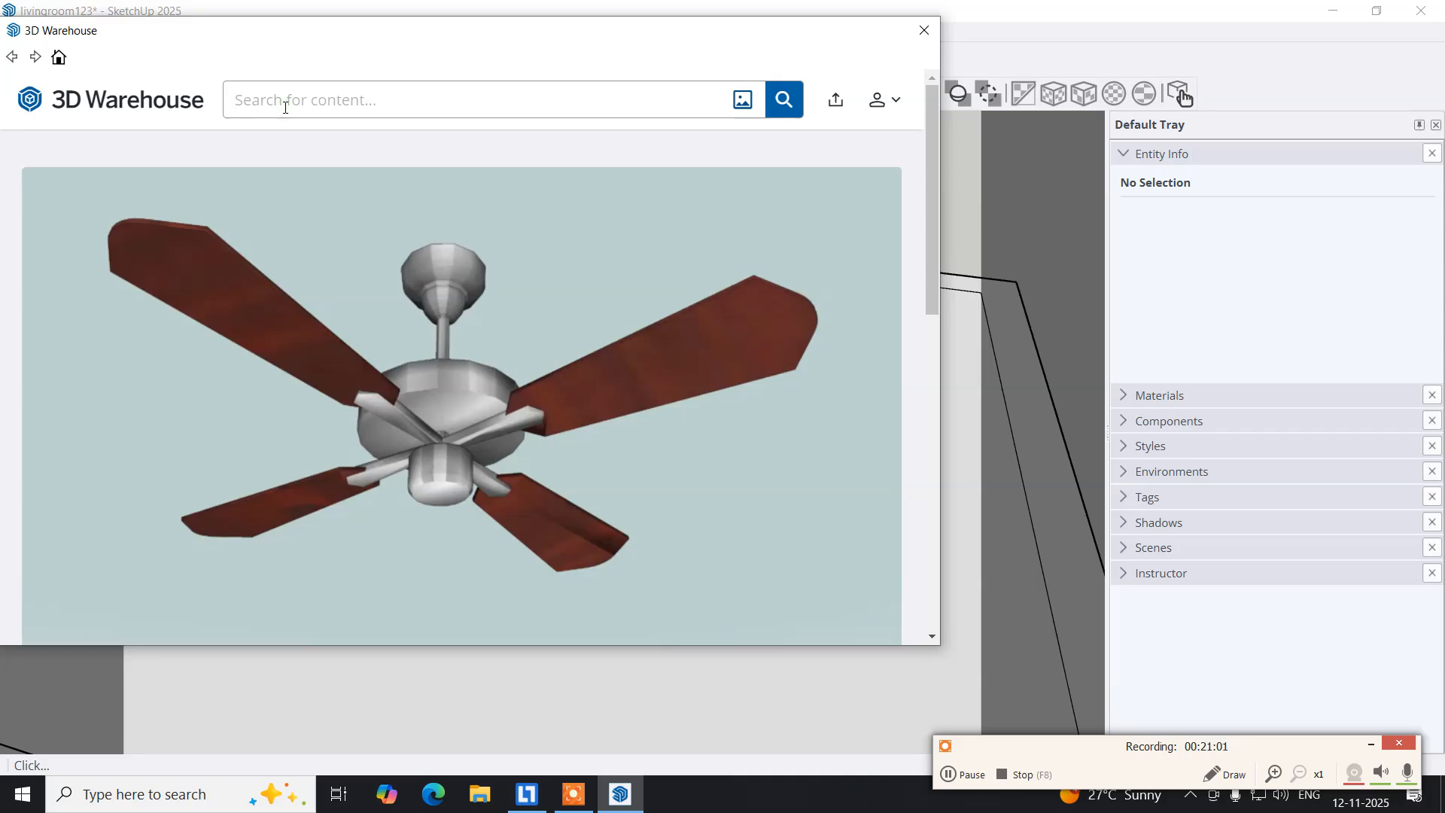
pyautogui.write('f')
pyautogui.press('Return')
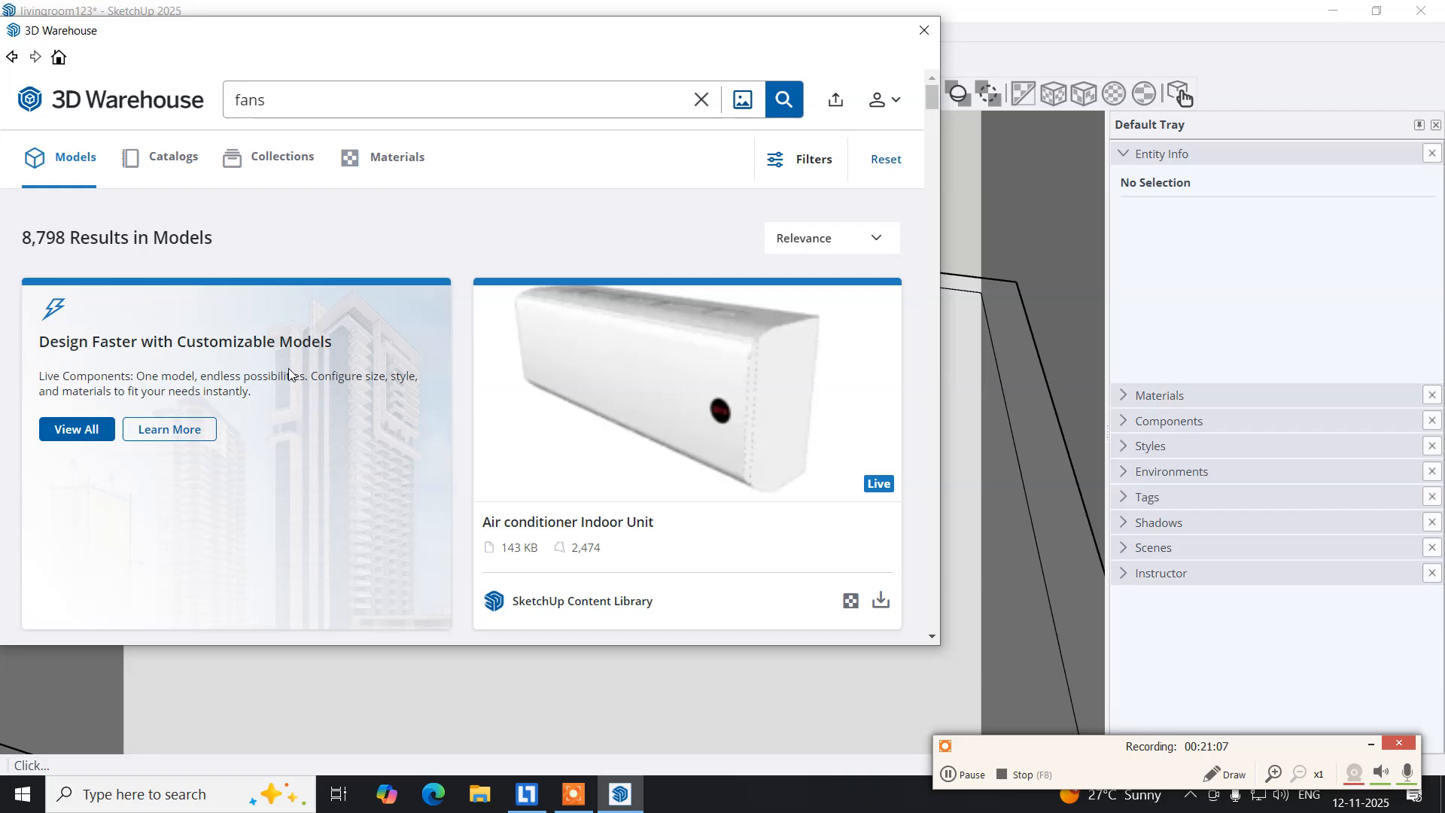
pyautogui.scroll(-5, 289, 365)
pyautogui.scroll(-8, 287, 382)
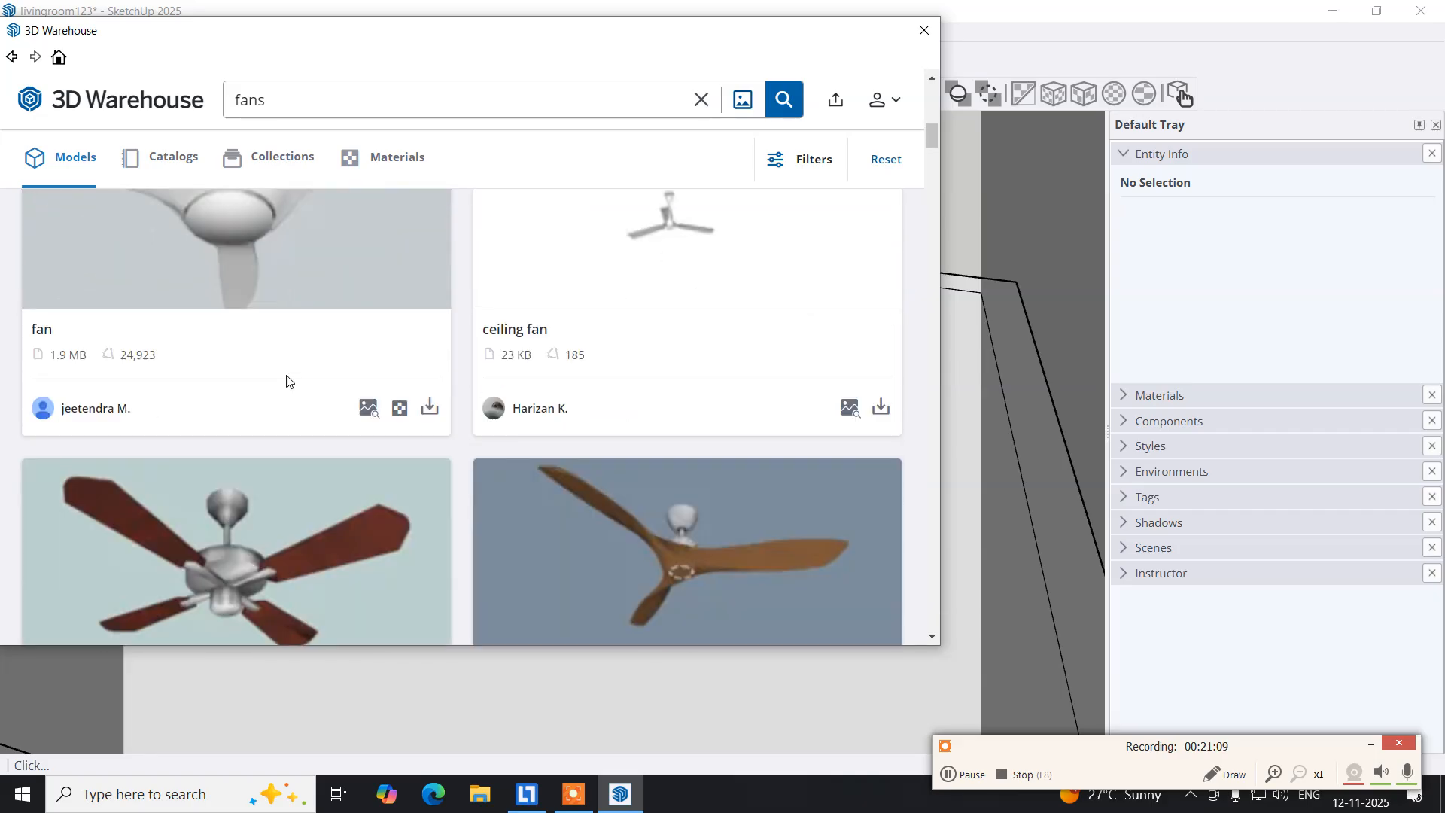
pyautogui.scroll(-3, 286, 381)
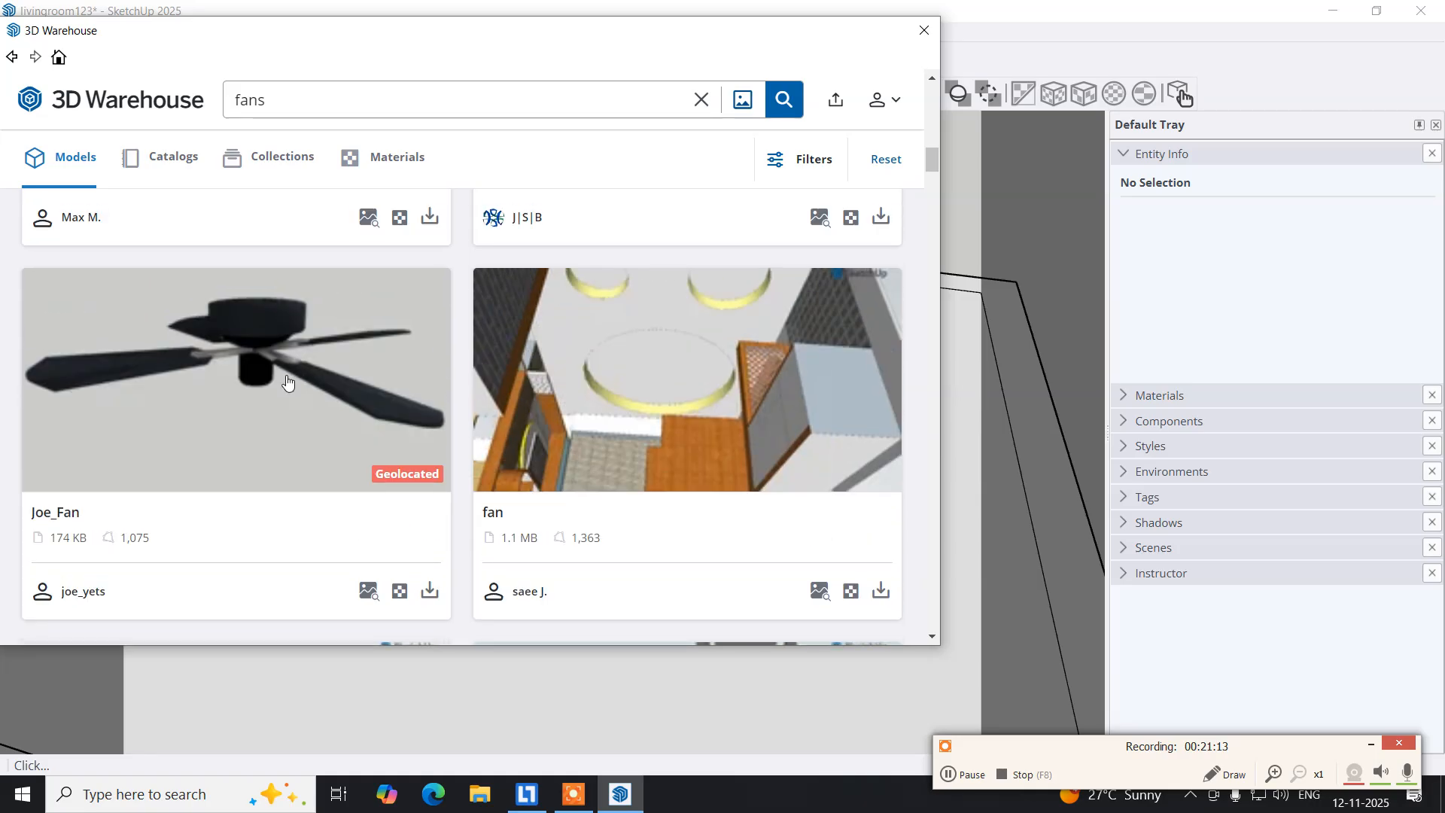
# Find a three-blade ceiling fan with a downrod among the 3D Warehouse fan results and load it directly into the model.
pyautogui.scroll(-5, 286, 376)
pyautogui.scroll(-3, 287, 383)
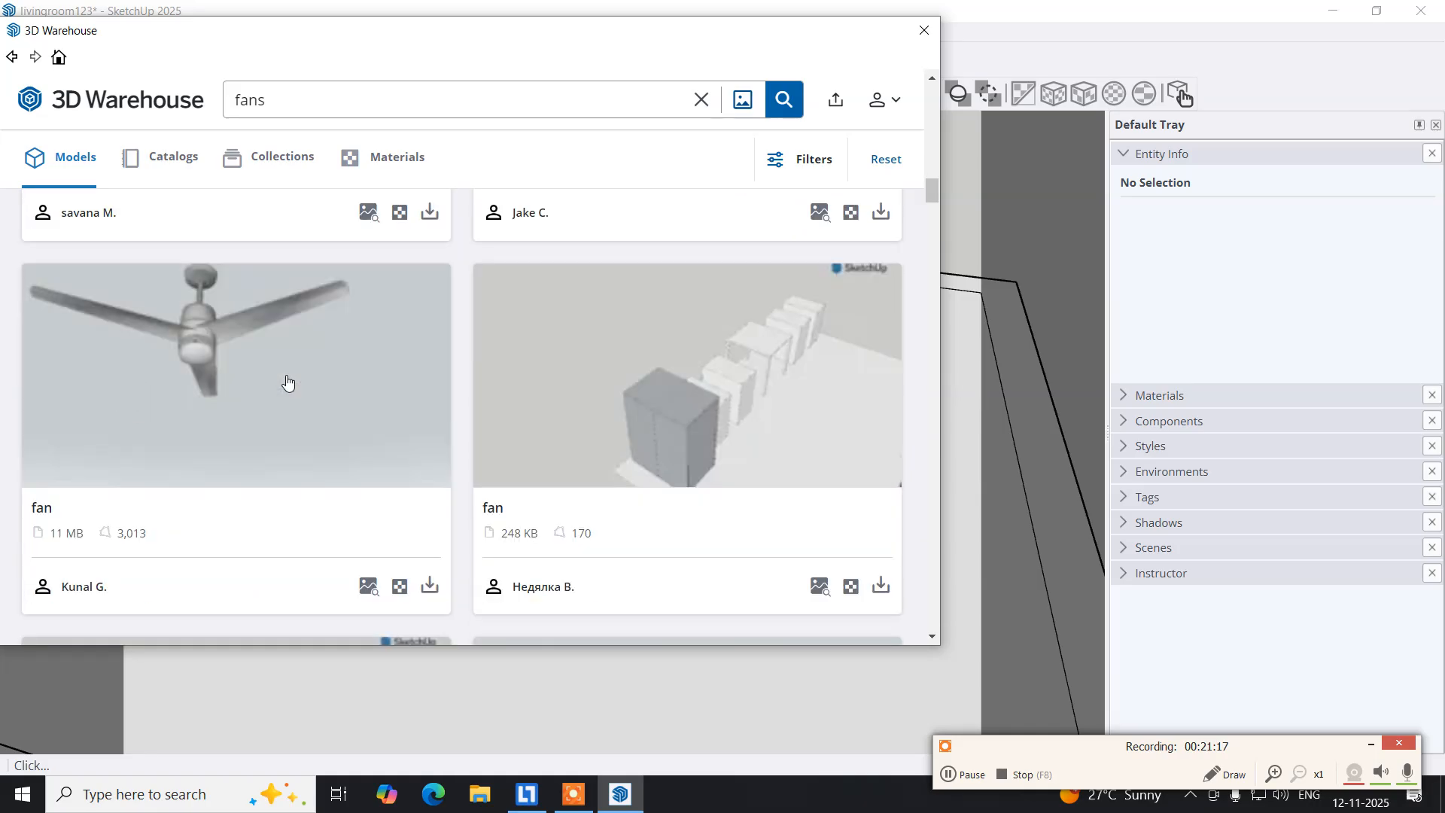
pyautogui.click(173, 331)
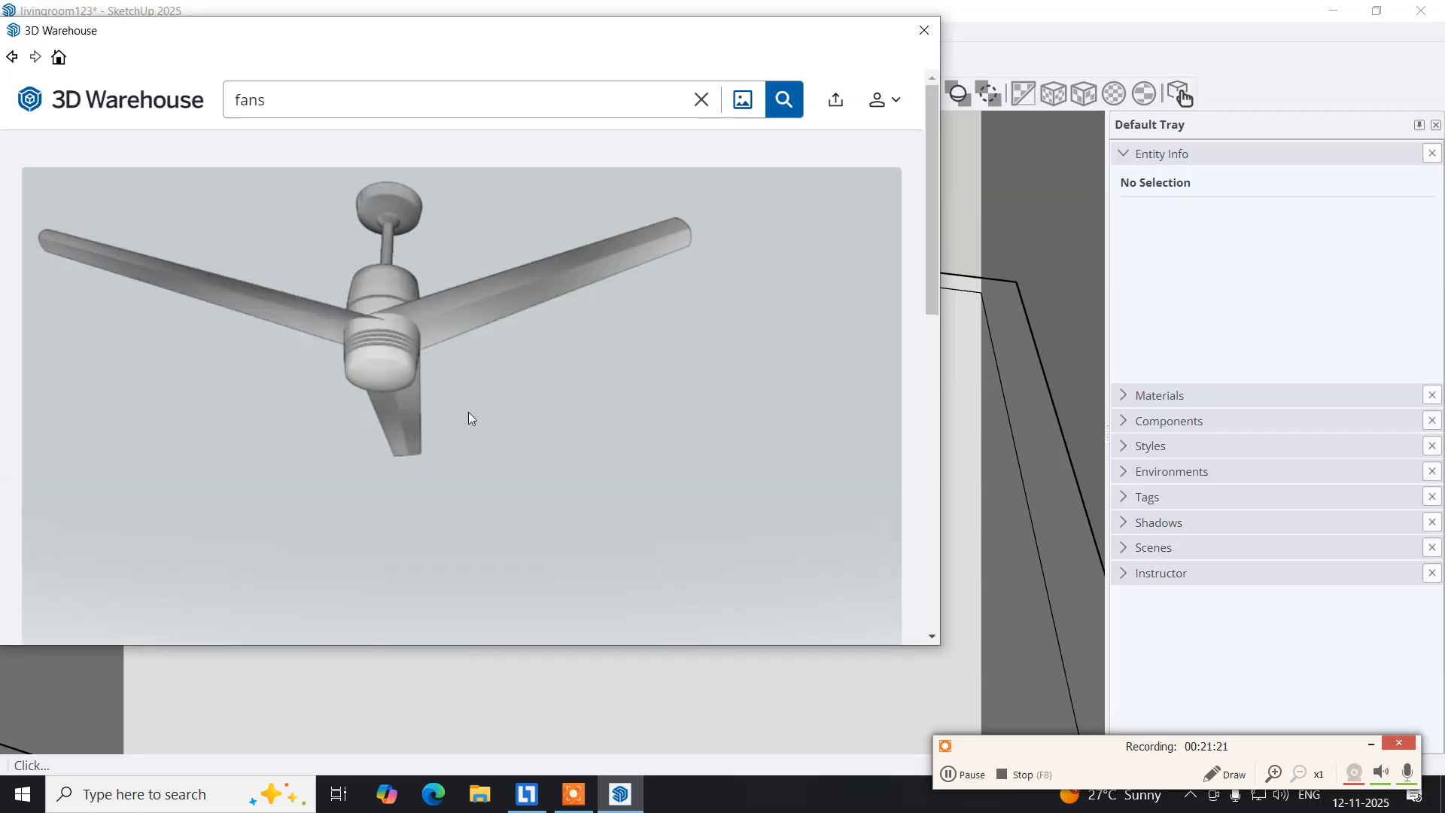
pyautogui.scroll(-2, 611, 438)
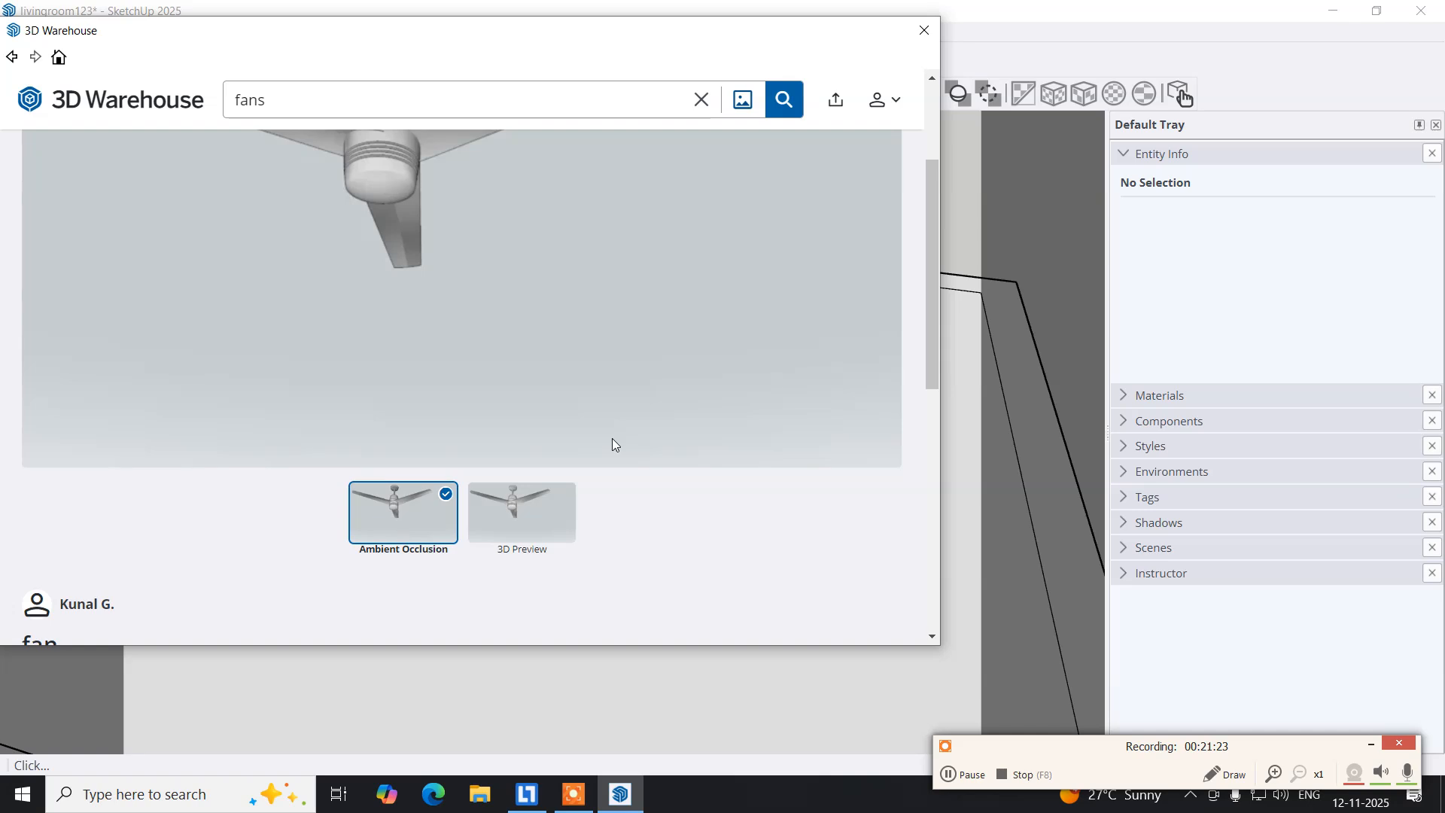
pyautogui.scroll(-3, 659, 493)
pyautogui.click(808, 426)
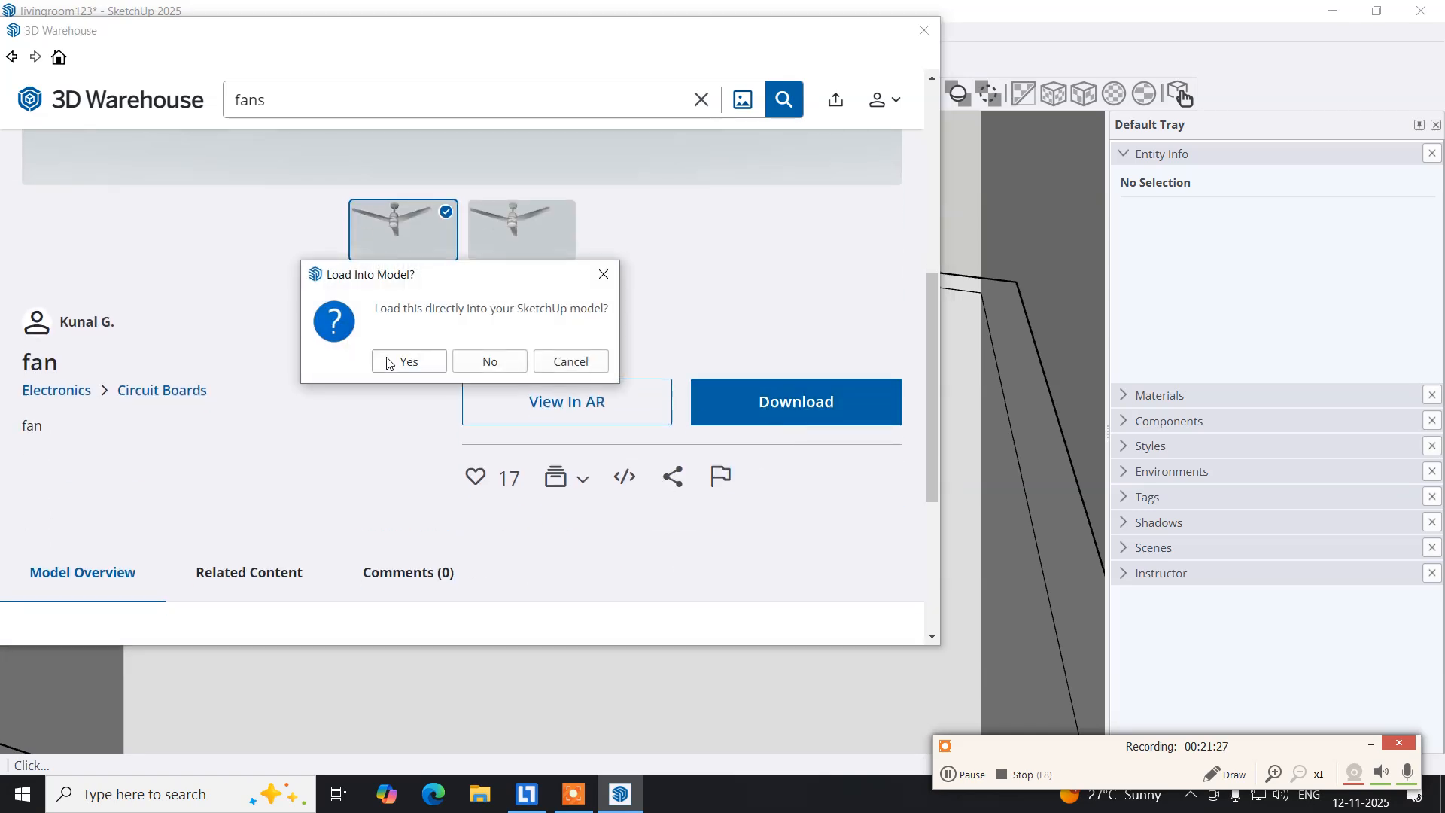
pyautogui.click(406, 362)
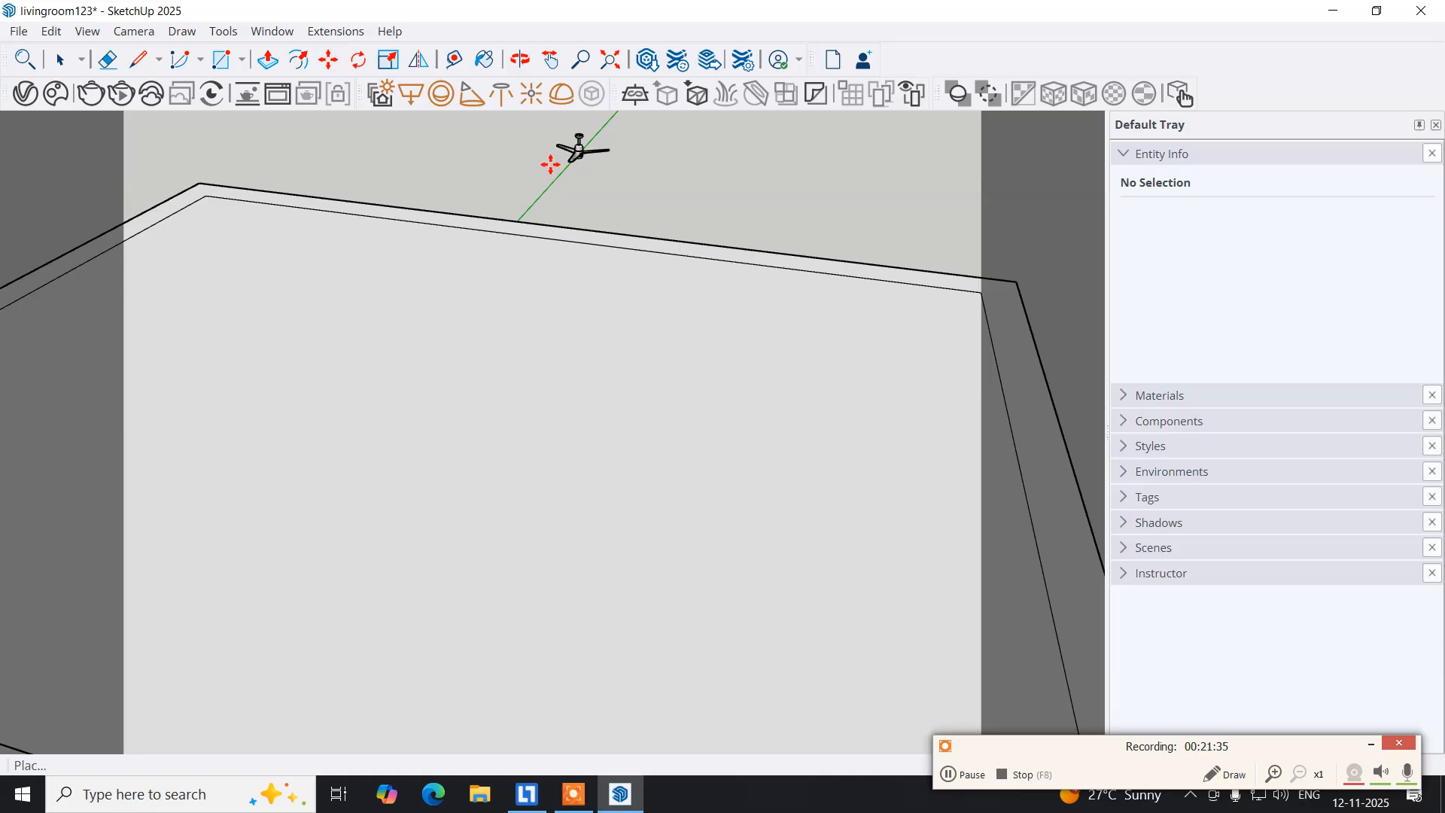
# Place the fan on top of the ceiling slab and move it straight down so it hangs beneath the textured false ceiling.
pyautogui.moveTo(347, 516); pyautogui.dragTo(452, 210, button='middle')
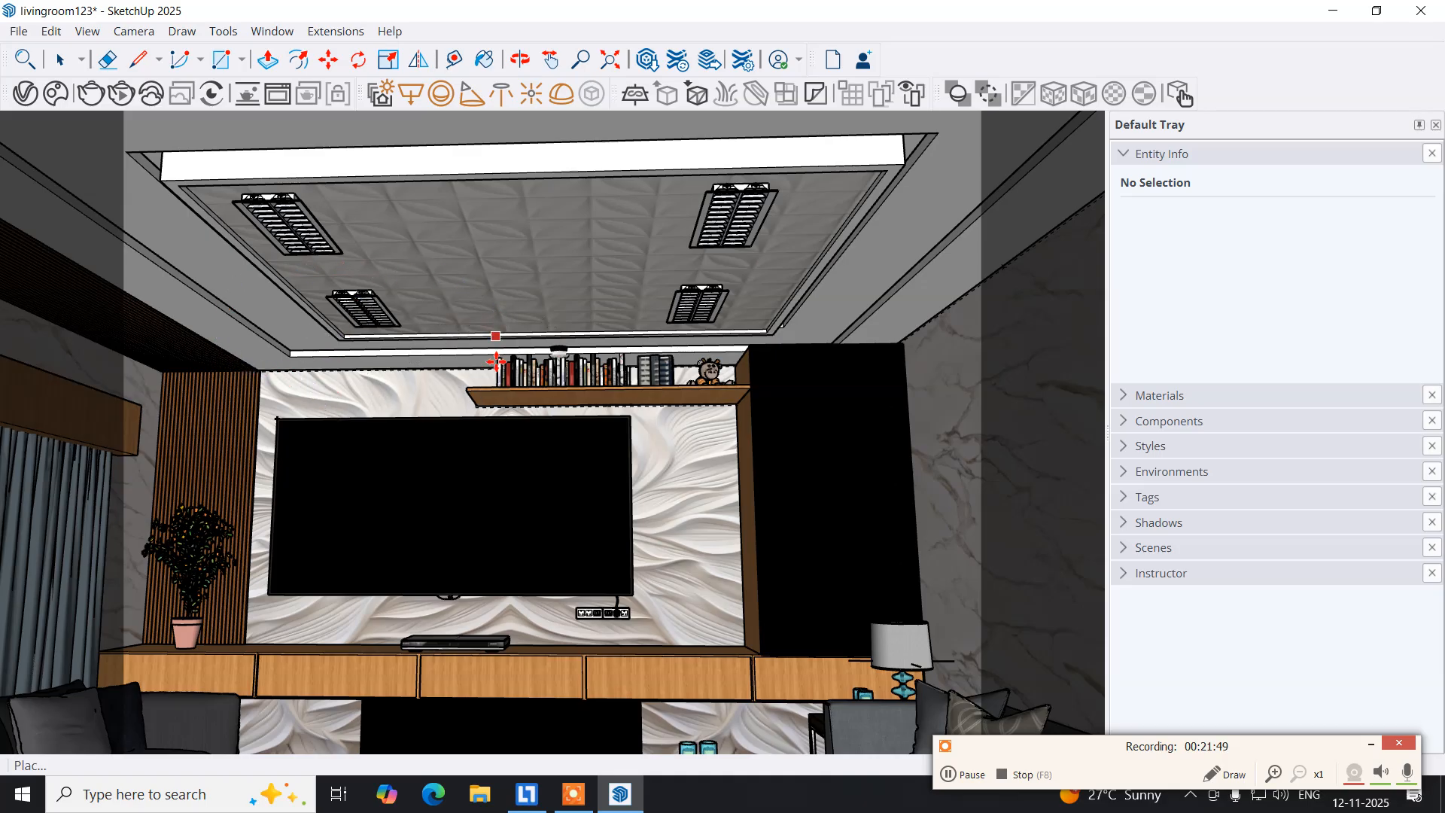
pyautogui.moveTo(491, 327); pyautogui.dragTo(401, 511, button='middle')
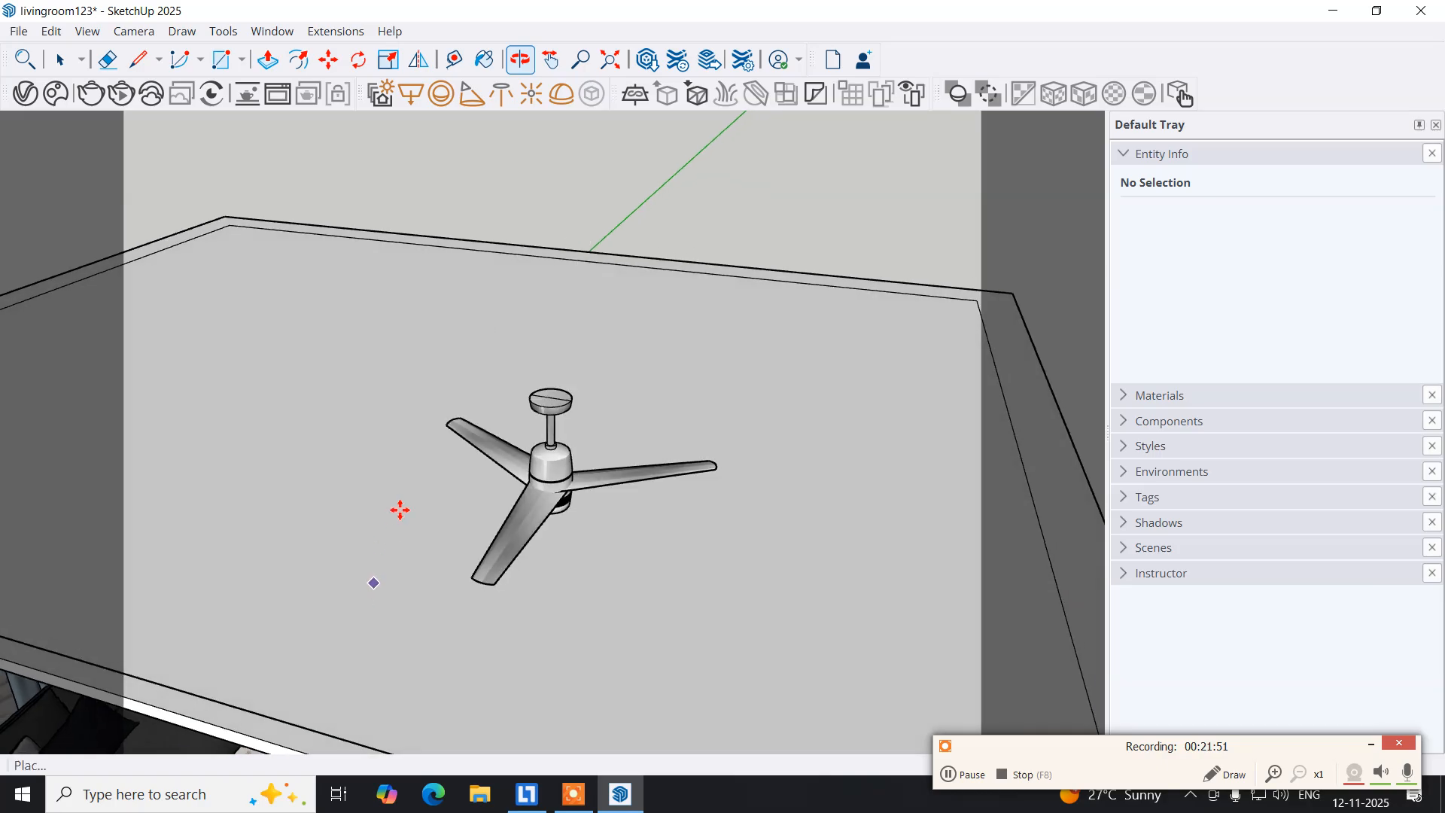
pyautogui.click(375, 400)
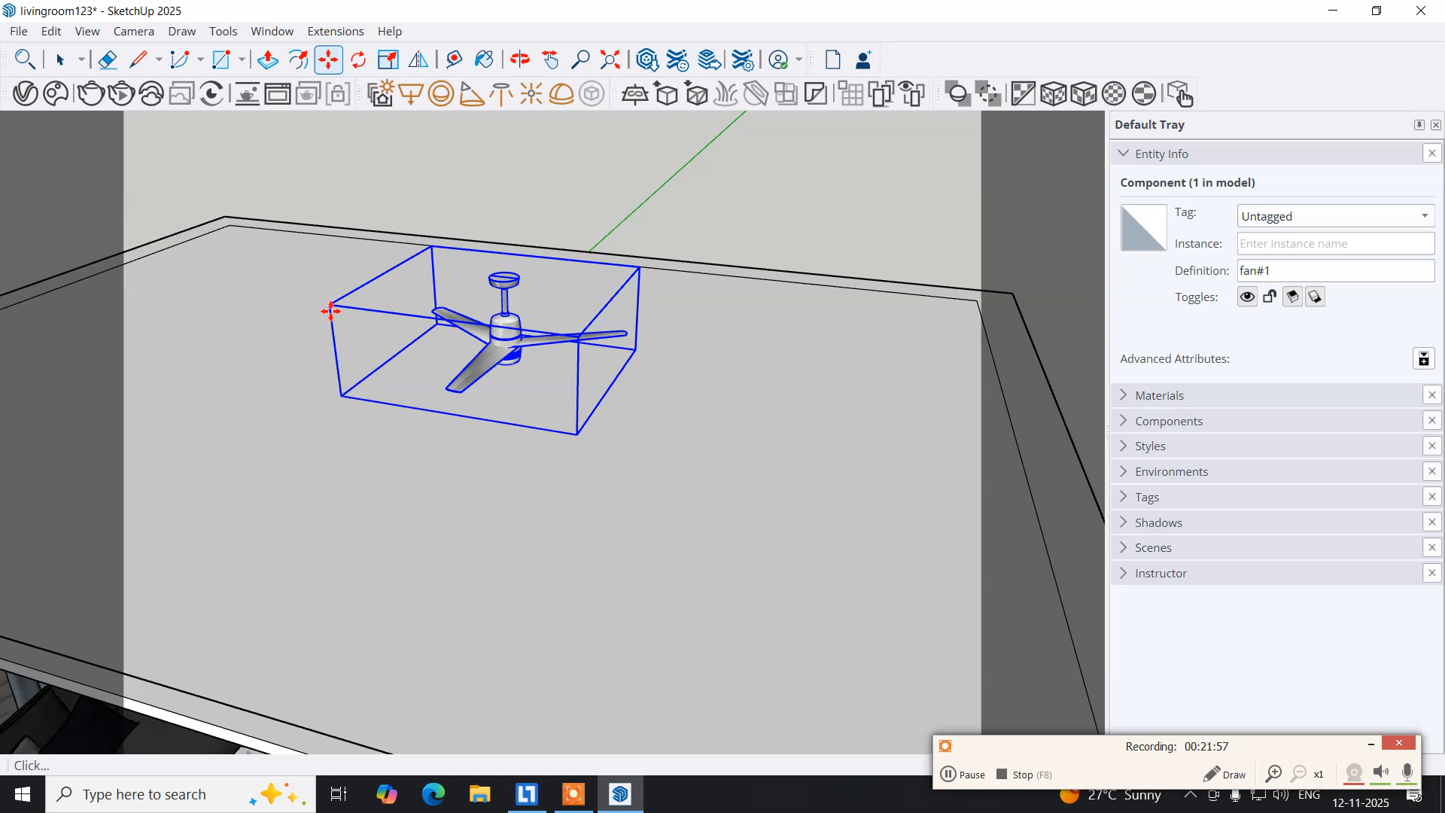
pyautogui.click(330, 311)
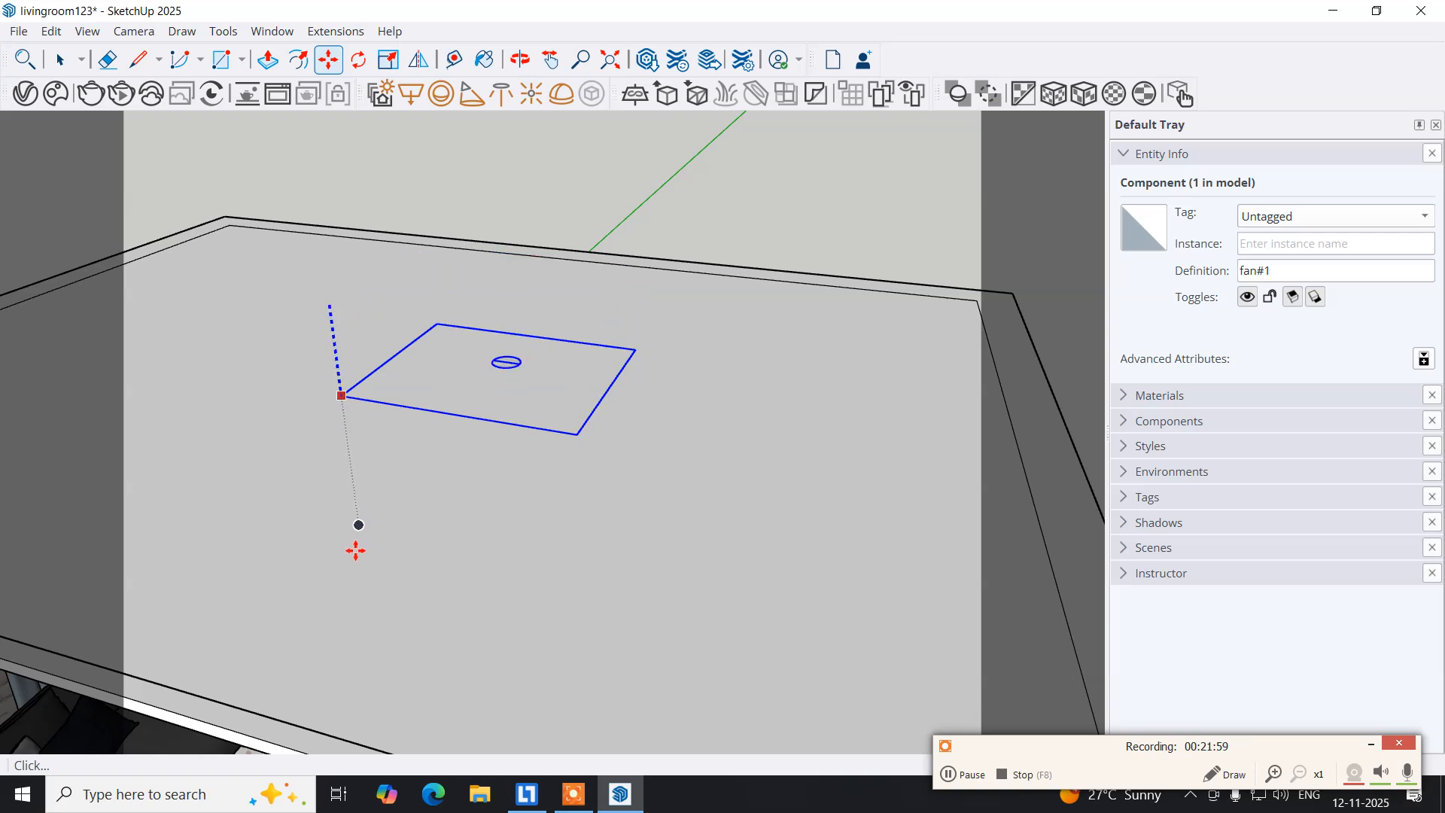
pyautogui.moveTo(354, 548); pyautogui.dragTo(384, 253, button='middle')
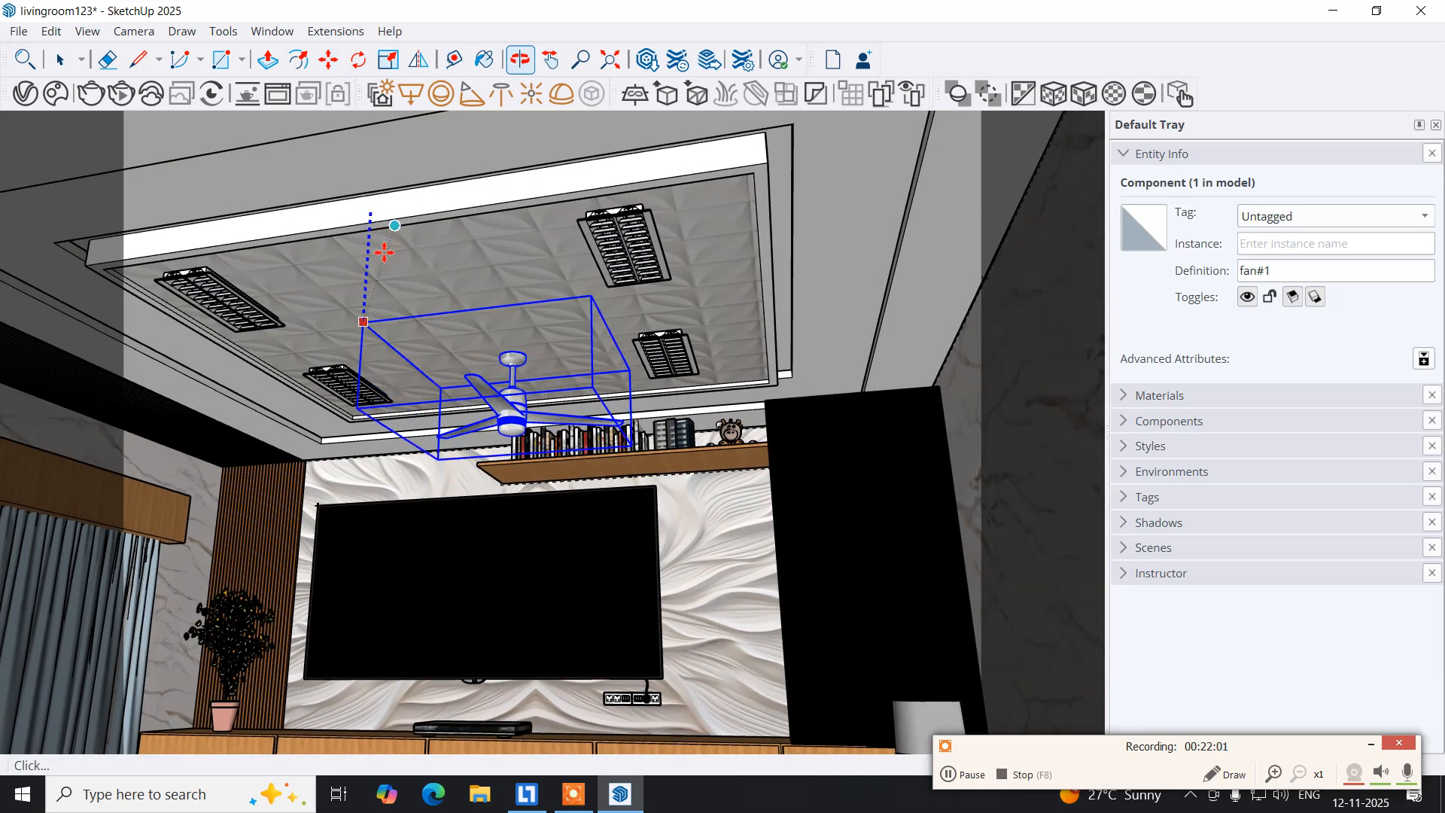
pyautogui.click(379, 310)
# Move the fan across the textured ceiling panel towards its middle, between the four louvred light fixtures.
pyautogui.scroll(3, 426, 332)
pyautogui.moveTo(426, 307); pyautogui.dragTo(607, 184, button='middle')
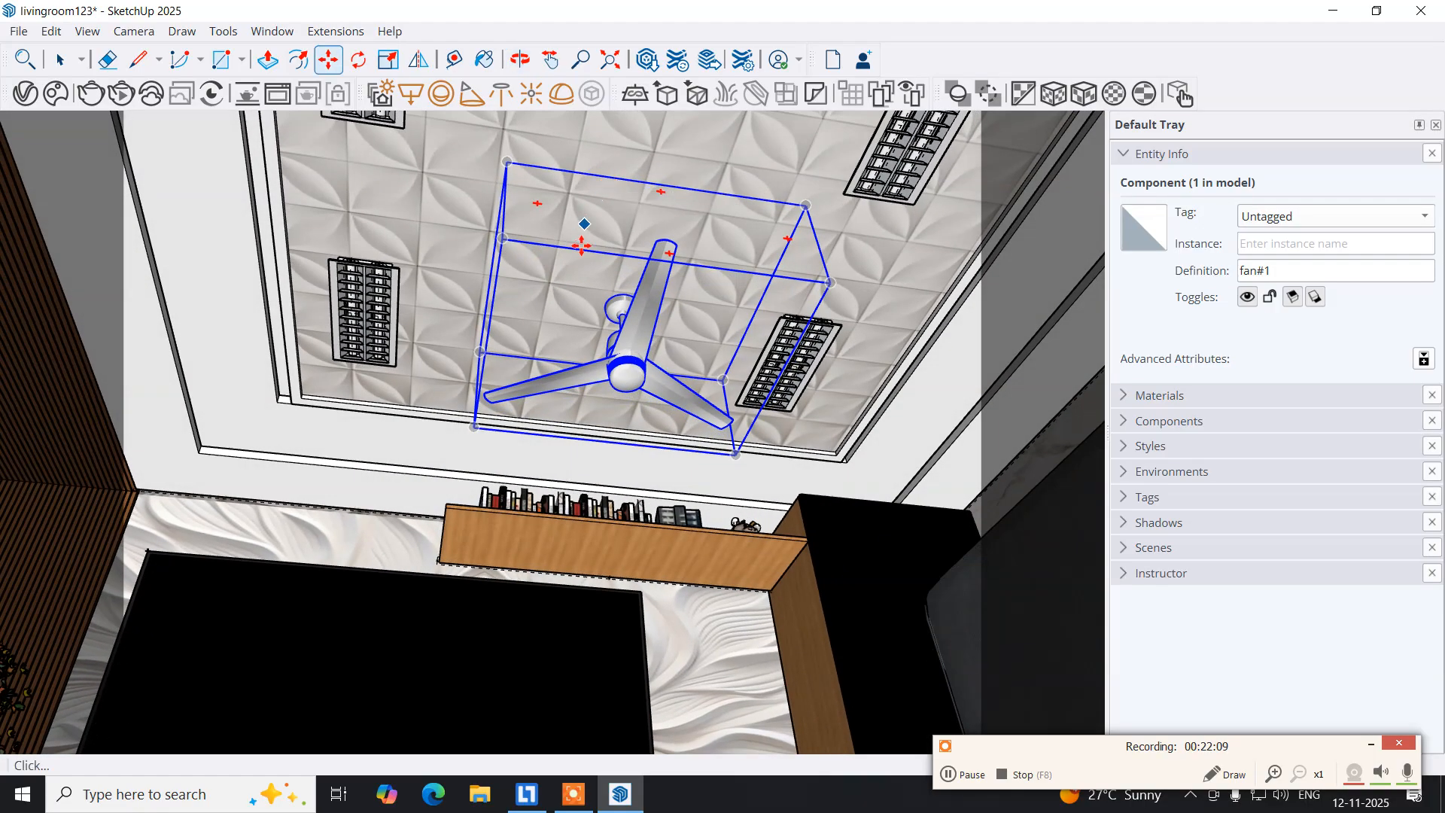
pyautogui.moveTo(580, 247); pyautogui.dragTo(460, 325, button='middle')
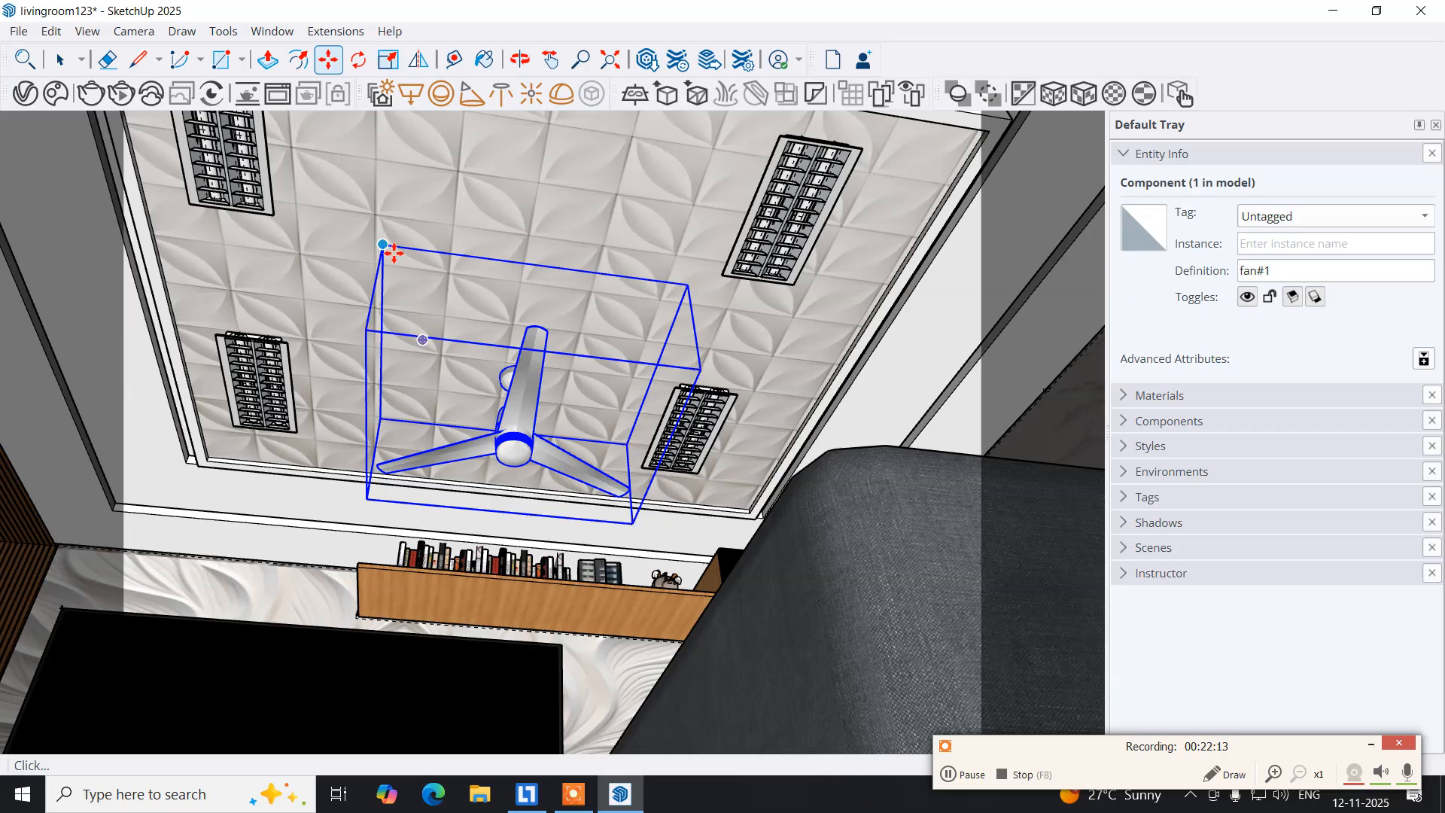
pyautogui.click(376, 246)
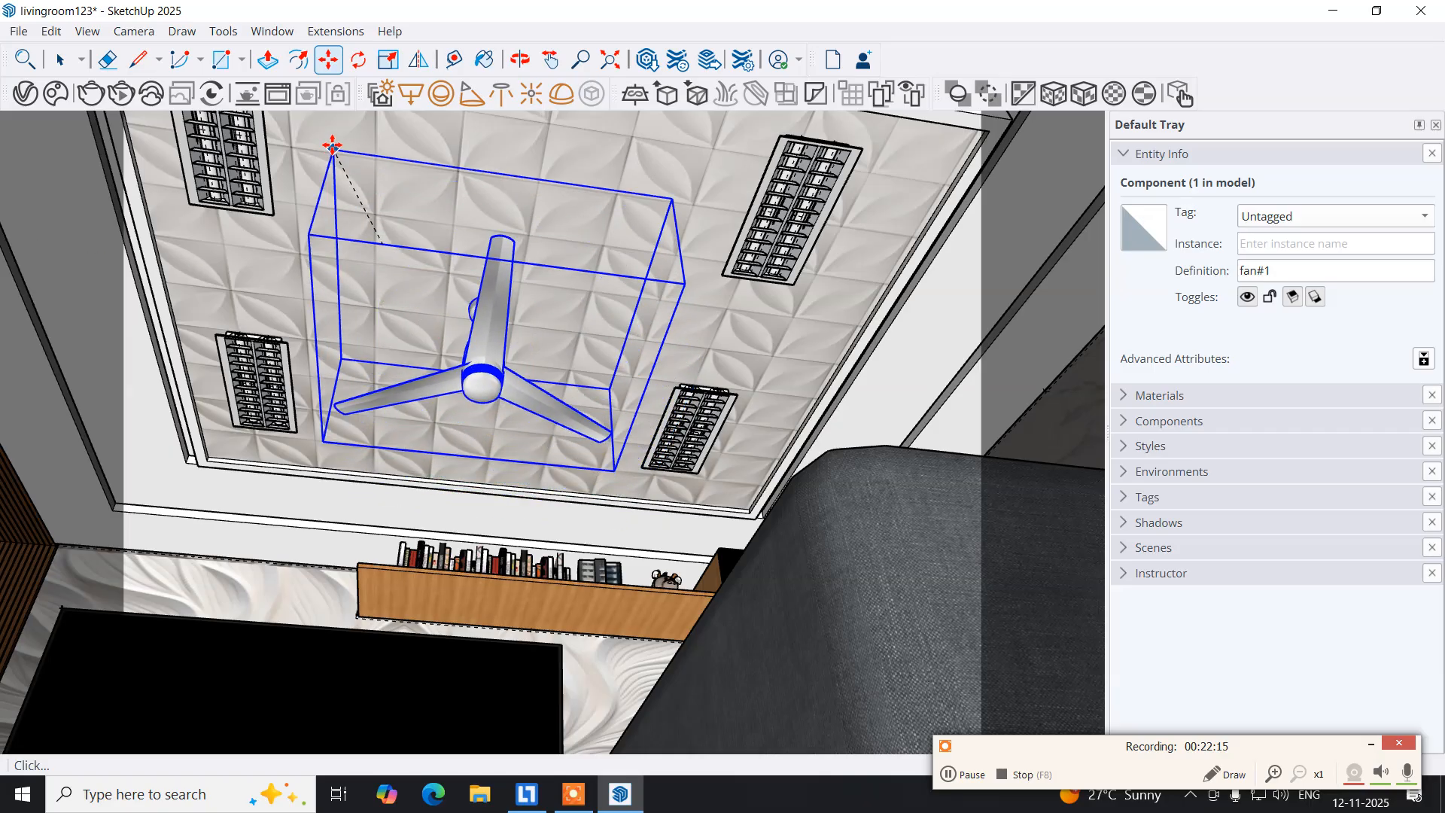
pyautogui.click(325, 130)
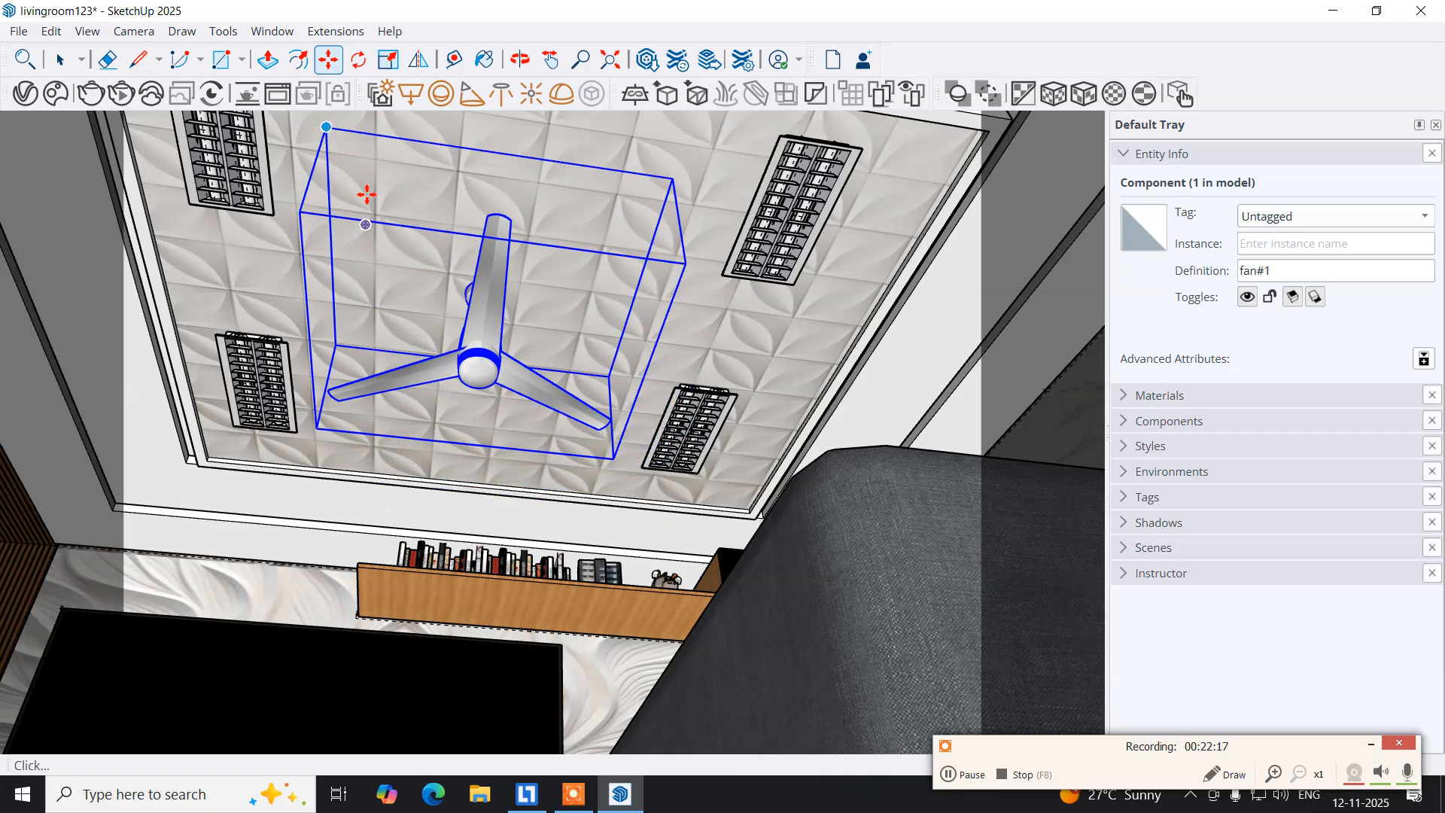
# Open the fan component and its nested groups for editing, down to the rounded cap surface under the motor.
pyautogui.moveTo(424, 295); pyautogui.dragTo(408, 396, button='middle')
pyautogui.scroll(3, 451, 442)
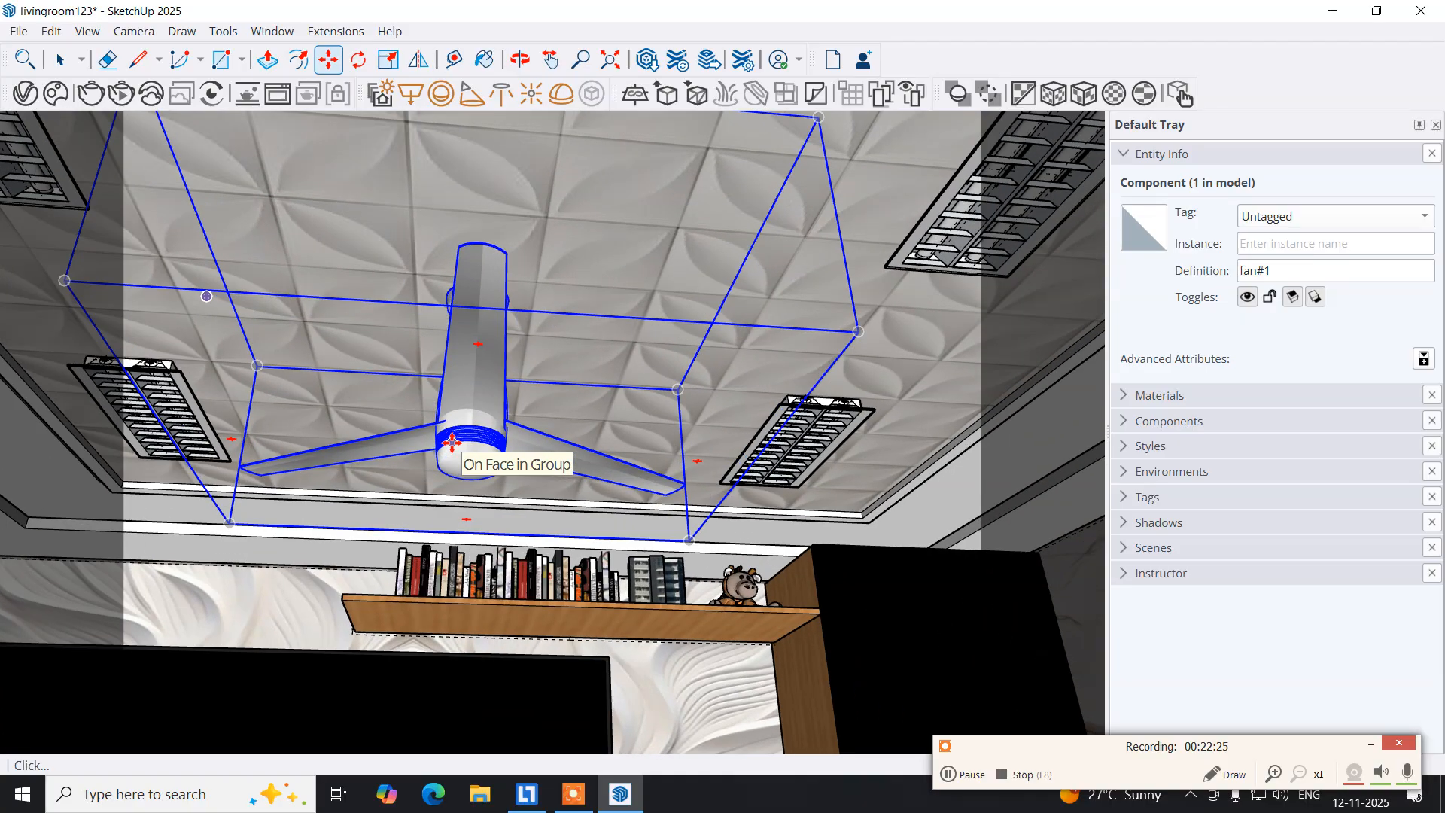
pyautogui.scroll(2, 451, 442)
pyautogui.keyDown('shift'); pyautogui.moveTo(451, 438); pyautogui.dragTo(453, 267, button='middle'); pyautogui.keyUp('shift')
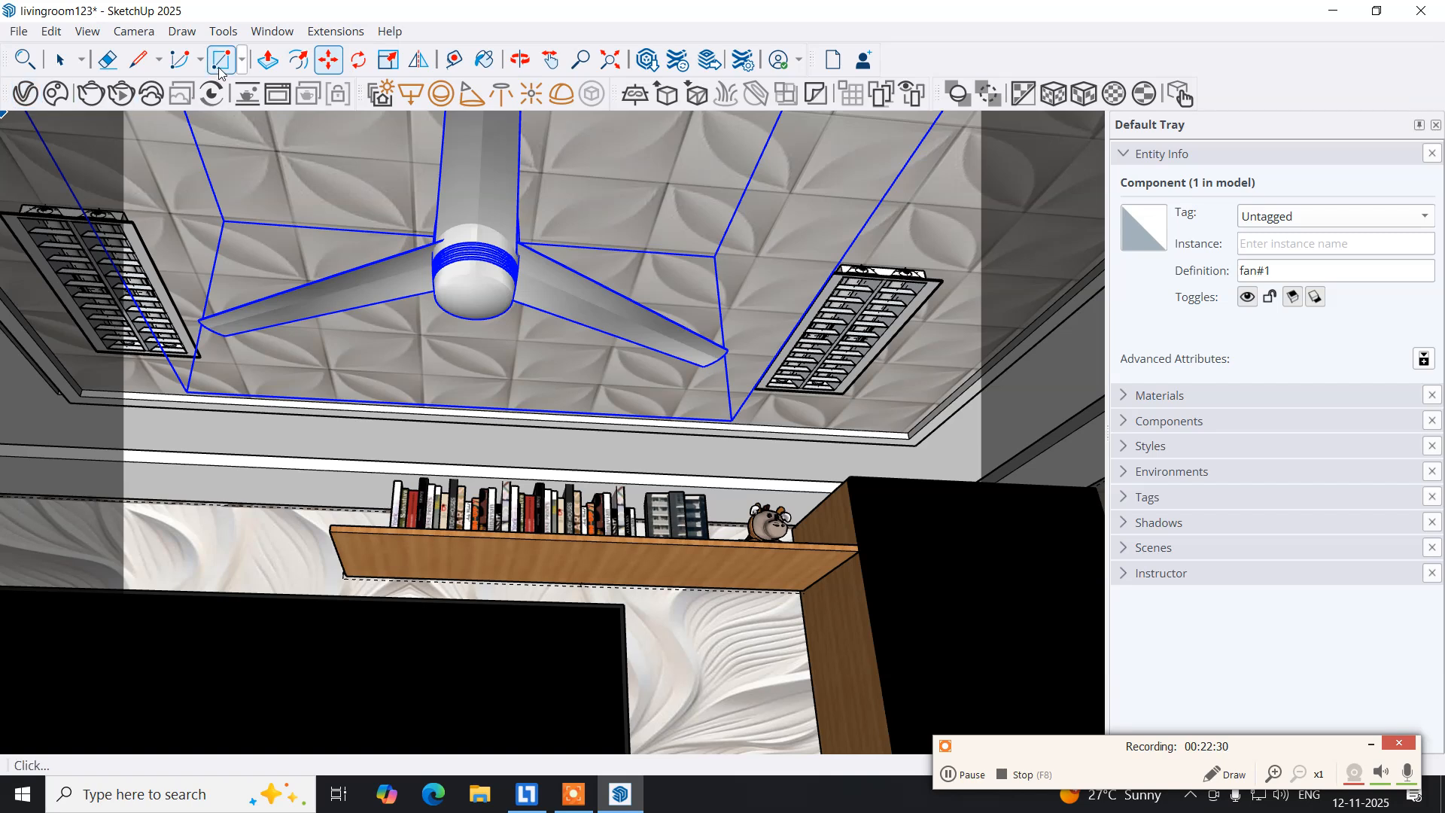
pyautogui.click(60, 60)
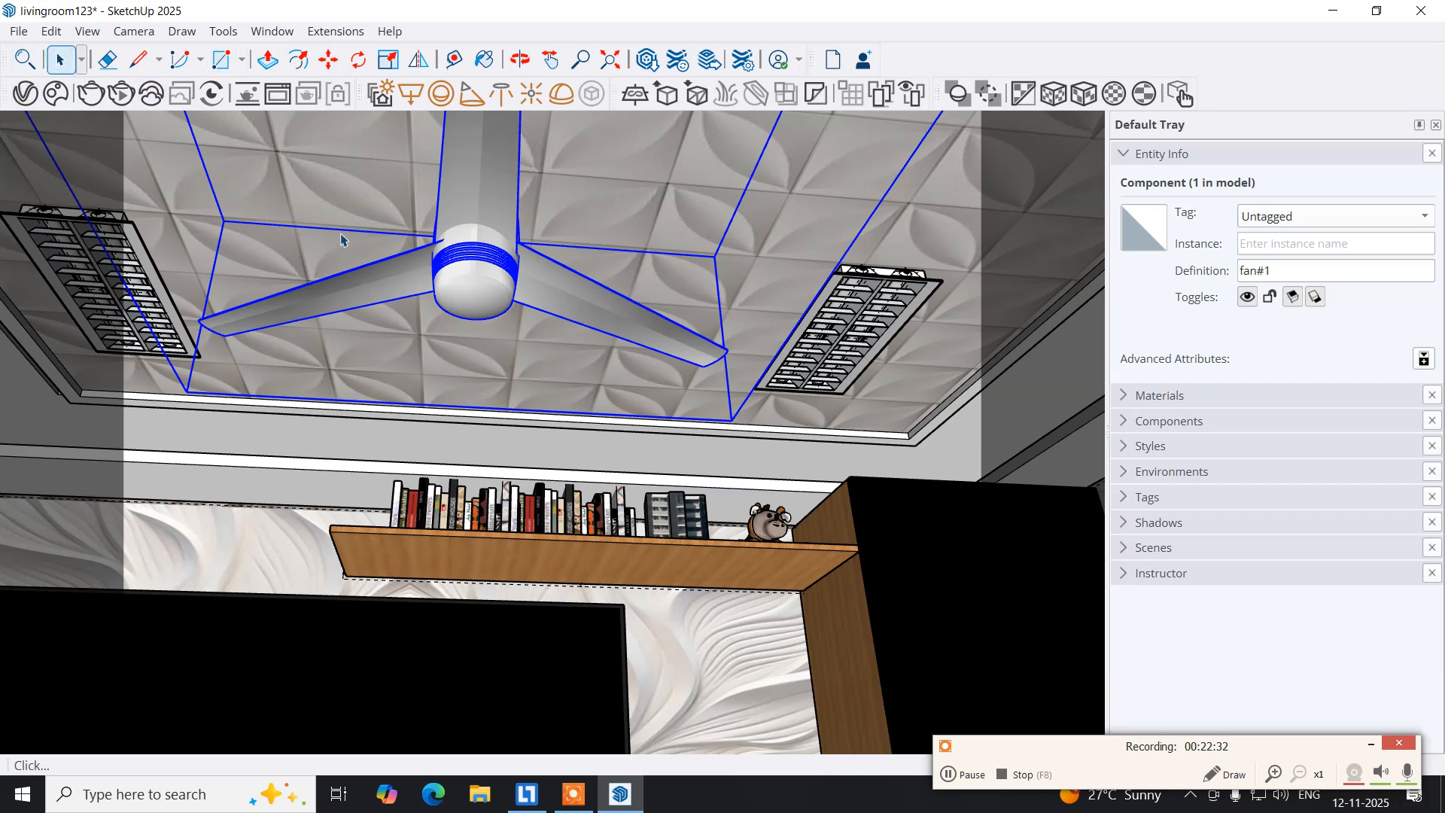
pyautogui.doubleClick(476, 280)
pyautogui.click(472, 286)
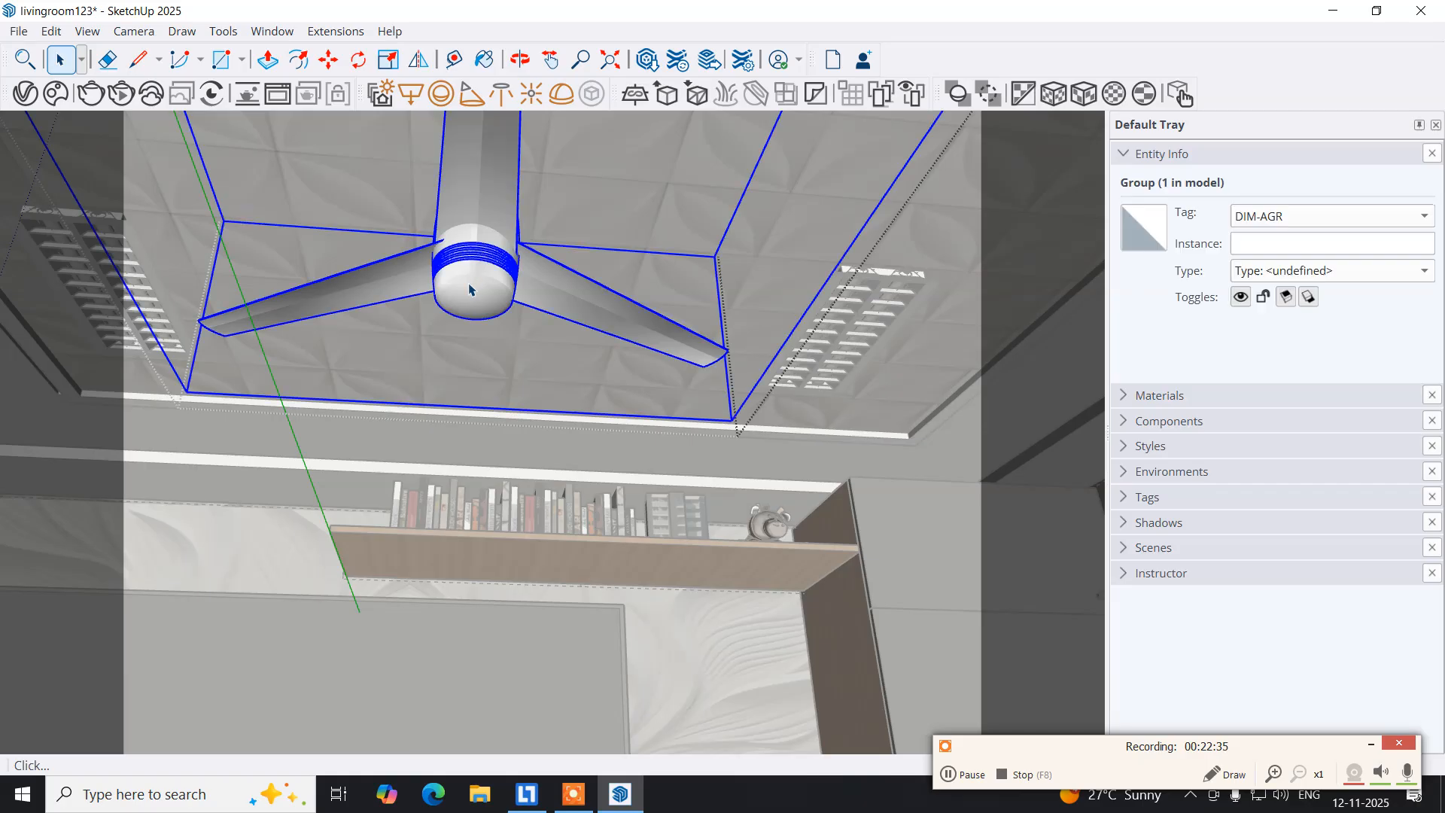
pyautogui.doubleClick(468, 291)
pyautogui.click(469, 291)
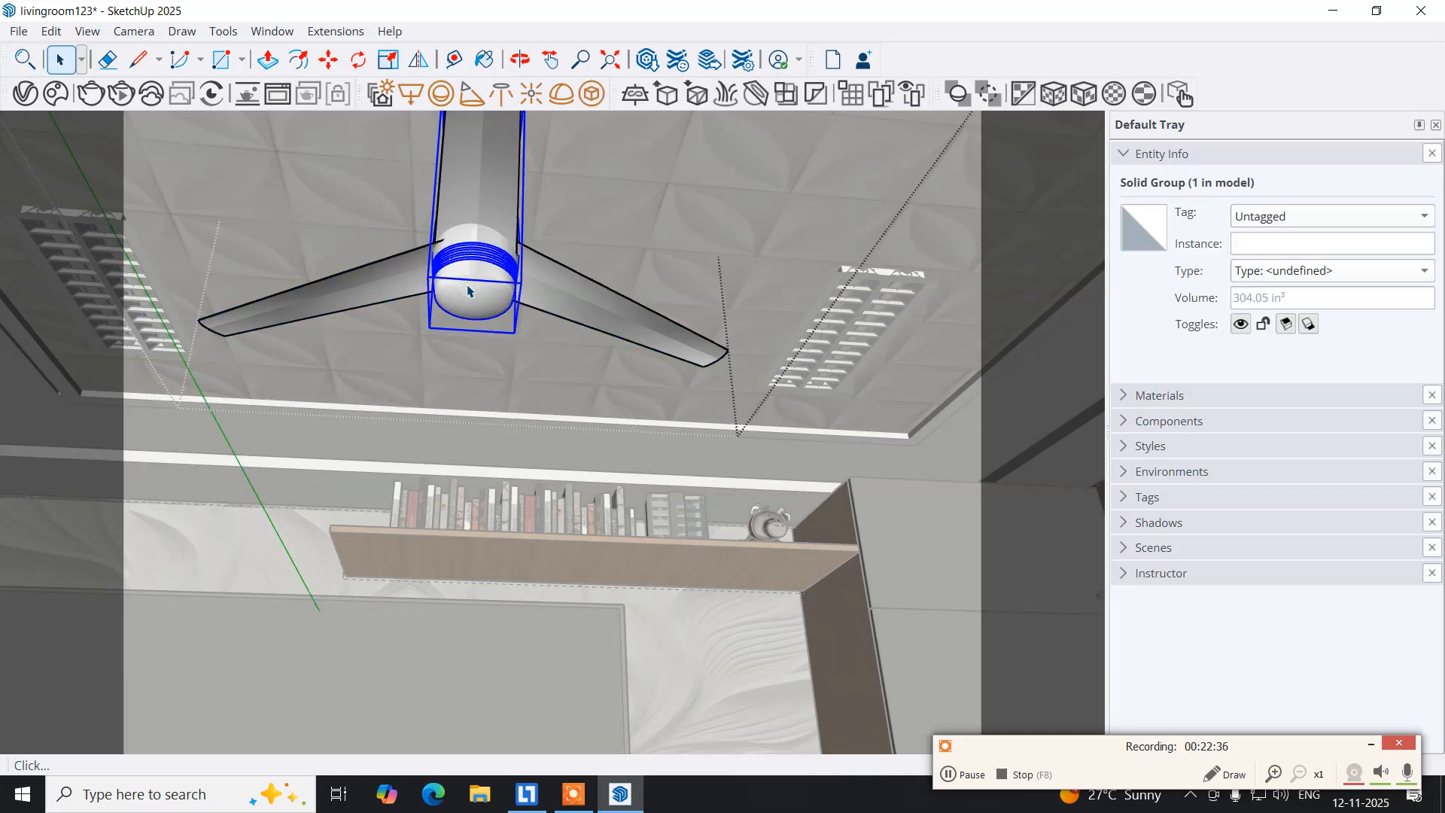
pyautogui.doubleClick(467, 290)
pyautogui.click(467, 290)
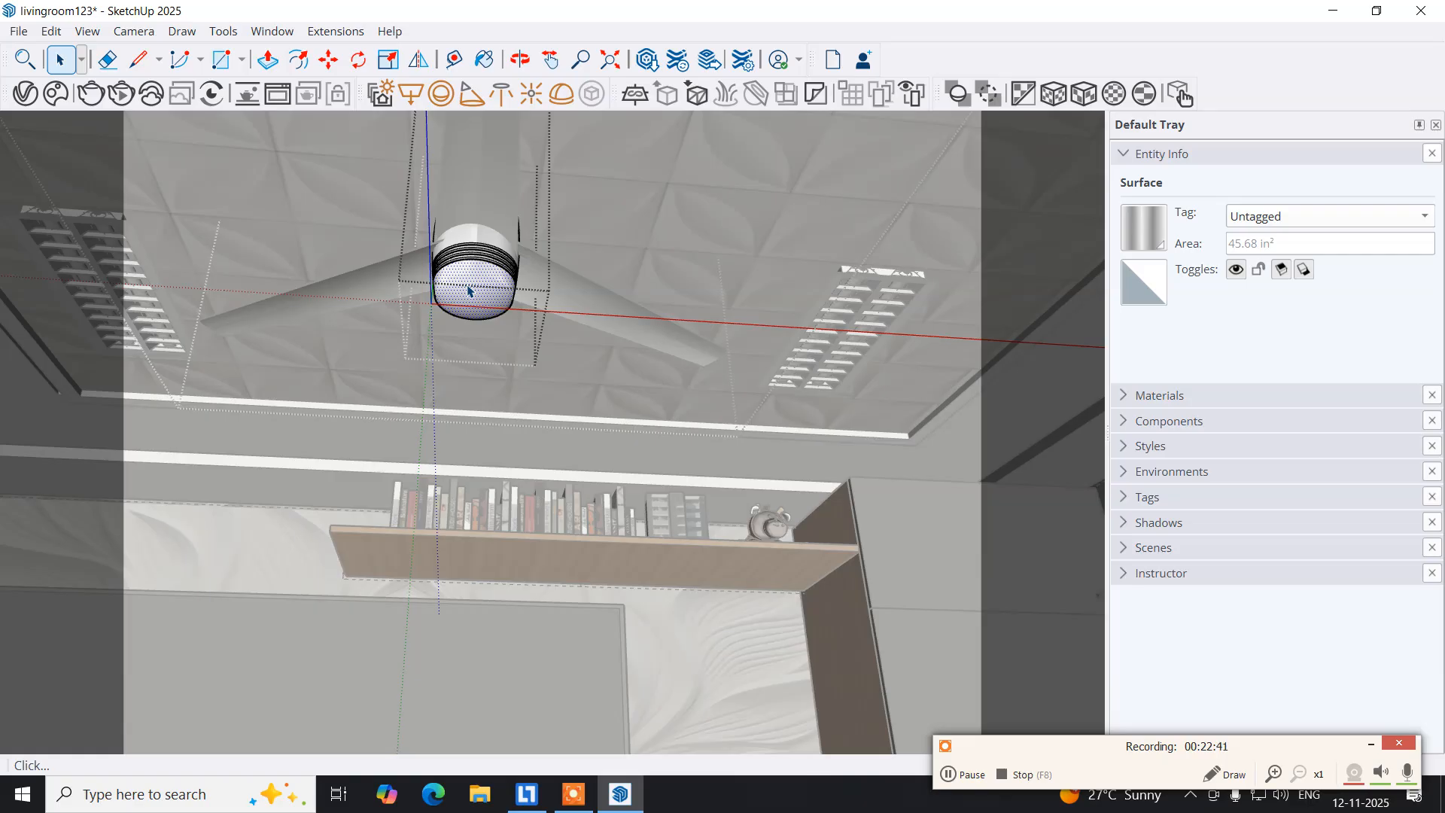
# Select all connected geometry of the rounded cap under the fan's motor and make it a group.
pyautogui.scroll(2, 468, 290)
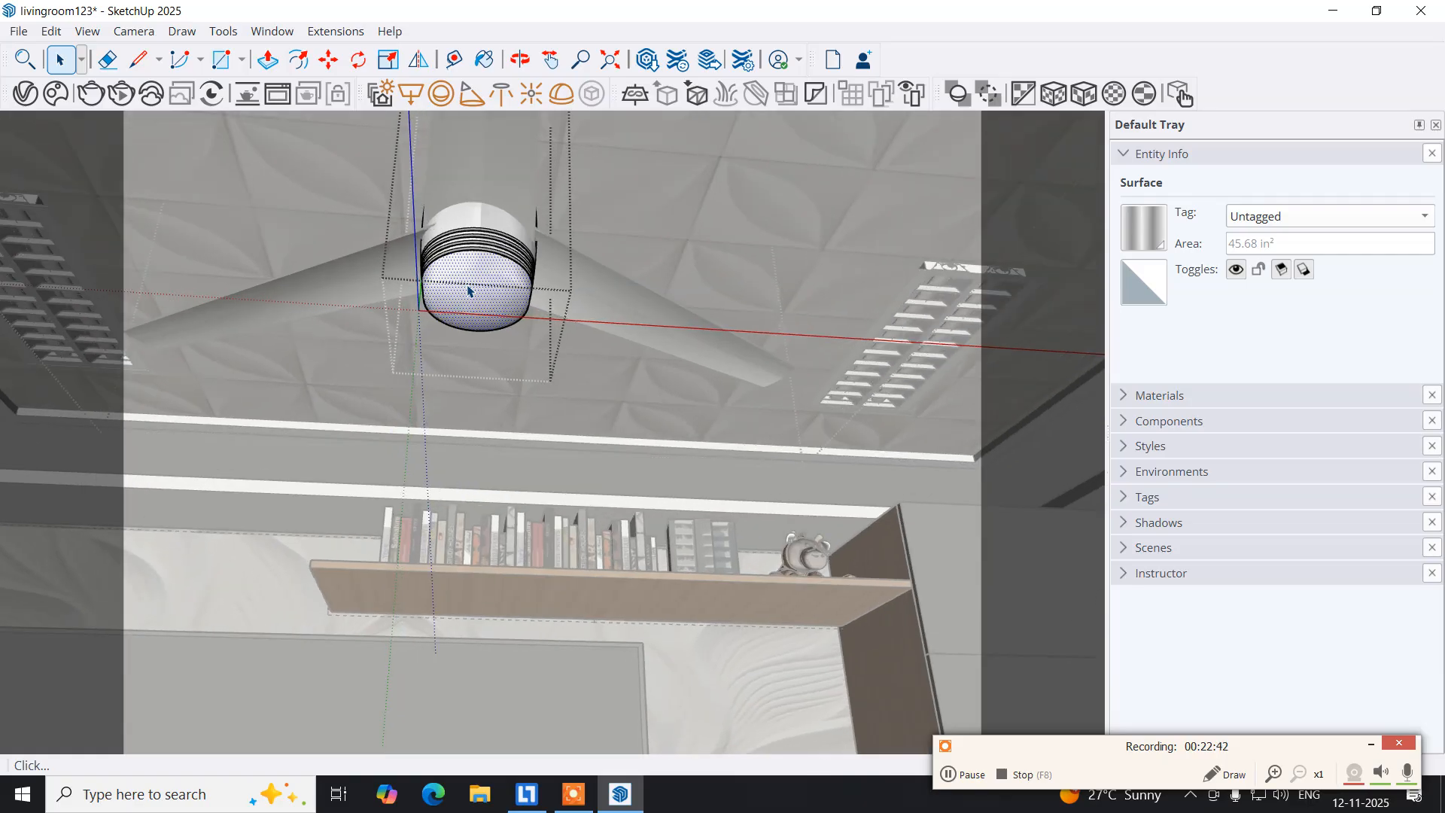
pyautogui.rightClick(468, 291)
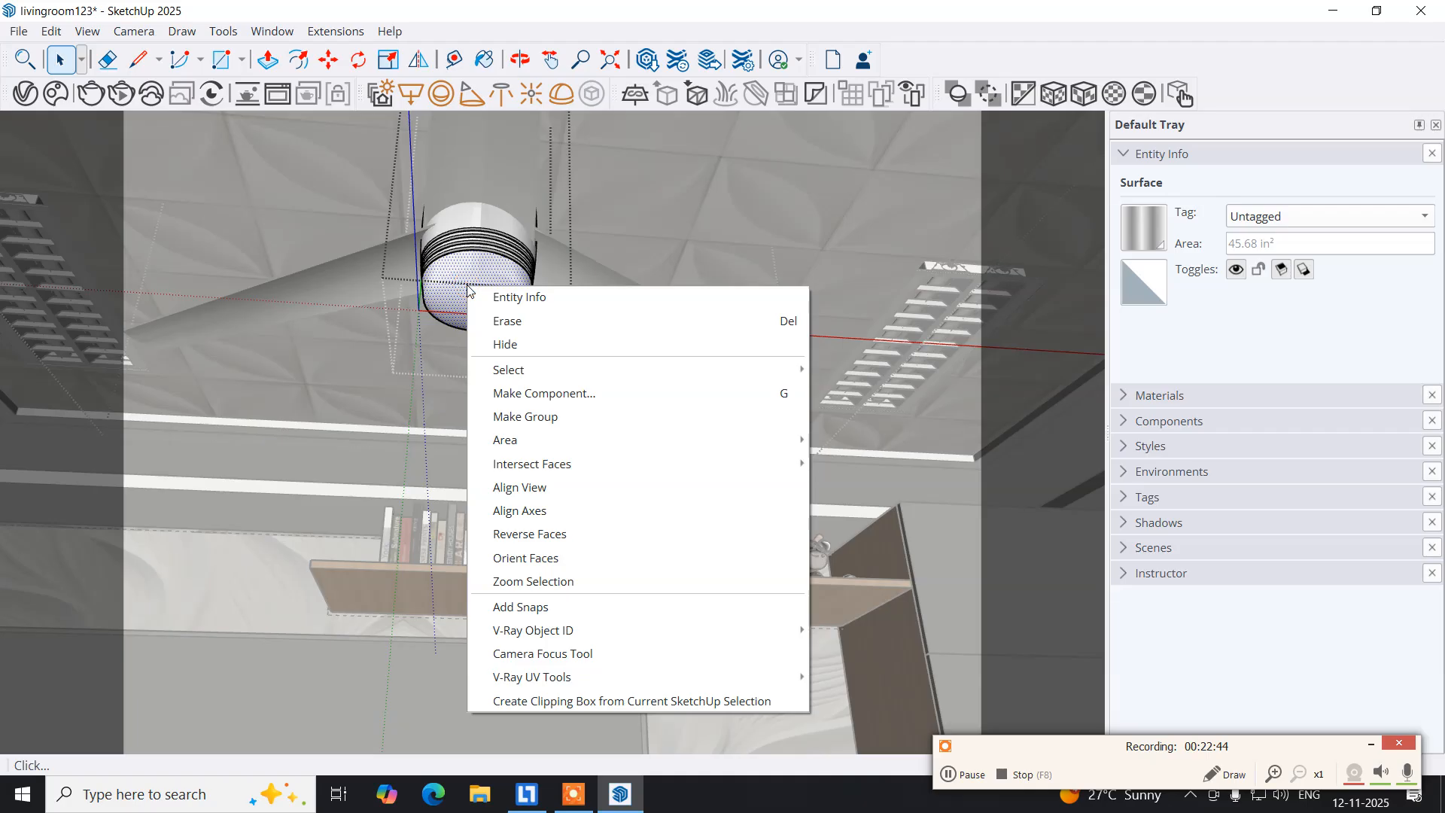
pyautogui.click(448, 290)
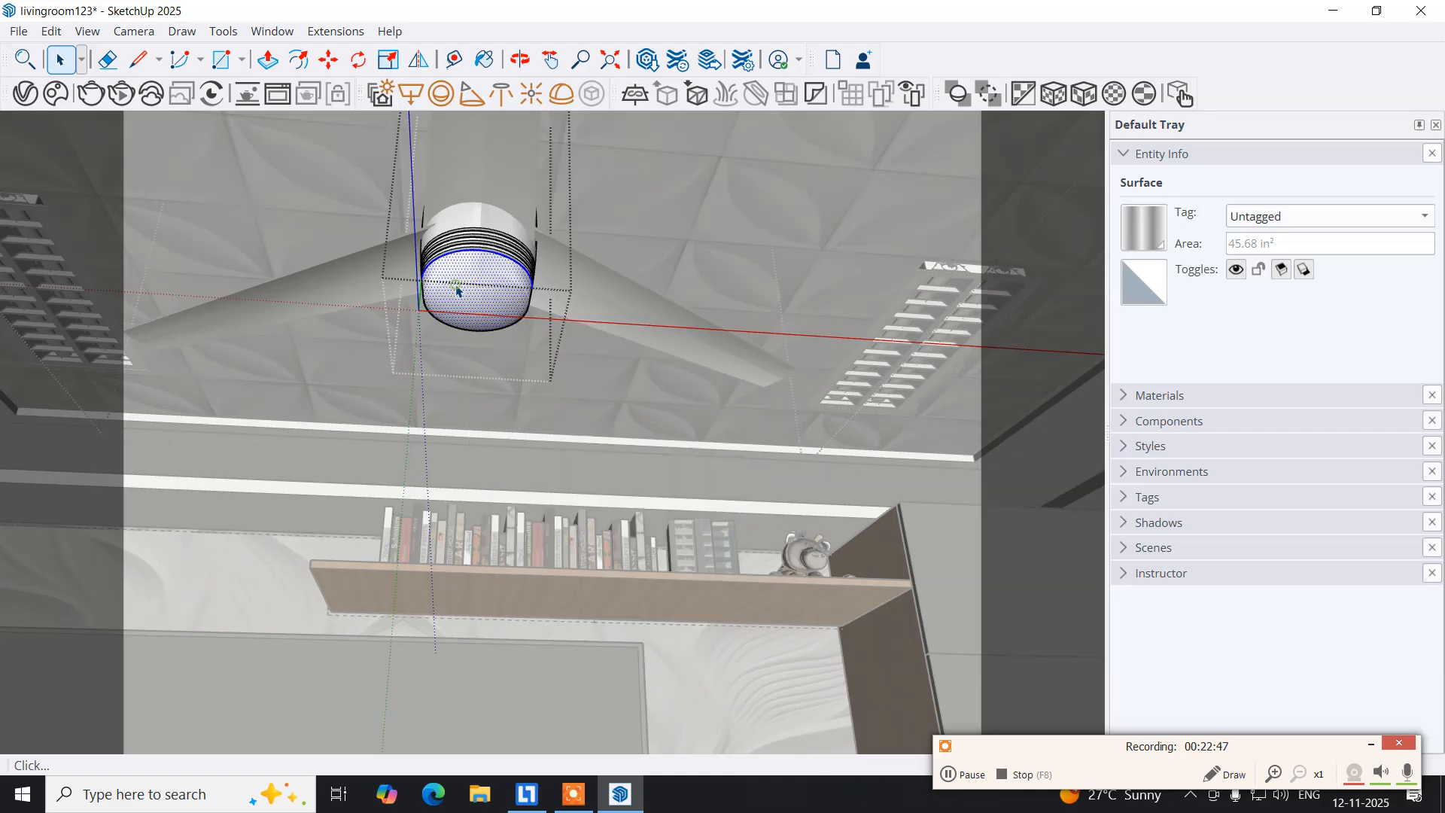
pyautogui.tripleClick(456, 290)
pyautogui.rightClick(457, 291)
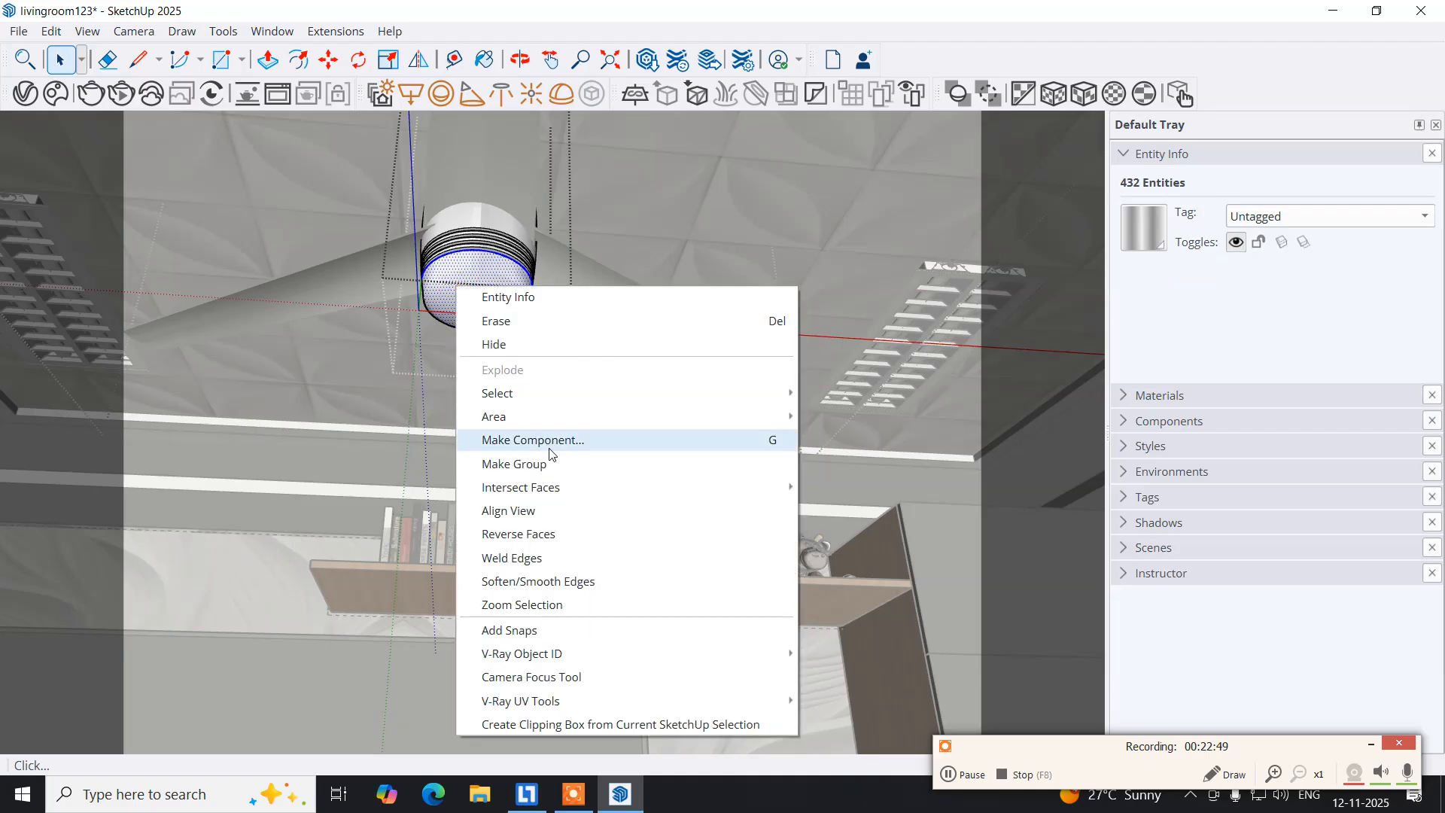
pyautogui.click(519, 464)
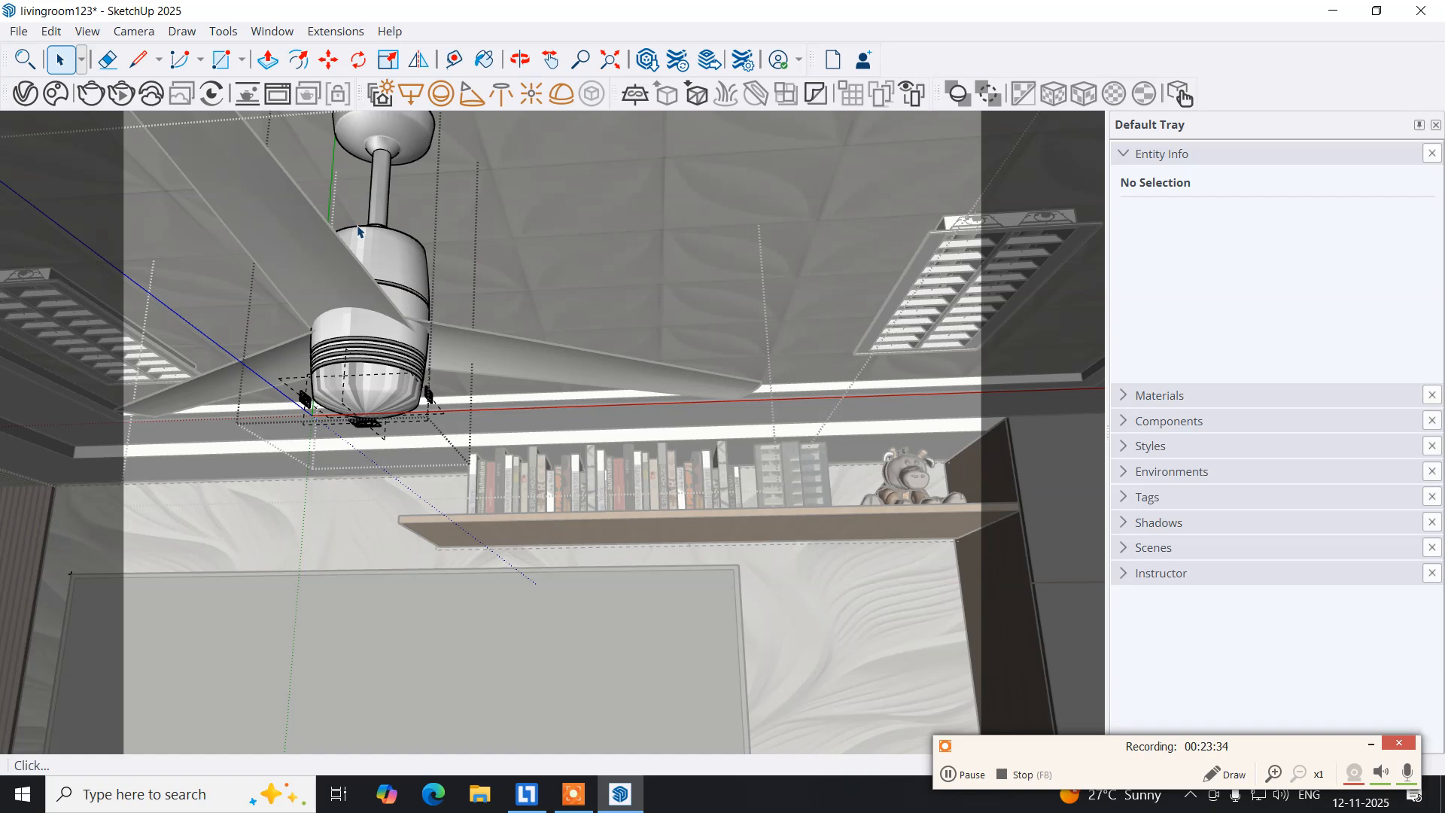
# Start a V-Ray IES light for the fan and browse to the soft 11.22.22\DVPTutorials folder on drive F.
pyautogui.moveTo(375, 435); pyautogui.dragTo(354, 396, button='middle')
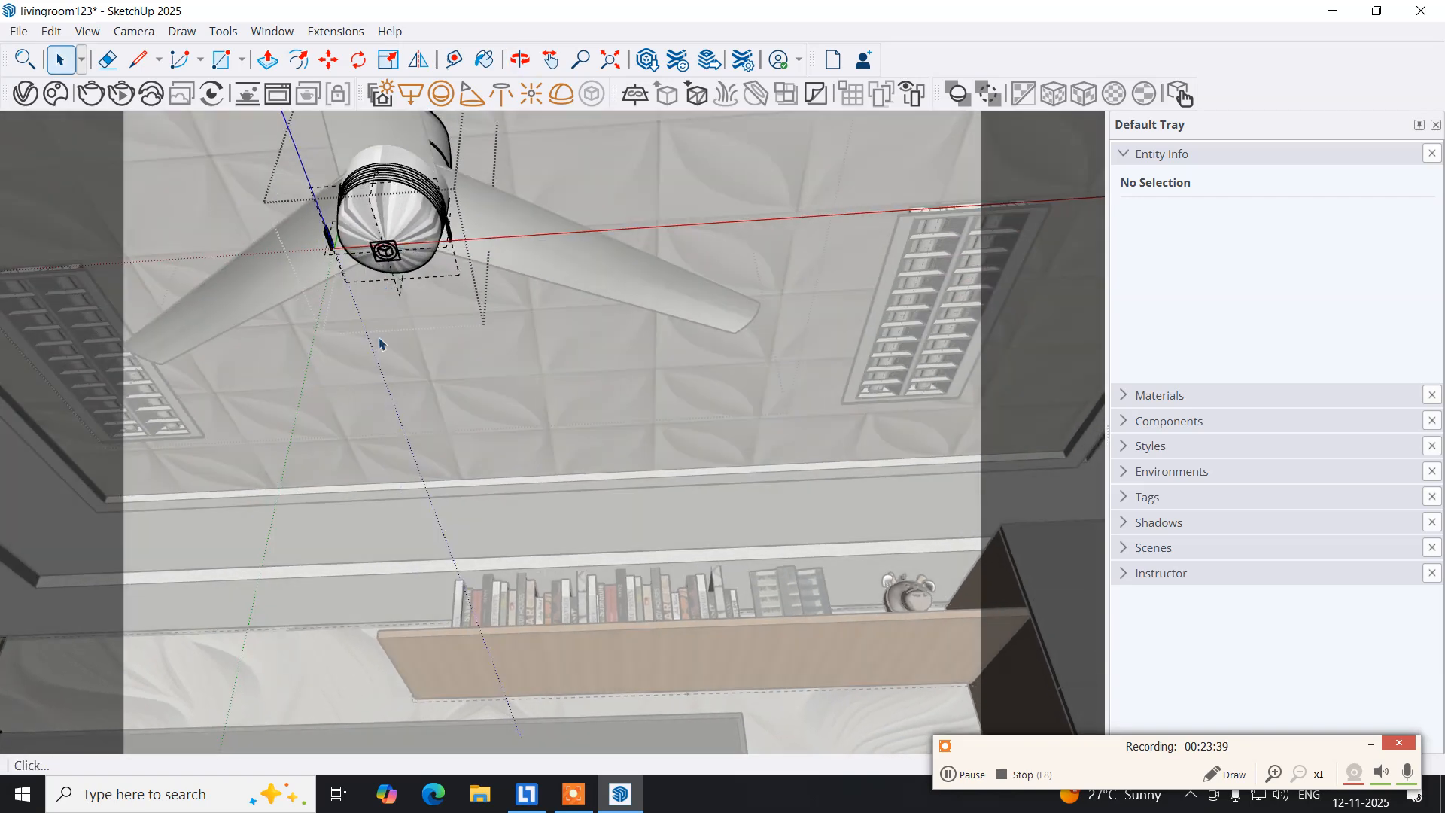
pyautogui.moveTo(427, 292); pyautogui.dragTo(429, 260, button='middle')
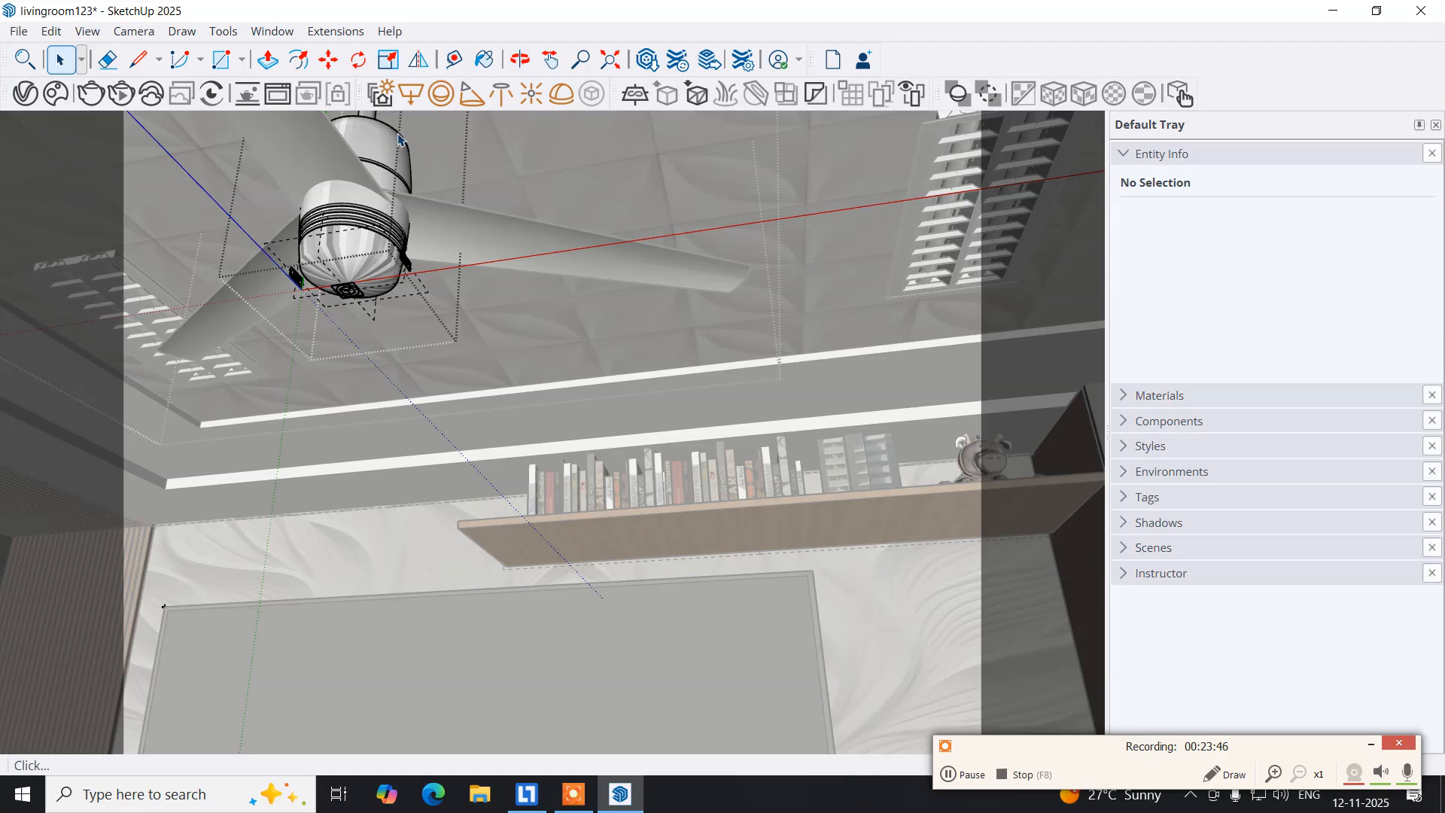
pyautogui.click(502, 96)
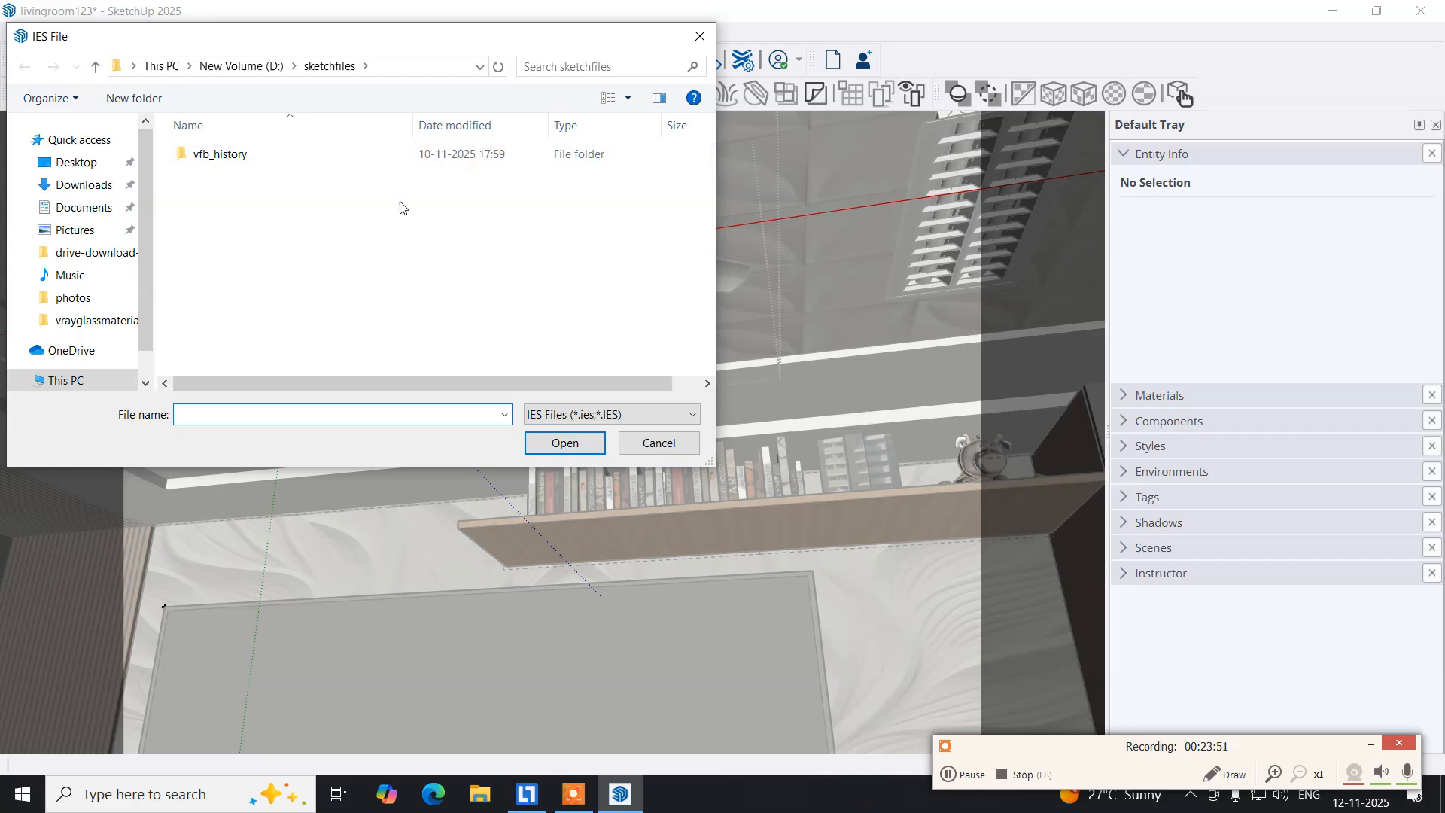
pyautogui.scroll(-1, 110, 304)
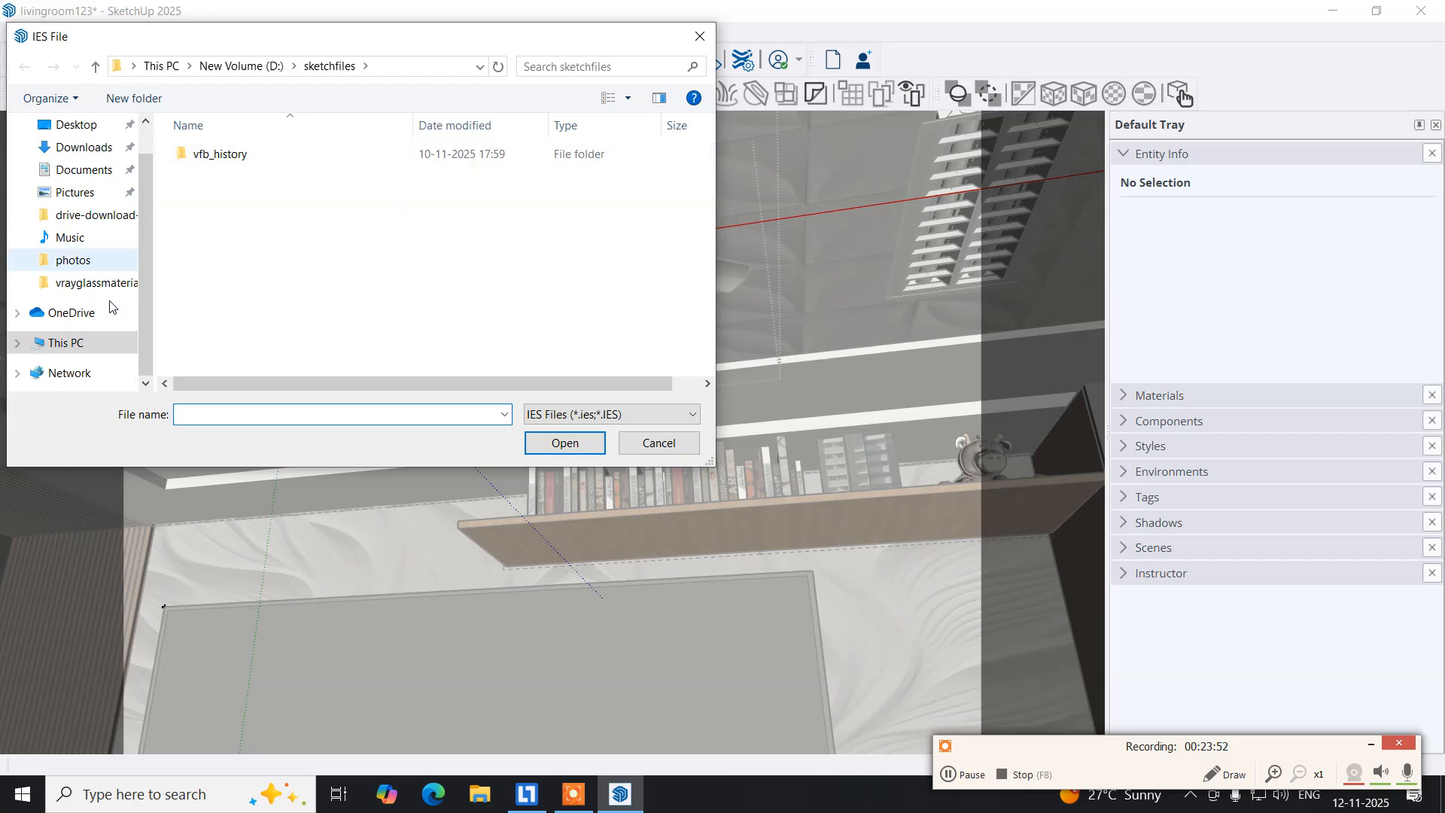
pyautogui.click(69, 343)
pyautogui.scroll(-1, 290, 301)
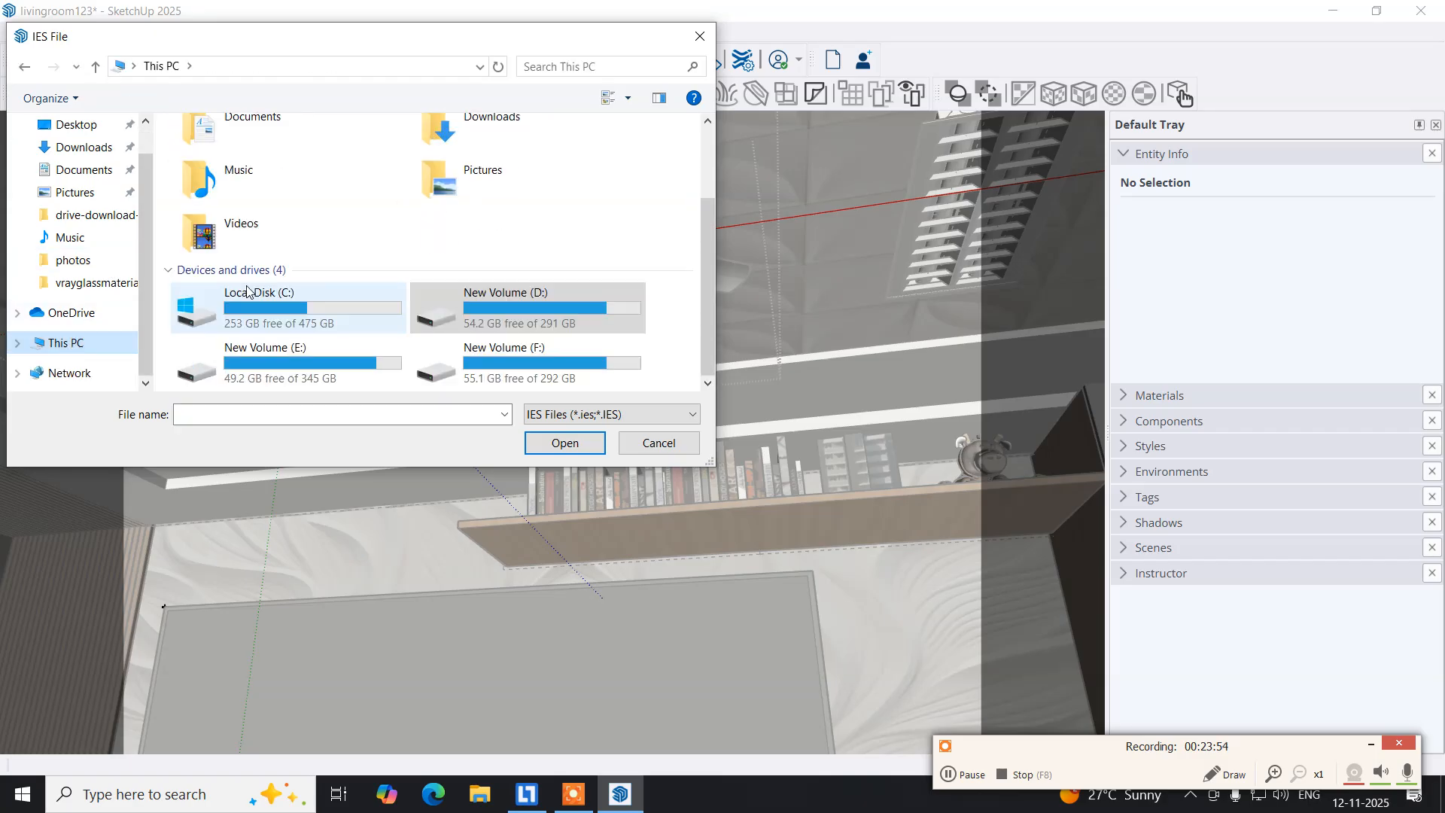
pyautogui.doubleClick(435, 368)
pyautogui.scroll(-2, 306, 285)
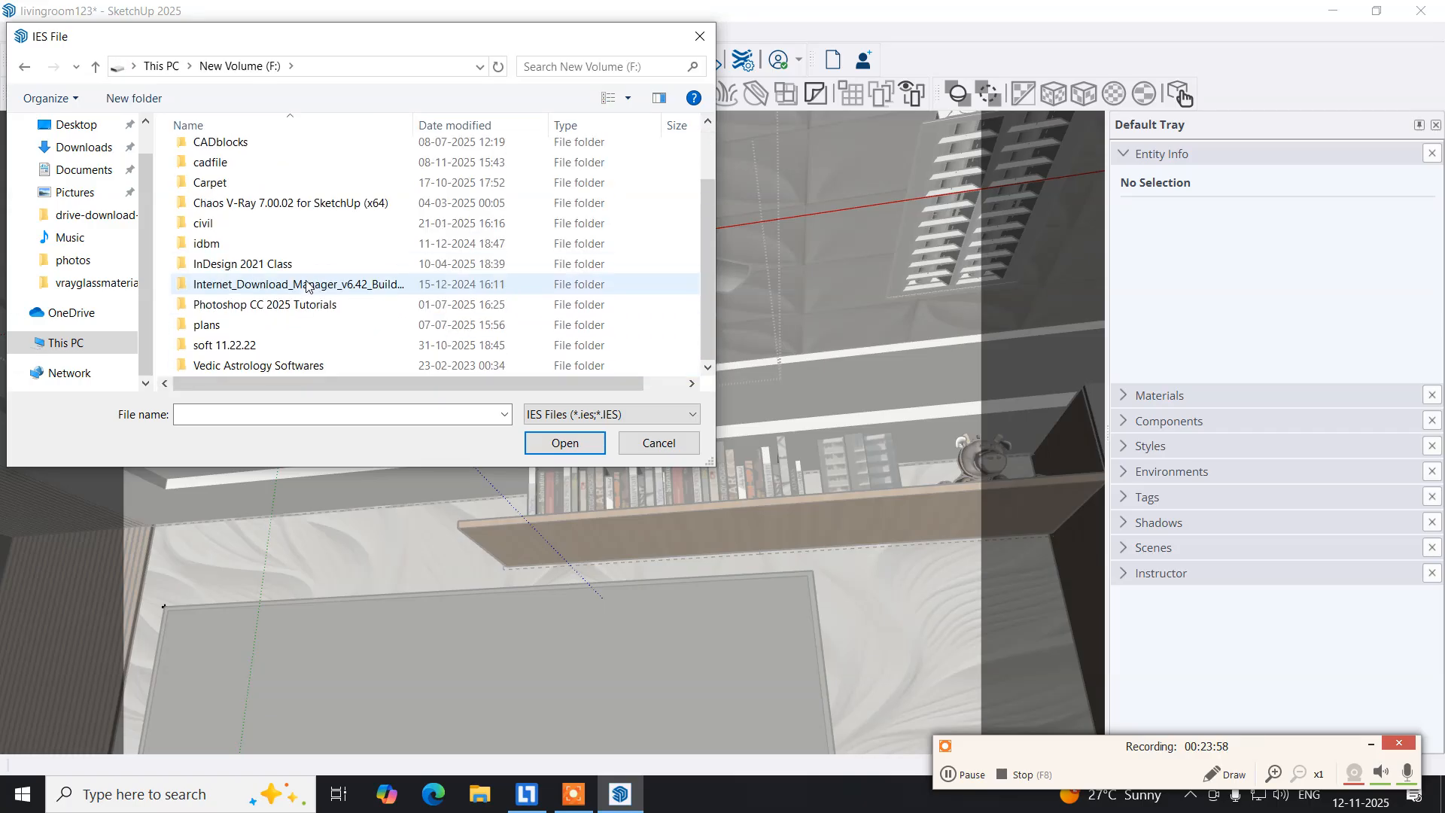
pyautogui.doubleClick(235, 346)
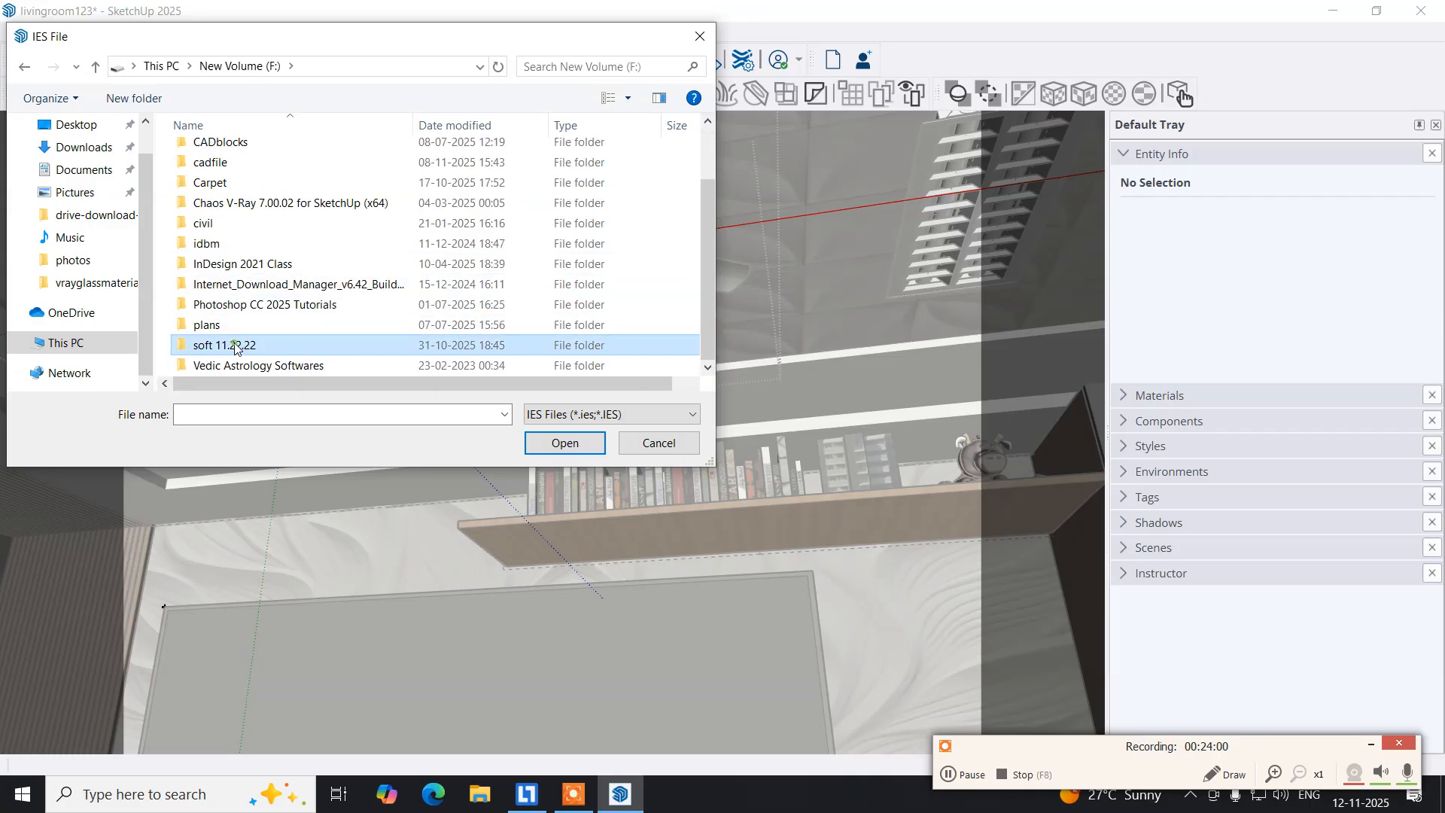
pyautogui.doubleClick(228, 217)
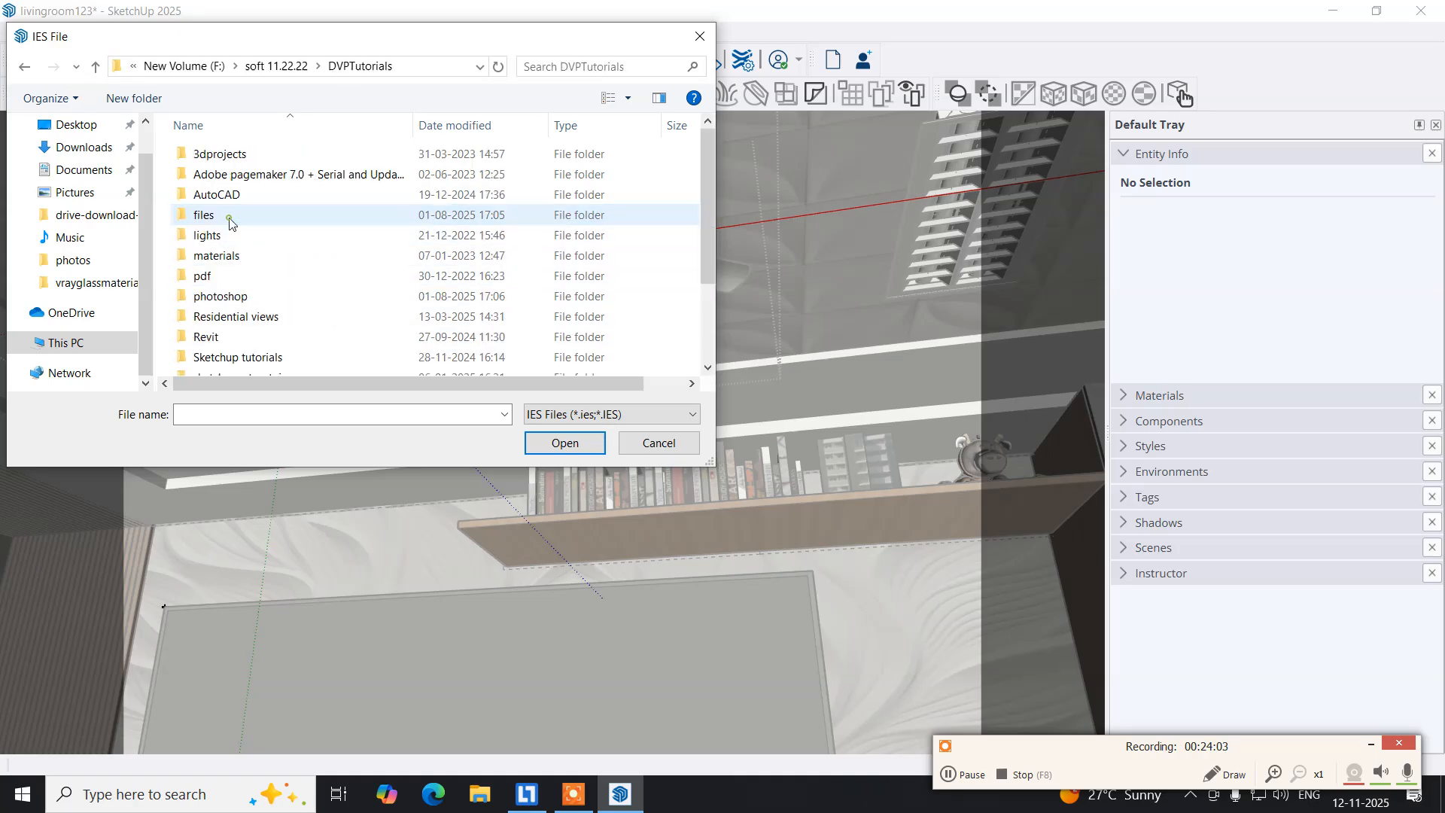
# Load defined-diffuse-spot.ies from the lights\ies-lights-pack folder and place the IES light at the underside of the fan's rounded cap.
pyautogui.scroll(-2, 231, 257)
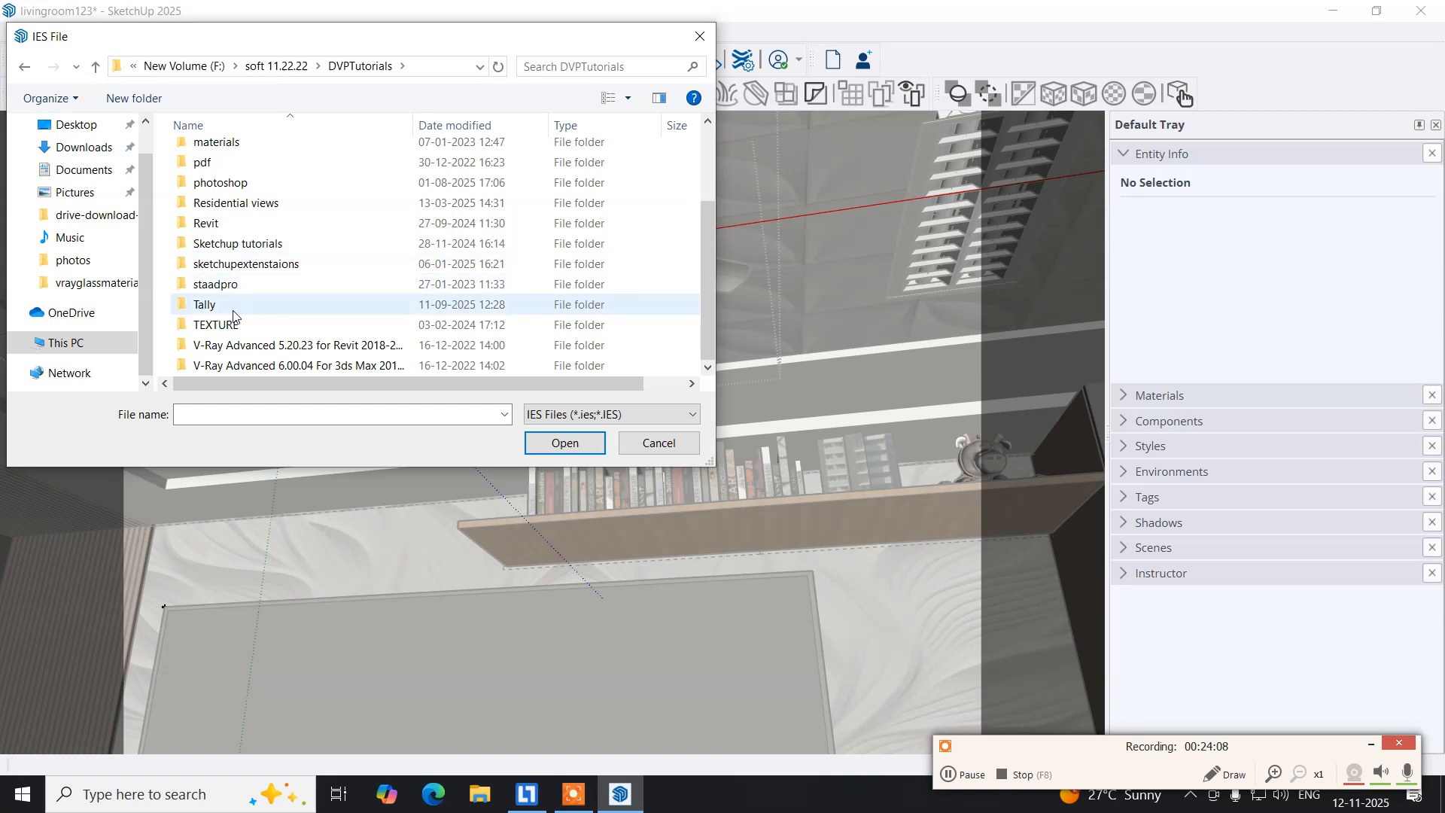
pyautogui.scroll(1, 269, 302)
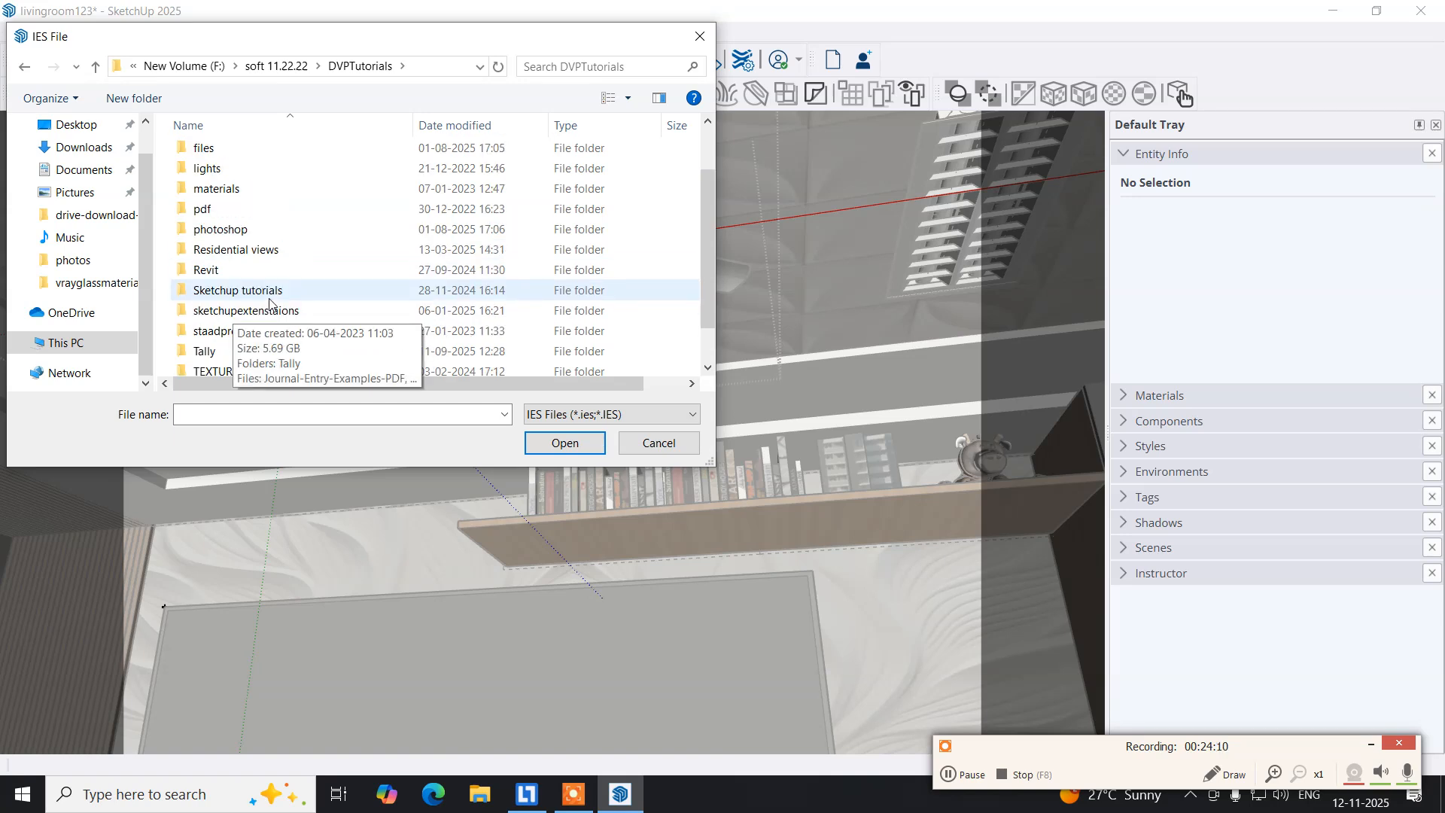
pyautogui.scroll(1, 270, 302)
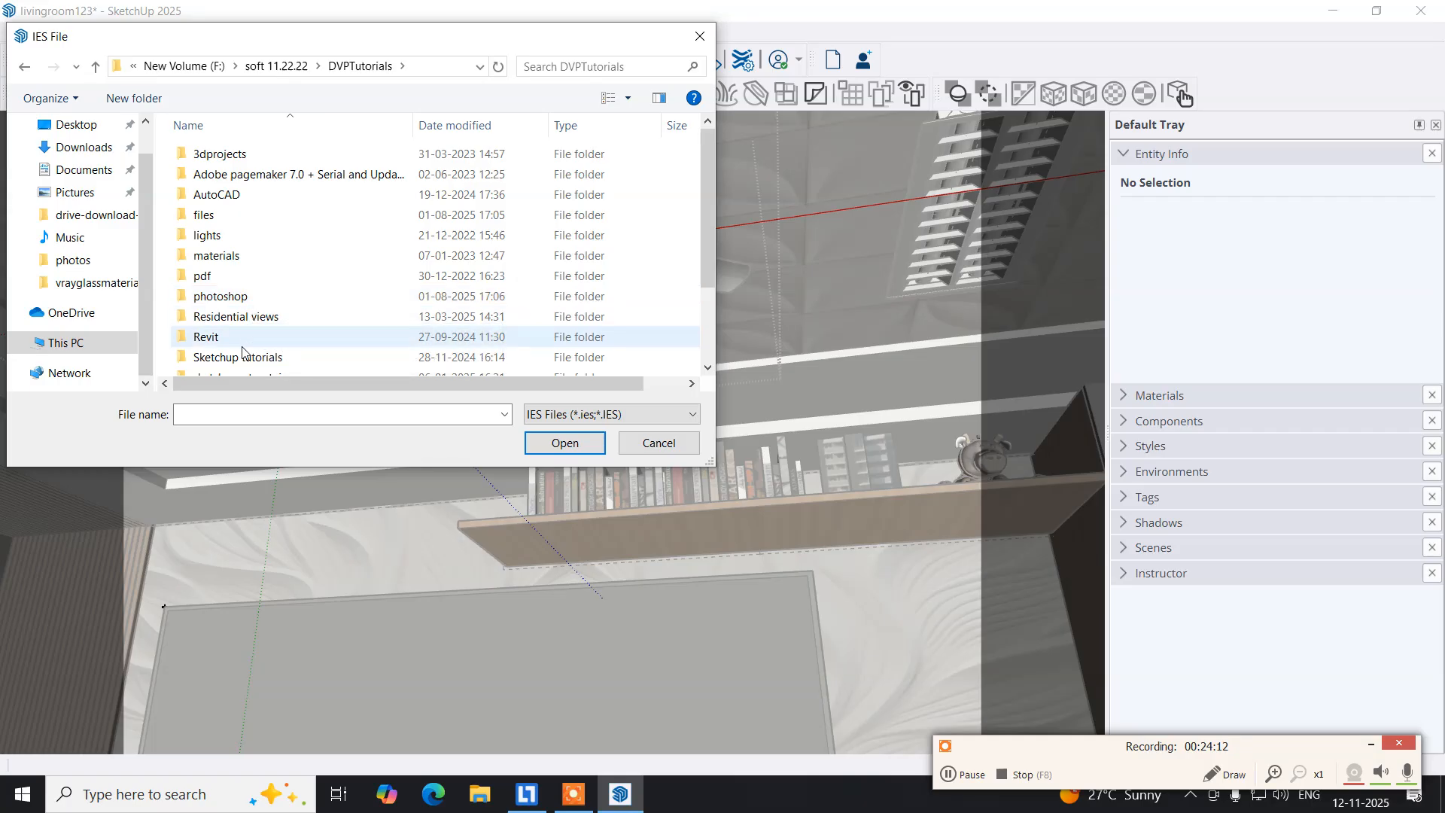
pyautogui.doubleClick(208, 237)
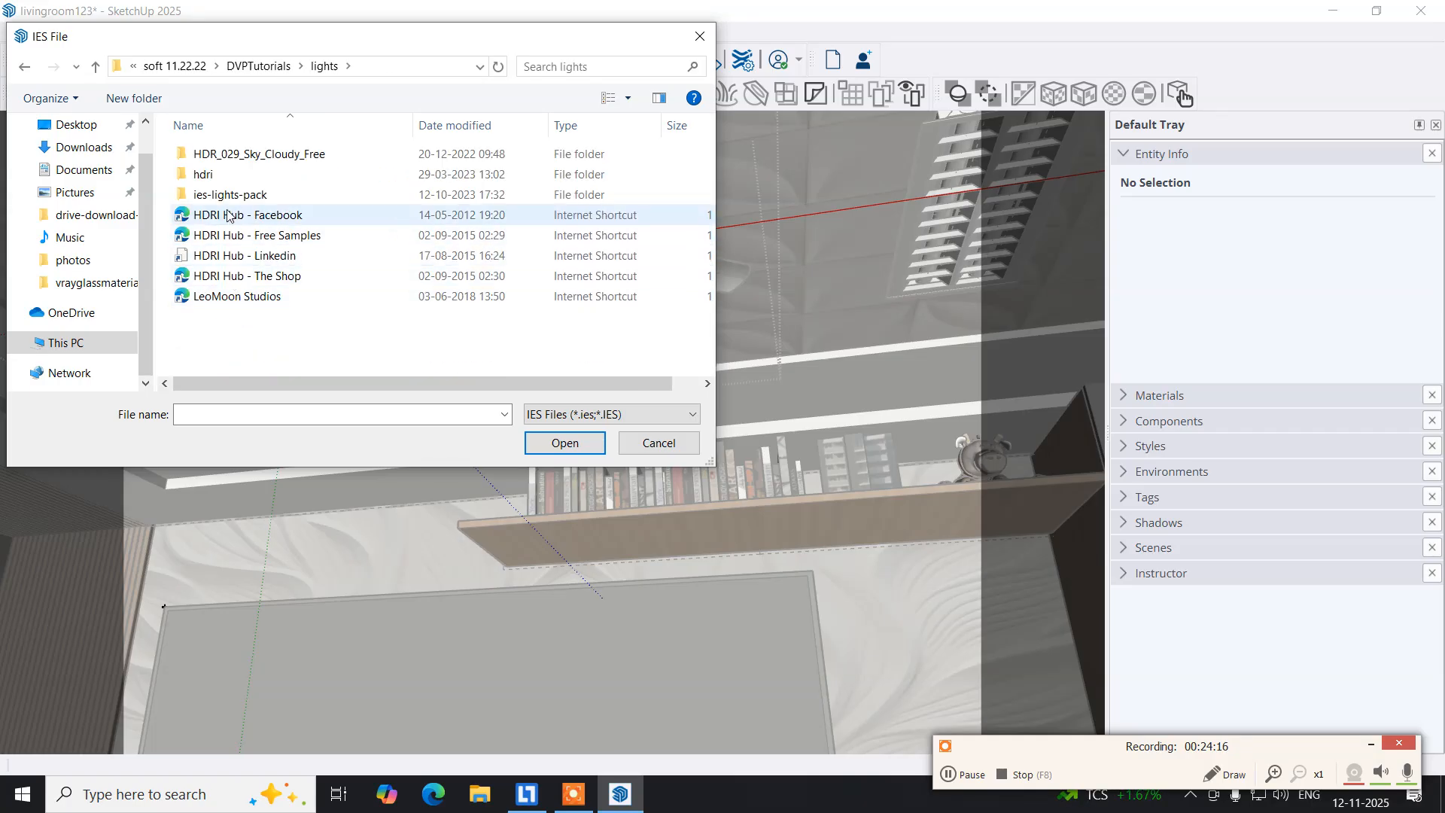
pyautogui.doubleClick(213, 197)
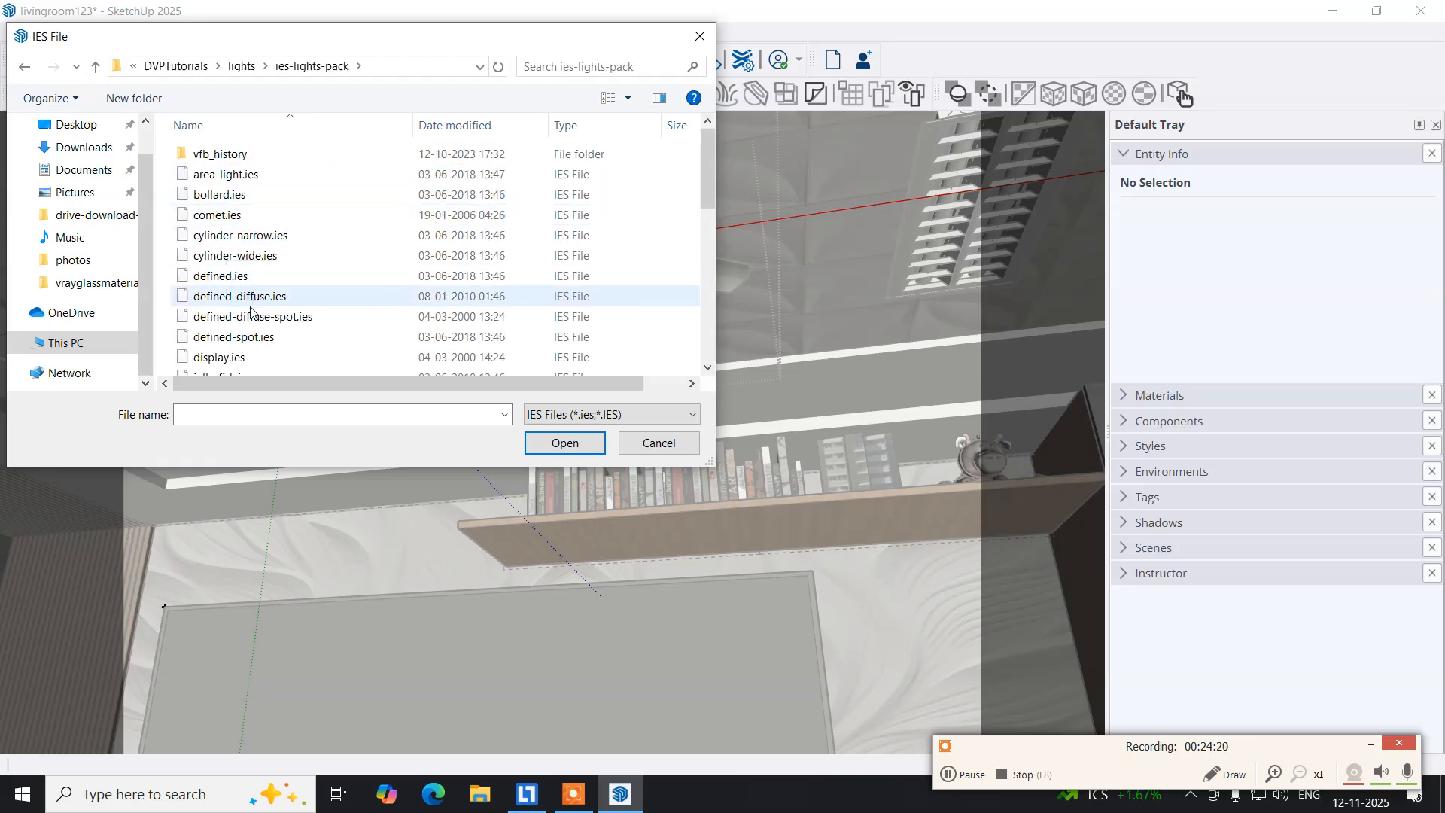
pyautogui.click(252, 316)
pyautogui.click(563, 443)
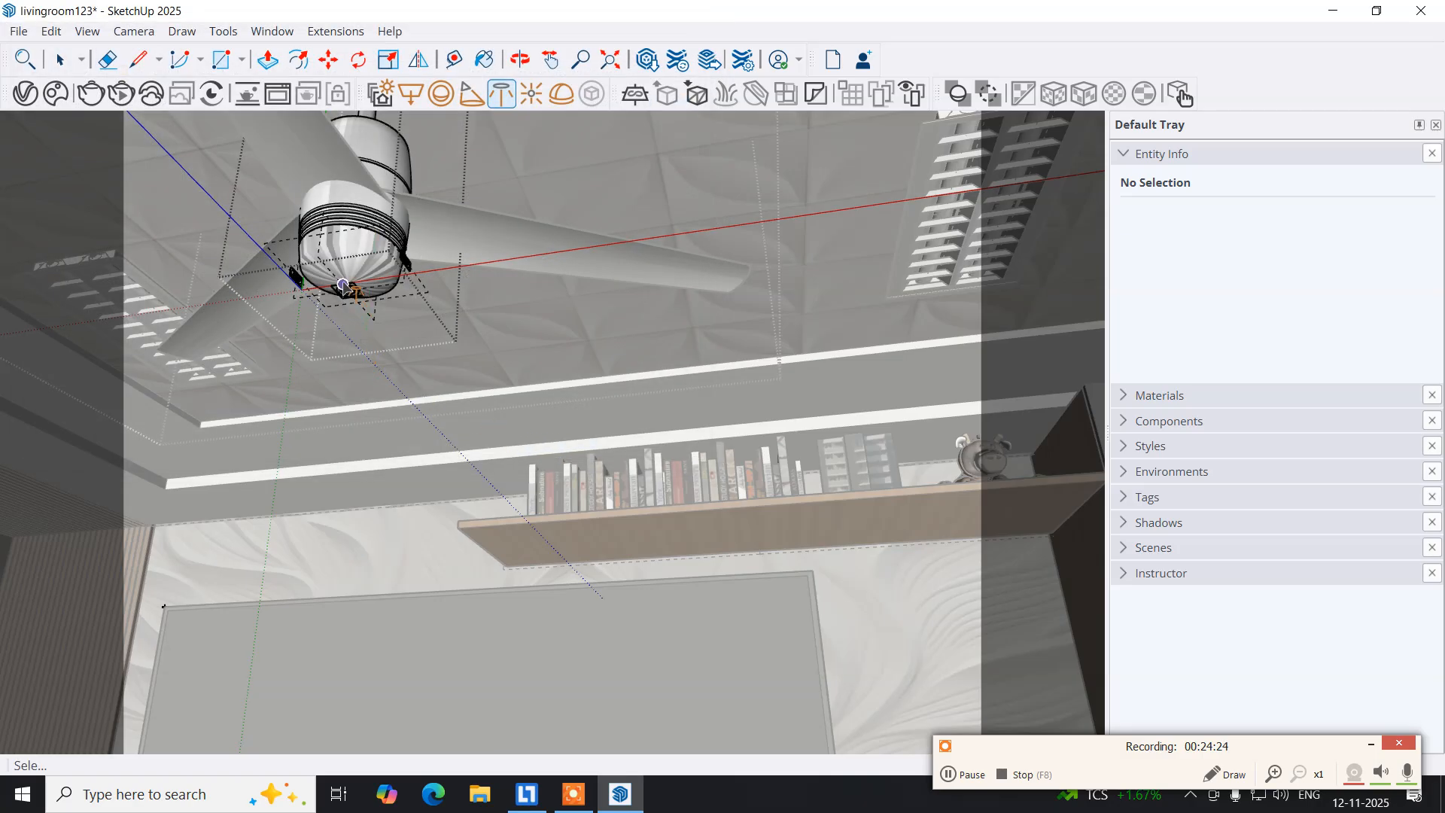
pyautogui.click(343, 286)
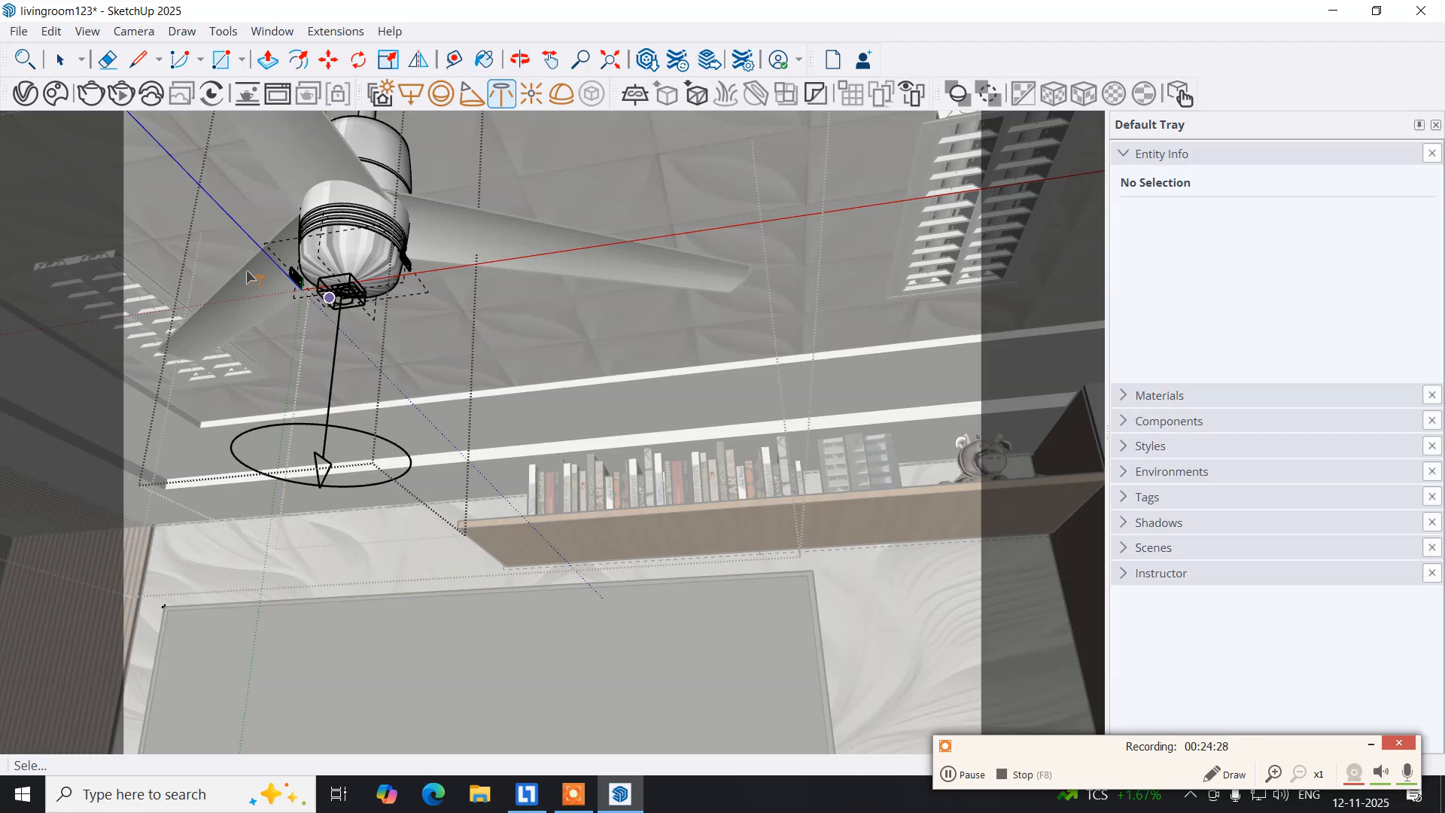
pyautogui.click(59, 60)
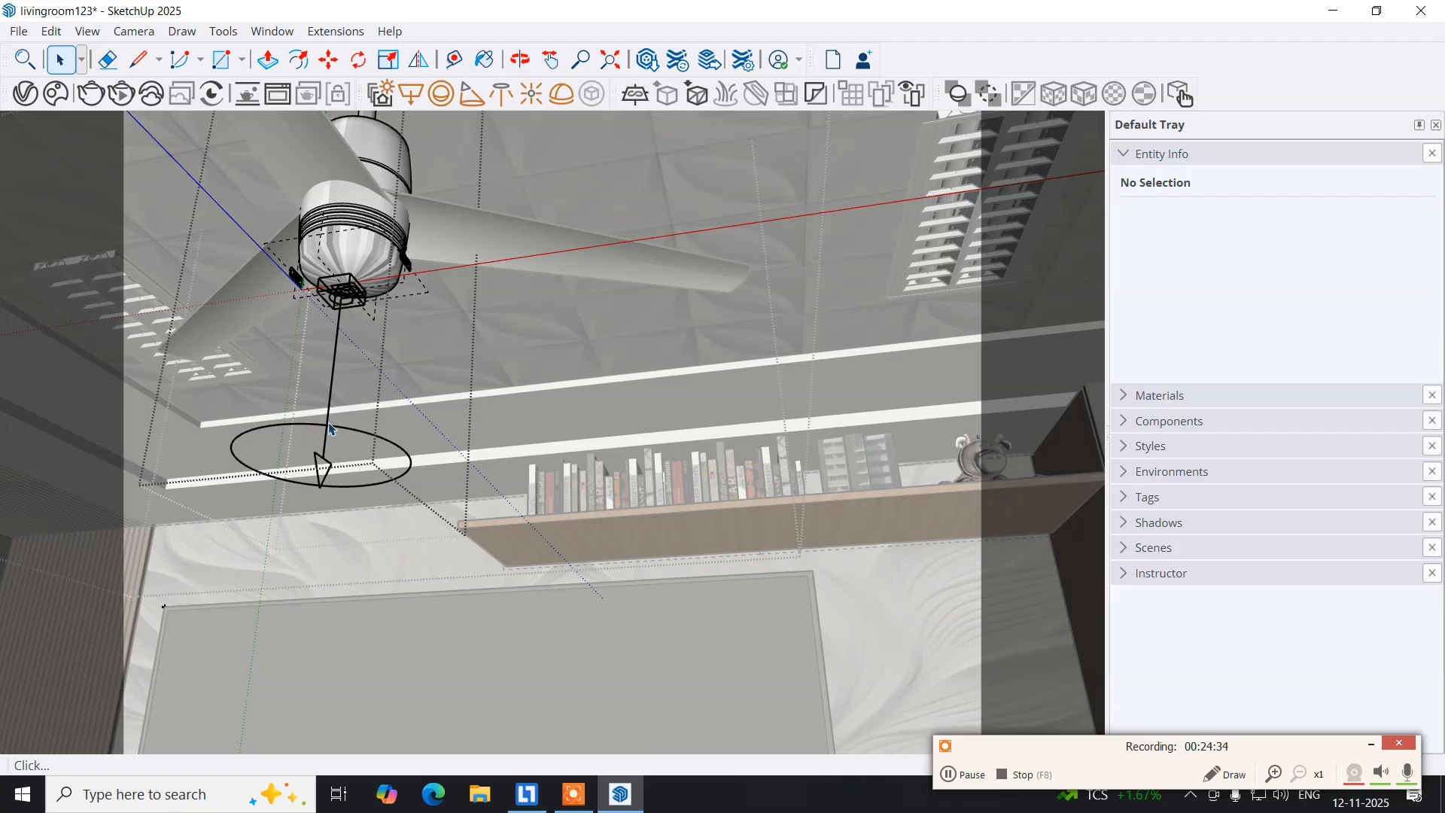
# Select the IES light under the fan and open its parameters in the V-Ray Asset Editor.
pyautogui.click(328, 428)
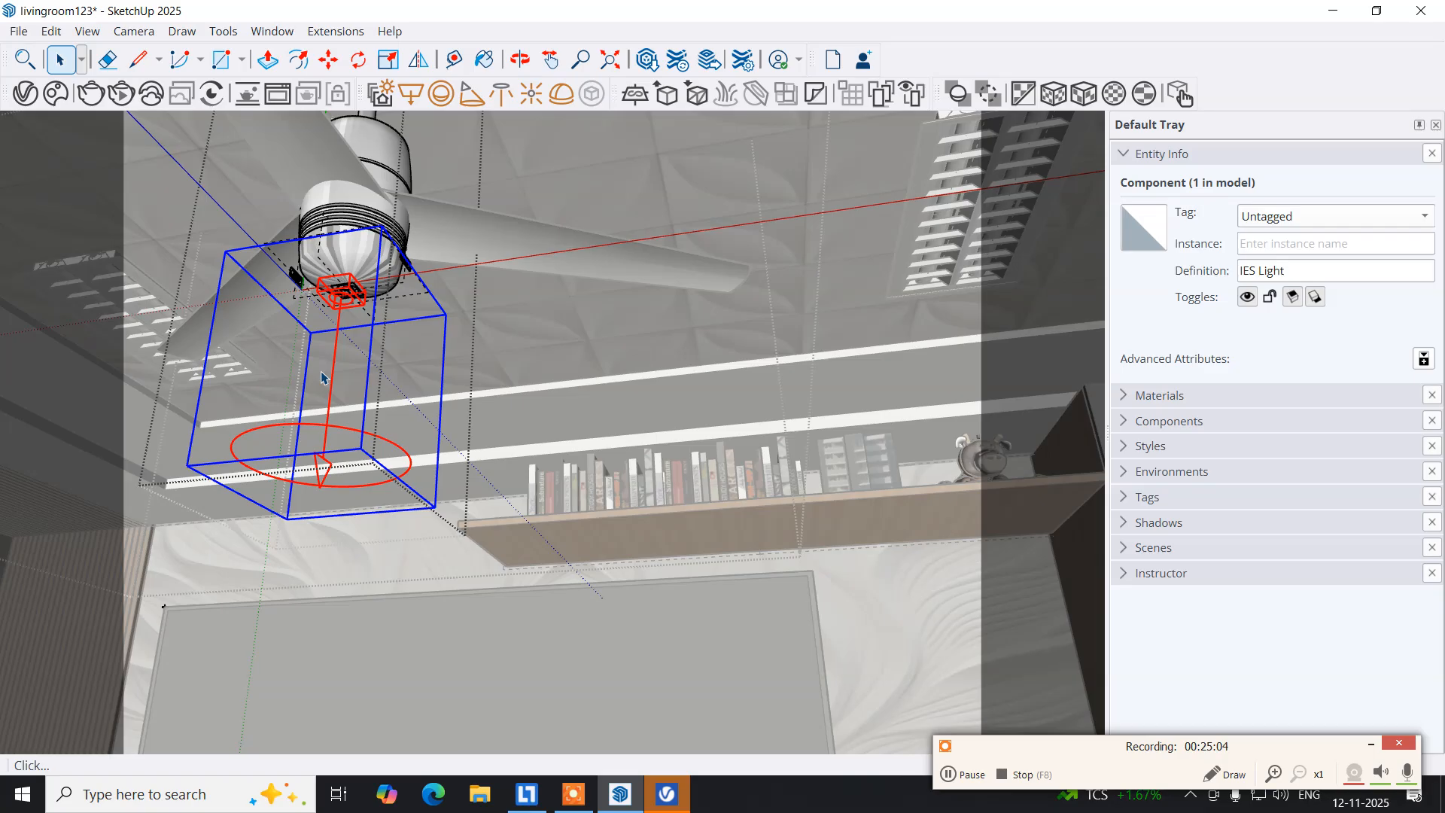
pyautogui.click(667, 791)
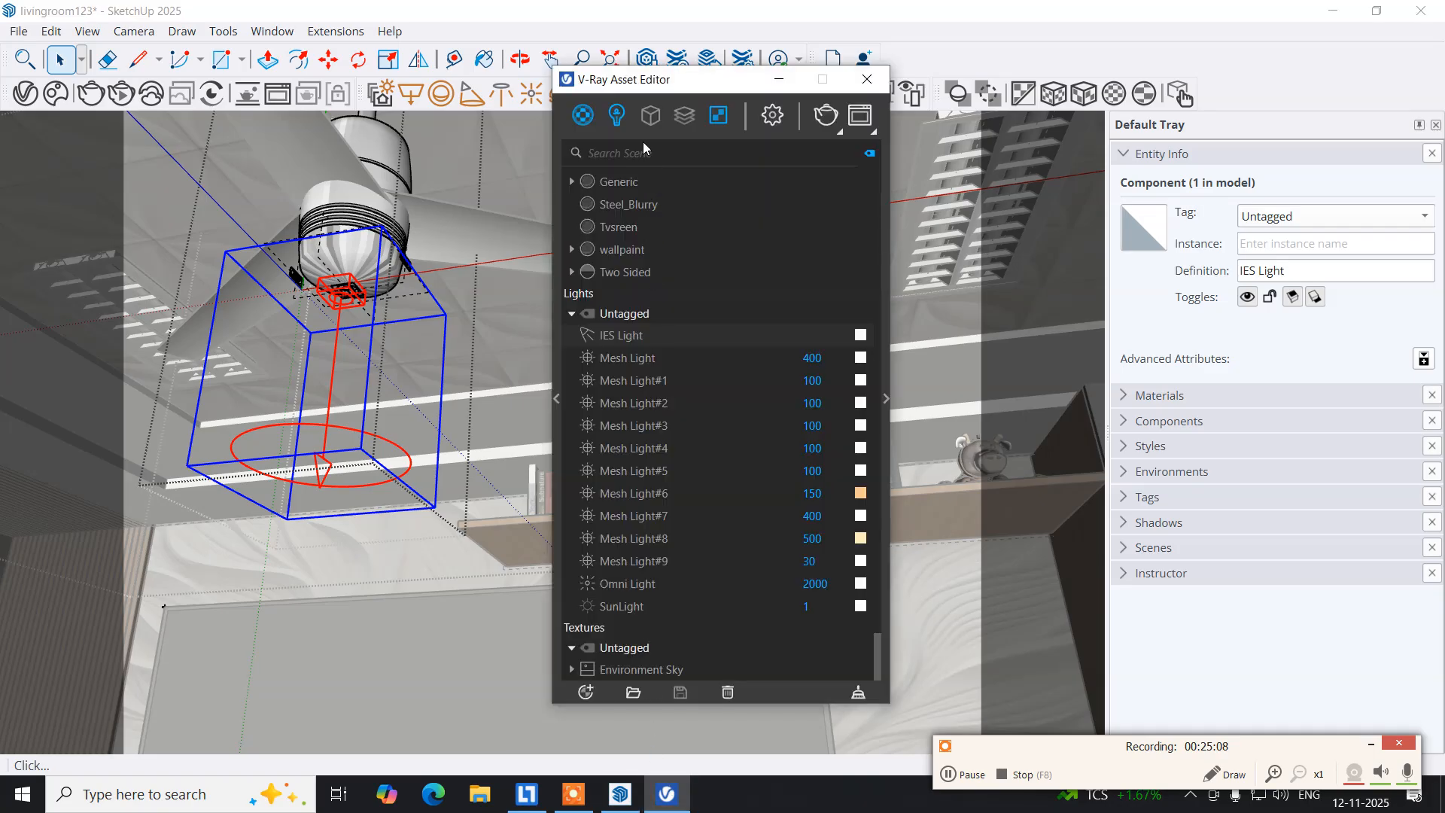
pyautogui.click(617, 116)
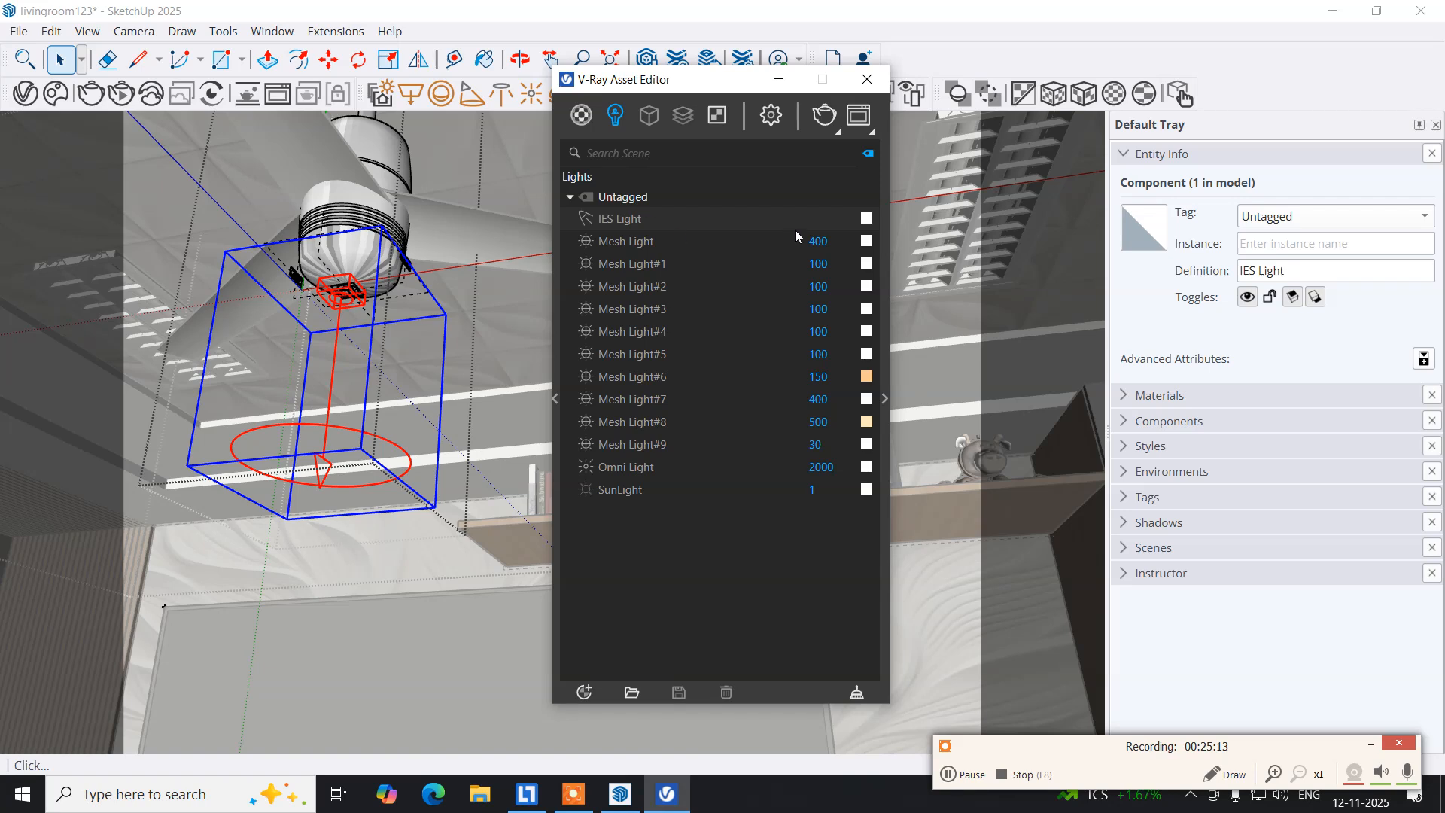
pyautogui.click(883, 399)
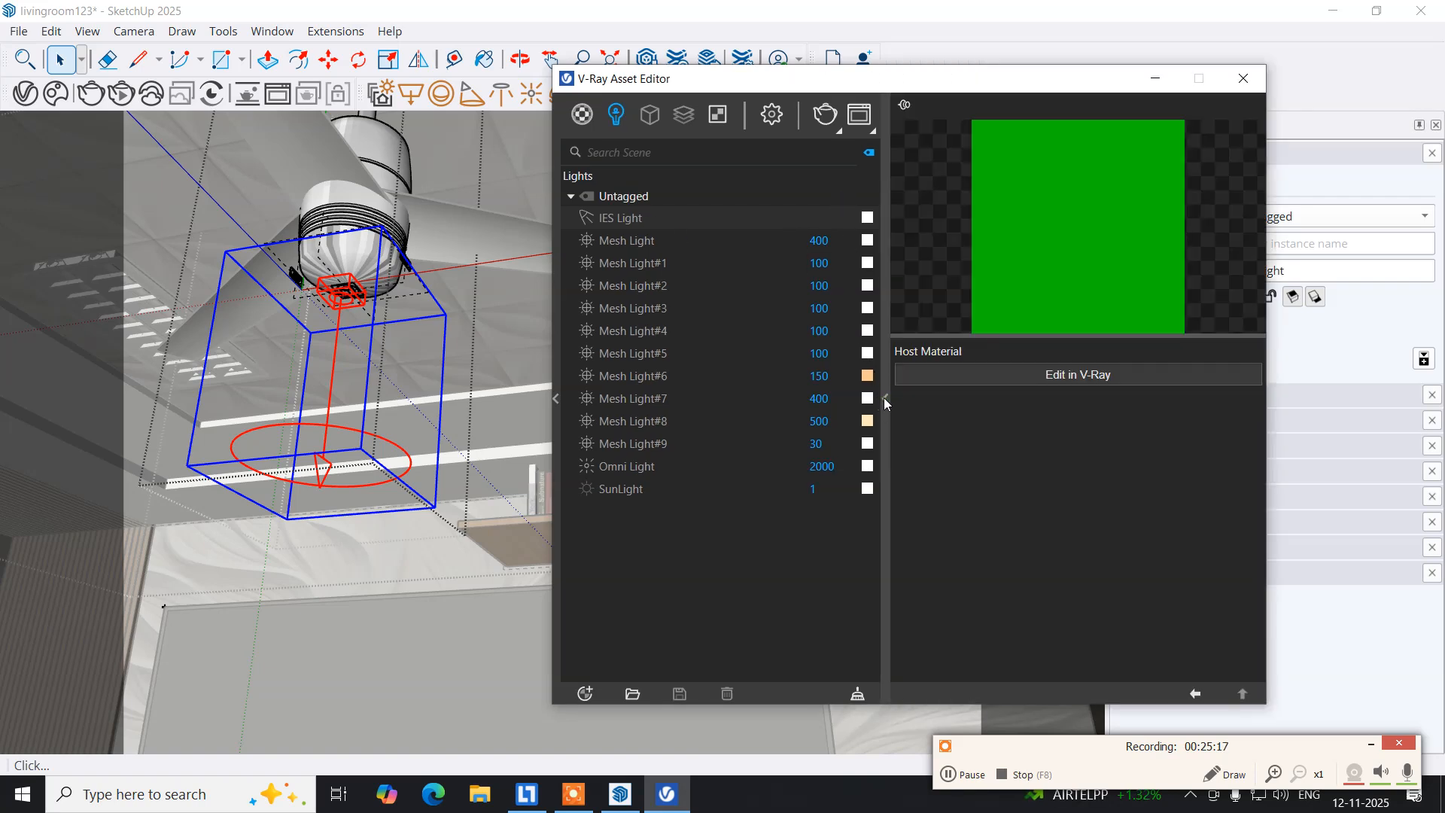
pyautogui.click(621, 220)
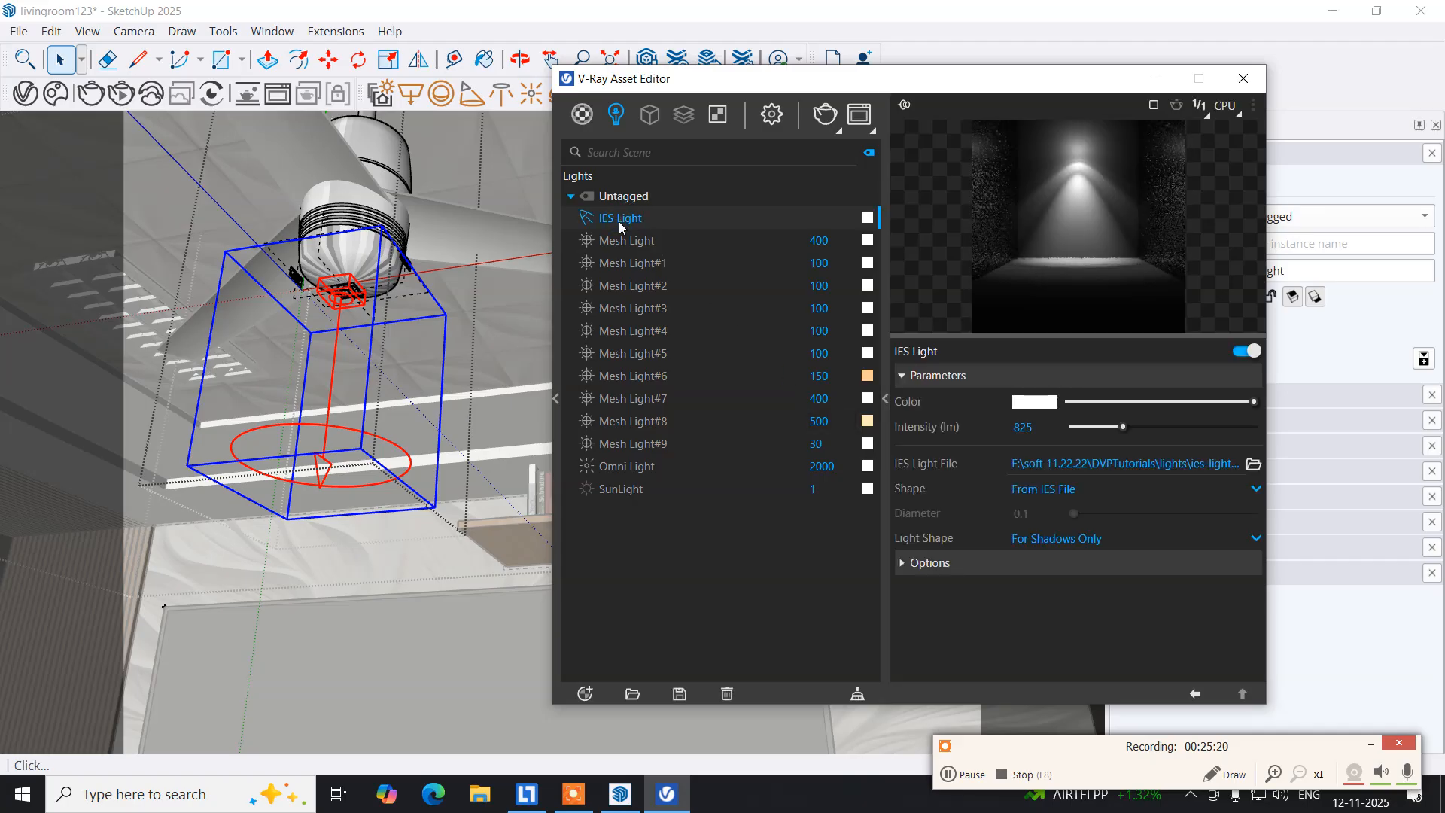
# Set the IES light's intensity to 5000 lm and close the V-Ray Asset Editor.
pyautogui.doubleClick(1041, 428)
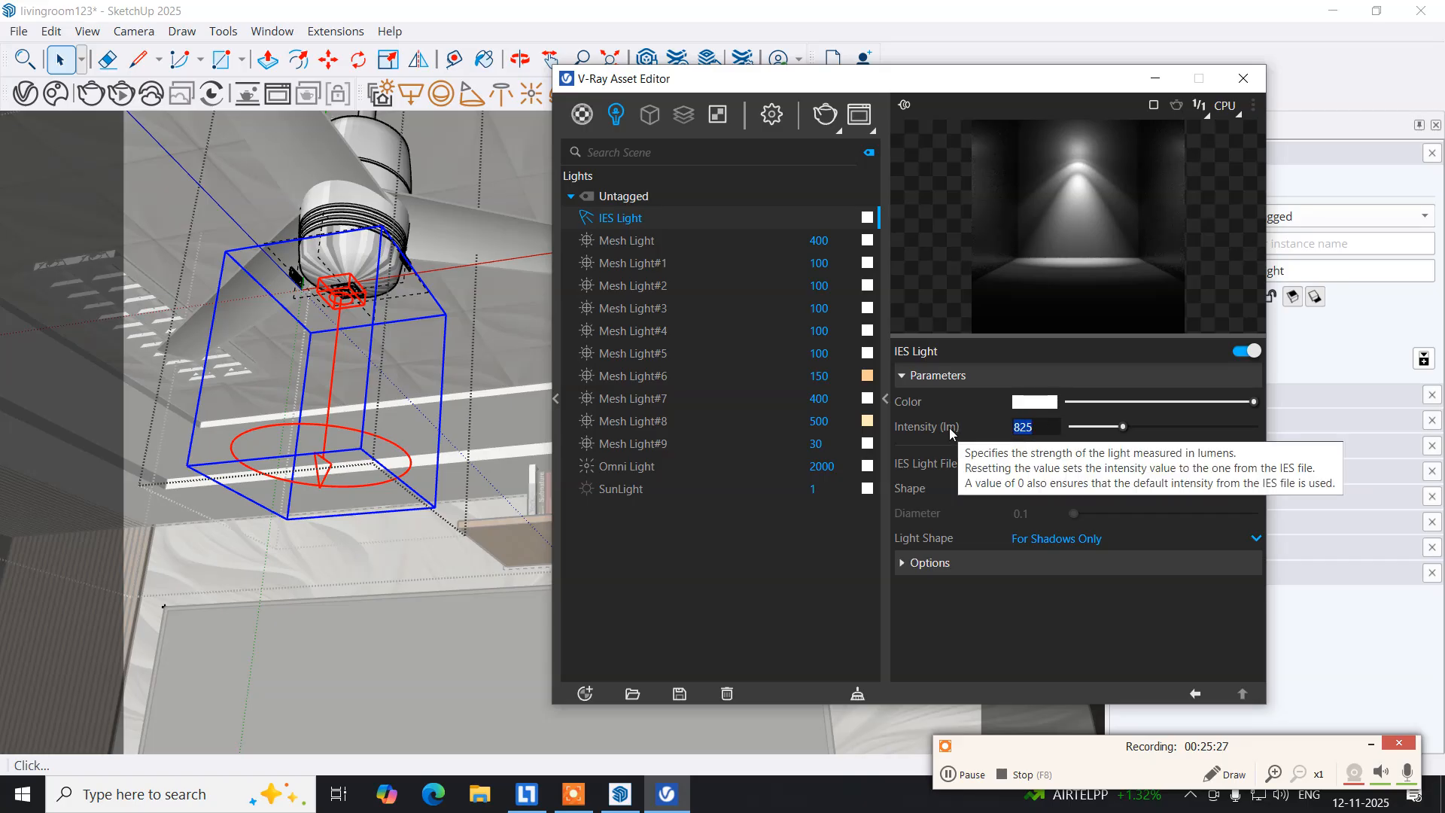
pyautogui.write('5')
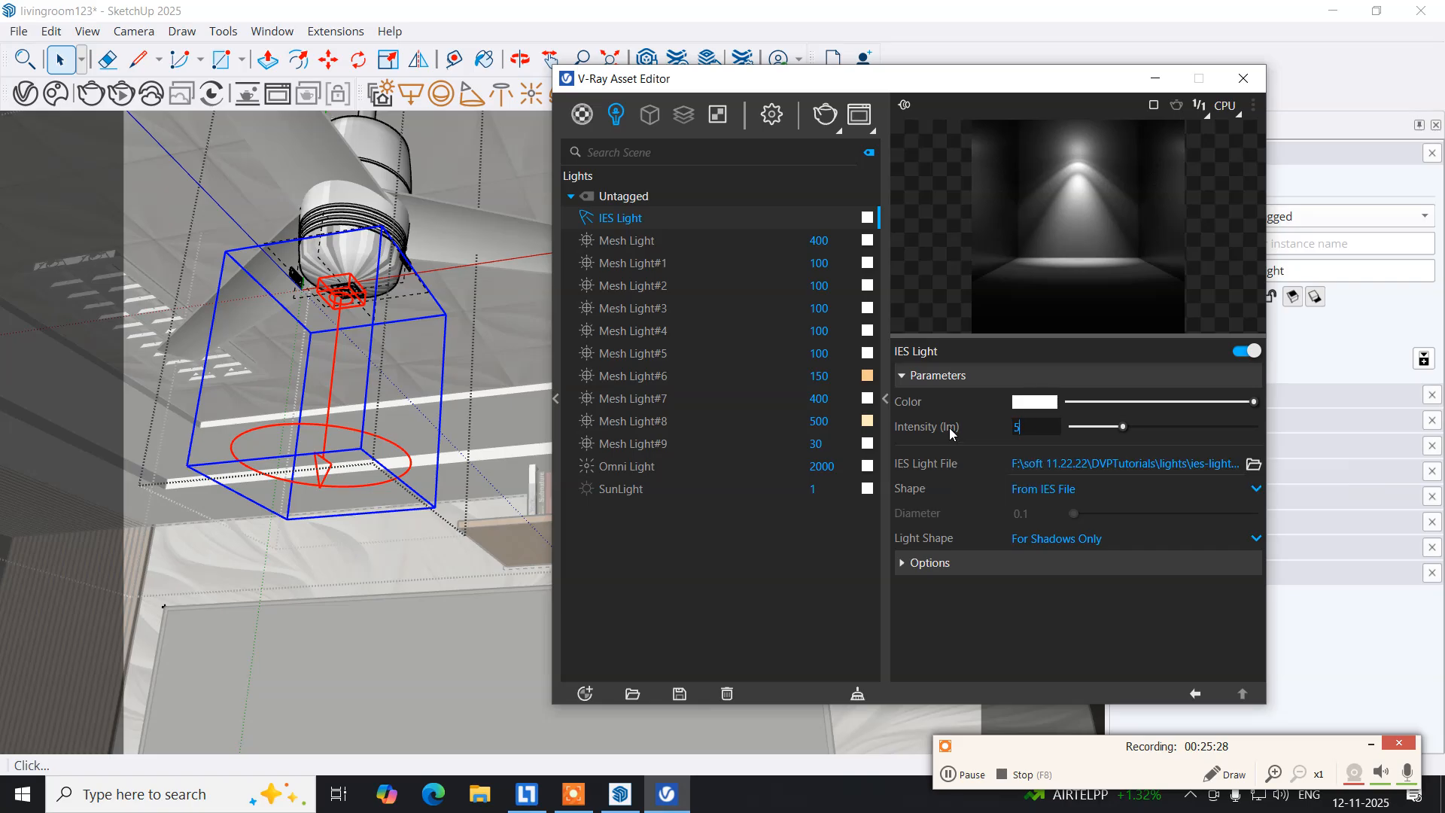
pyautogui.write('000')
pyautogui.press('Return')
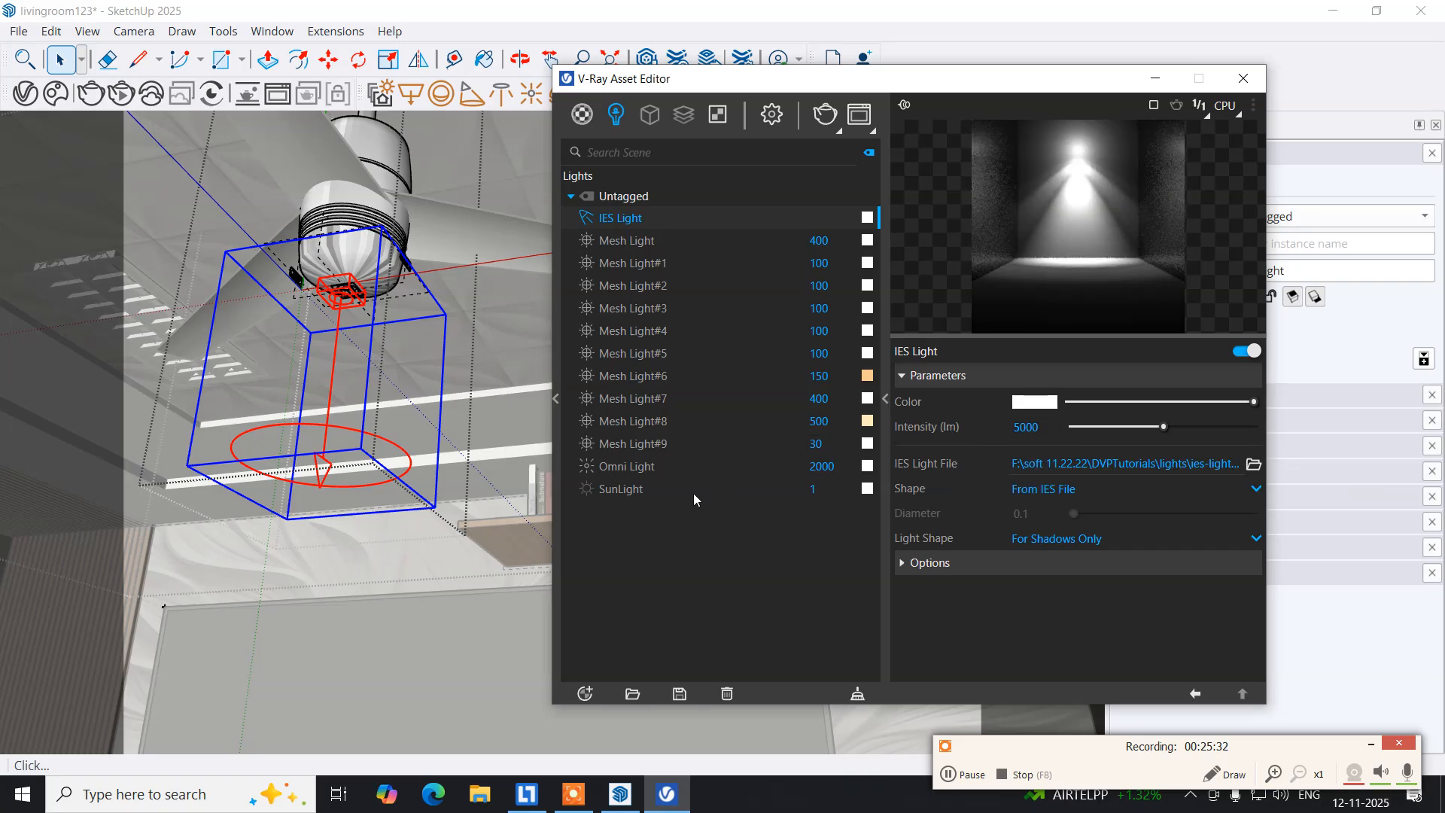
pyautogui.click(1243, 78)
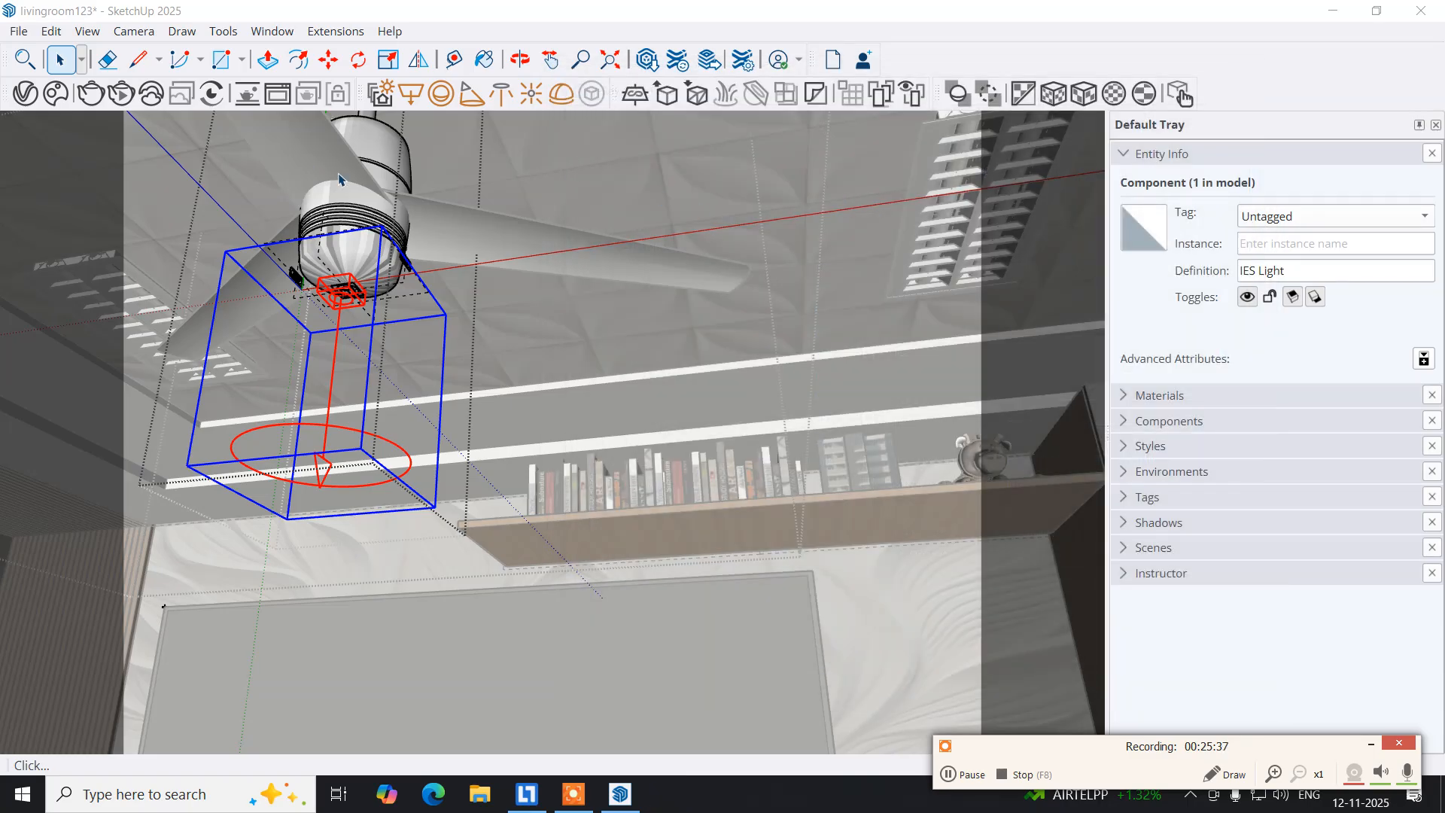
# Close the fan's nested groups and its component to return to editing the whole model.
pyautogui.rightClick(569, 159)
pyautogui.click(588, 173)
pyautogui.rightClick(591, 173)
pyautogui.click(639, 187)
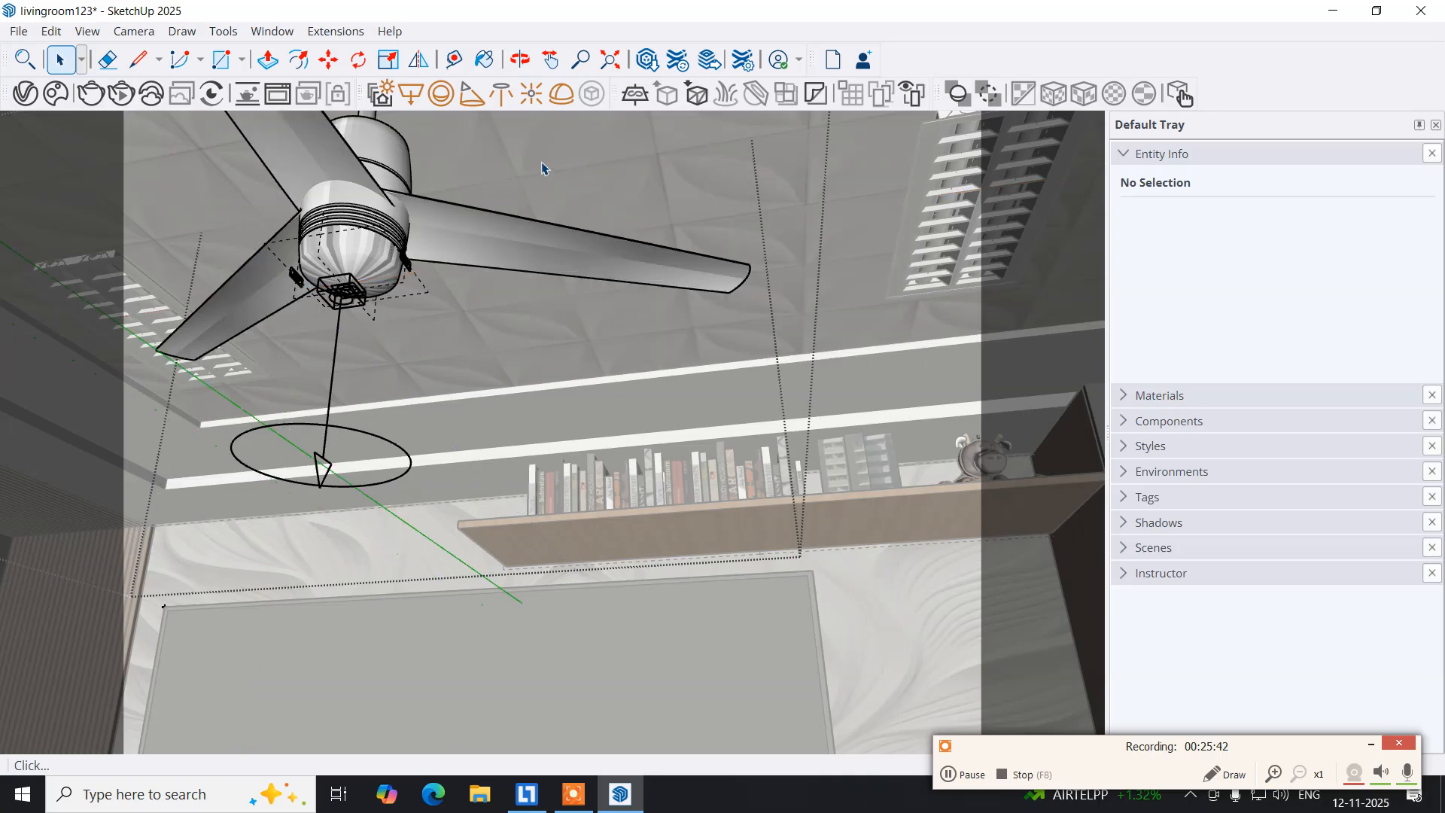
pyautogui.rightClick(541, 167)
pyautogui.click(566, 173)
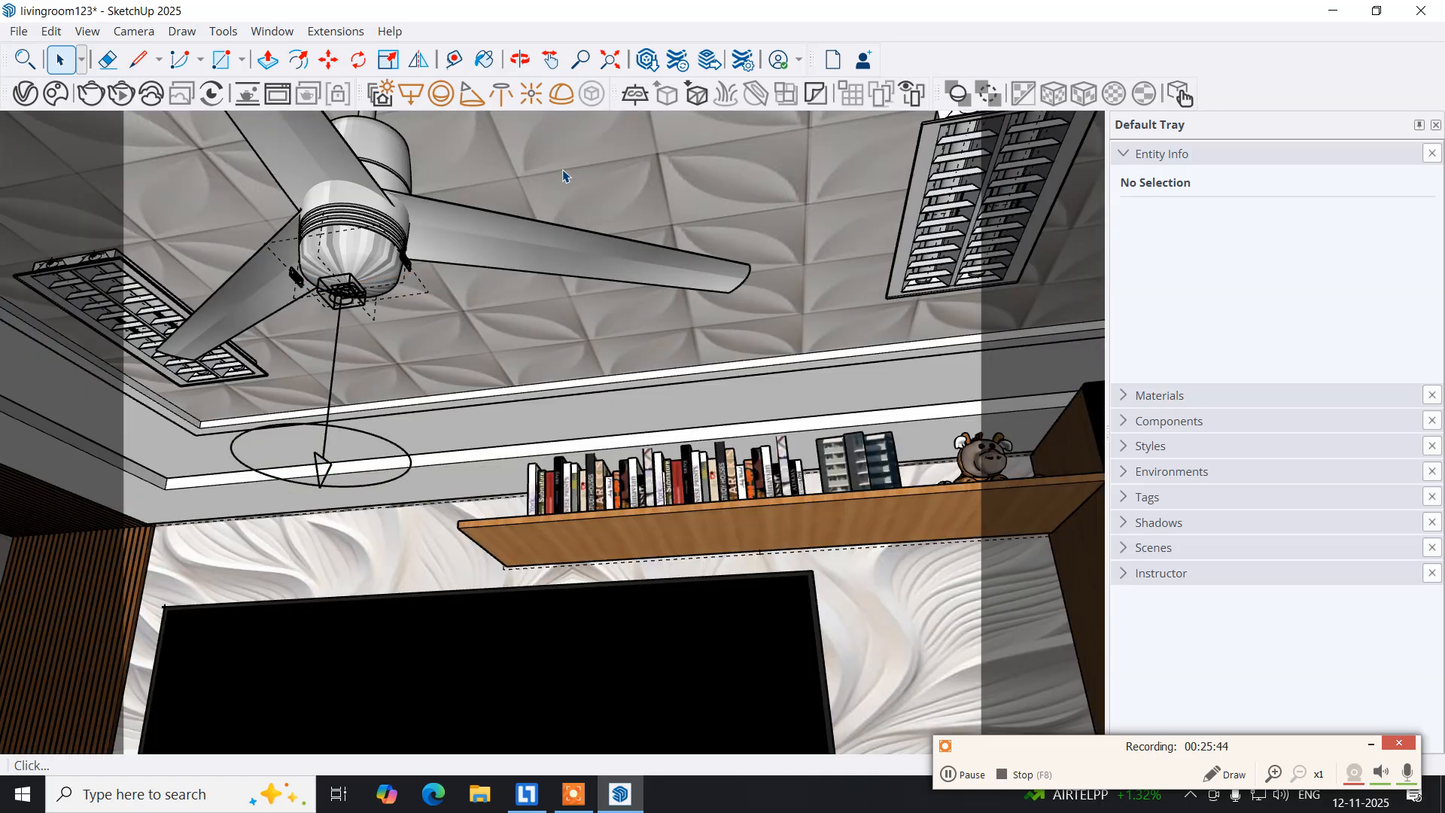
# Group the narrow white strip face in the outer cove of the false ceiling and convert it to a V-Ray mesh light.
pyautogui.scroll(-3, 563, 175)
pyautogui.scroll(-1, 563, 176)
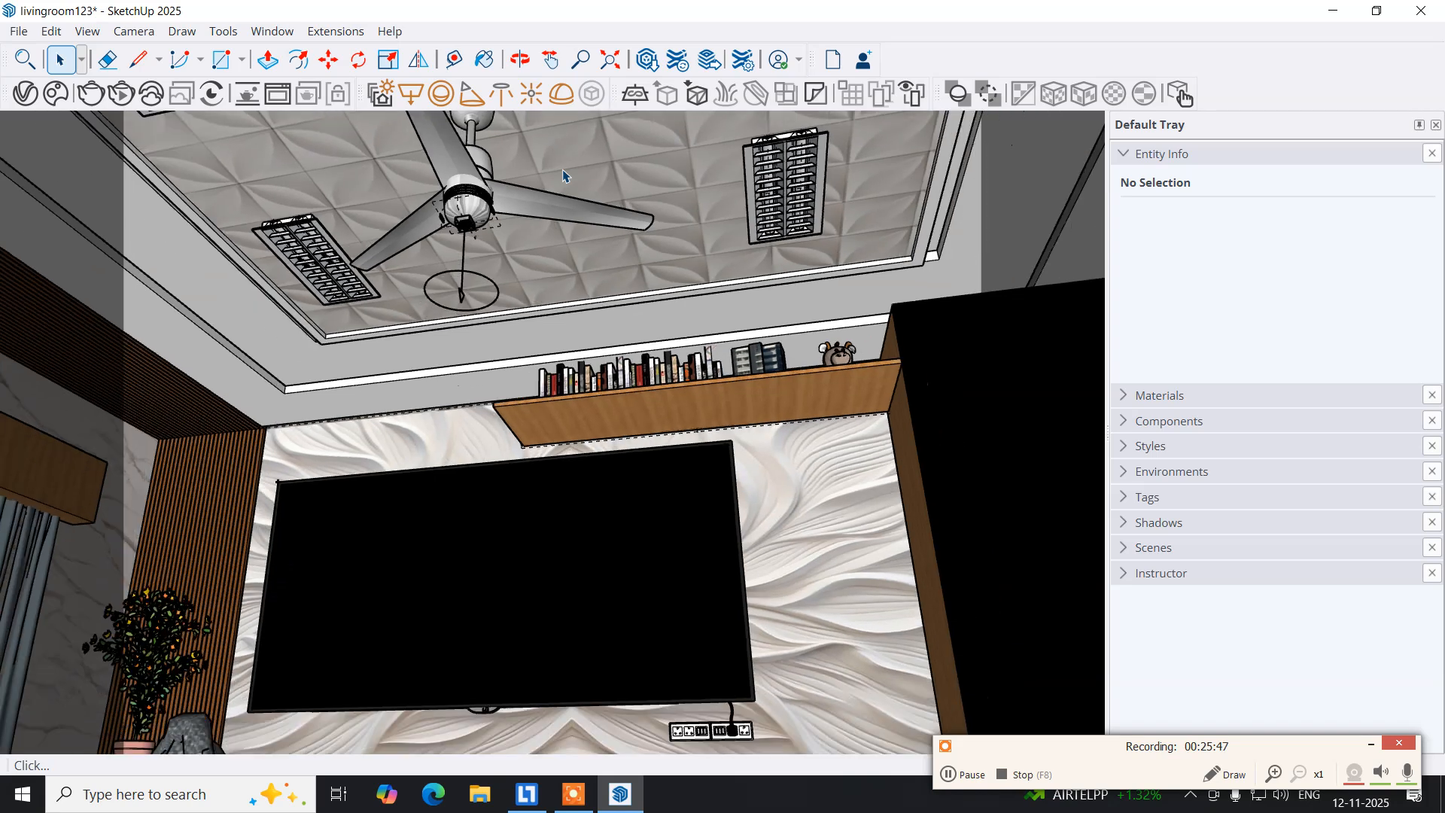
pyautogui.moveTo(491, 284); pyautogui.dragTo(536, 403, button='middle')
pyautogui.scroll(-3, 566, 307)
pyautogui.moveTo(521, 240); pyautogui.dragTo(546, 336, button='middle')
pyautogui.moveTo(442, 320); pyautogui.dragTo(789, 283, button='middle')
pyautogui.moveTo(654, 331); pyautogui.dragTo(425, 258, button='middle')
pyautogui.scroll(2, 514, 216)
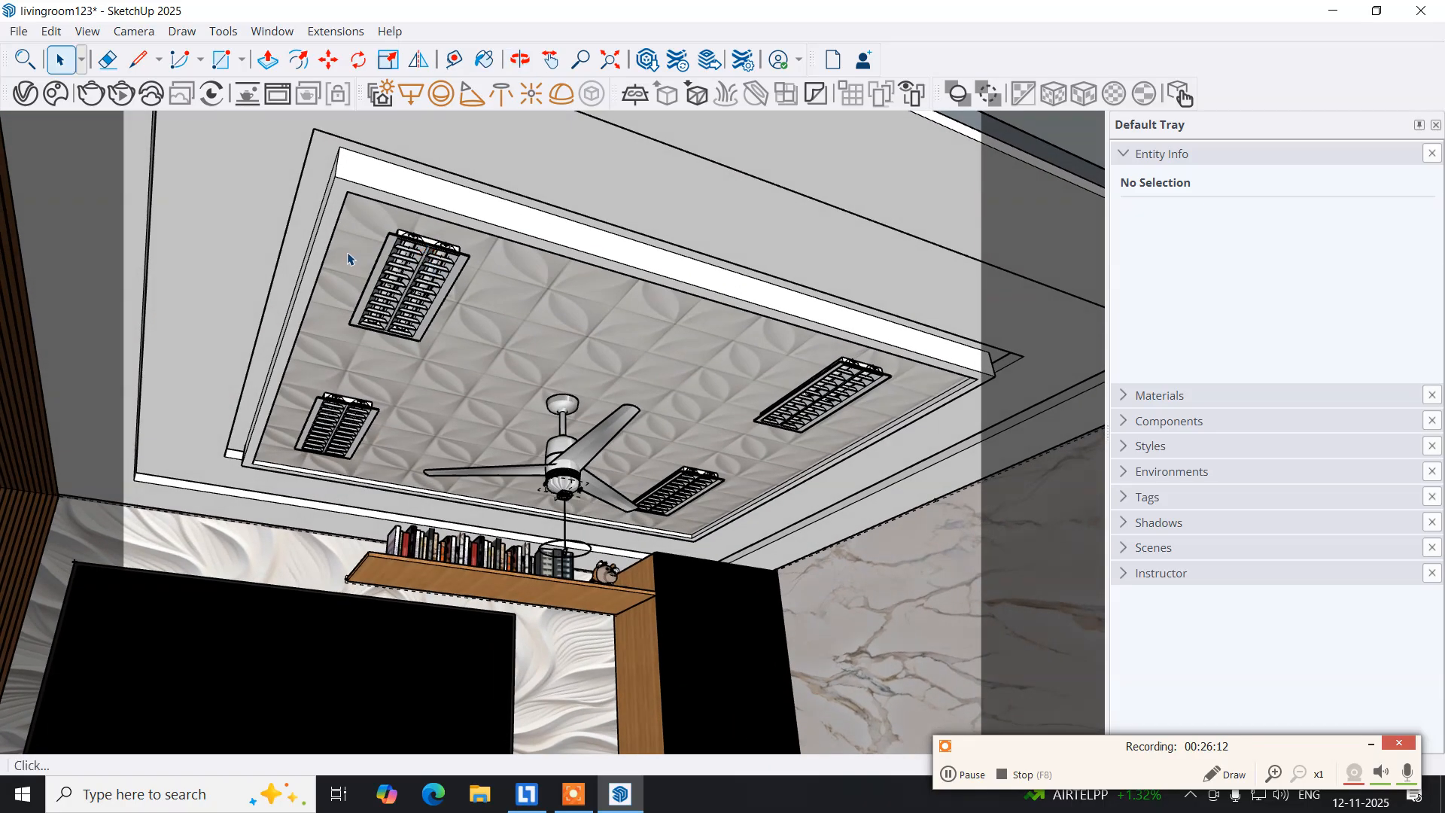
pyautogui.scroll(1, 337, 244)
pyautogui.scroll(1, 337, 245)
pyautogui.moveTo(350, 493); pyautogui.dragTo(354, 392, button='middle')
pyautogui.scroll(2, 268, 443)
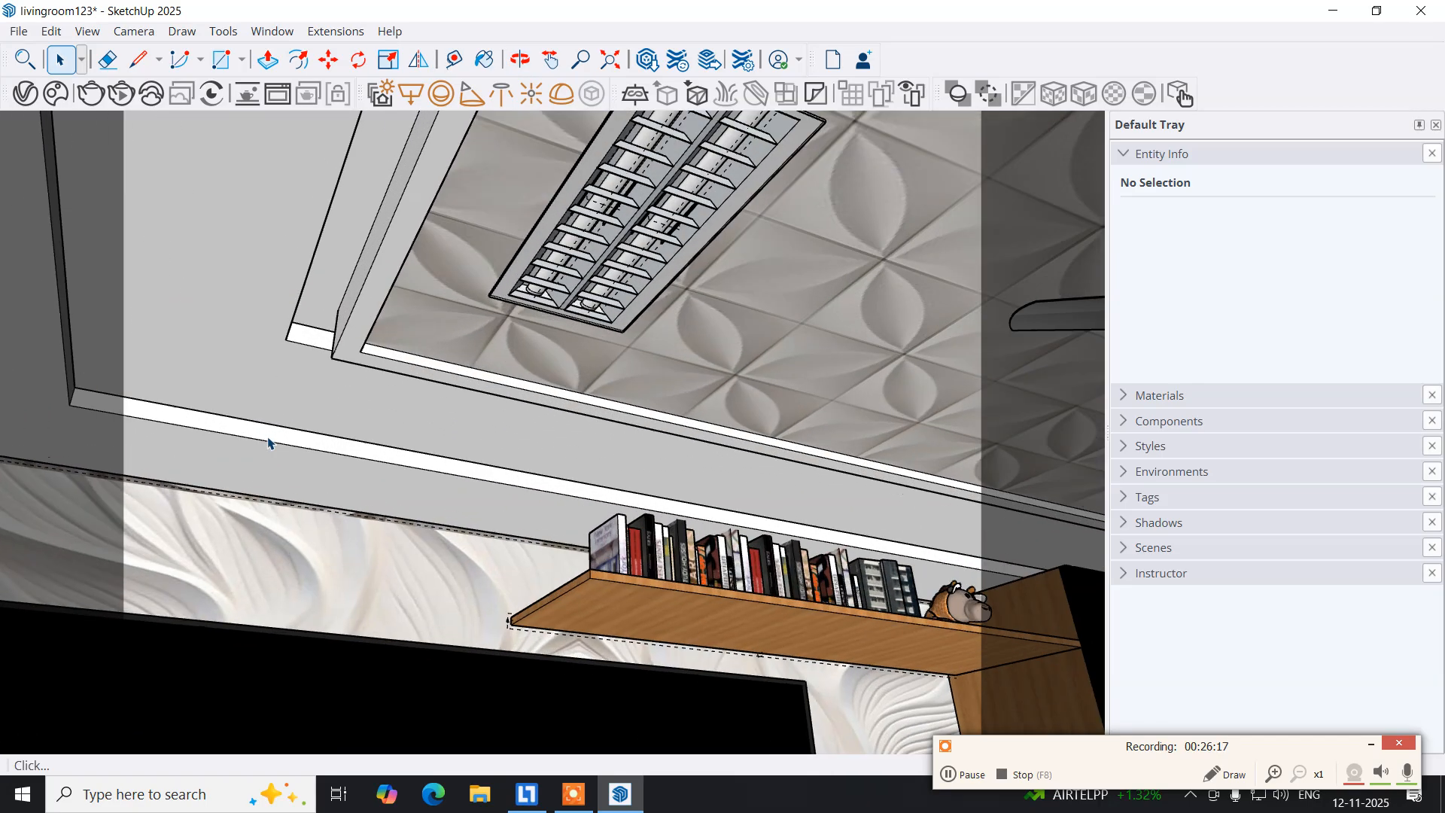
pyautogui.doubleClick(309, 344)
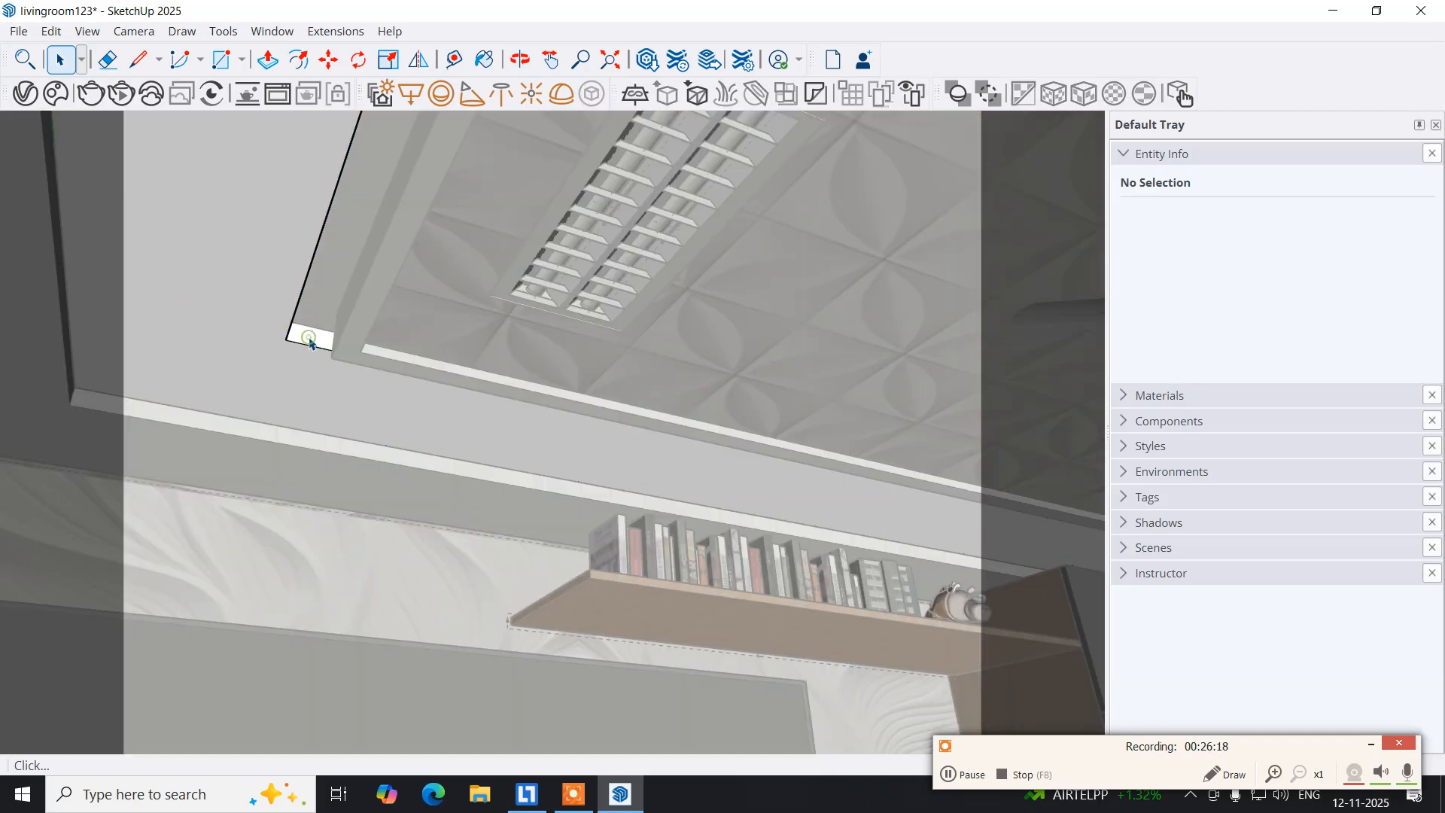
pyautogui.doubleClick(309, 344)
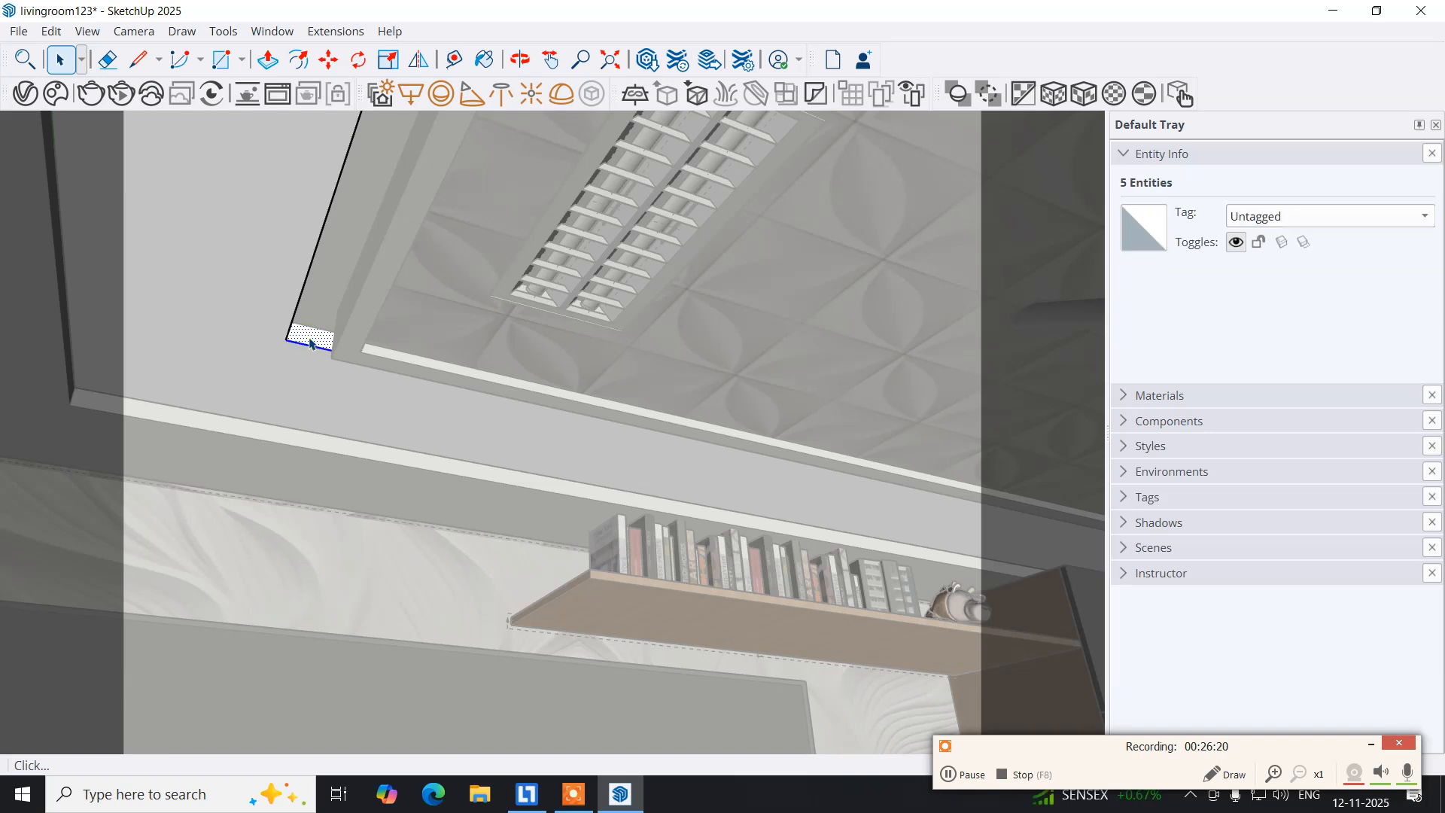
pyautogui.rightClick(309, 343)
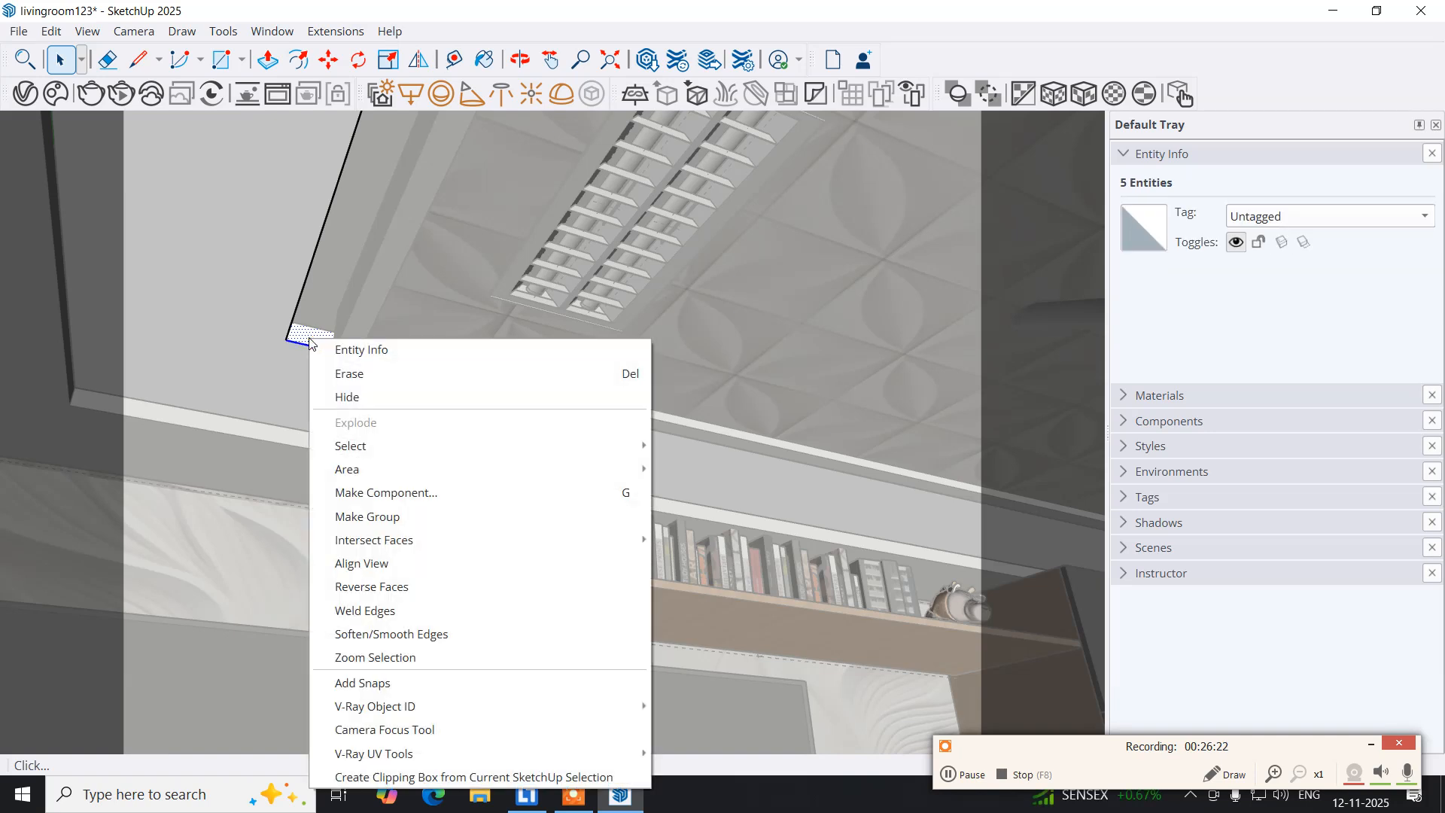
pyautogui.click(385, 518)
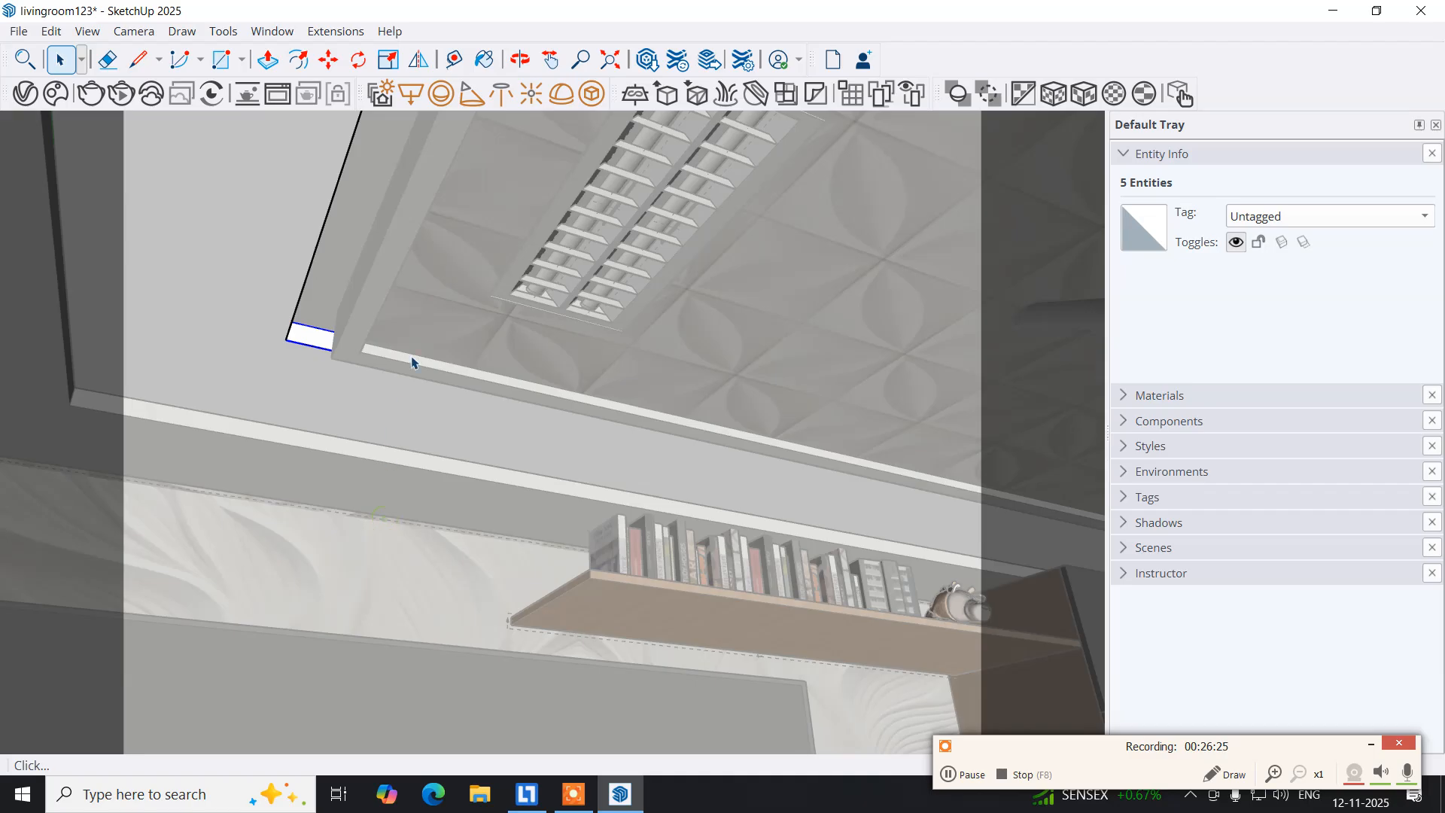
pyautogui.click(575, 98)
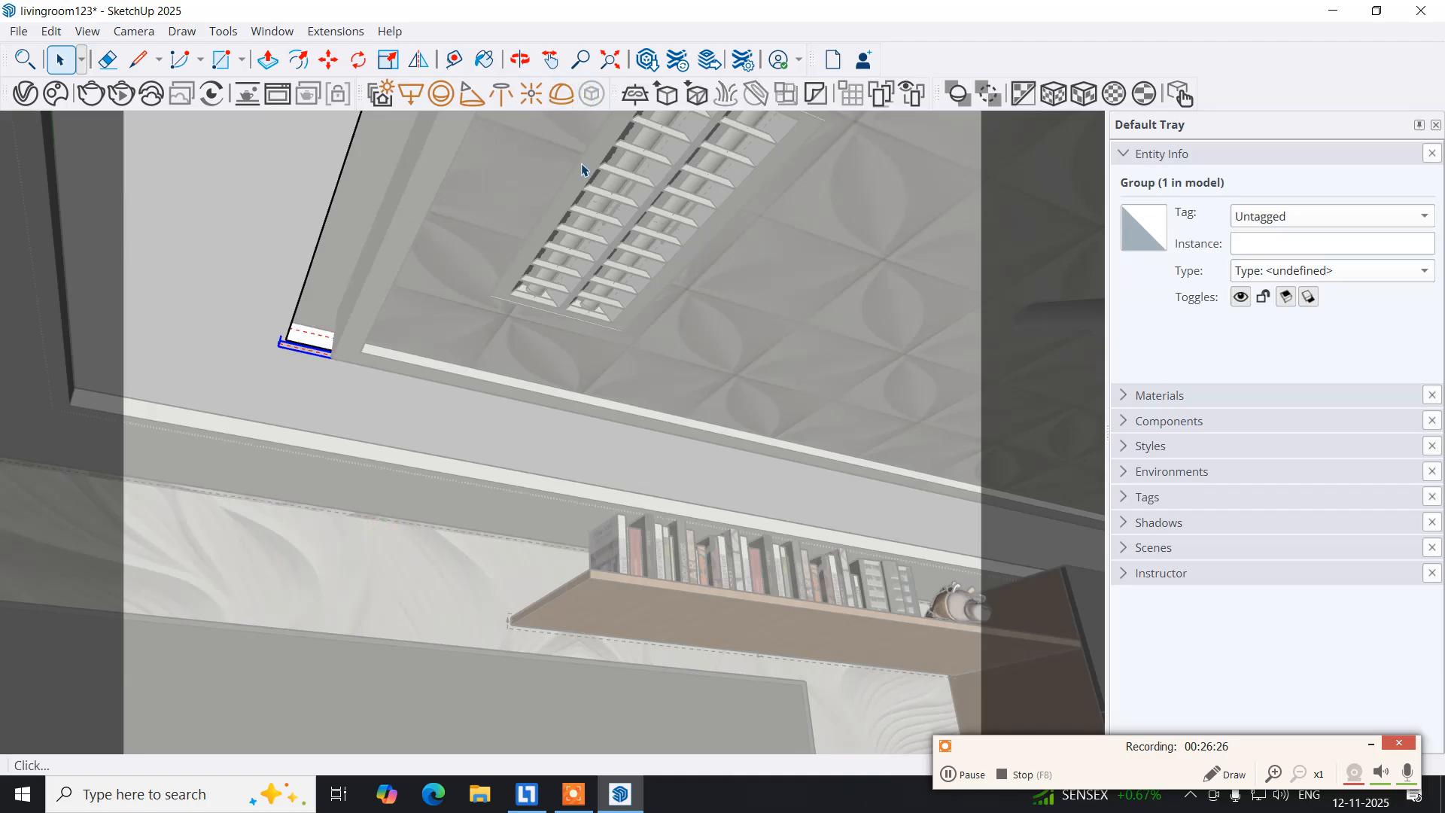
# Group the inner ceiling tier's narrow strip face on the side facing the marble wall and convert it to a V-Ray mesh light.
pyautogui.moveTo(607, 452); pyautogui.dragTo(257, 409, button='middle')
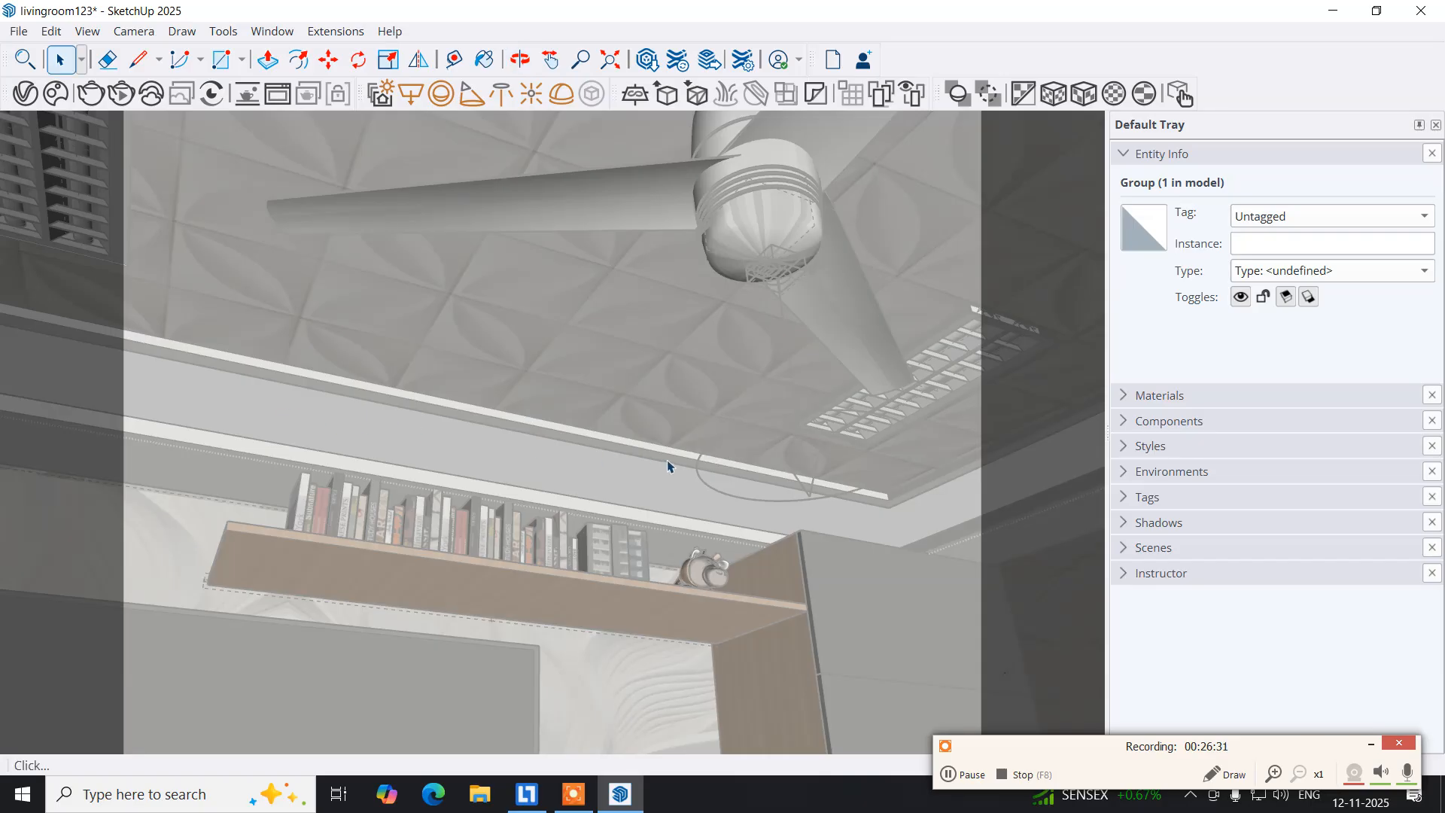
pyautogui.moveTo(674, 467); pyautogui.dragTo(262, 423, button='middle')
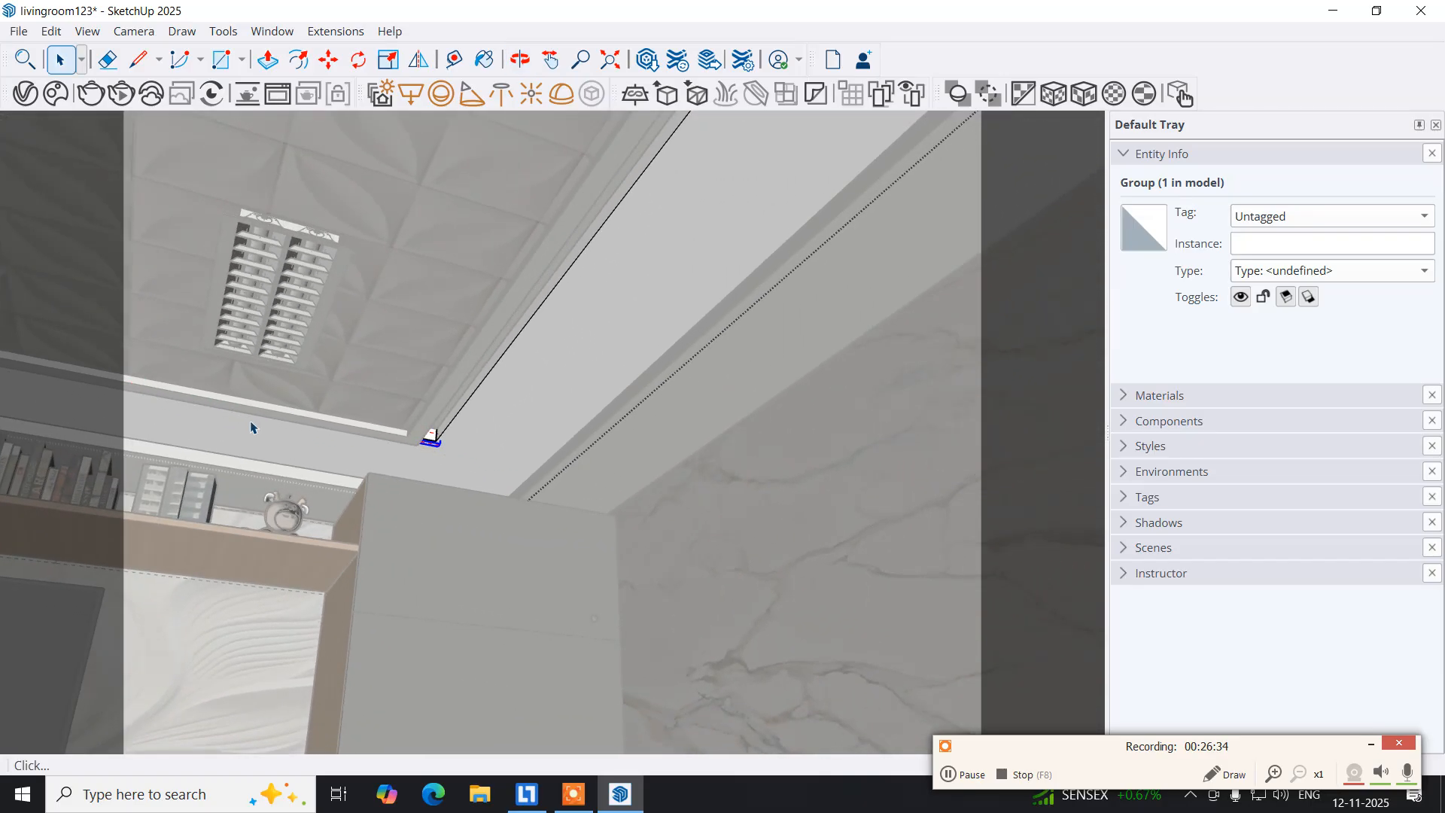
pyautogui.moveTo(433, 440); pyautogui.dragTo(563, 370, button='middle')
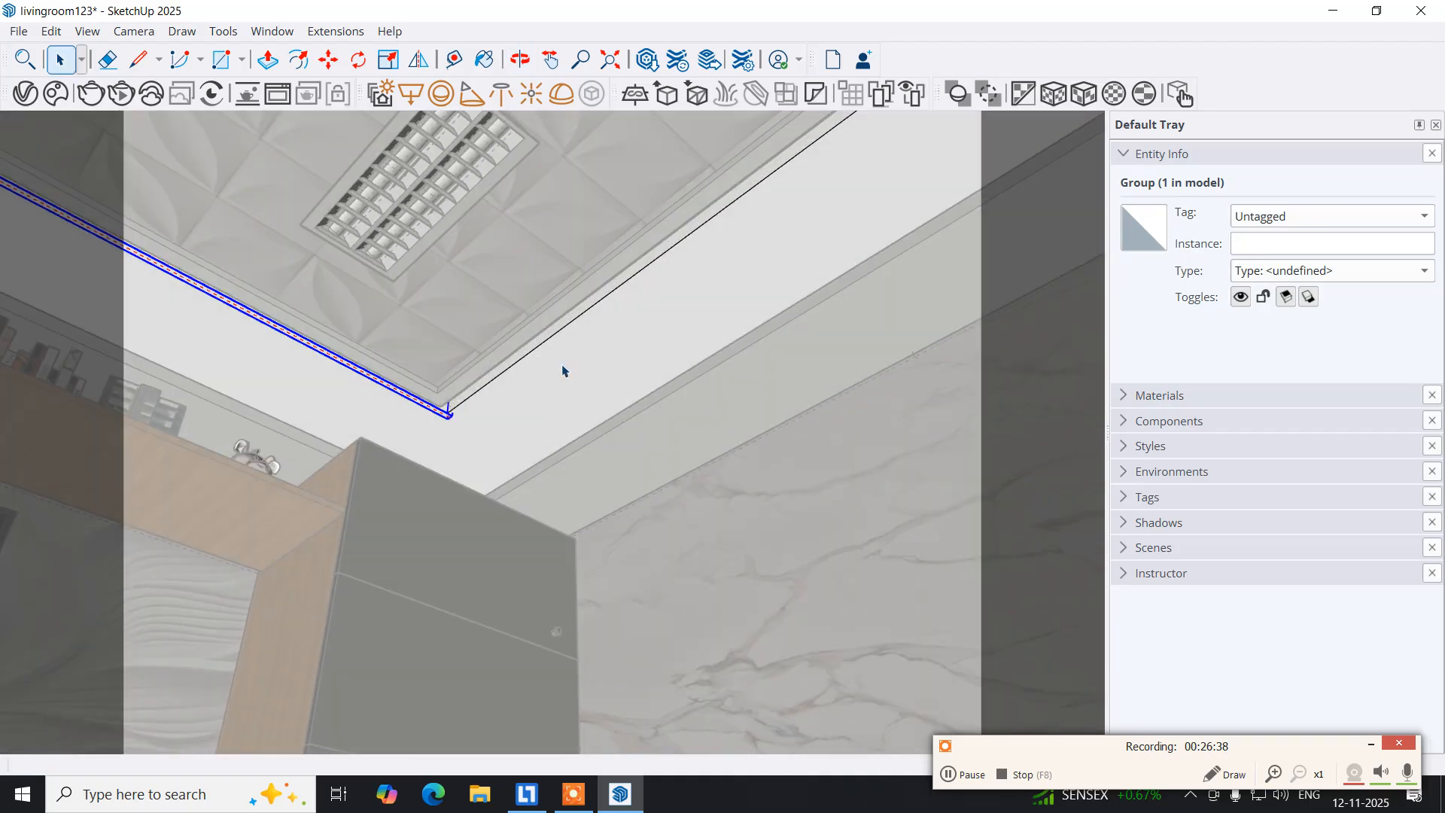
pyautogui.scroll(3, 564, 370)
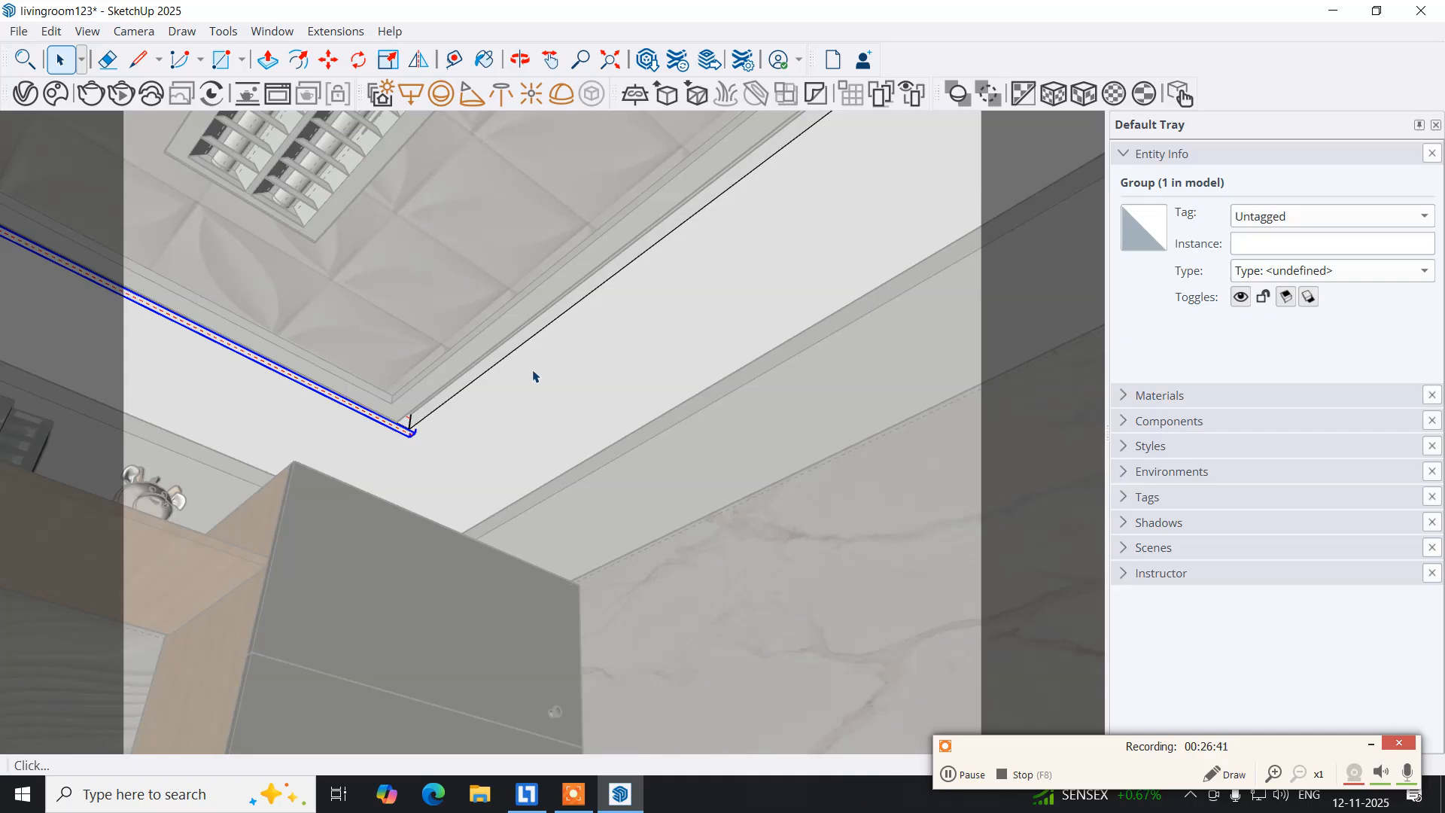
pyautogui.doubleClick(486, 370)
pyautogui.doubleClick(487, 370)
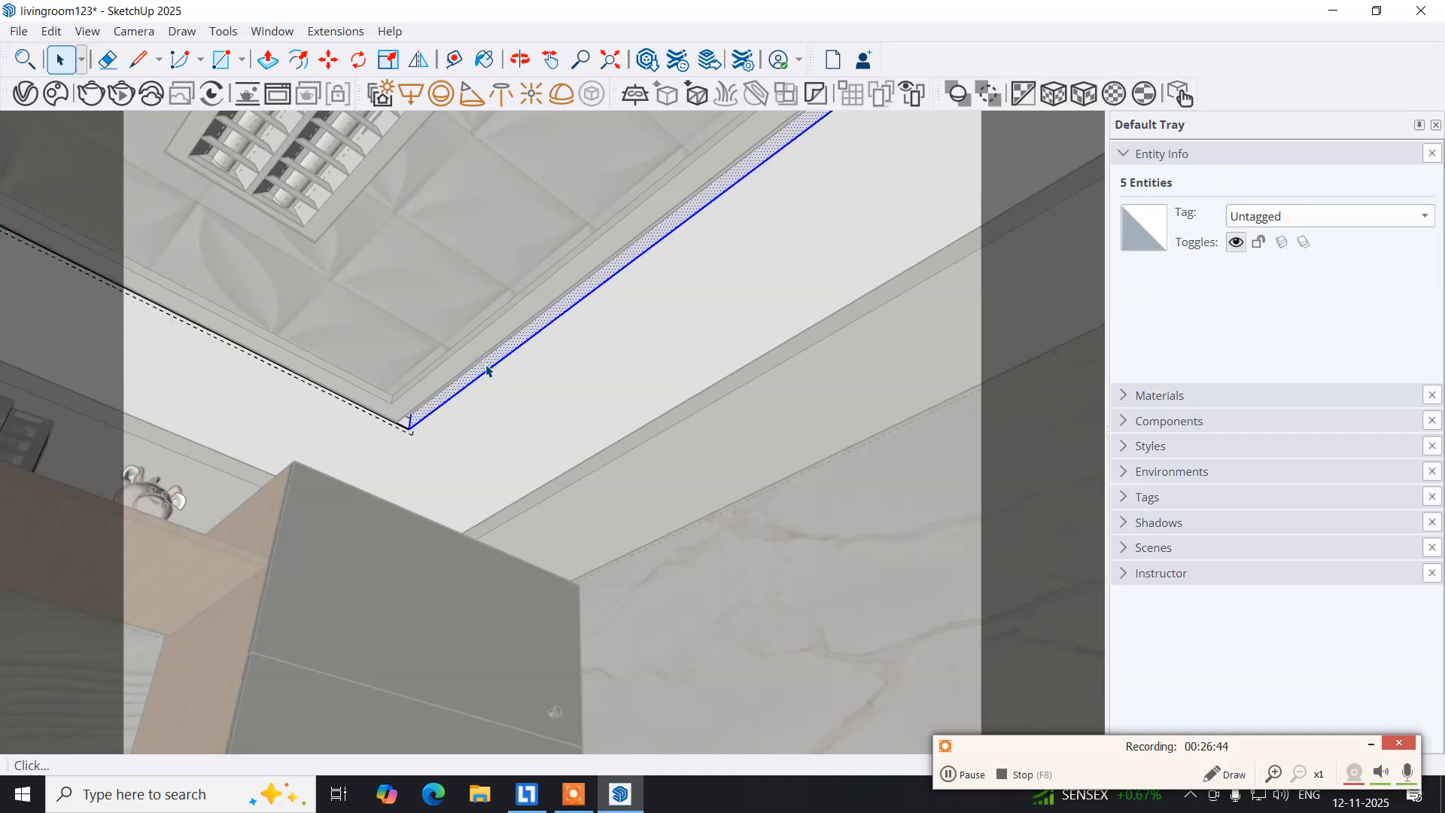
pyautogui.rightClick(484, 369)
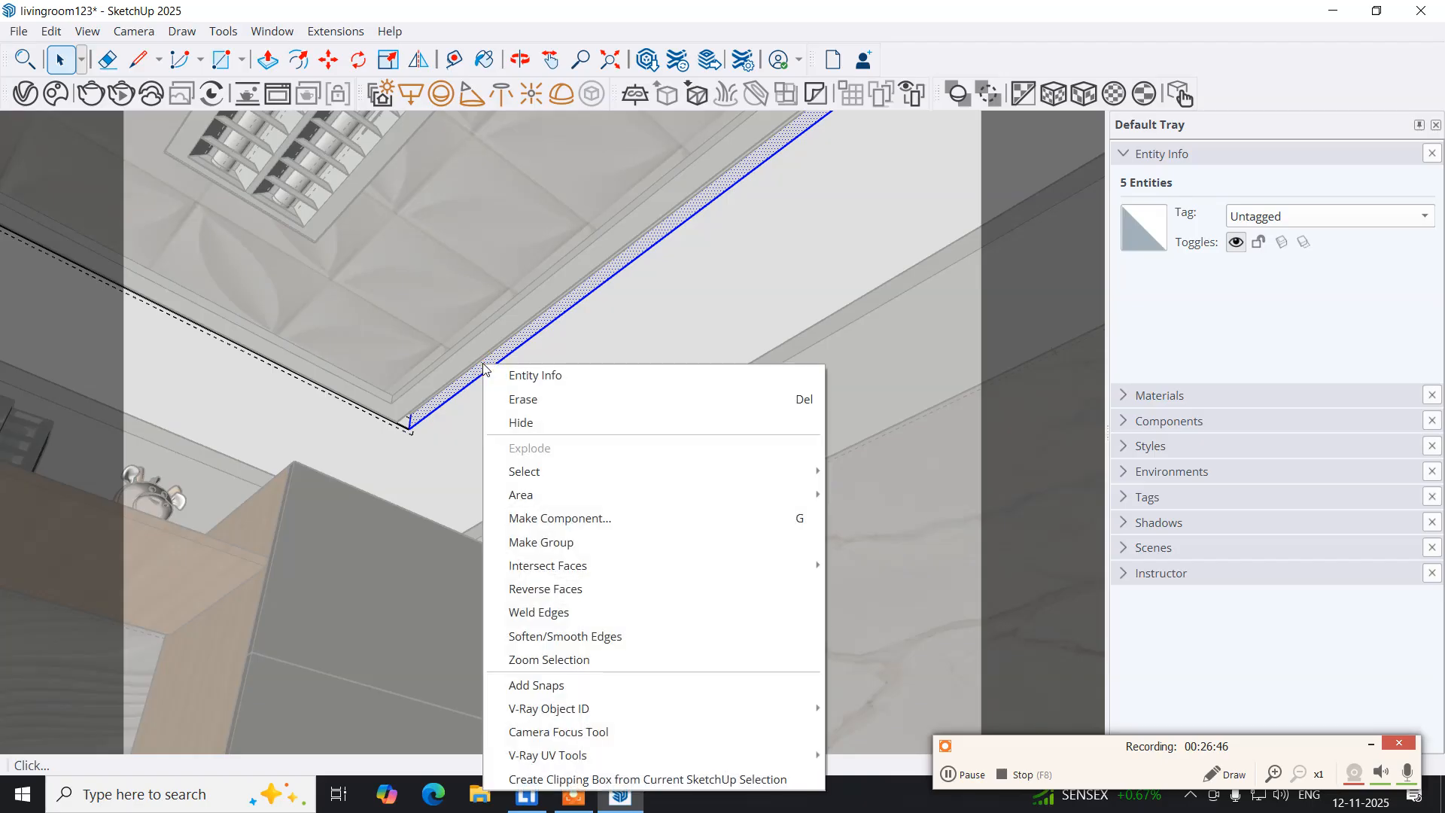
pyautogui.click(530, 541)
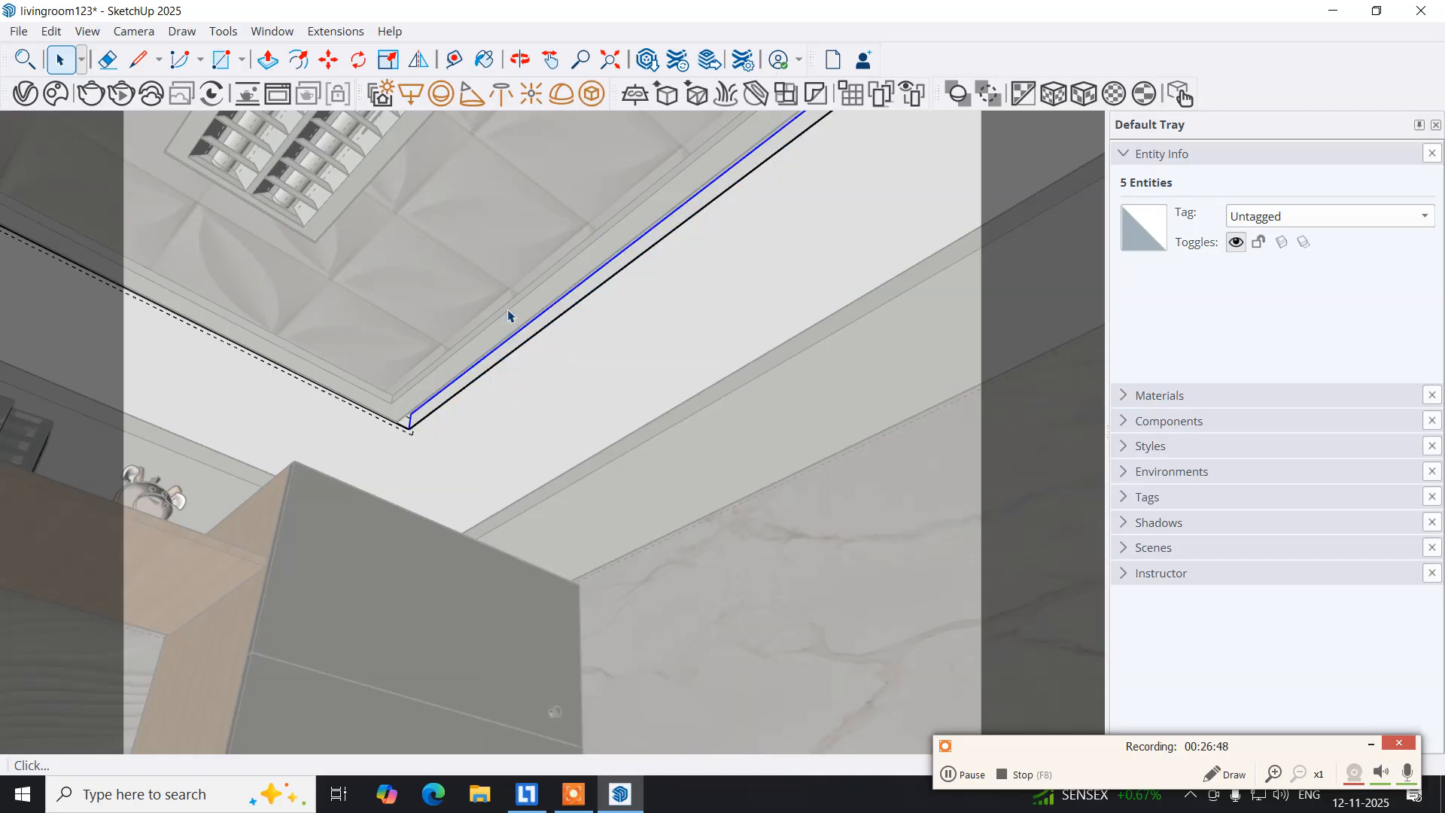
pyautogui.click(593, 104)
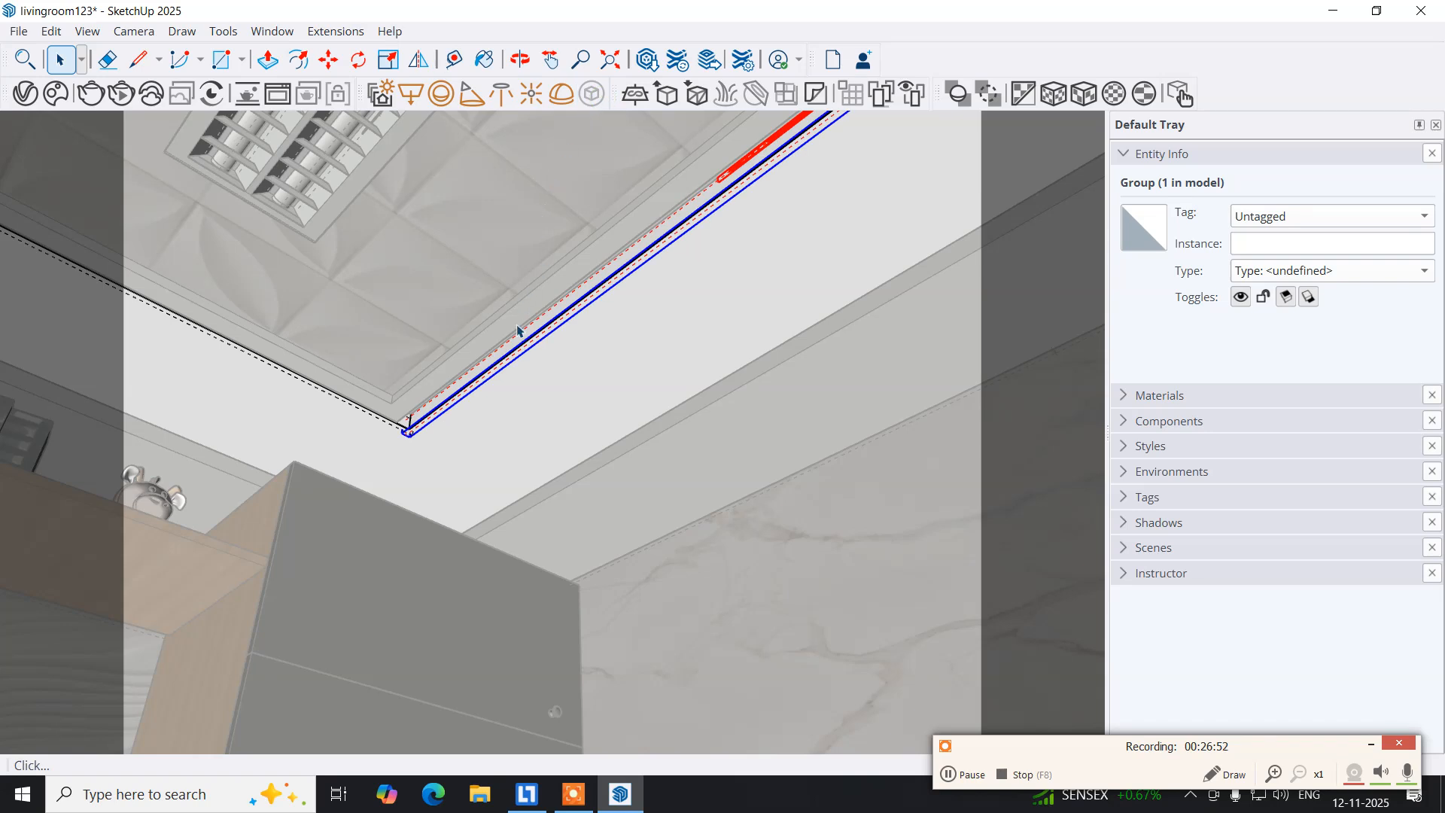
# Group the same tier's narrow strip face on the side facing the plain pale wall and convert it to a V-Ray mesh light.
pyautogui.moveTo(472, 376); pyautogui.dragTo(581, 407, button='middle')
pyautogui.moveTo(728, 404); pyautogui.dragTo(399, 432, button='middle')
pyautogui.moveTo(417, 355); pyautogui.dragTo(552, 339, button='middle')
pyautogui.moveTo(723, 394)
pyautogui.mouseDown(button='middle')
pyautogui.moveTo(400, 403)
pyautogui.moveTo(599, 409)
pyautogui.moveTo(824, 461)
pyautogui.moveTo(645, 455)
pyautogui.moveTo(769, 455)
pyautogui.moveTo(413, 410)
pyautogui.moveTo(661, 406)
pyautogui.moveTo(506, 442)
pyautogui.moveTo(623, 396)
pyautogui.moveTo(630, 345)
pyautogui.moveTo(668, 329)
pyautogui.moveTo(766, 343)
pyautogui.mouseUp(button='middle')
pyautogui.doubleClick(528, 305)
pyautogui.click(532, 312)
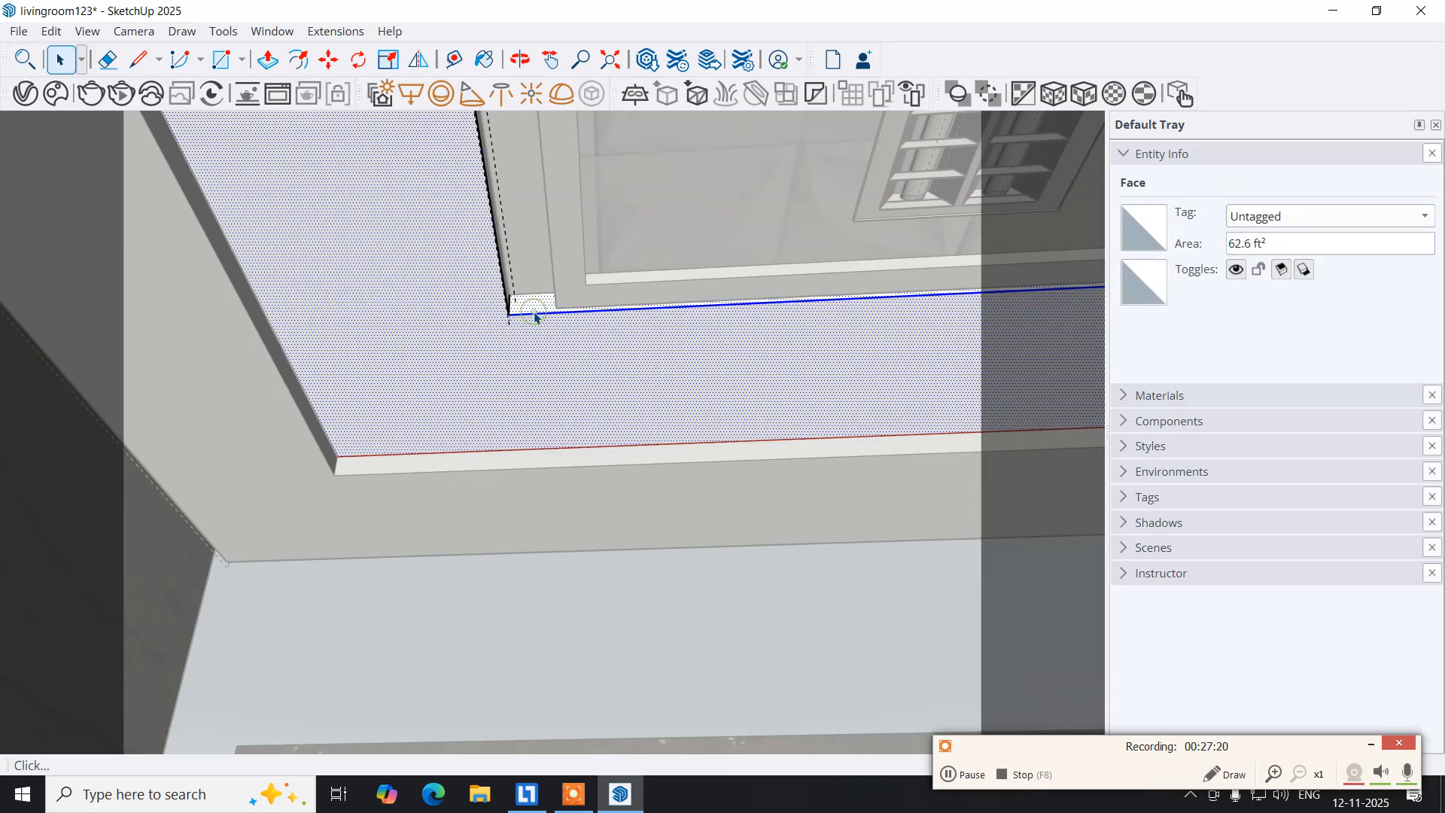
pyautogui.click(517, 346)
pyautogui.click(530, 303)
pyautogui.doubleClick(531, 307)
pyautogui.rightClick(530, 306)
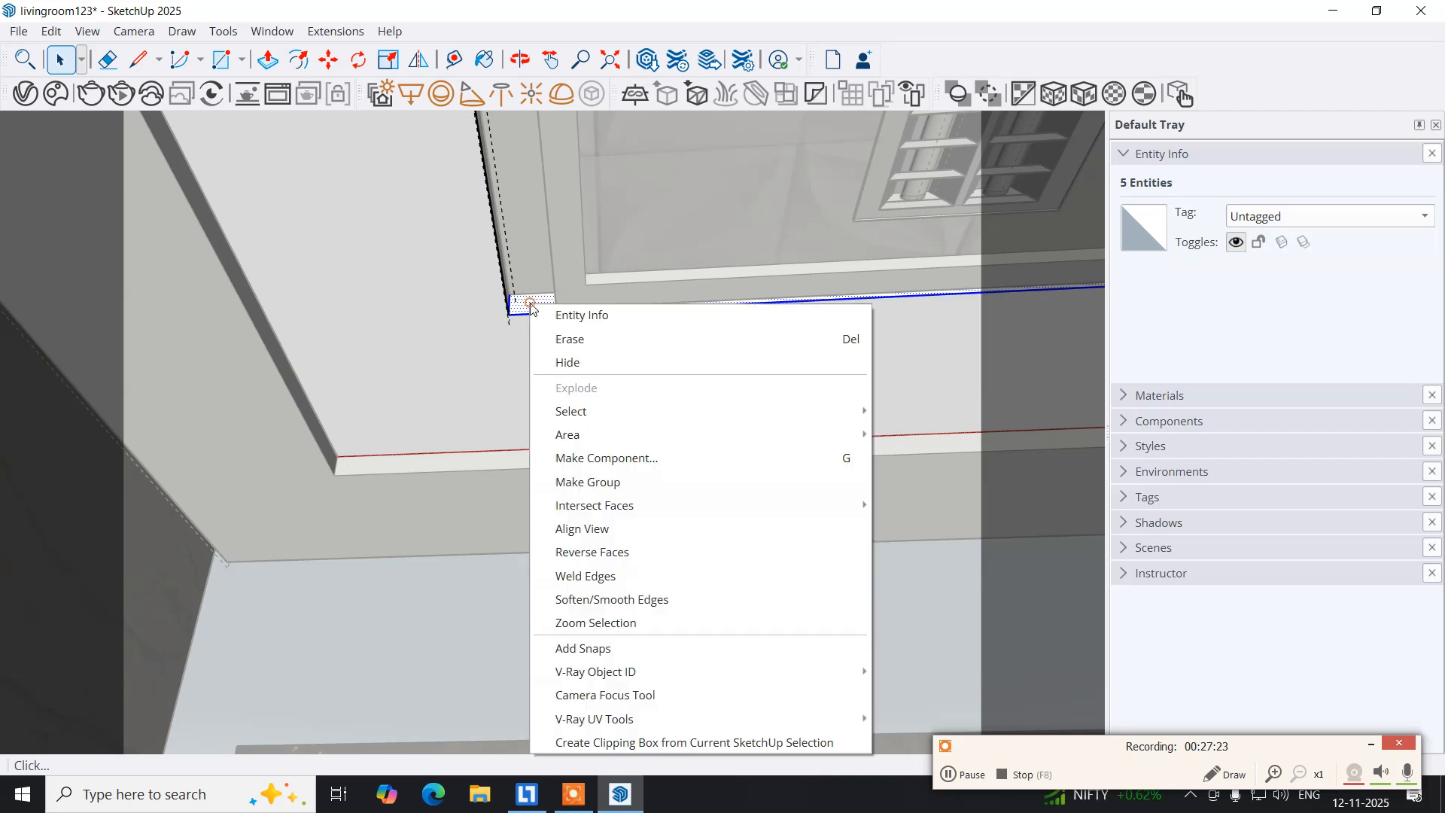
pyautogui.click(589, 482)
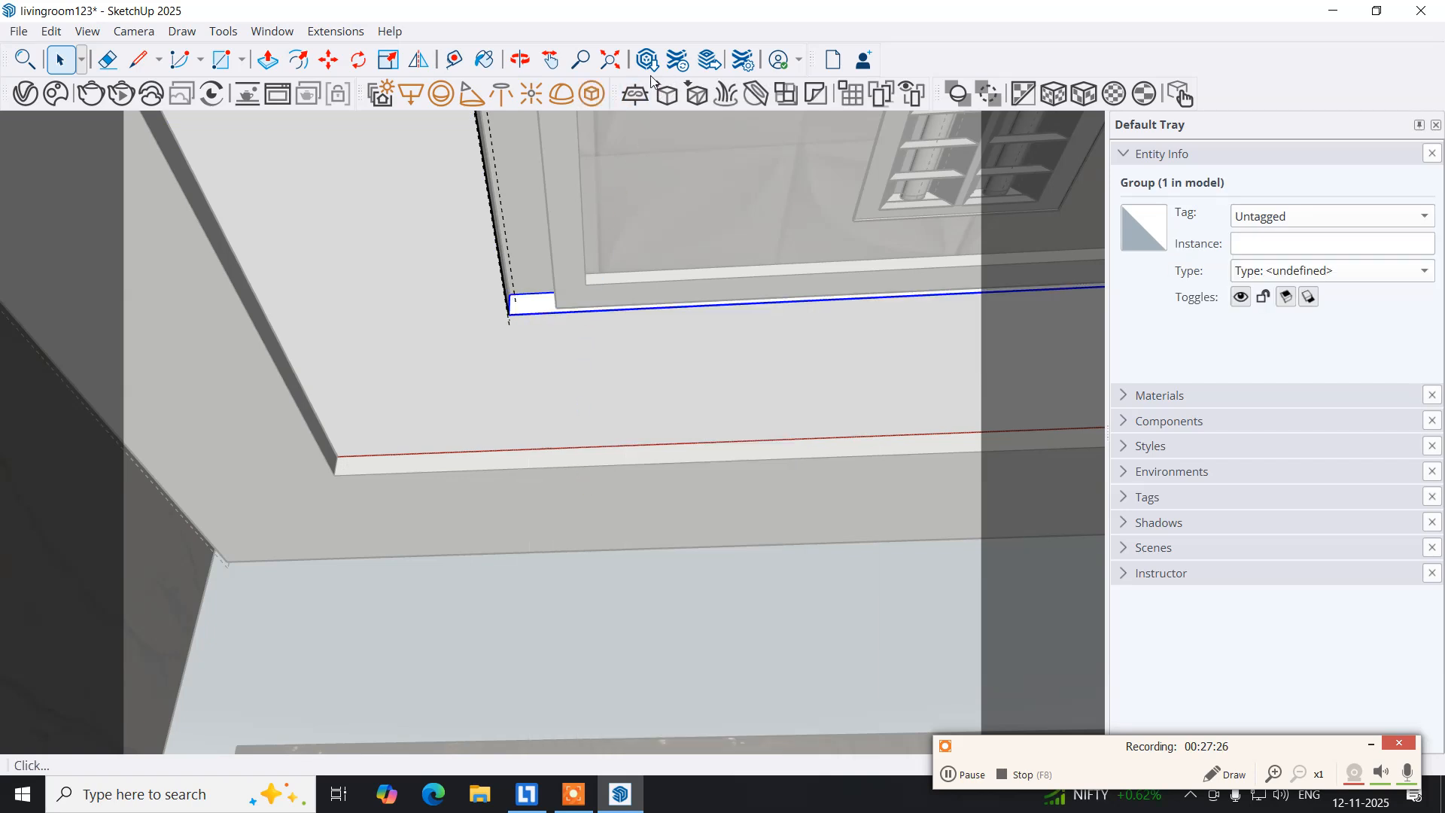
pyautogui.click(592, 95)
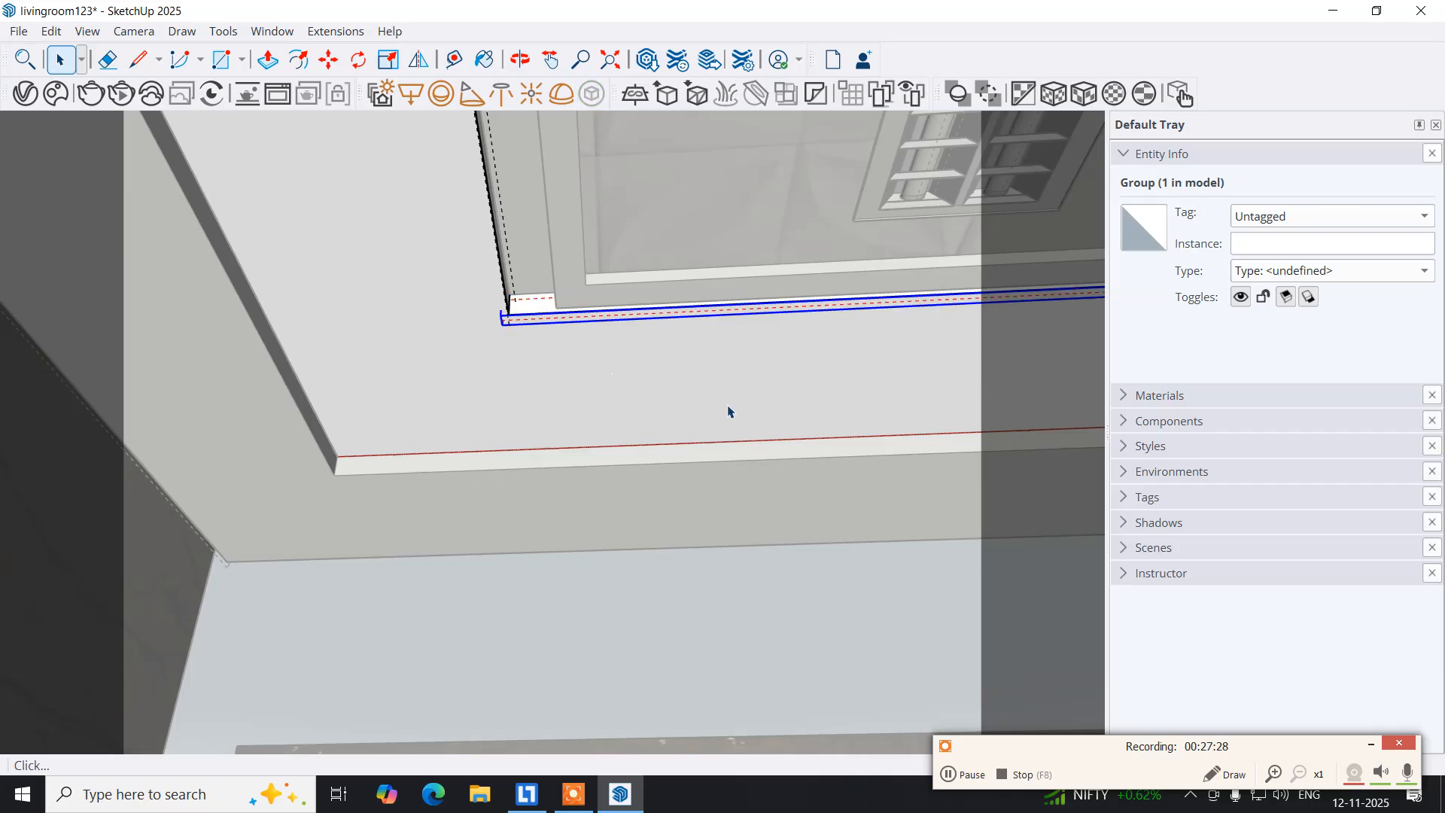
# Group the tier's remaining strip face, on the side facing the wooden slat panelling, and convert it to a V-Ray mesh light.
pyautogui.moveTo(741, 408); pyautogui.dragTo(258, 423, button='middle')
pyautogui.moveTo(613, 484); pyautogui.dragTo(761, 500, button='middle')
pyautogui.moveTo(864, 580); pyautogui.dragTo(840, 494, button='middle')
pyautogui.moveTo(431, 573); pyautogui.dragTo(508, 572, button='middle')
pyautogui.doubleClick(525, 496)
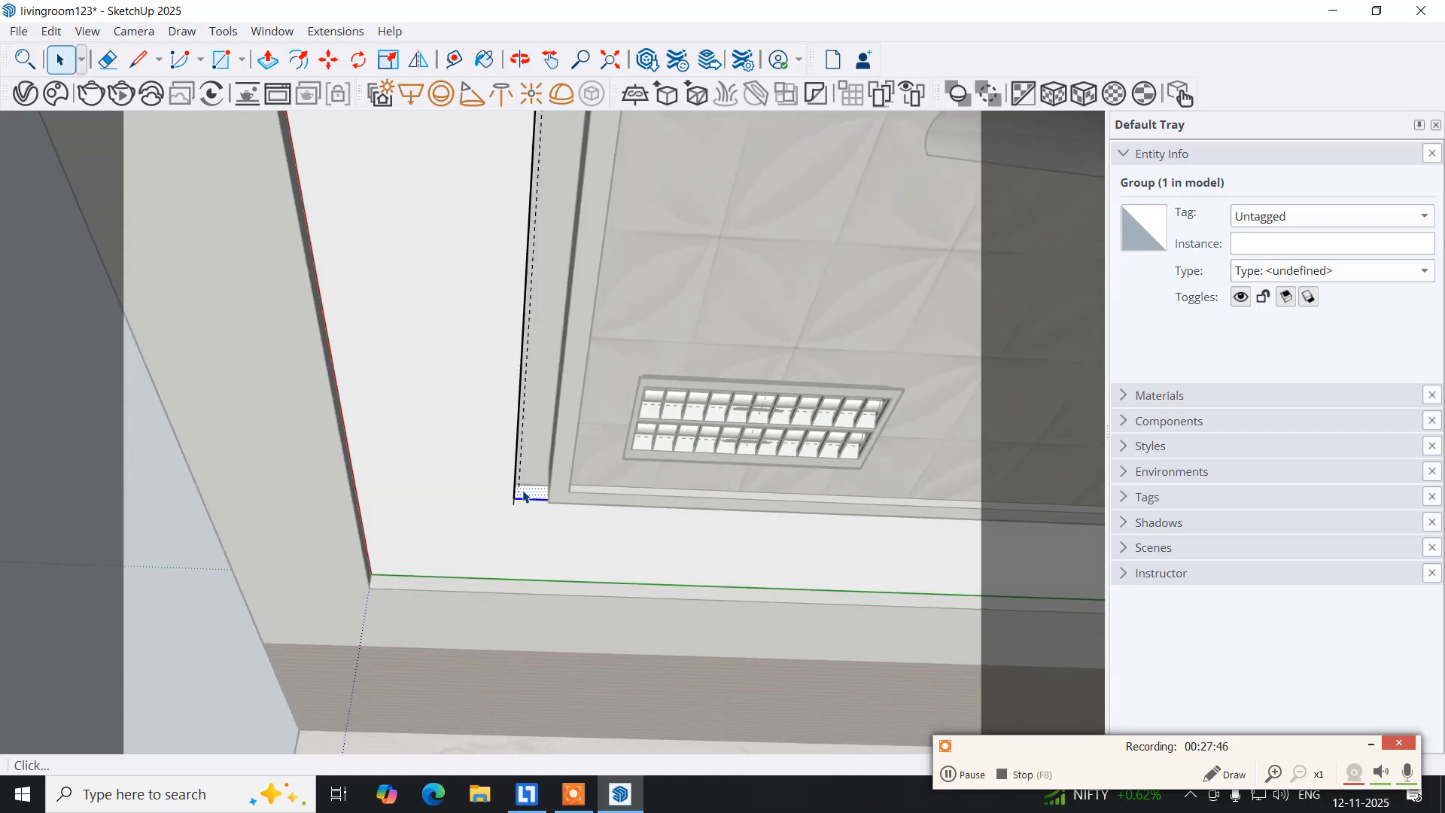
pyautogui.doubleClick(524, 496)
pyautogui.rightClick(525, 496)
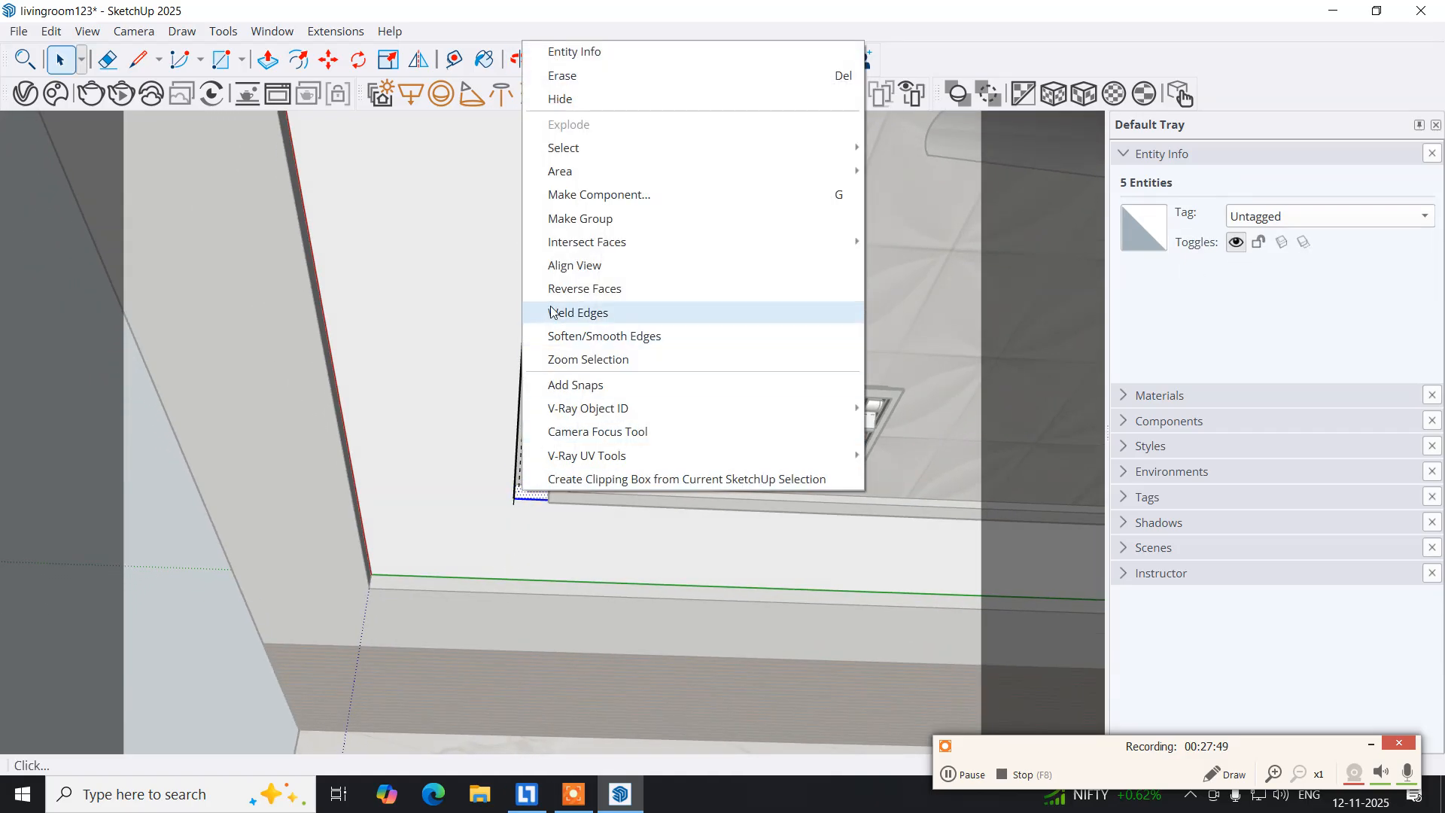
pyautogui.click(572, 218)
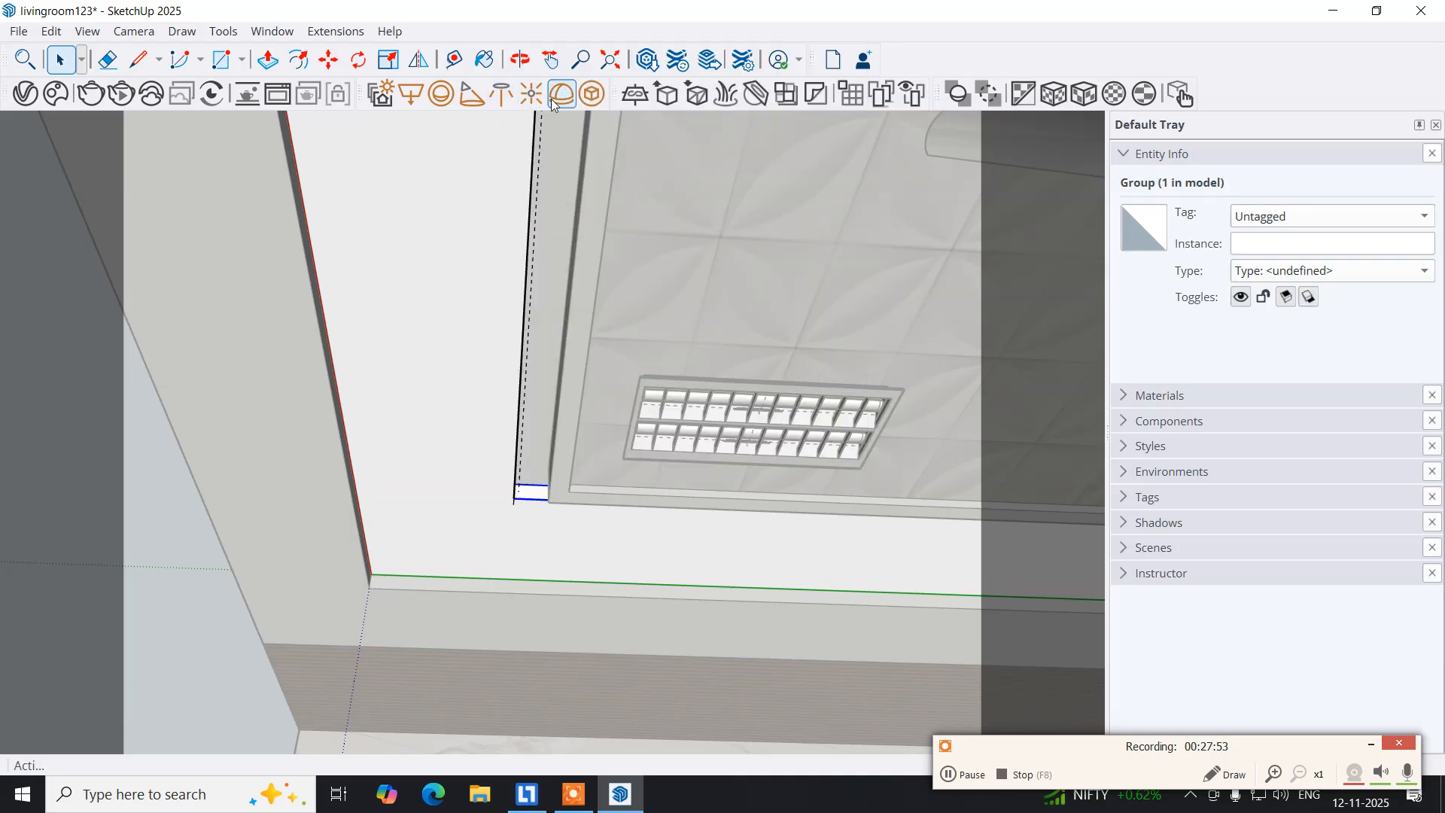
pyautogui.click(592, 94)
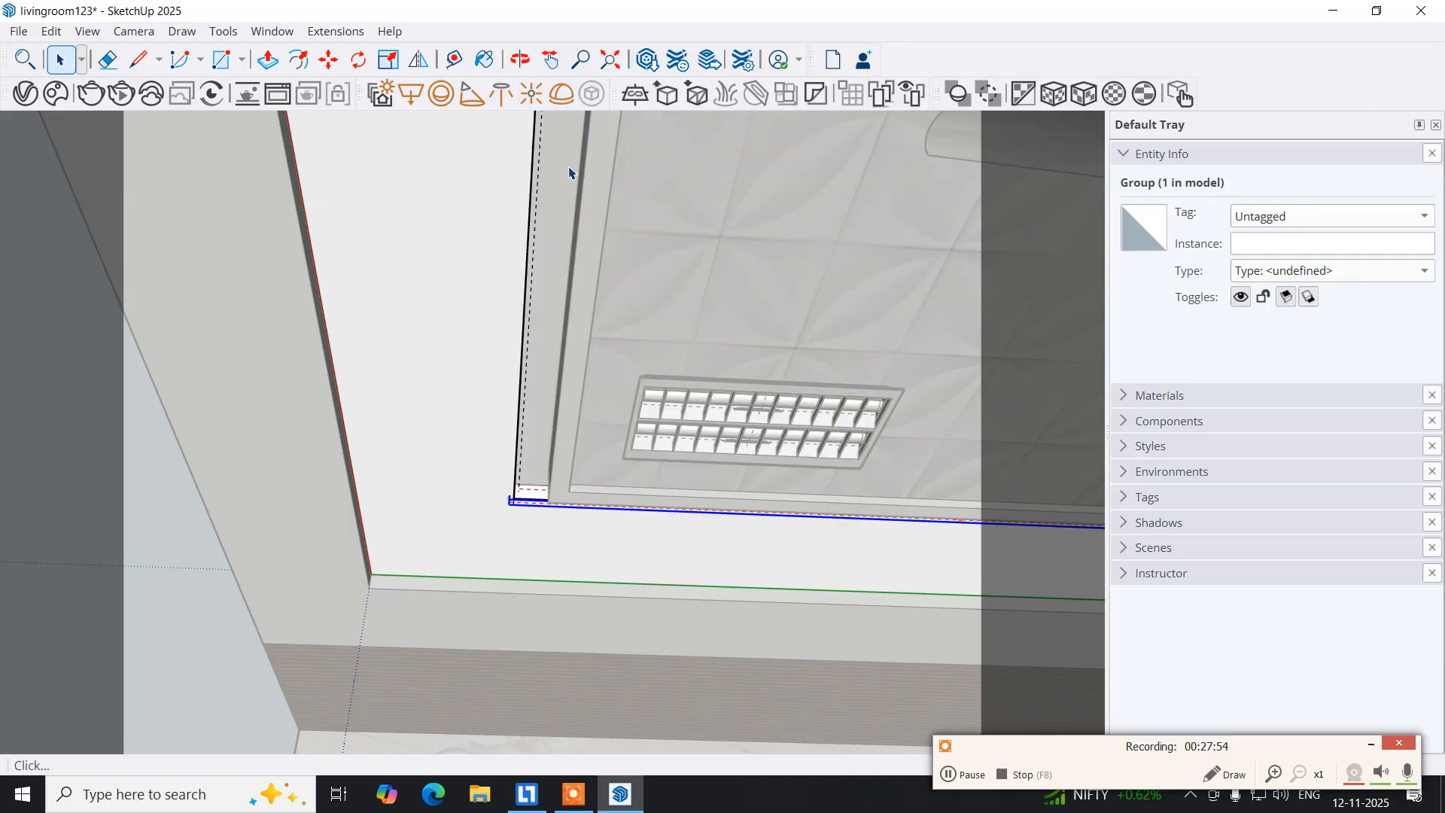
# Close the inner ceiling tier's group to return to editing the whole model.
pyautogui.moveTo(406, 442); pyautogui.dragTo(474, 456, button='middle')
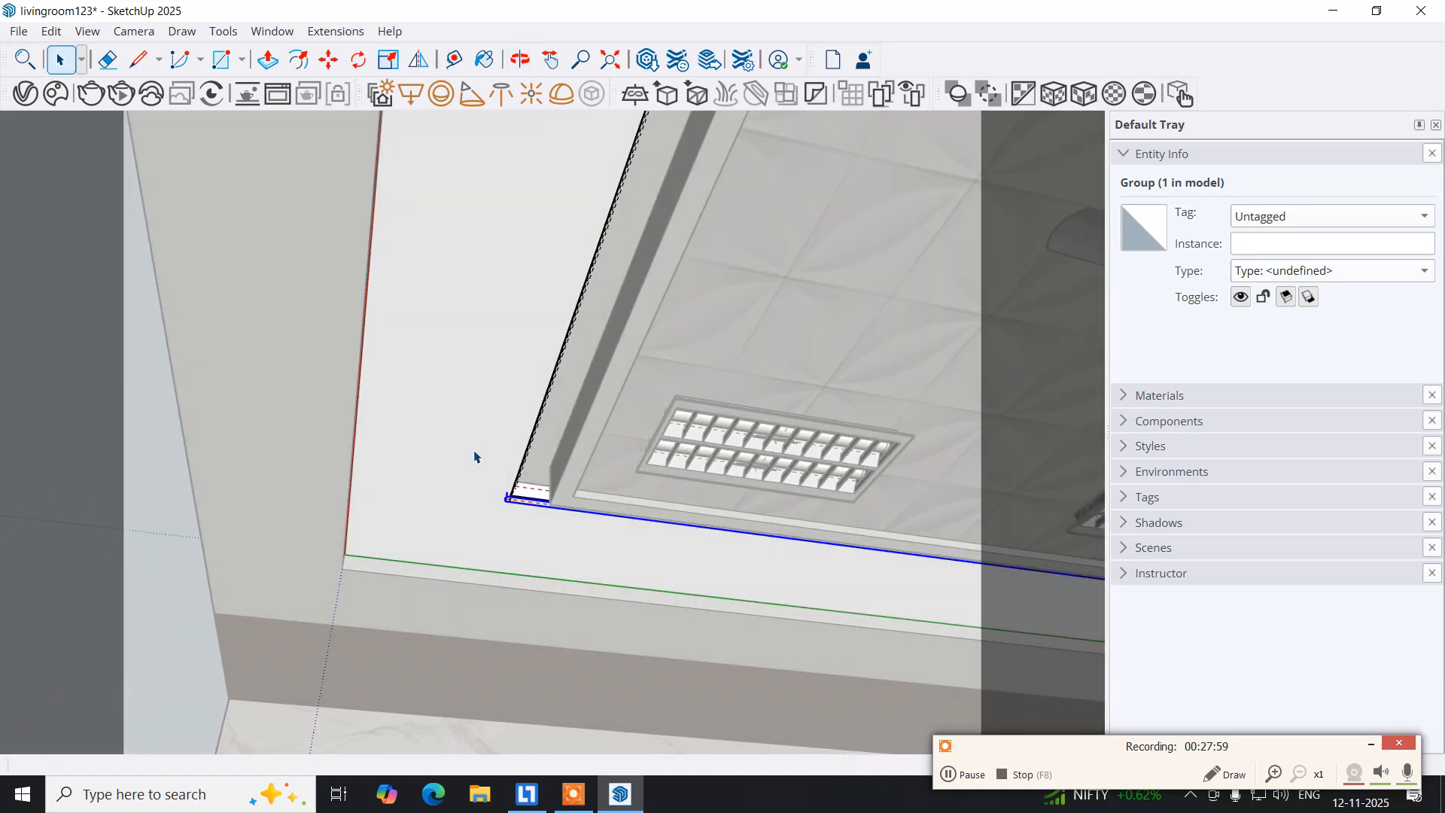
pyautogui.rightClick(446, 427)
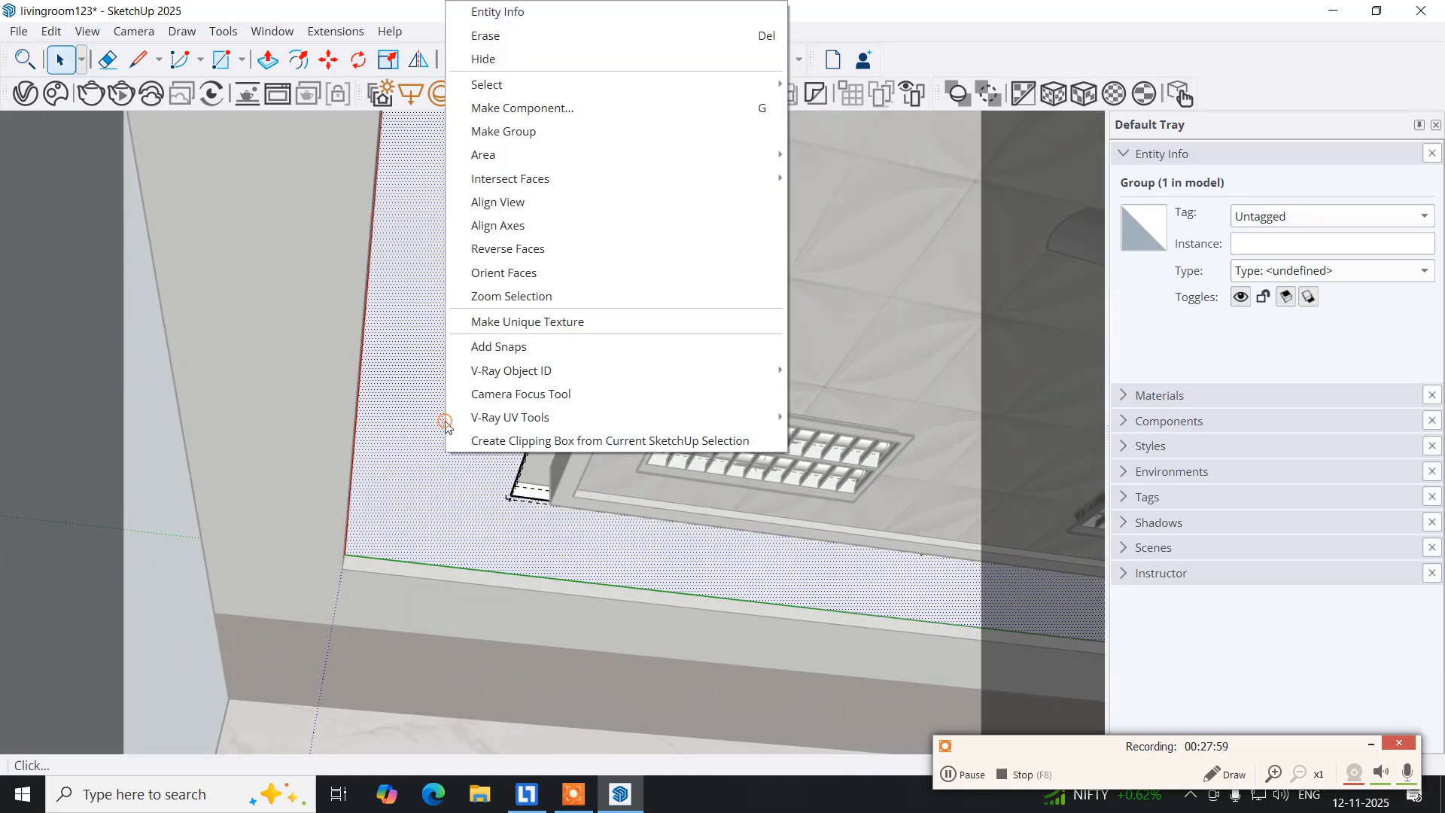
pyautogui.click(396, 452)
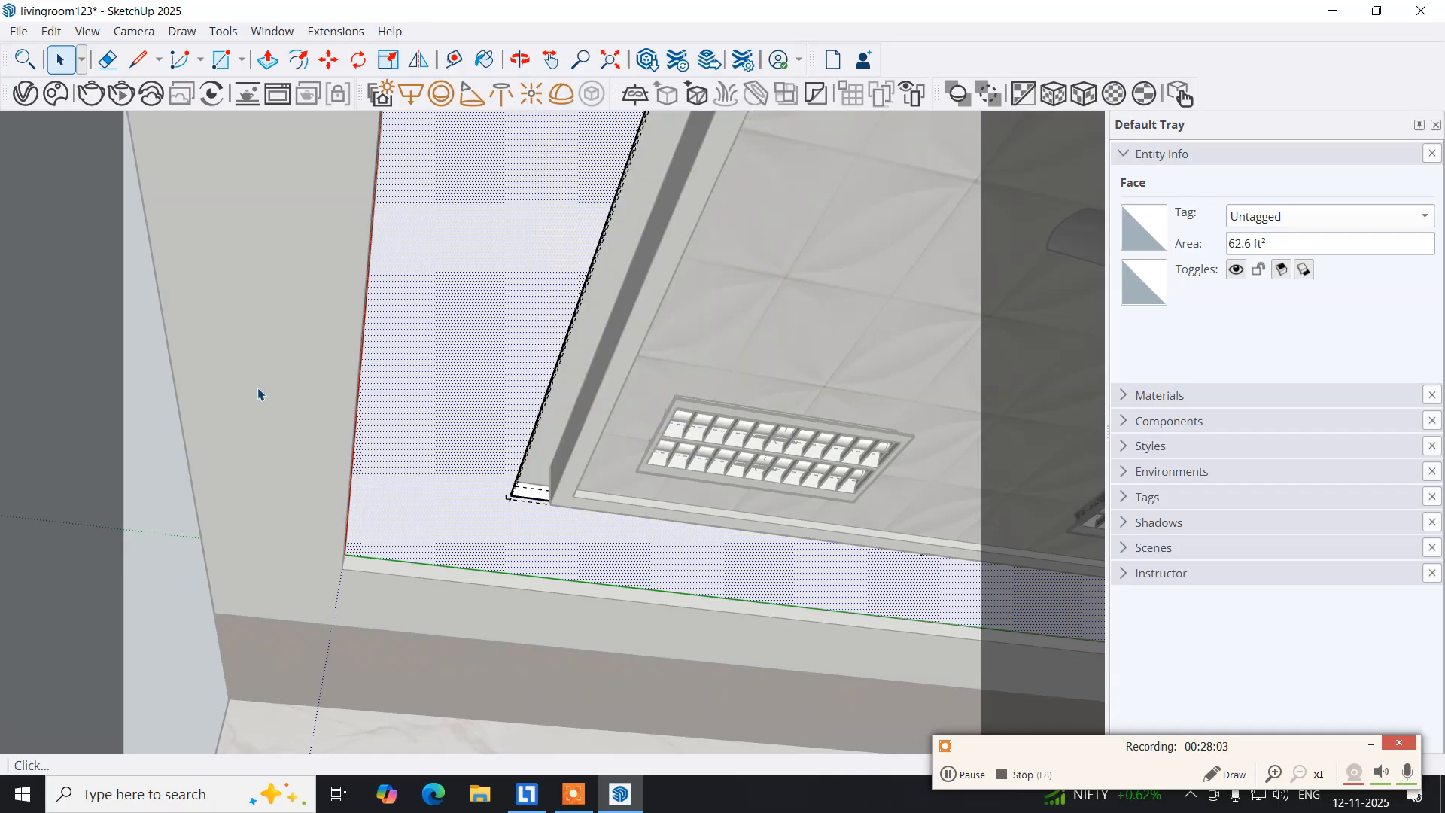
pyautogui.rightClick(161, 552)
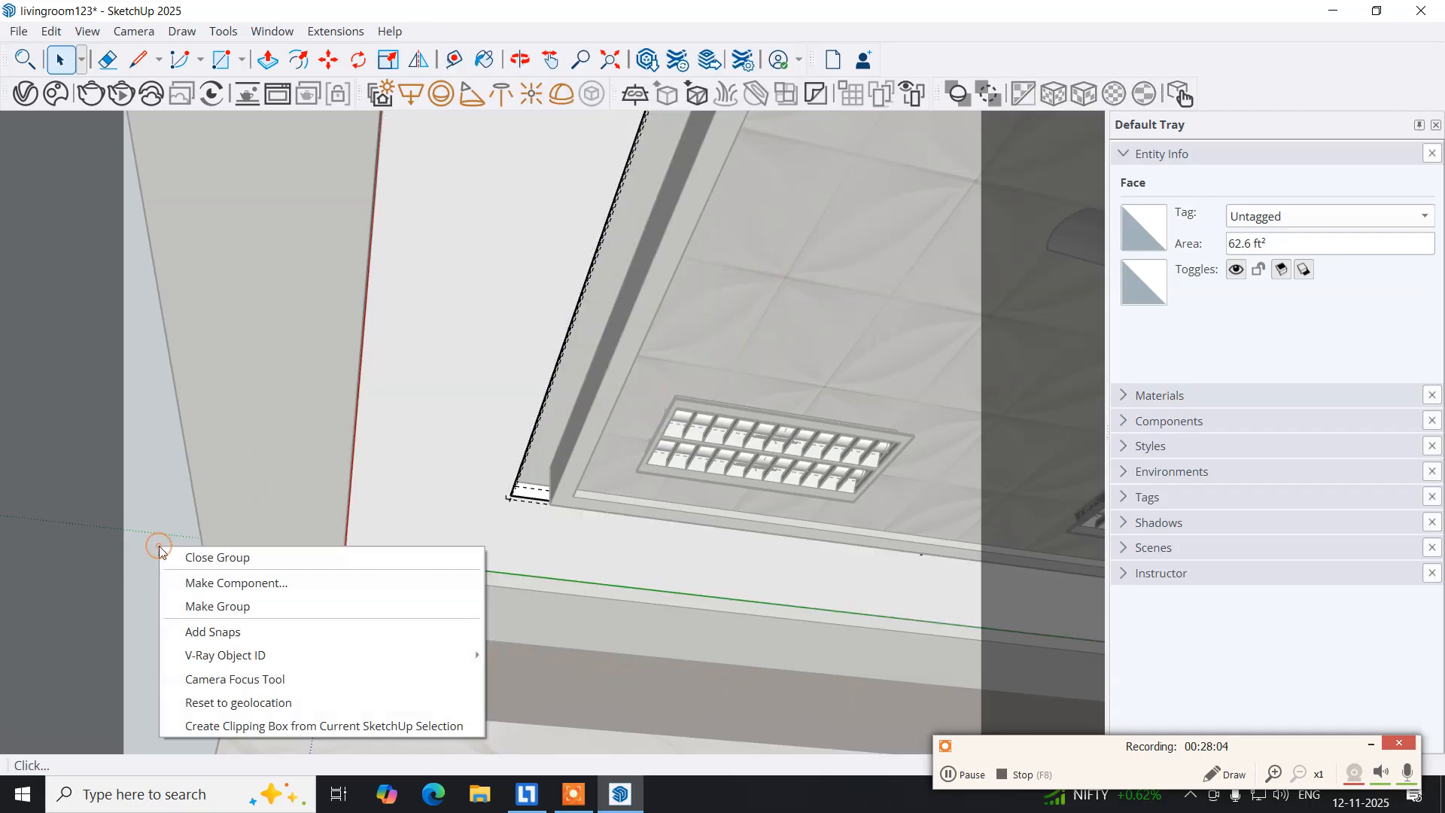
pyautogui.click(179, 555)
pyautogui.rightClick(139, 536)
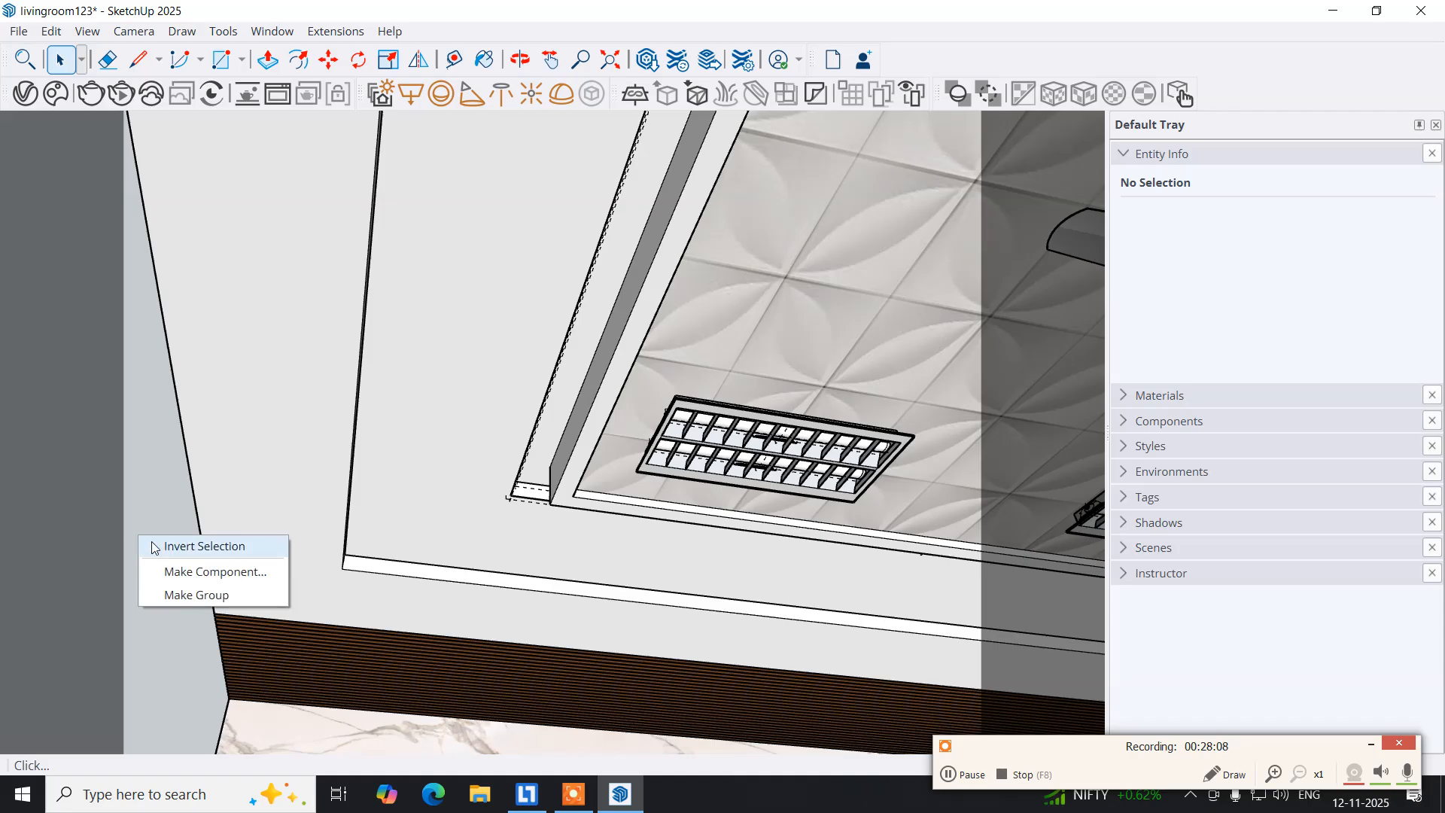
pyautogui.click(149, 513)
# Open the outer ceiling frame's group, group its inner edge face beside the plain pale wall and convert it to a V-Ray mesh light.
pyautogui.moveTo(243, 566); pyautogui.dragTo(52, 539, button='middle')
pyautogui.moveTo(364, 542); pyautogui.dragTo(248, 594, button='middle')
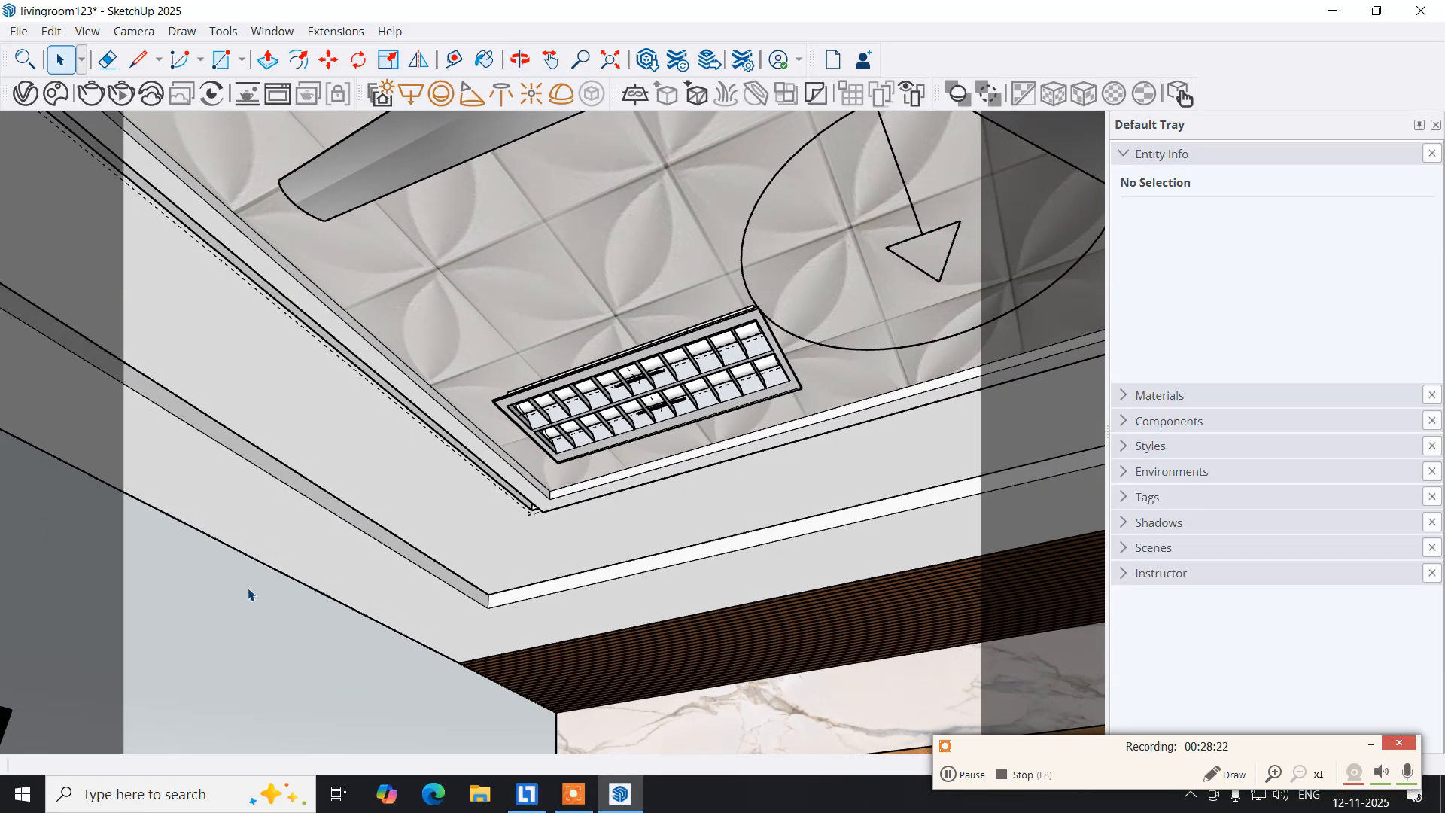
pyautogui.doubleClick(409, 560)
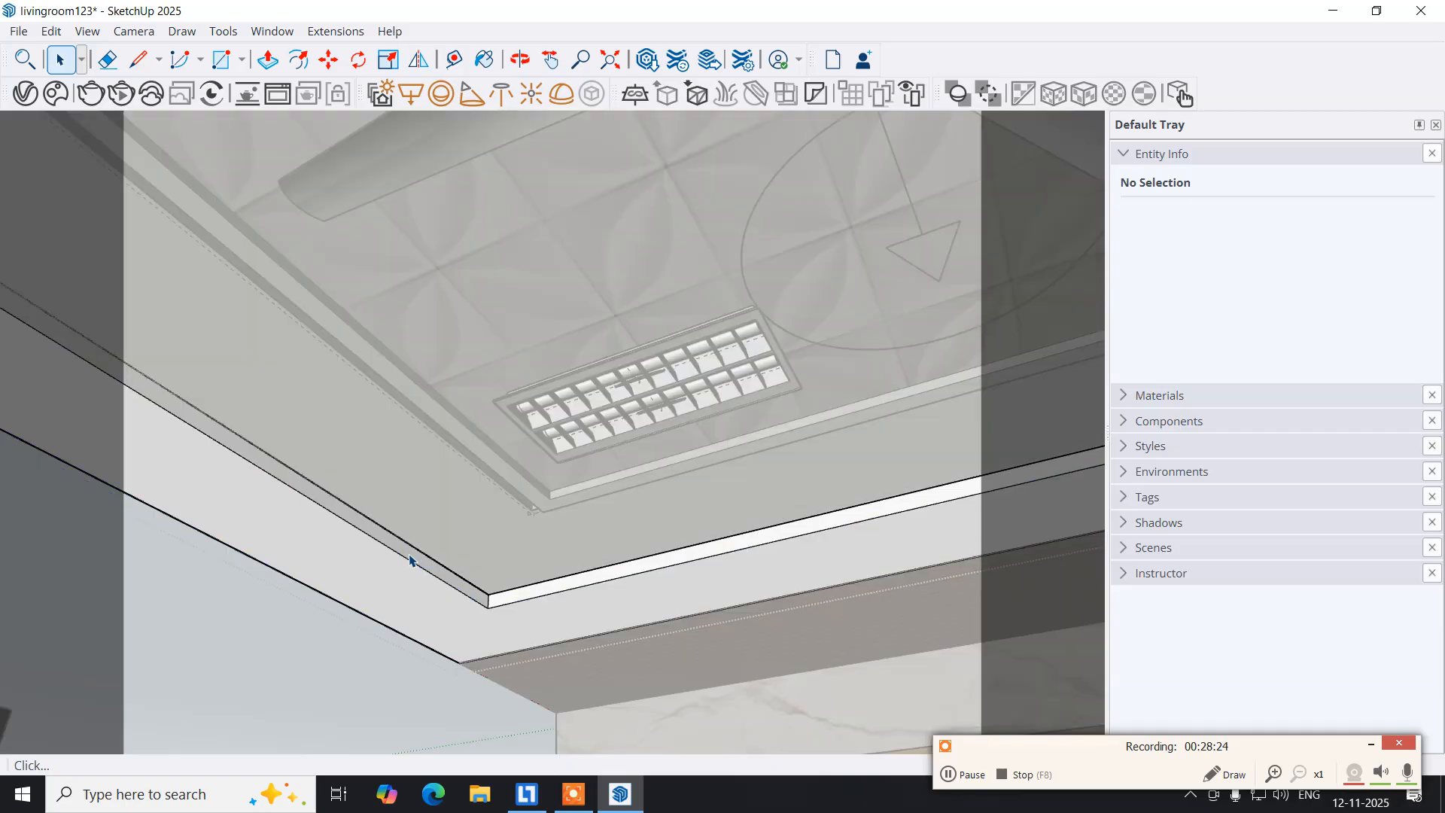
pyautogui.doubleClick(409, 560)
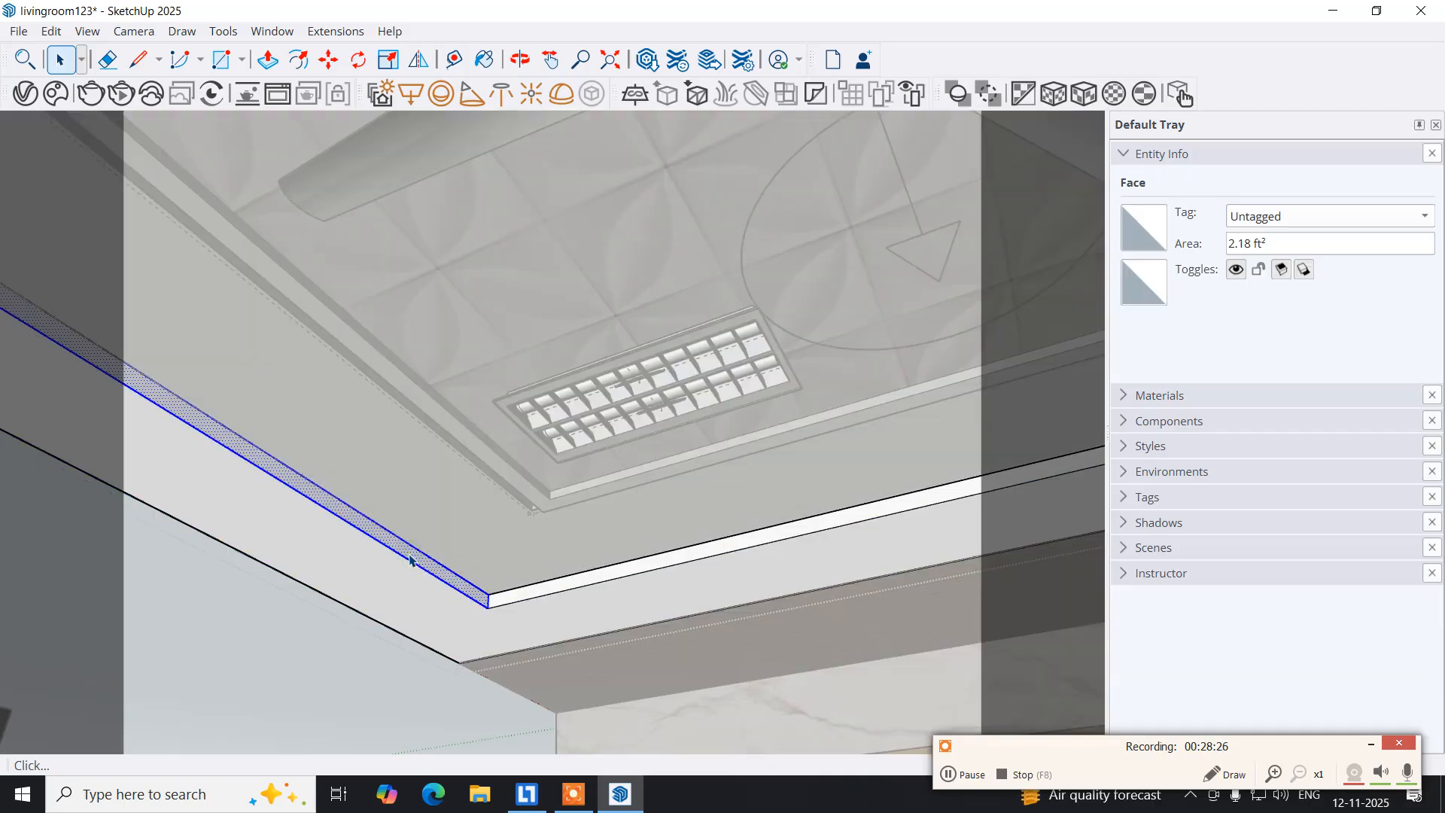
pyautogui.rightClick(409, 560)
pyautogui.moveTo(461, 310)
pyautogui.click(468, 285)
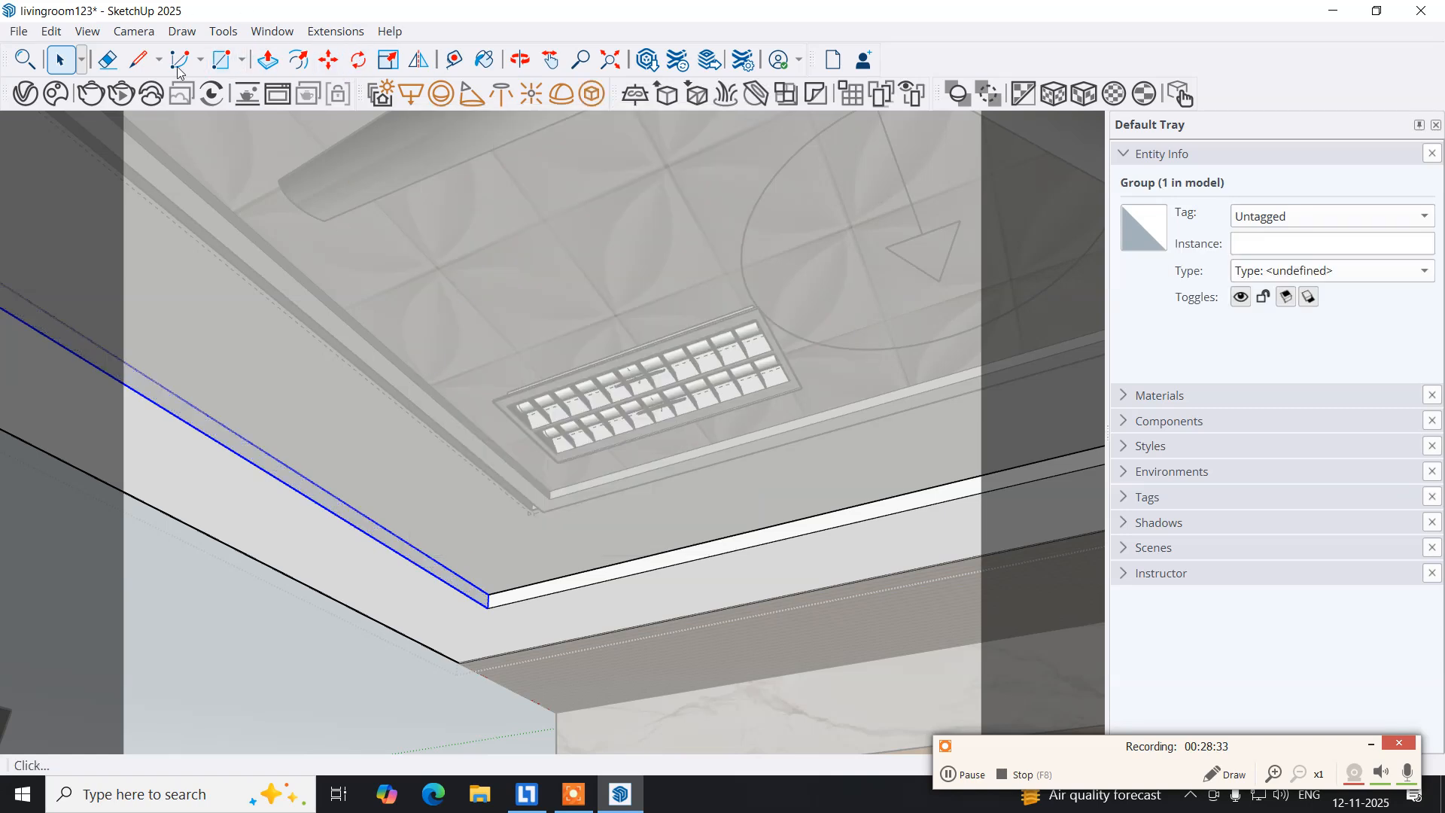
pyautogui.click(583, 89)
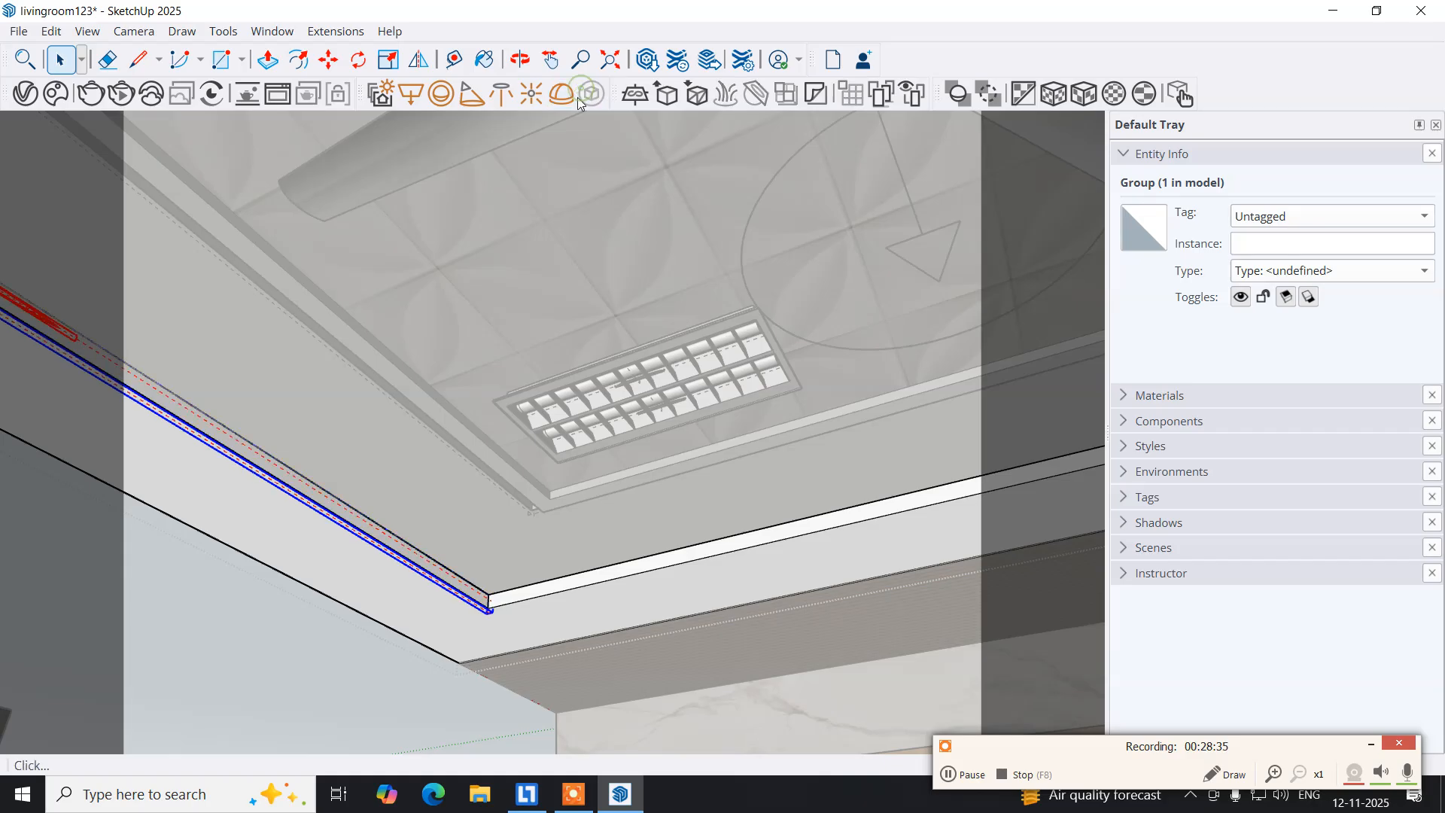
# Group the outer ceiling frame's inner edge face above the wooden slat panelling and convert it to a V-Ray mesh light.
pyautogui.tripleClick(567, 586)
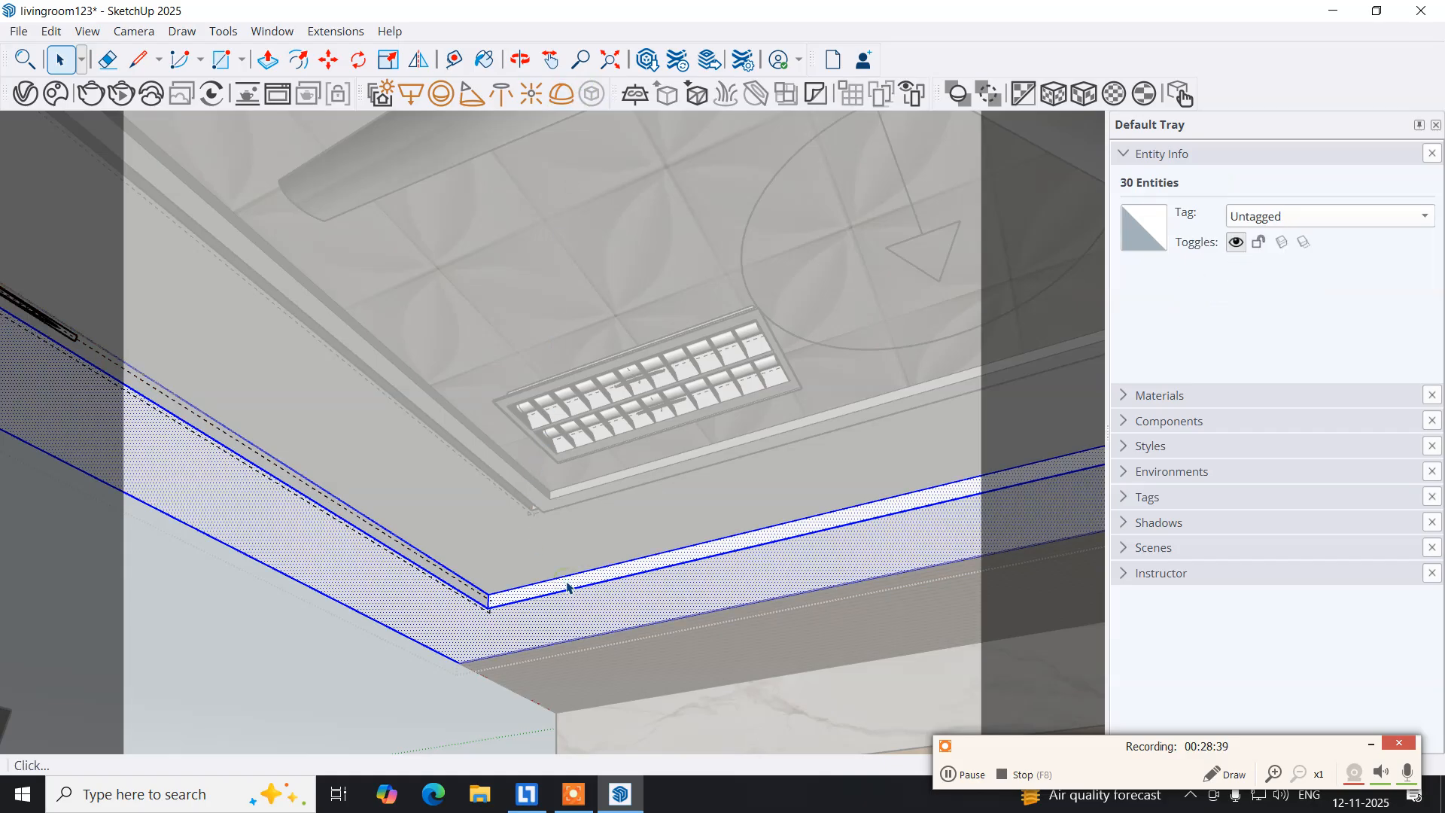
pyautogui.click(556, 607)
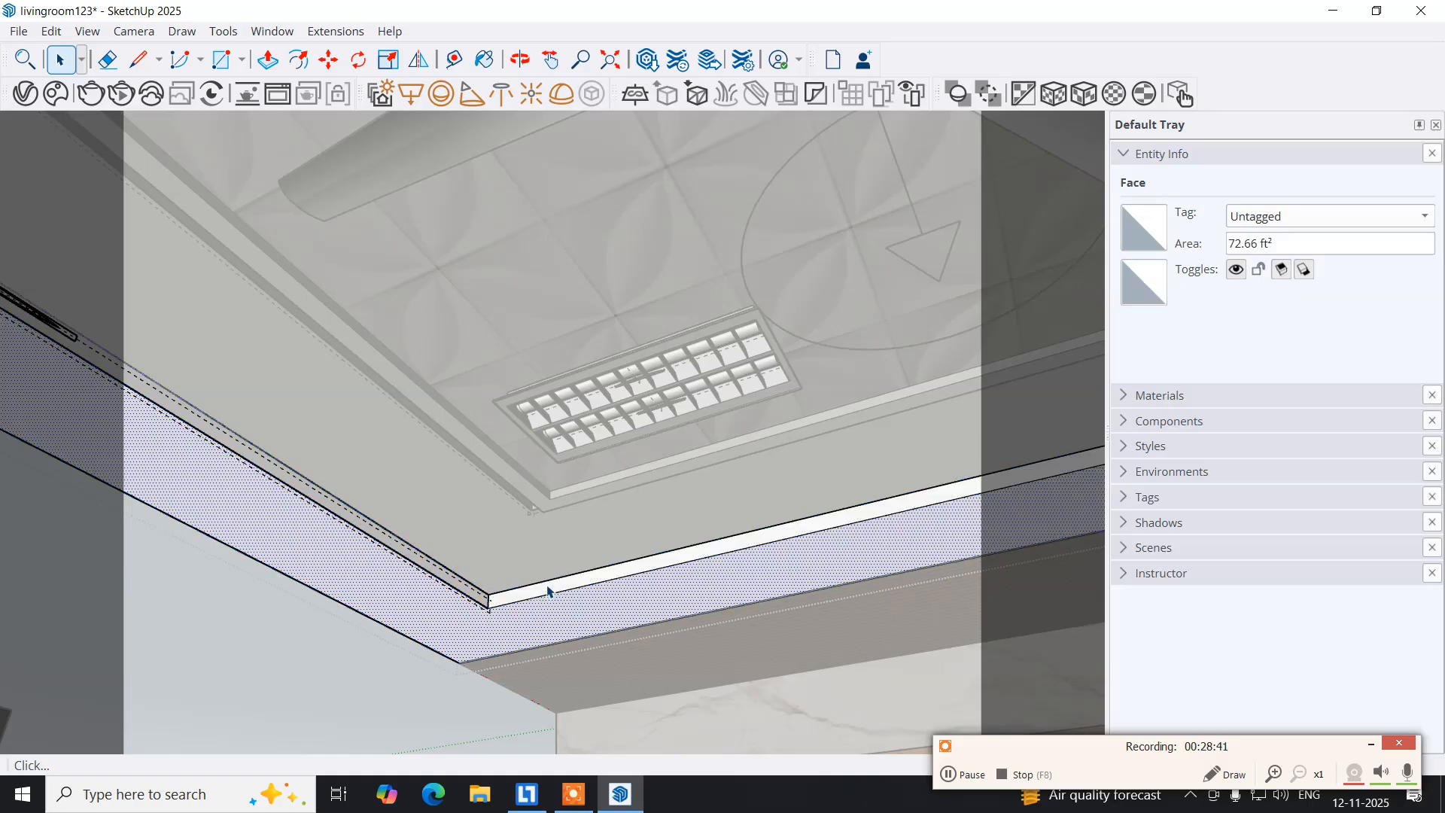
pyautogui.doubleClick(547, 589)
pyautogui.rightClick(548, 589)
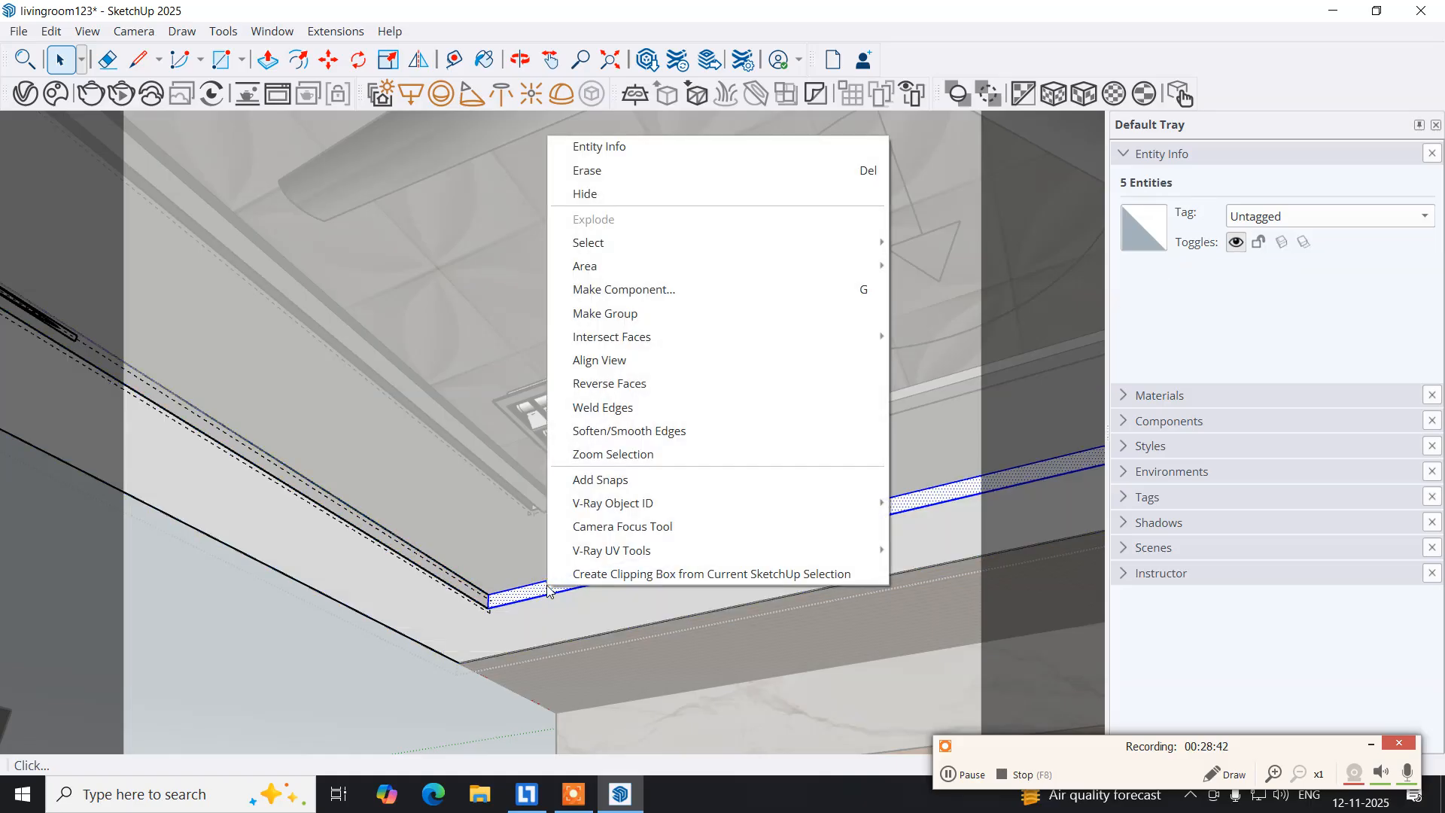
pyautogui.click(604, 313)
pyautogui.click(572, 90)
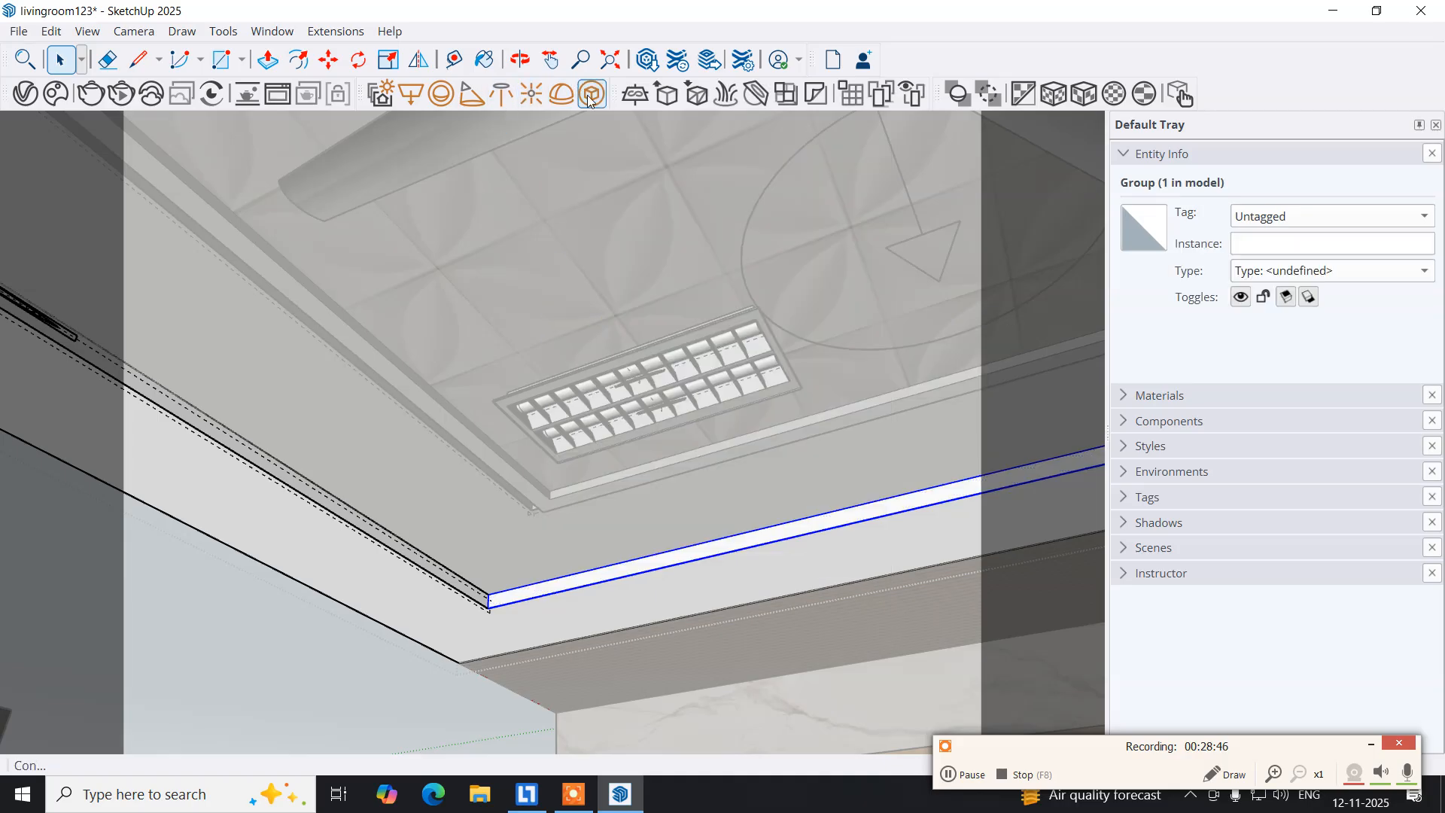
# Group the outer ceiling frame's inner edge face above the bookshelf and convert it to a V-Ray mesh light.
pyautogui.moveTo(429, 586); pyautogui.dragTo(668, 584, button='middle')
pyautogui.keyDown('shift'); pyautogui.moveTo(770, 578); pyautogui.dragTo(659, 586, button='middle'); pyautogui.keyUp('shift')
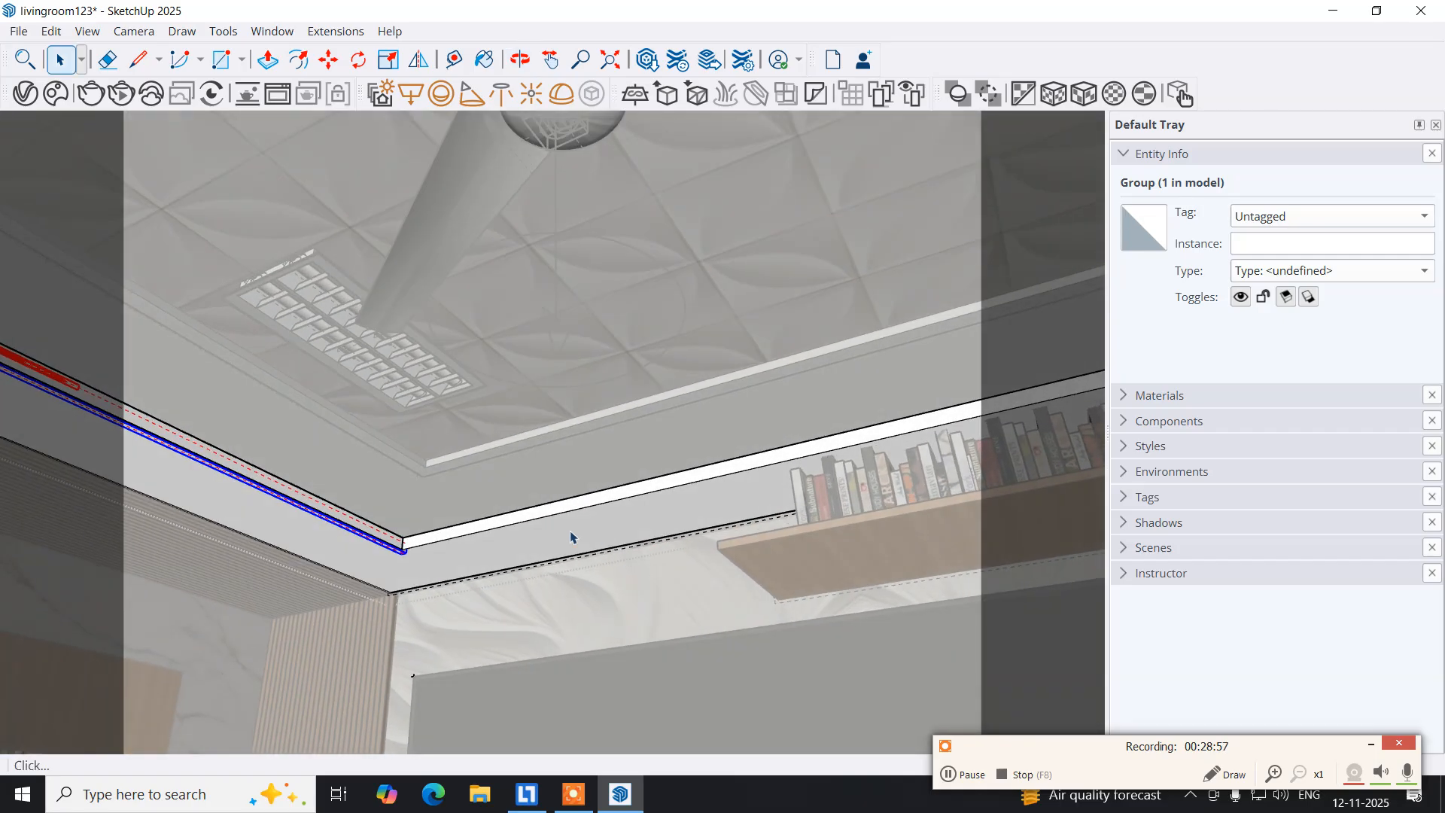
pyautogui.moveTo(562, 539); pyautogui.dragTo(545, 512, button='middle')
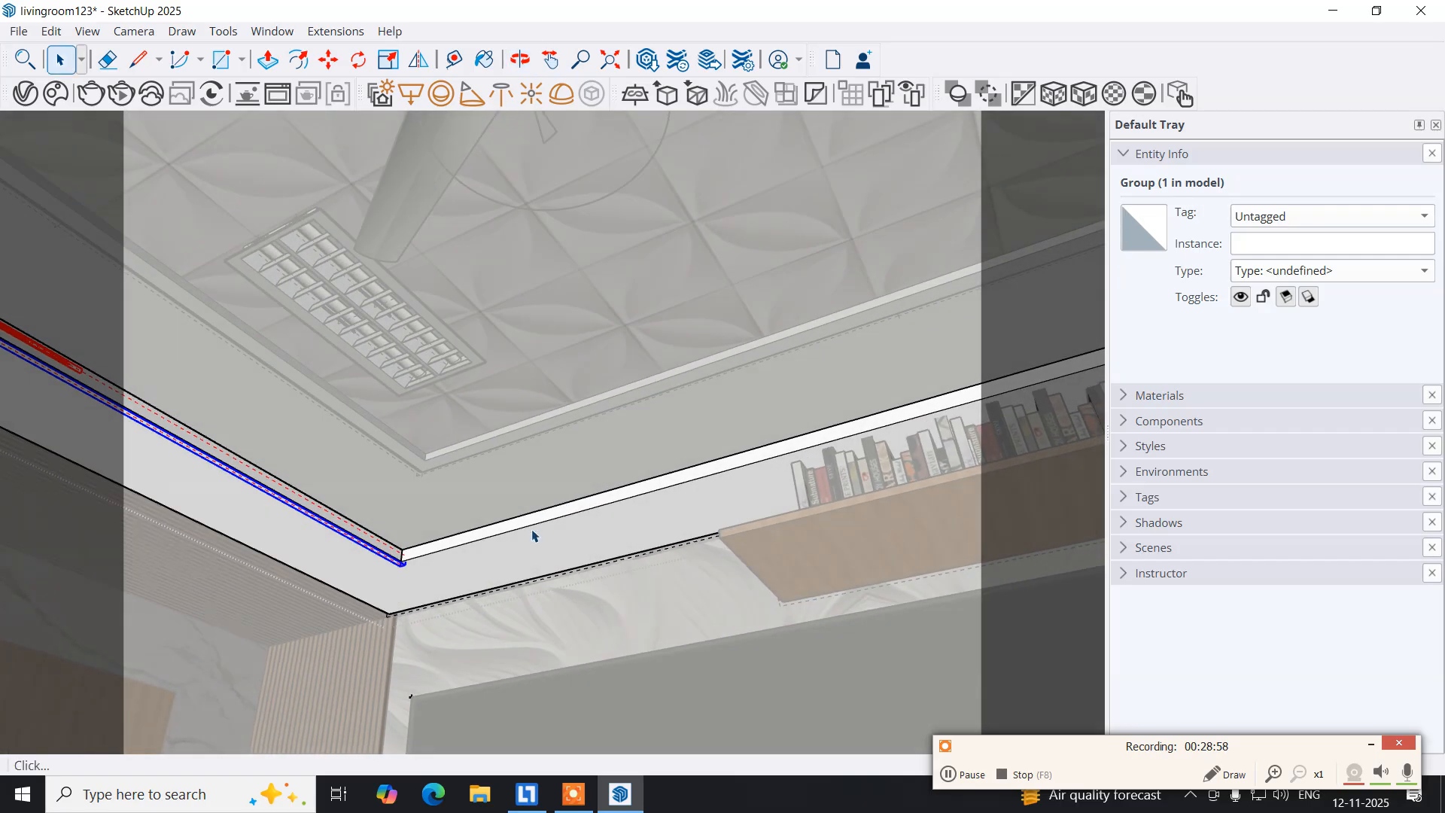
pyautogui.scroll(2, 532, 535)
pyautogui.doubleClick(527, 518)
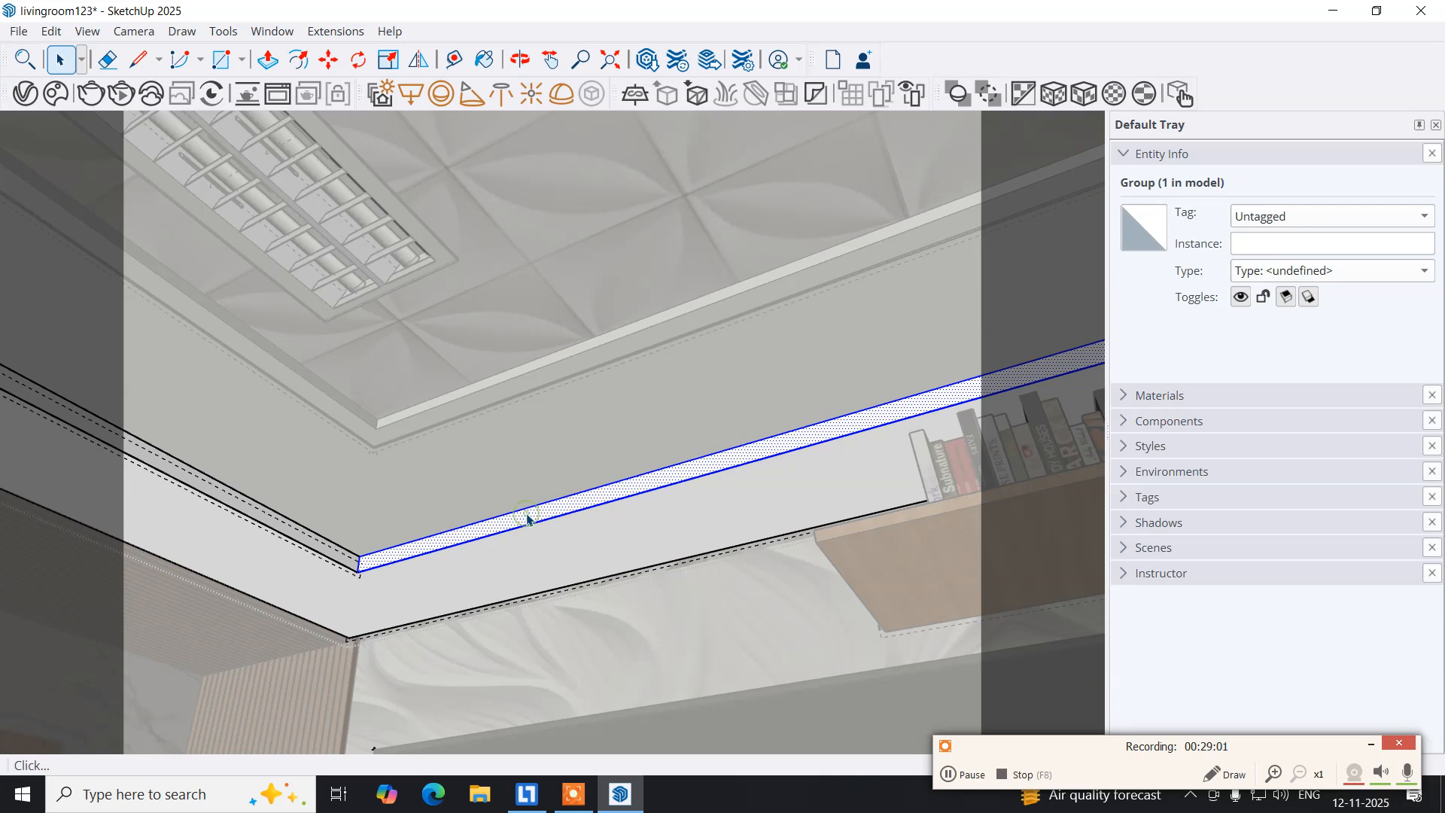
pyautogui.rightClick(527, 517)
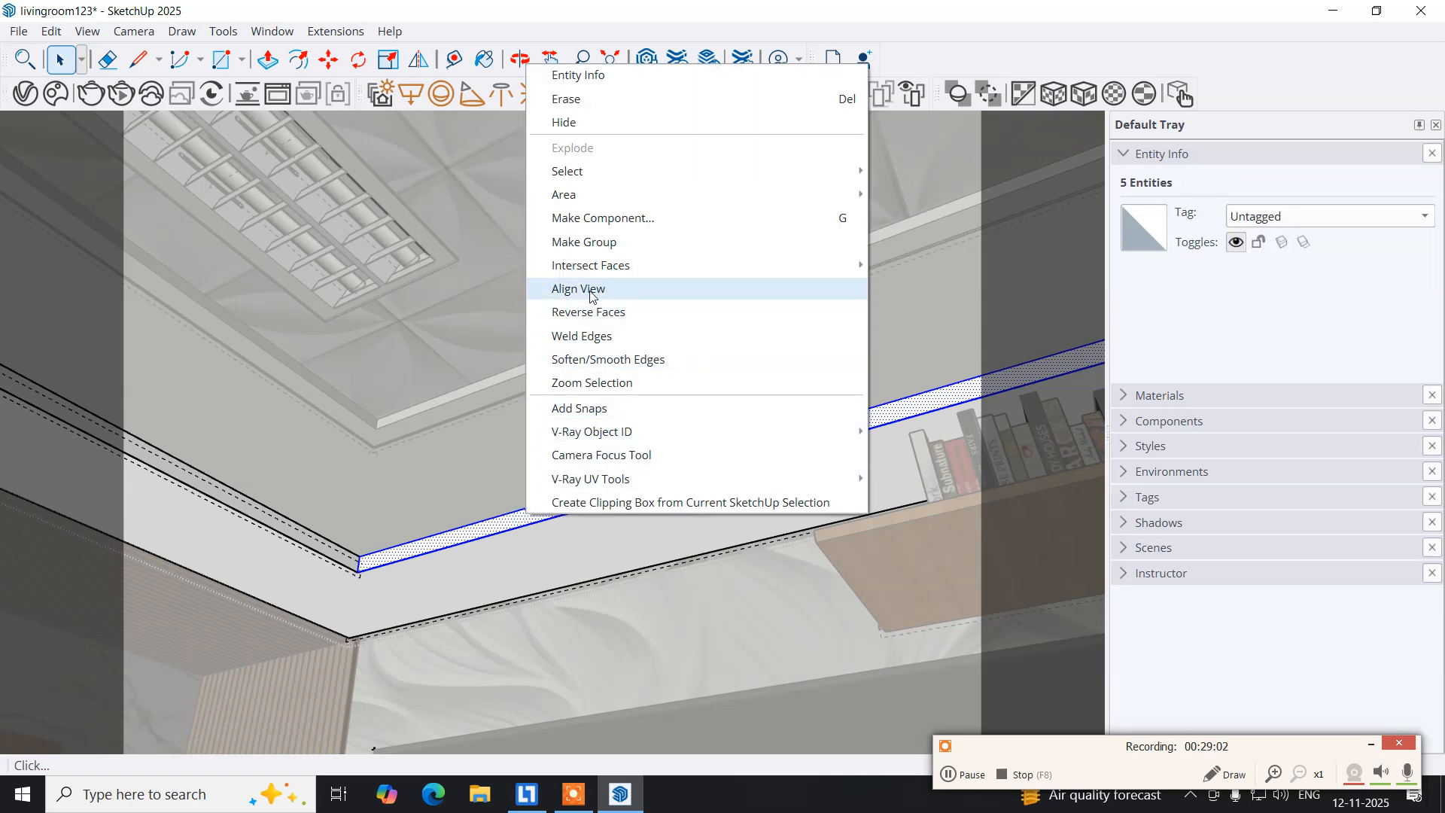
pyautogui.click(587, 242)
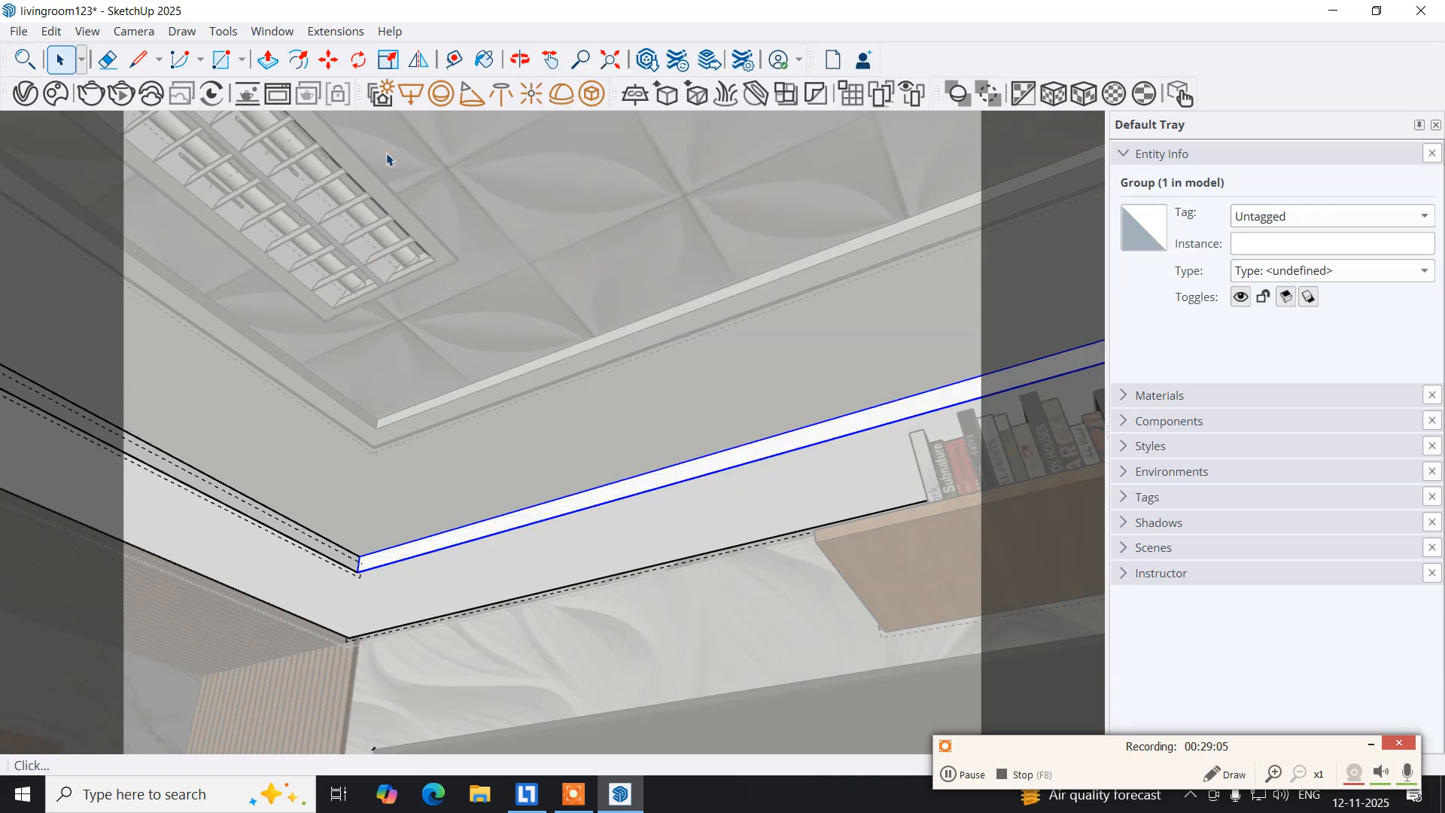
pyautogui.click(597, 97)
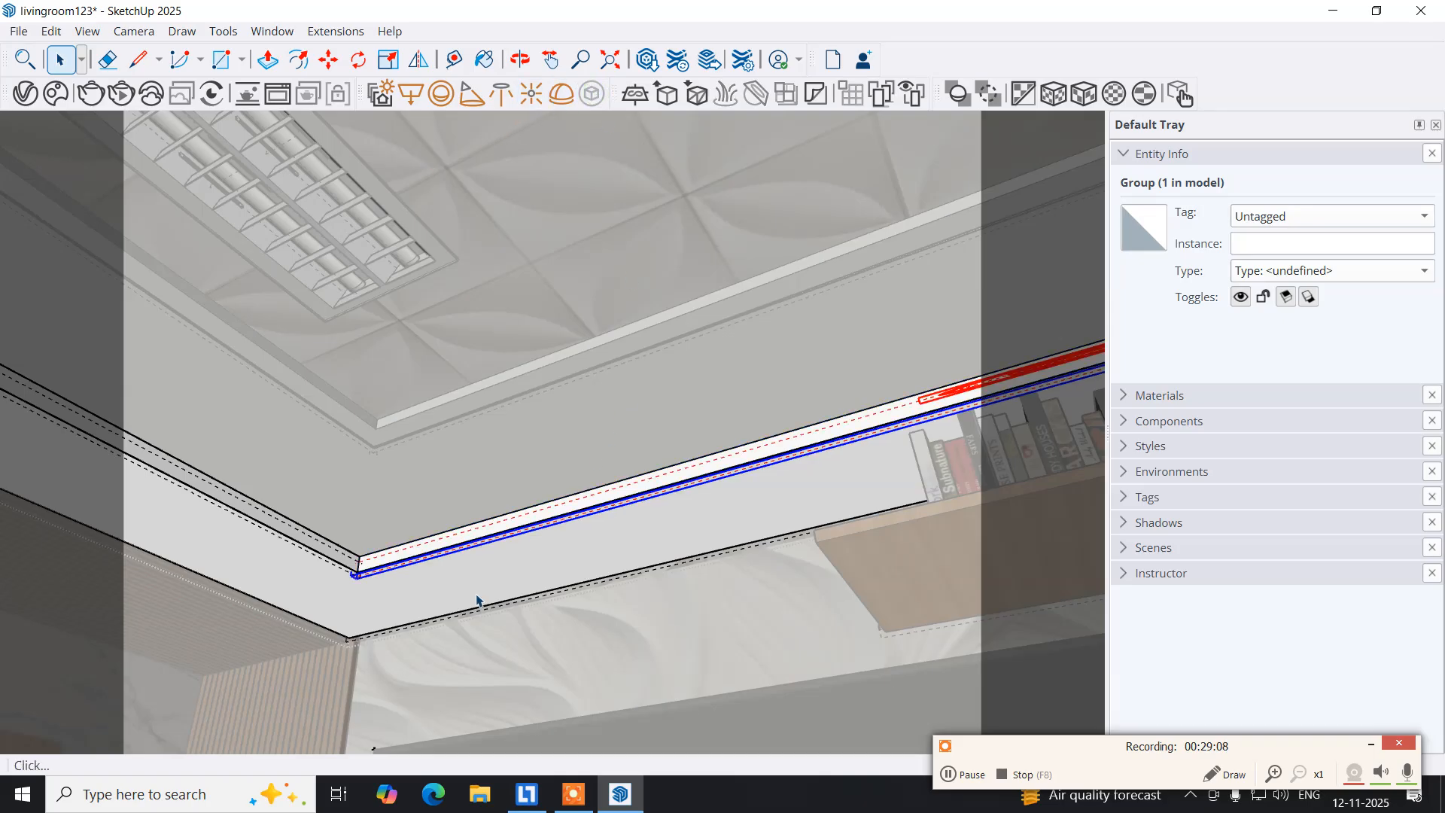
# Purge the unused items and save the model in the sketchfiles folder under the name lvroom.
pyautogui.hotkey('ctrl', 's')
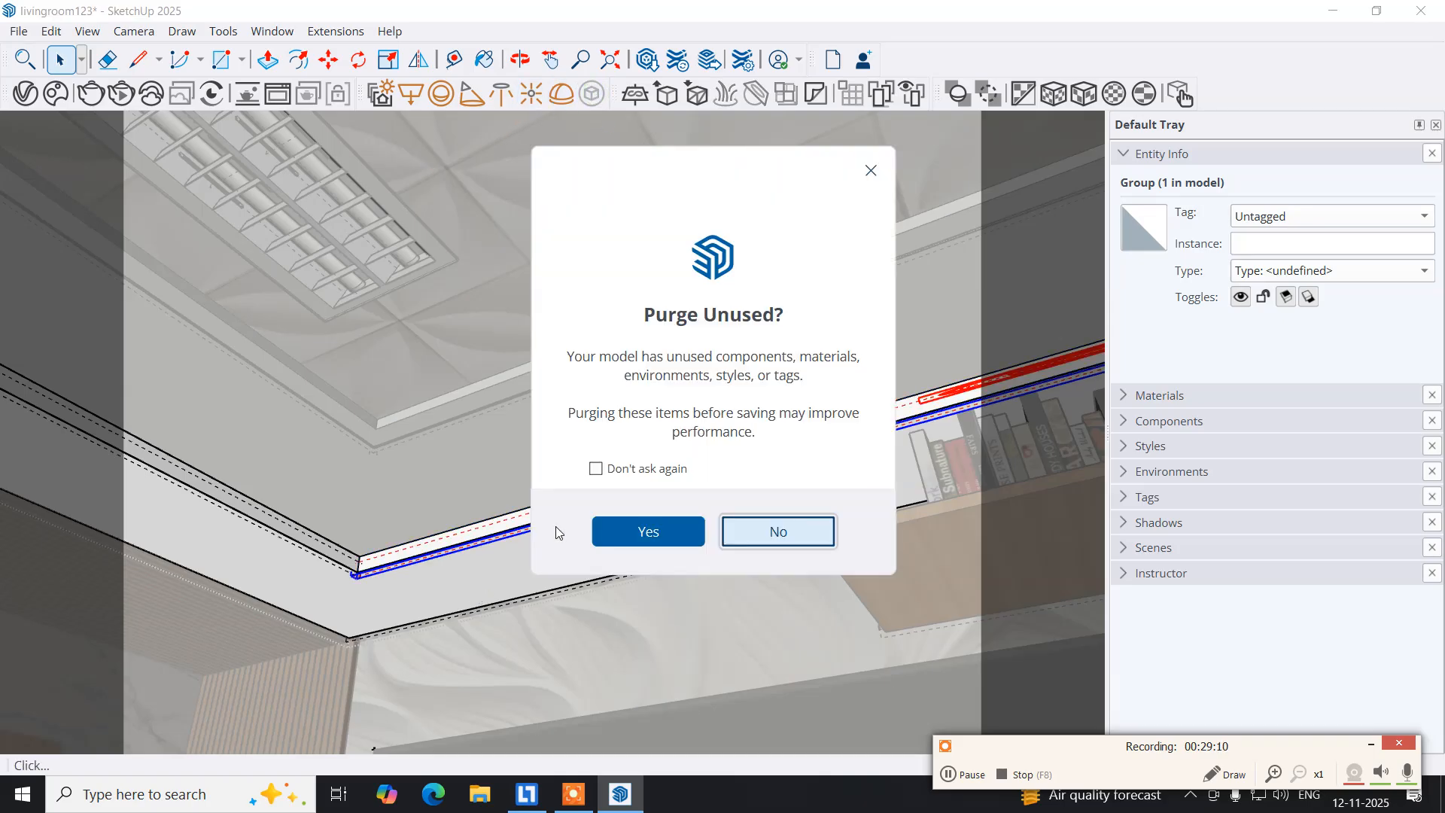
pyautogui.click(646, 535)
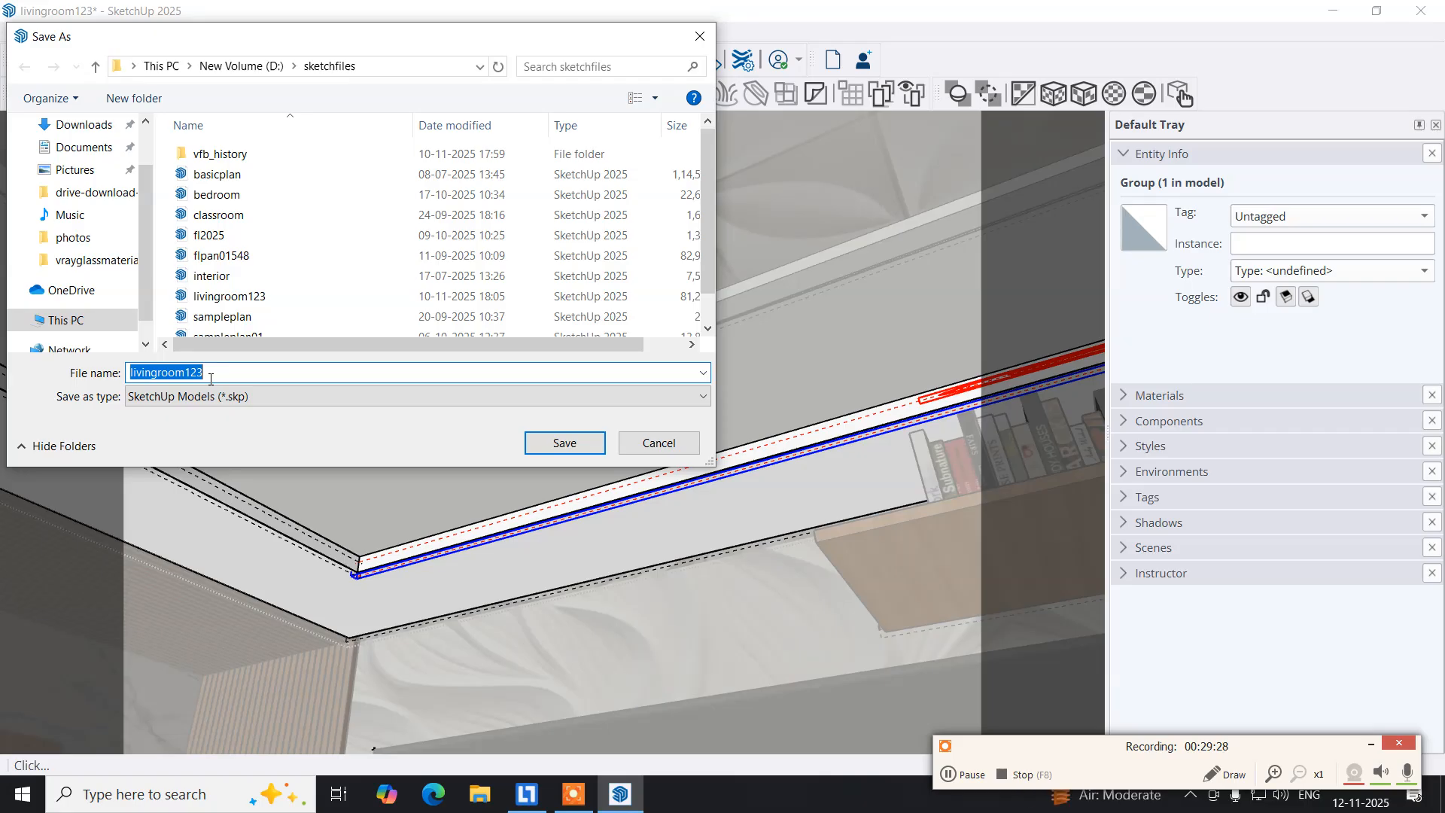
pyautogui.write('l')
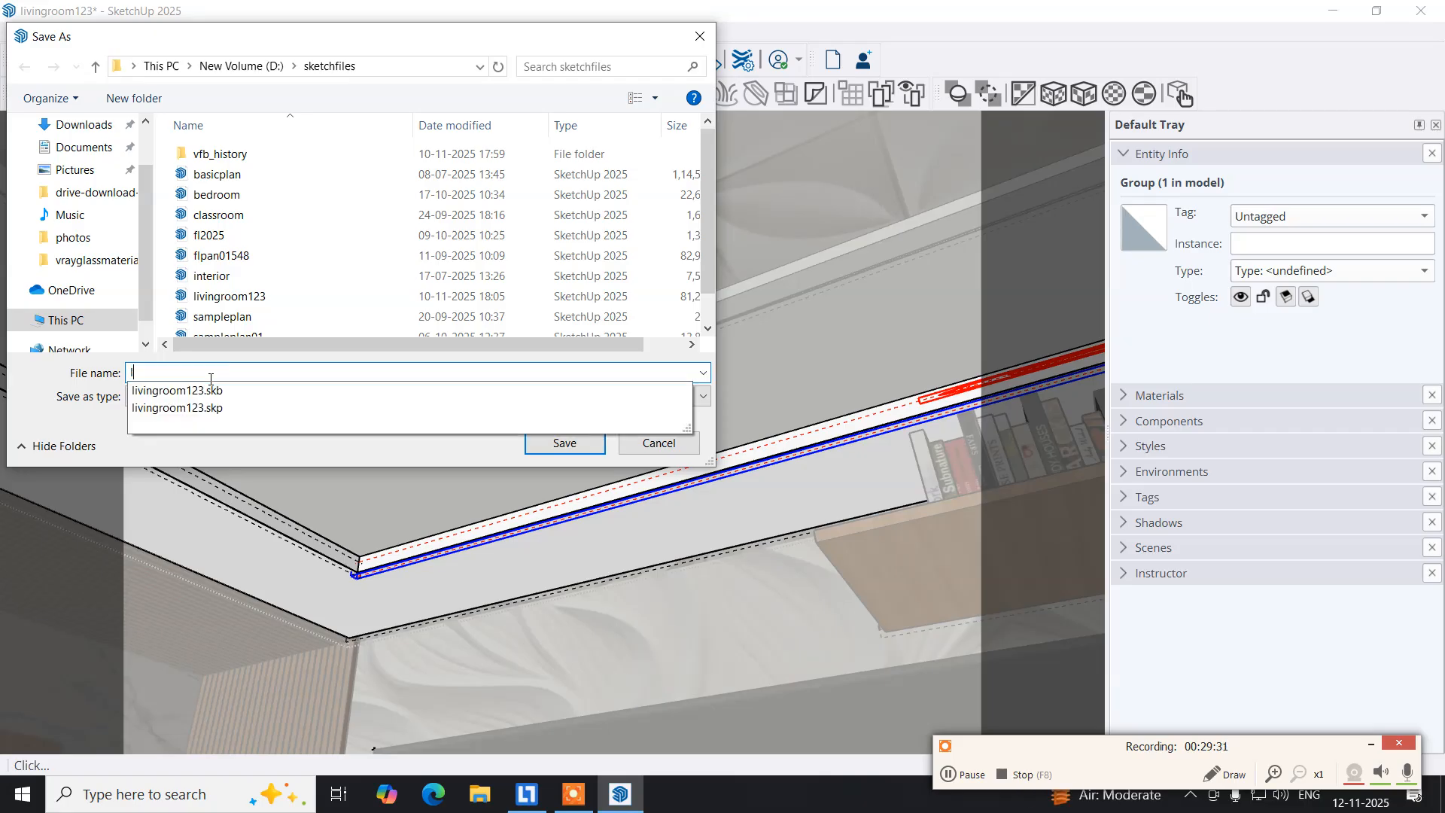
pyautogui.write('vroo')
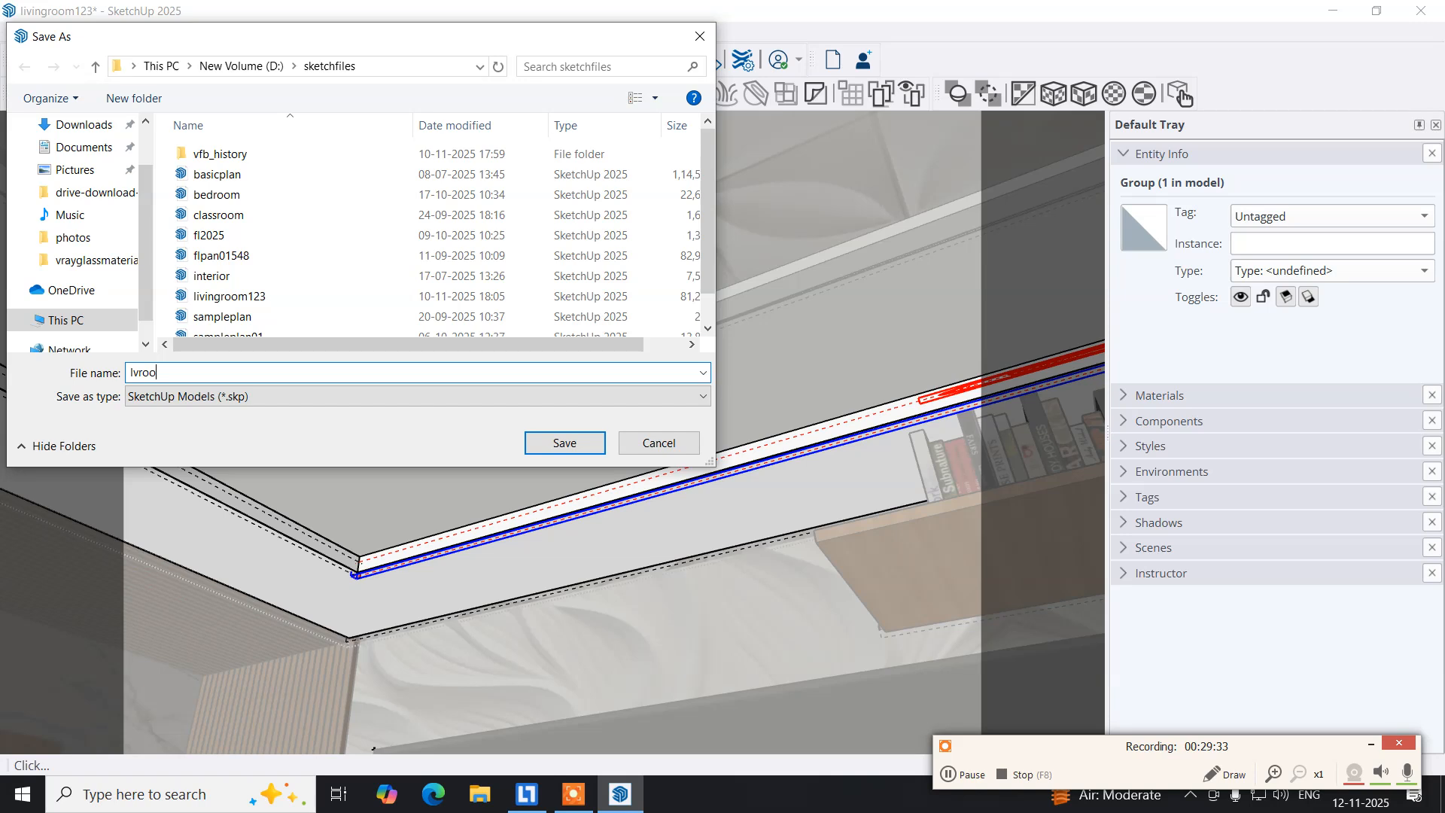
pyautogui.write('m')
pyautogui.press('Return')
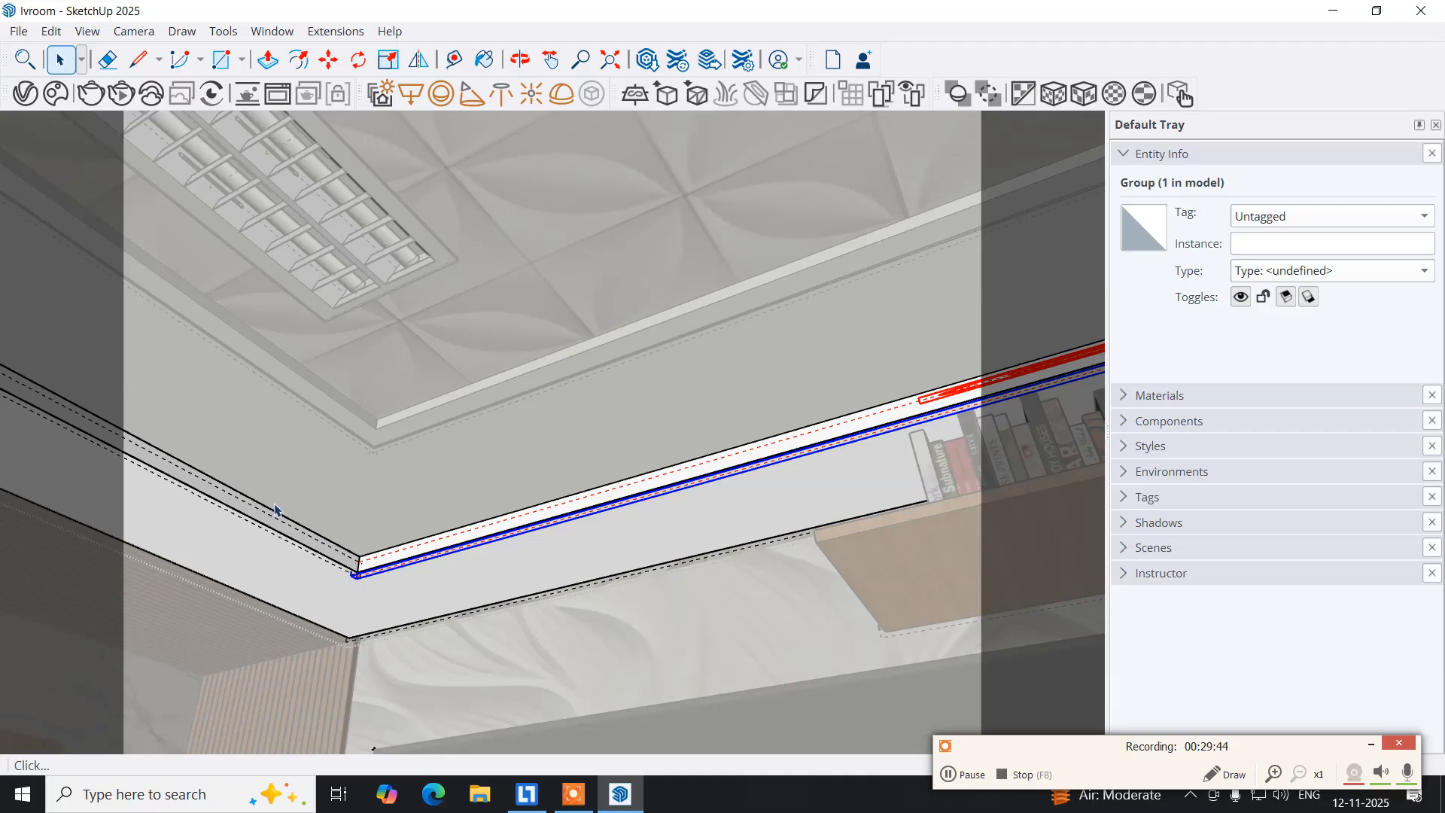
# Group the outer ceiling frame's last inner edge face, above the marble wall, and convert it to a V-Ray mesh light.
pyautogui.moveTo(275, 511); pyautogui.dragTo(755, 510, button='middle')
pyautogui.moveTo(784, 594); pyautogui.dragTo(607, 525, button='middle')
pyautogui.scroll(2, 640, 575)
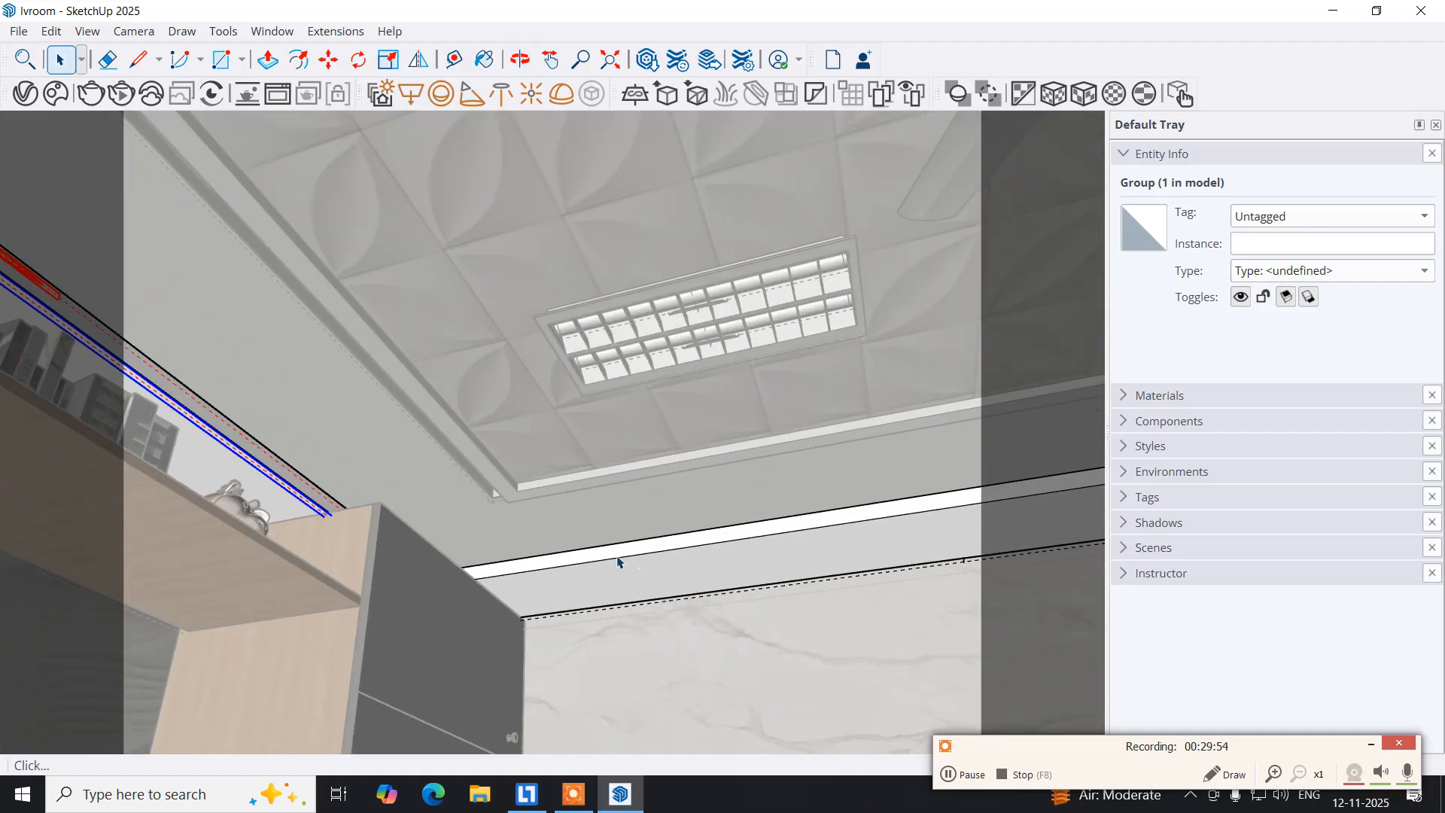
pyautogui.click(609, 557)
pyautogui.doubleClick(609, 557)
pyautogui.rightClick(610, 557)
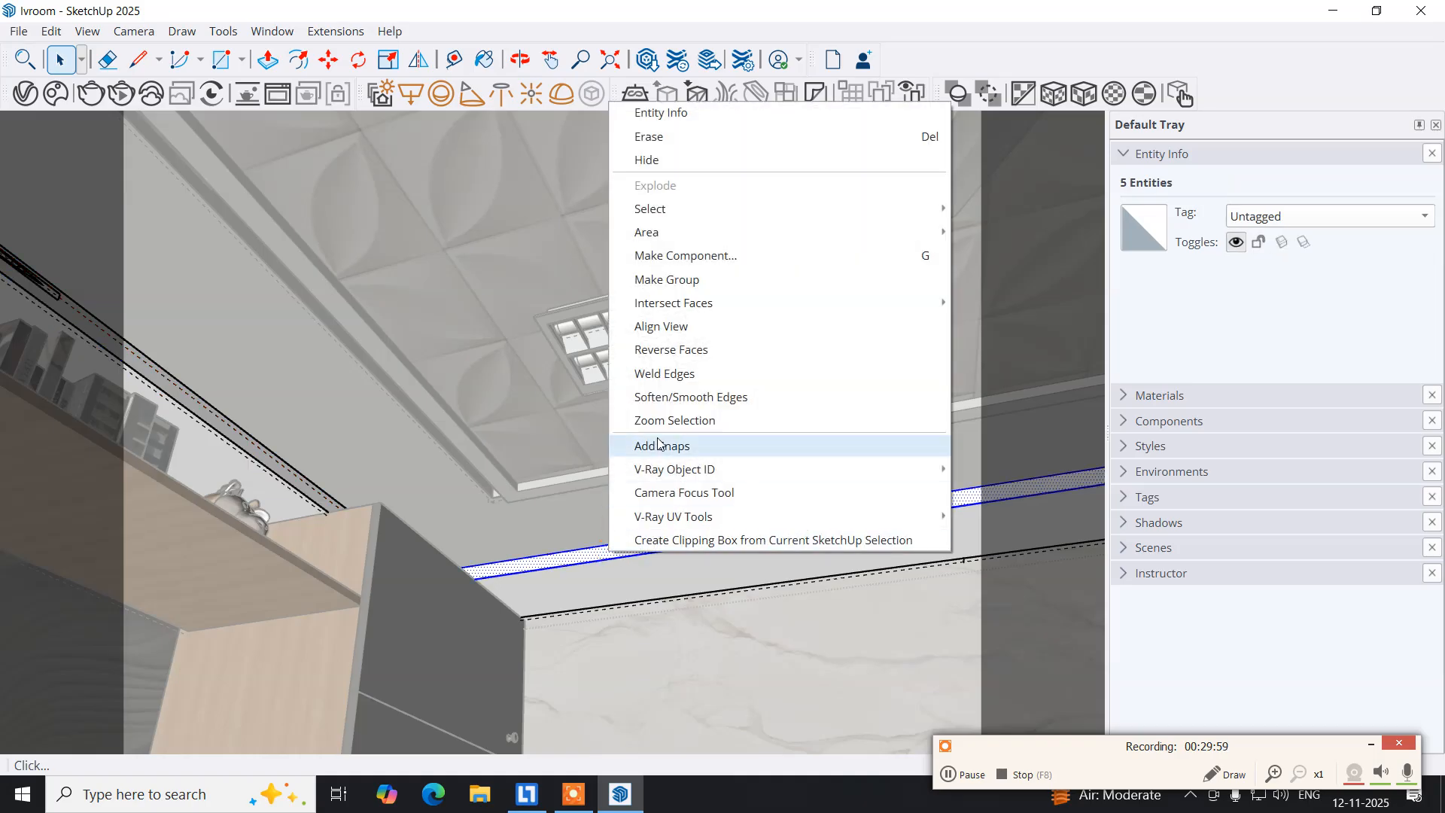
pyautogui.click(648, 279)
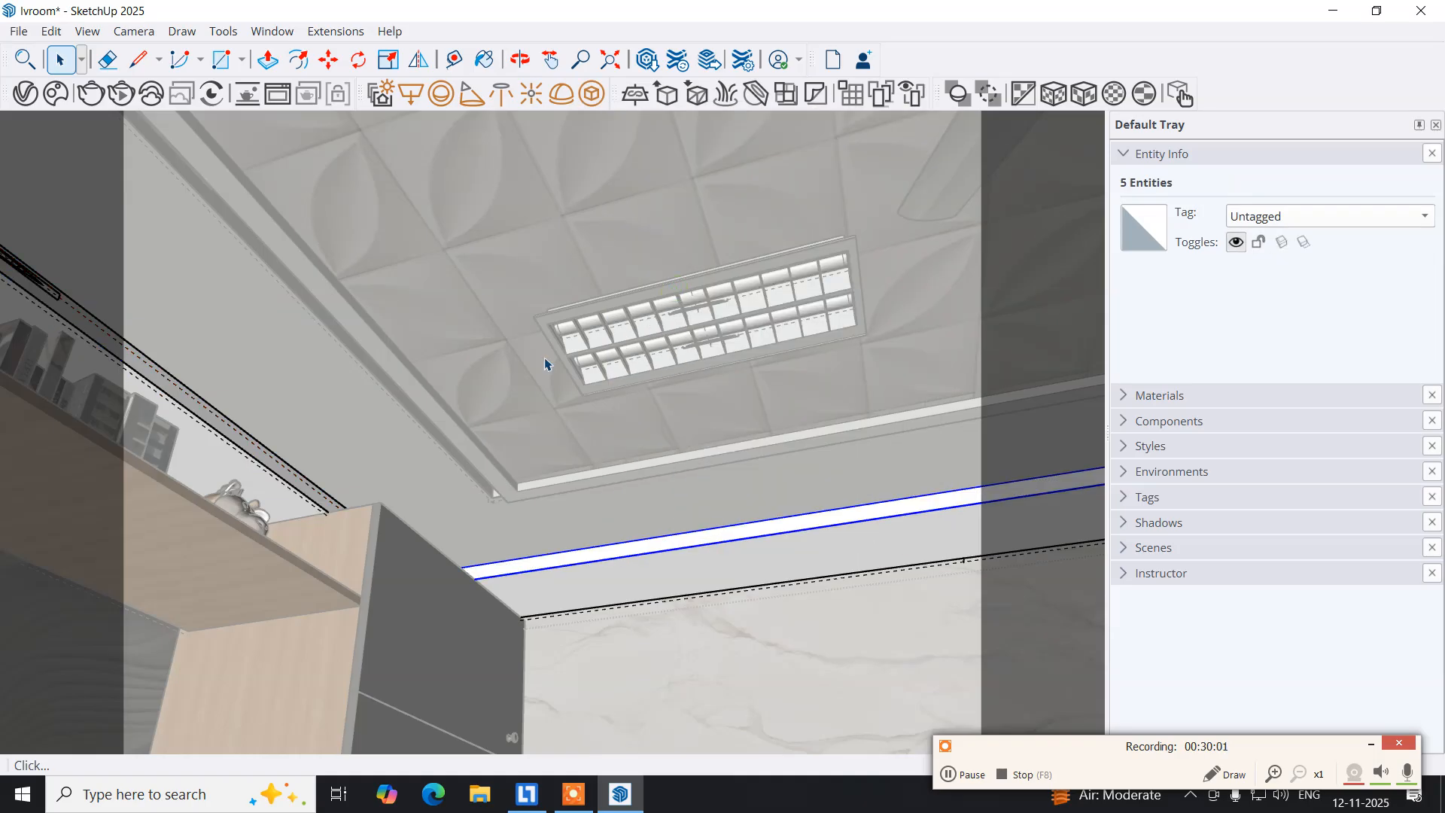
pyautogui.click(592, 87)
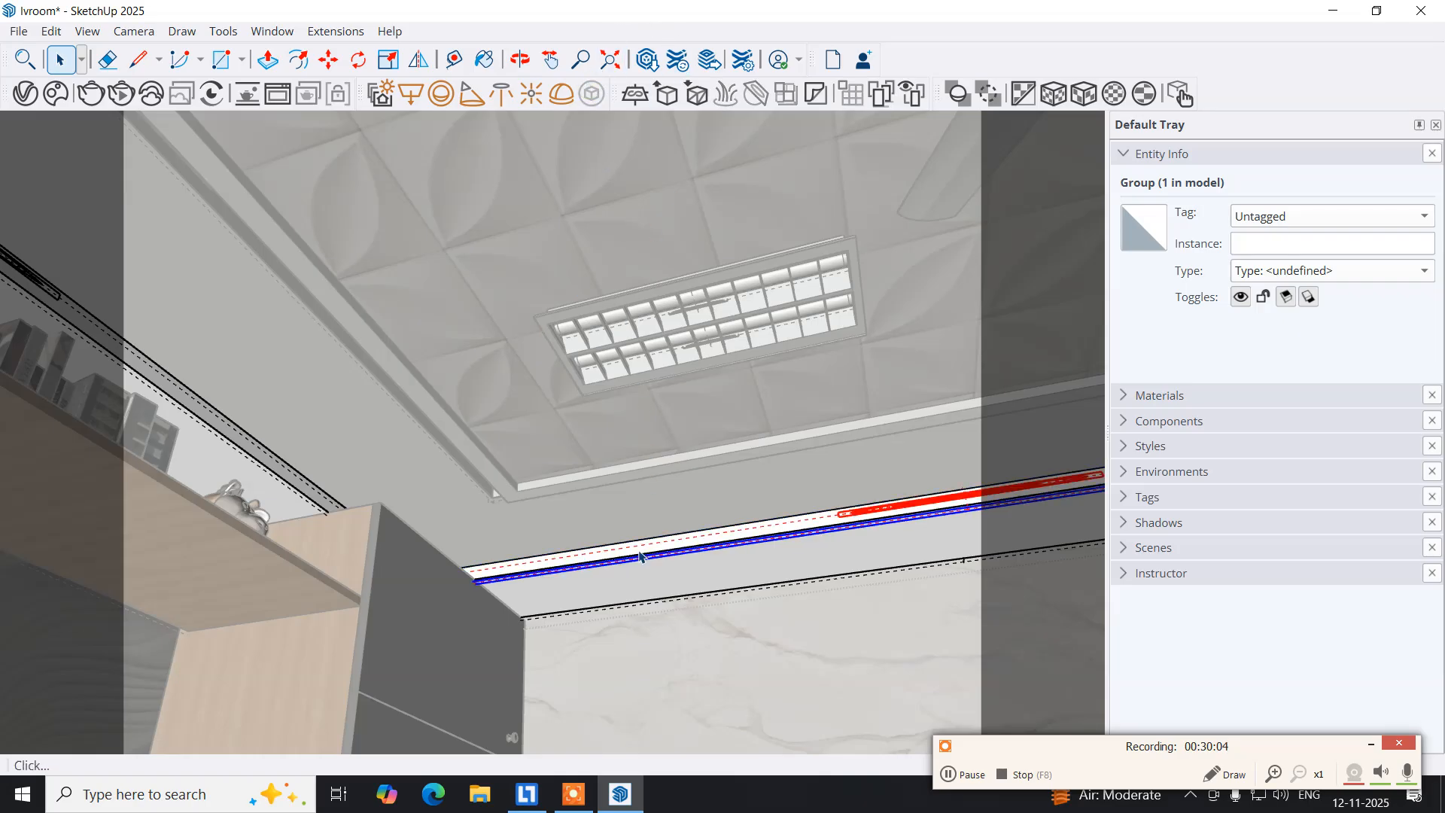
# Close the outer ceiling frame's group to return to editing the whole model.
pyautogui.keyDown('shift'); pyautogui.moveTo(641, 557); pyautogui.dragTo(459, 511, button='middle'); pyautogui.keyUp('shift')
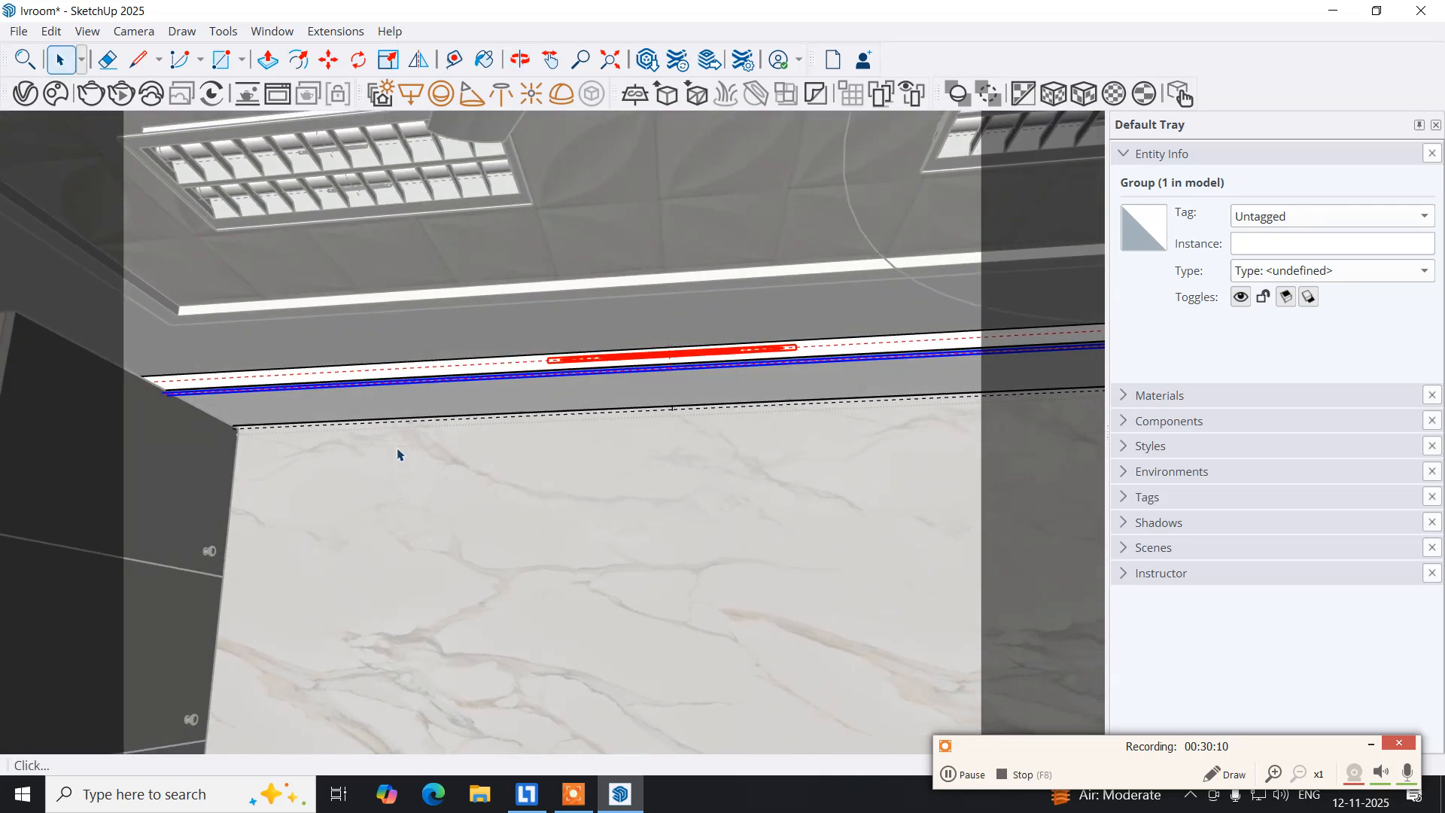
pyautogui.moveTo(508, 453); pyautogui.dragTo(435, 331, button='middle')
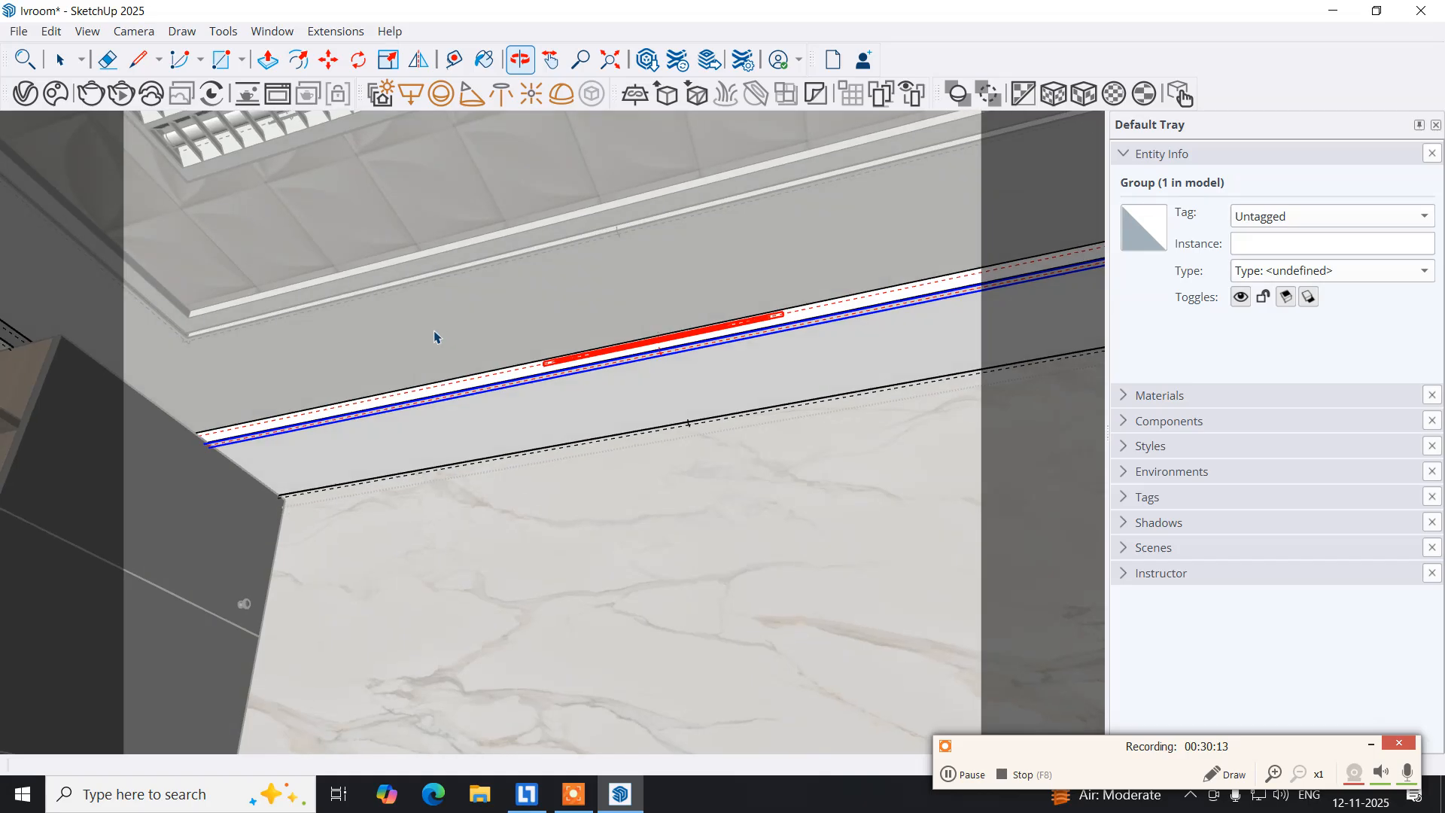
pyautogui.moveTo(408, 459); pyautogui.dragTo(486, 341, button='middle')
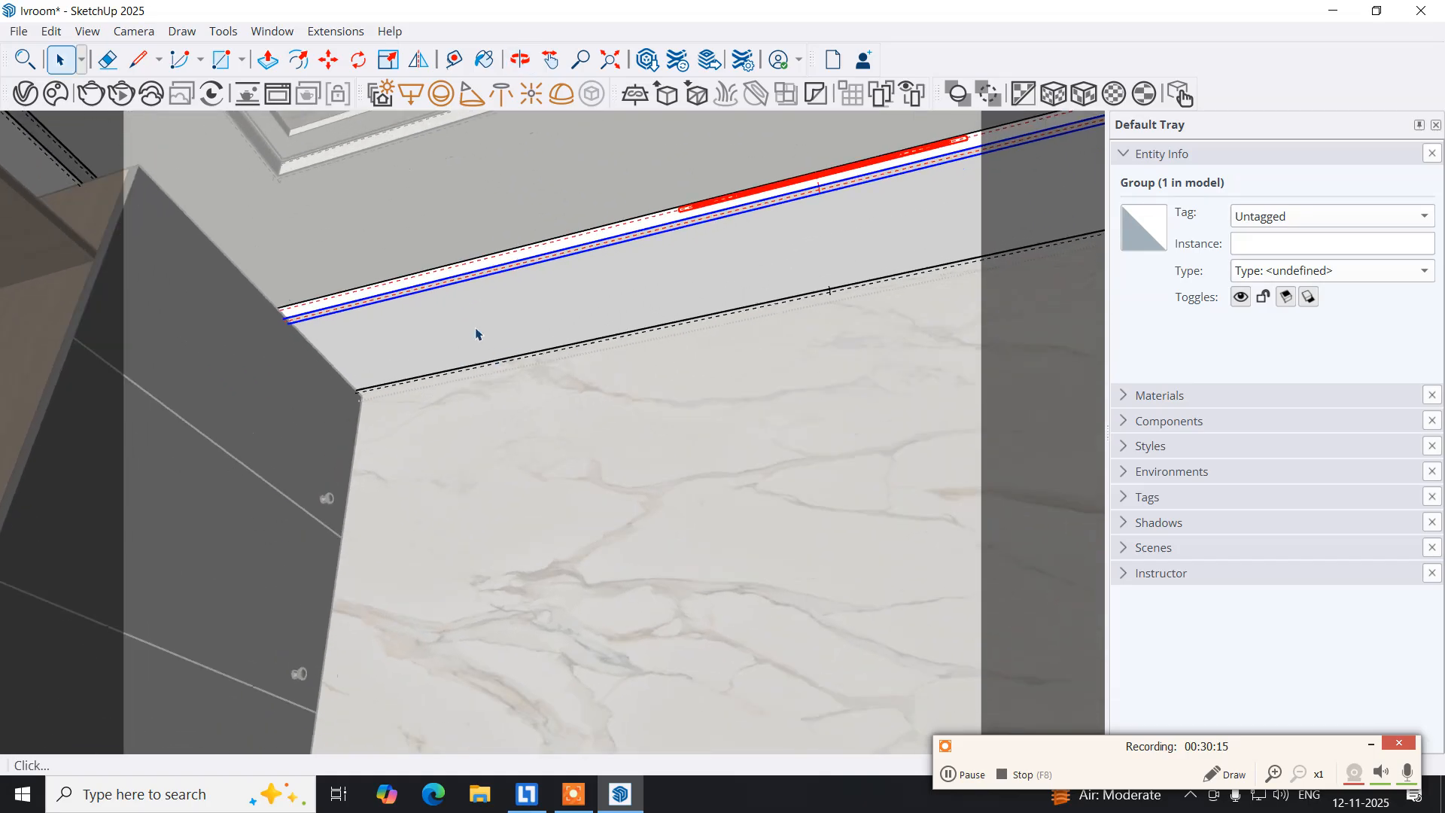
pyautogui.rightClick(470, 409)
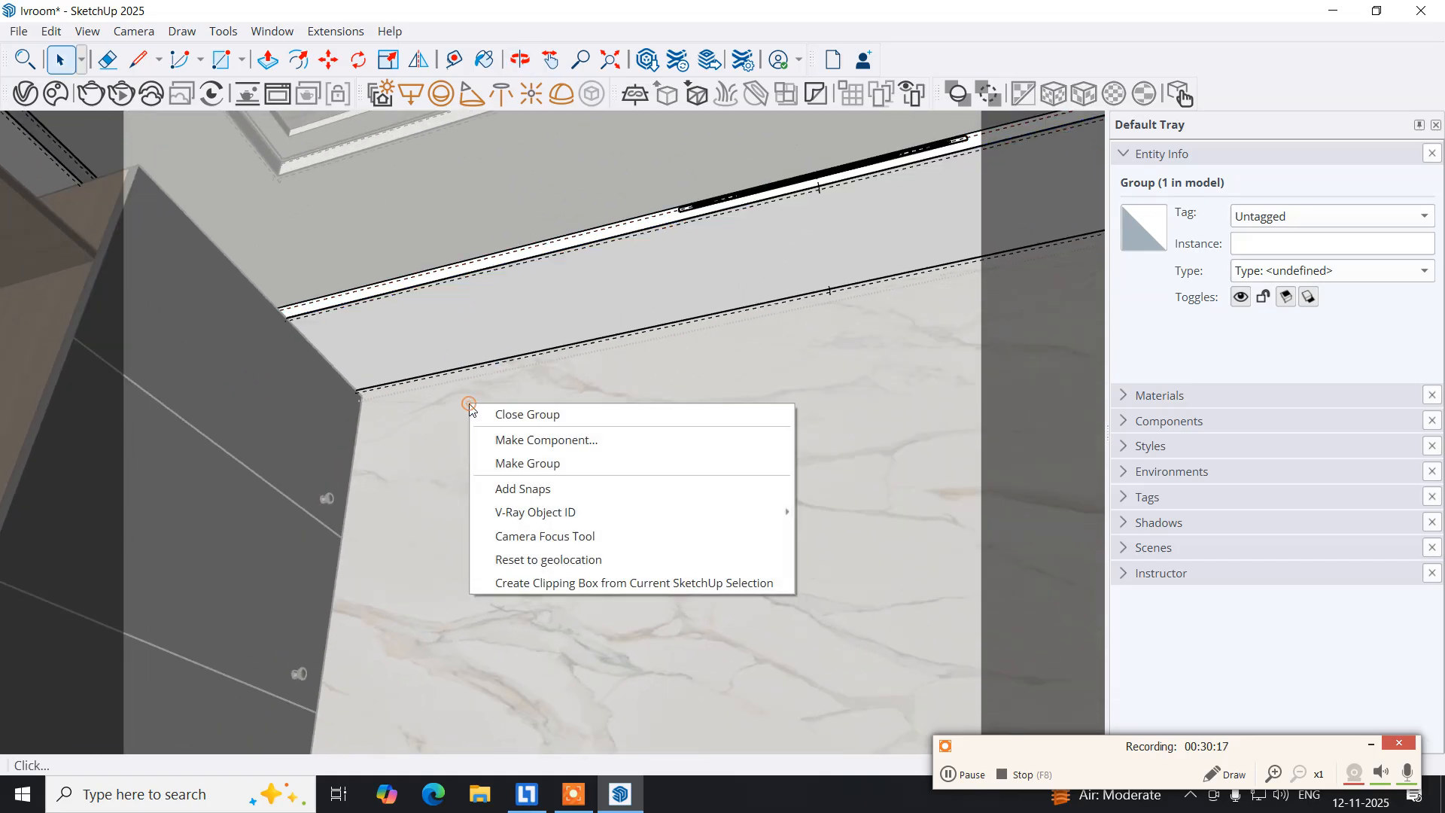
pyautogui.click(526, 420)
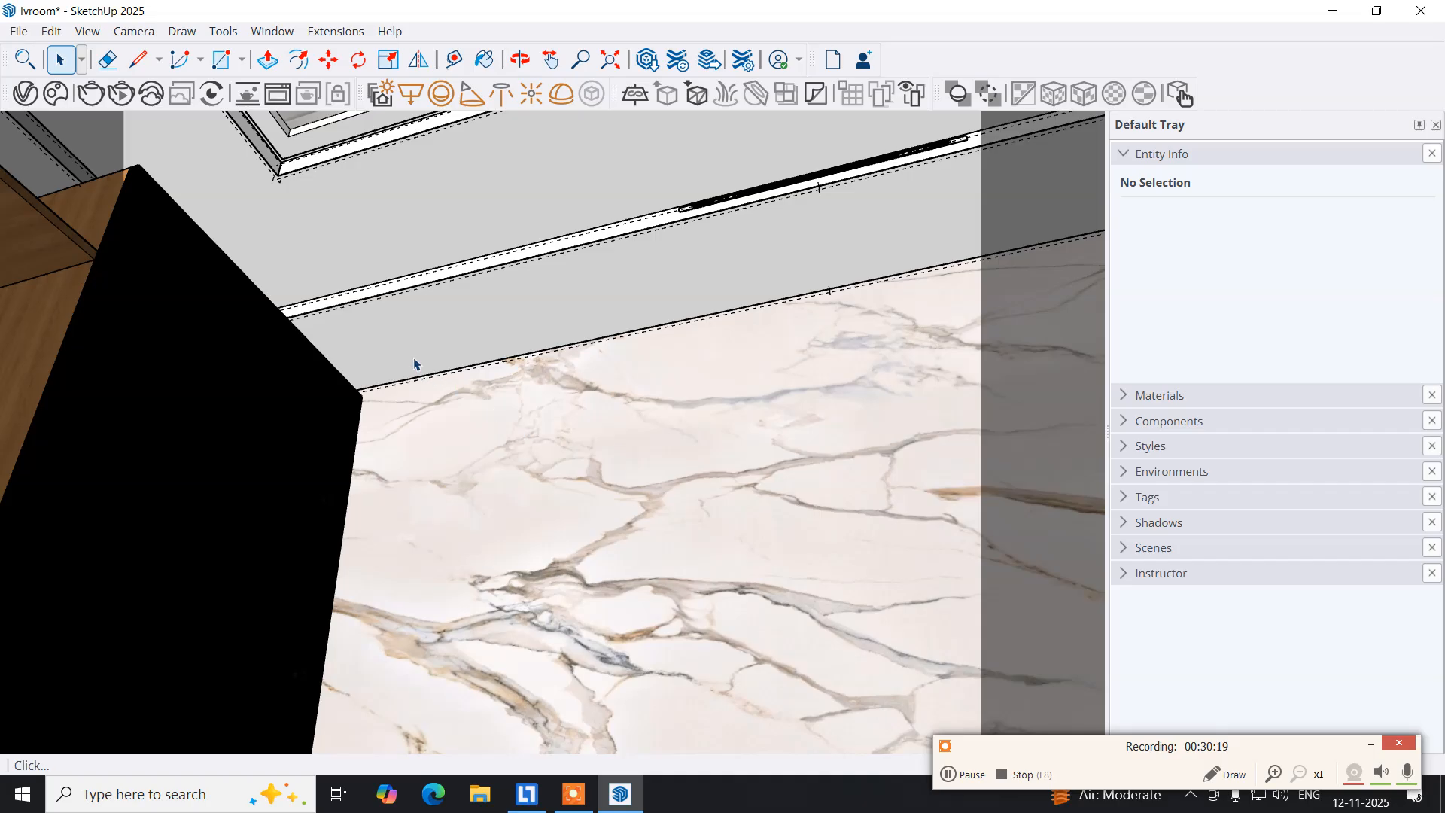
# Open 3D Warehouse and search it for "ceiling lights".
pyautogui.click(270, 32)
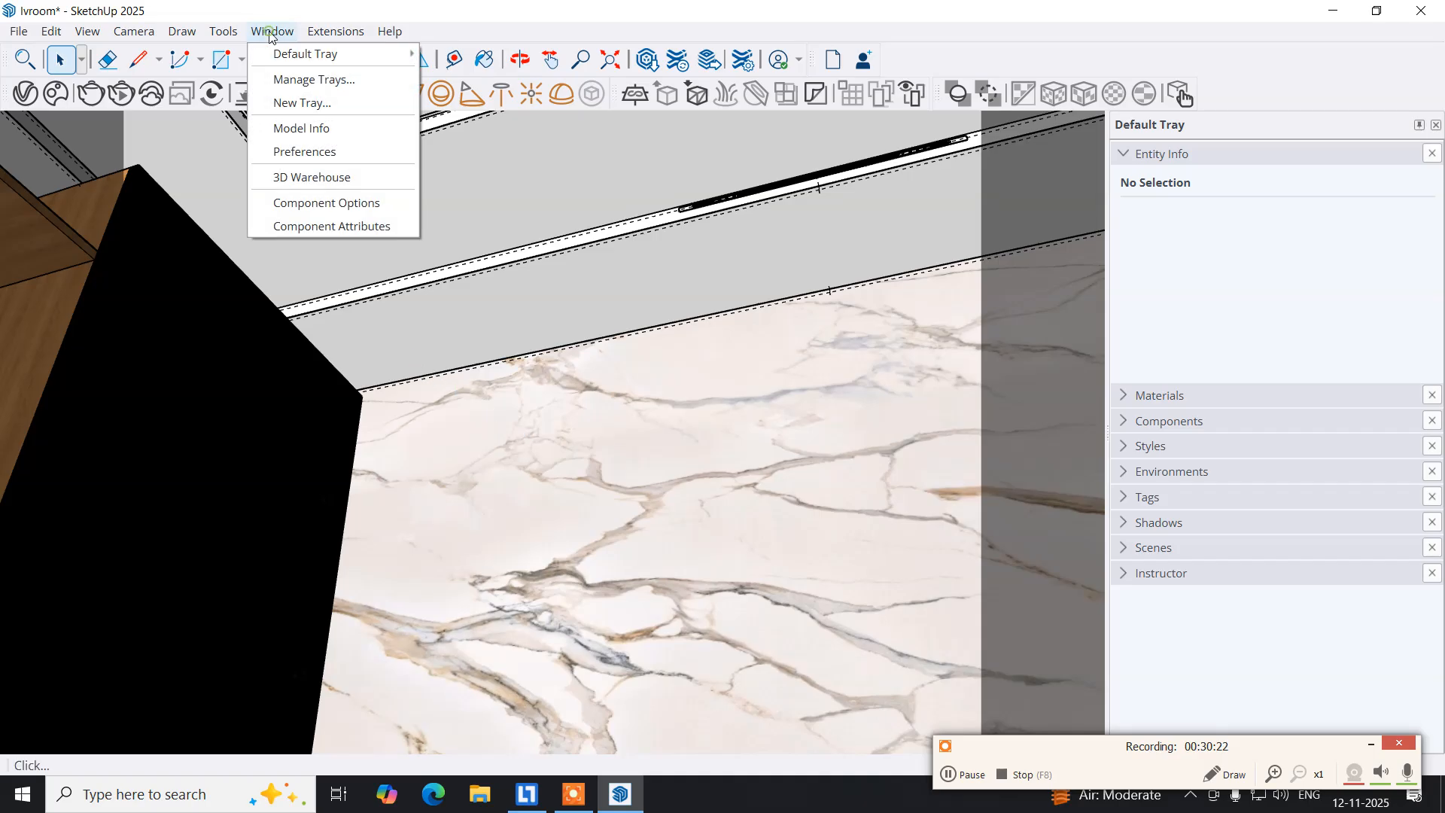
pyautogui.click(305, 177)
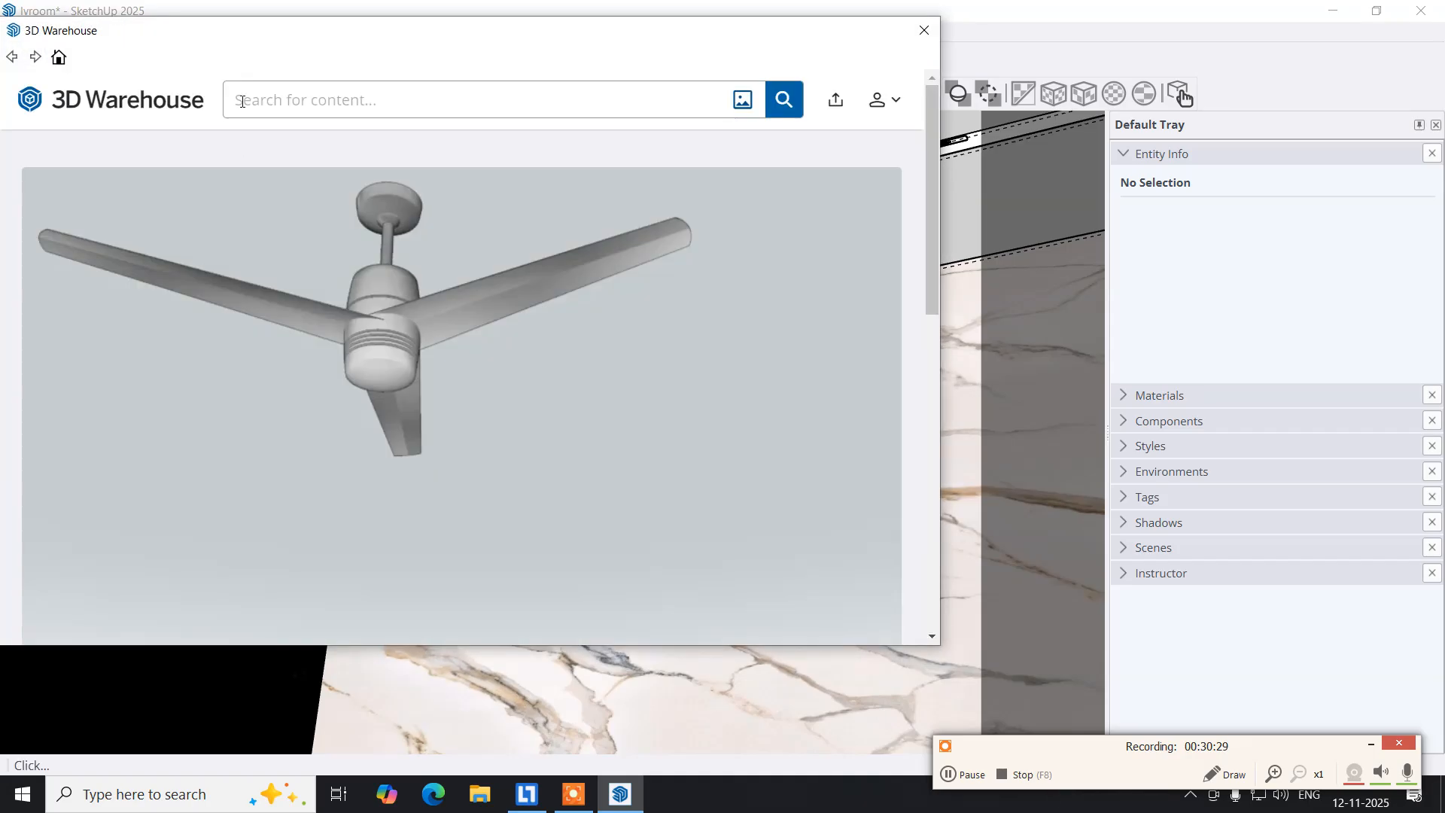
pyautogui.write('ceili')
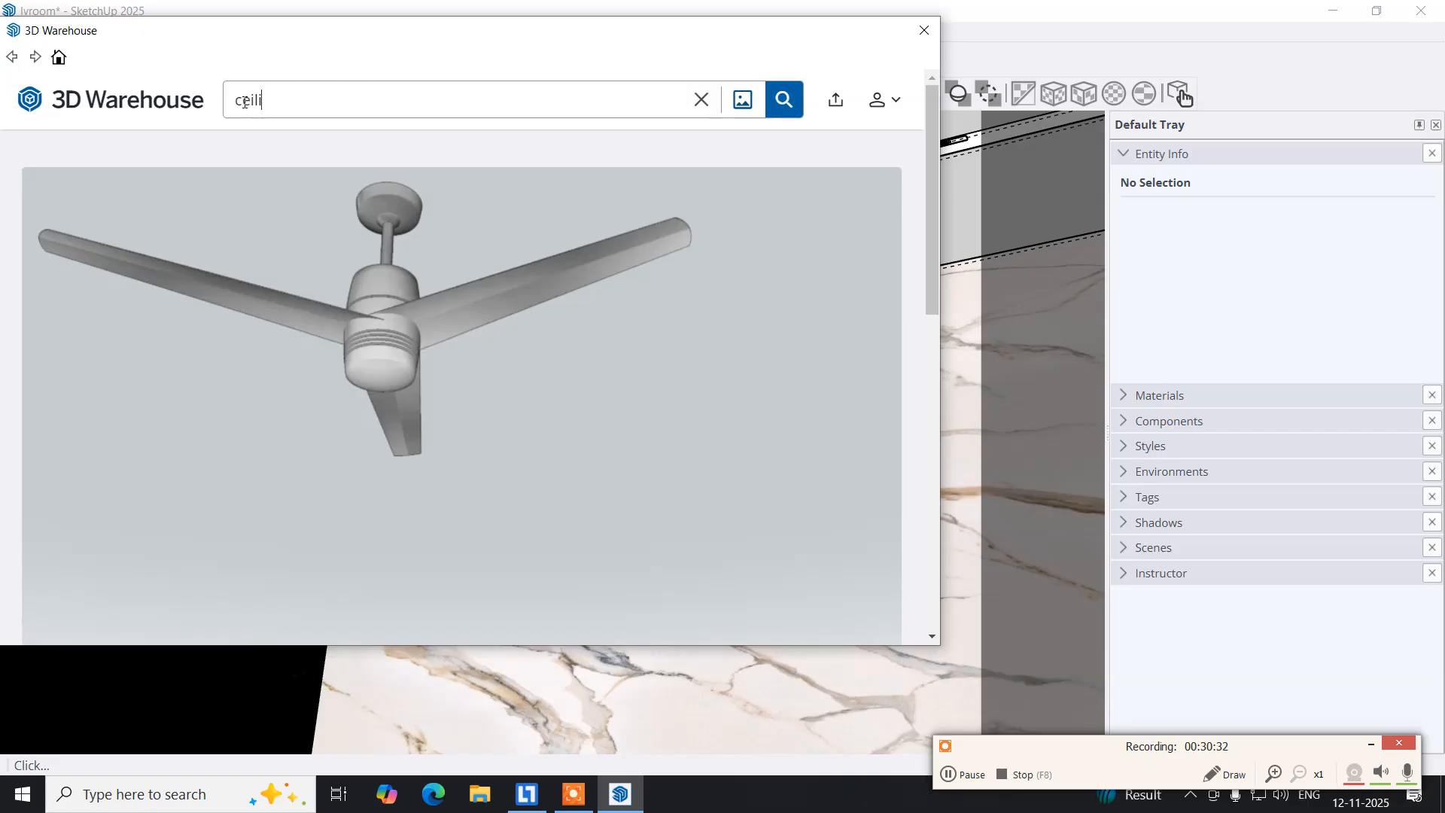
pyautogui.write('ng lights')
pyautogui.press('Return')
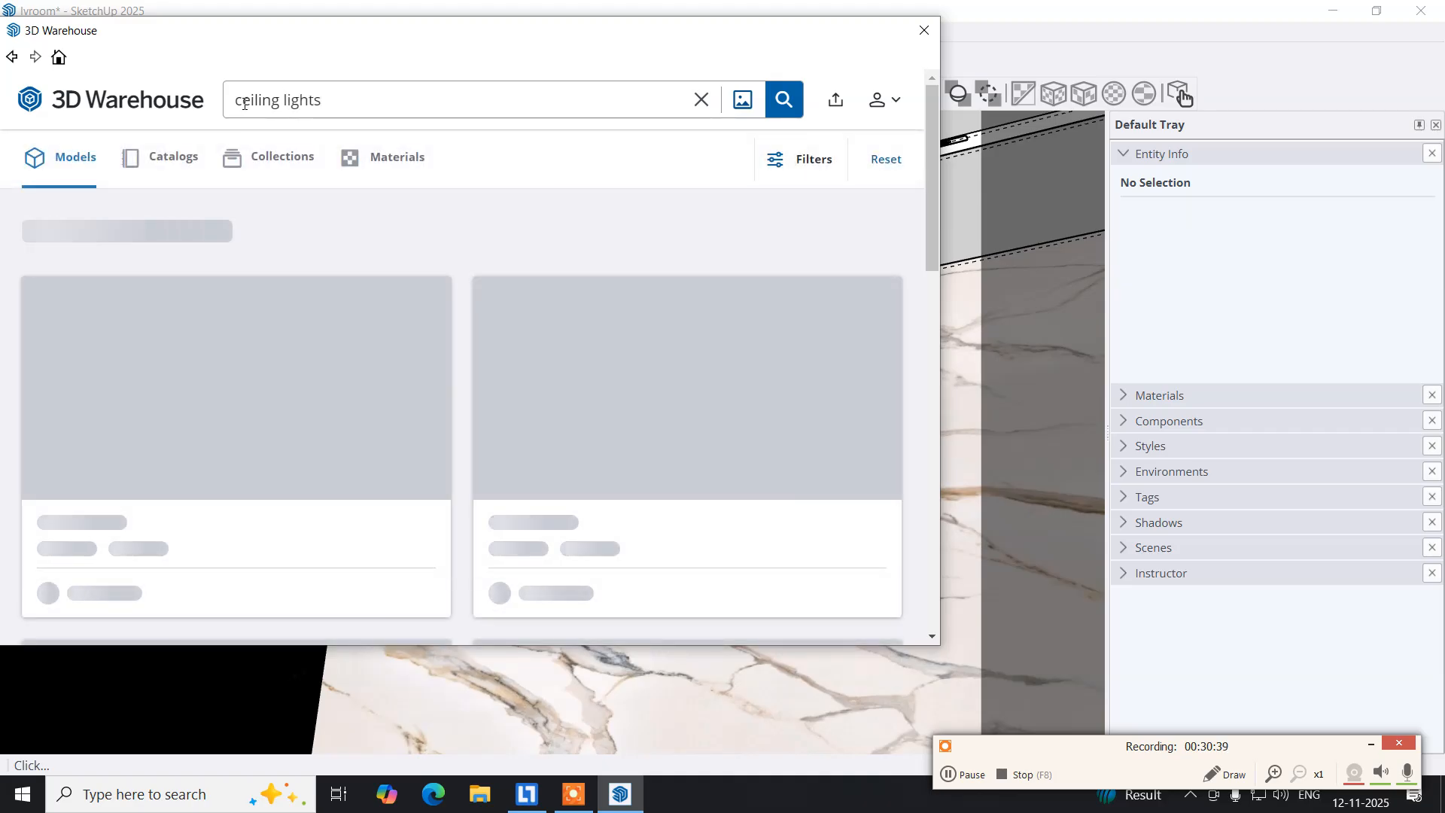
# Look through the 3D Warehouse ceiling light results for a simple fixture that suits the false ceiling.
pyautogui.scroll(-5, 422, 308)
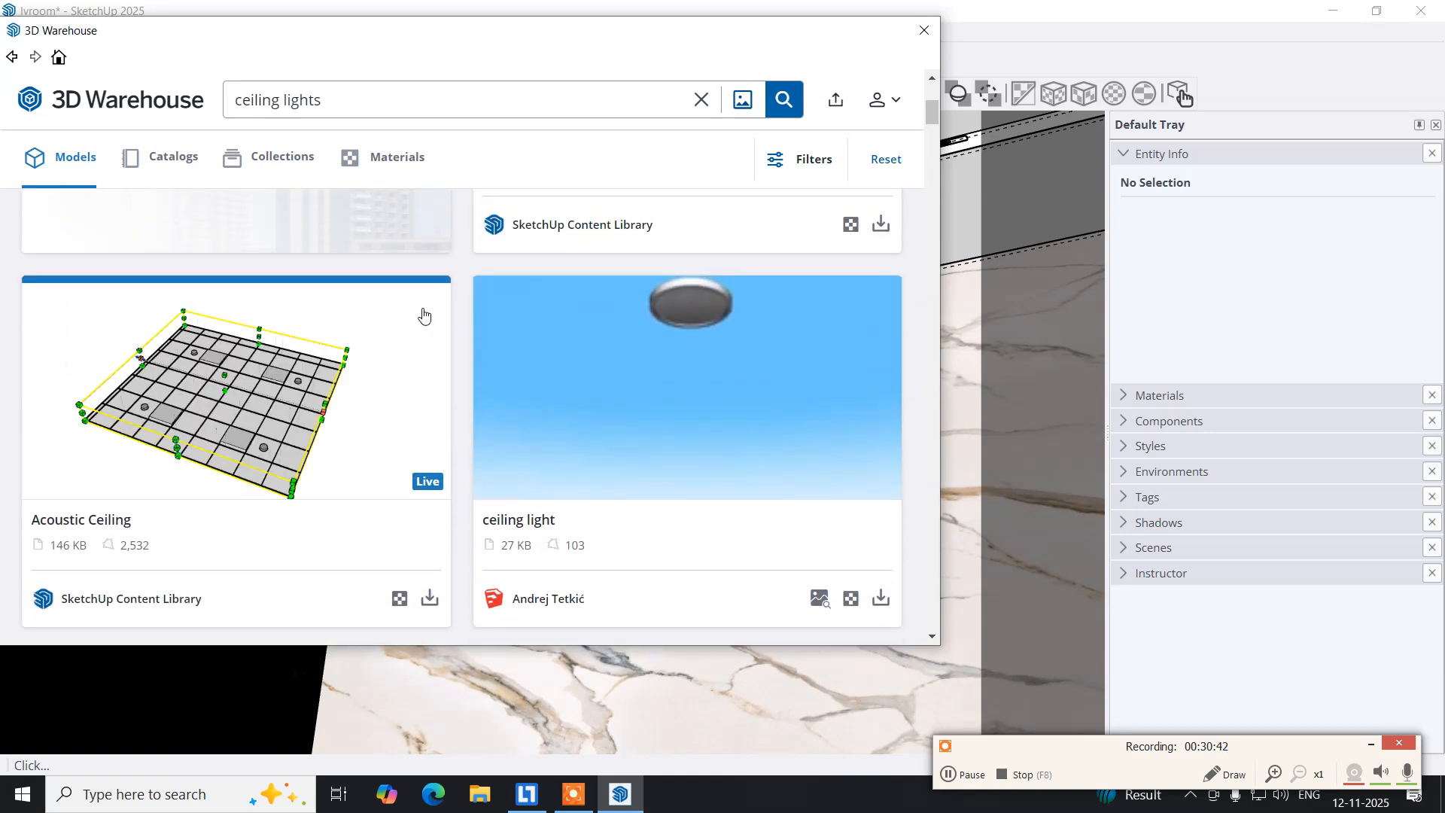
pyautogui.scroll(-1, 425, 316)
pyautogui.scroll(-3, 424, 316)
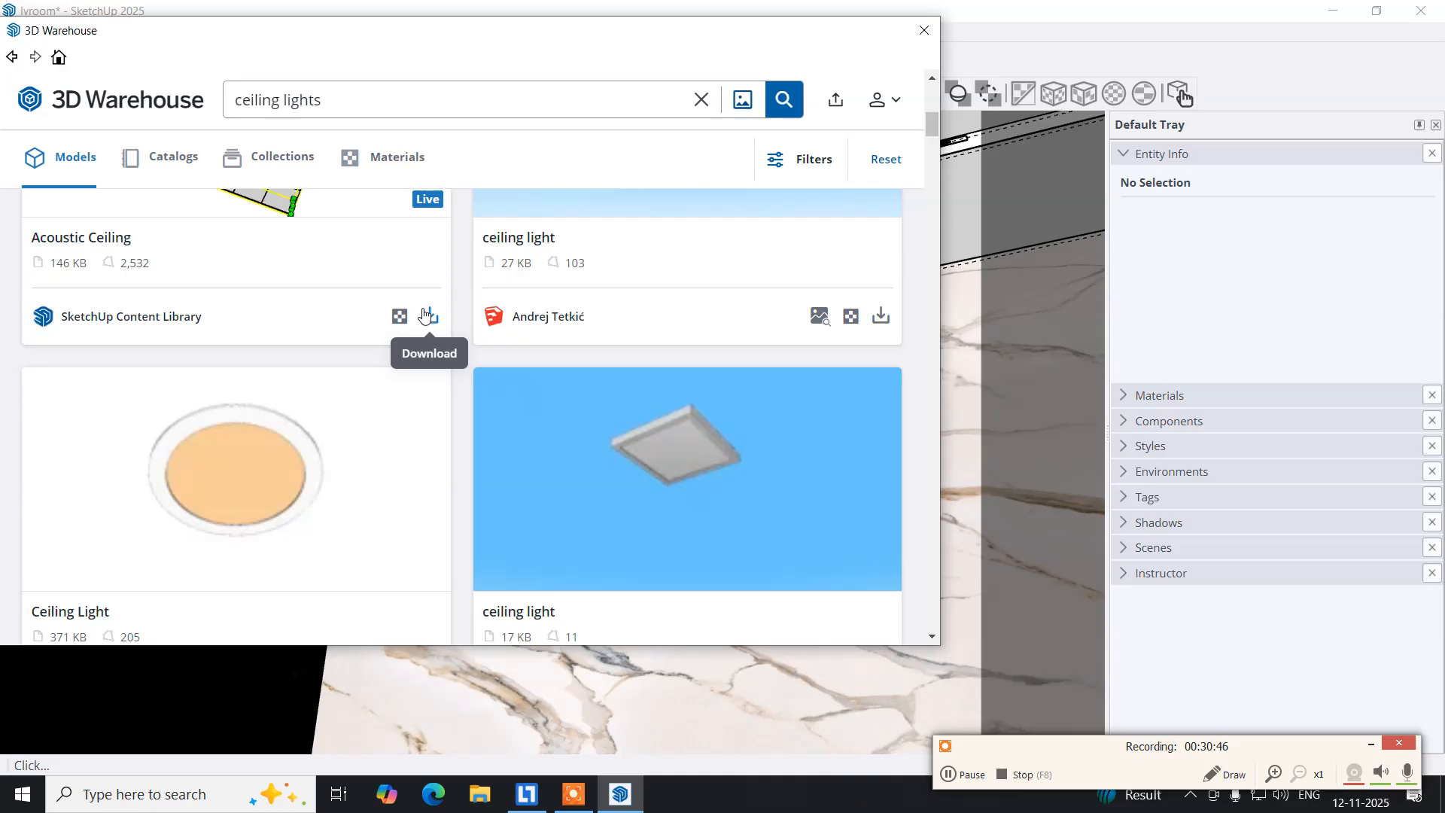
pyautogui.scroll(-6, 423, 316)
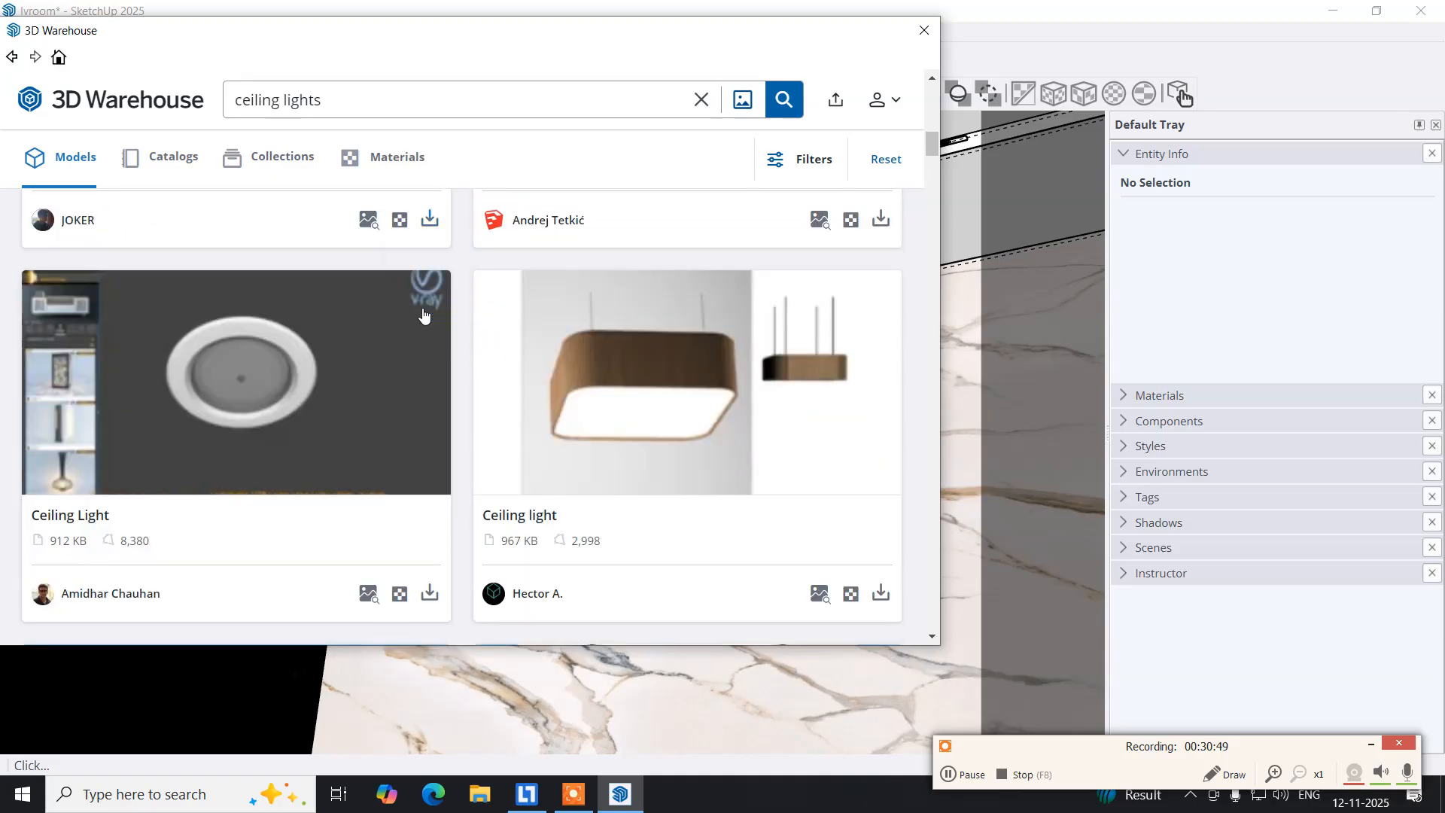
pyautogui.scroll(-5, 424, 316)
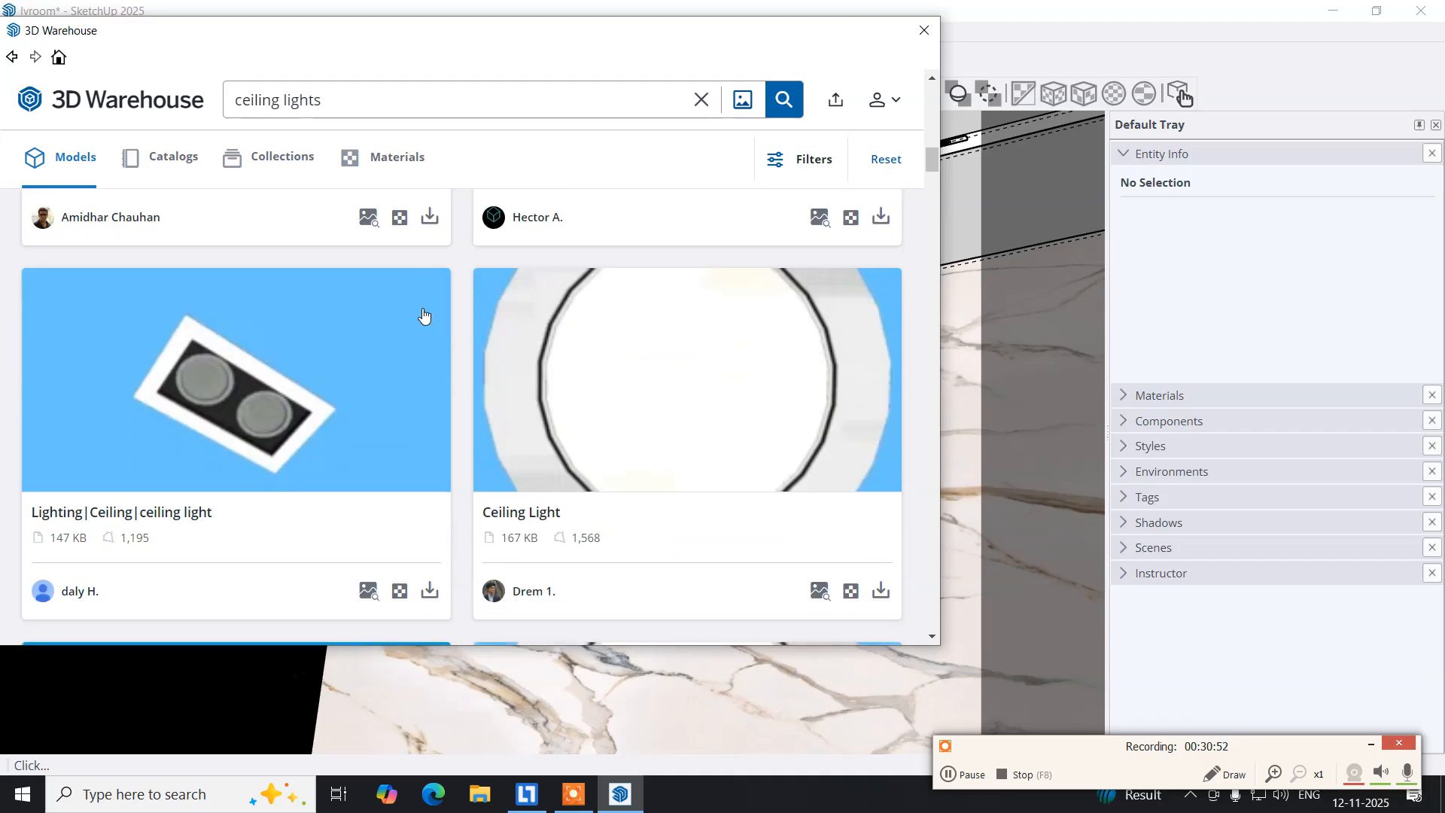
pyautogui.scroll(-6, 423, 316)
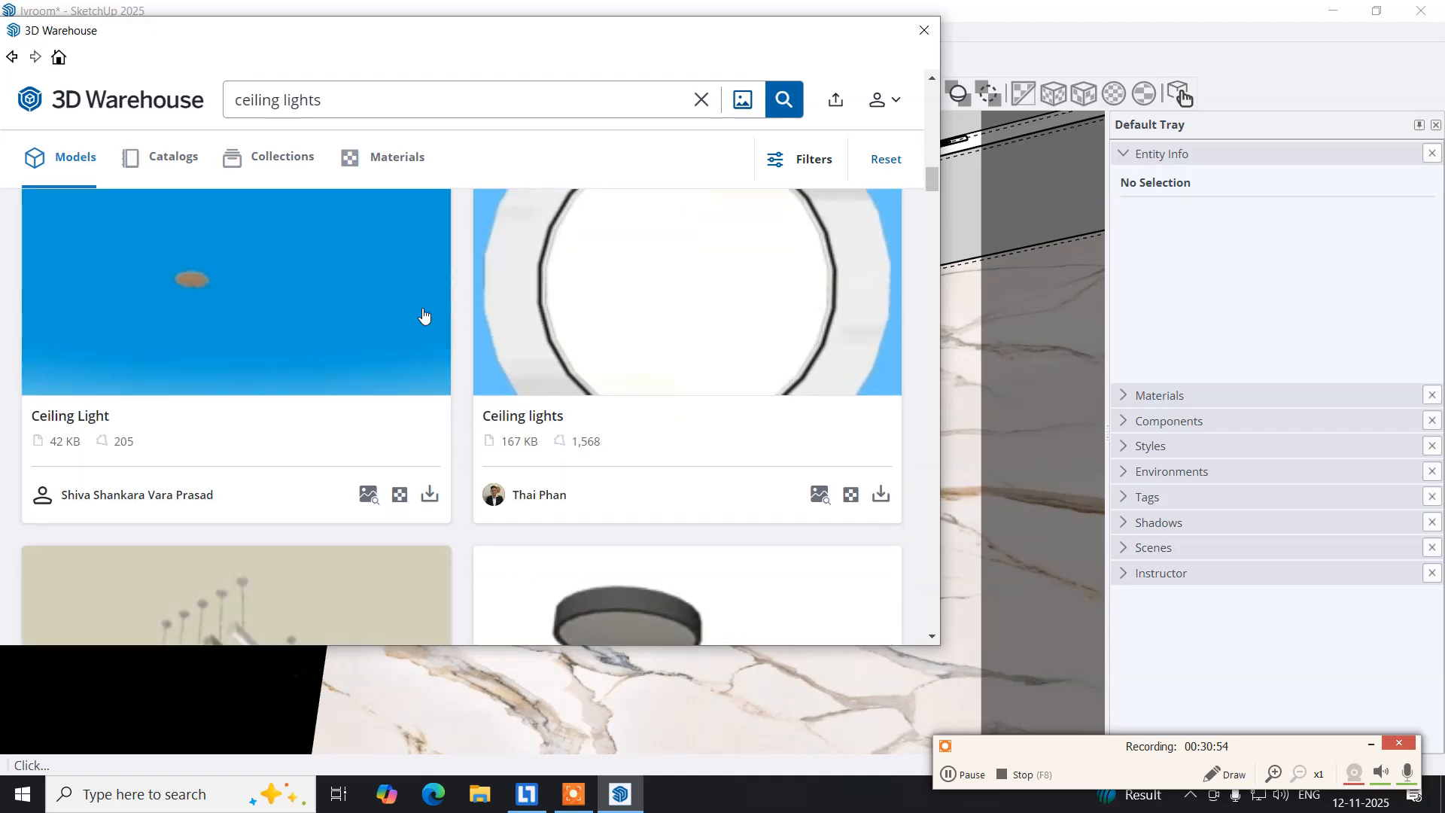
pyautogui.scroll(-3, 424, 316)
pyautogui.scroll(-1, 423, 316)
pyautogui.scroll(-5, 424, 316)
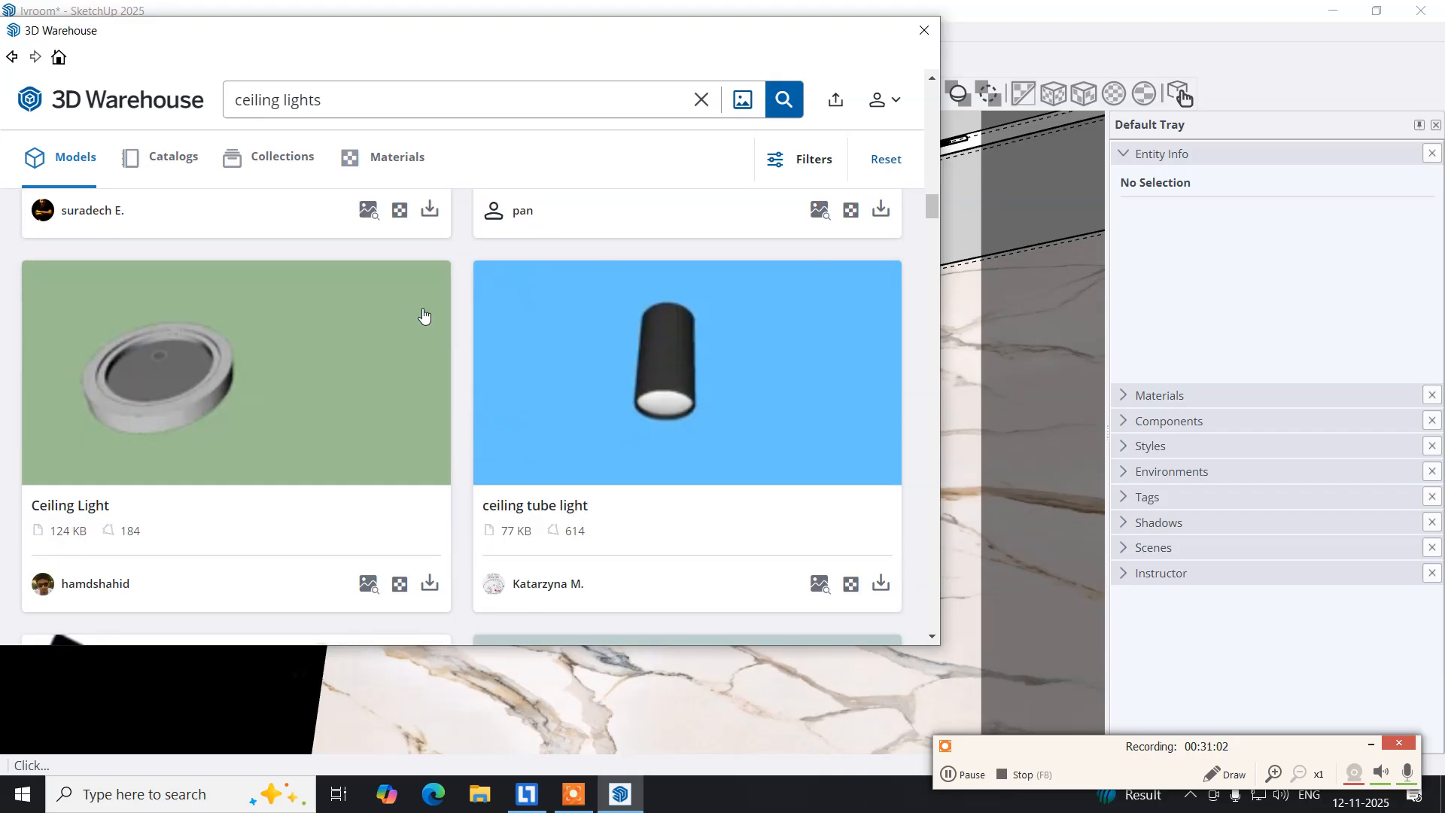
pyautogui.scroll(-5, 424, 316)
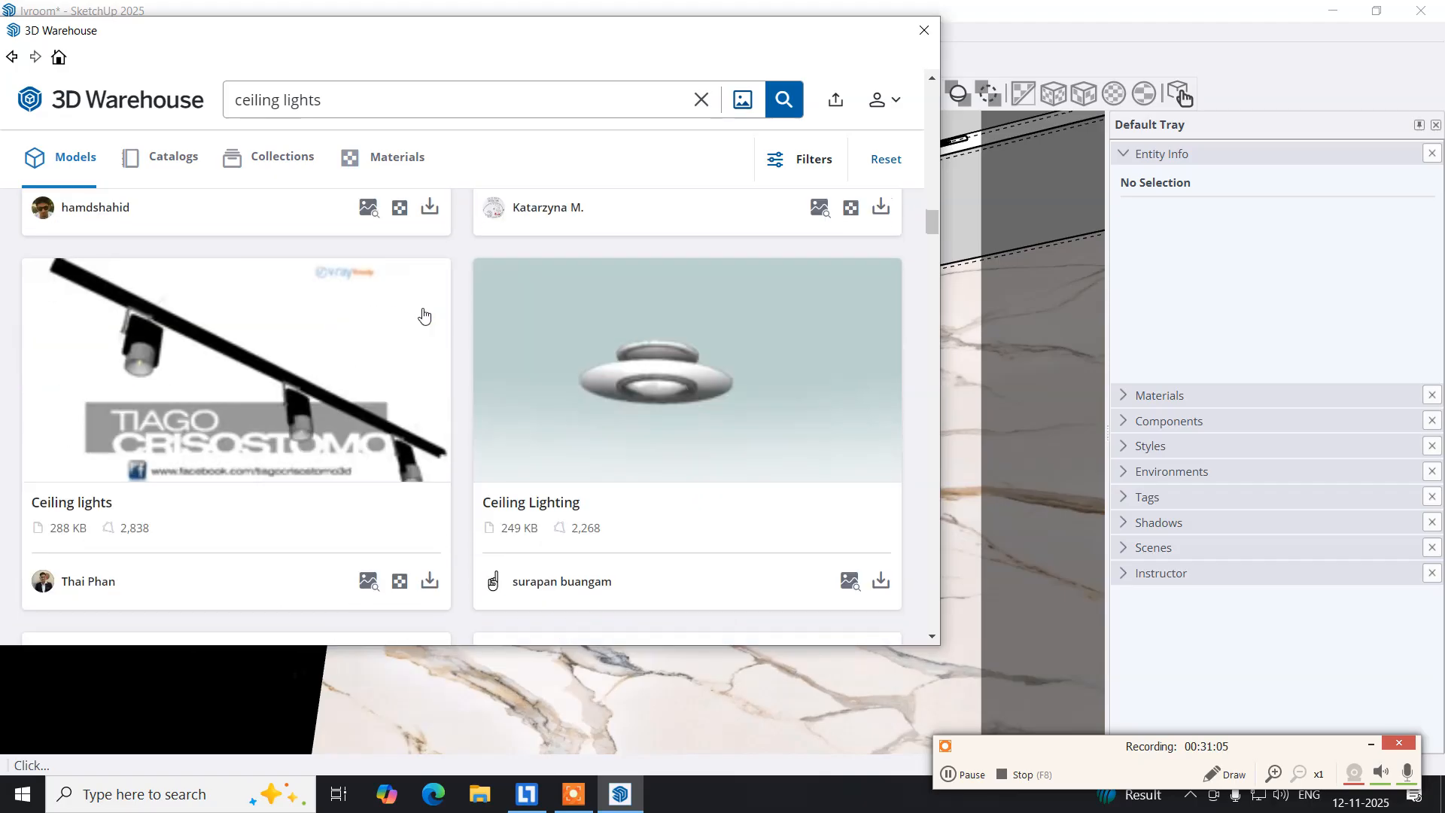
pyautogui.scroll(-2, 423, 316)
pyautogui.scroll(-5, 424, 316)
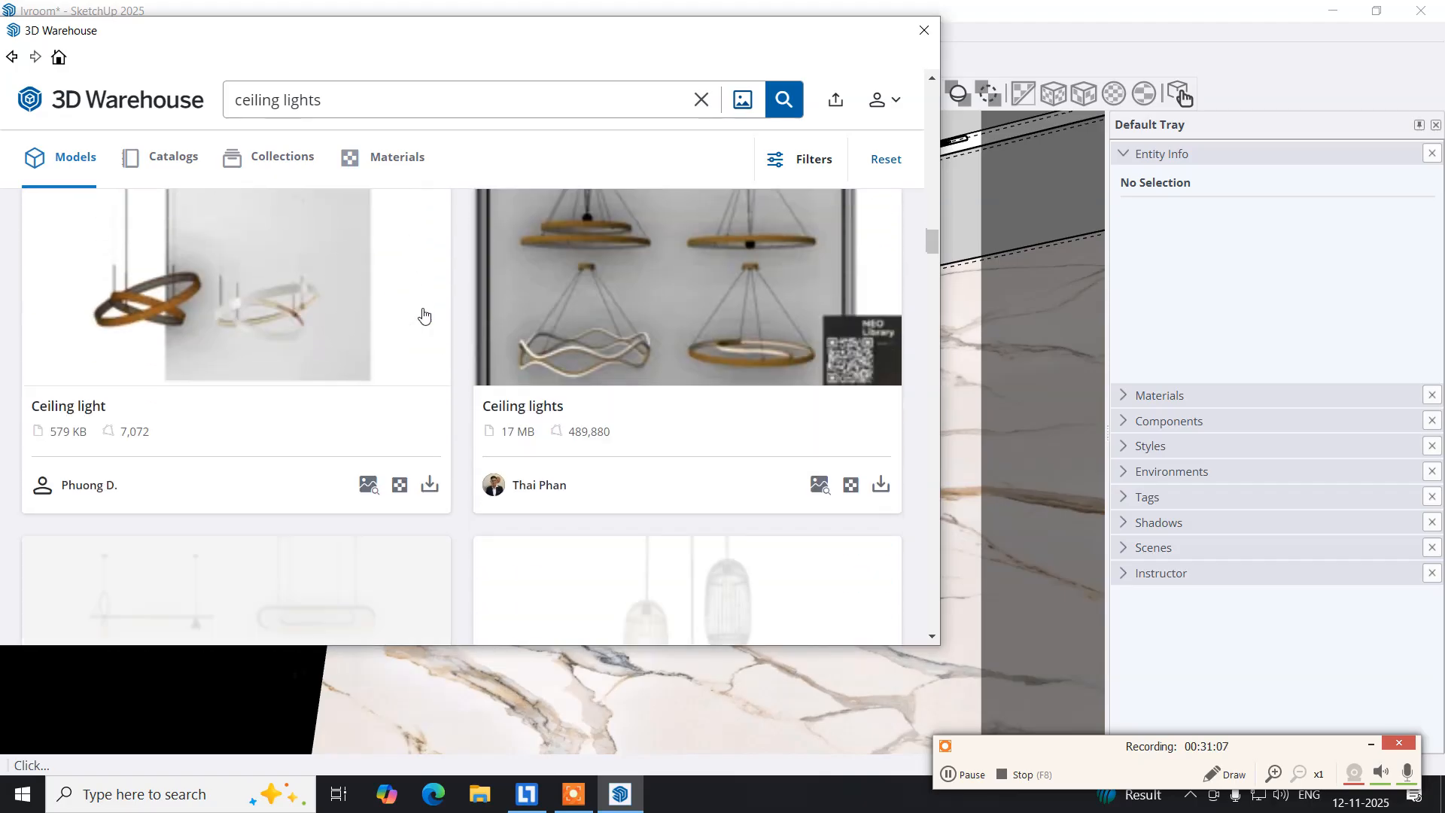
pyautogui.scroll(-5, 424, 316)
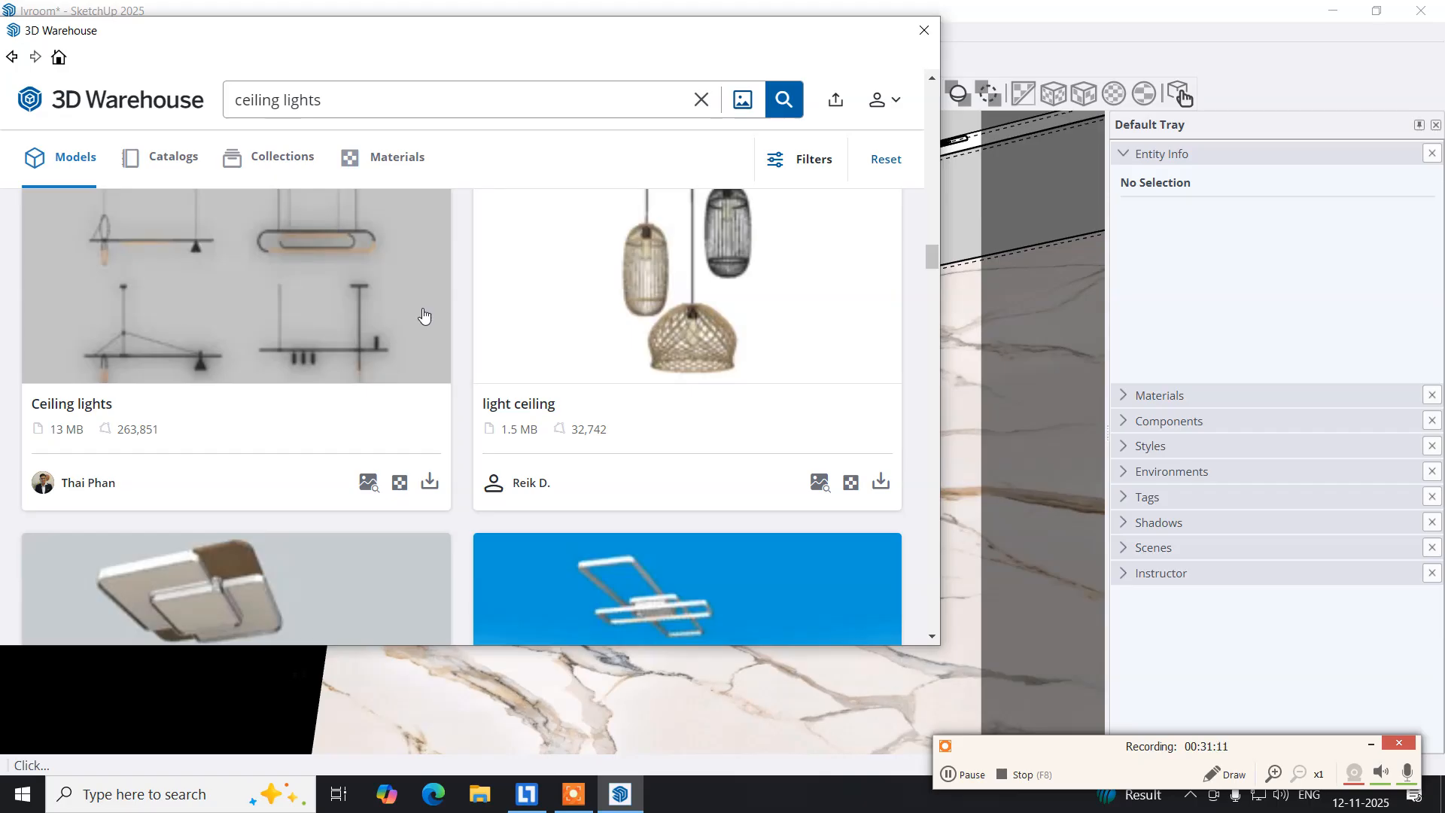
pyautogui.scroll(-15, 424, 316)
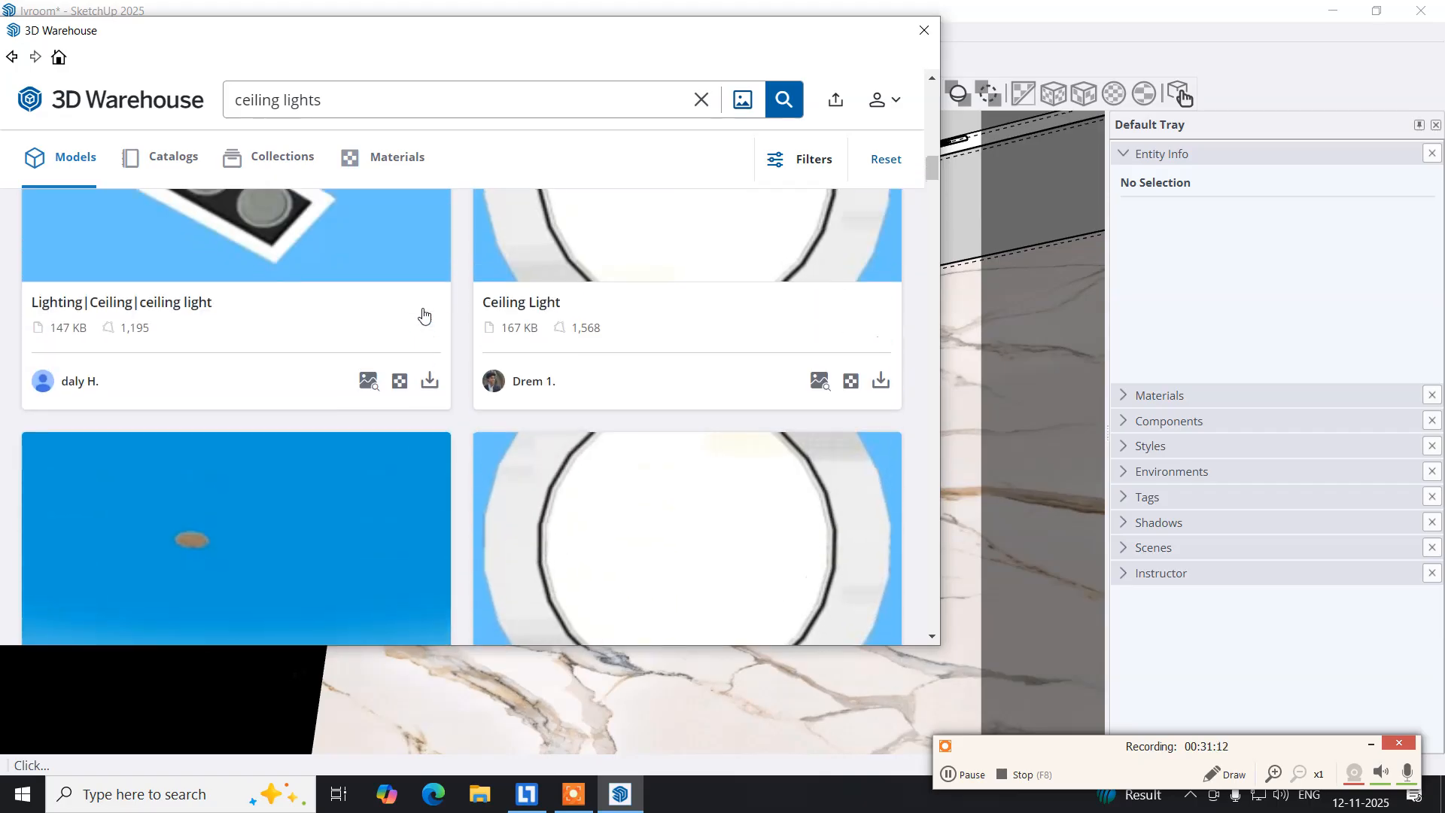
pyautogui.scroll(-10, 423, 316)
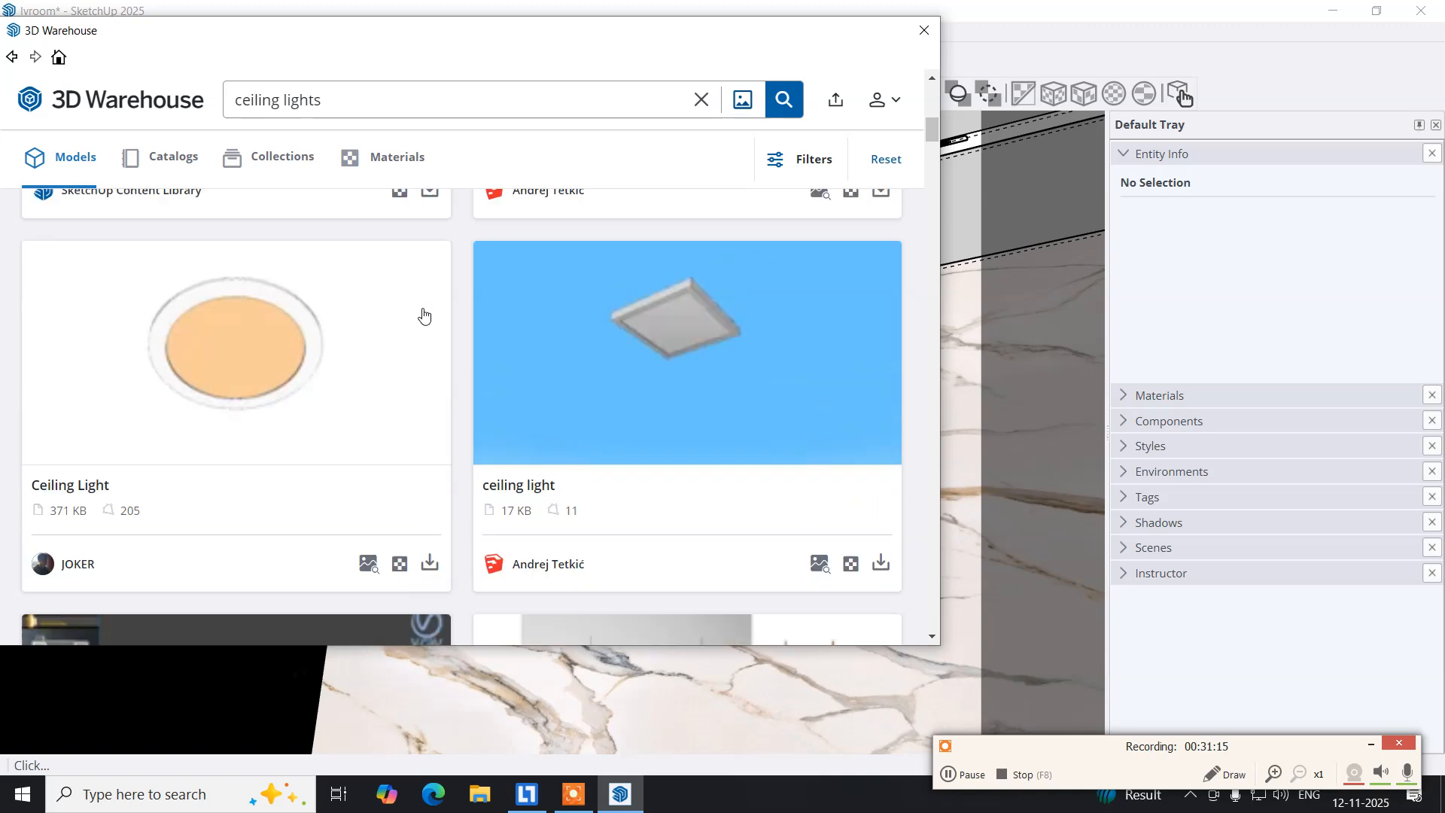
pyautogui.scroll(5, 424, 317)
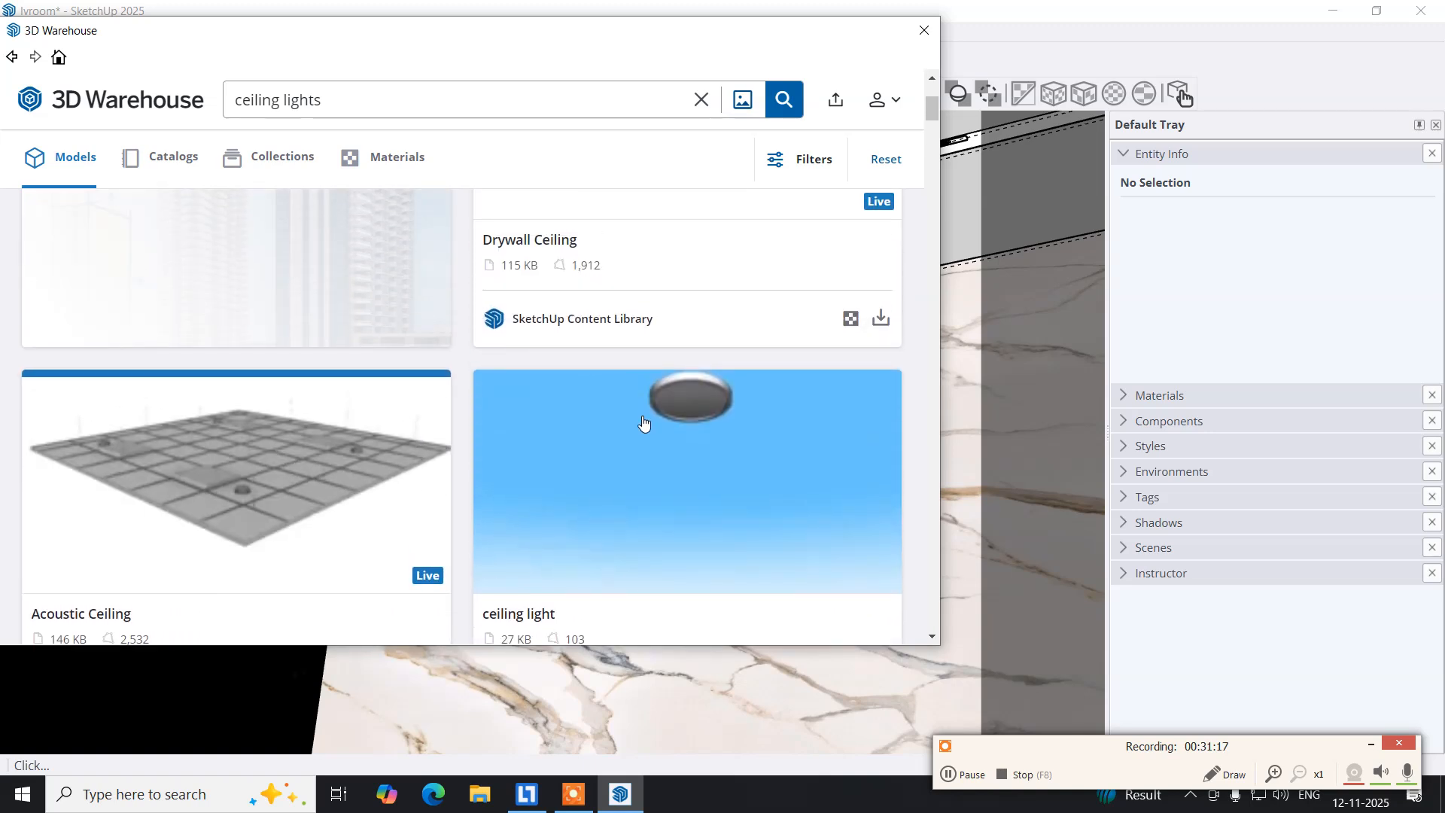
# Download the round disc-shaped ceiling light from 3D Warehouse directly into the model.
pyautogui.click(643, 424)
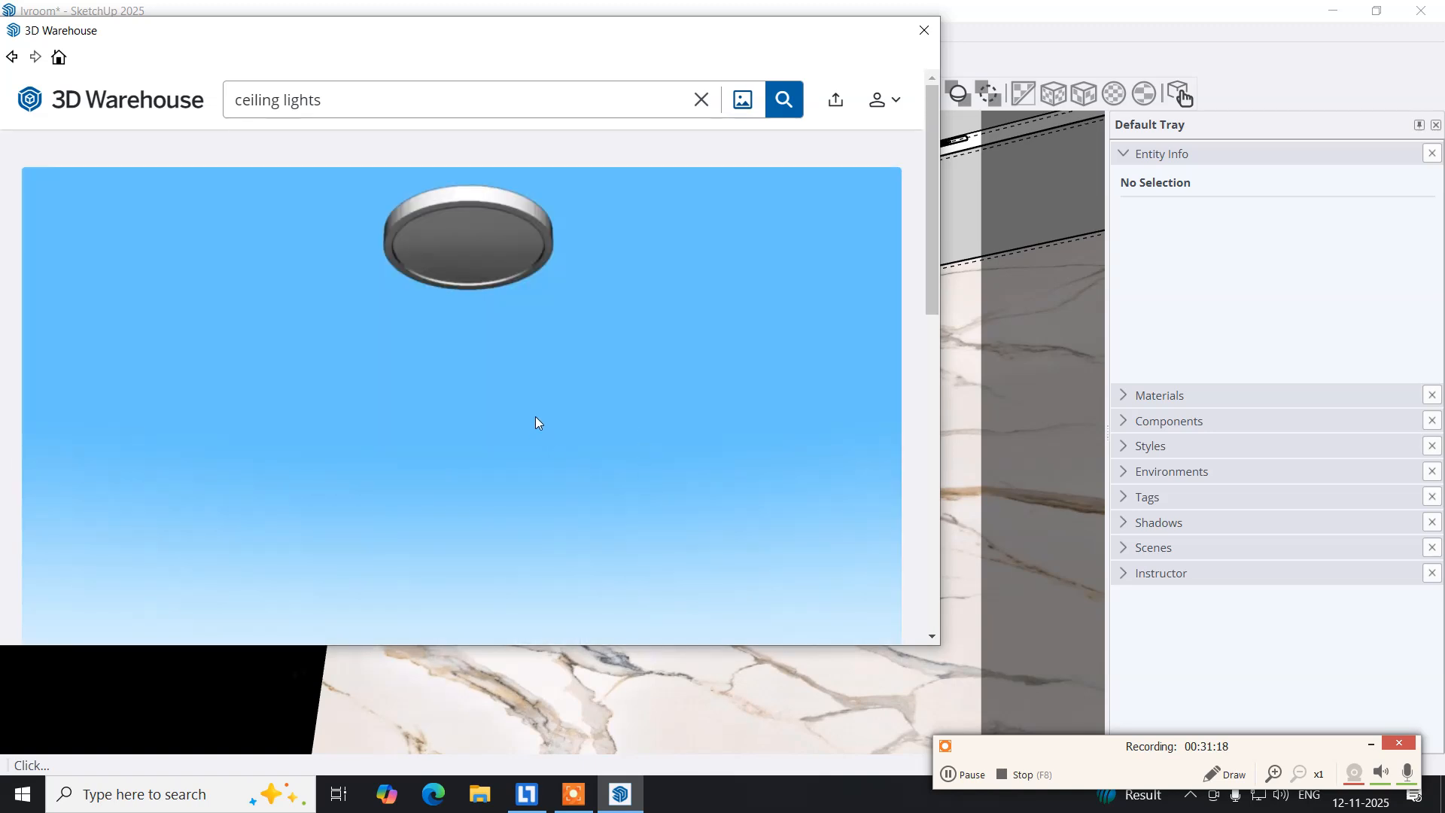
pyautogui.scroll(-5, 736, 475)
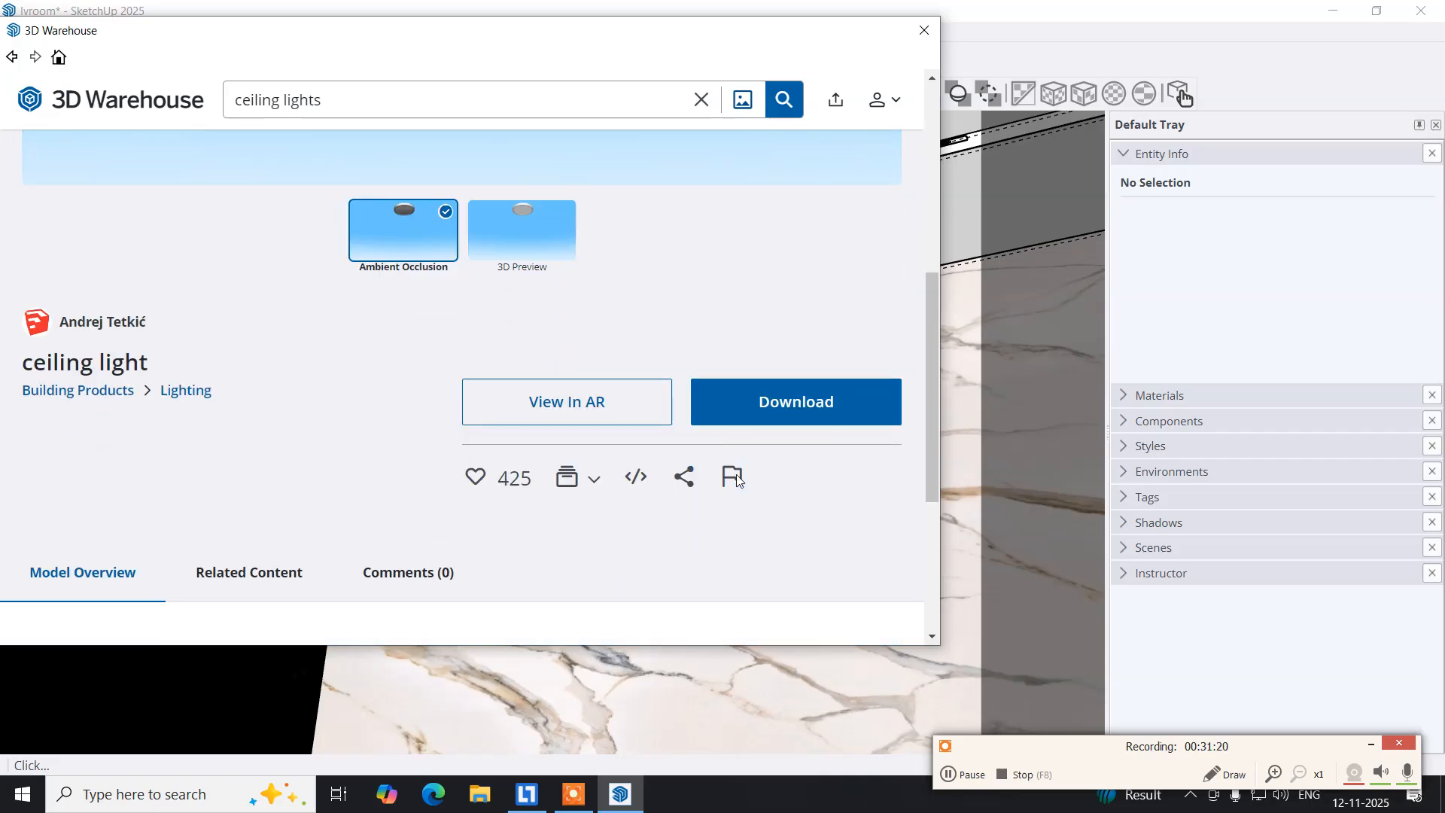
pyautogui.click(762, 424)
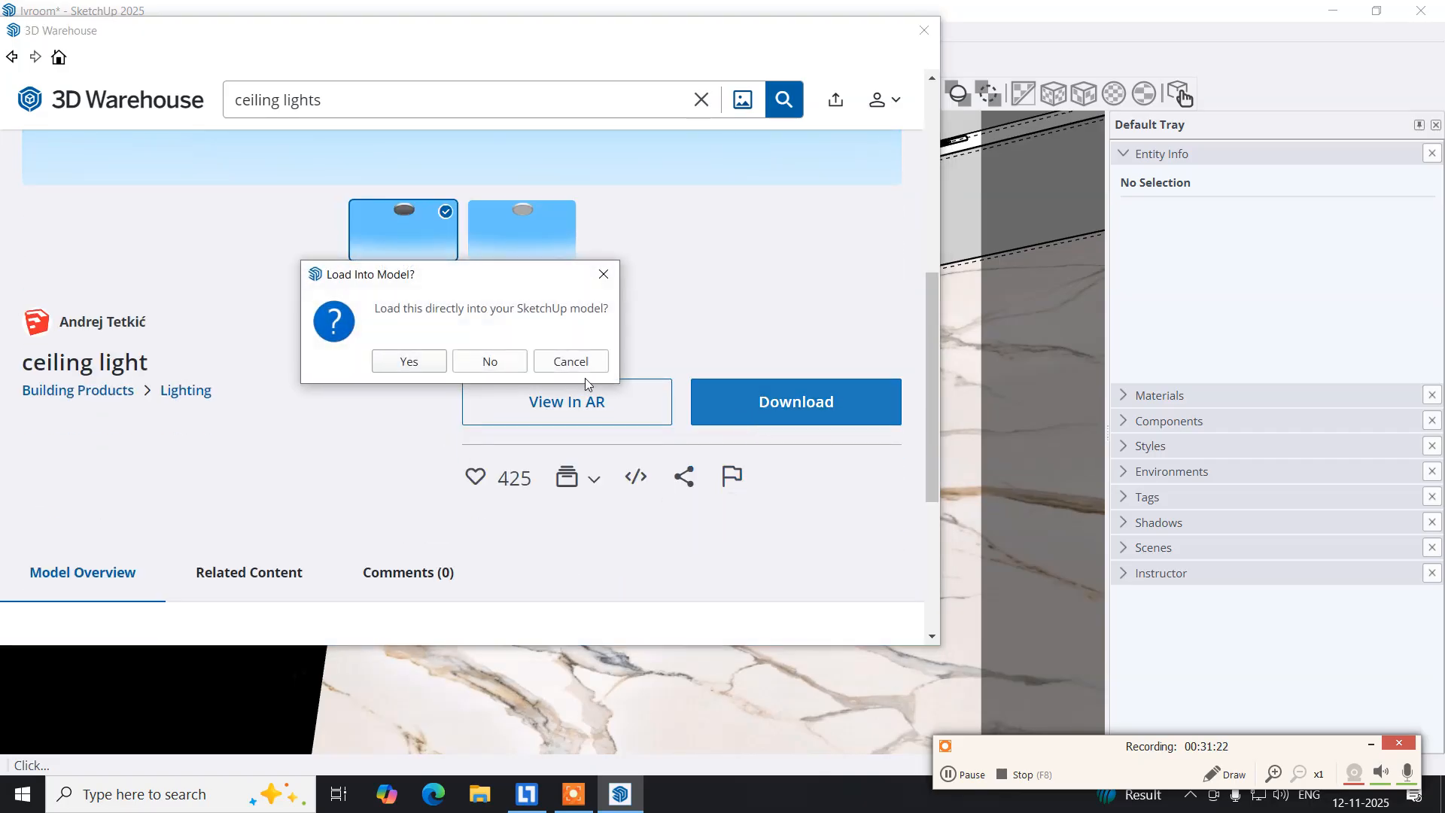
pyautogui.click(411, 362)
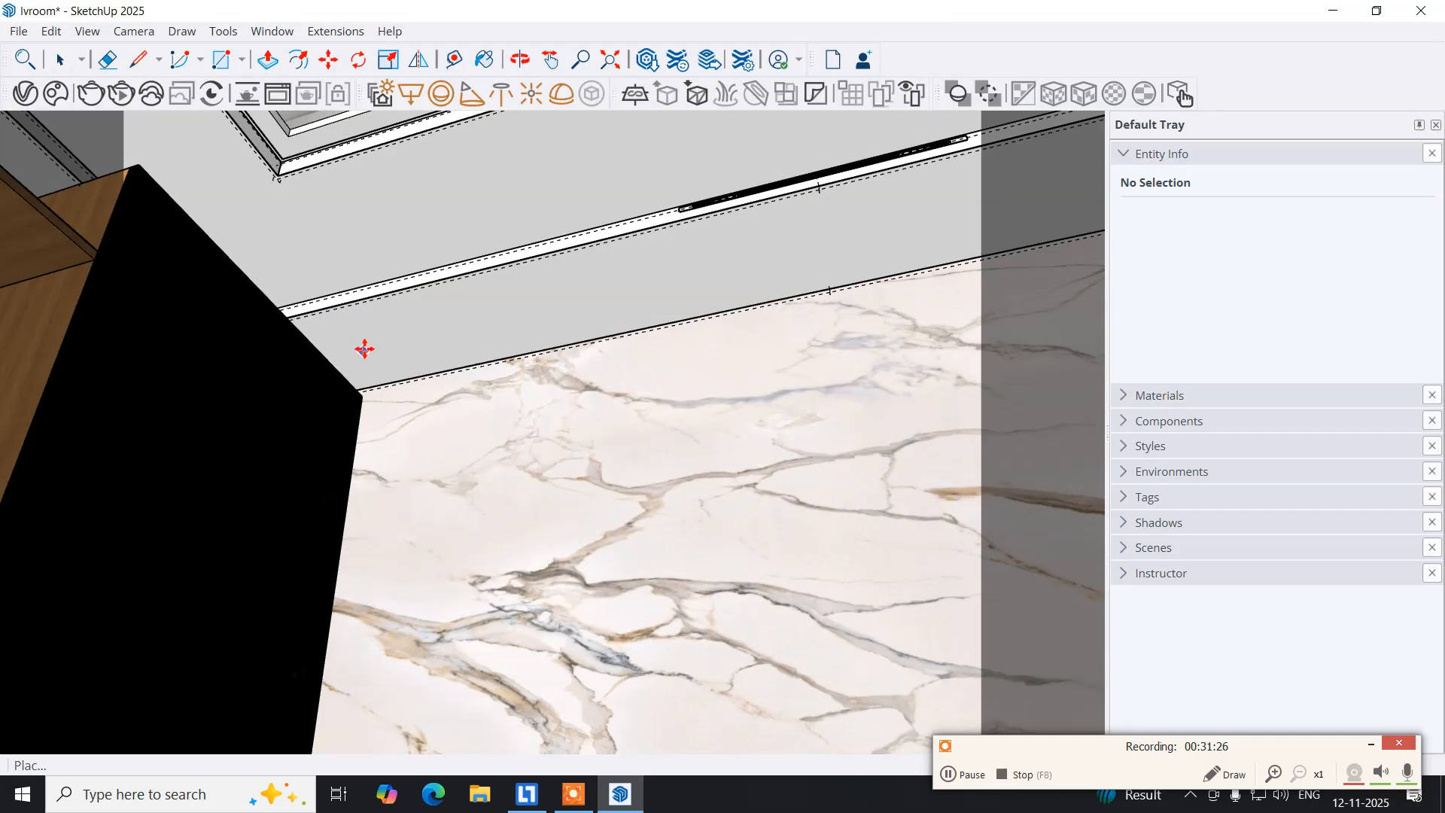
# Try to place the downloaded ceiling light on the false ceiling beside the marble wall, and undo the placement.
pyautogui.click(388, 356)
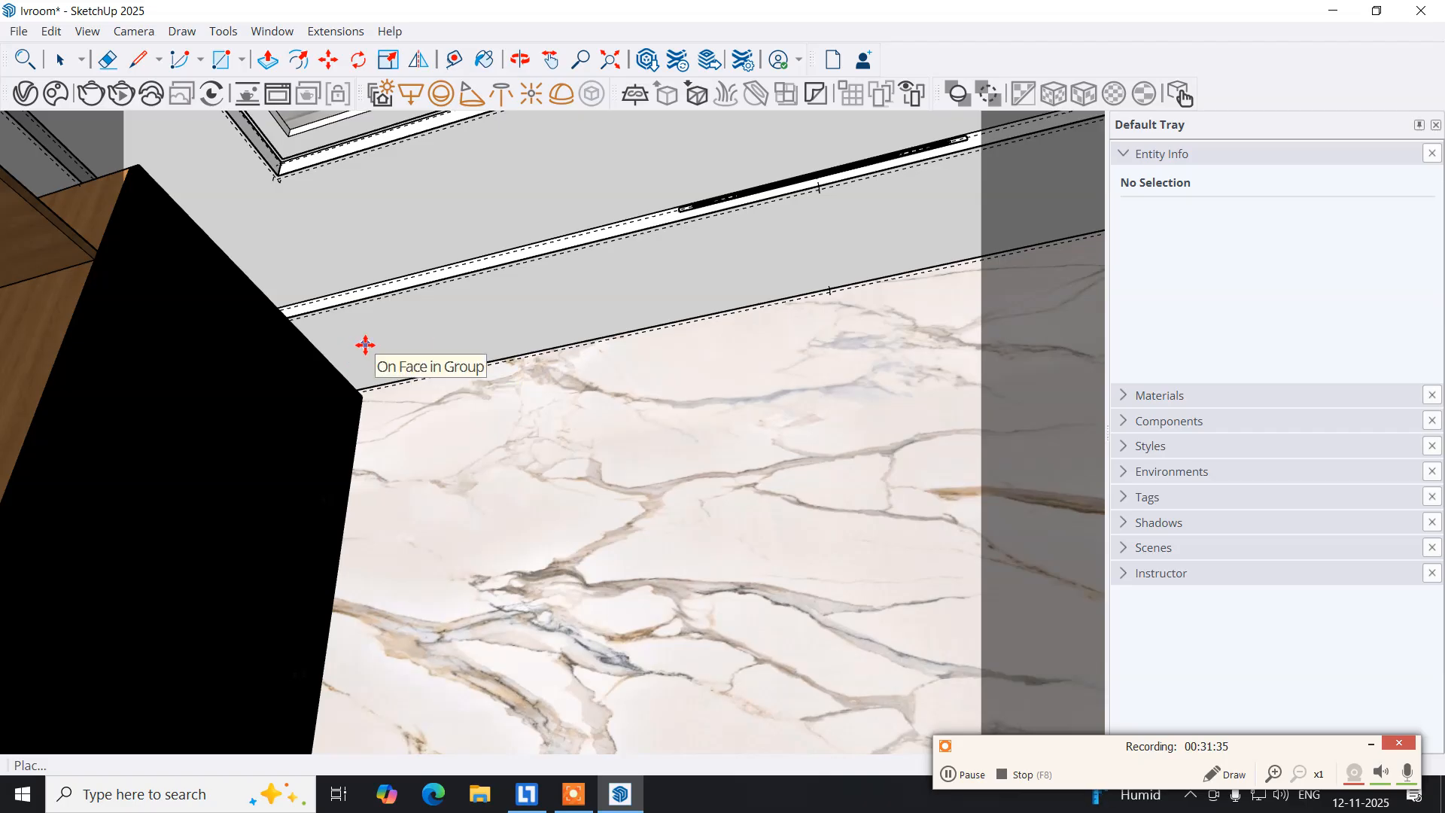
pyautogui.click(343, 456)
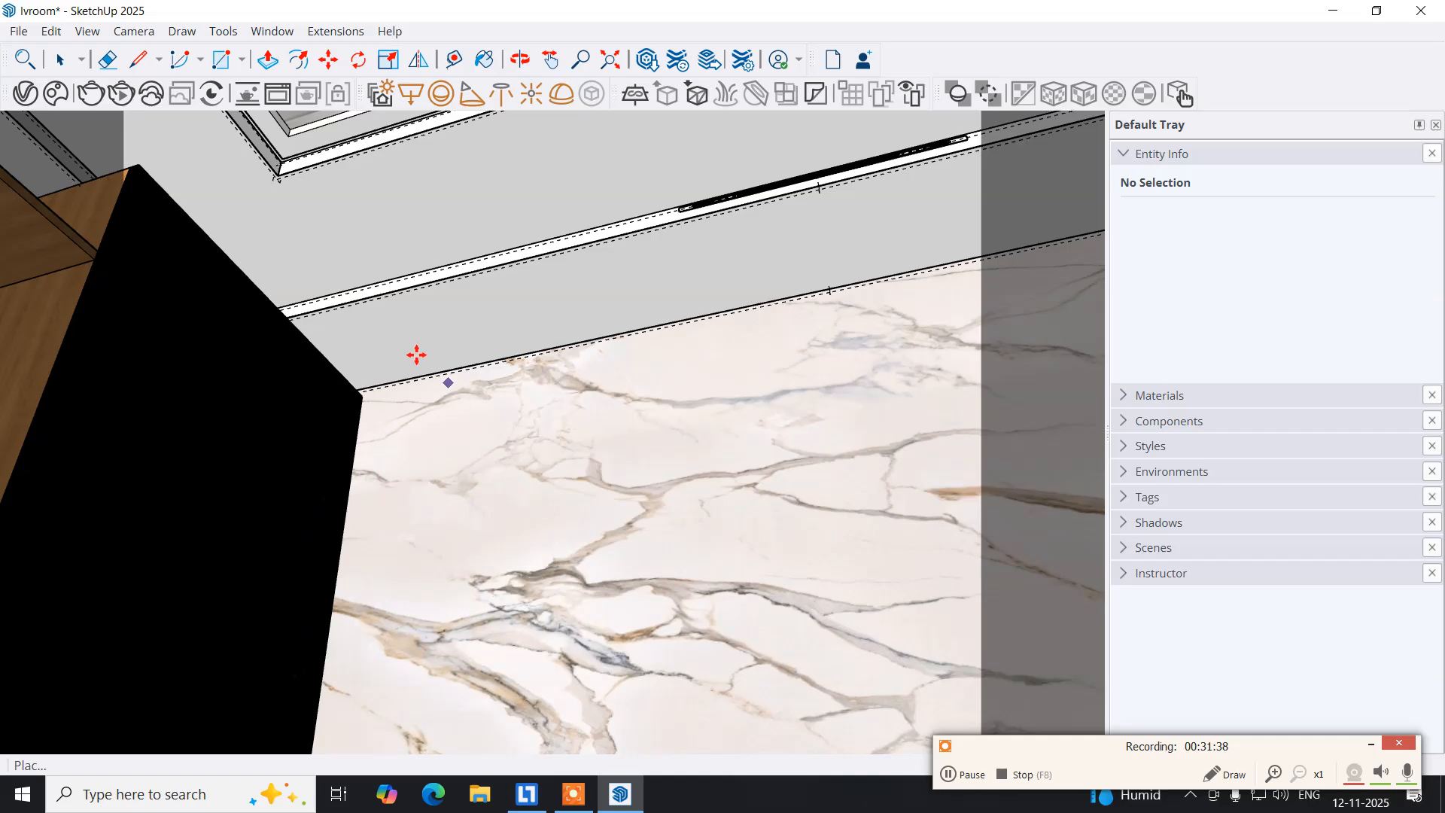
pyautogui.click(384, 389)
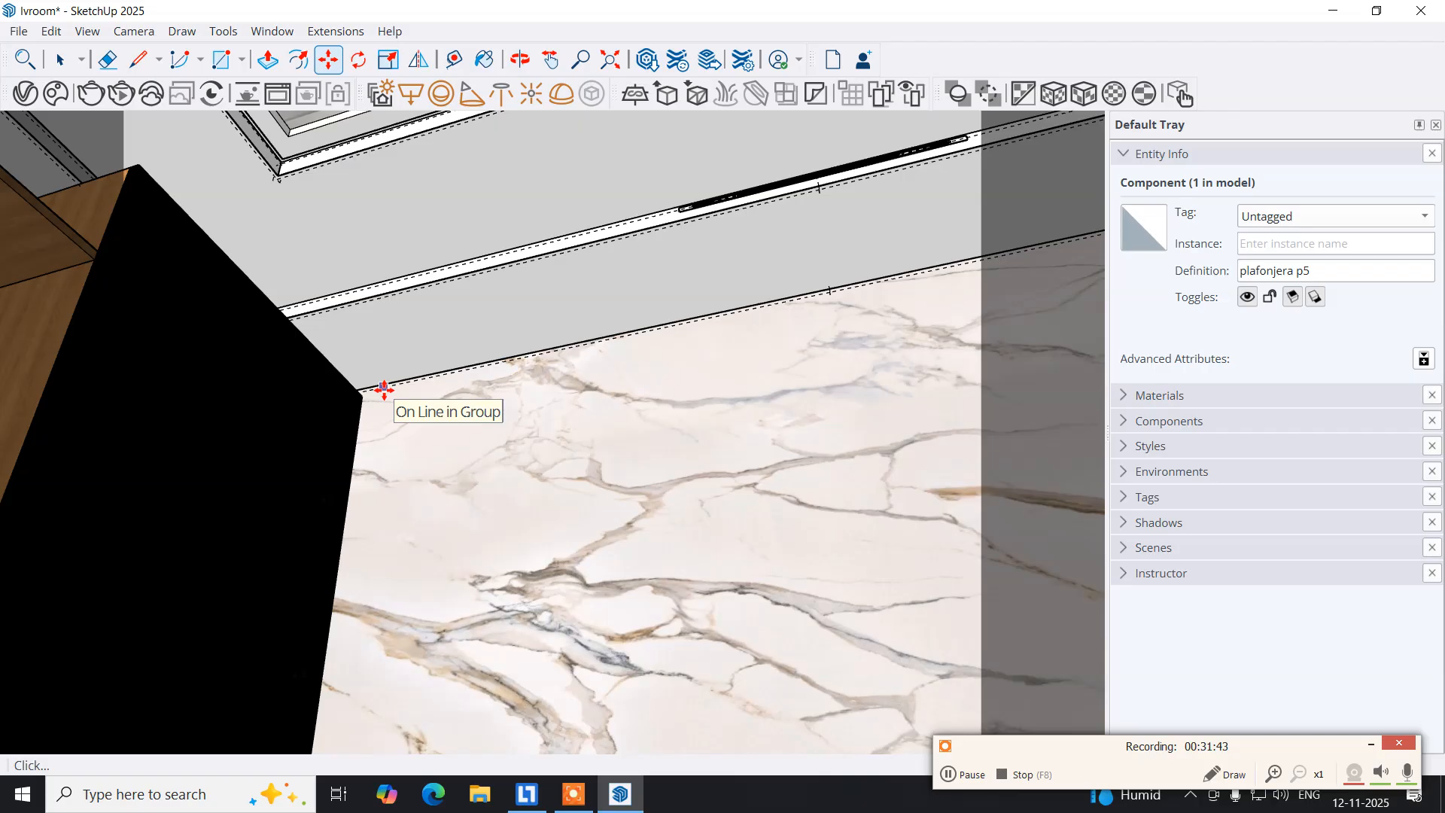
pyautogui.hotkey('ctrl', 'z')
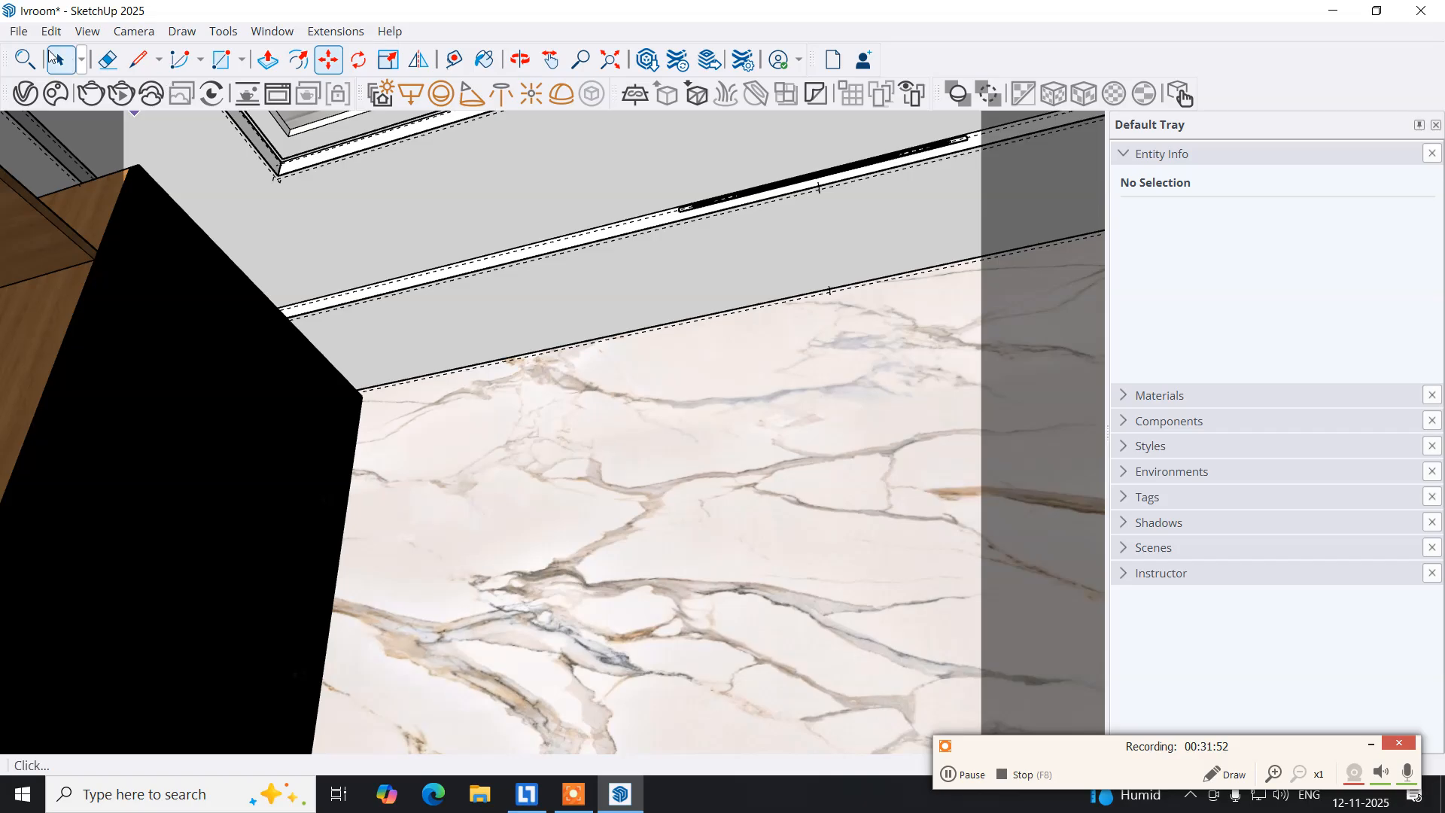
# Enable the Large Tool Set among the displayed toolbars.
pyautogui.click(84, 30)
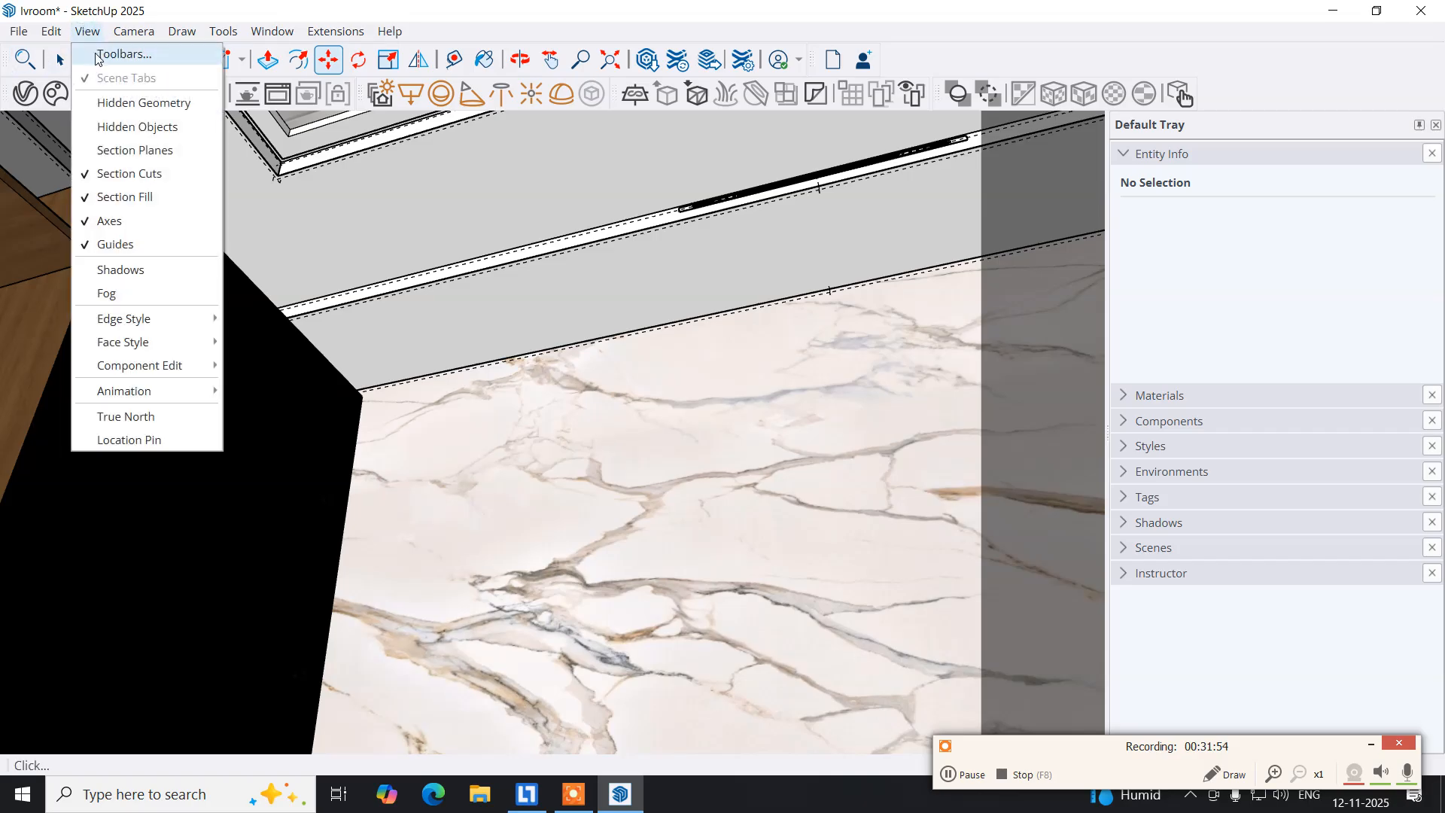
pyautogui.click(106, 52)
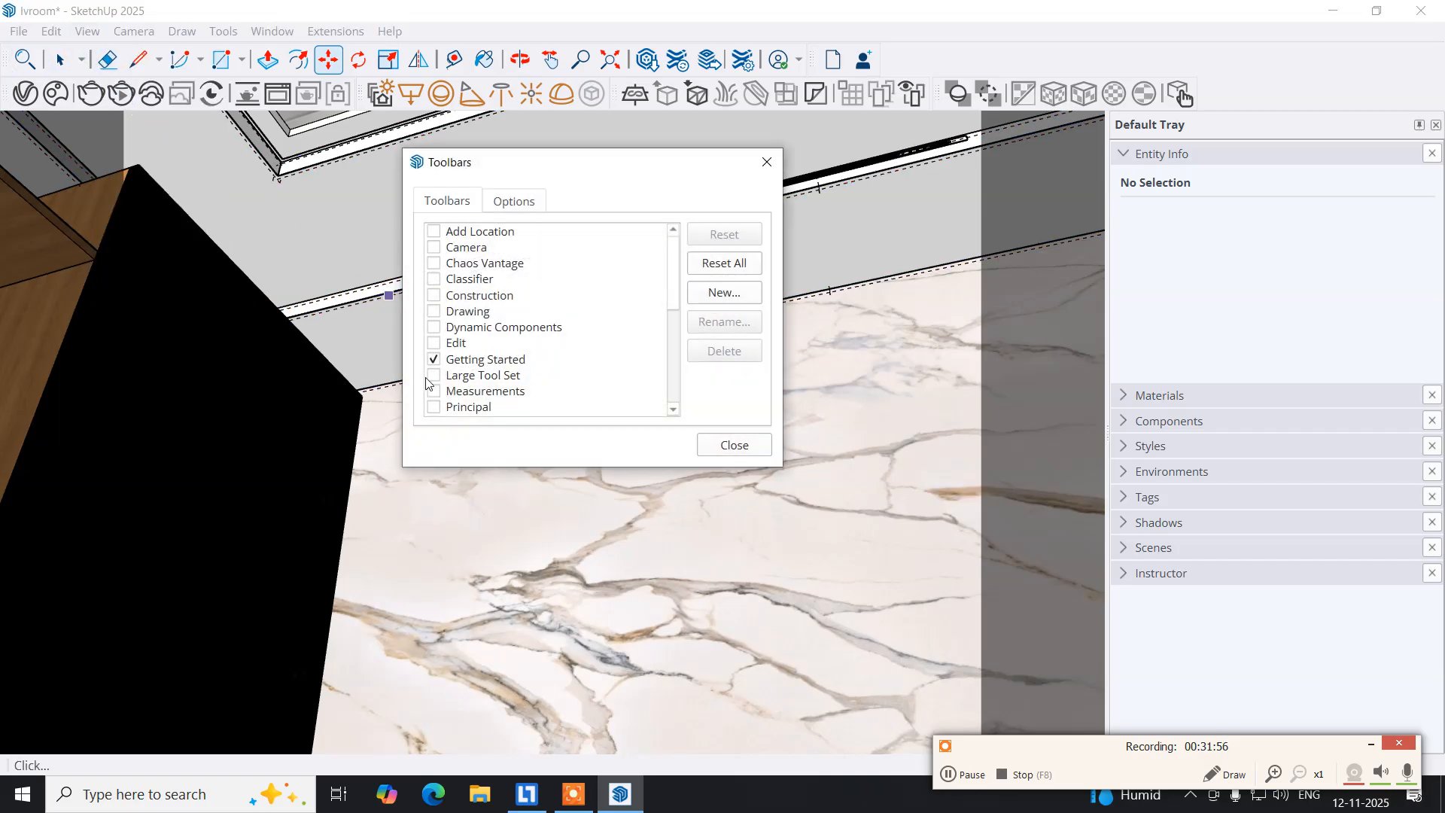
pyautogui.click(434, 376)
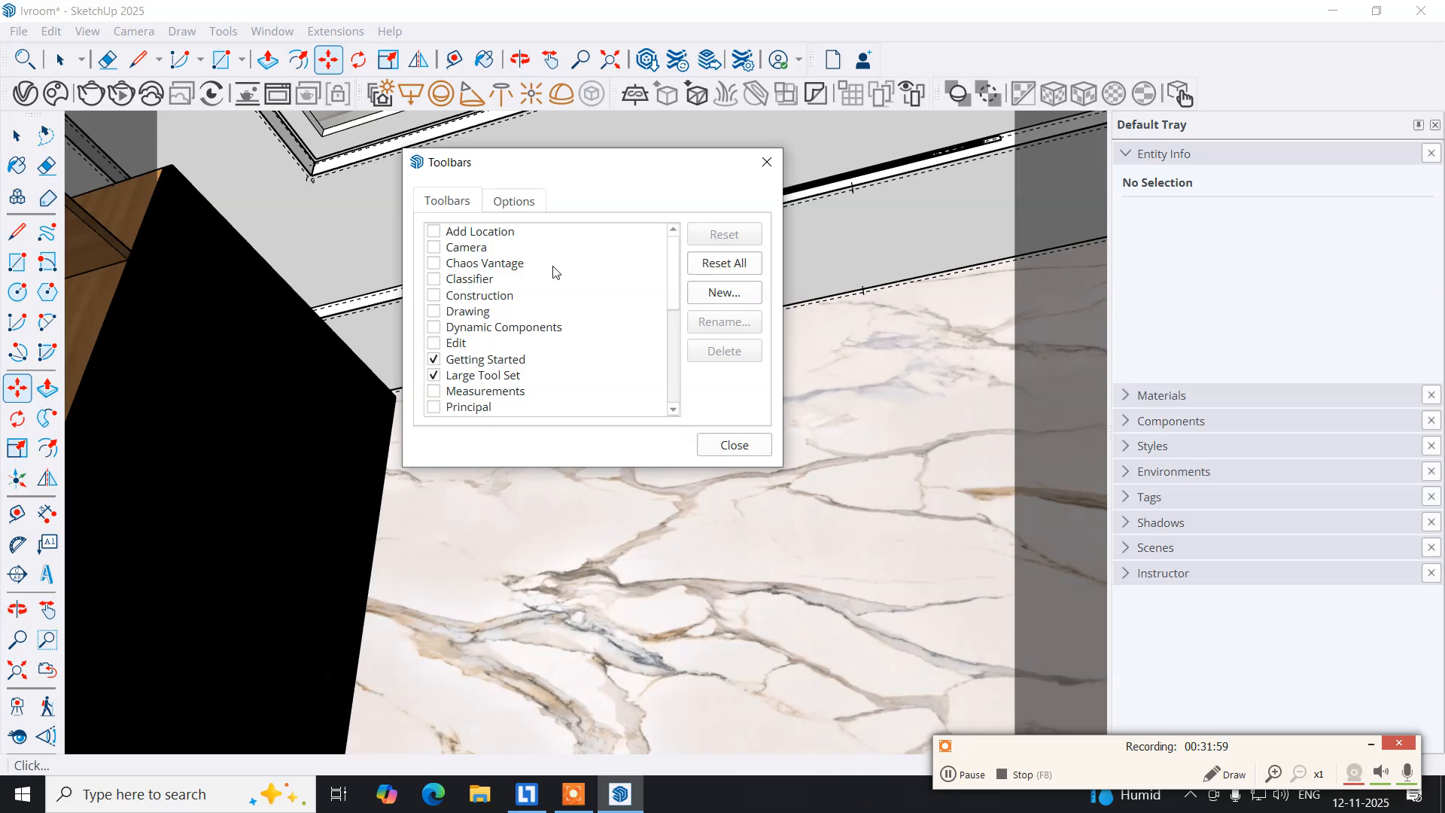
pyautogui.click(766, 162)
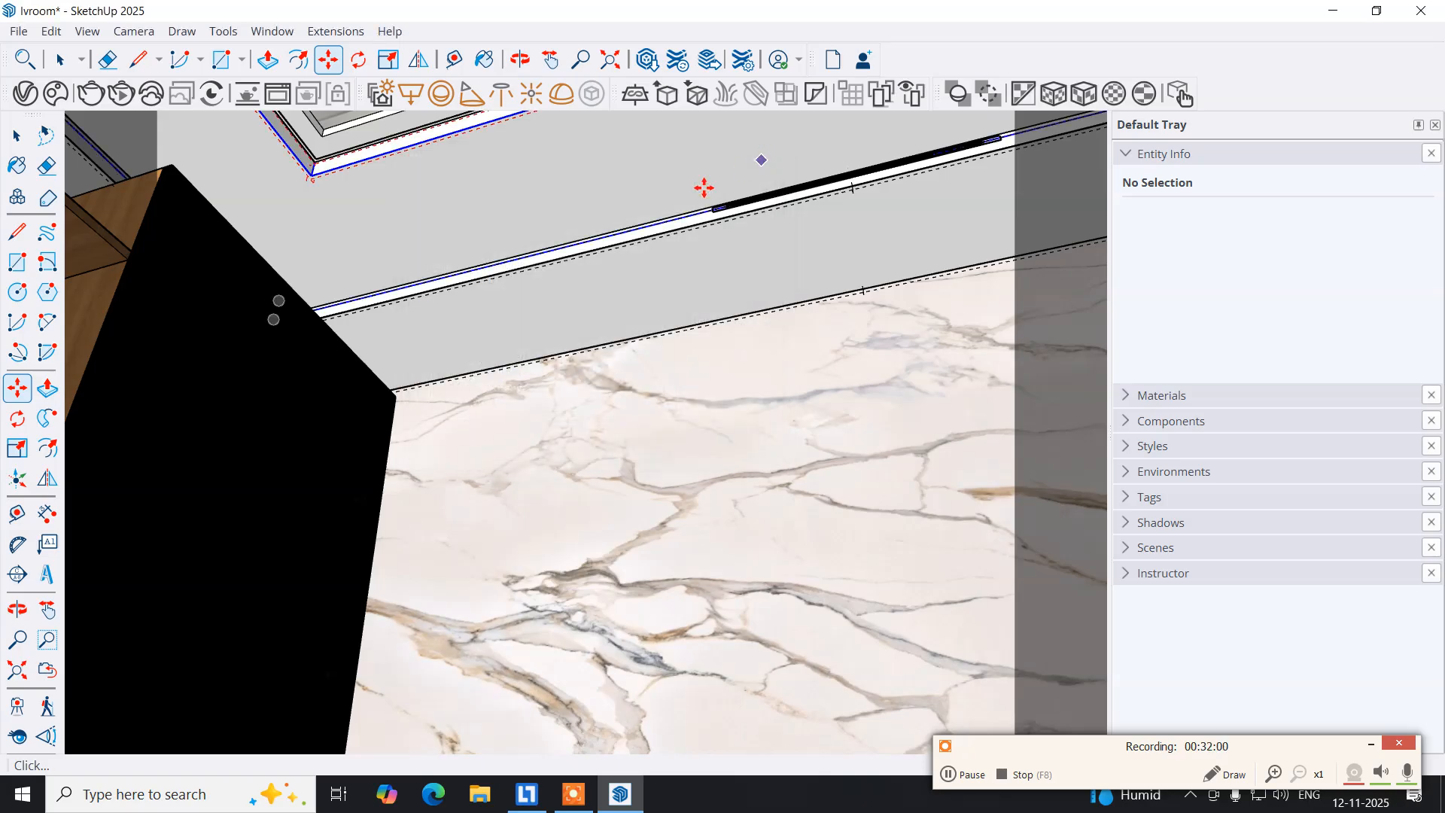
# Draw a circle of about 70 in² on the false ceiling's underside, in the corner between the black panel and marble wall.
pyautogui.click(17, 291)
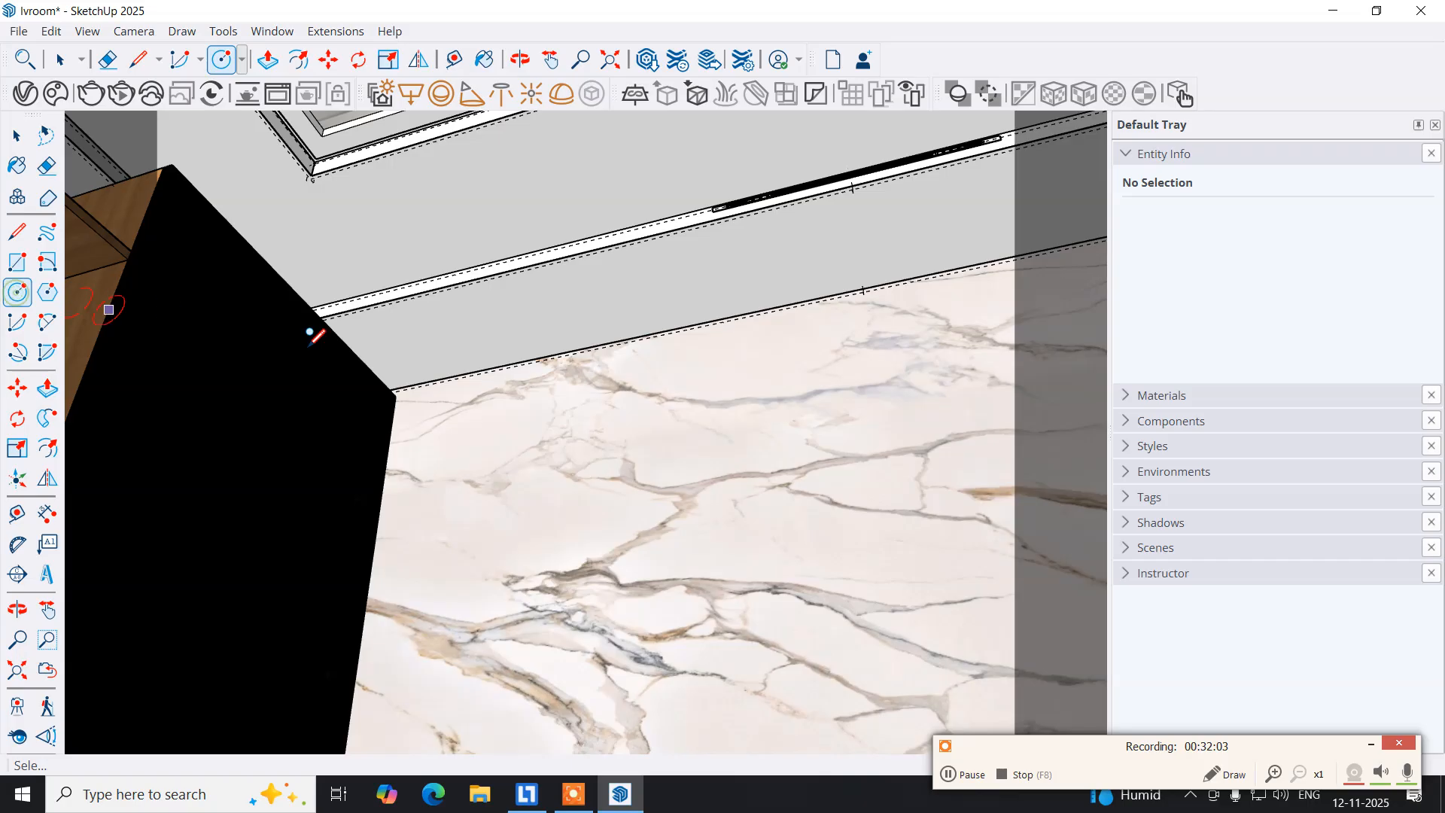
pyautogui.click(421, 339)
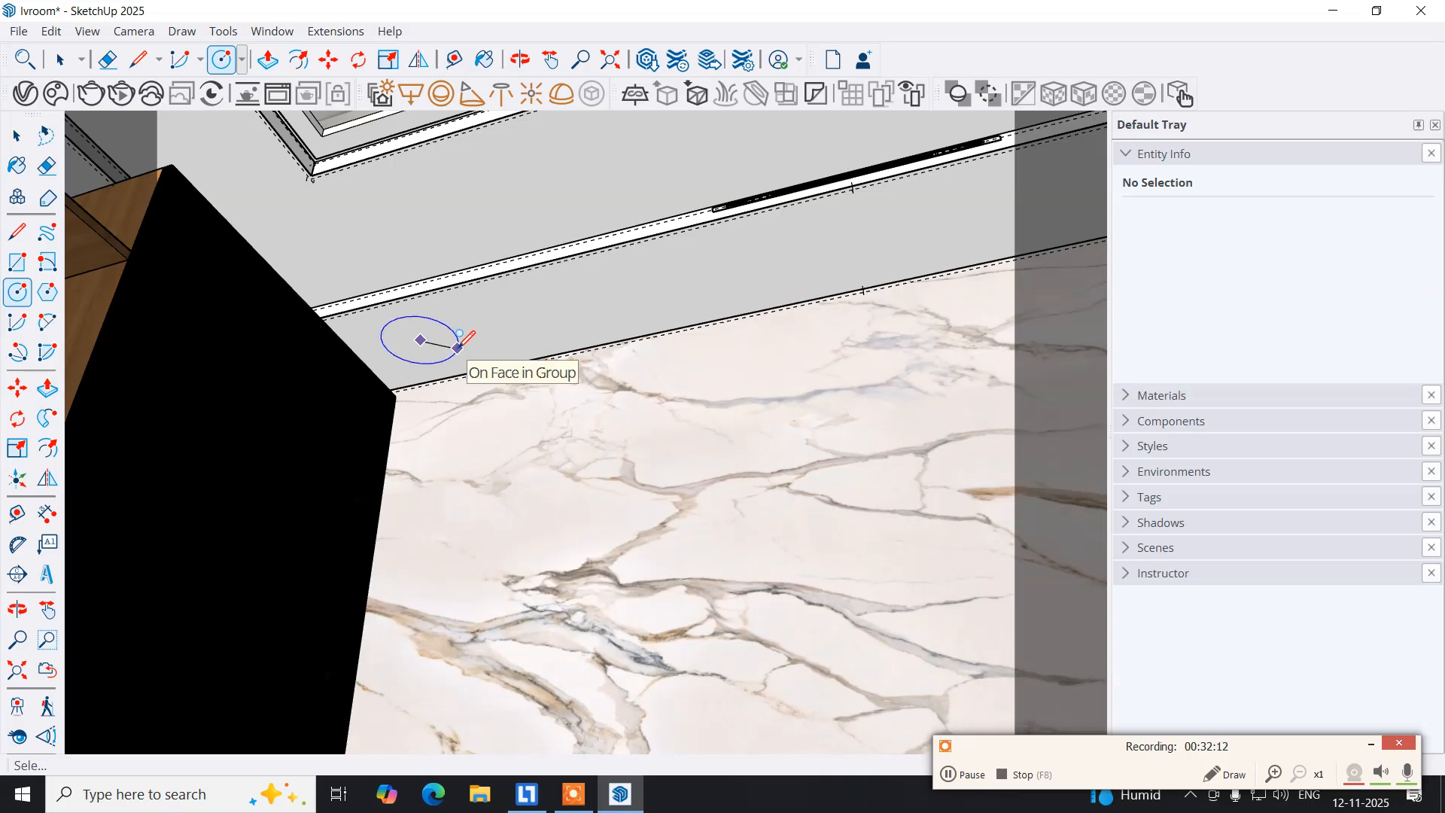
pyautogui.click(459, 348)
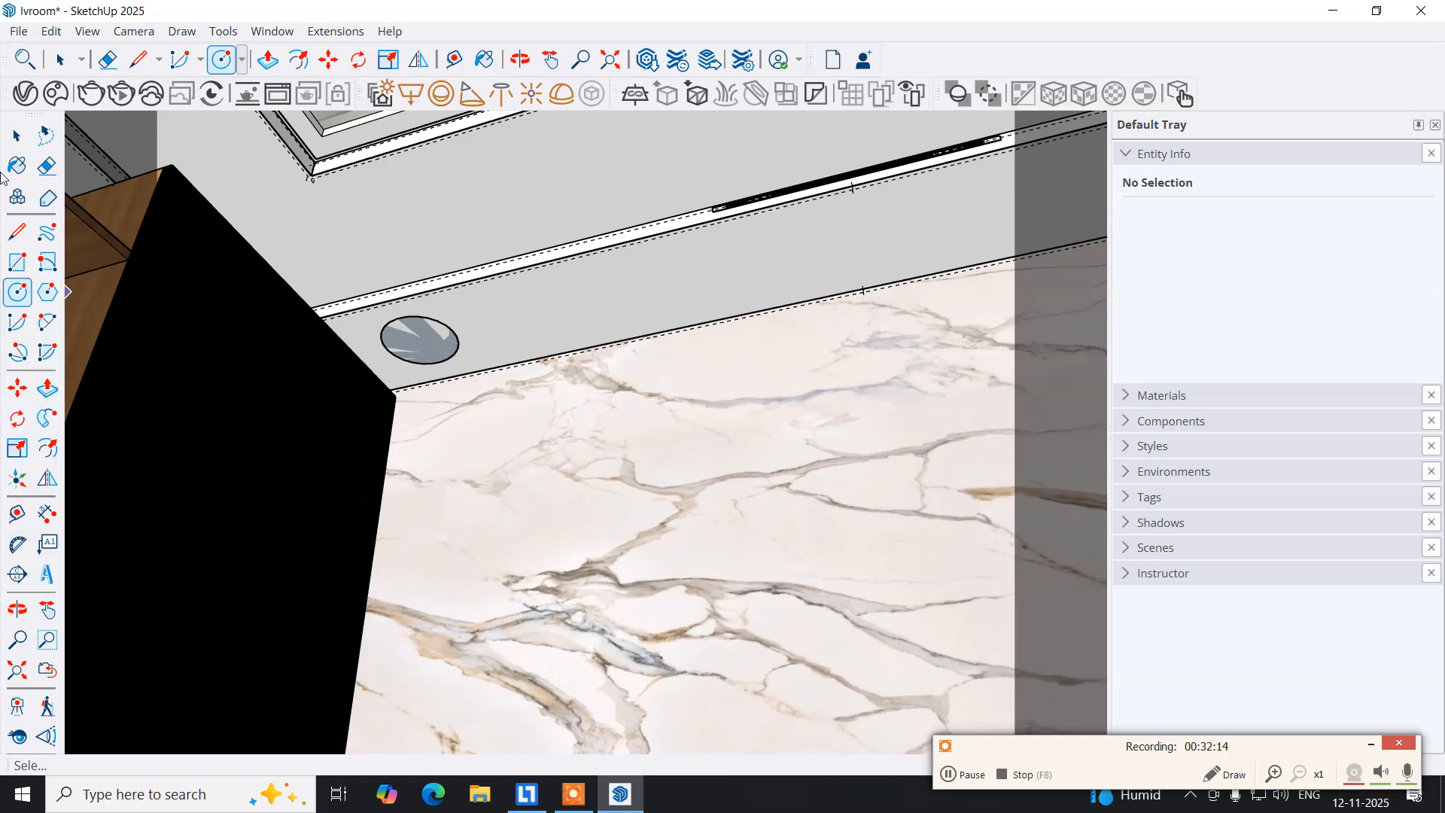
# Select the circle's face with its edge and make it a group.
pyautogui.click(19, 139)
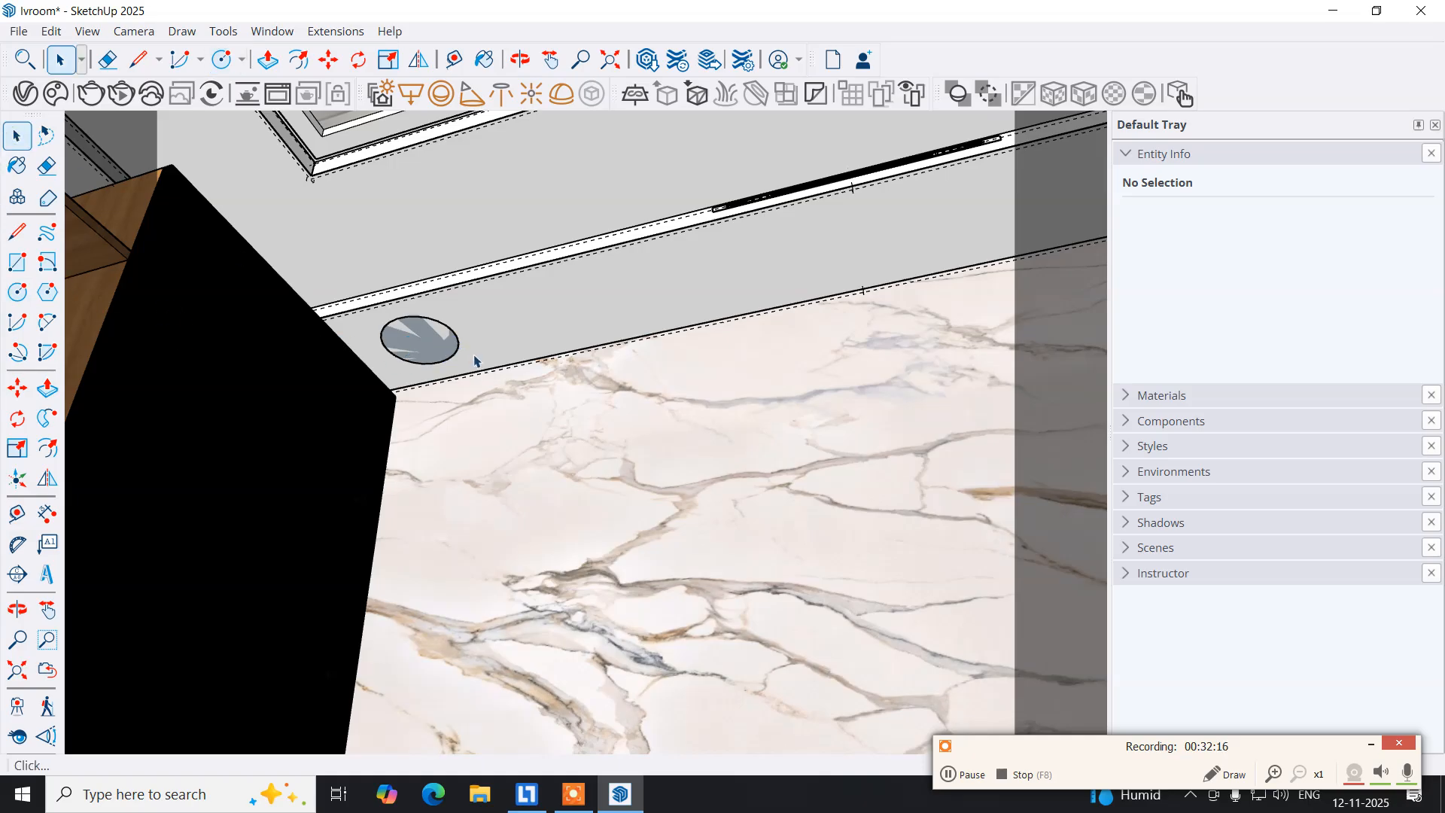
pyautogui.doubleClick(430, 344)
pyautogui.rightClick(430, 344)
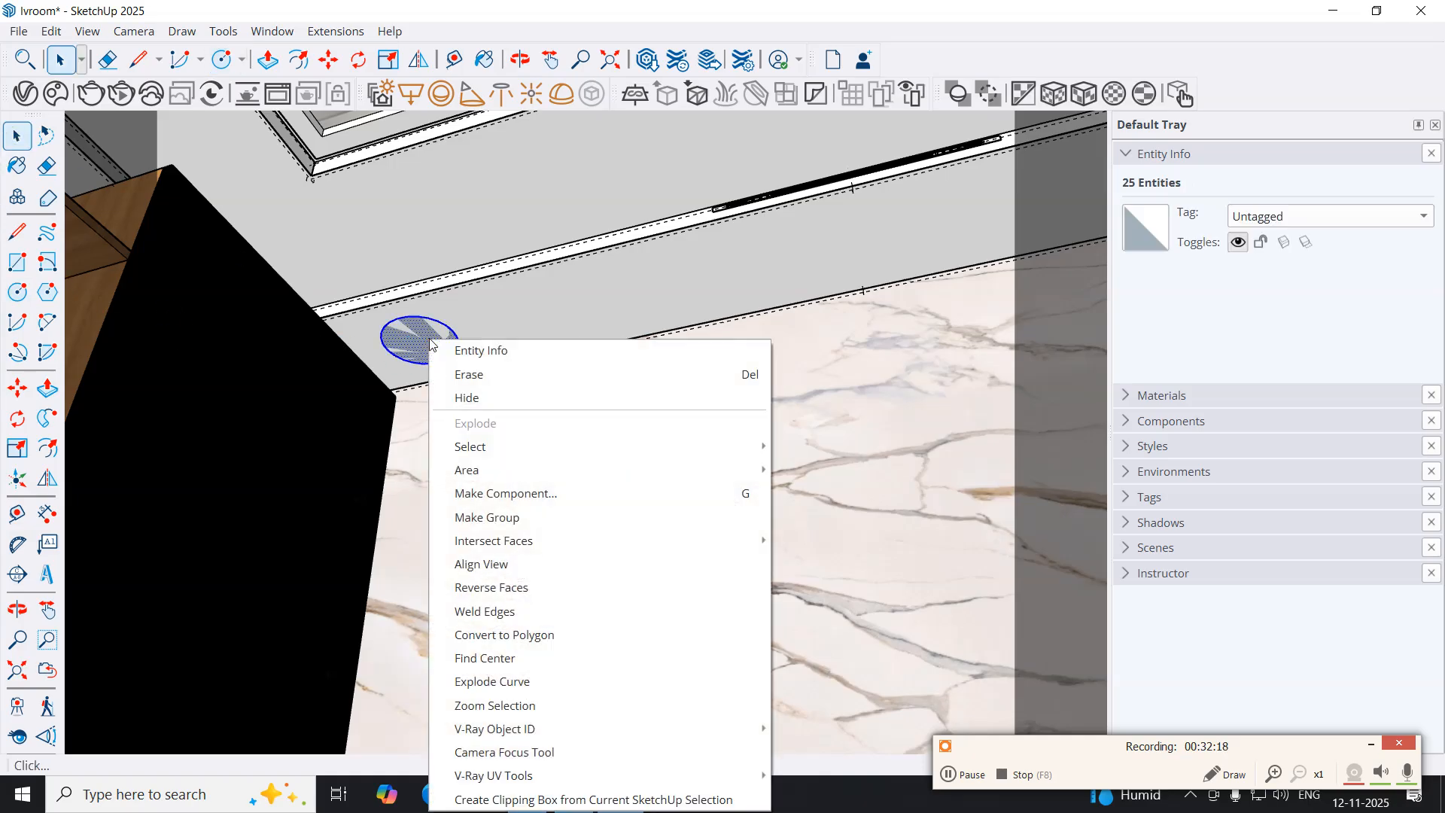
pyautogui.click(542, 517)
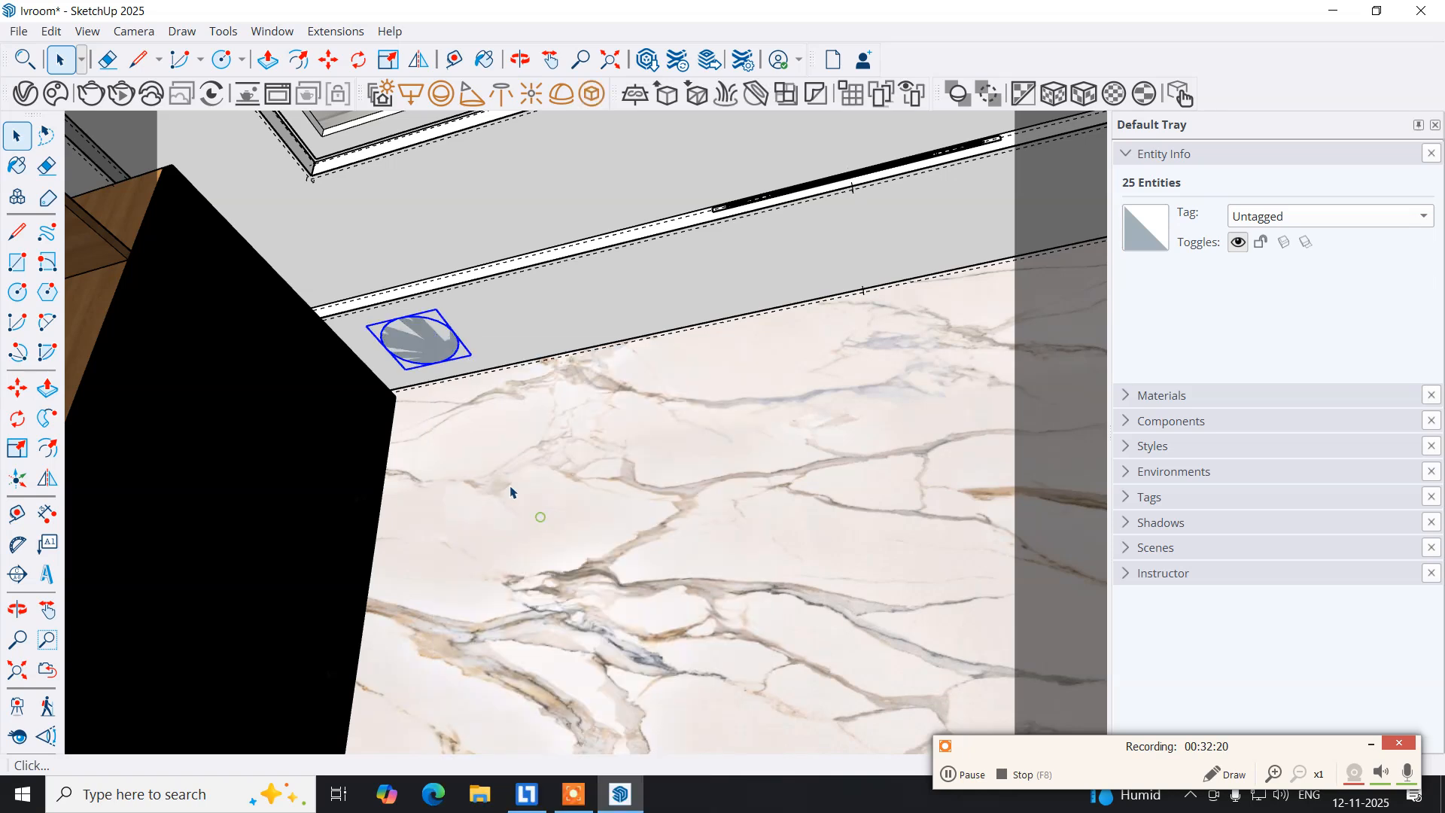
# Open the circle's group and extrude its face slightly downward from the ceiling into a thin disc with Push/Pull.
pyautogui.doubleClick(413, 341)
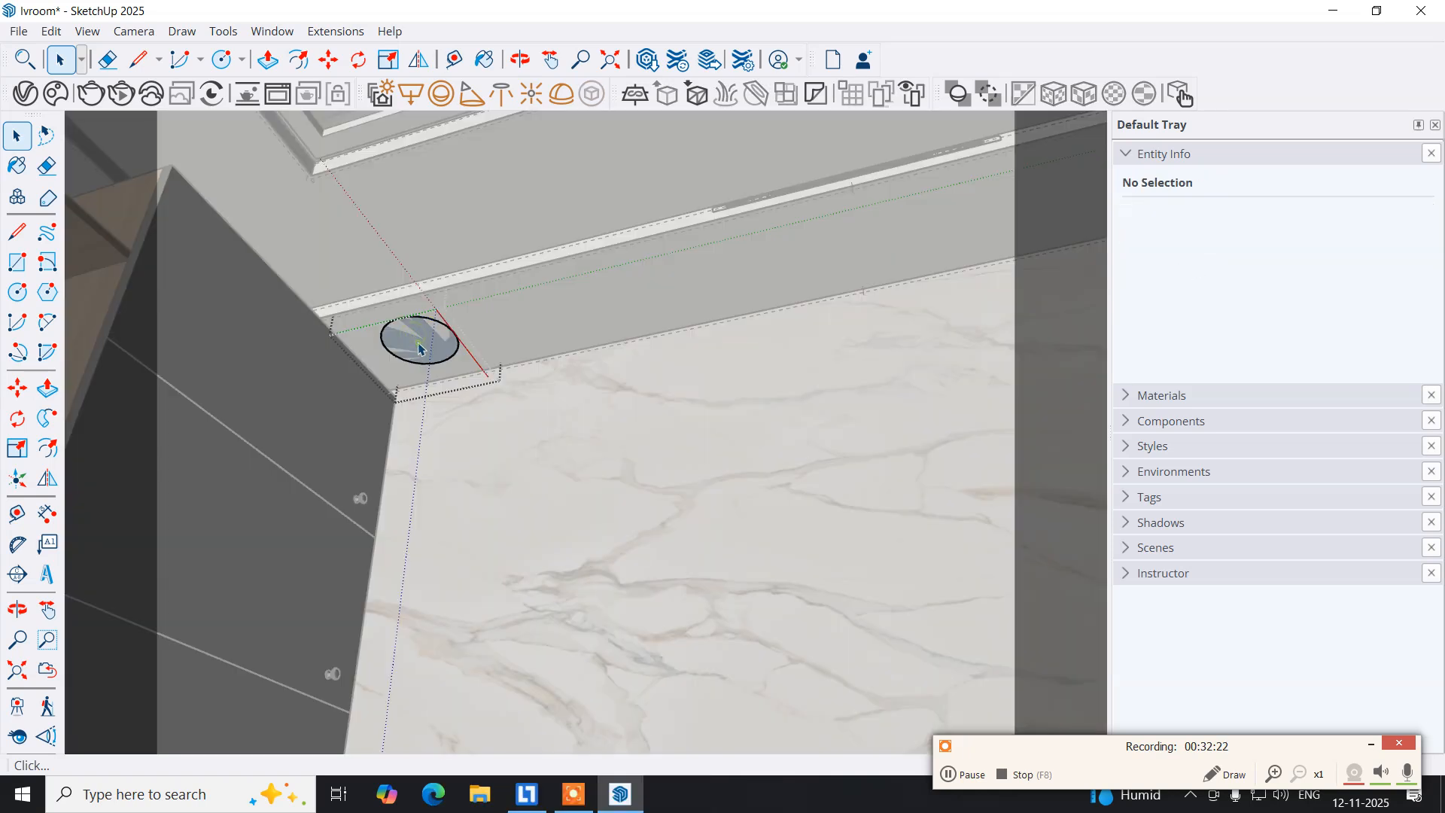
pyautogui.click(420, 346)
pyautogui.click(47, 387)
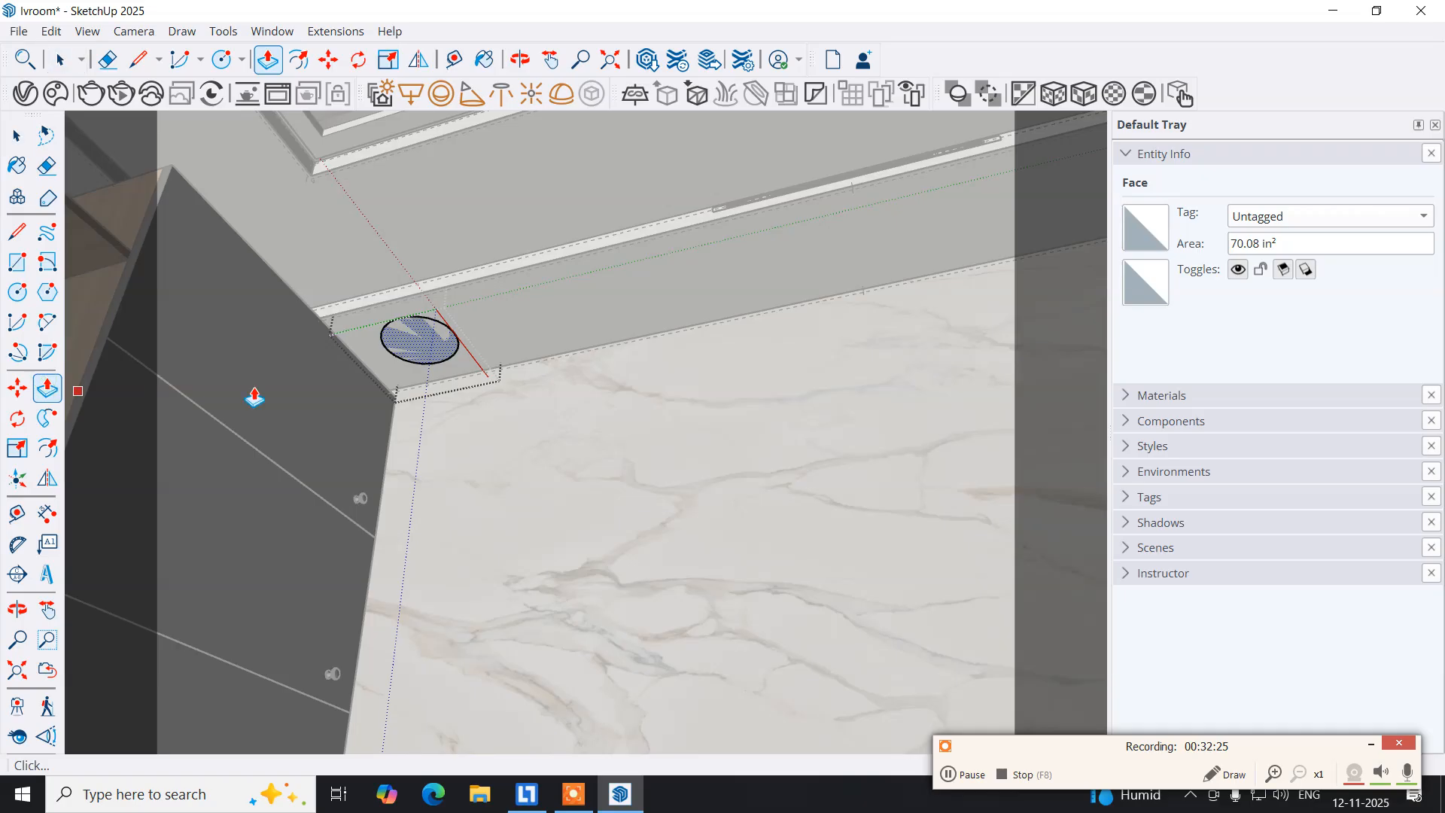
pyautogui.click(421, 351)
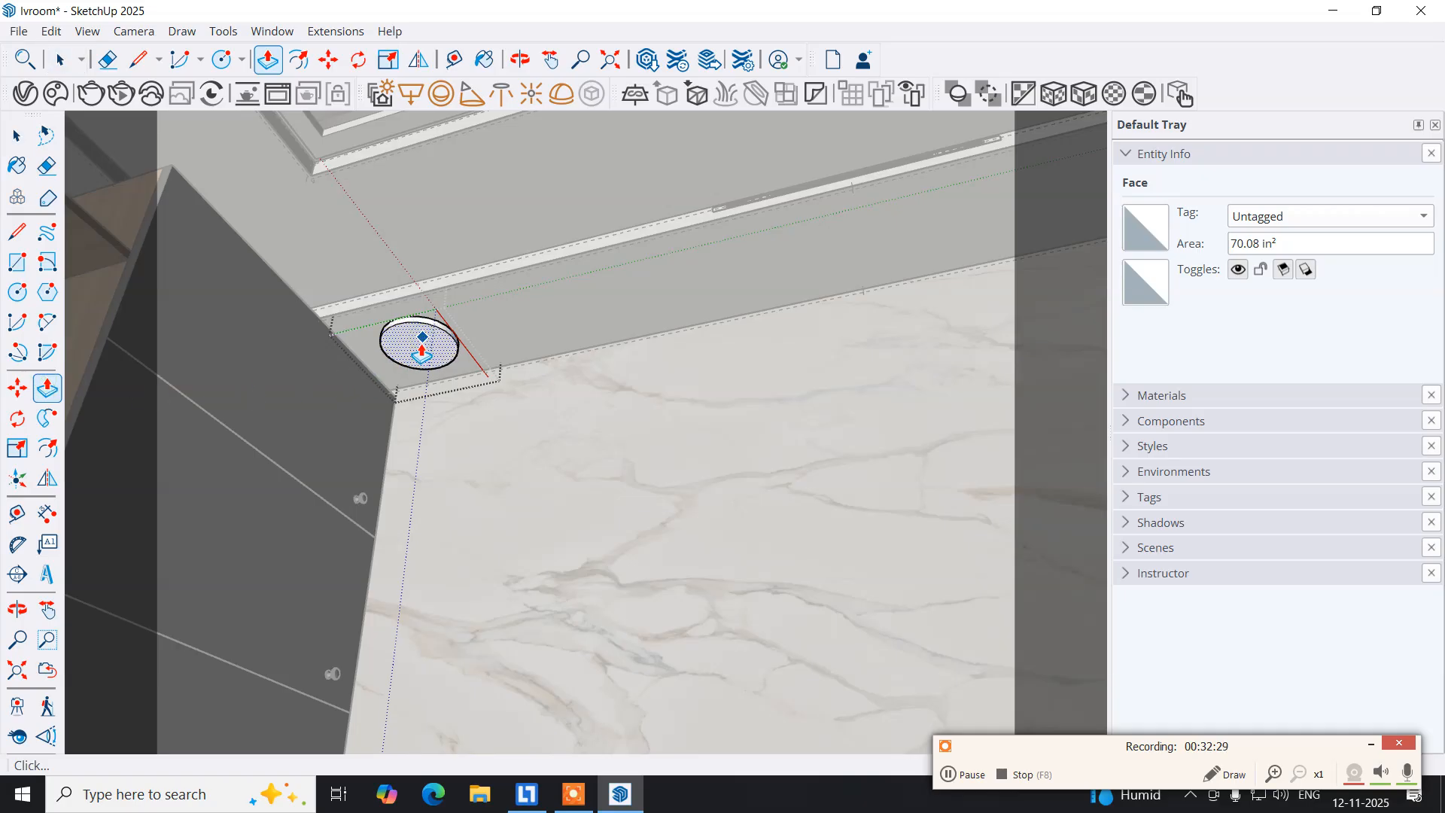
pyautogui.click(421, 350)
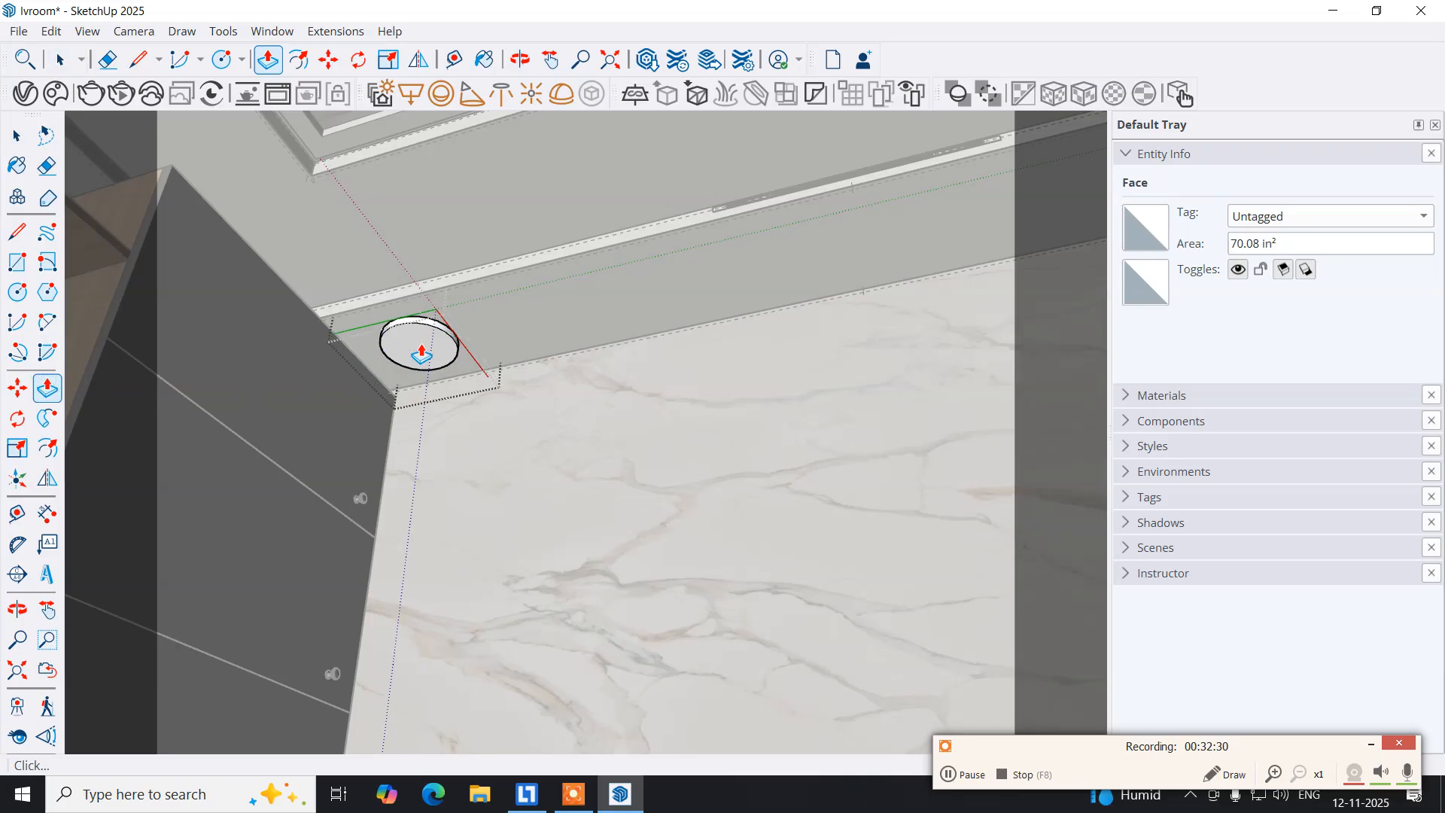
pyautogui.scroll(2, 421, 352)
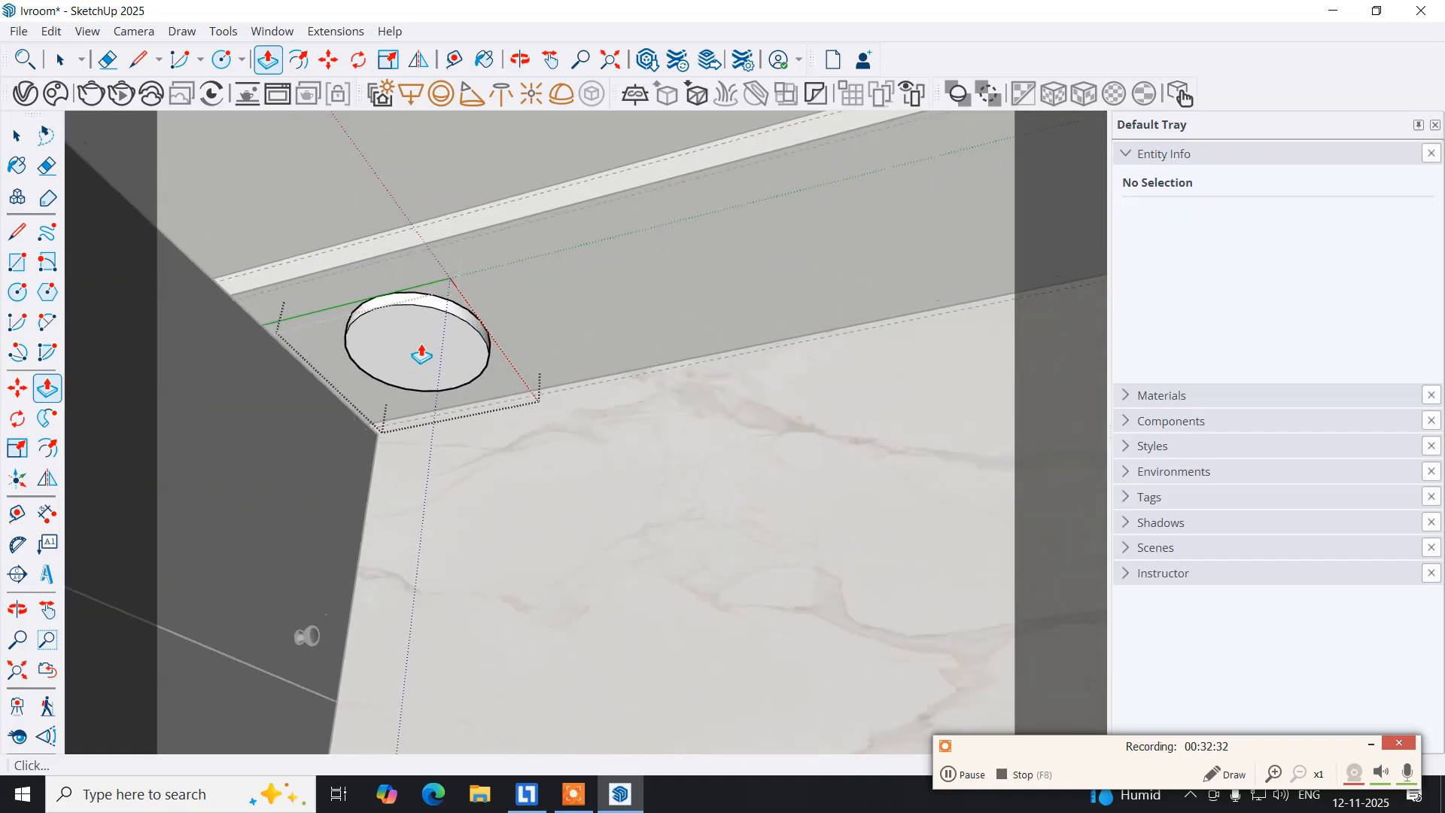
# Offset the disc's bottom face edge inward to form an inner circle of about 51 in².
pyautogui.scroll(2, 422, 352)
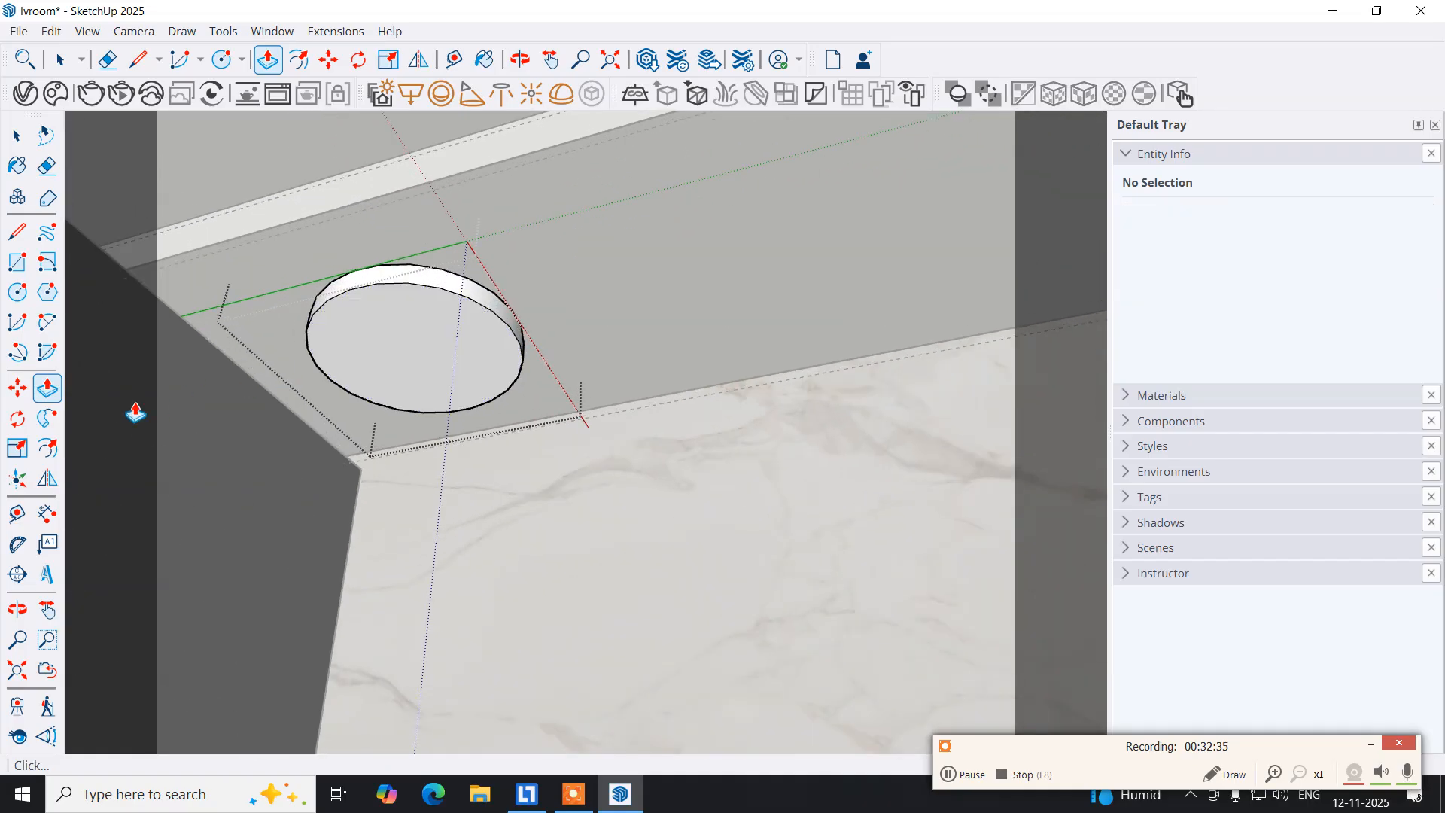
pyautogui.click(48, 450)
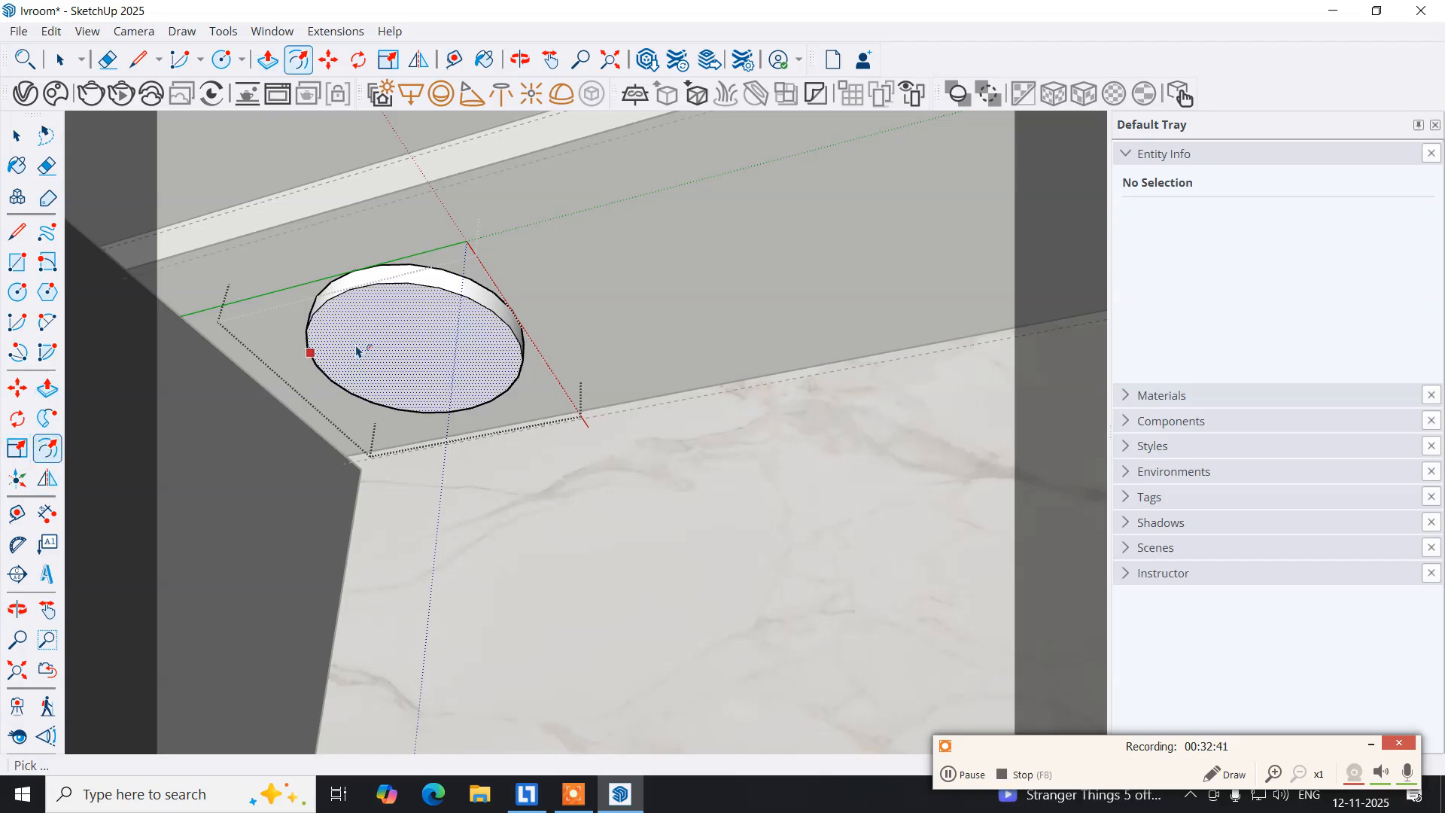
pyautogui.click(320, 307)
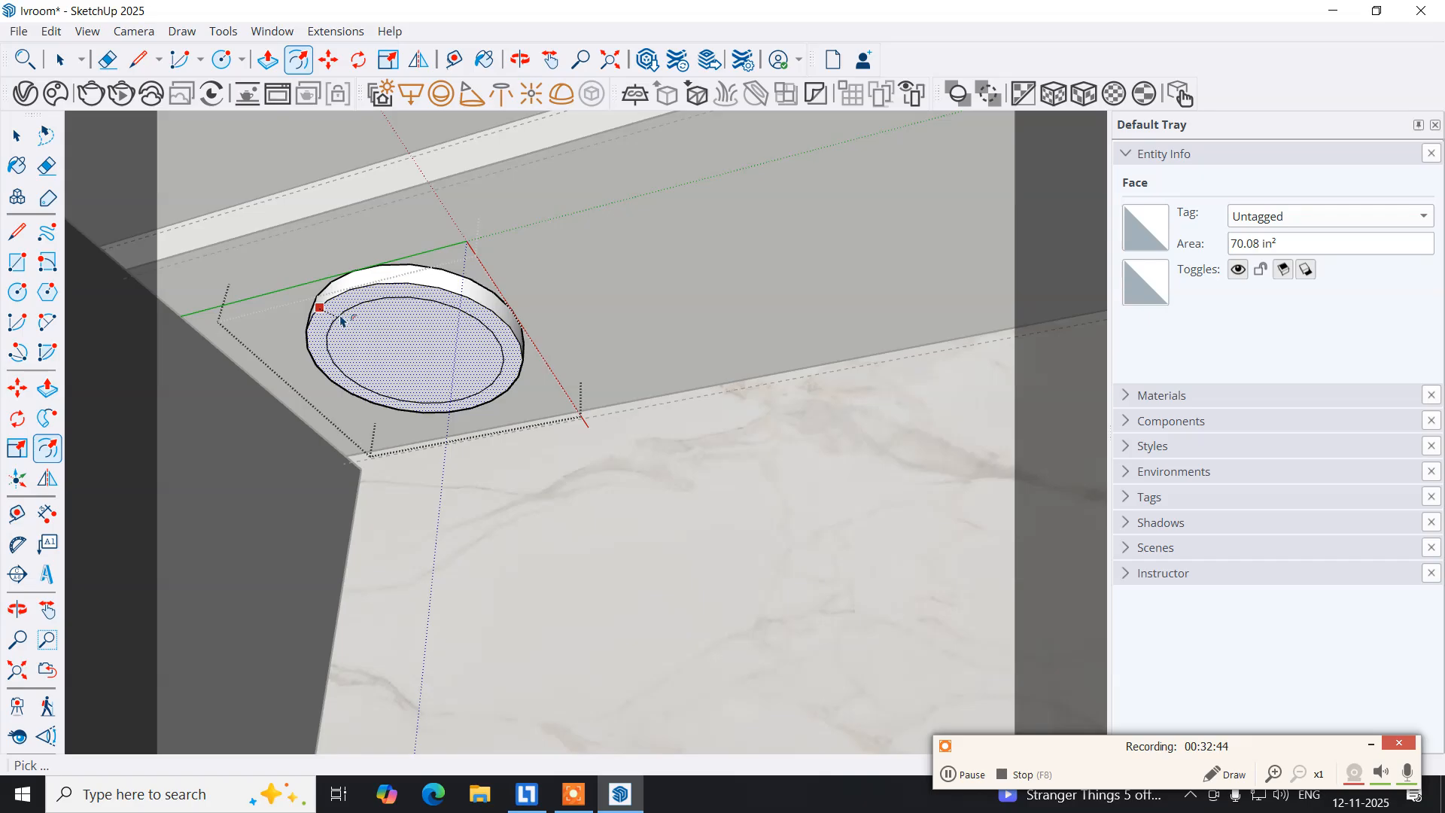
pyautogui.click(341, 319)
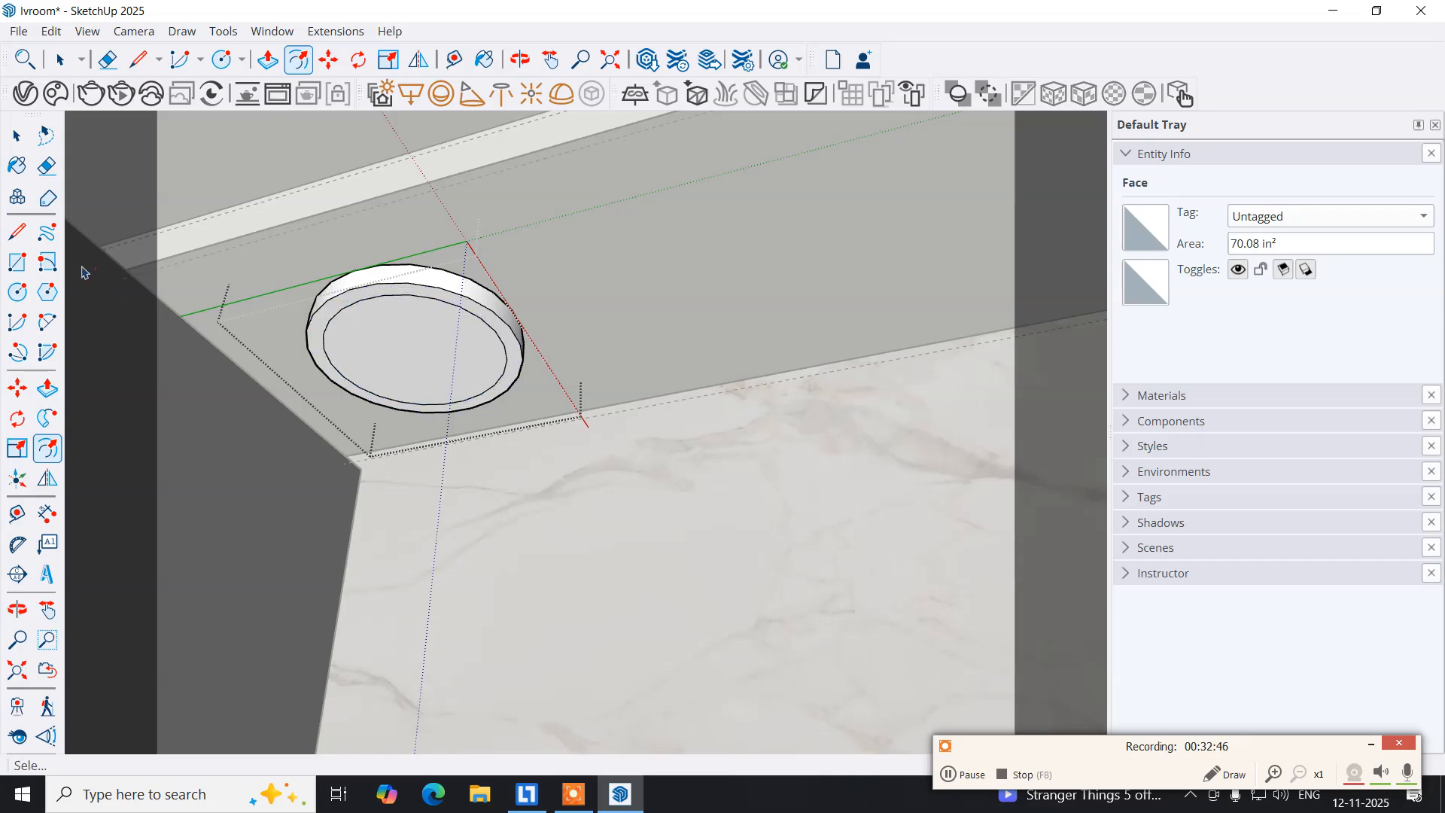
# Select the inner circular face and push it slightly up into the disc to form a shallow recess.
pyautogui.click(16, 137)
pyautogui.click(9, 142)
pyautogui.click(381, 329)
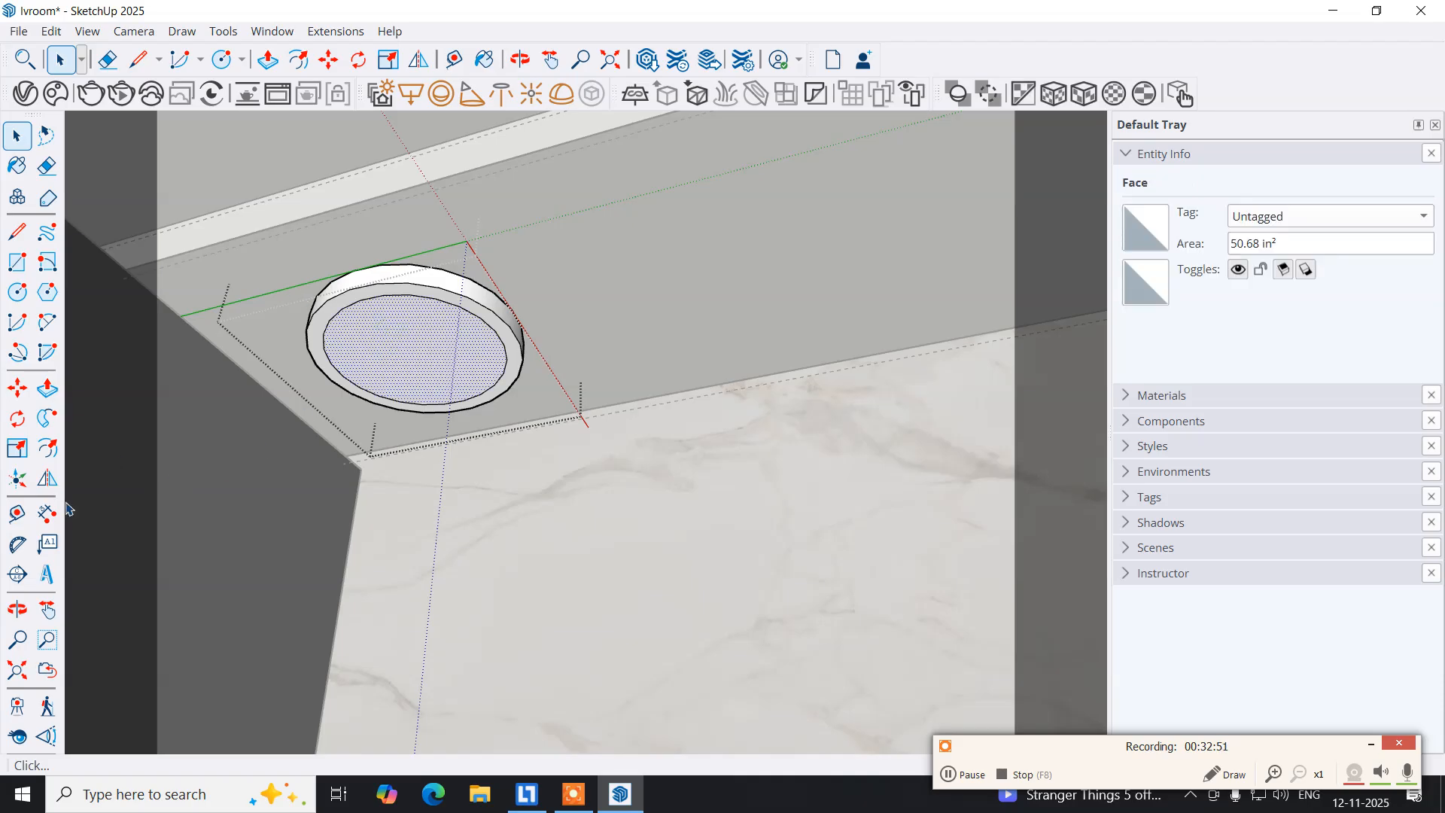
pyautogui.click(59, 390)
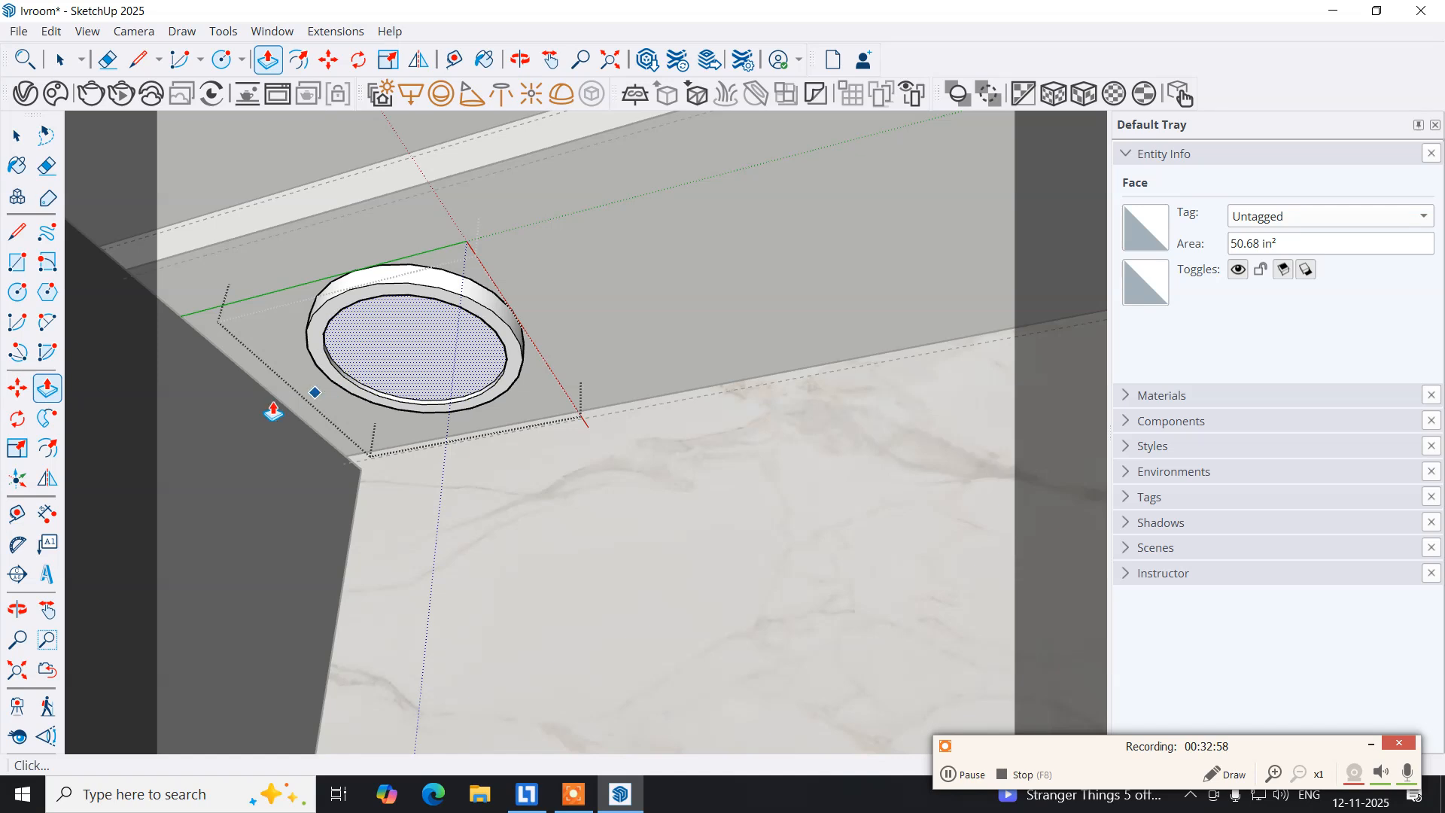
pyautogui.click(18, 136)
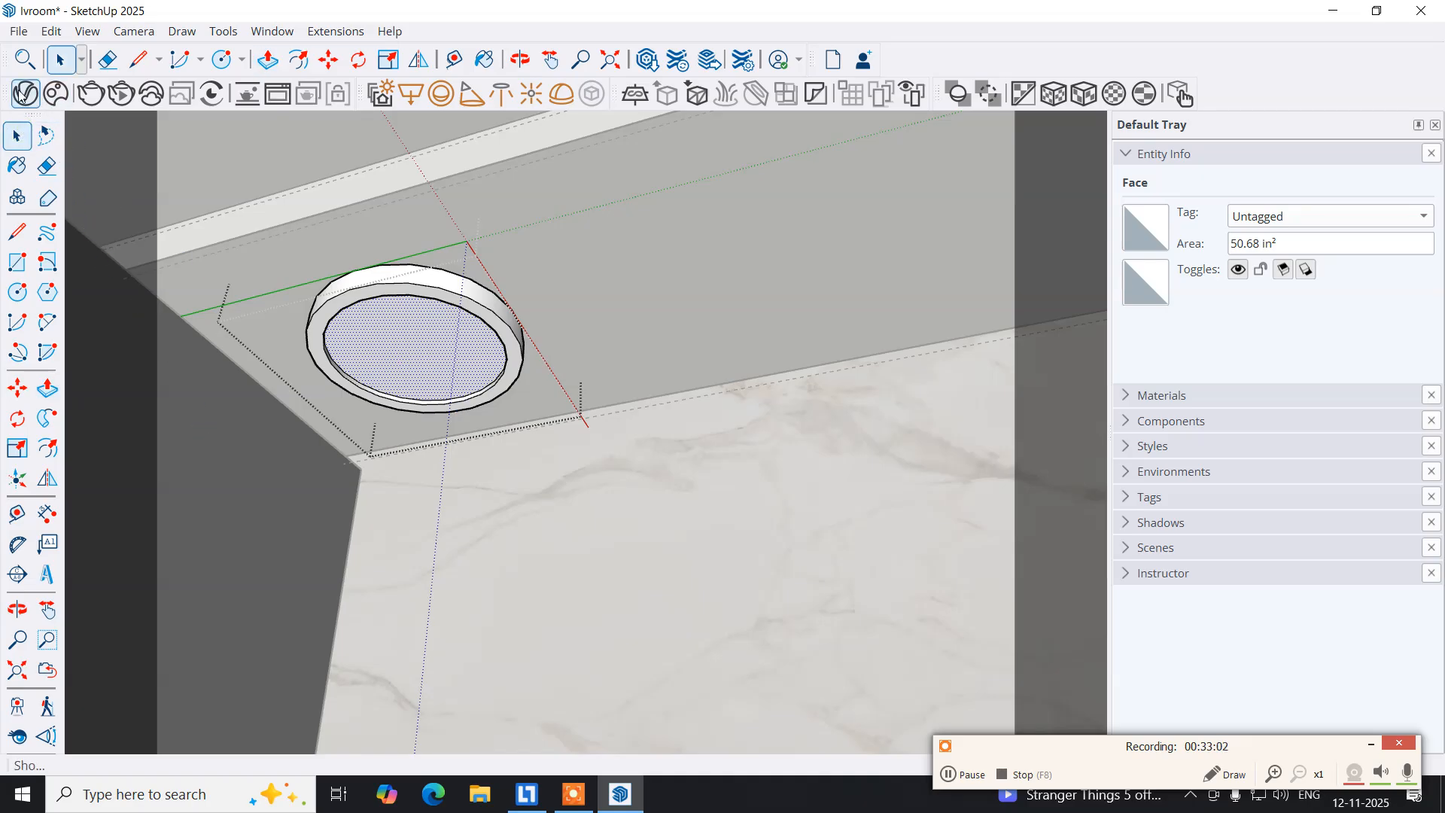
# Create an Emissive material in the V-Ray Asset Editor and set its intensity to 2.
pyautogui.click(22, 94)
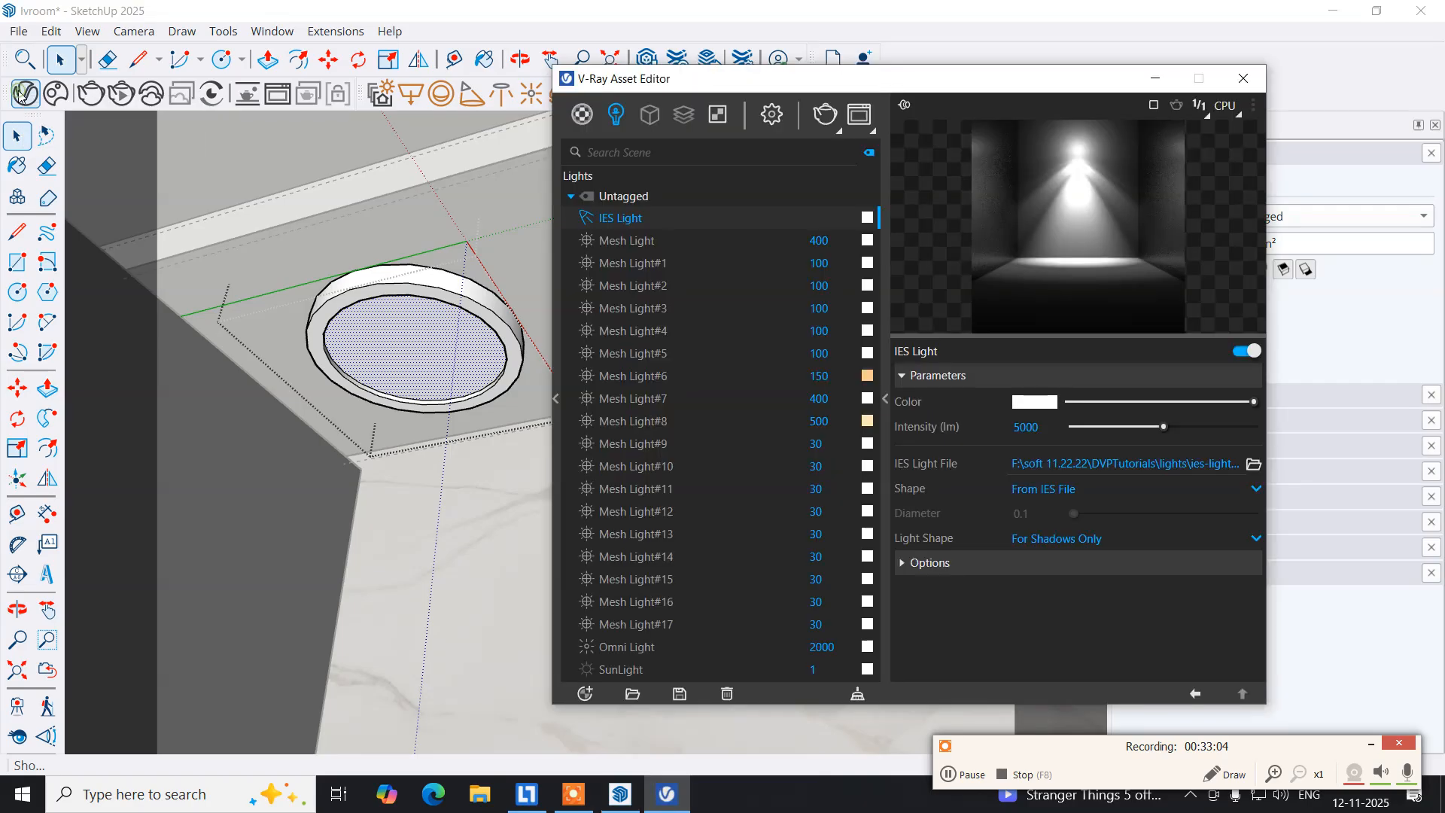
pyautogui.click(581, 115)
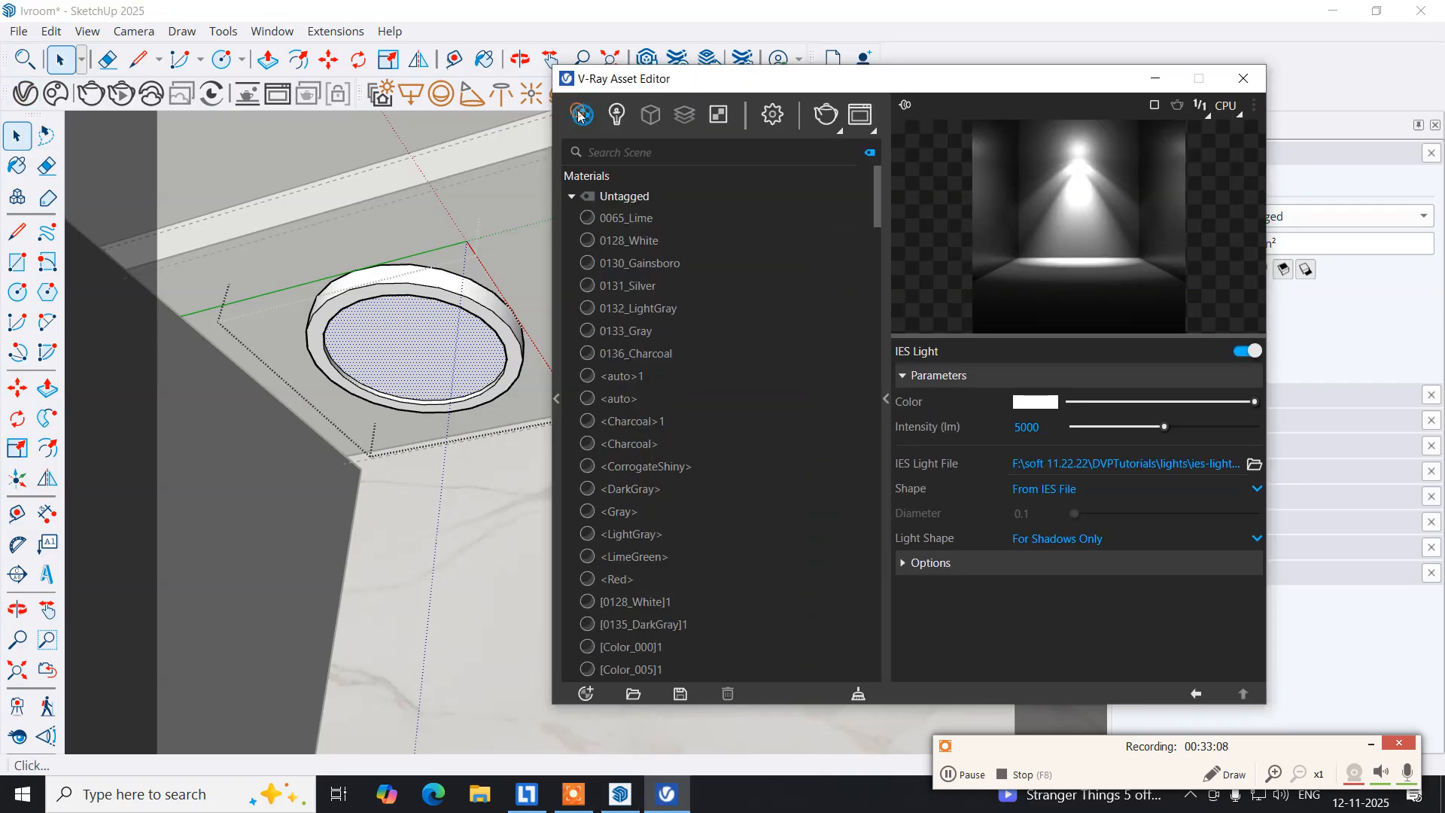
pyautogui.click(618, 175)
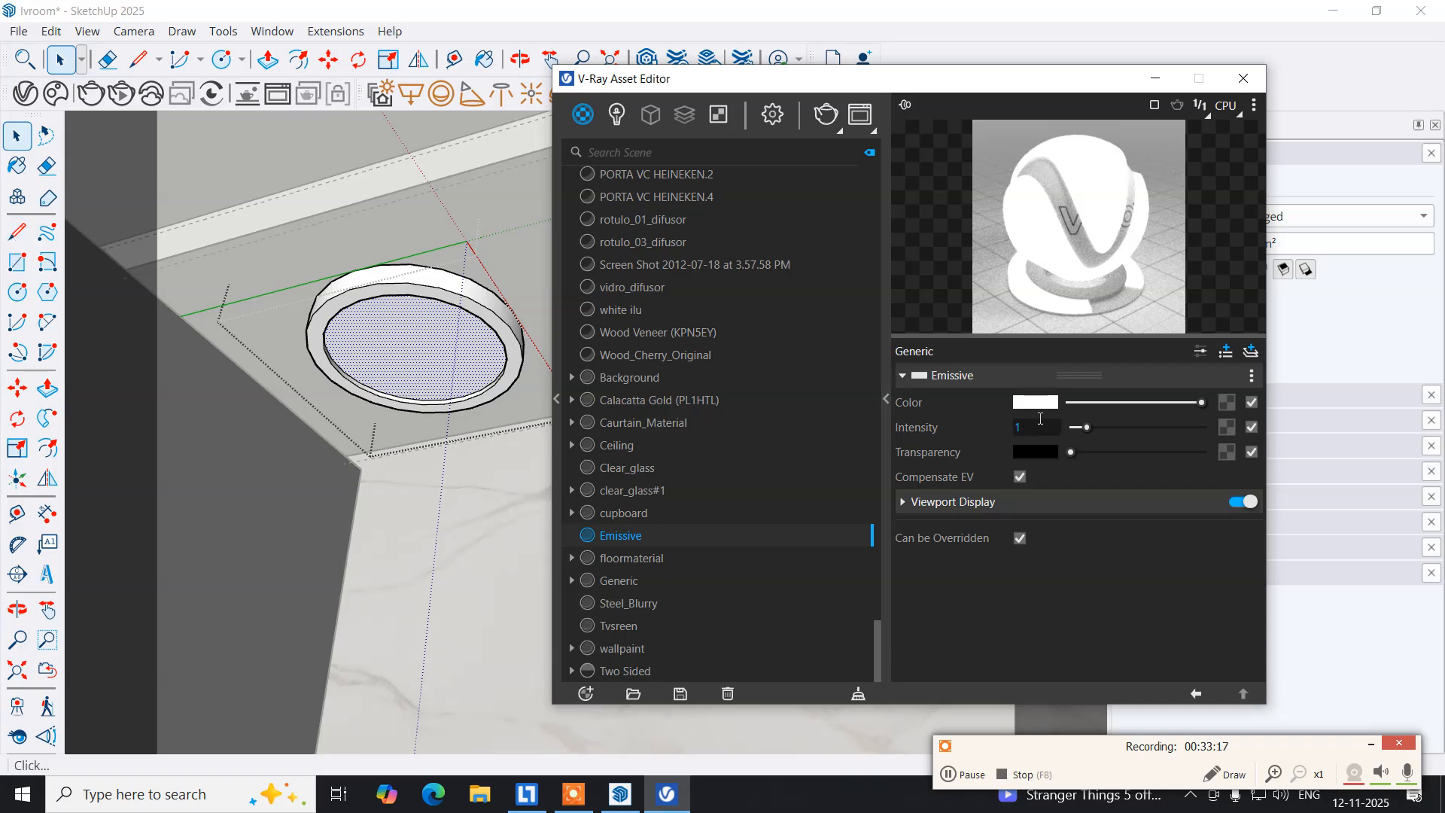
pyautogui.click(1022, 427)
pyautogui.doubleClick(1032, 428)
pyautogui.write('2')
pyautogui.press('Return')
# Change the Emissive material's color to a light warm orange, about R 0.991, G 0.817, B 0.588.
pyautogui.click(1049, 402)
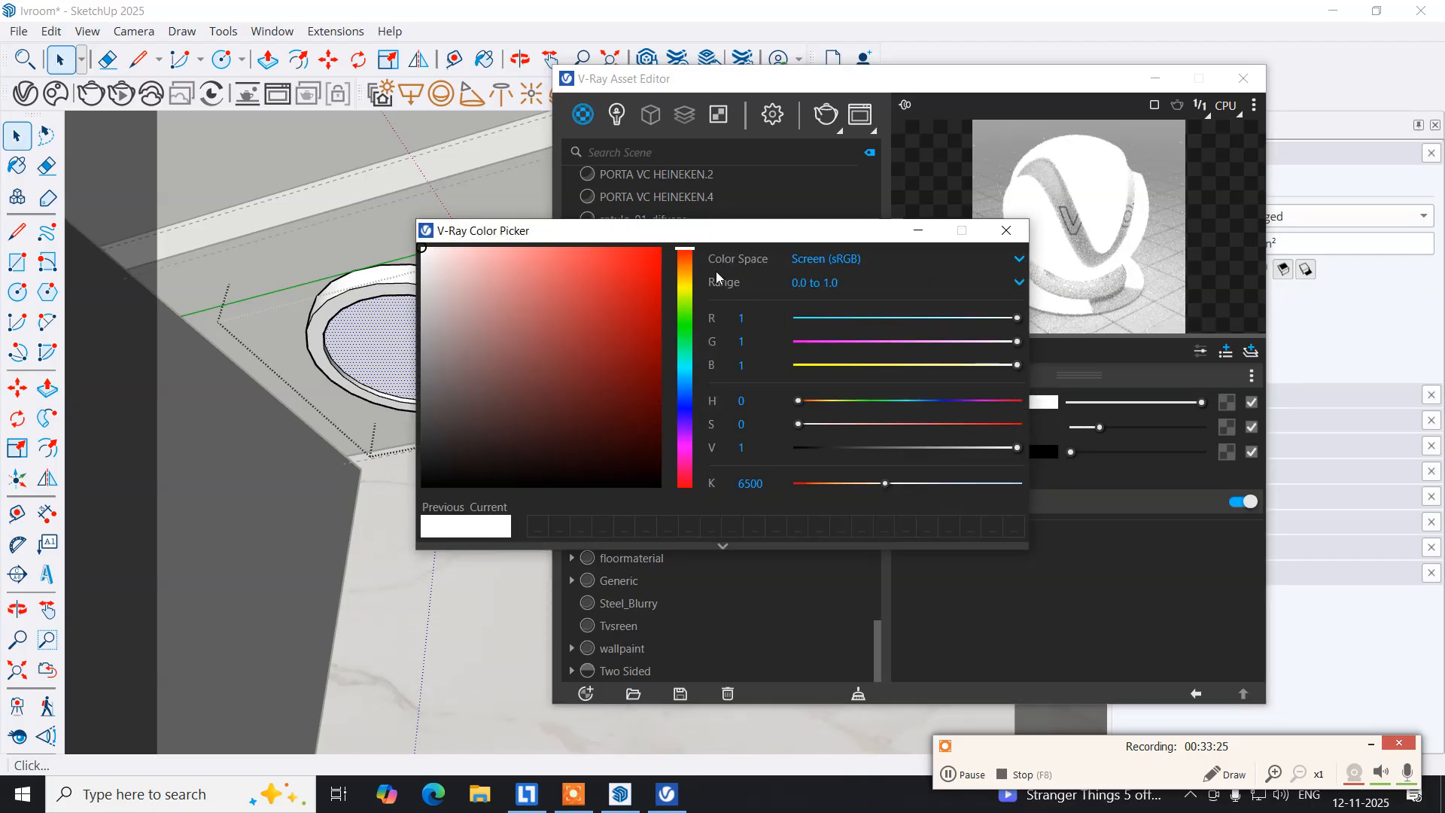
pyautogui.click(691, 253)
pyautogui.moveTo(693, 255); pyautogui.dragTo(695, 271)
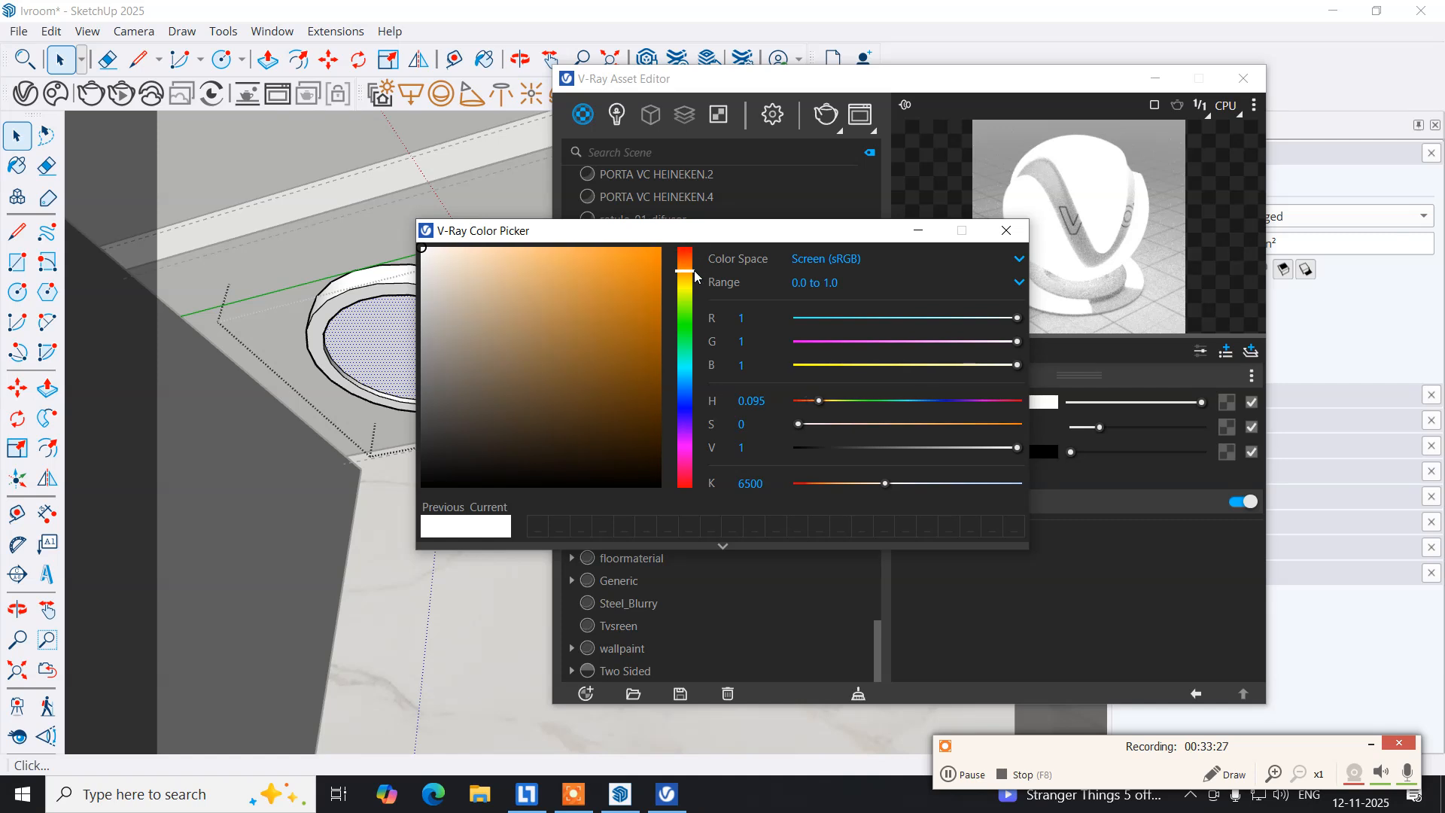
pyautogui.click(520, 250)
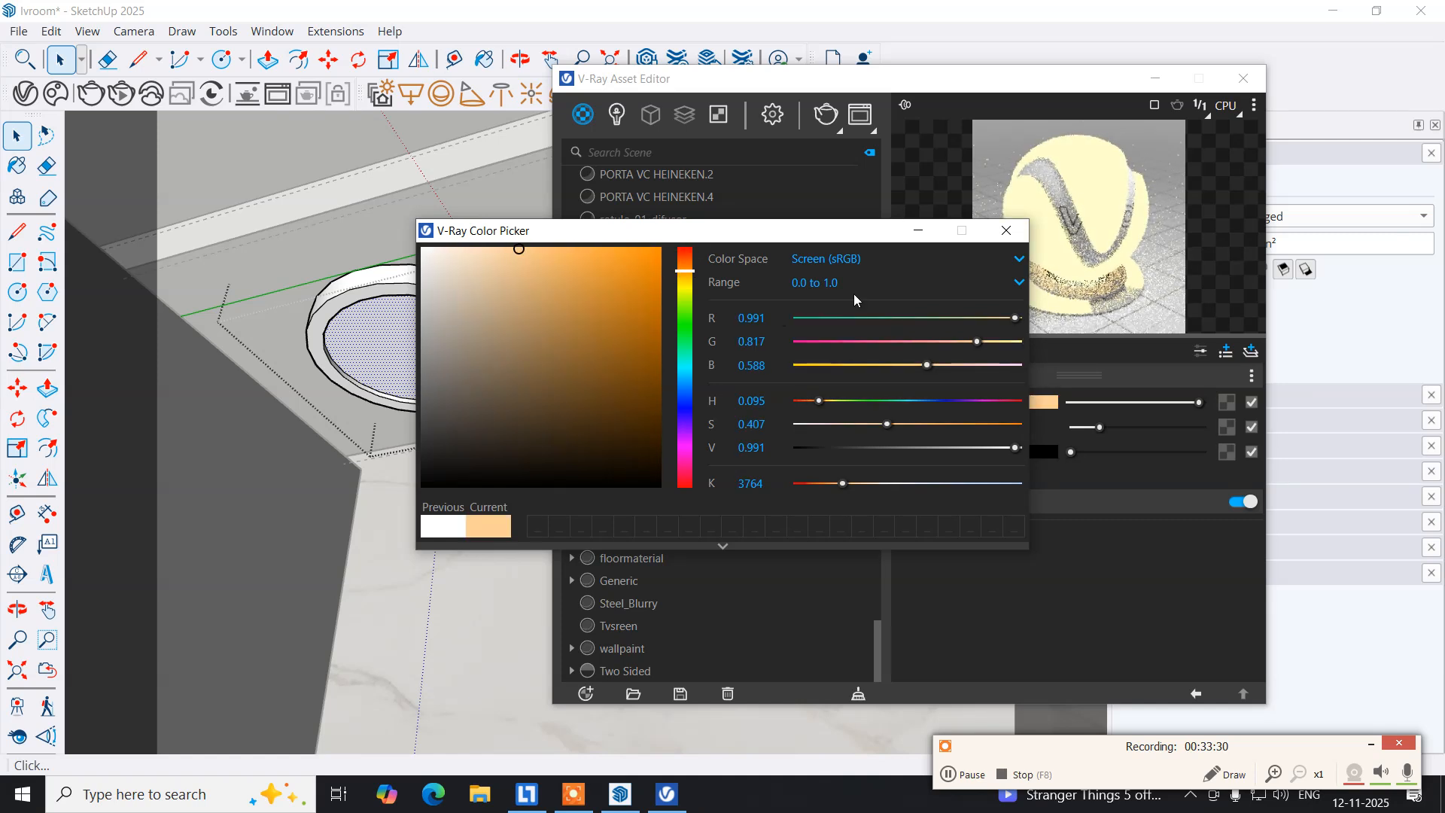
pyautogui.click(1006, 231)
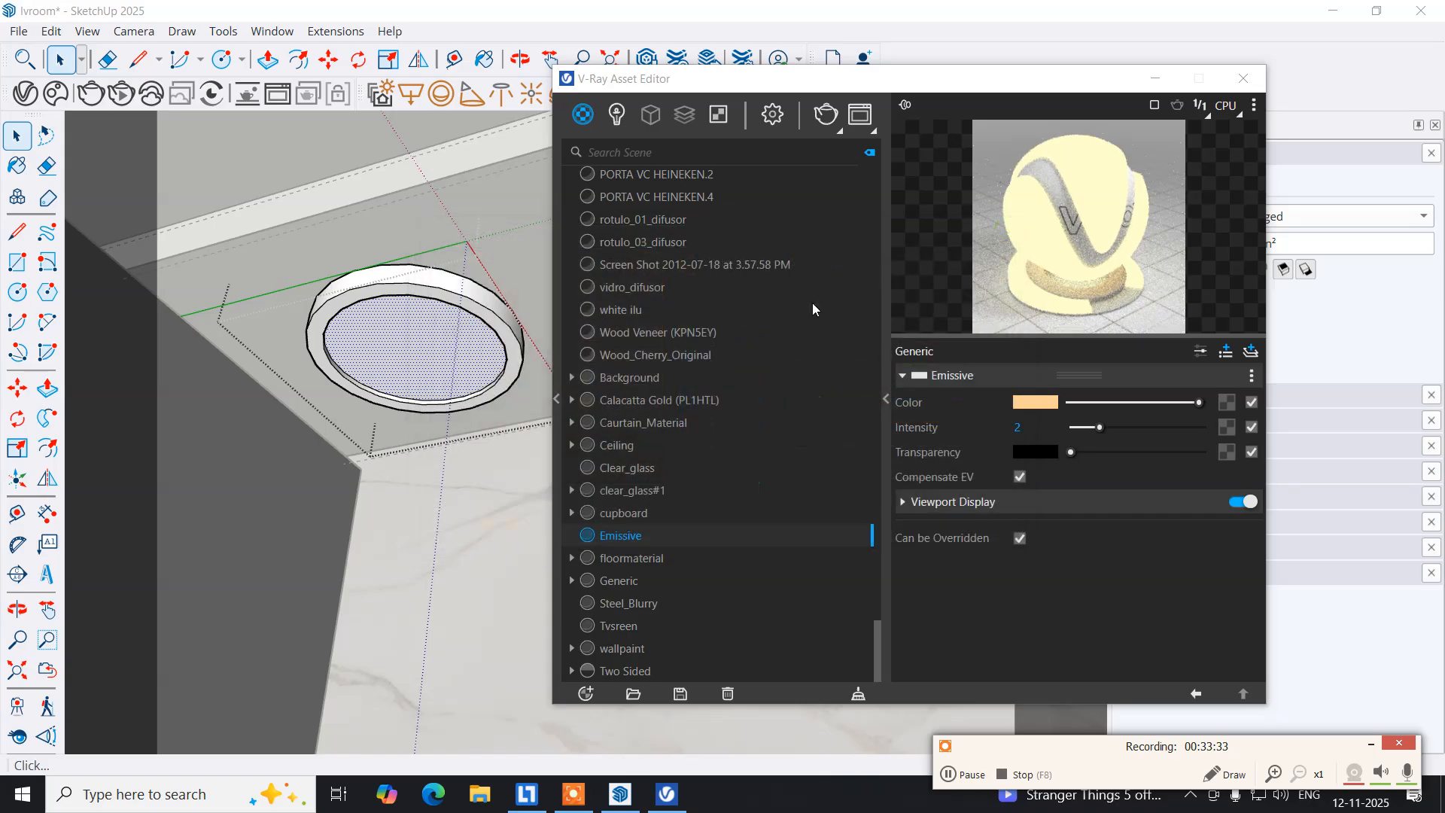
# Paint the recessed inner face of the ceiling light with the Emissive material.
pyautogui.click(17, 166)
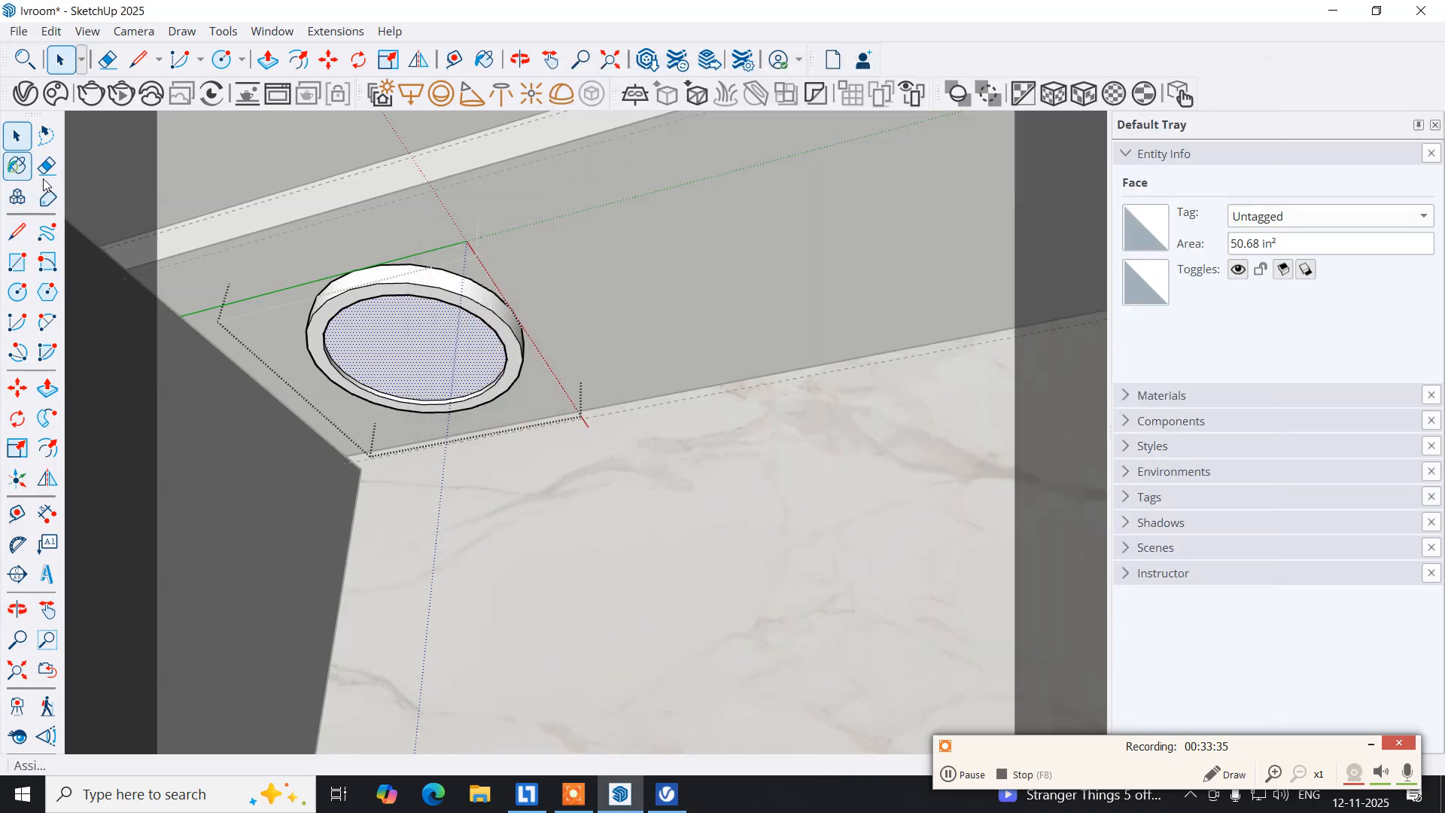
pyautogui.click(422, 340)
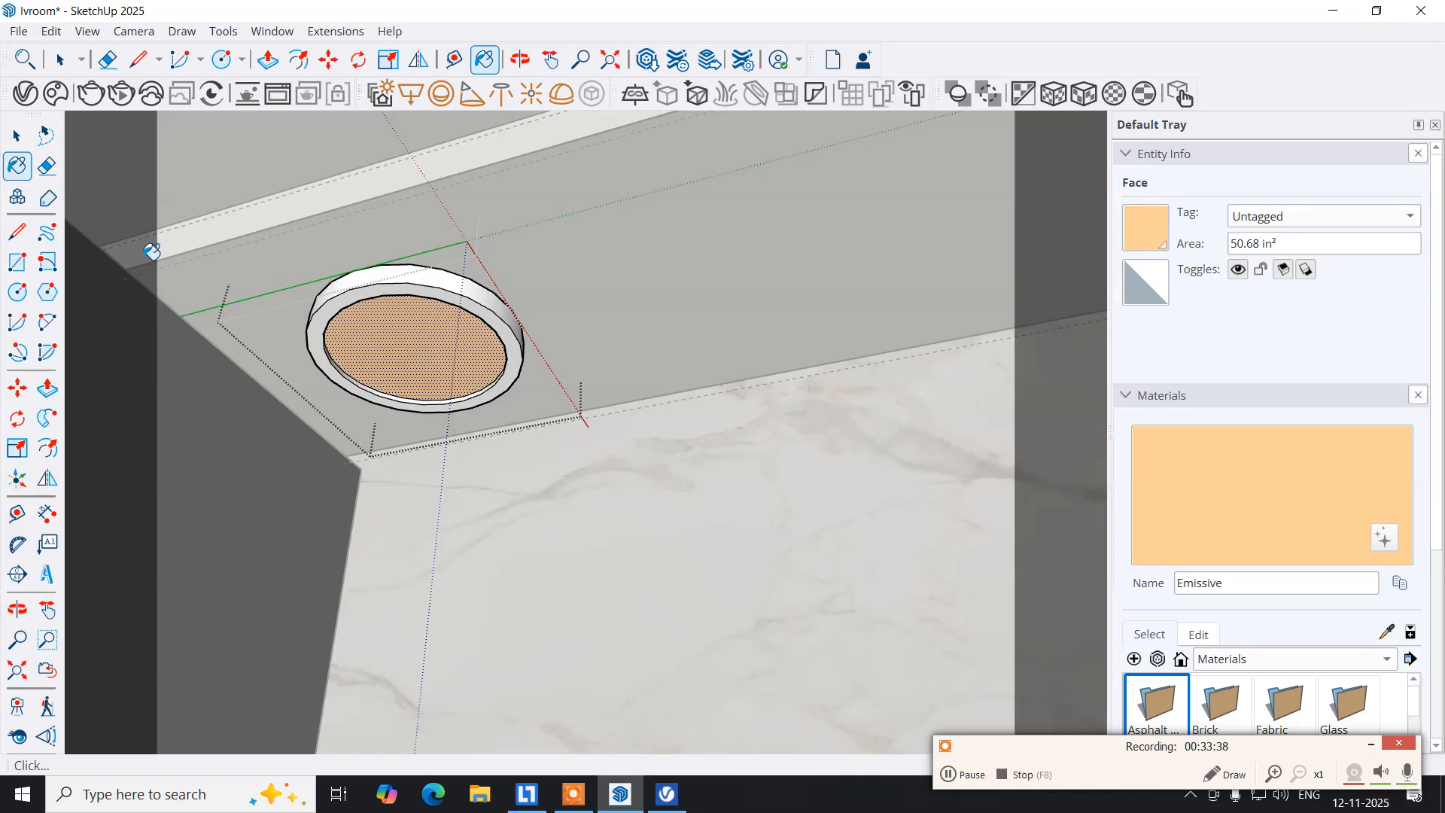
pyautogui.click(23, 140)
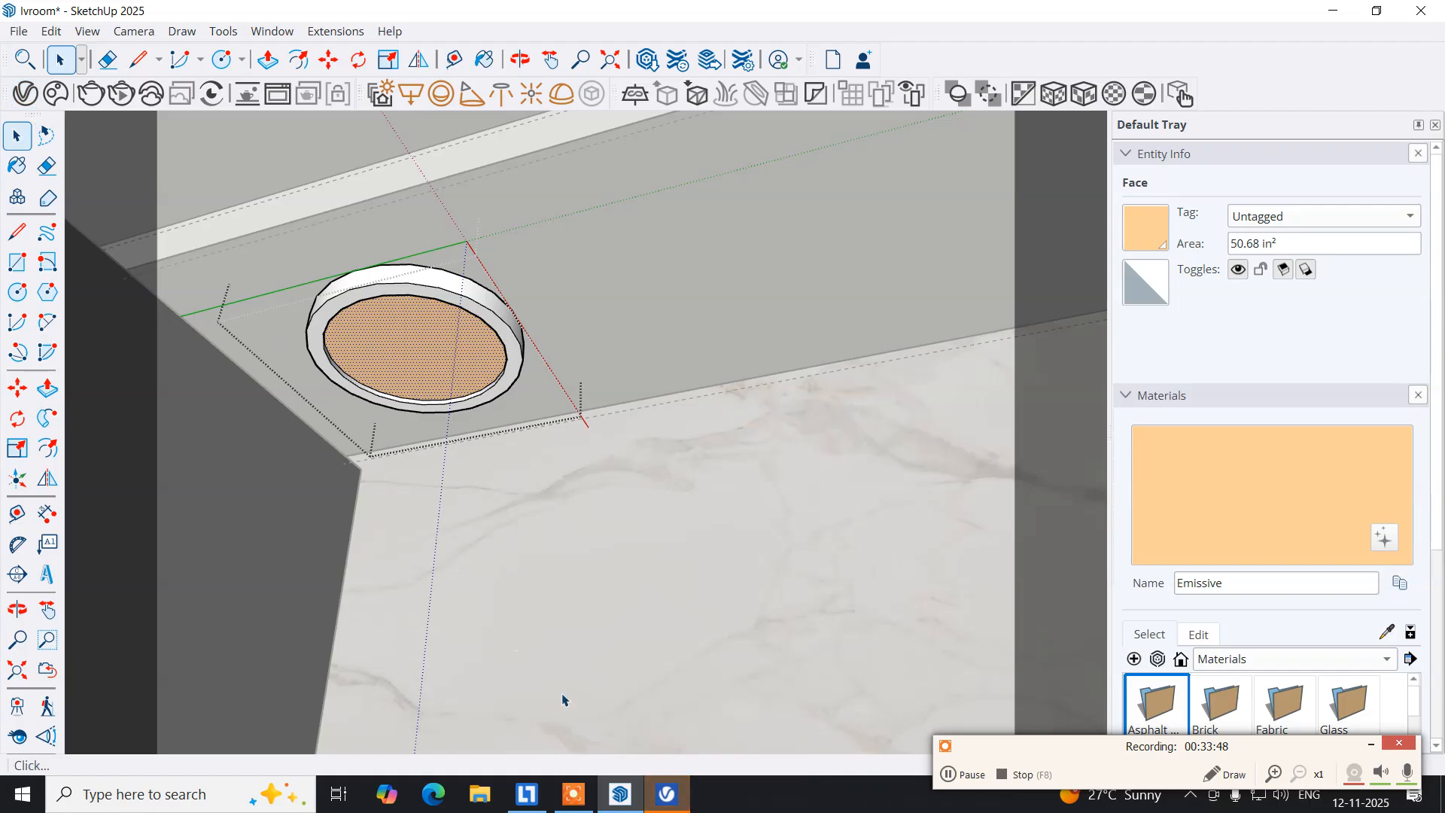
# Open the Chaos Cosmos Browser from the Asset Editor and go to the Metal category of the V-Ray Material Library.
pyautogui.click(678, 797)
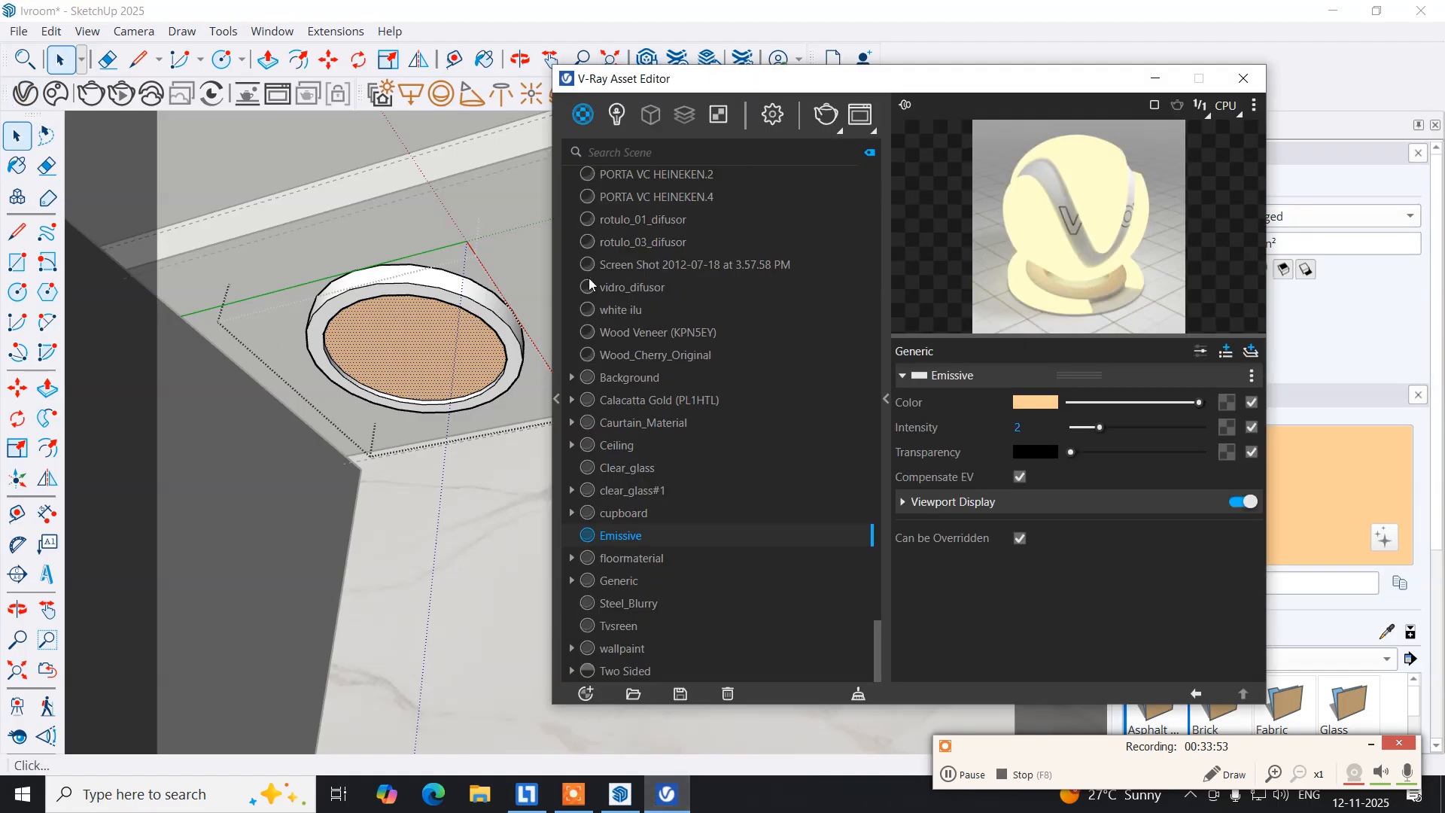
pyautogui.click(562, 396)
pyautogui.click(426, 188)
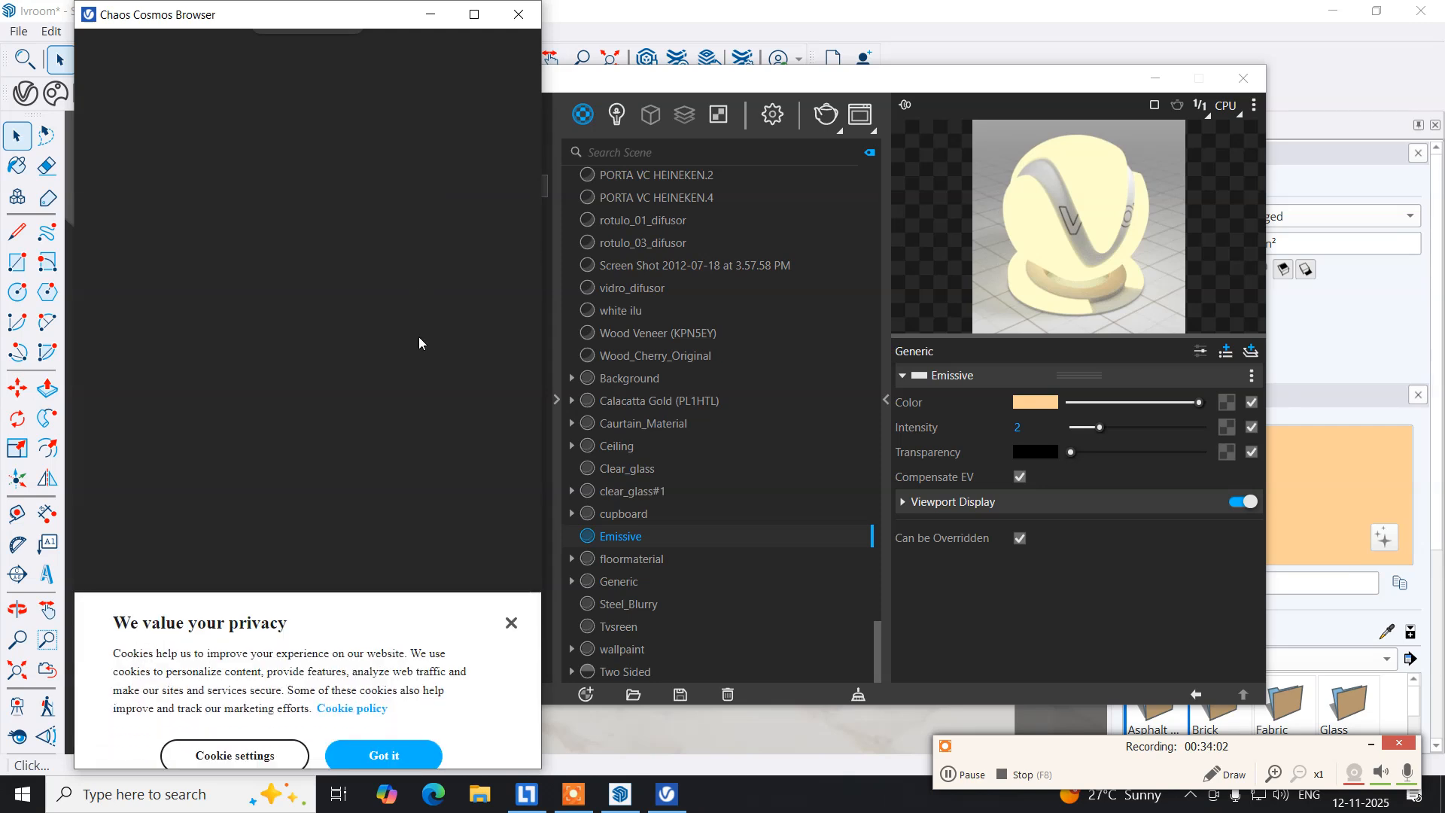
pyautogui.click(374, 745)
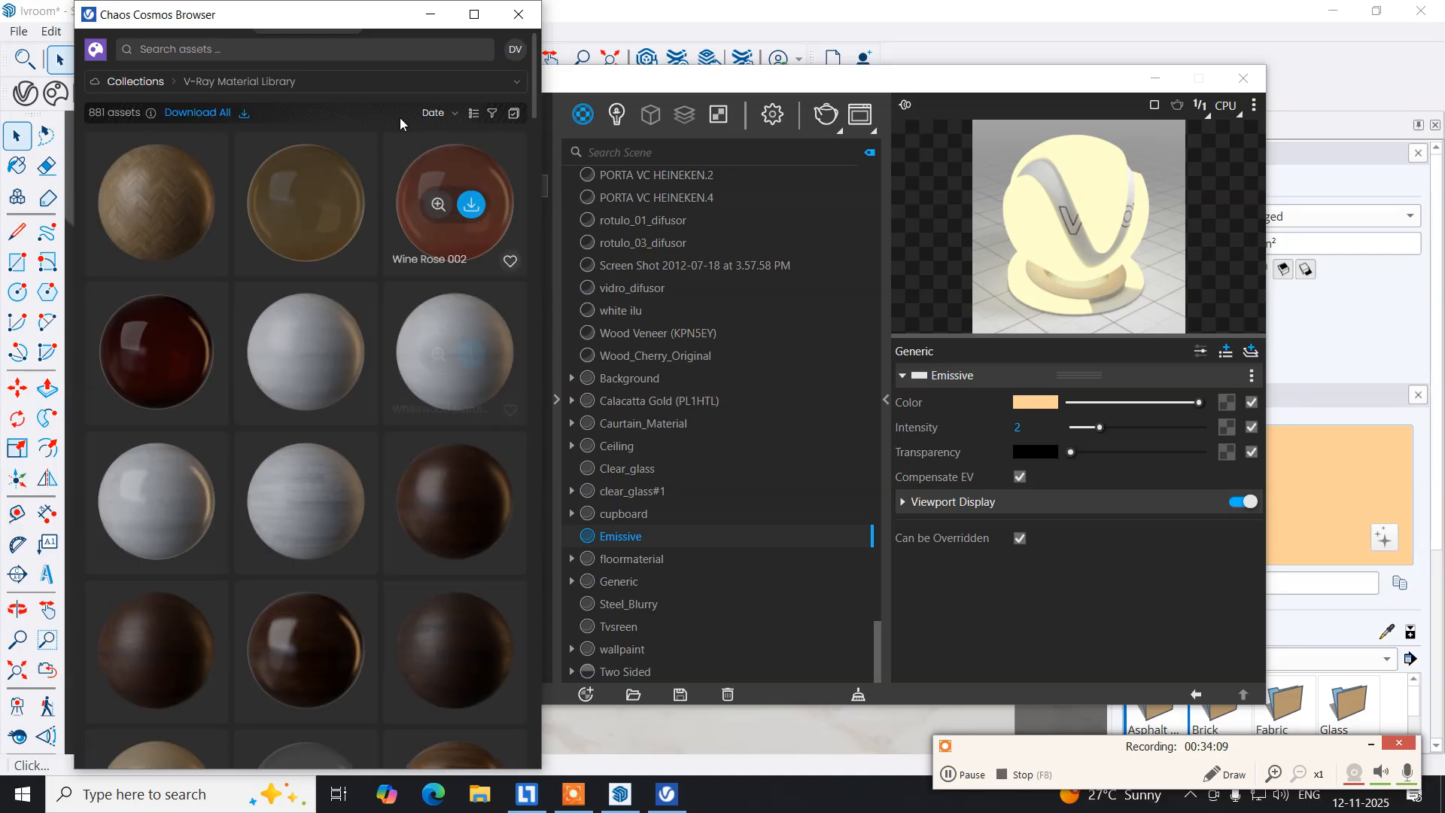
pyautogui.click(332, 81)
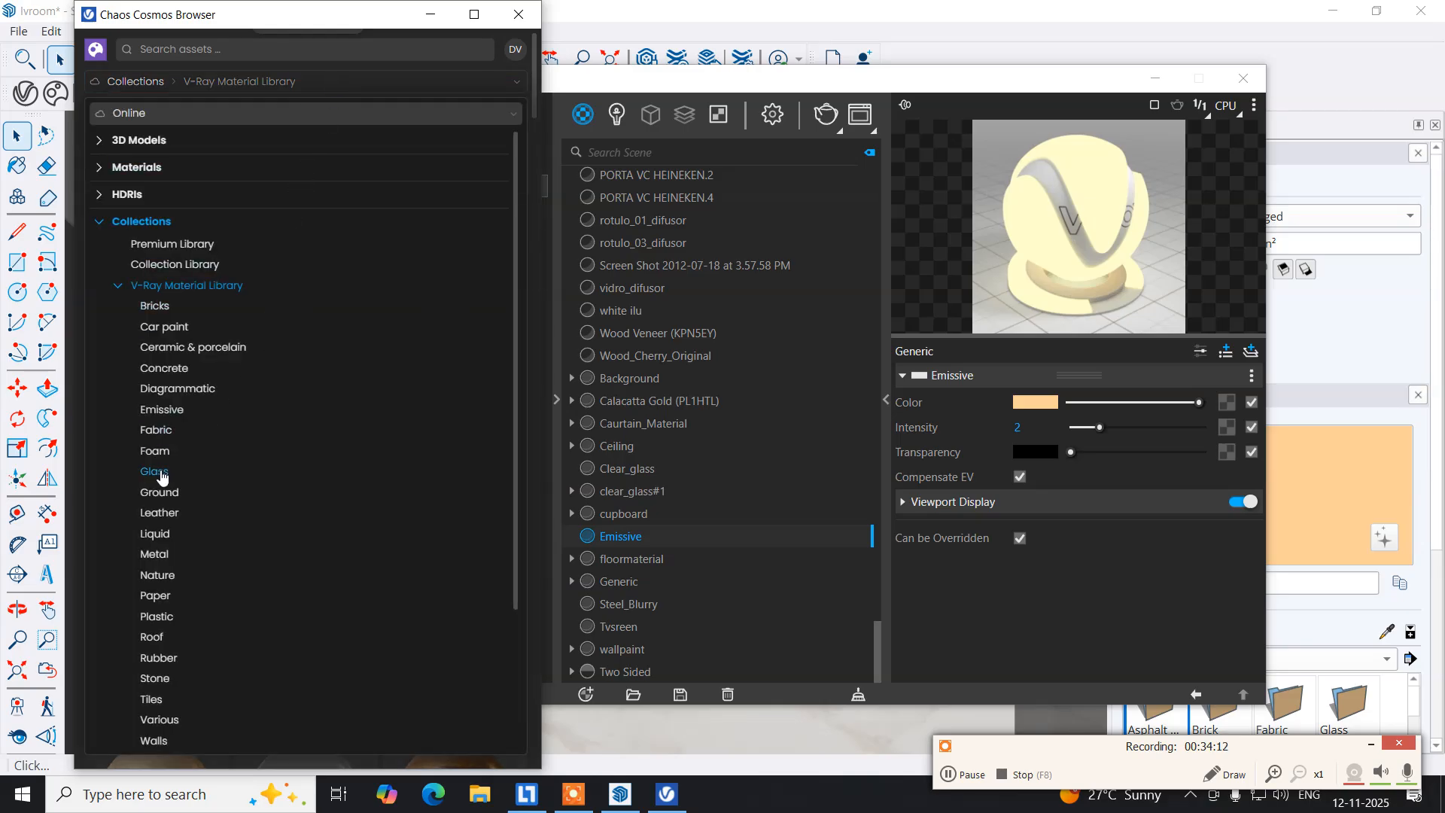
pyautogui.click(158, 473)
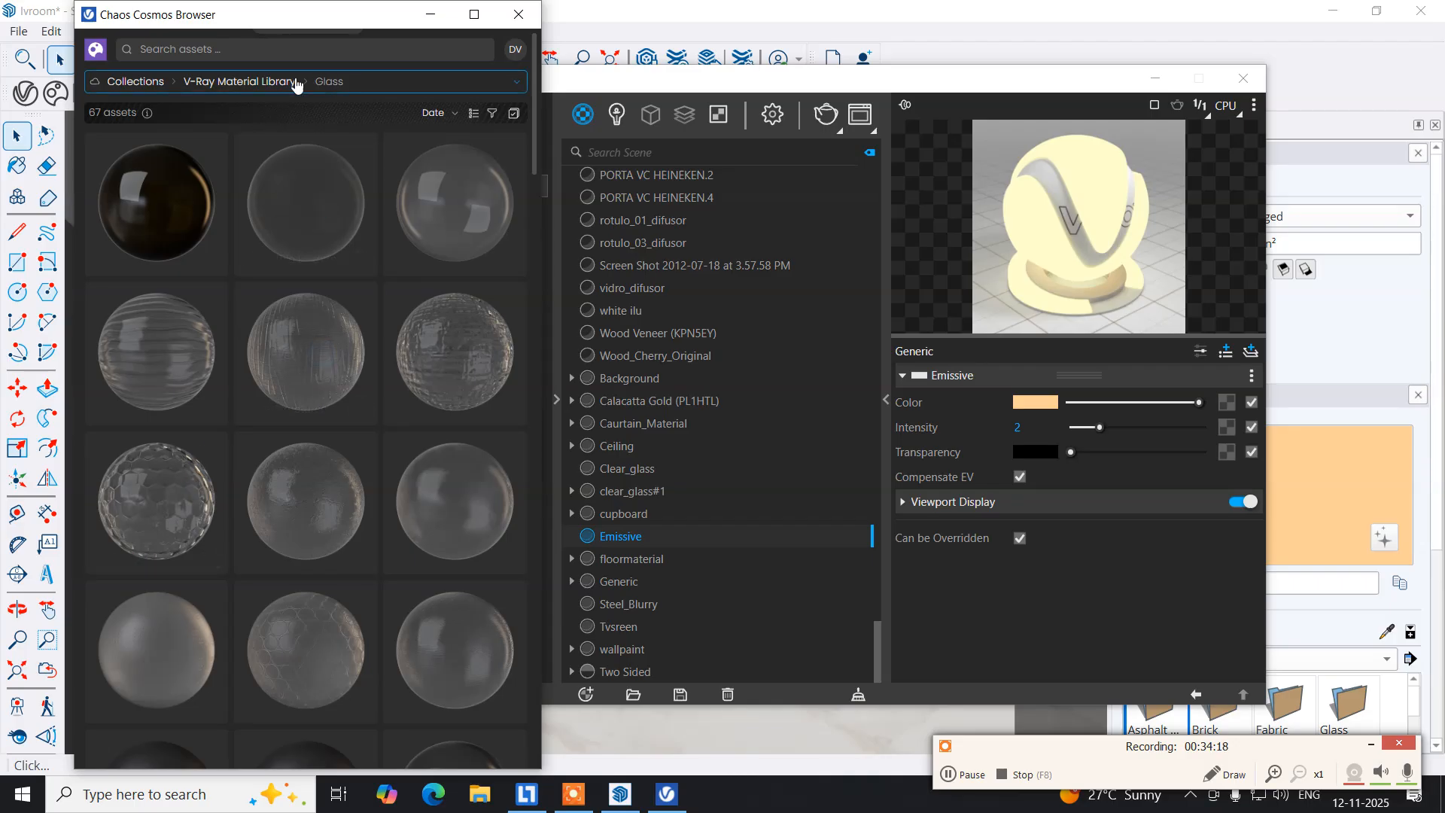
pyautogui.click(260, 90)
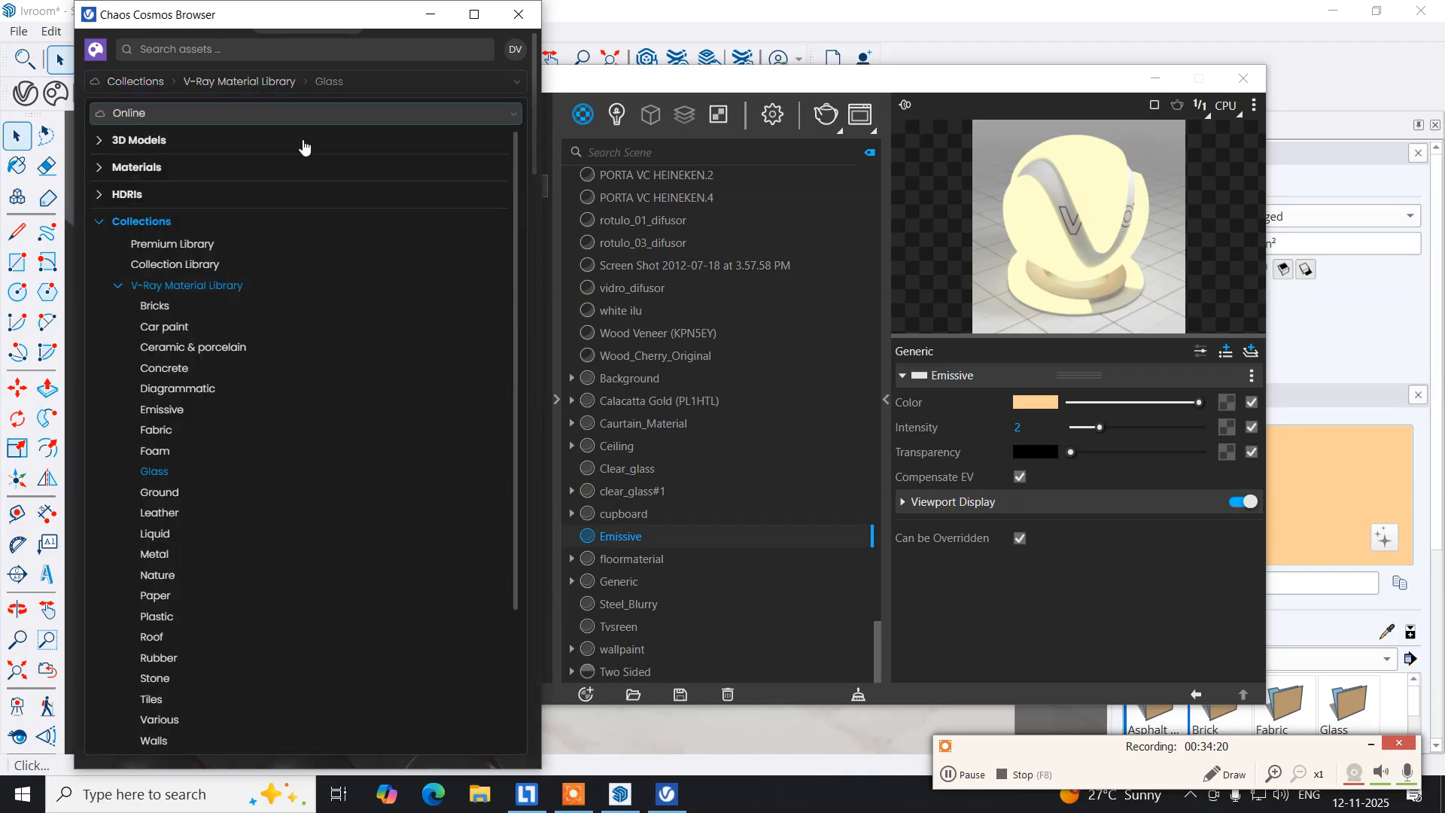
pyautogui.click(182, 557)
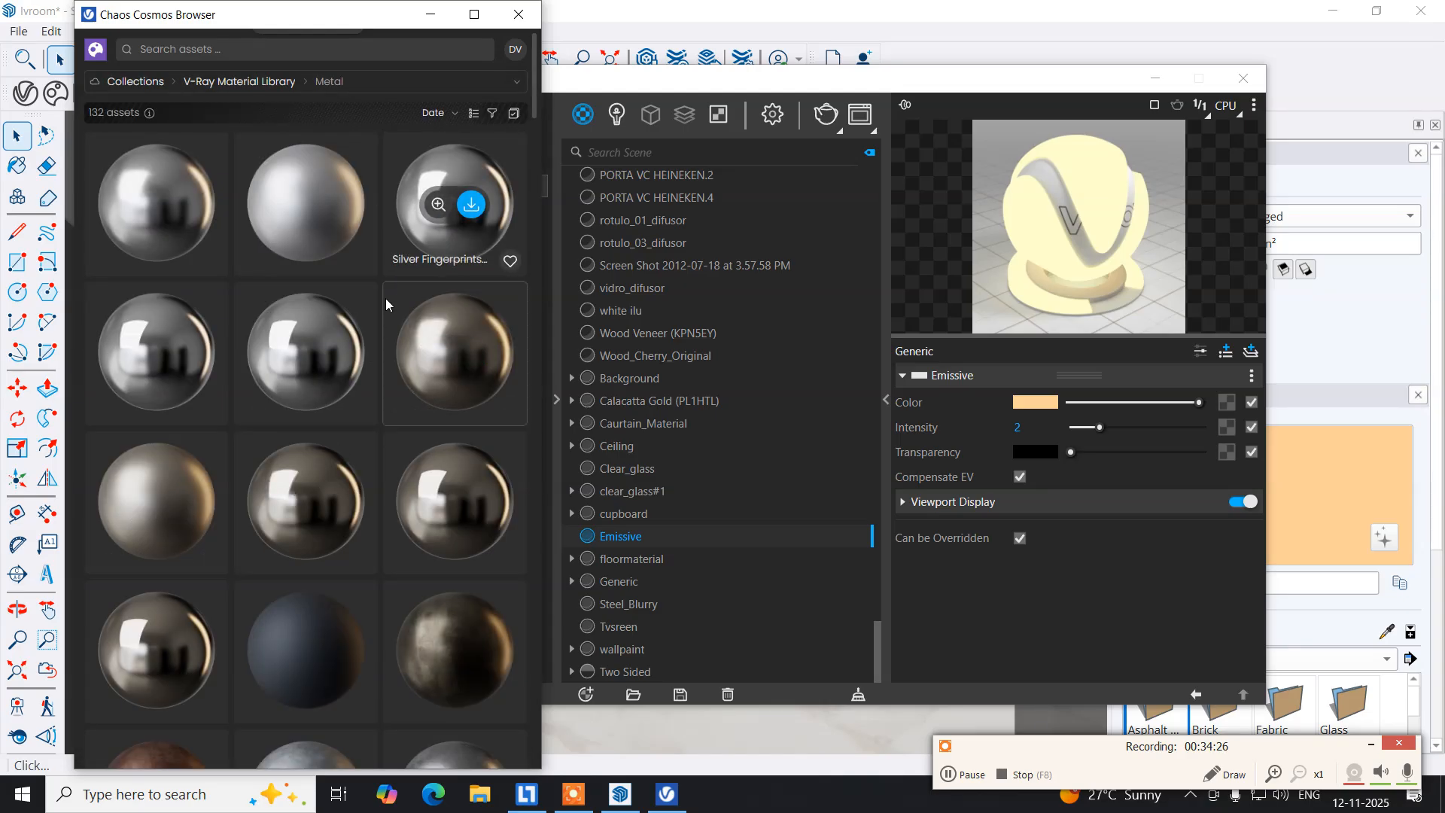
# Download and import the Nickel Satin Clean 001 material, select it in the Asset Editor, and close the Cosmos browser.
pyautogui.scroll(-2, 367, 325)
pyautogui.scroll(-1, 367, 325)
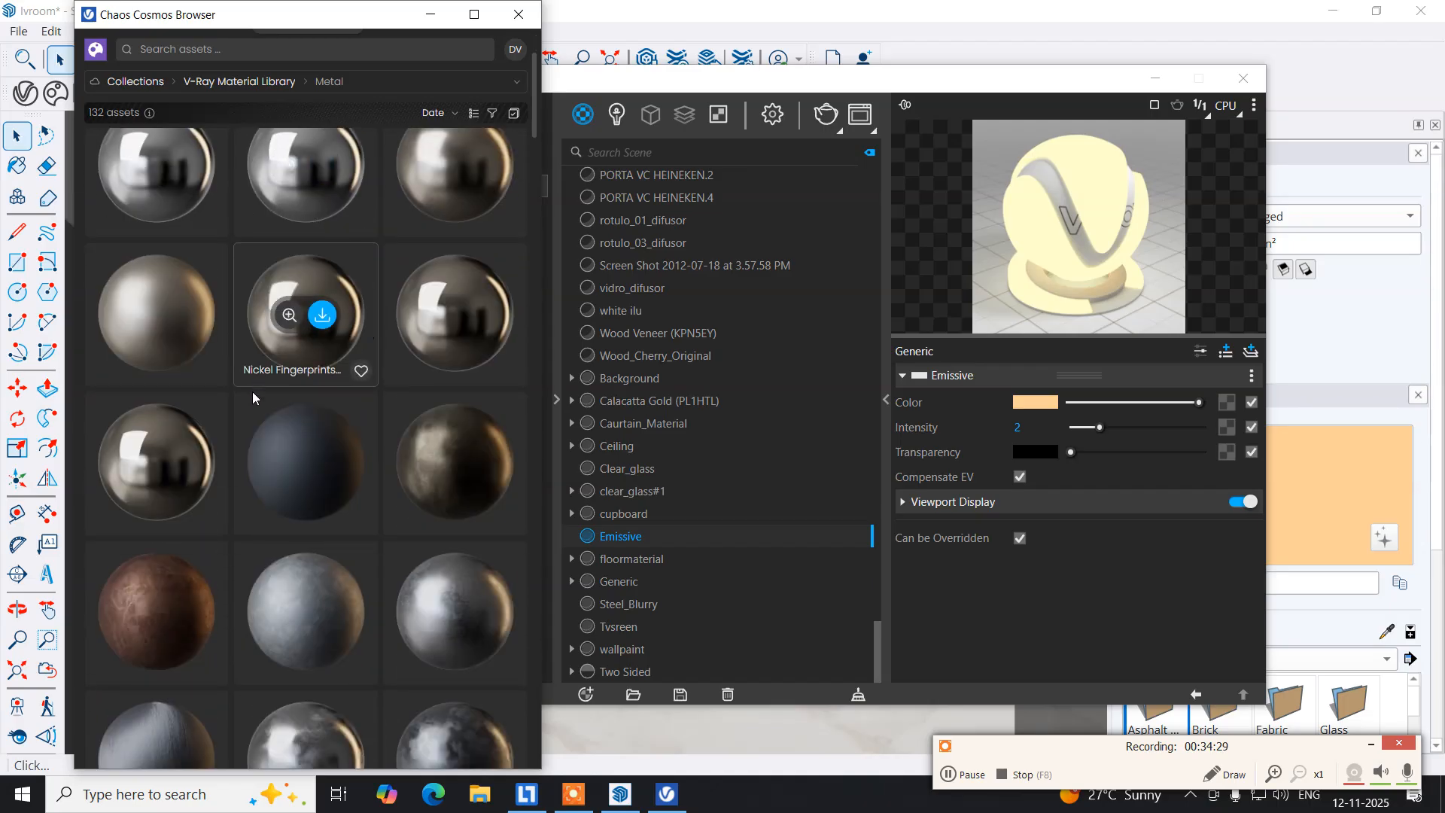
pyautogui.click(174, 315)
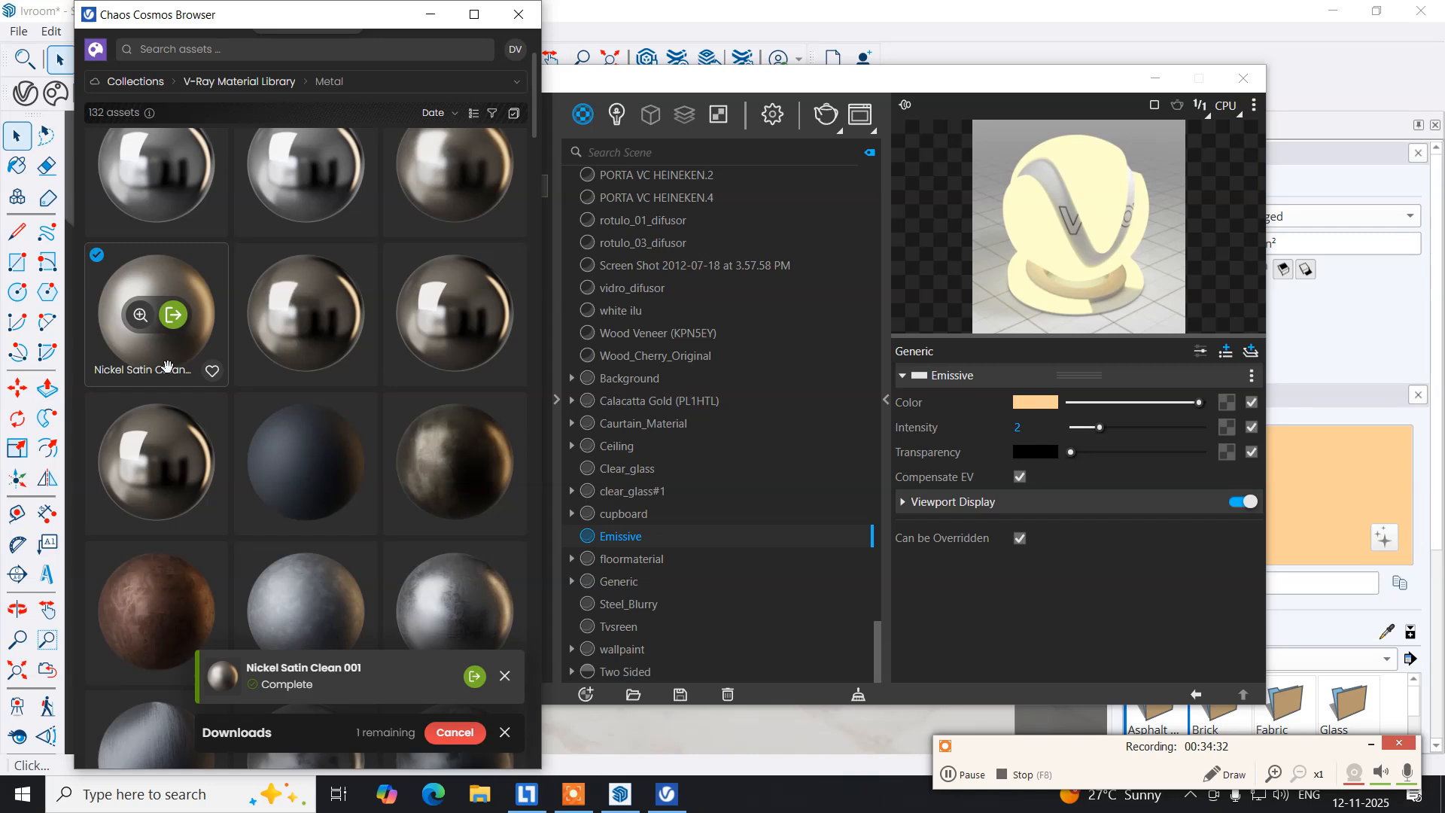
pyautogui.click(174, 315)
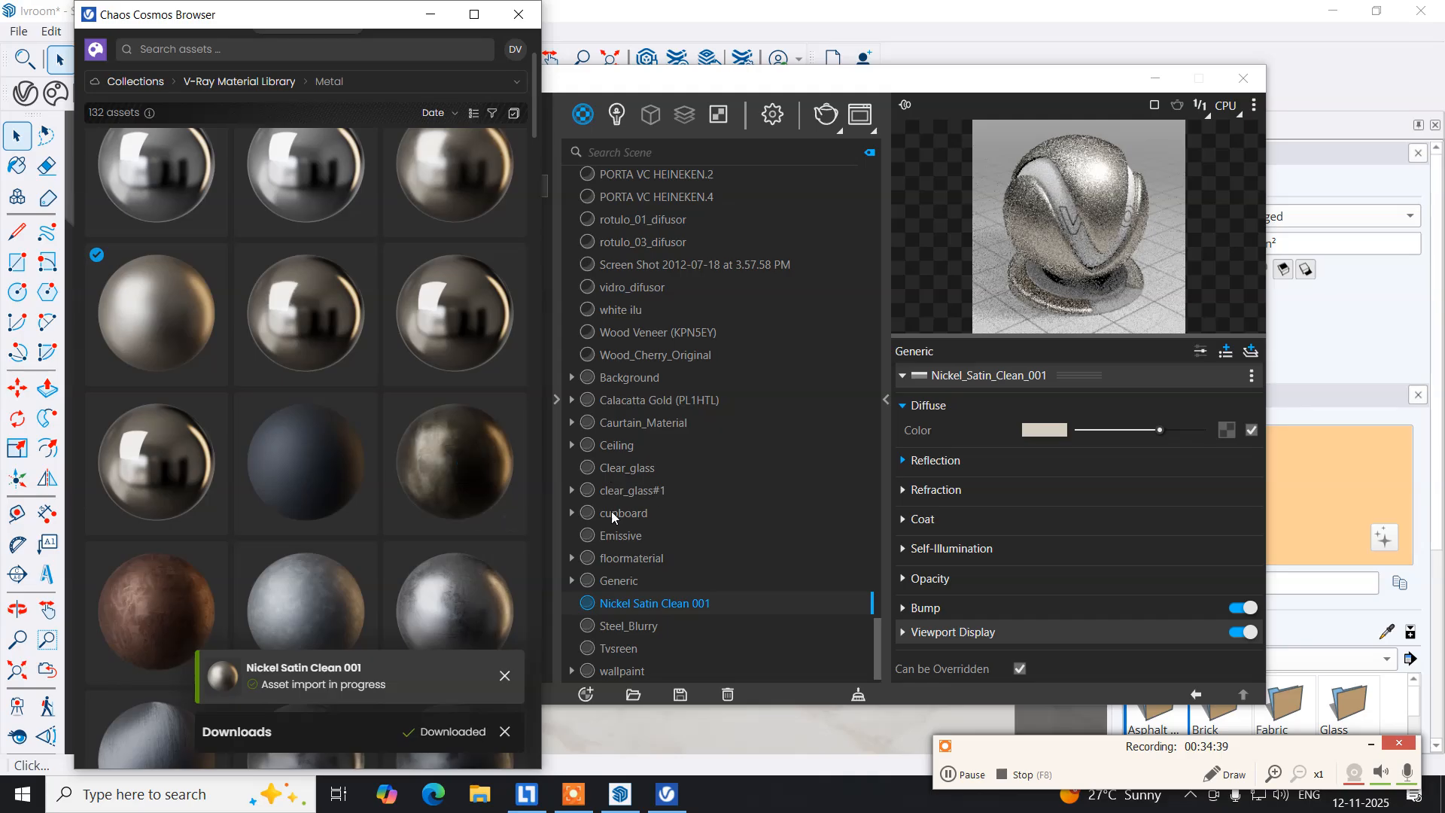
pyautogui.click(608, 582)
pyautogui.click(628, 608)
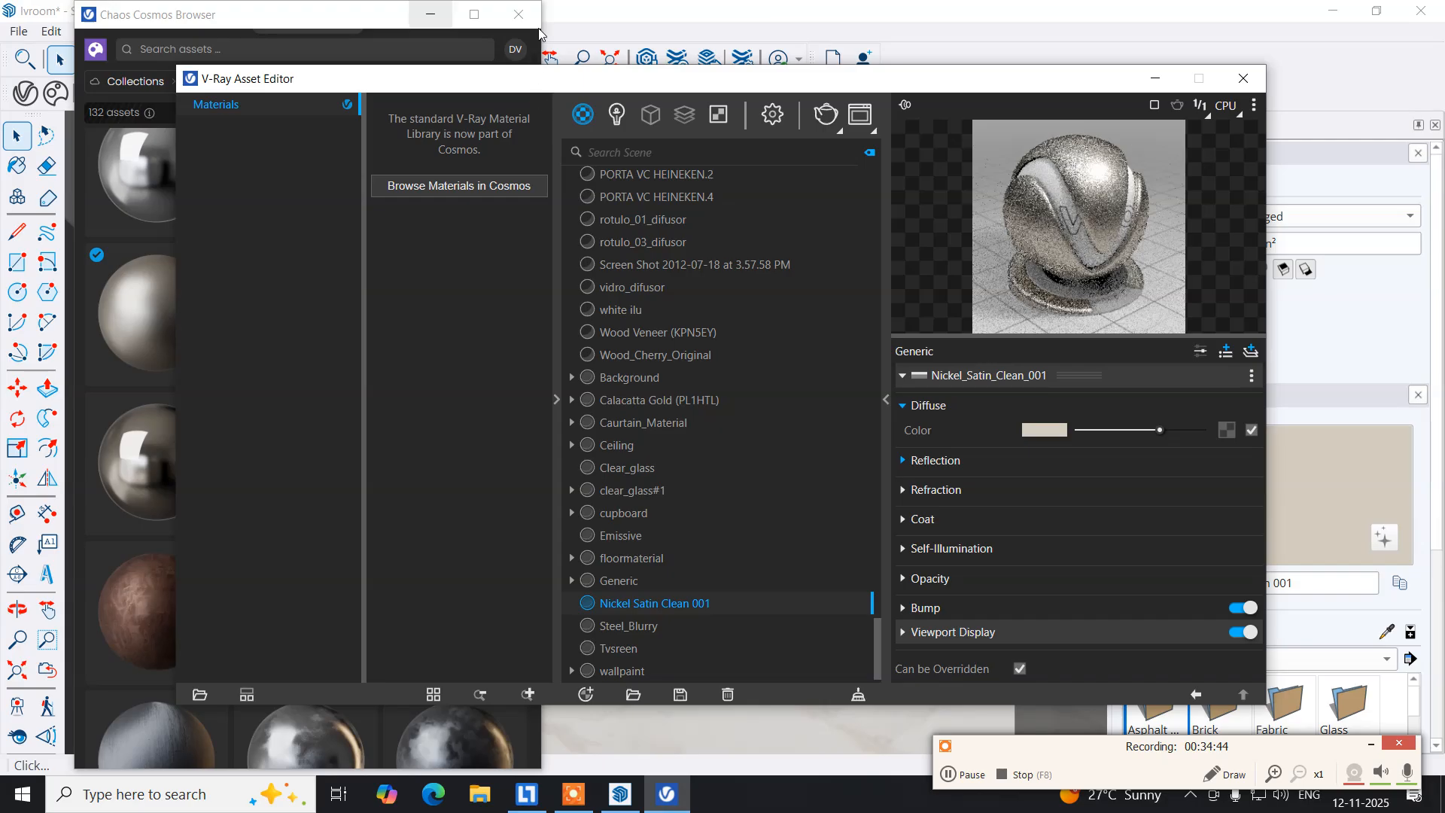
pyautogui.click(519, 14)
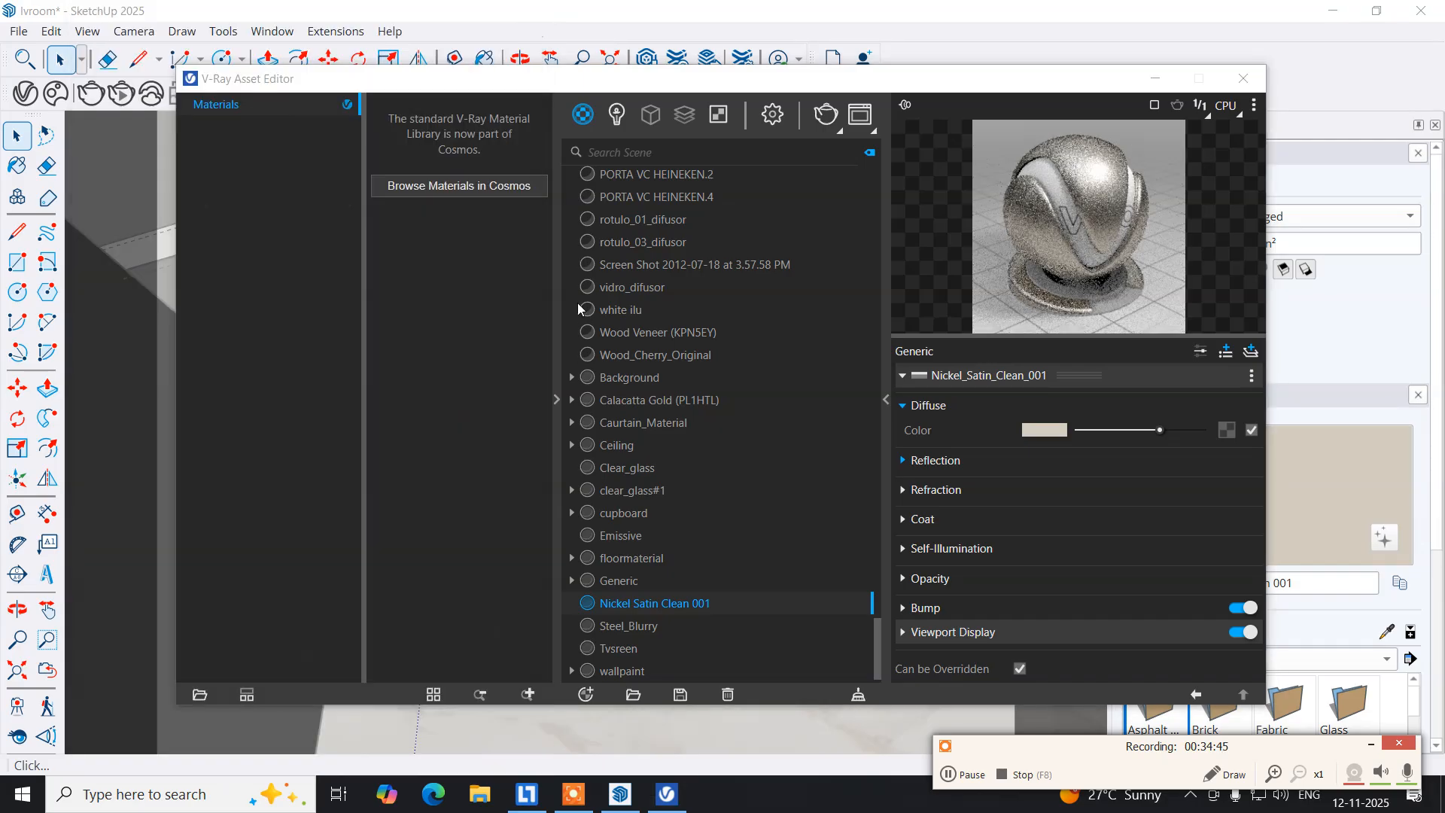
pyautogui.click(556, 400)
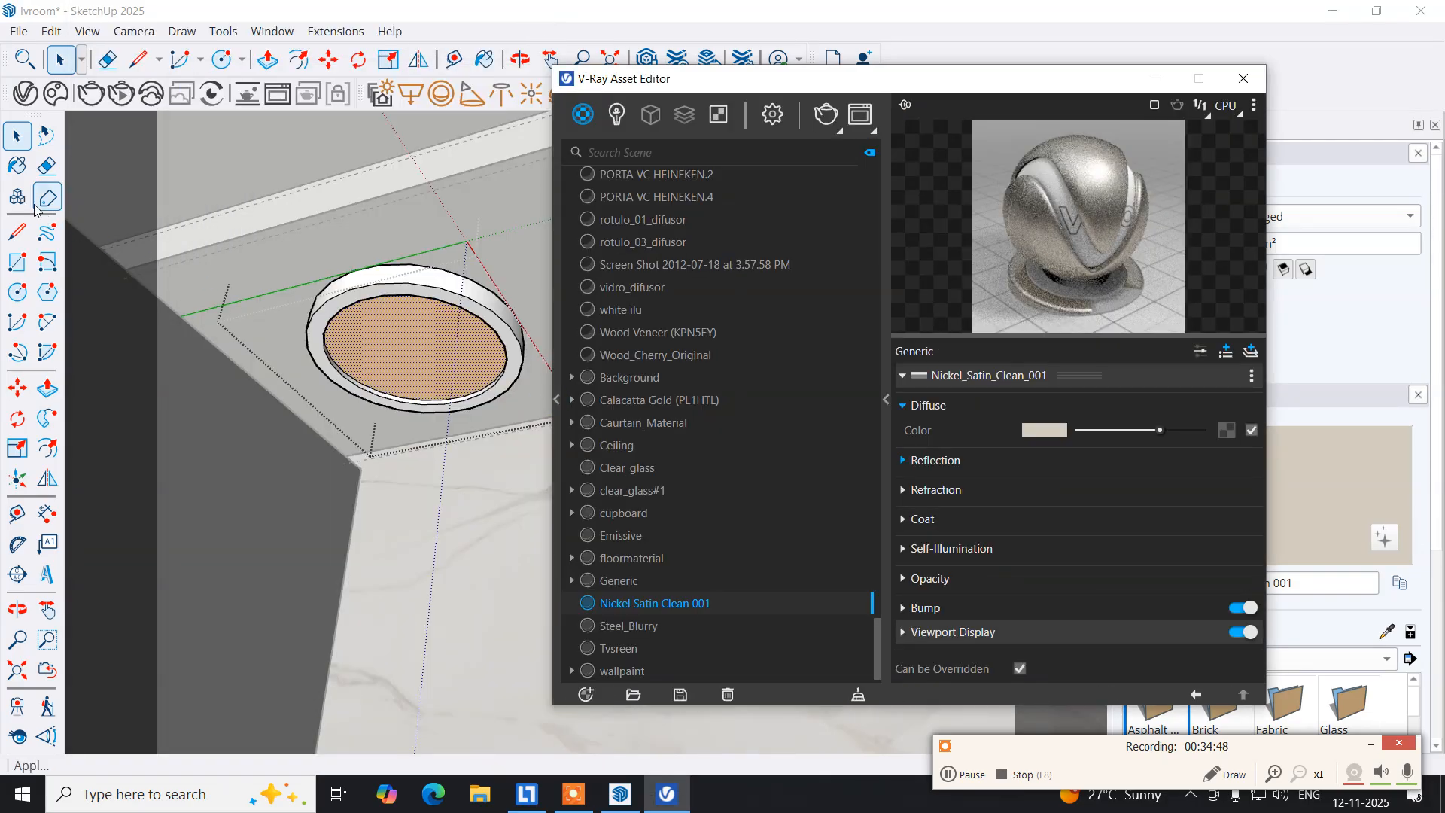
# Paint the ceiling light's outer side, bottom rim and inner recess wall with Nickel Satin Clean 001.
pyautogui.click(17, 165)
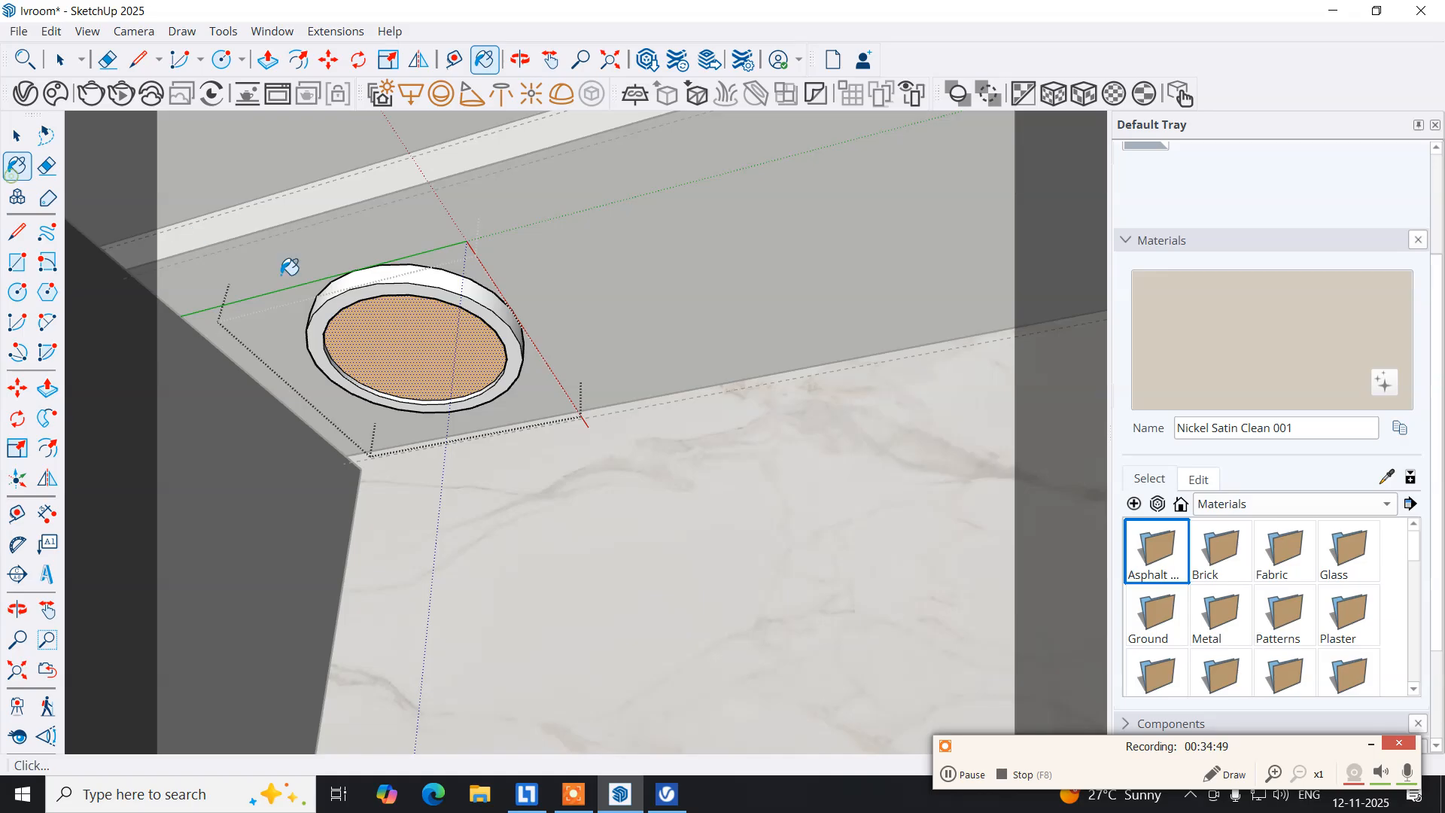
pyautogui.click(402, 276)
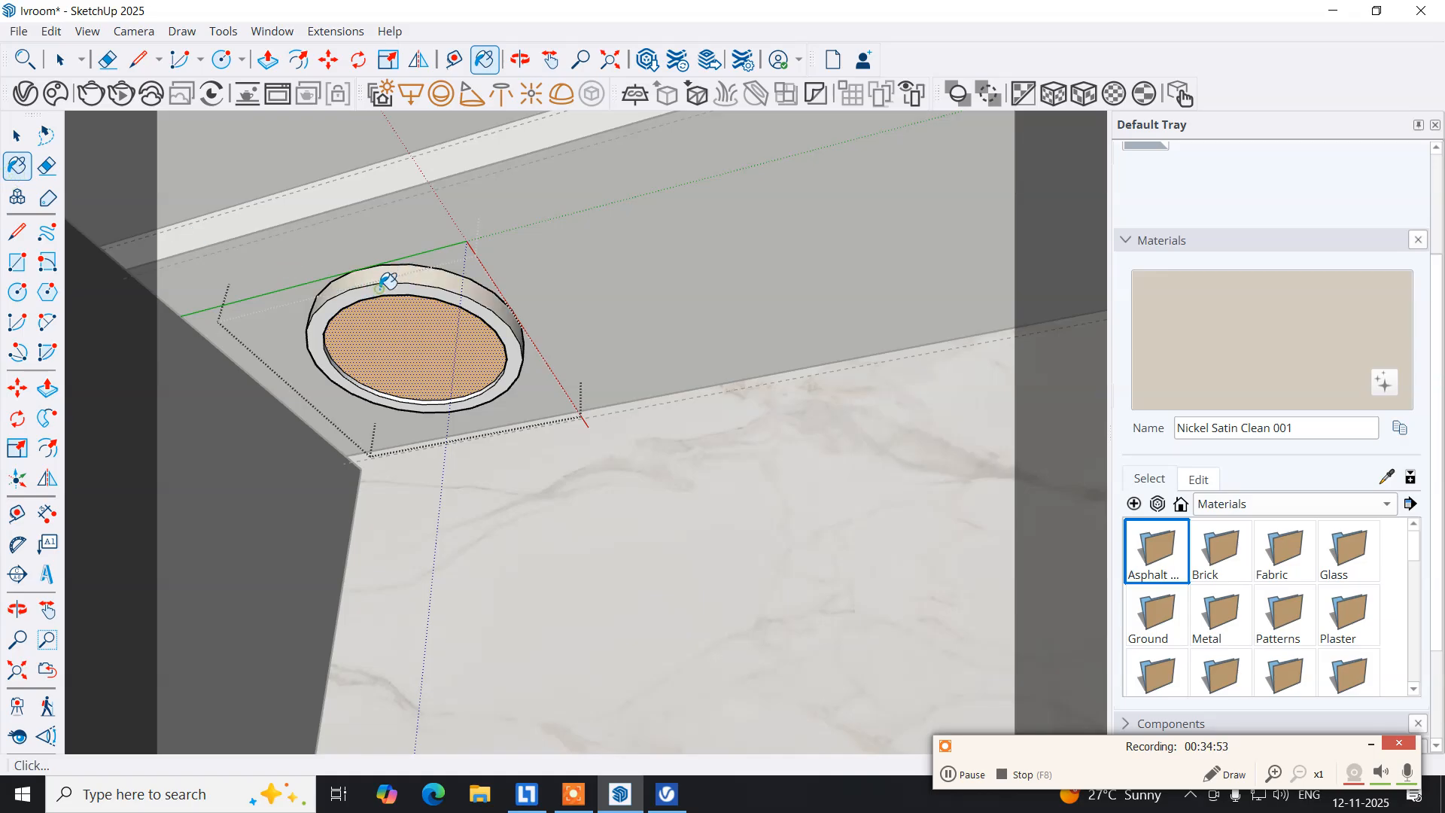
pyautogui.click(388, 281)
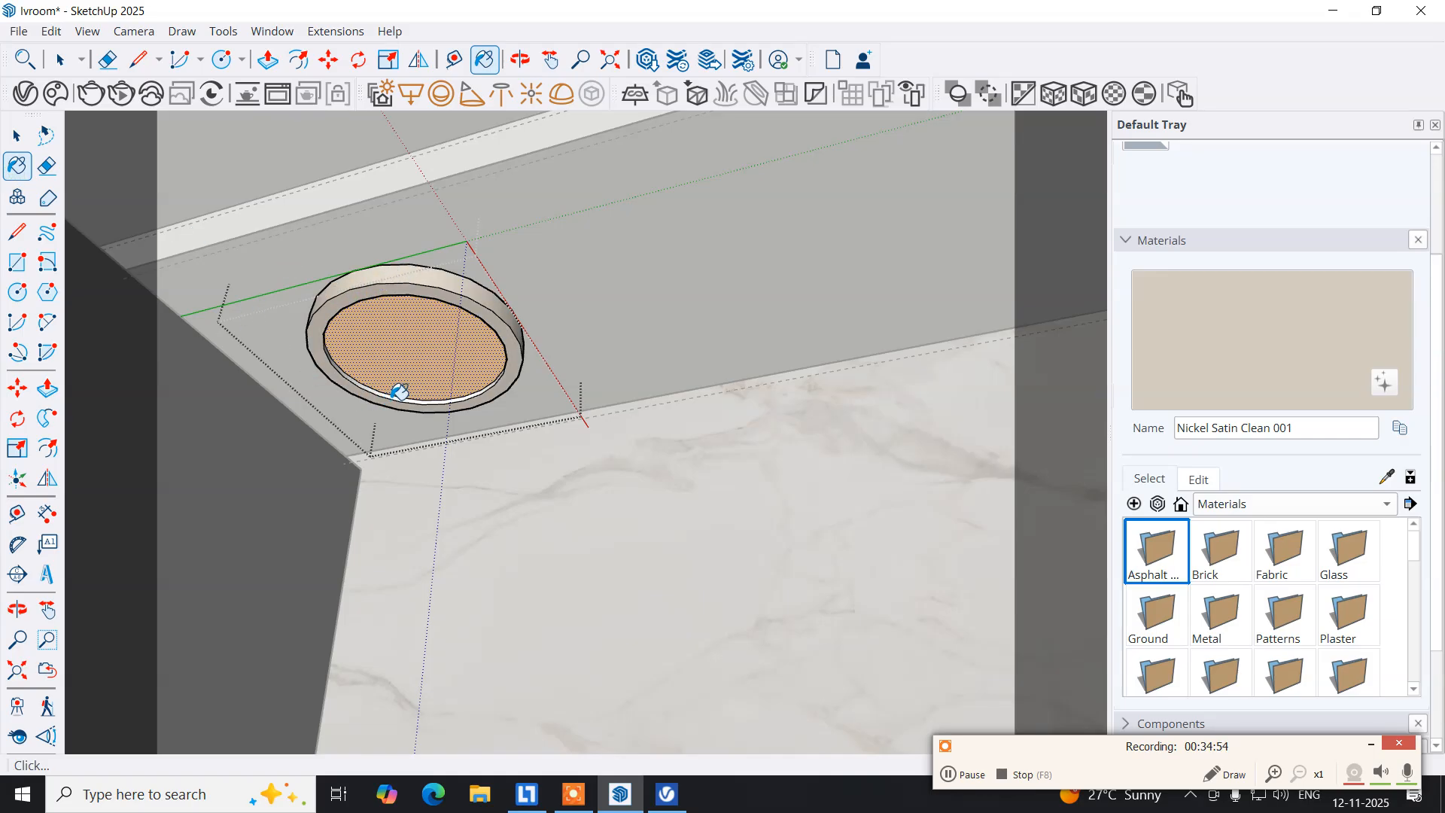
pyautogui.scroll(4, 400, 390)
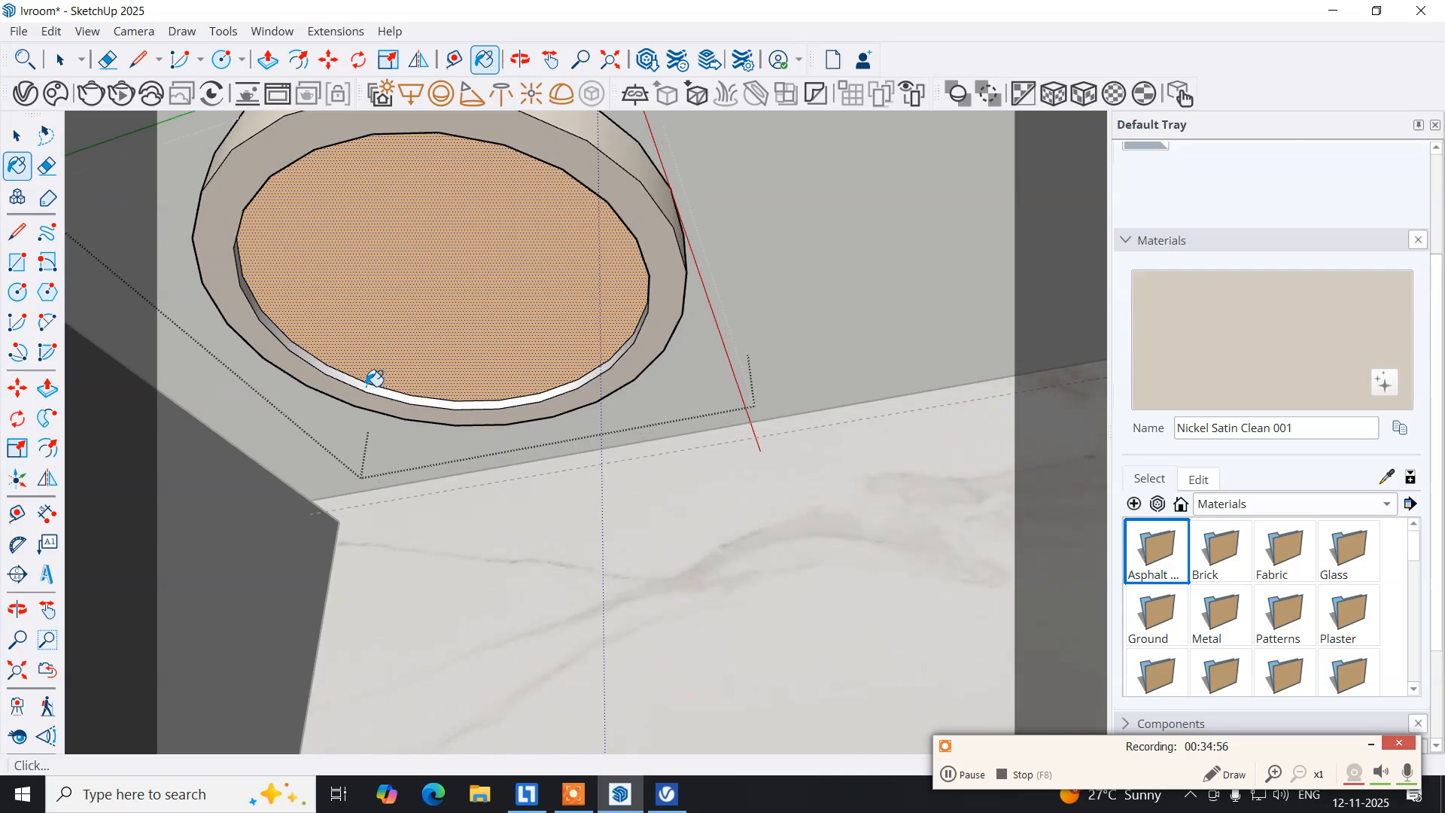
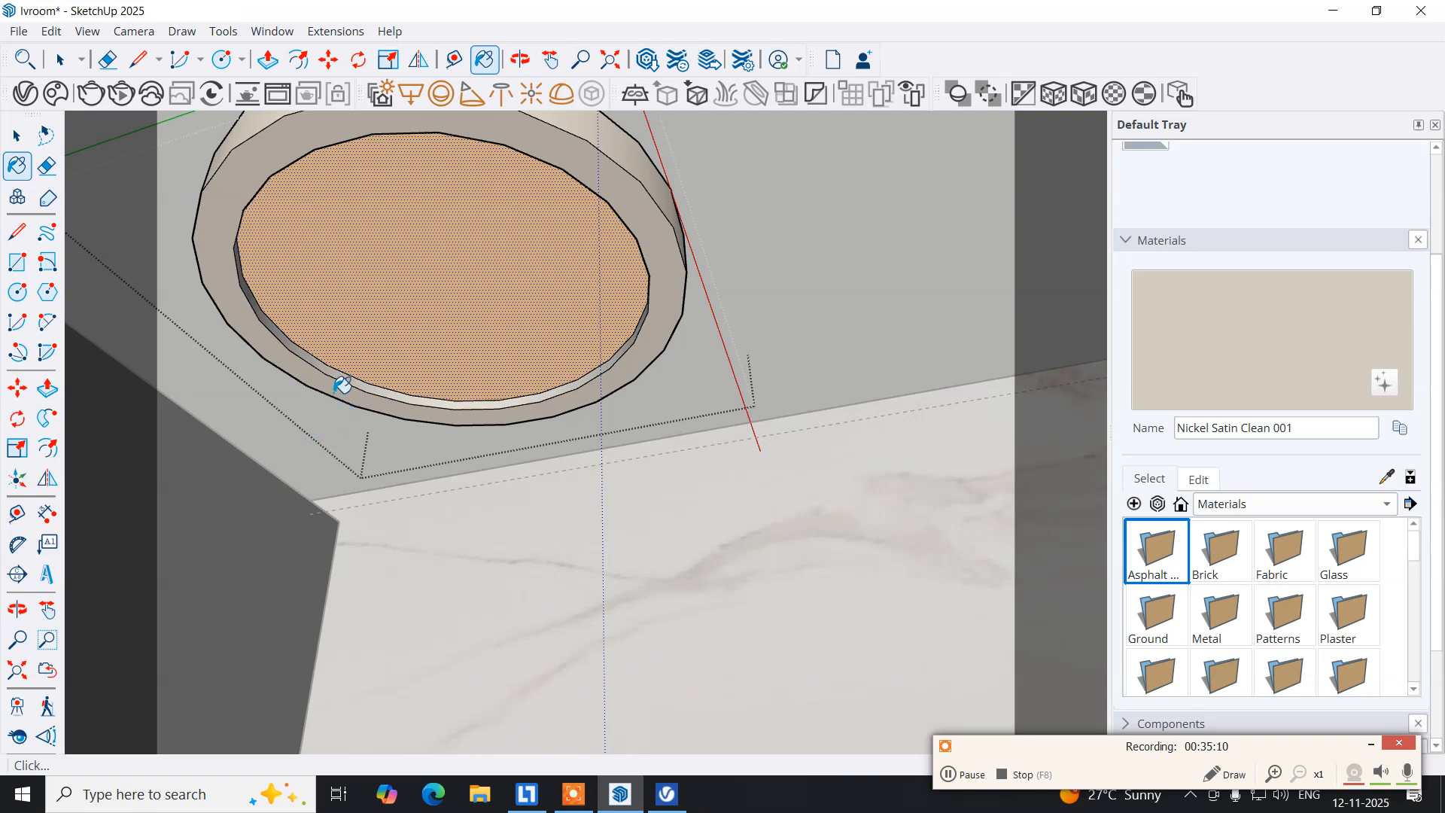
# Leave the Paint Bucket, start a V-Ray IES light inside the ceiling light group, and browse to drive F for its photometric file.
pyautogui.scroll(3, 362, 374)
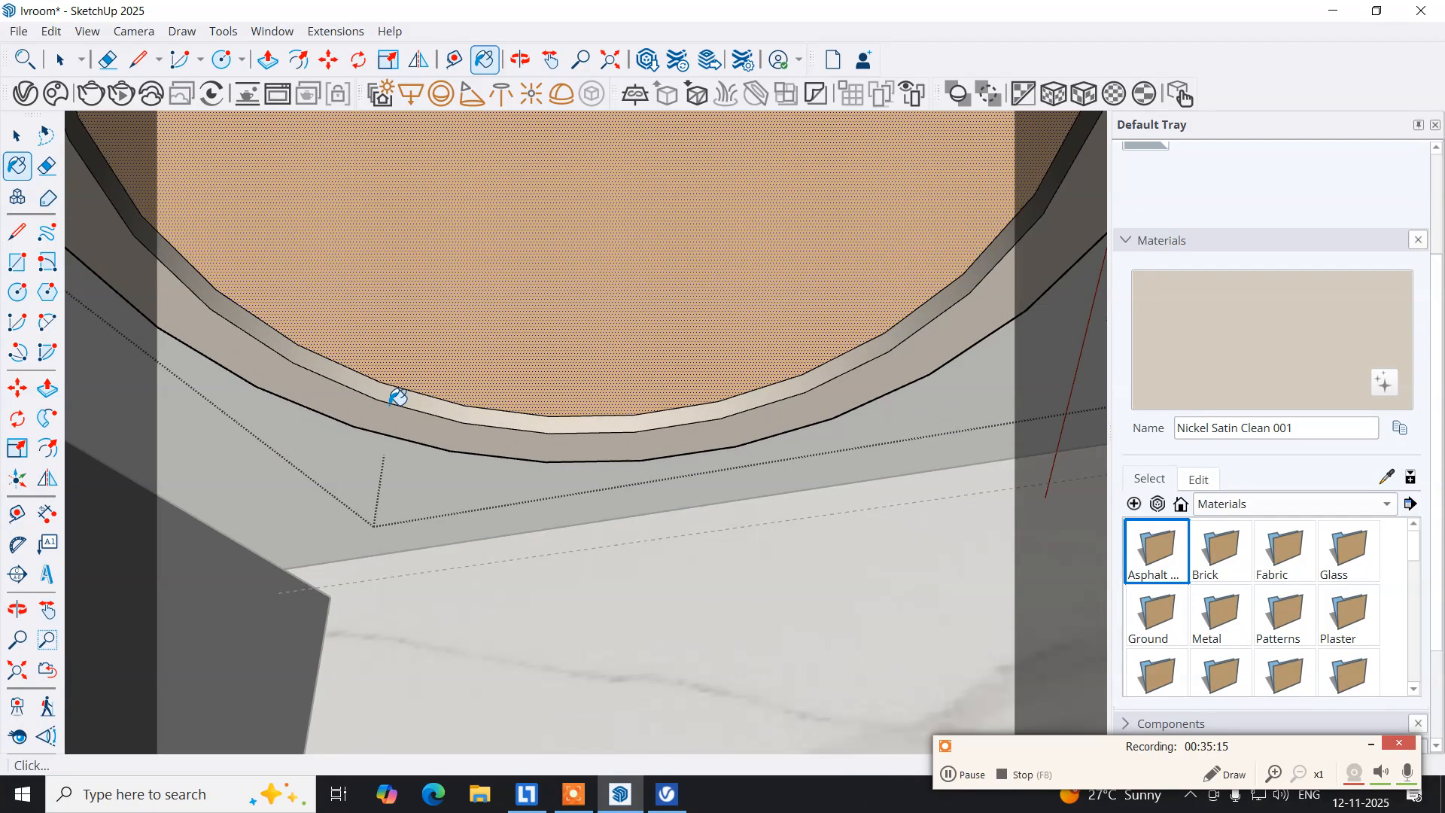
pyautogui.click(22, 143)
pyautogui.scroll(-5, 296, 257)
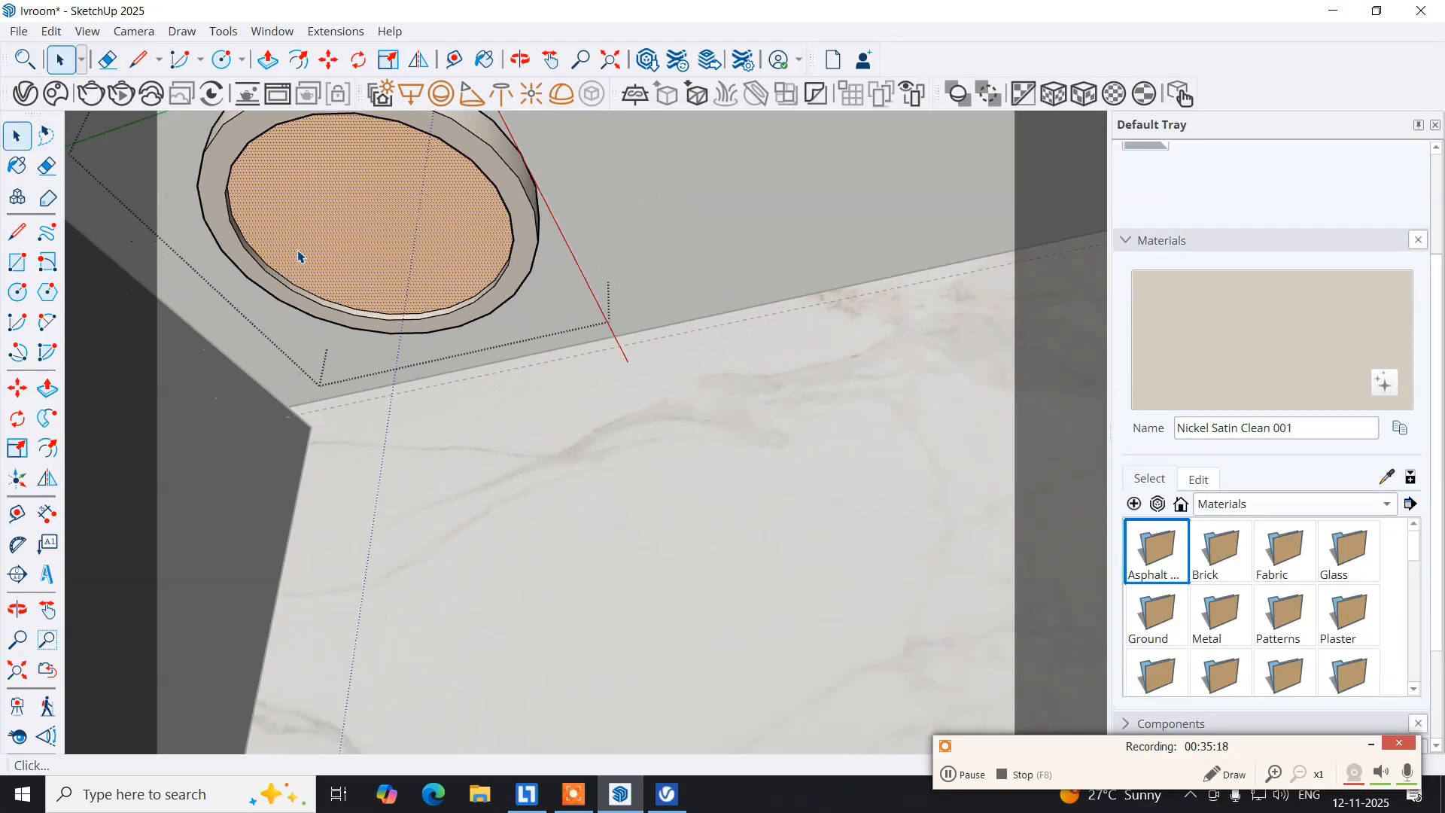
pyautogui.keyDown('shift'); pyautogui.moveTo(316, 249); pyautogui.dragTo(420, 355, button='middle'); pyautogui.keyUp('shift')
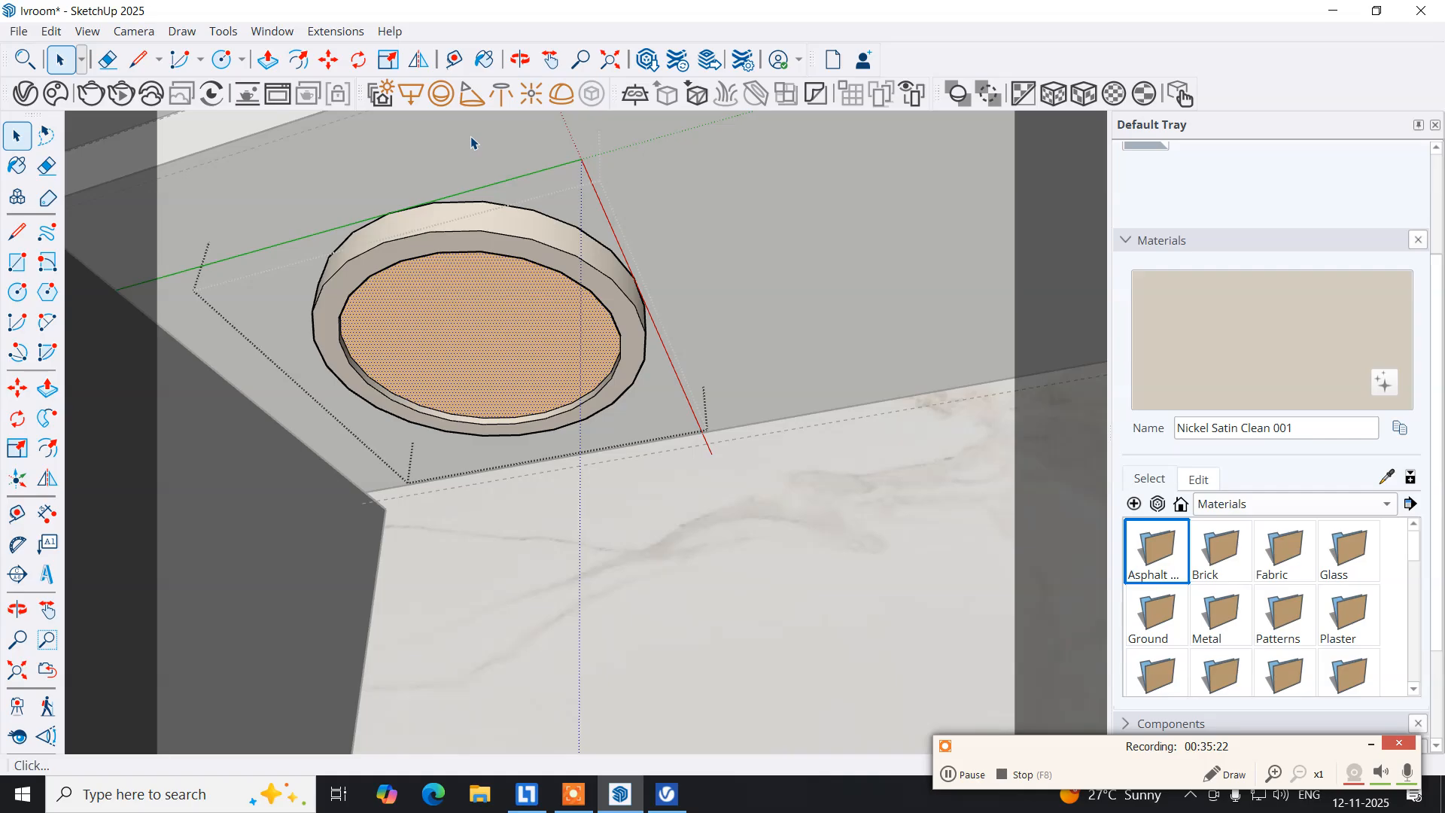
pyautogui.click(503, 95)
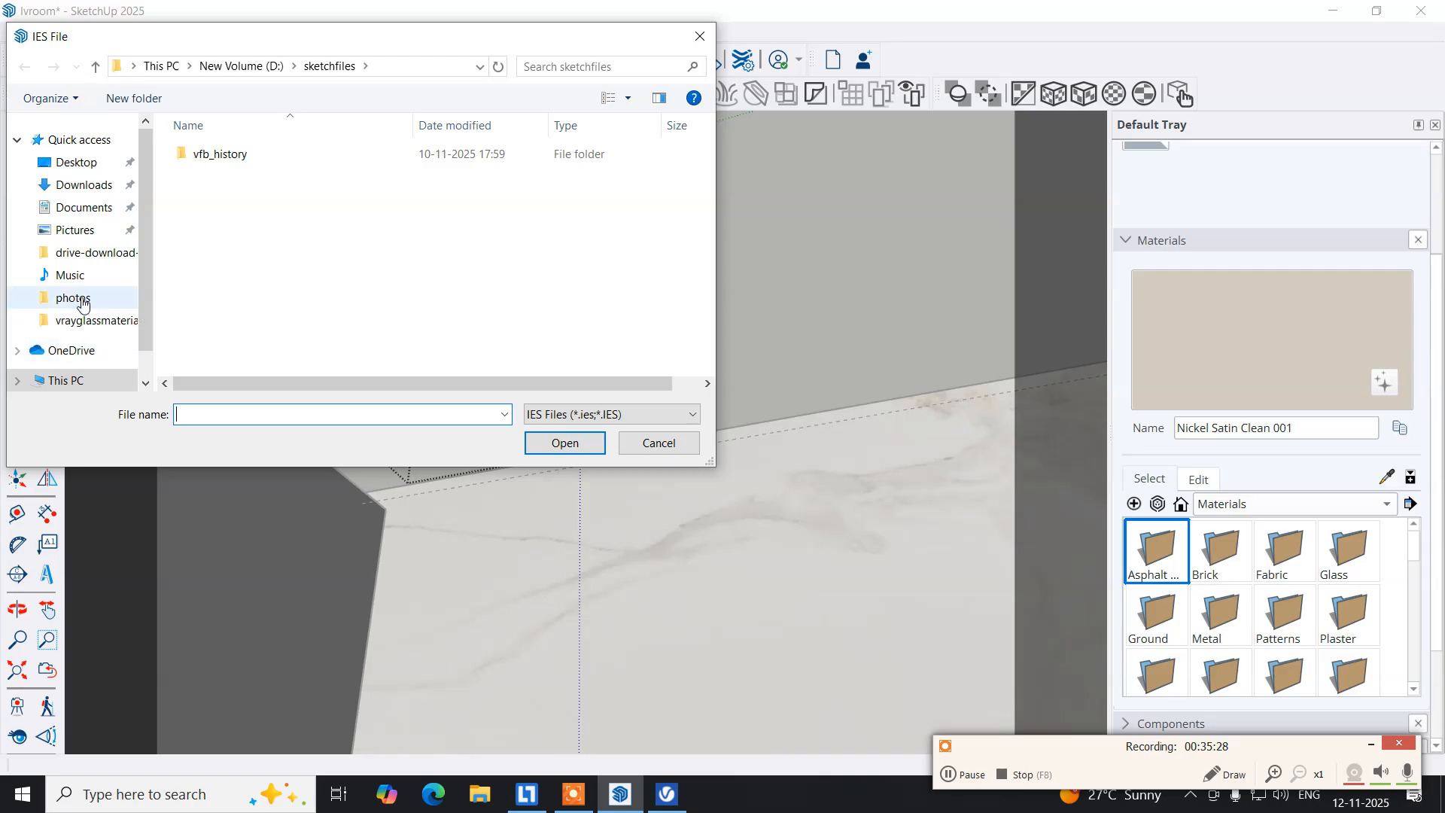
pyautogui.scroll(-1, 79, 301)
pyautogui.click(80, 346)
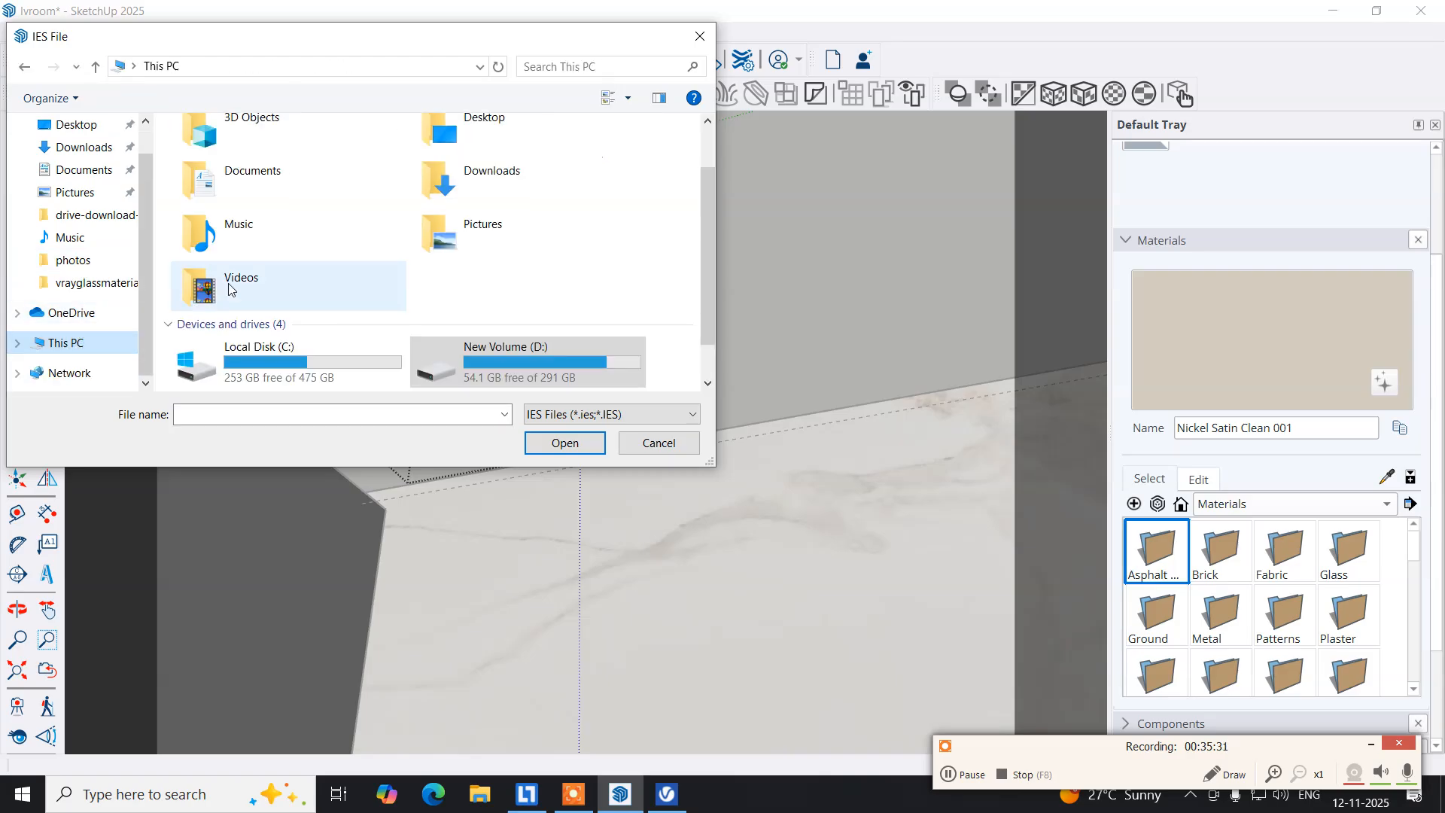
pyautogui.scroll(-1, 238, 284)
pyautogui.doubleClick(470, 366)
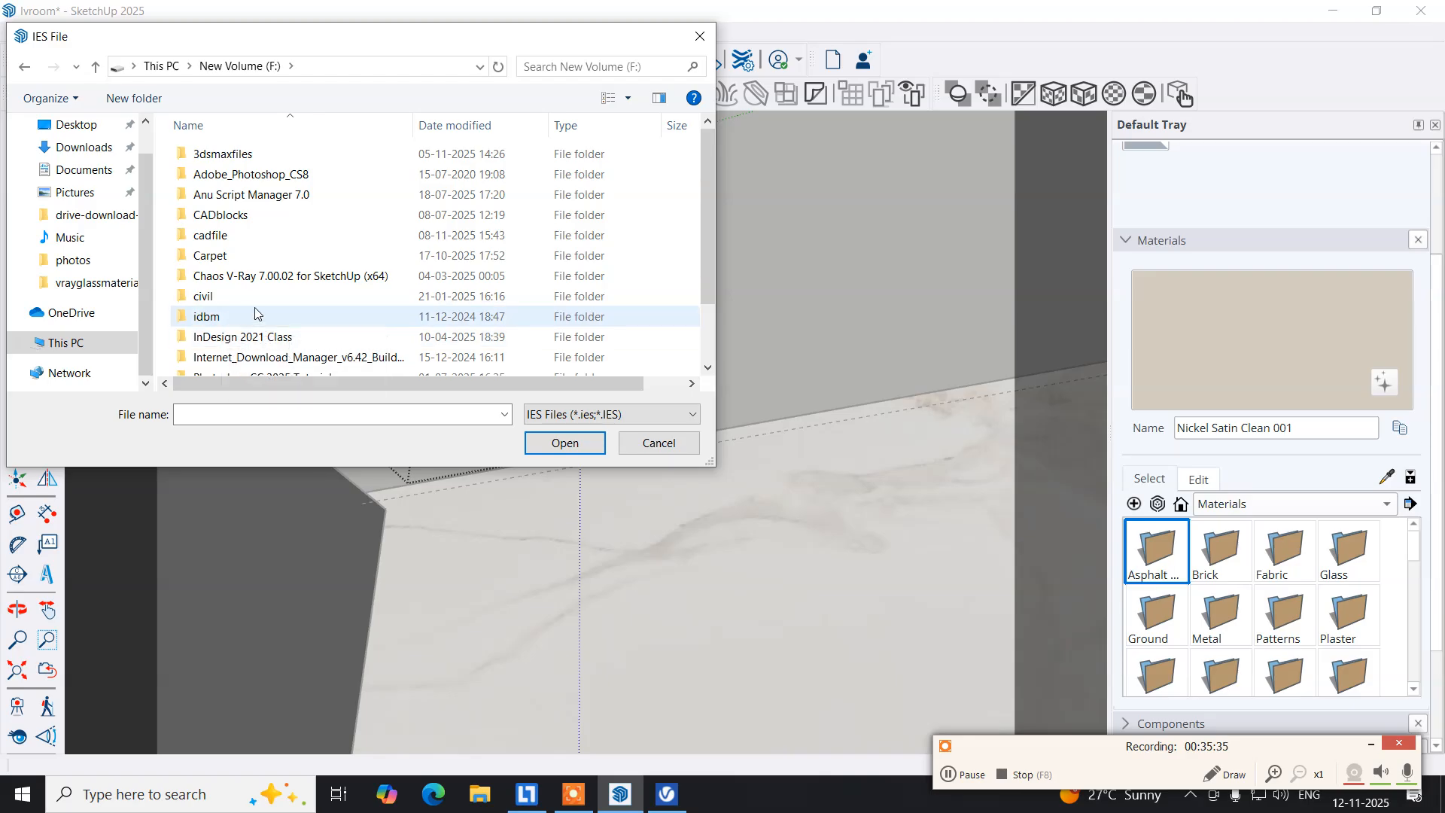
# Open the folder soft 11.22.22 > DVPTutorials > lights > ies-lights-pack.
pyautogui.scroll(-1, 259, 323)
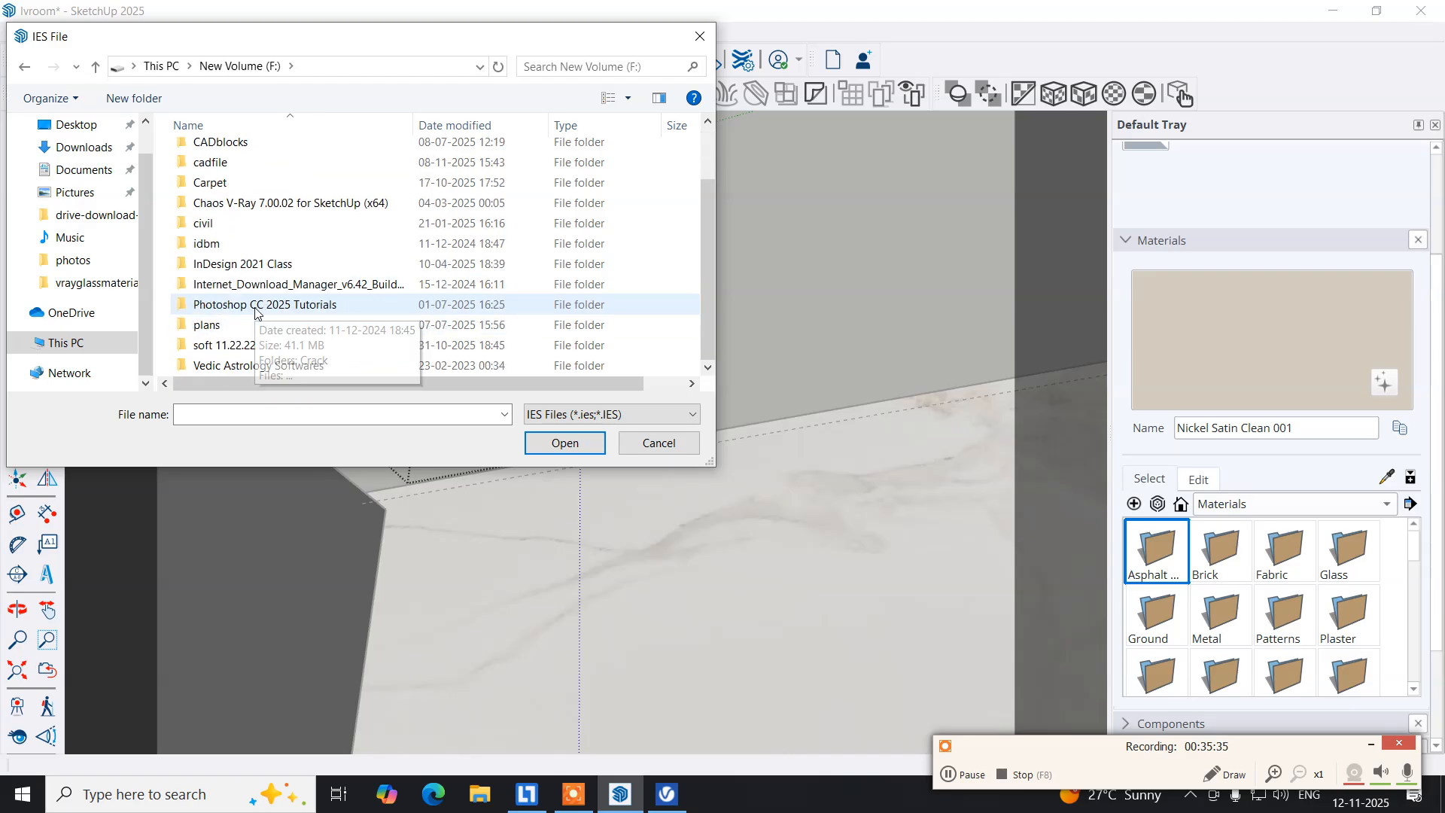
pyautogui.doubleClick(222, 345)
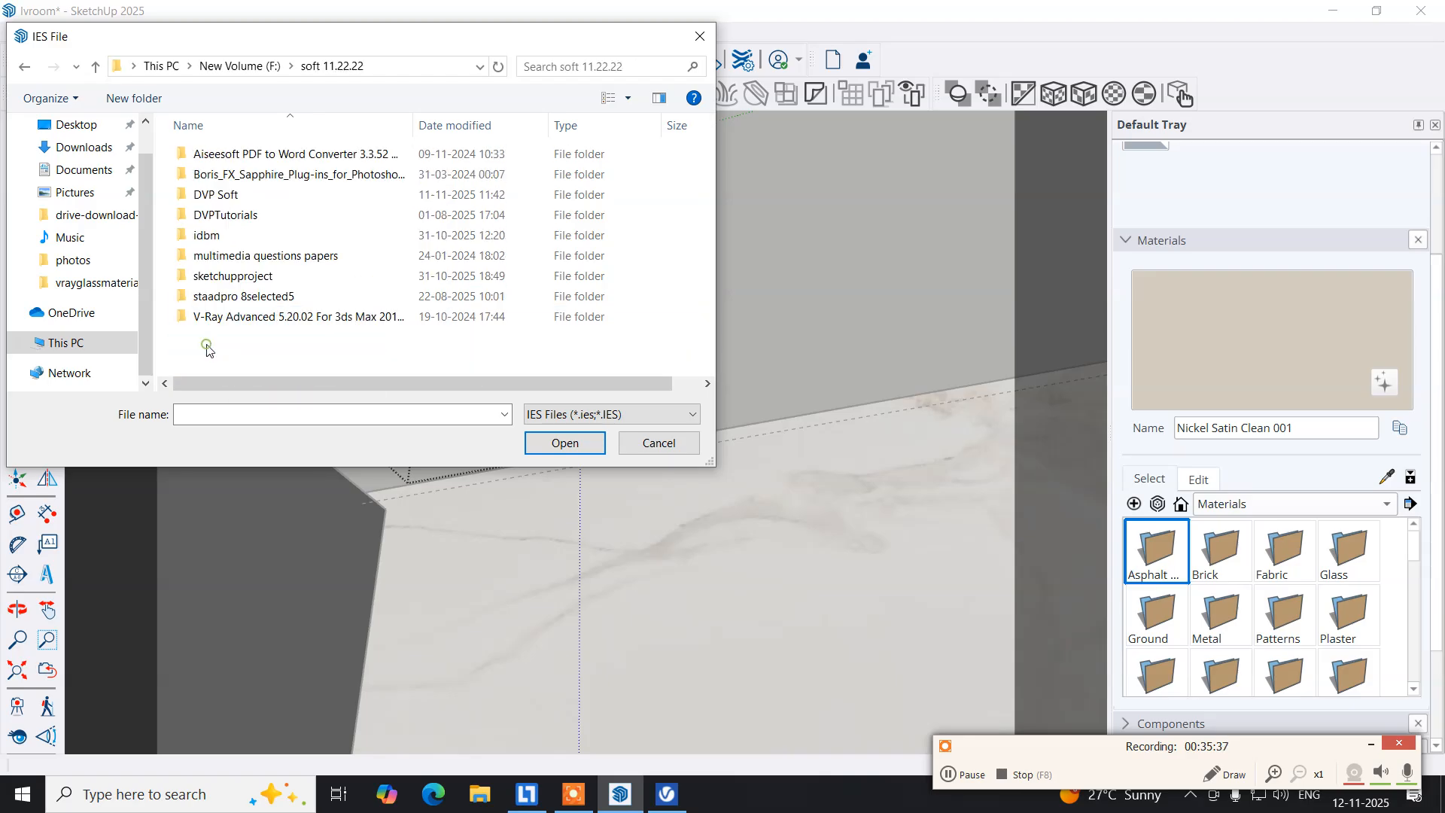
pyautogui.click(238, 221)
pyautogui.doubleClick(238, 222)
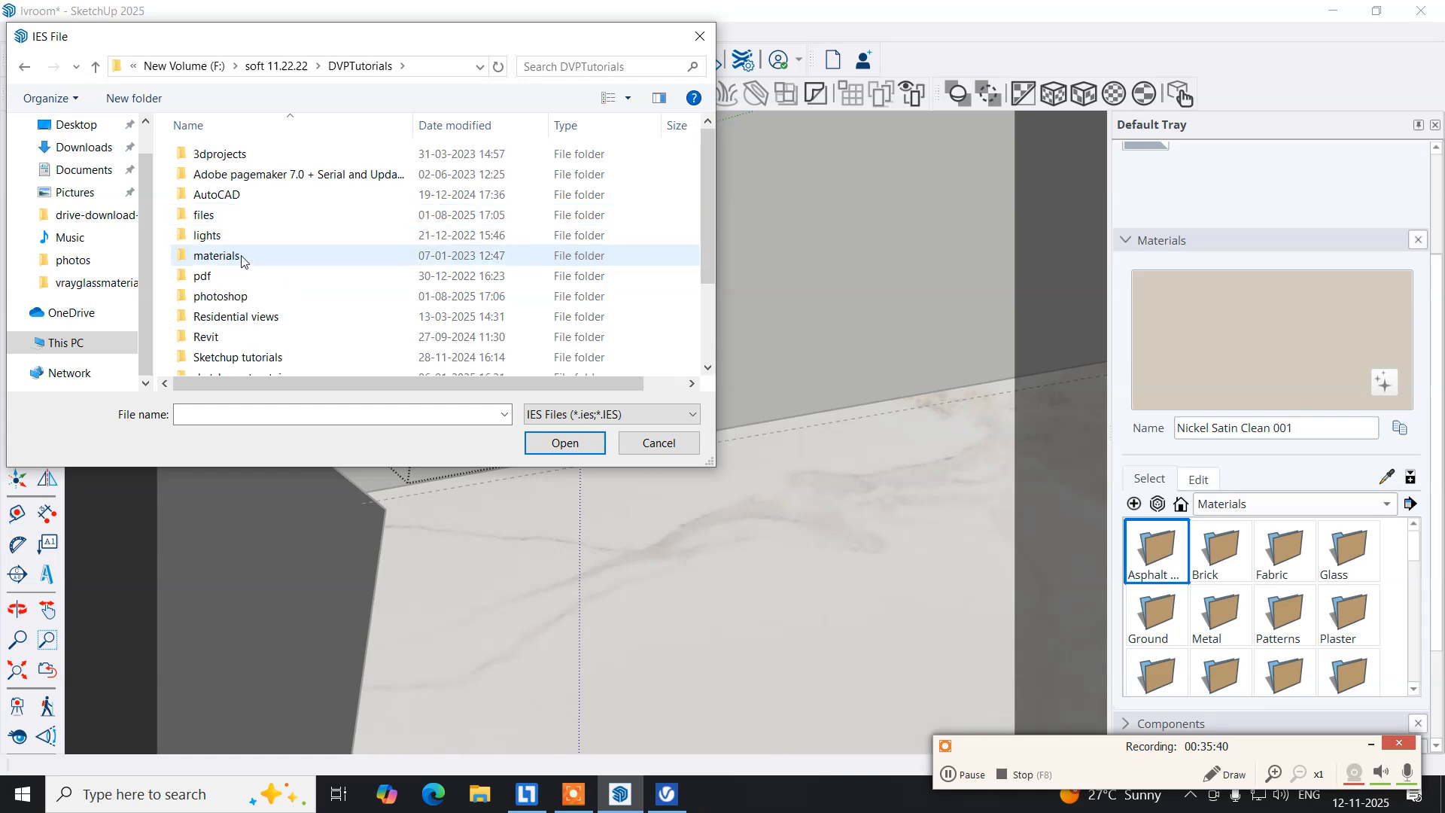
pyautogui.doubleClick(216, 237)
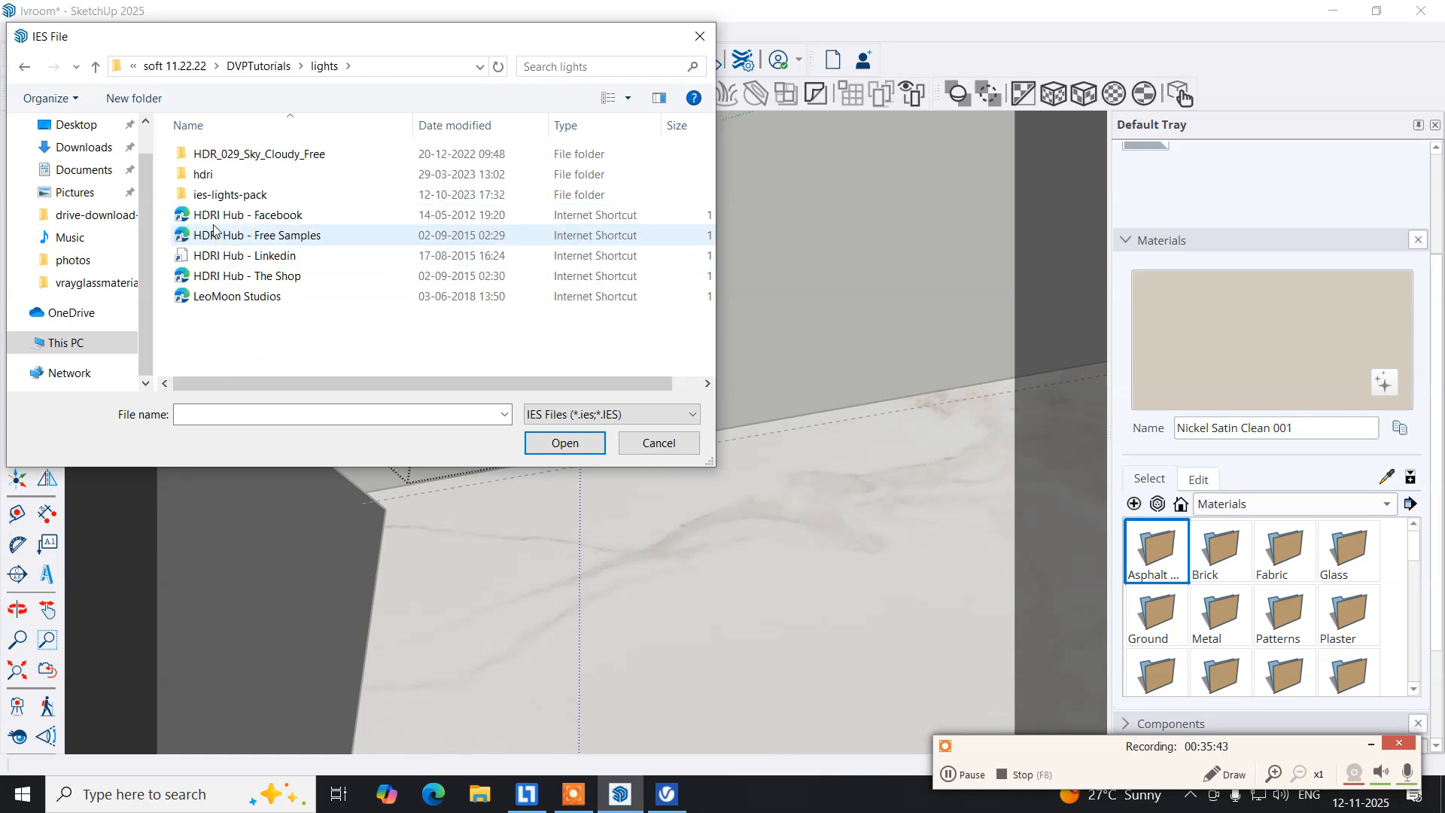
pyautogui.doubleClick(208, 197)
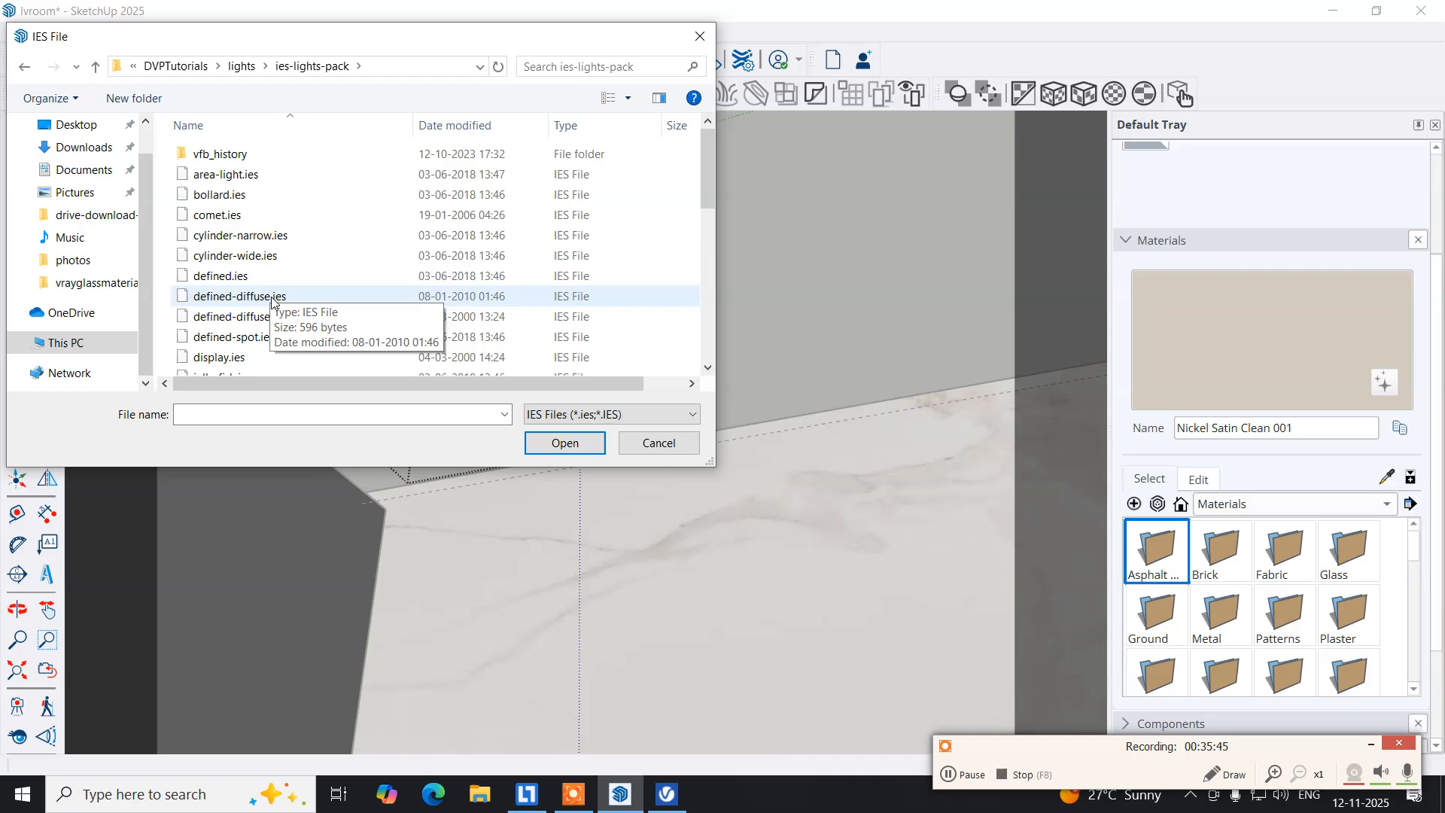
# Load the IES file listed directly below defined-diffuse.ies and place the light on the ceiling light's emissive face.
pyautogui.click(280, 316)
pyautogui.click(564, 444)
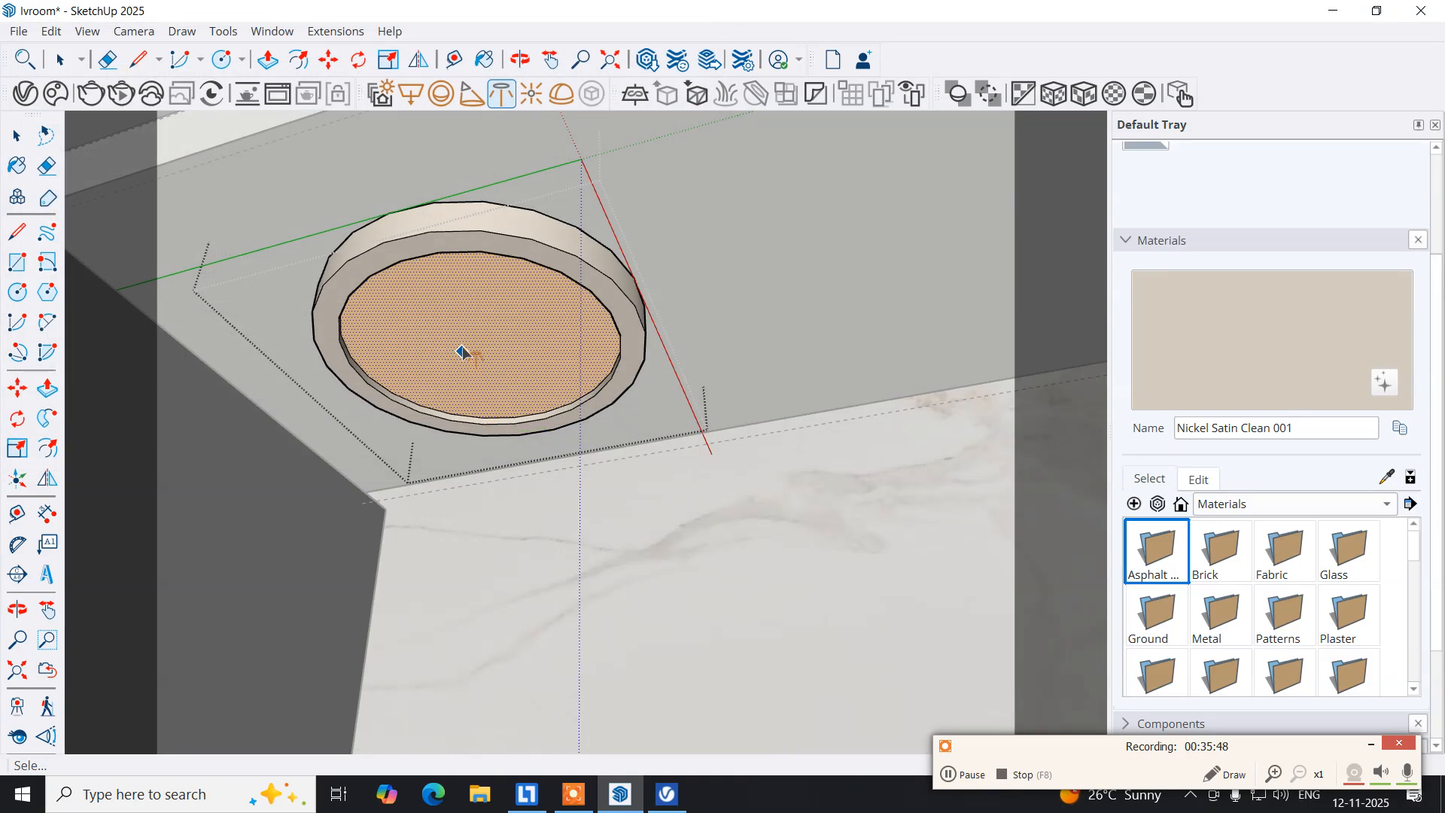
pyautogui.click(468, 344)
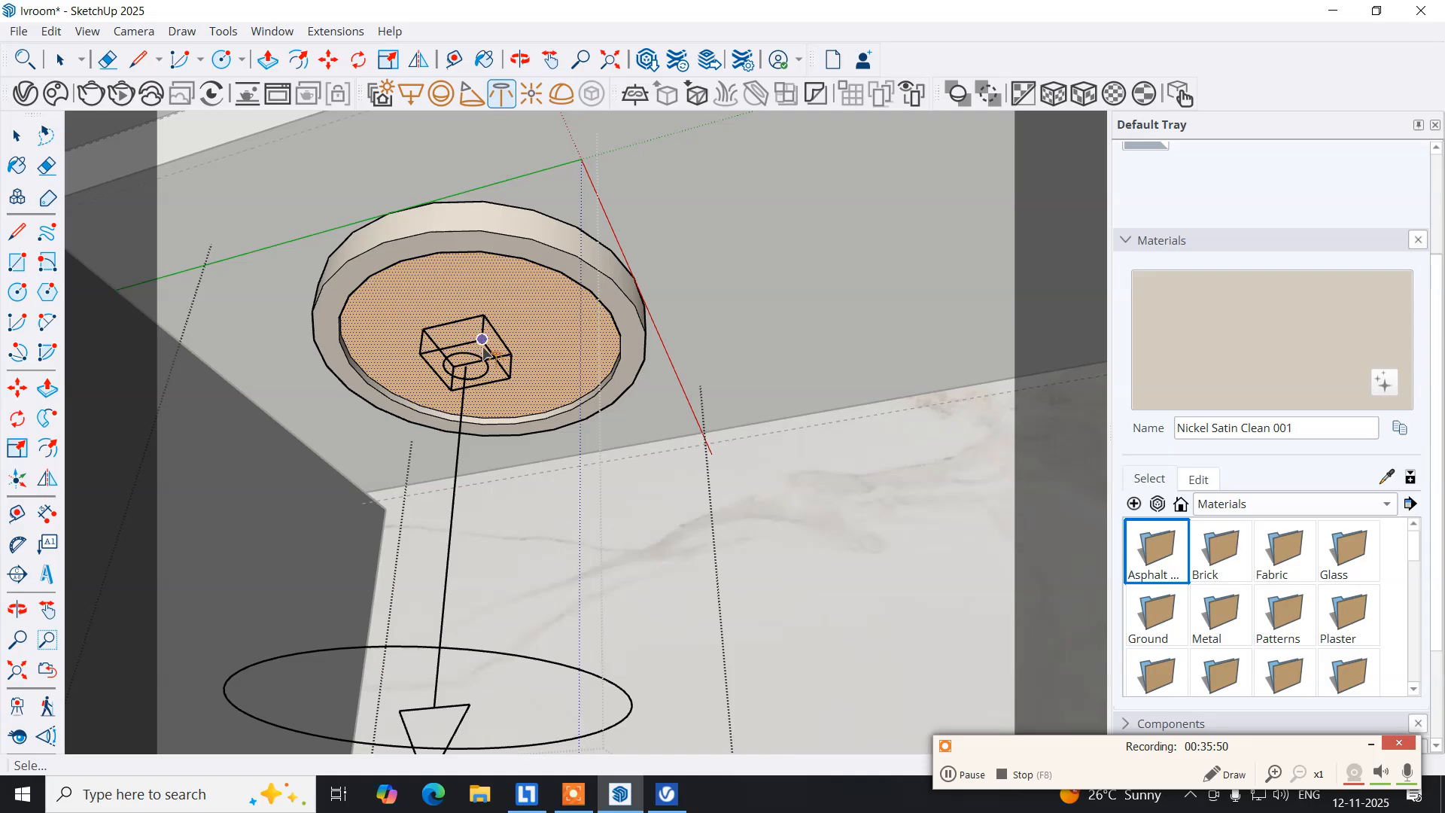
# Move the IES light slightly across the emissive face toward the centre of the ceiling light.
pyautogui.moveTo(499, 364); pyautogui.dragTo(498, 294, button='middle')
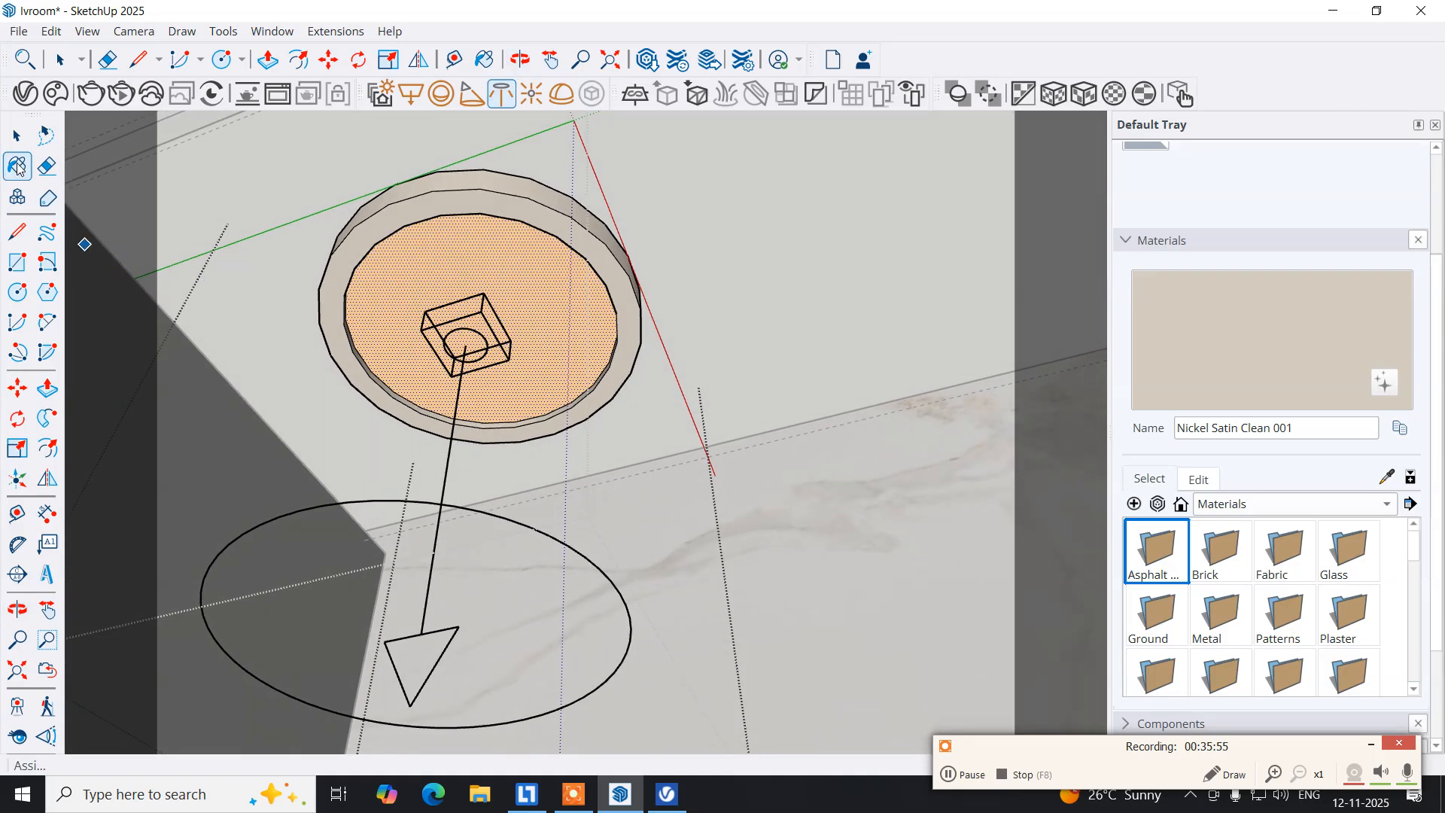
pyautogui.click(17, 388)
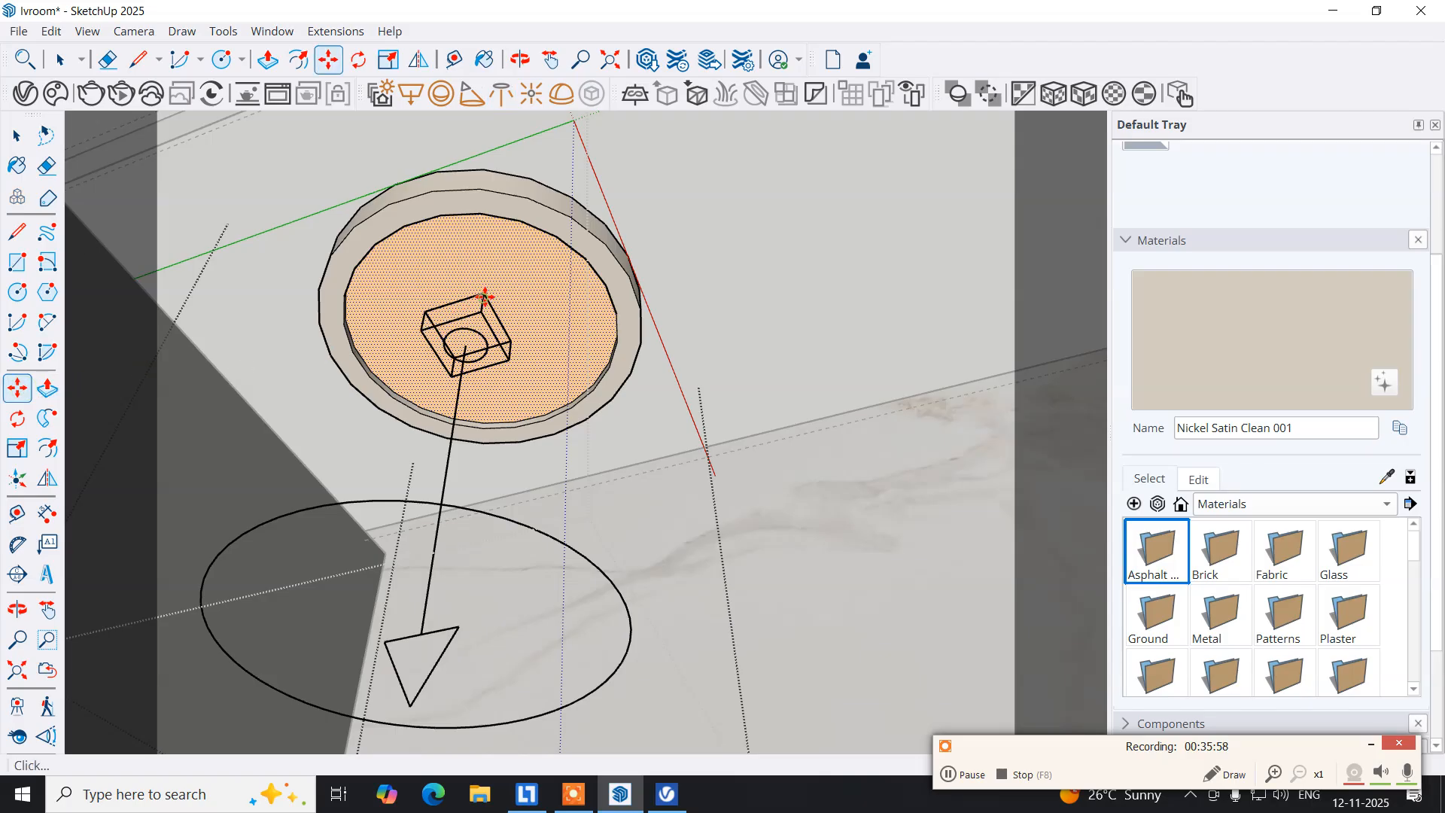
pyautogui.press('Escape')
pyautogui.click(18, 148)
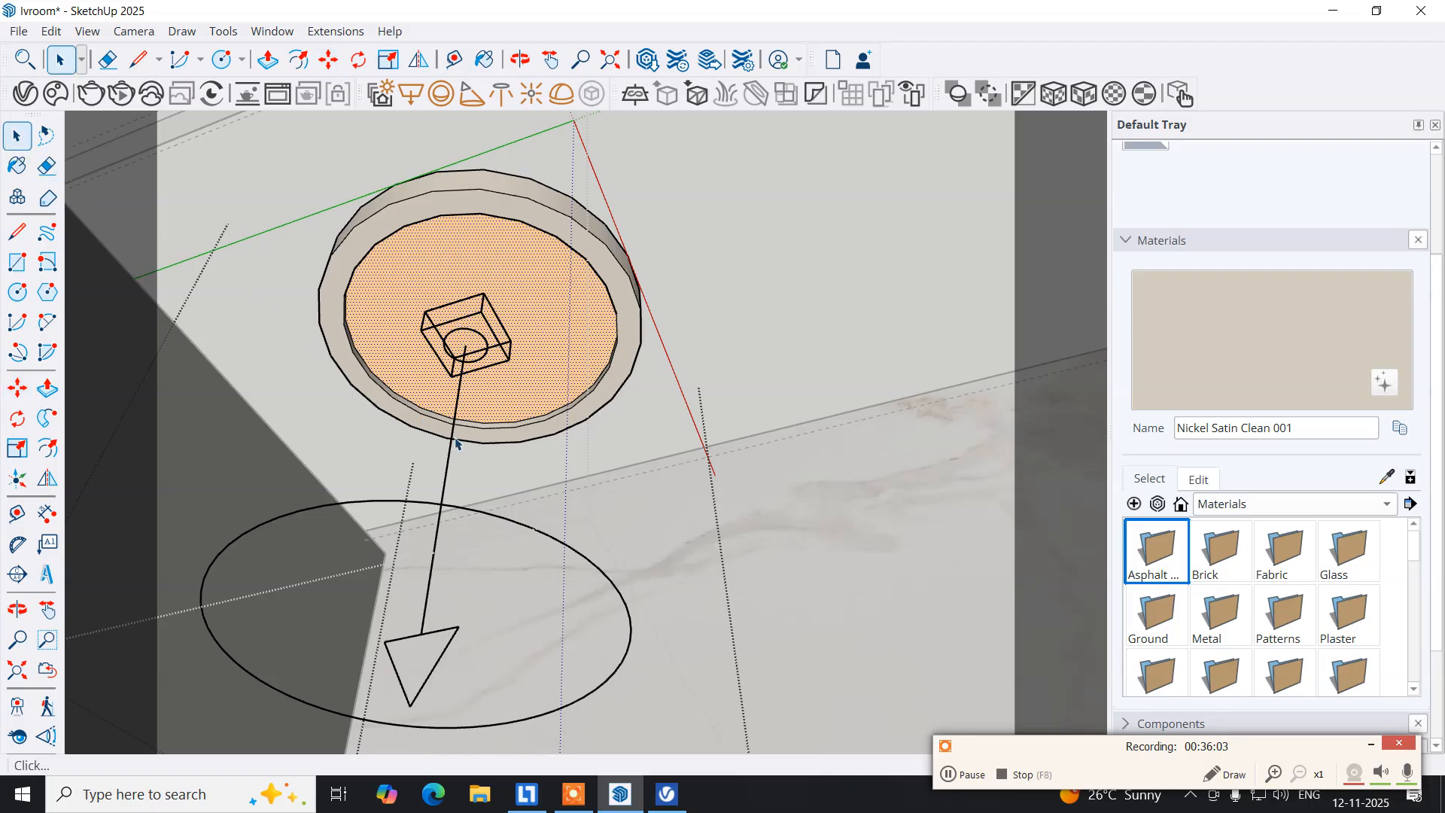
pyautogui.click(460, 323)
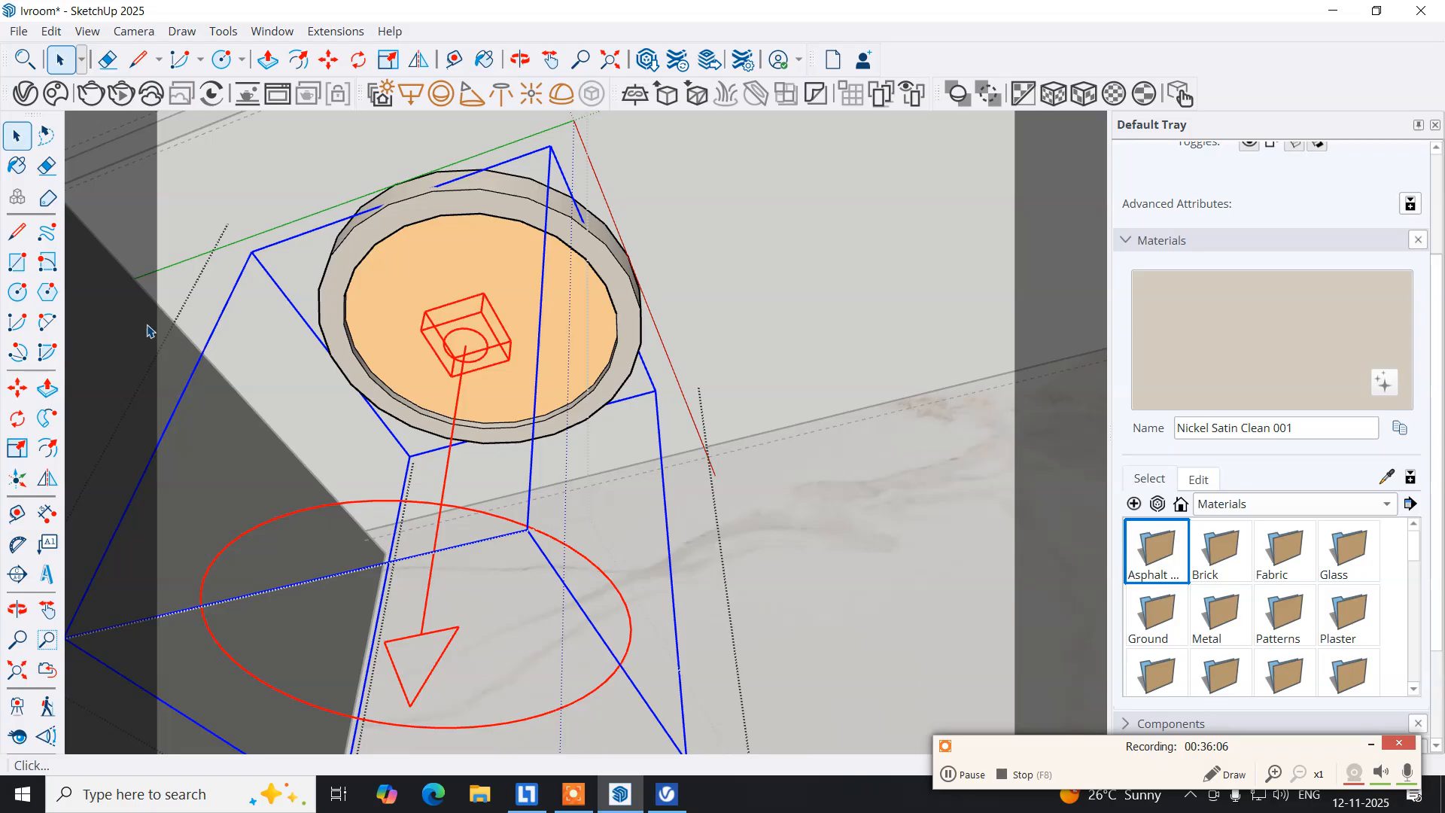
pyautogui.click(23, 387)
pyautogui.click(480, 296)
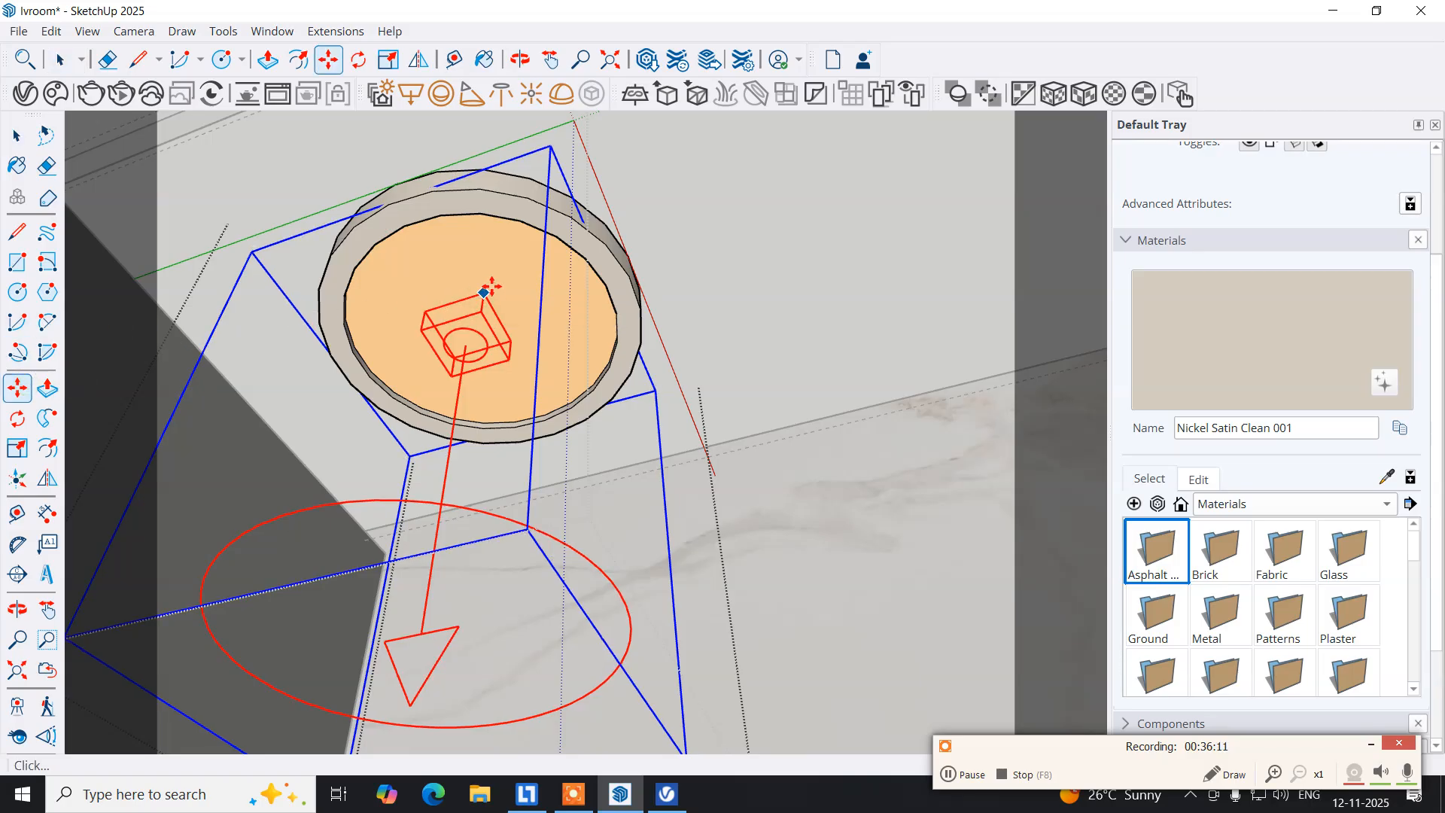
pyautogui.click(499, 272)
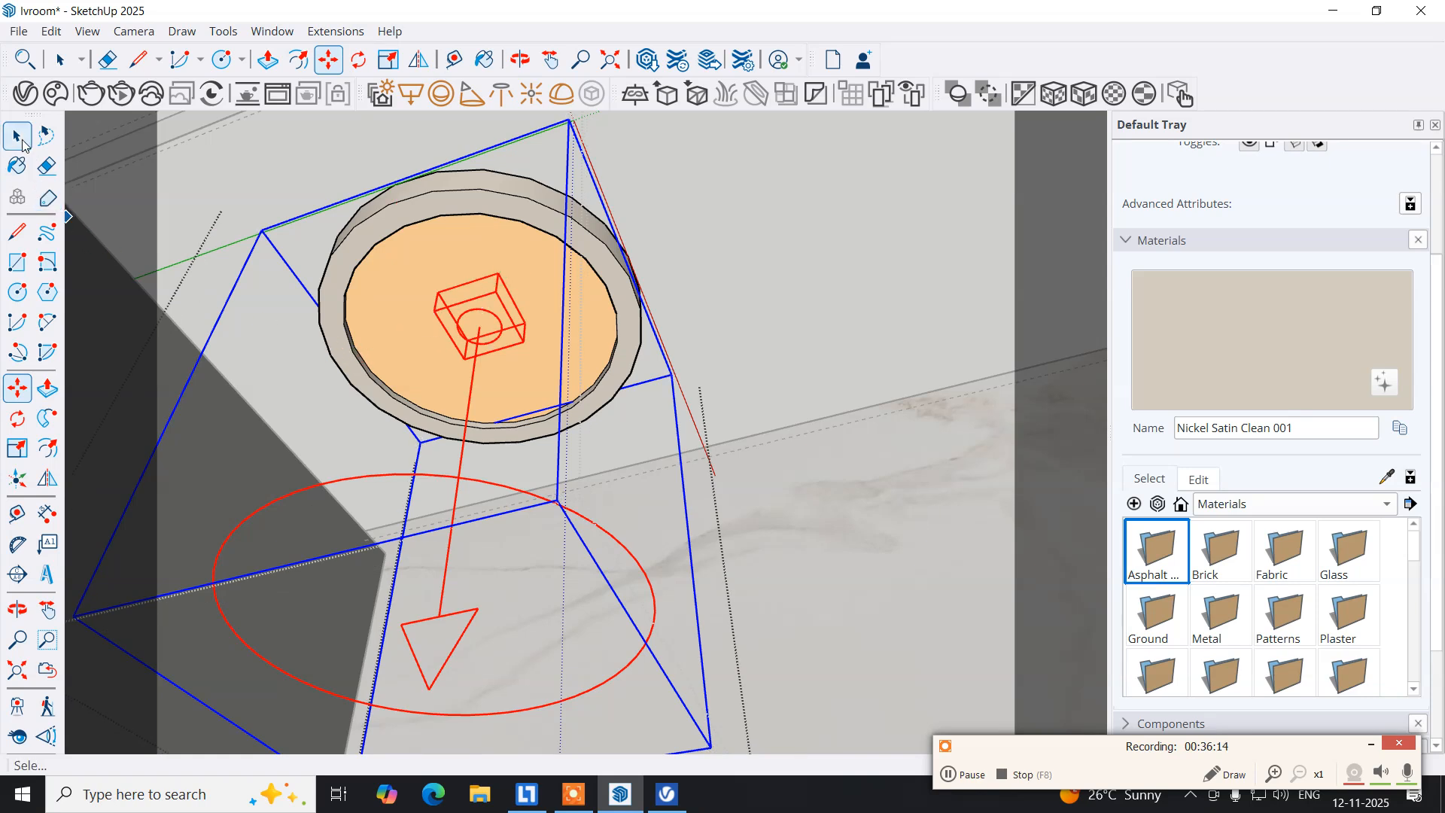
pyautogui.click(20, 139)
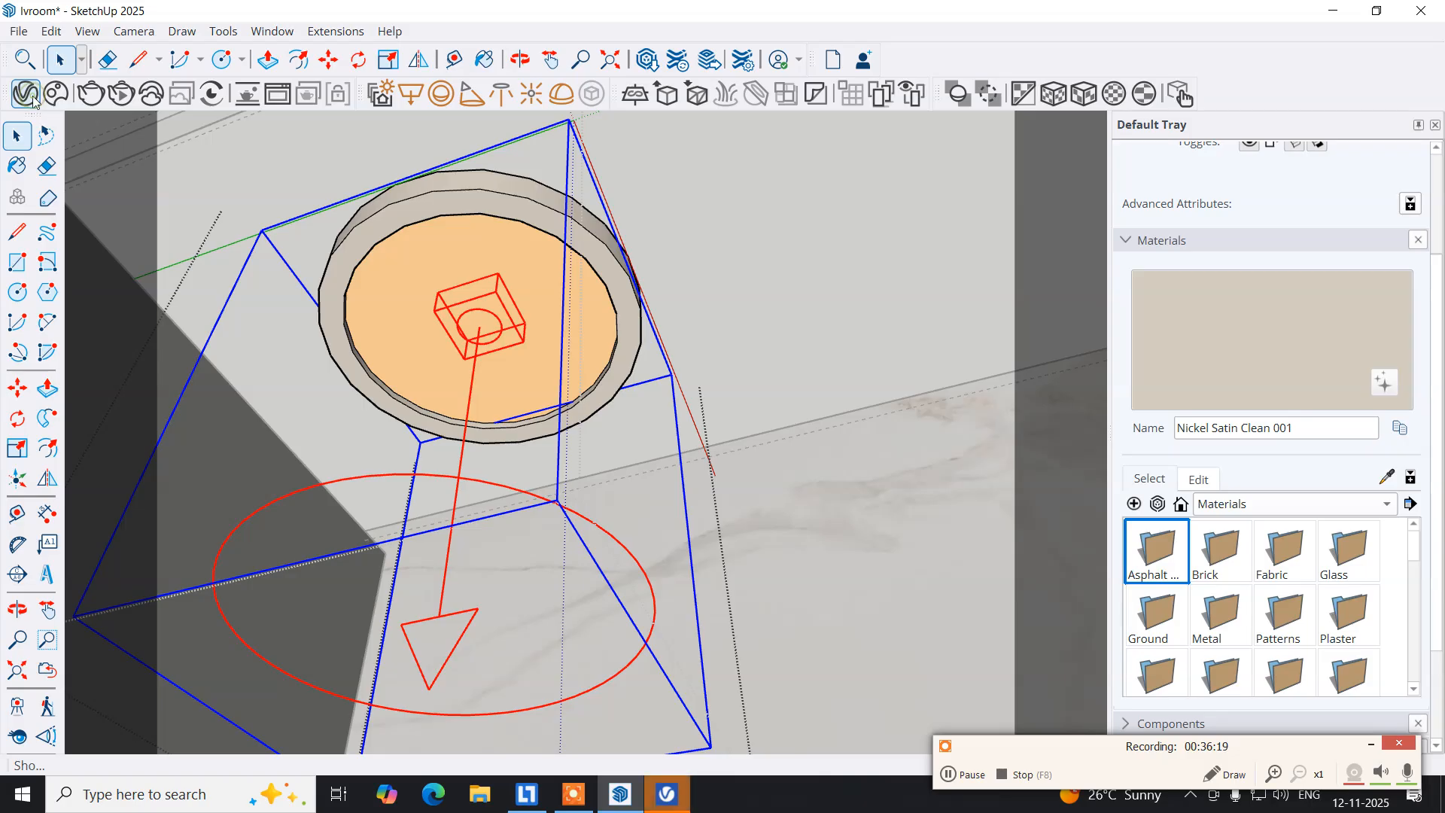
# Set the intensity of IES Light#1 to 5000 lm in the V-Ray Asset Editor and close the editor.
pyautogui.click(677, 797)
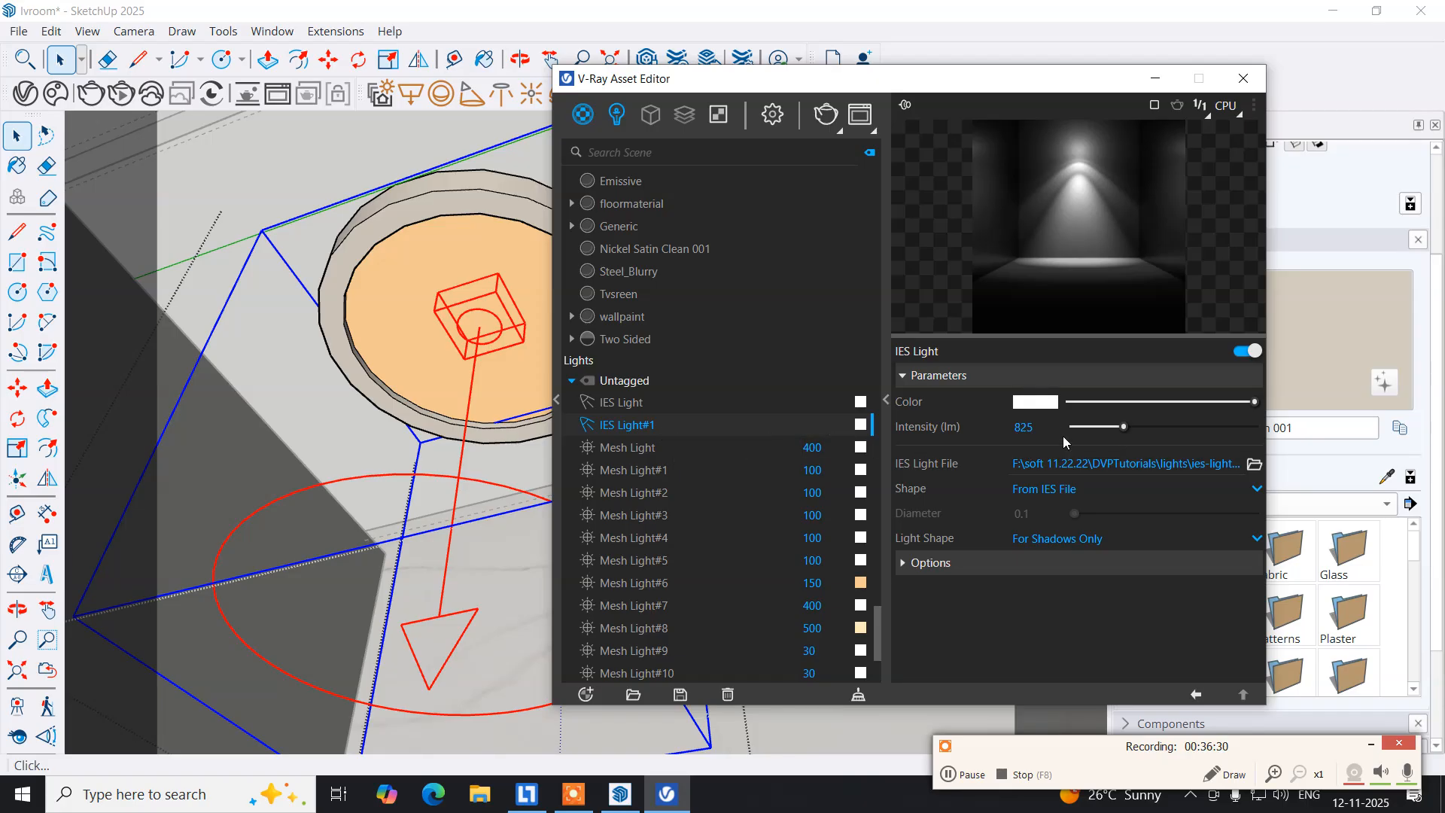
pyautogui.click(1025, 427)
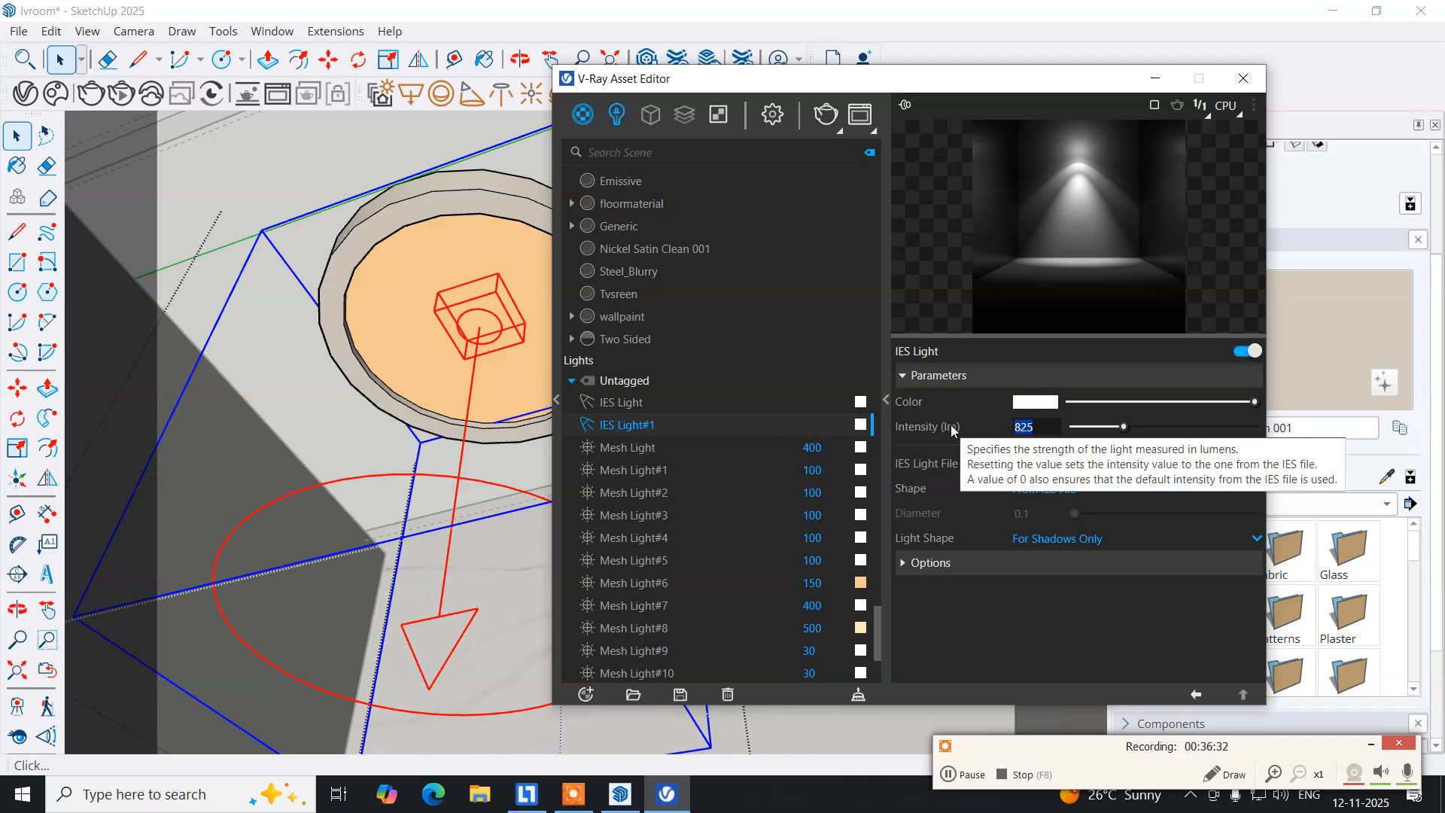
pyautogui.write('5000')
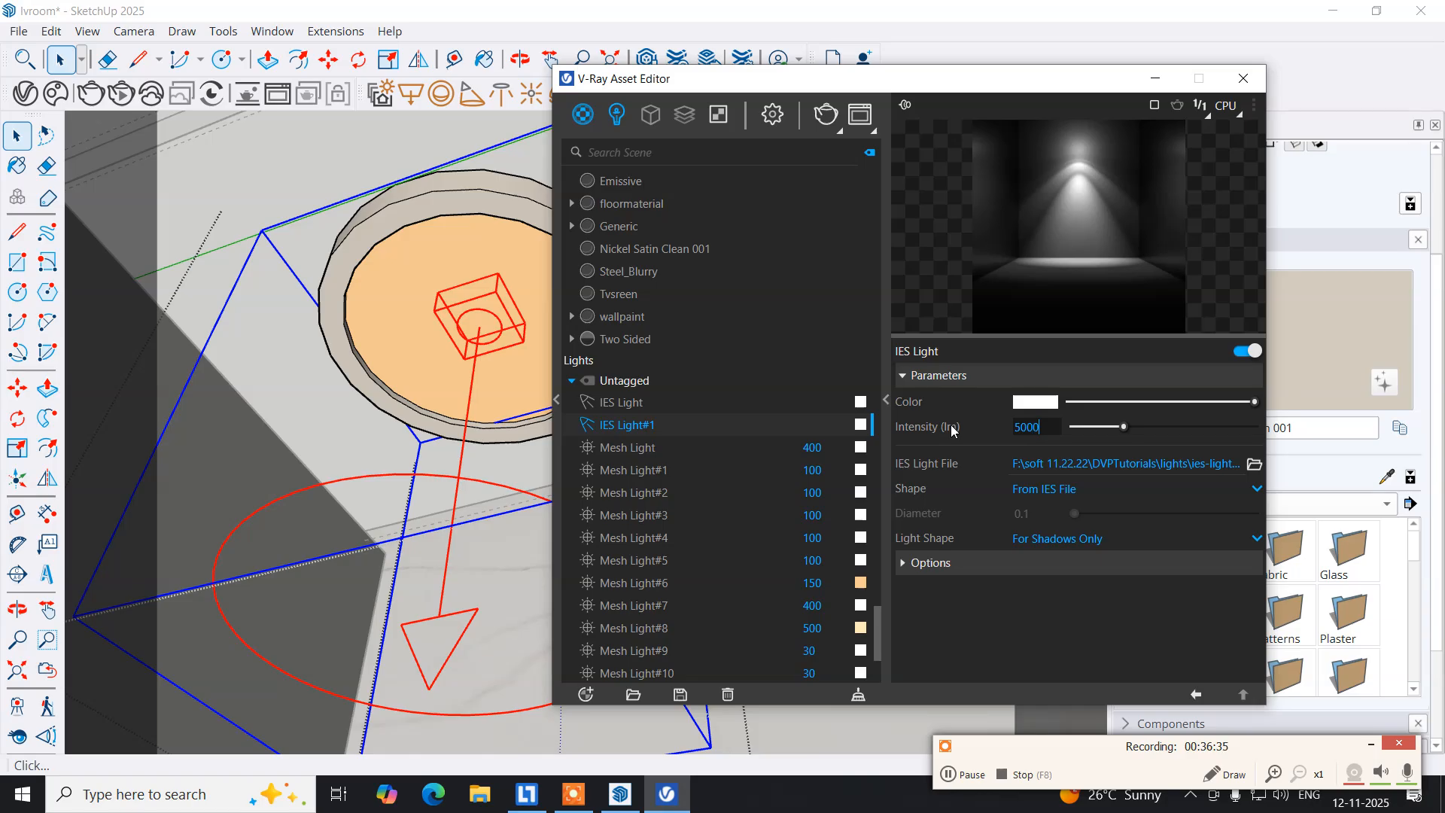
pyautogui.press('Return')
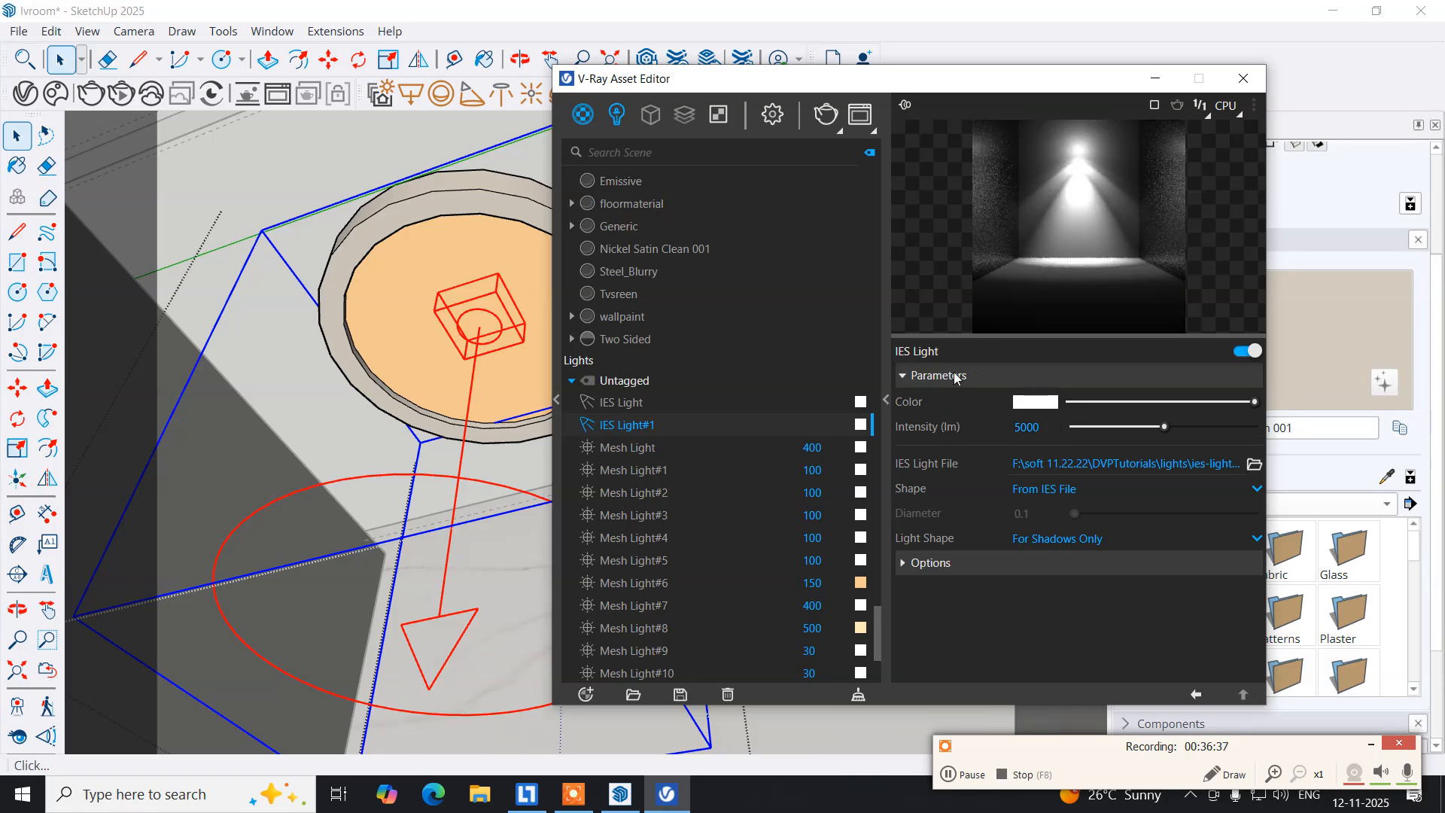
pyautogui.click(1243, 79)
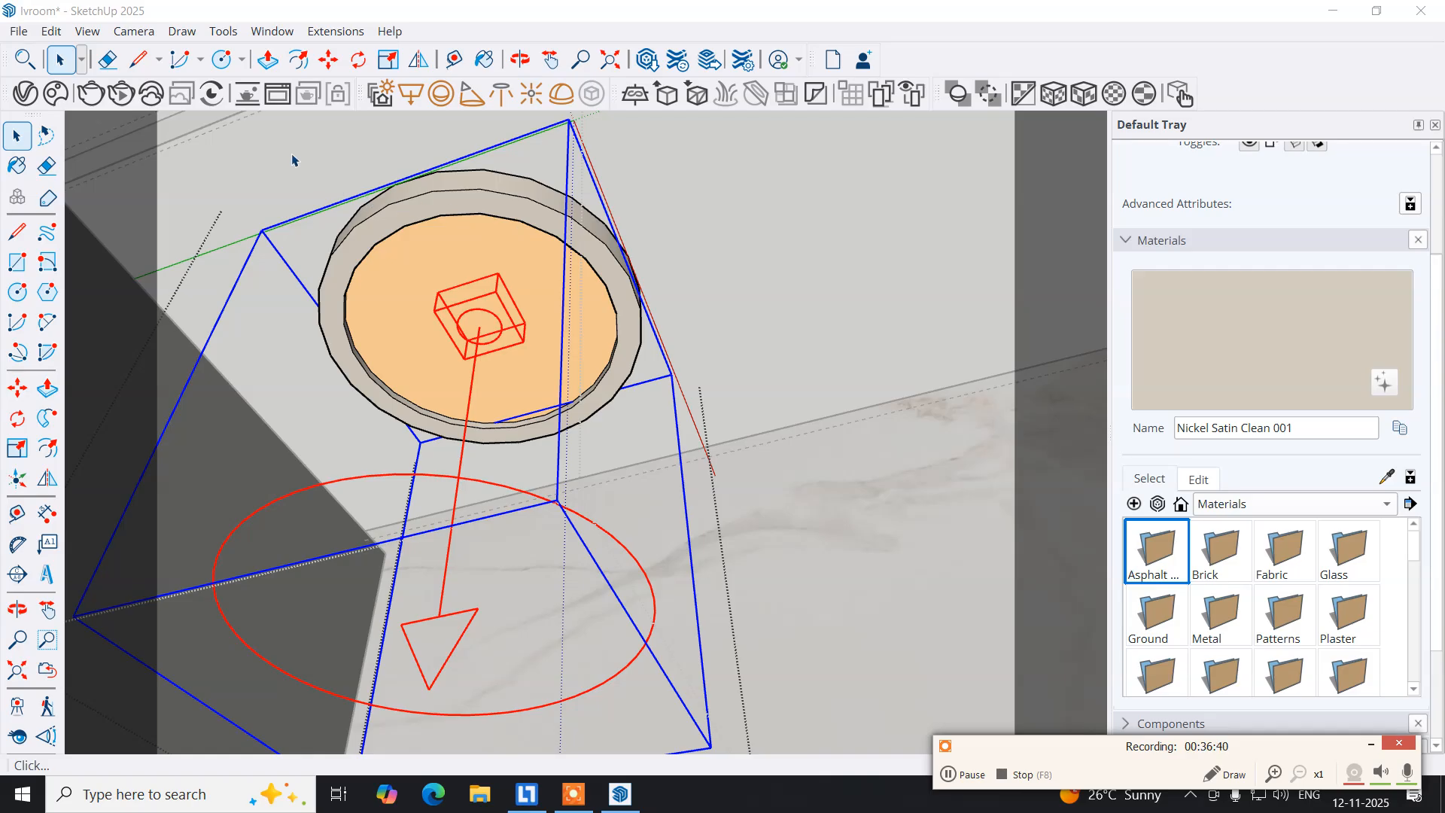
# Exit the ceiling light group and select the whole fixture together with its IES light.
pyautogui.rightClick(293, 160)
pyautogui.click(325, 165)
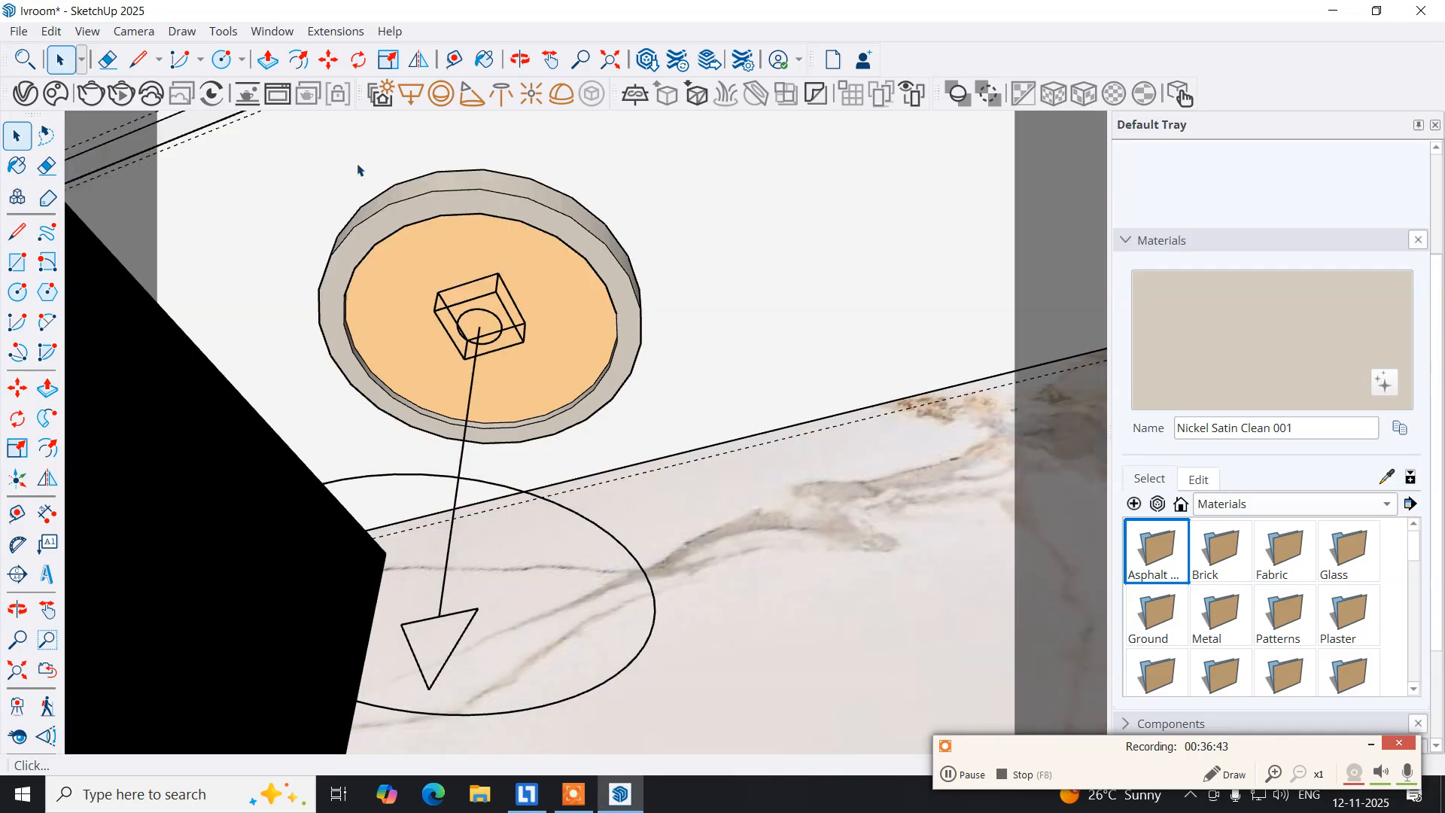
pyautogui.scroll(-5, 358, 170)
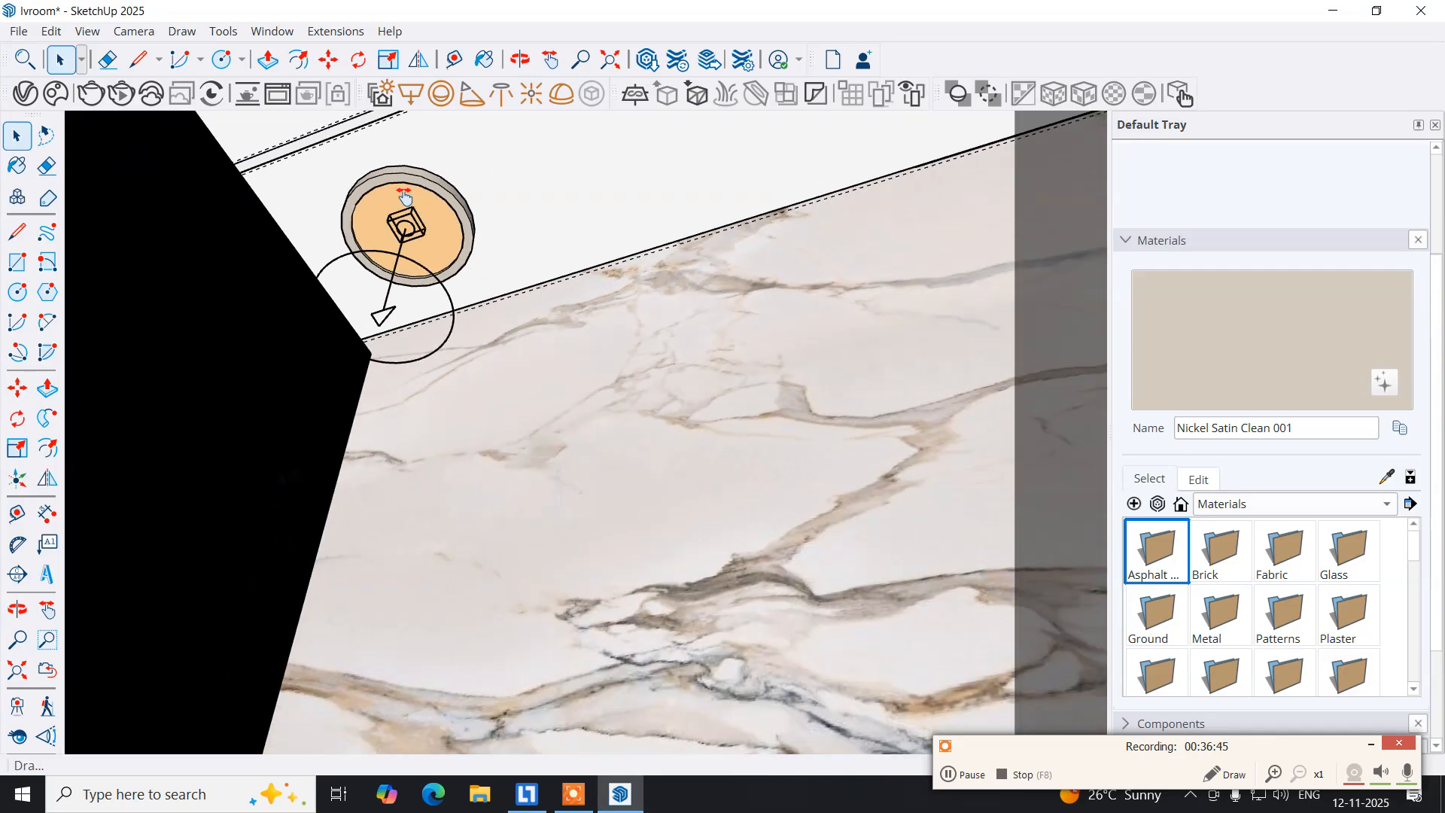
pyautogui.scroll(-5, 542, 313)
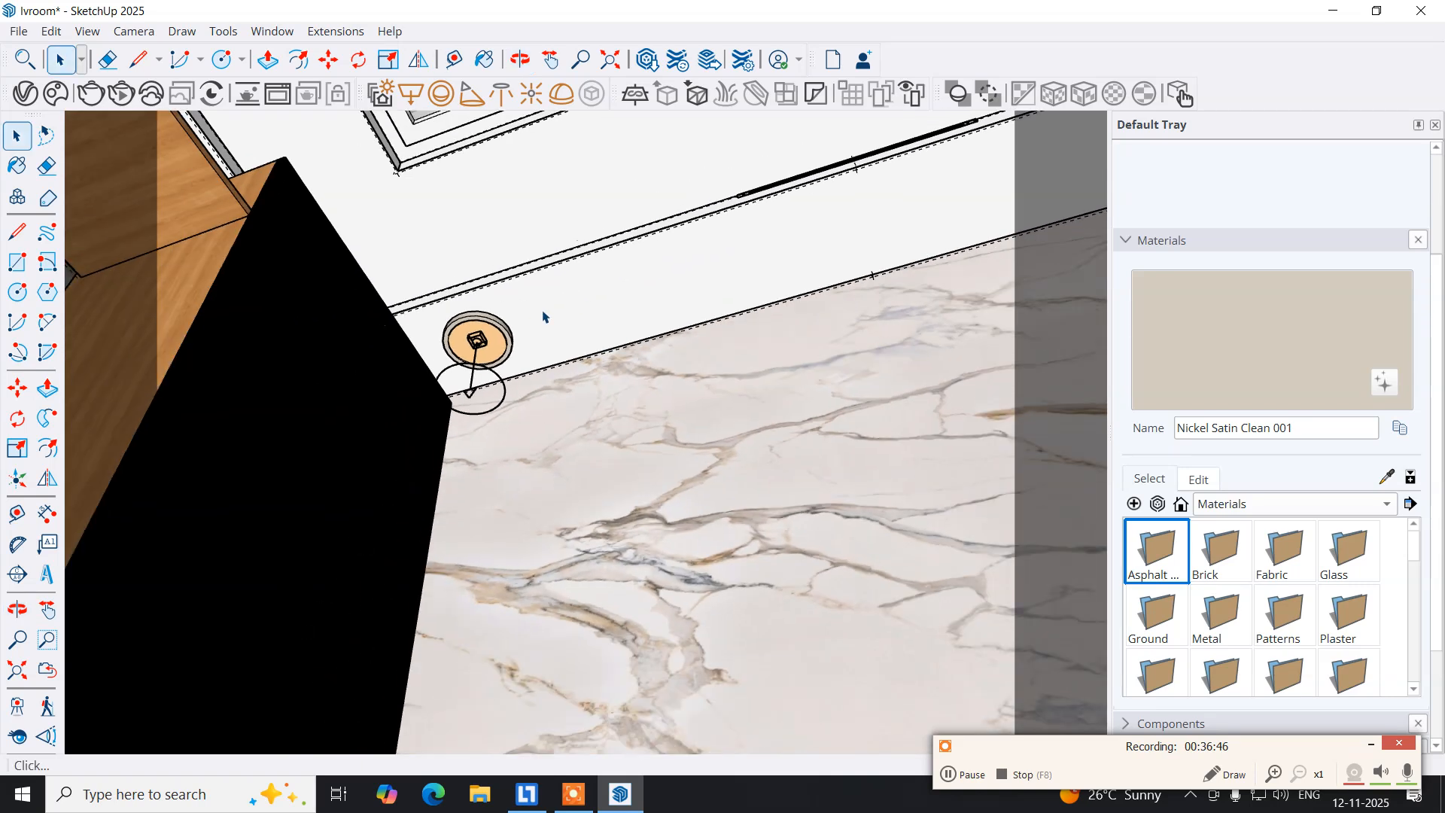
pyautogui.scroll(-5, 544, 316)
pyautogui.moveTo(543, 316); pyautogui.dragTo(537, 376, button='middle')
pyautogui.scroll(10, 542, 310)
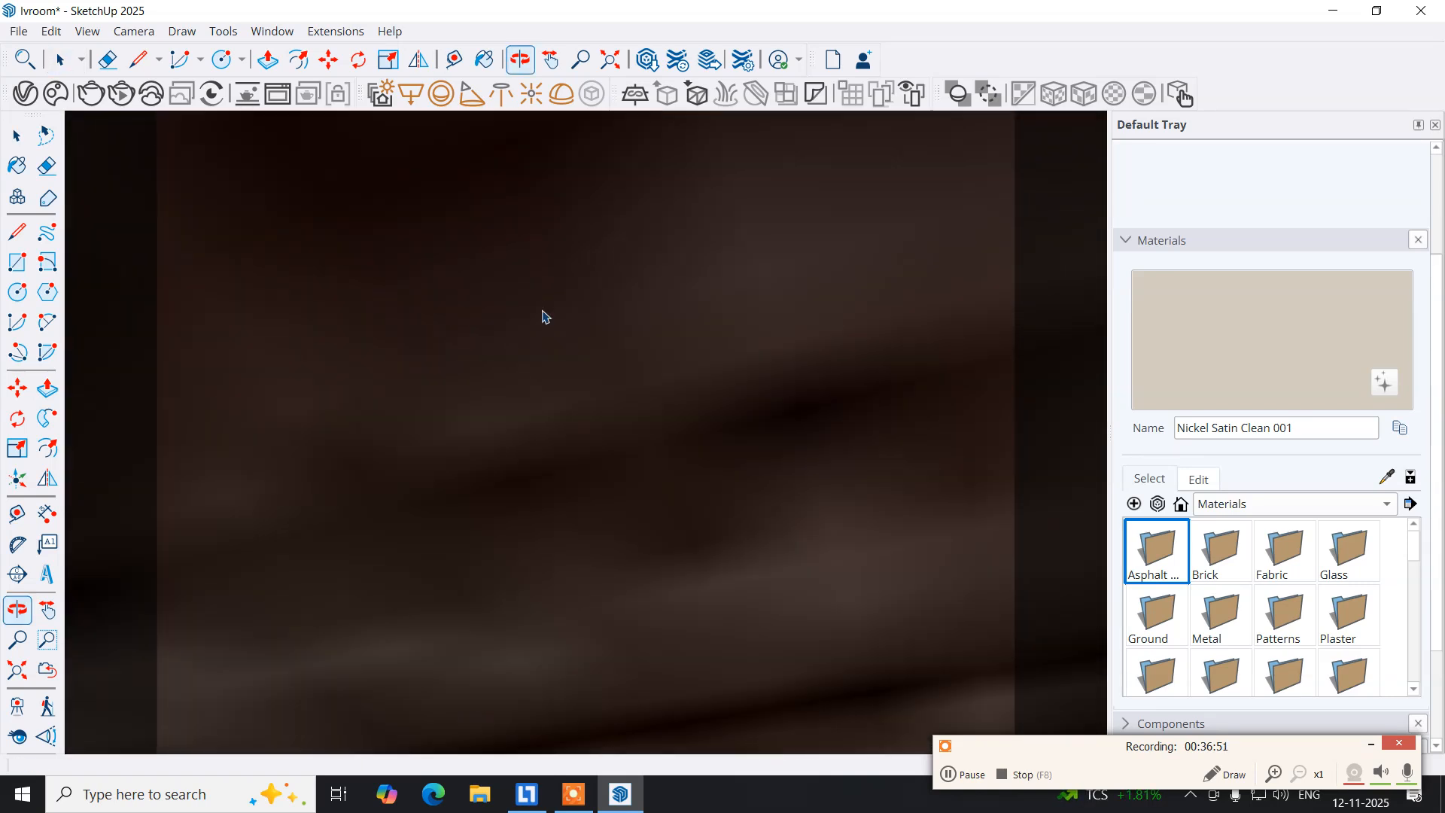
pyautogui.scroll(-10, 543, 315)
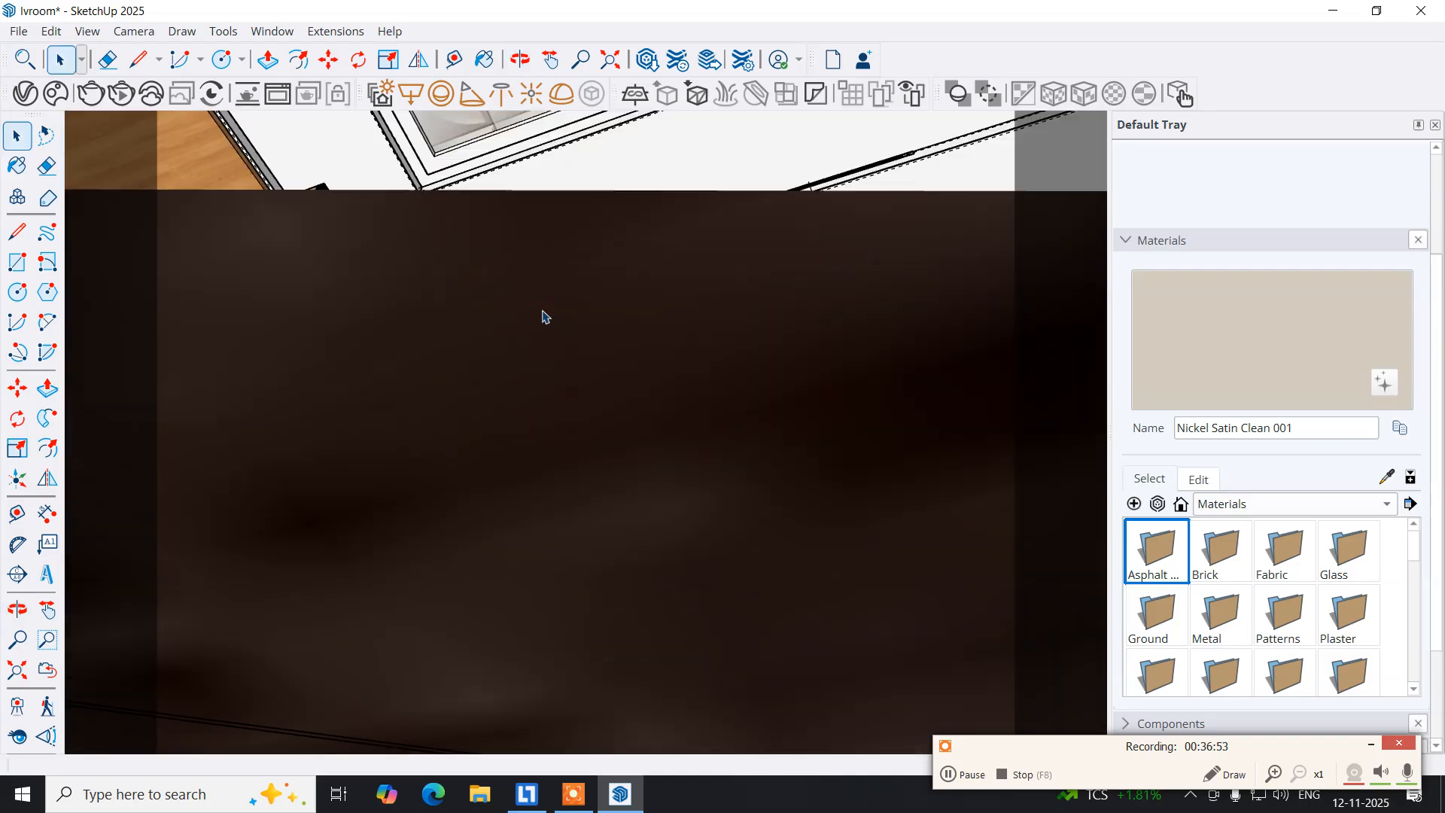
pyautogui.moveTo(792, 397); pyautogui.dragTo(362, 334, button='middle')
pyautogui.scroll(5, 362, 334)
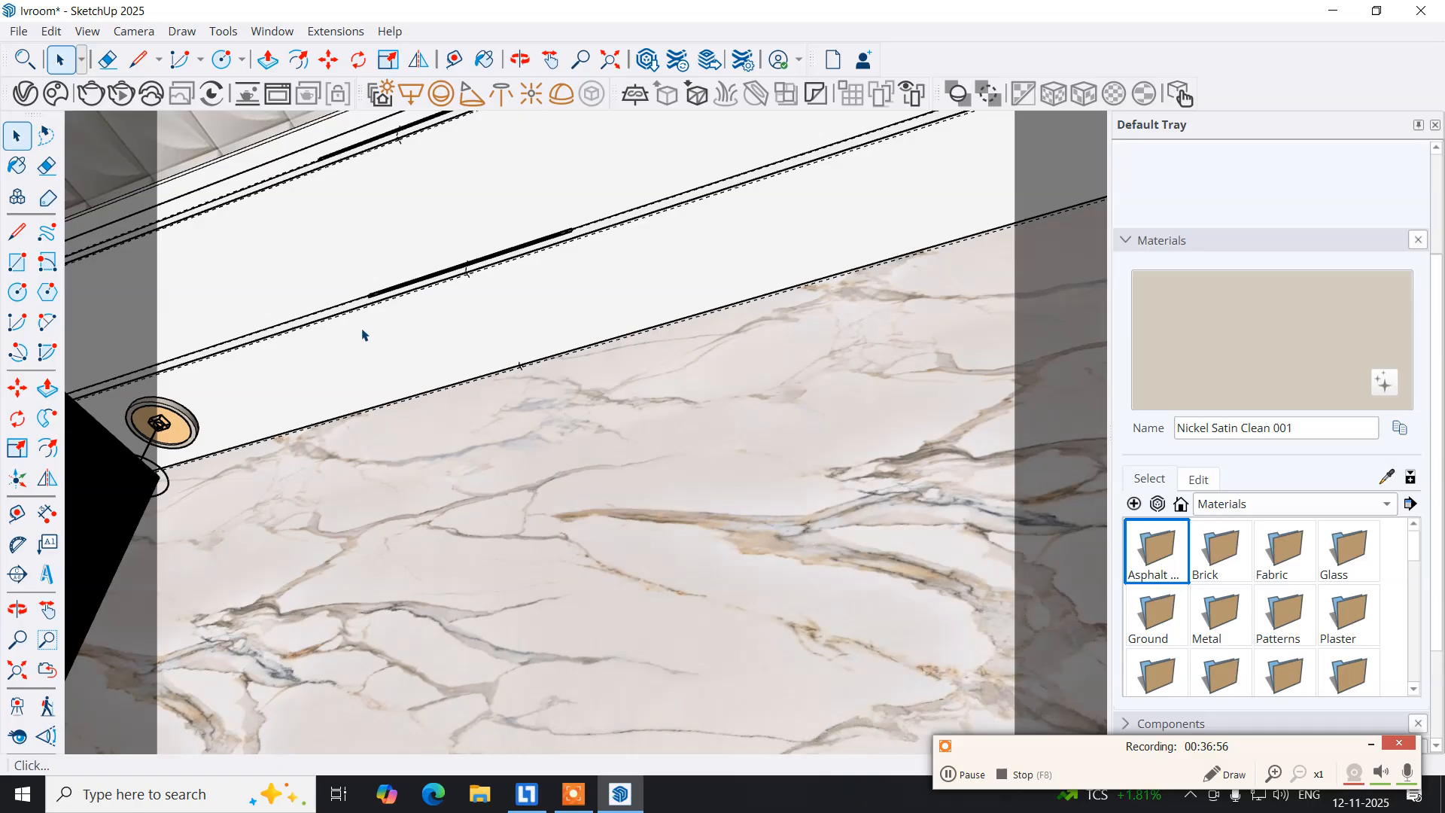
pyautogui.scroll(7, 362, 334)
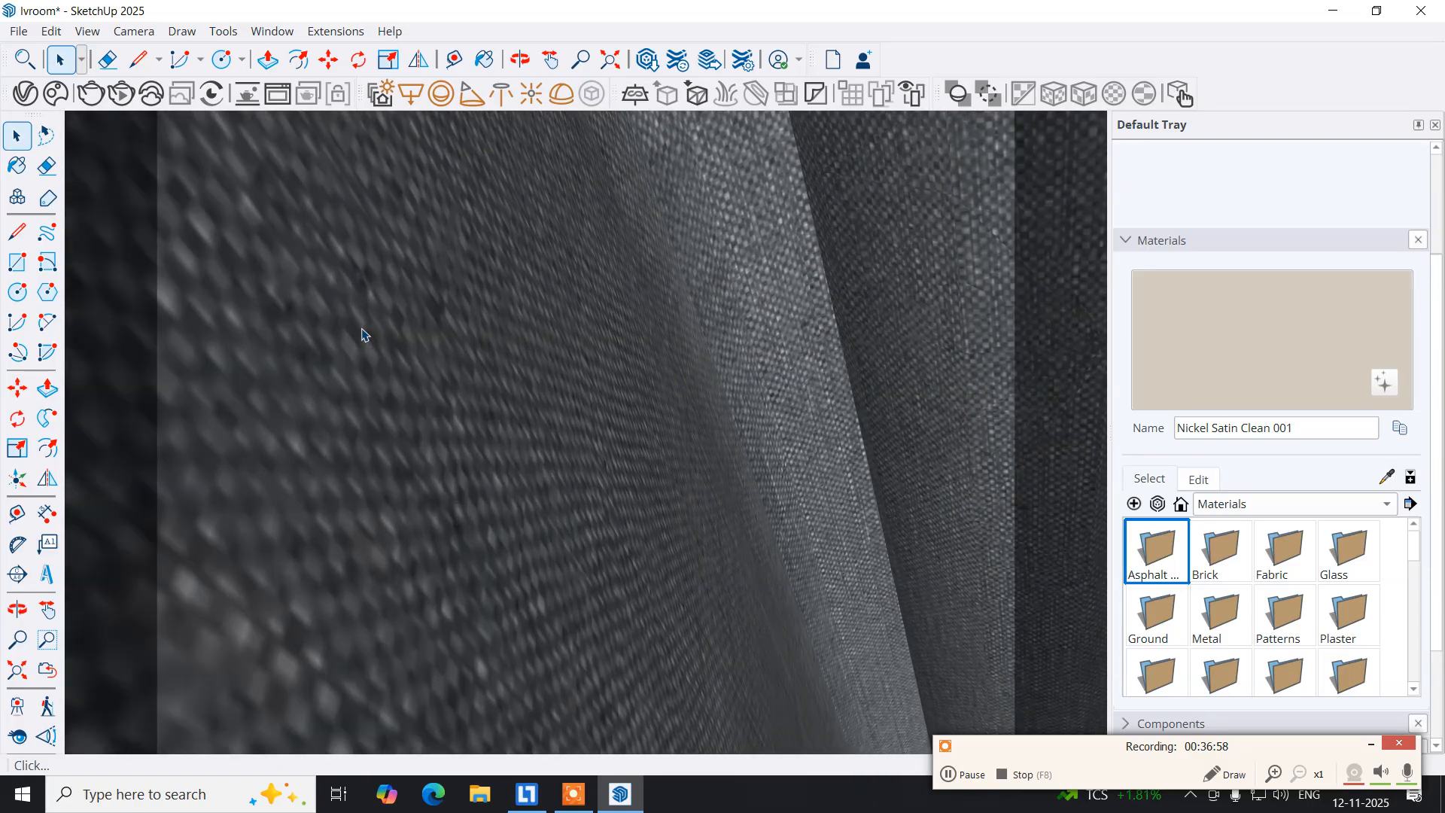
pyautogui.moveTo(362, 334); pyautogui.dragTo(362, 334, button='middle')
pyautogui.scroll(-10, 362, 334)
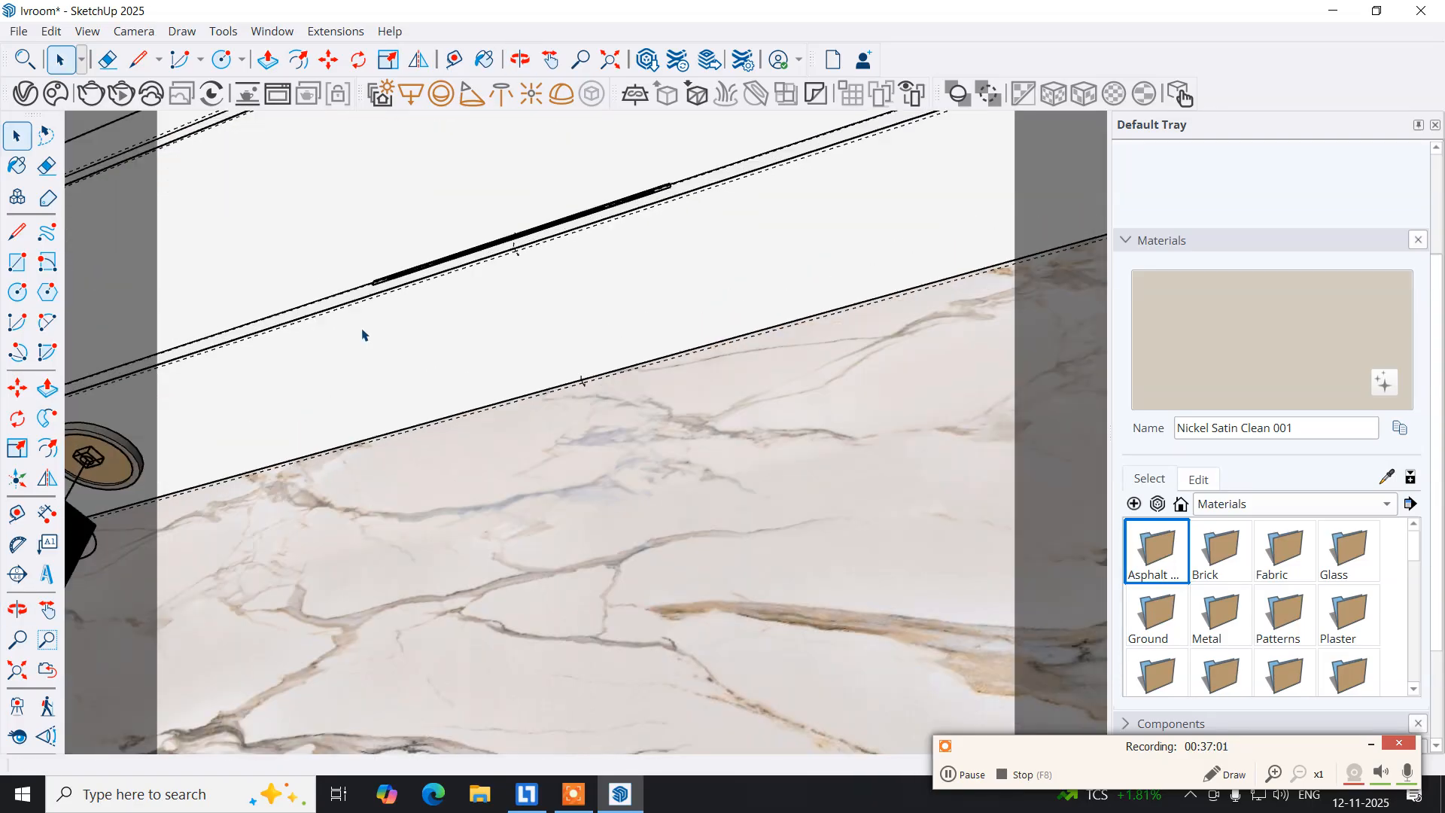
pyautogui.moveTo(727, 376); pyautogui.dragTo(871, 346, button='middle')
pyautogui.moveTo(598, 354); pyautogui.dragTo(722, 323, button='middle')
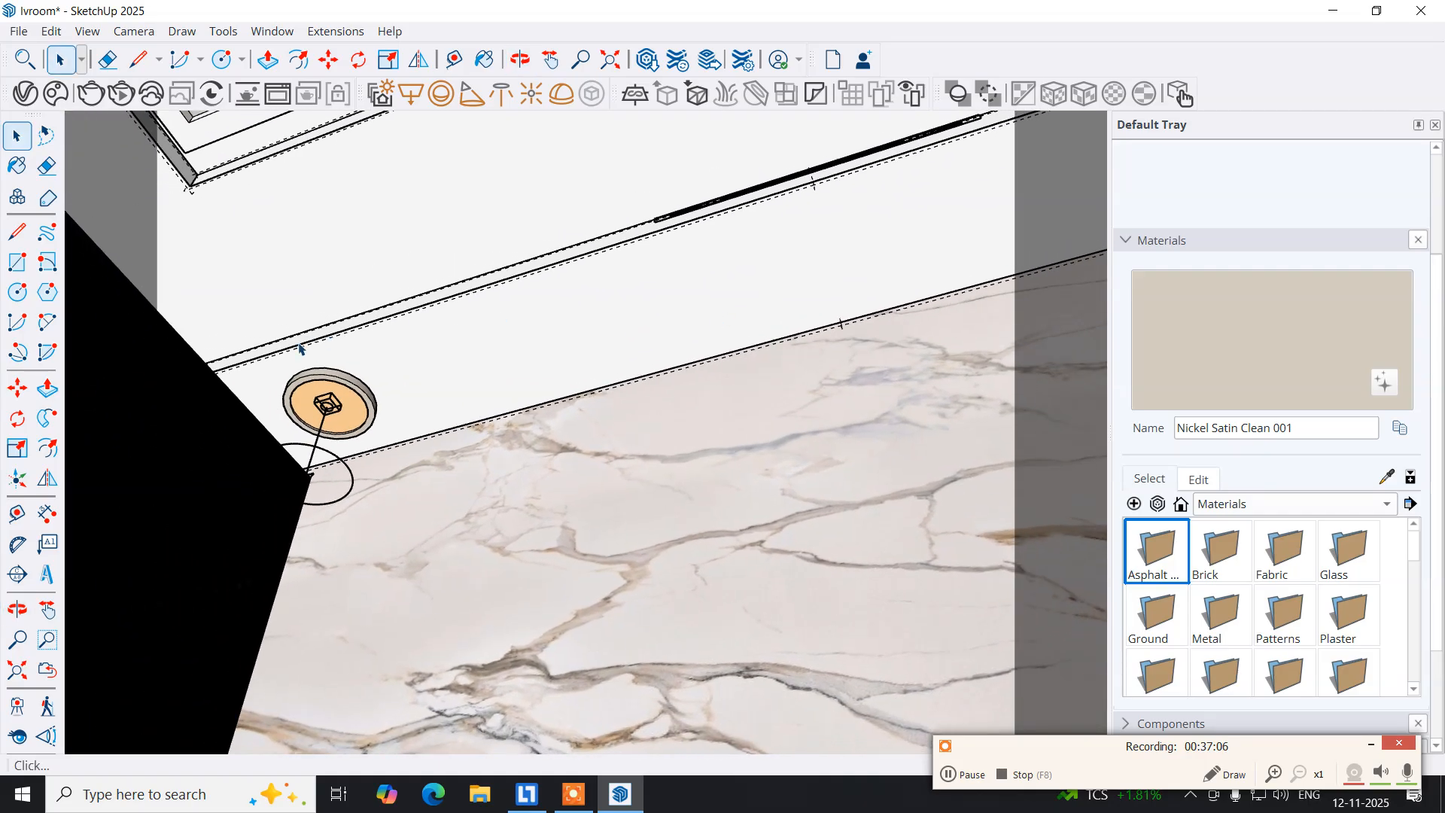
pyautogui.click(335, 383)
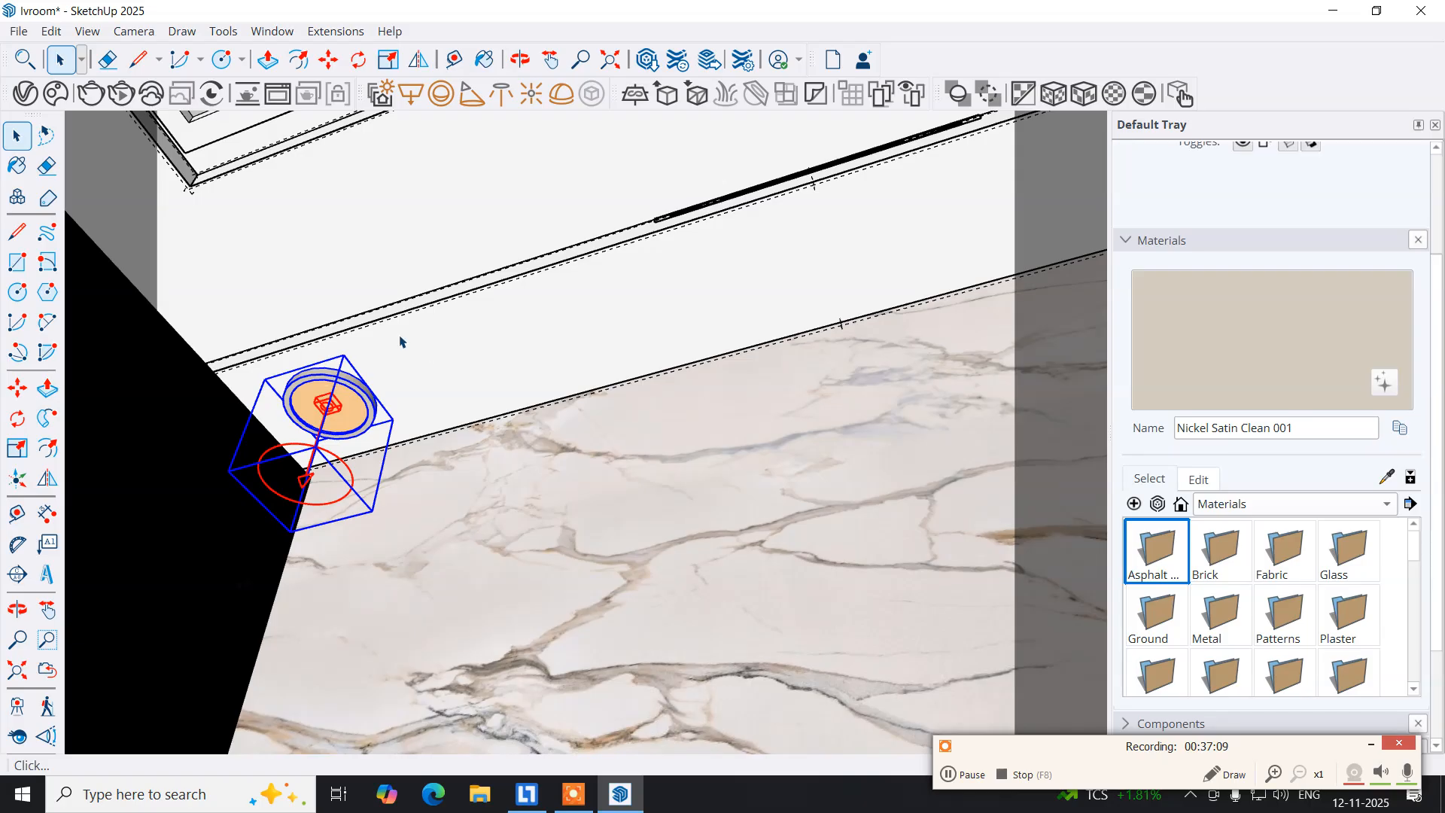
# Copy the ceiling light fixture along the marble-wall side to the far ceiling corner and fill the gap with four evenly spaced copies.
pyautogui.click(19, 401)
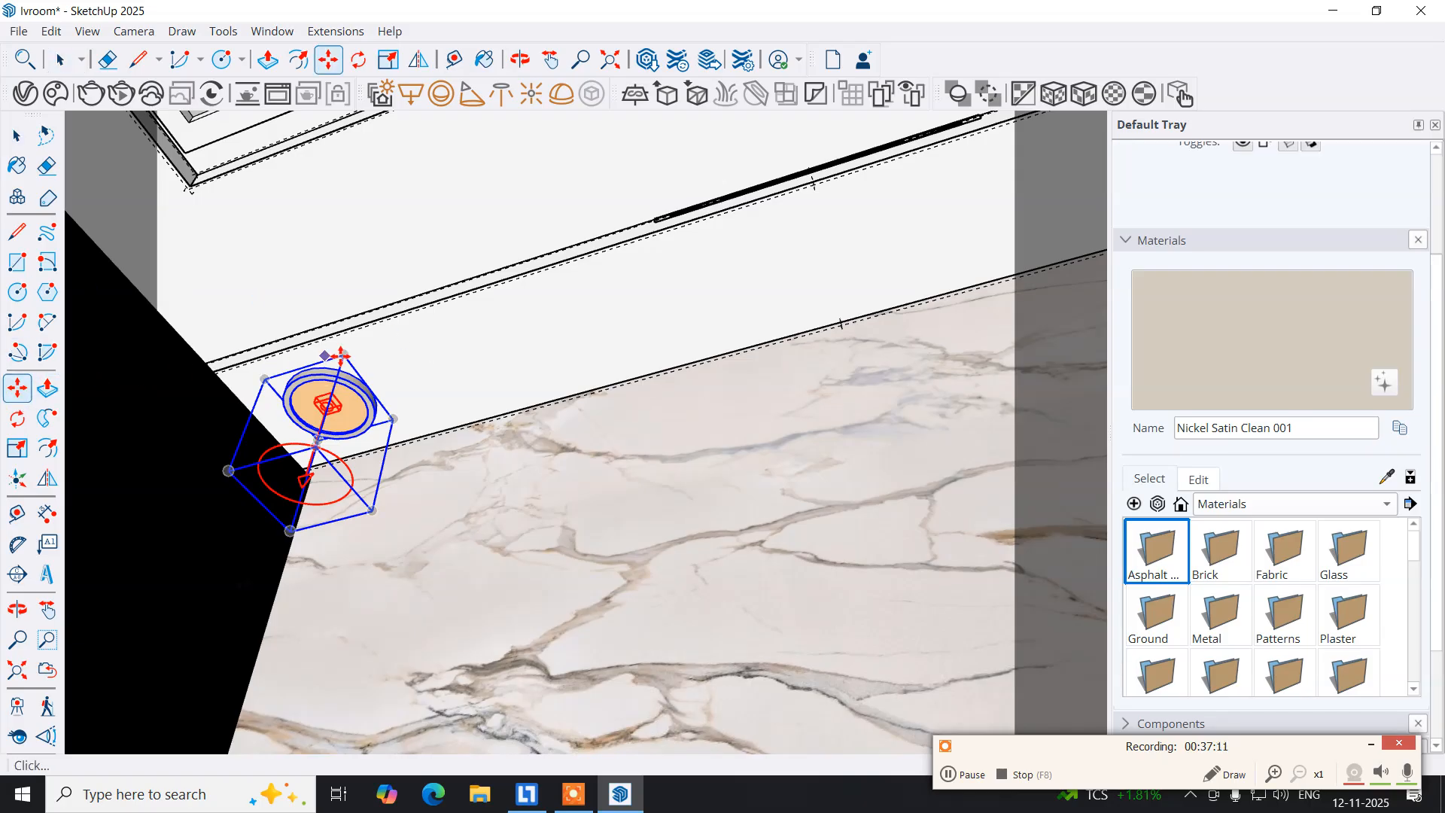
pyautogui.click(344, 356)
pyautogui.press('ctrl')
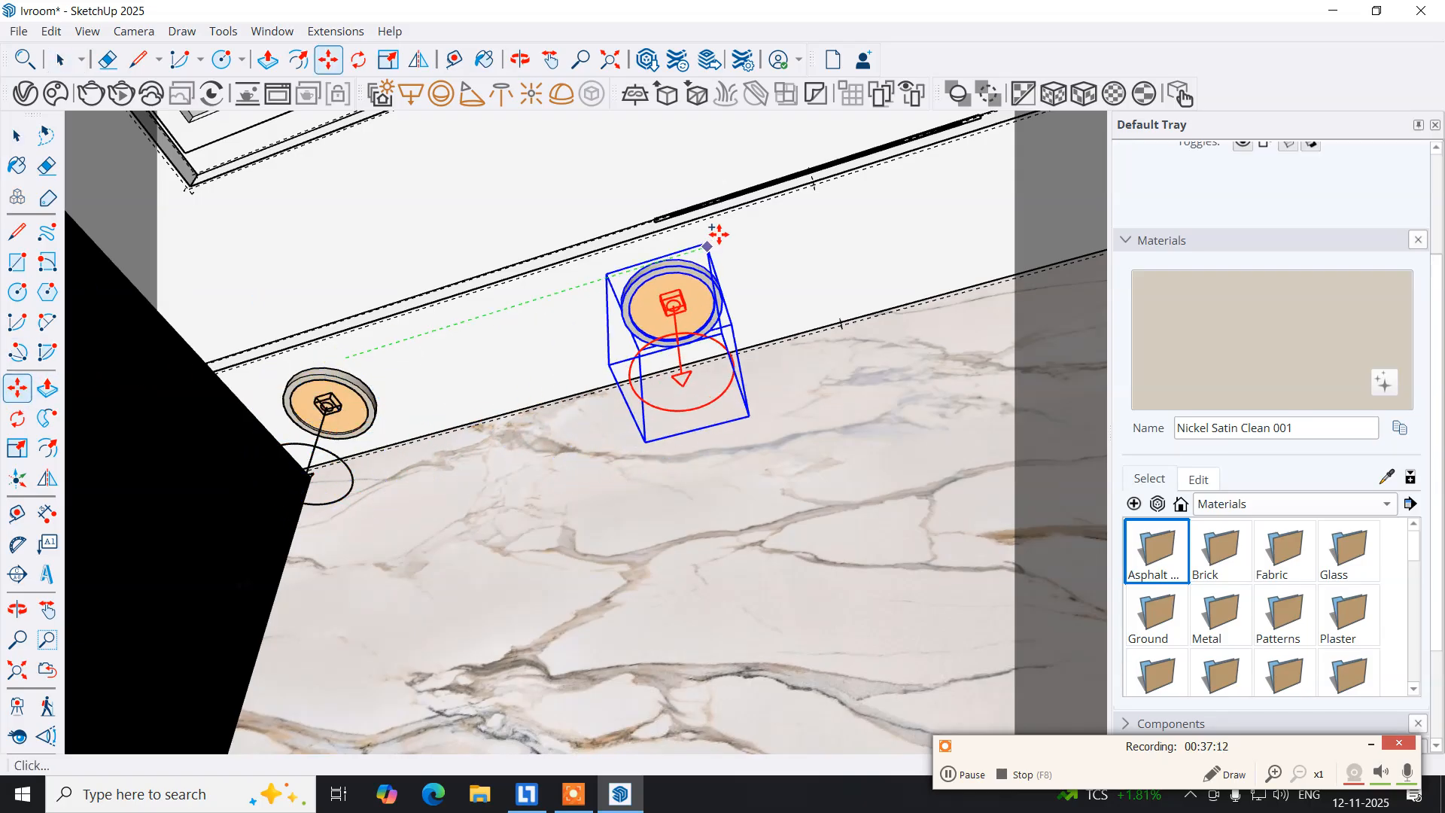
pyautogui.keyDown('shift'); pyautogui.moveTo(757, 234); pyautogui.dragTo(57, 390, button='middle'); pyautogui.keyUp('shift')
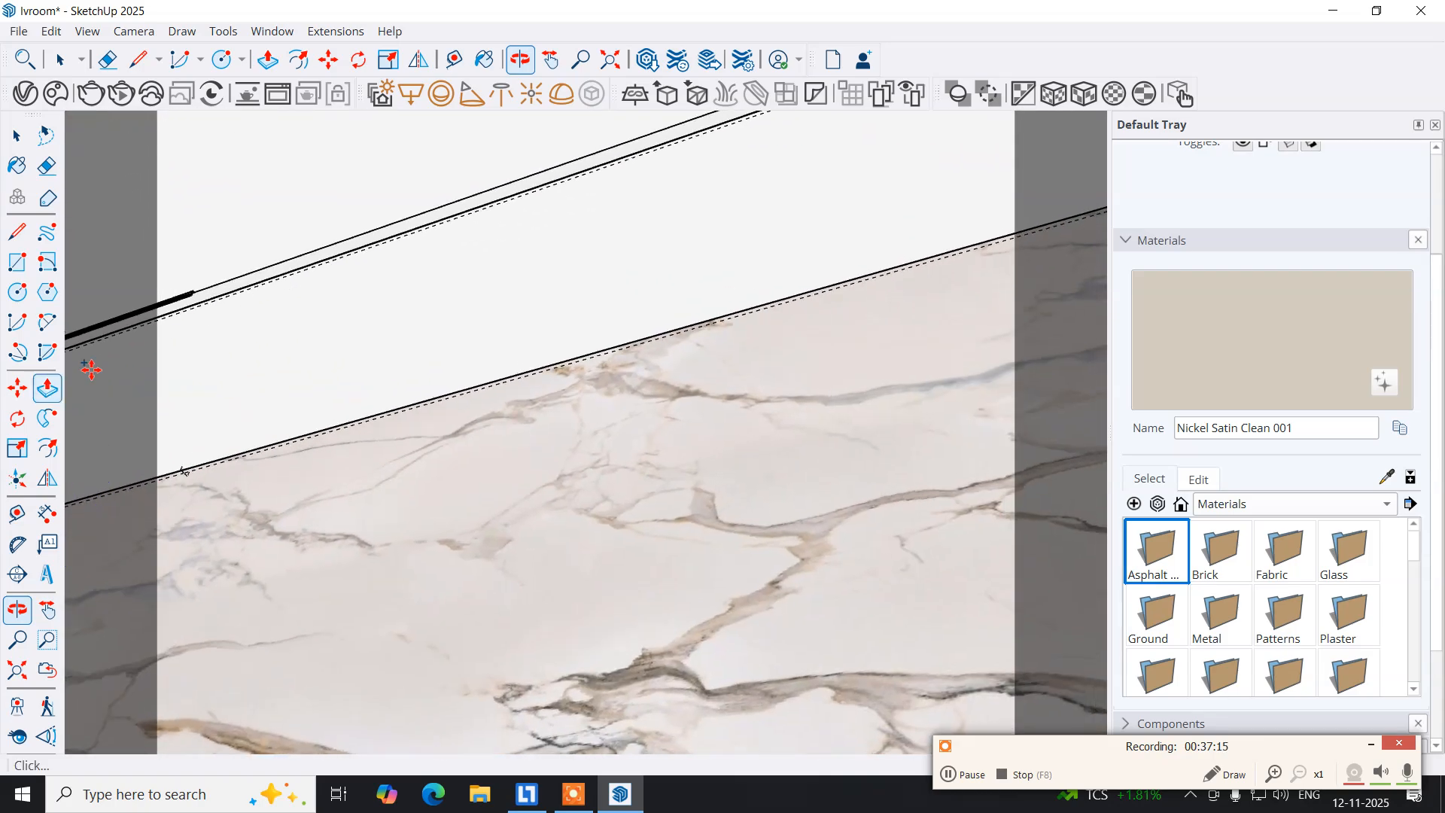
pyautogui.keyDown('shift'); pyautogui.moveTo(494, 234); pyautogui.dragTo(15, 422, button='middle'); pyautogui.keyUp('shift')
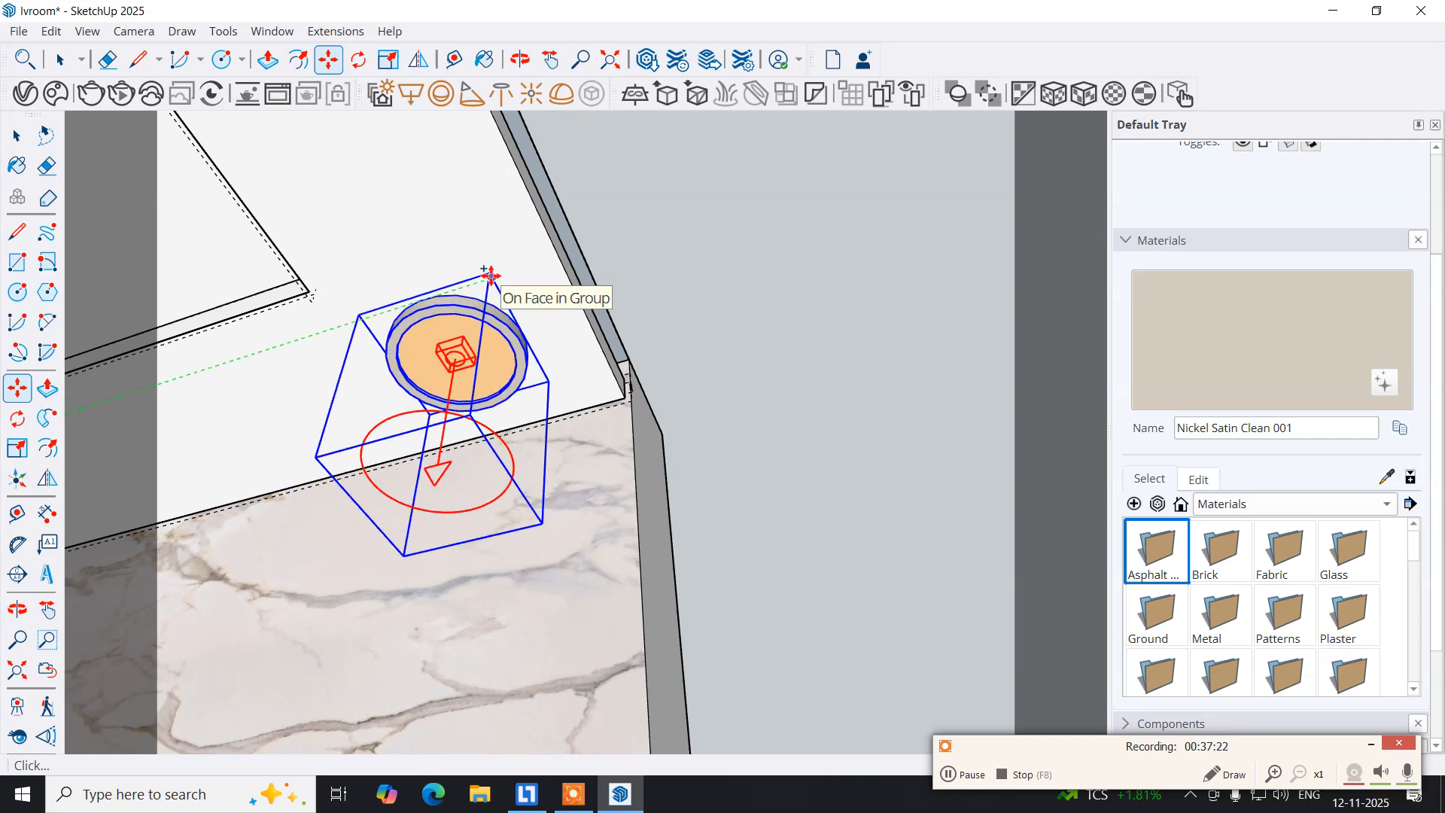
pyautogui.click(491, 275)
pyautogui.scroll(-2, 273, 390)
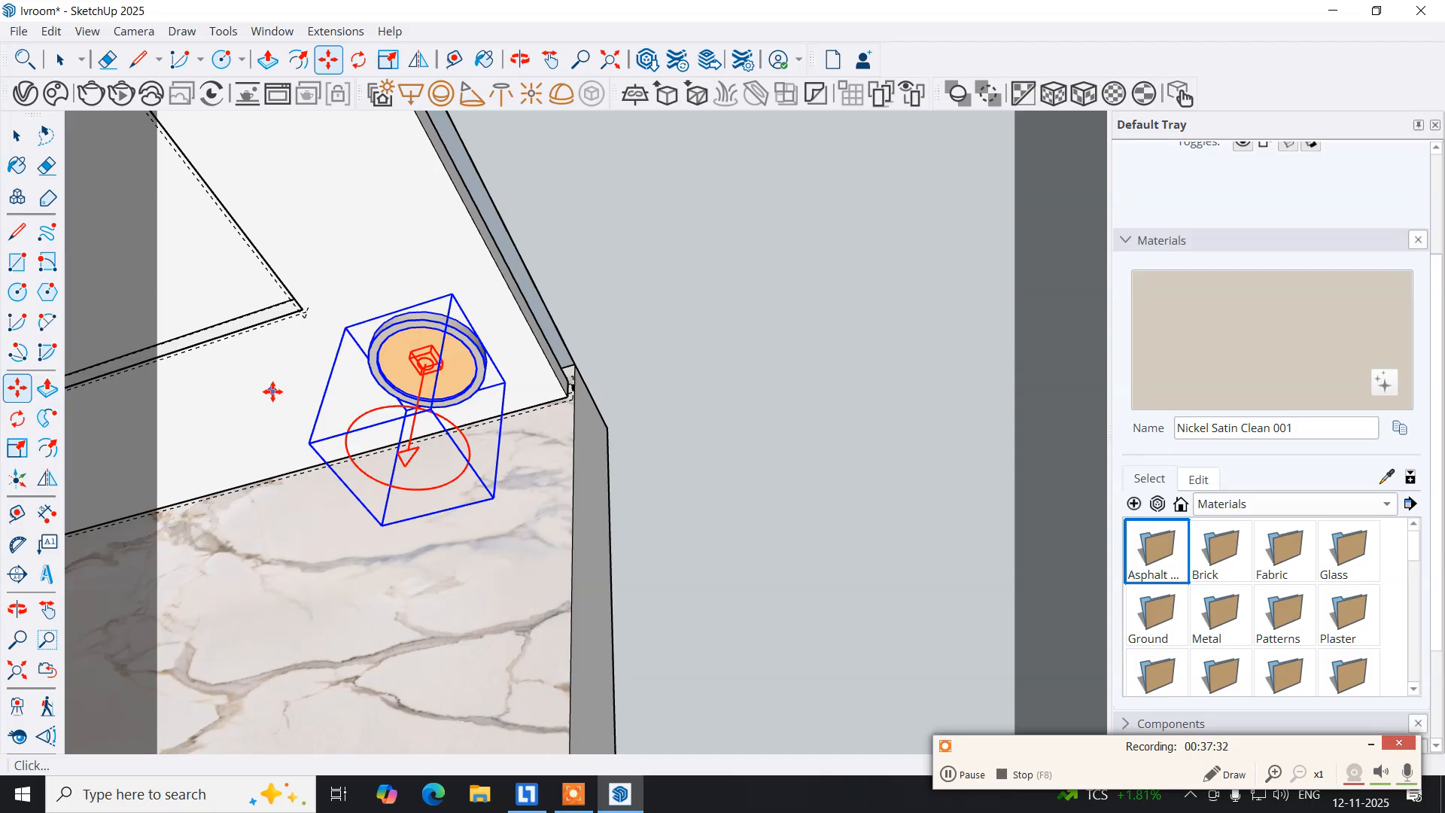
pyautogui.press('Return')
pyautogui.moveTo(274, 410); pyautogui.dragTo(481, 463, button='middle')
pyautogui.moveTo(422, 560); pyautogui.dragTo(435, 451, button='middle')
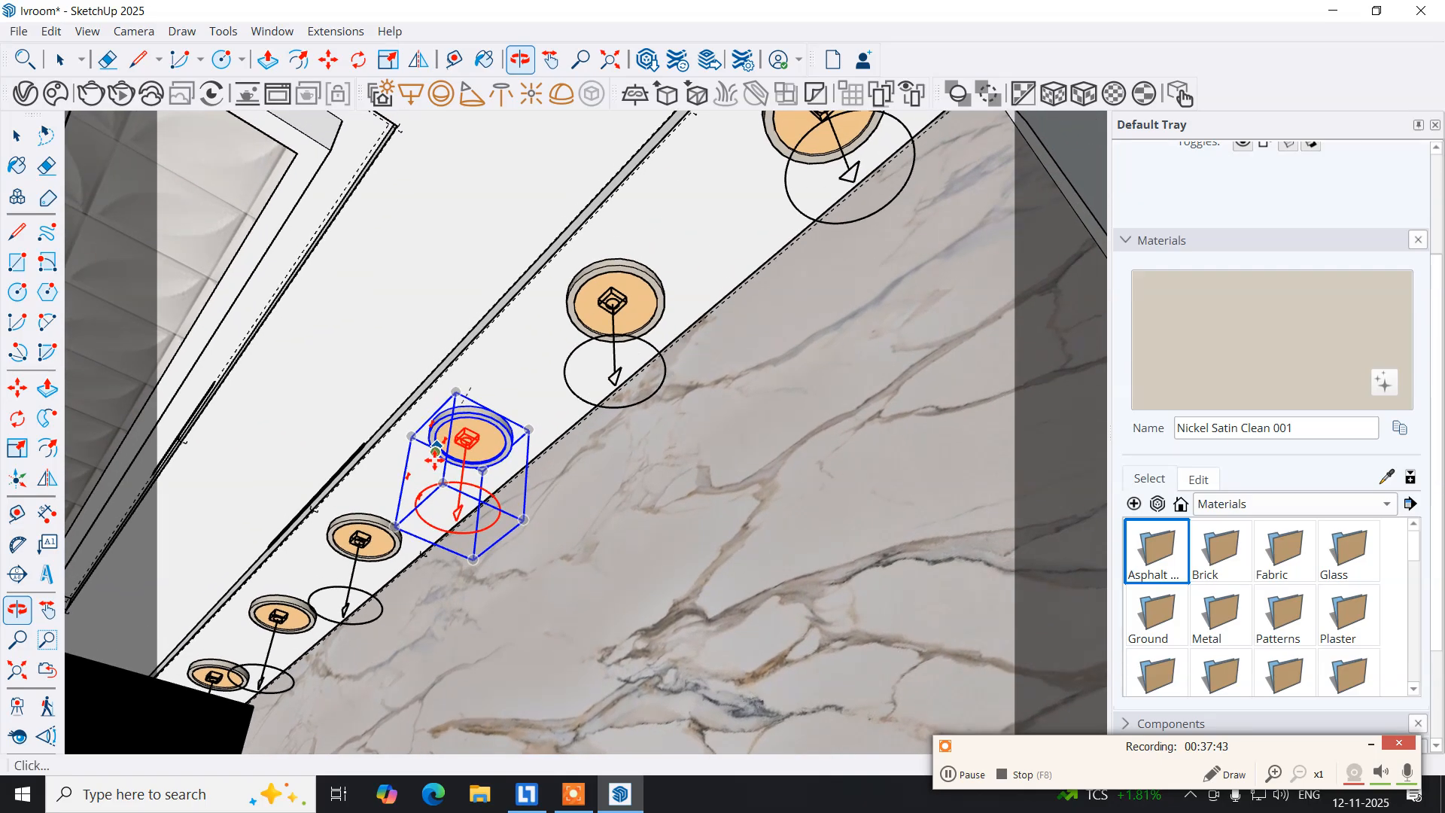
# Delete the second, fourth and fifth fixtures of the marble-wall row, counted from the black cabinet.
pyautogui.click(16, 139)
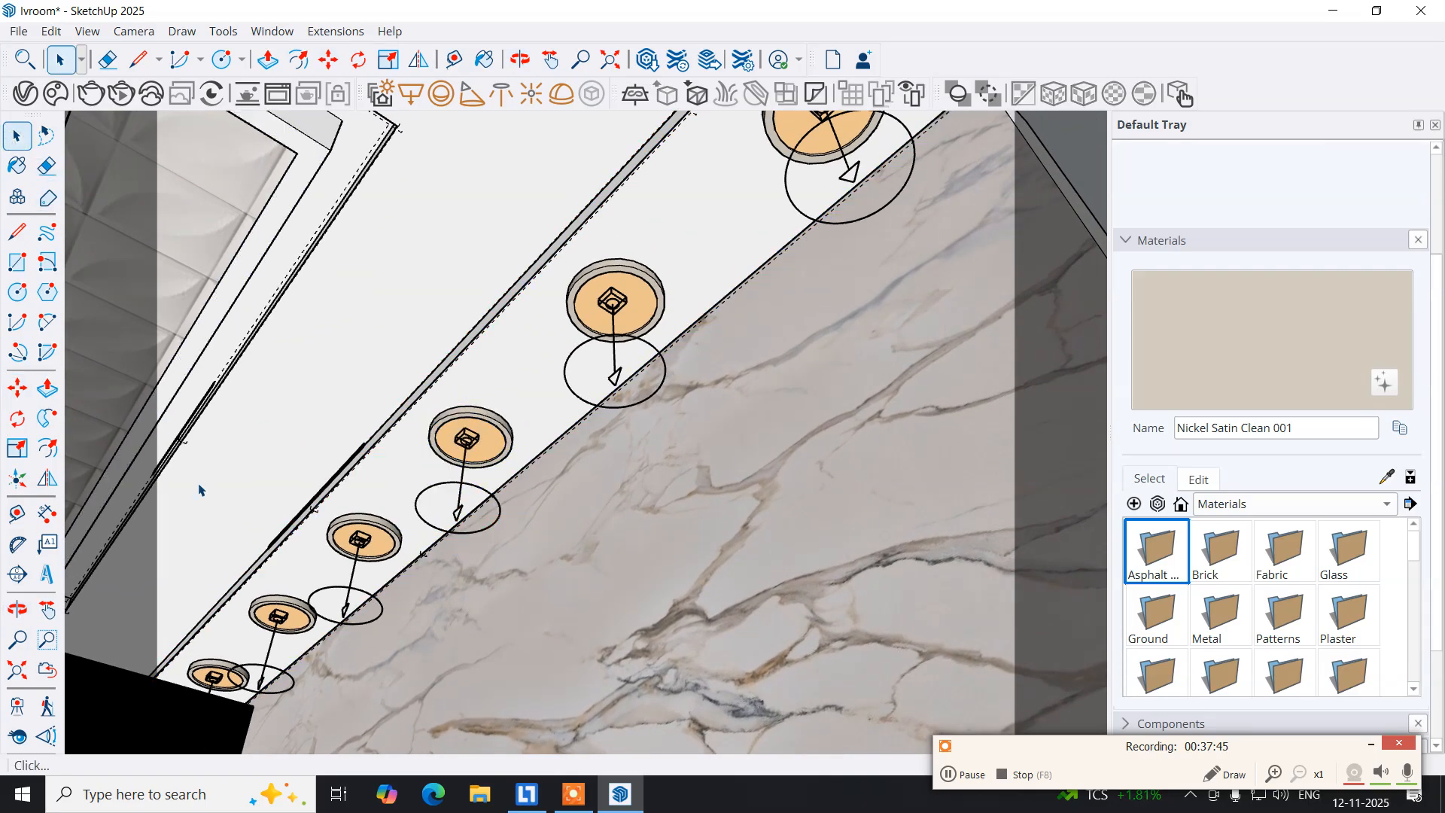
pyautogui.click(285, 611)
pyautogui.press('Delete')
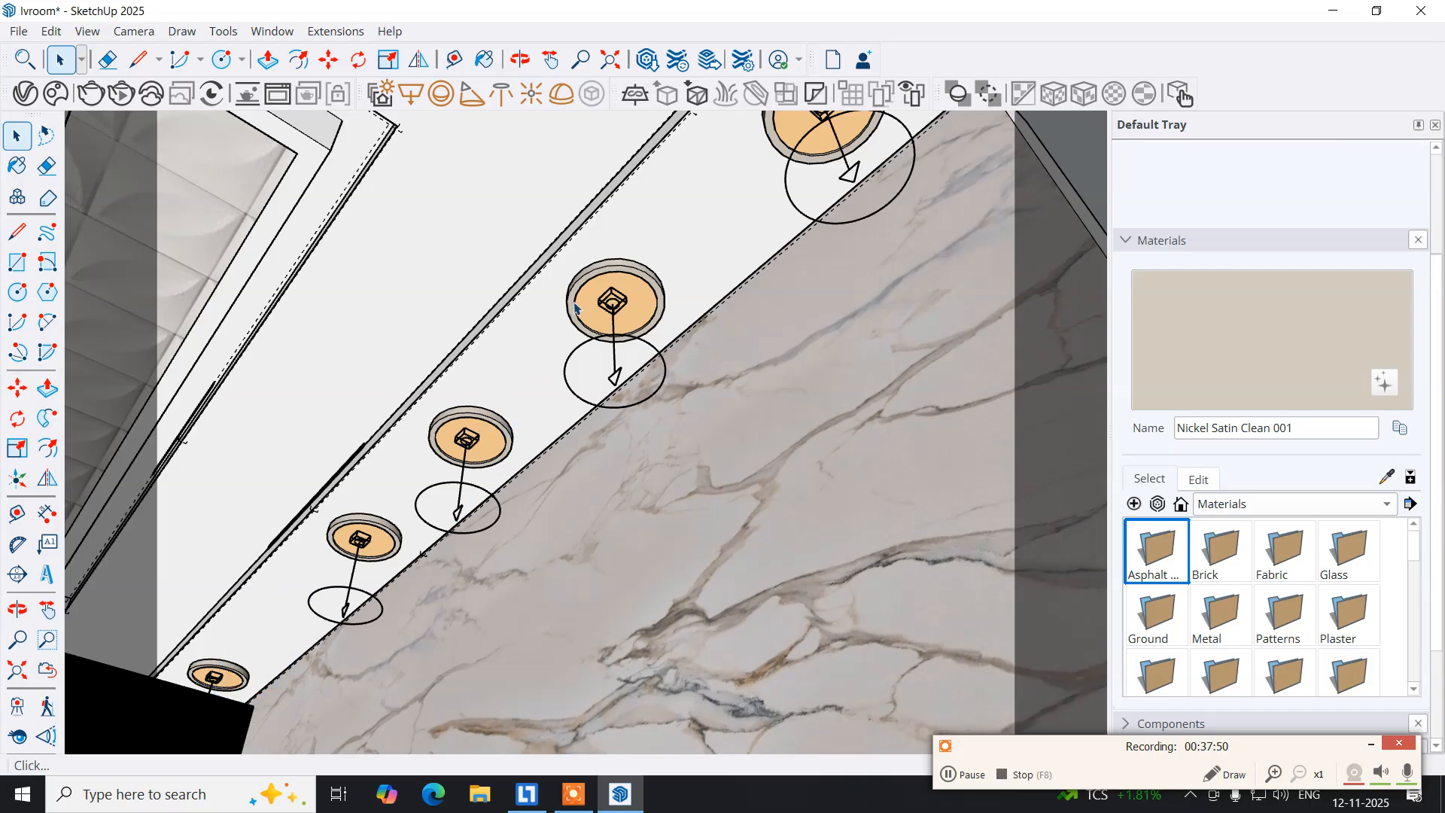
pyautogui.click(493, 421)
pyautogui.press('Delete')
pyautogui.scroll(-2, 568, 423)
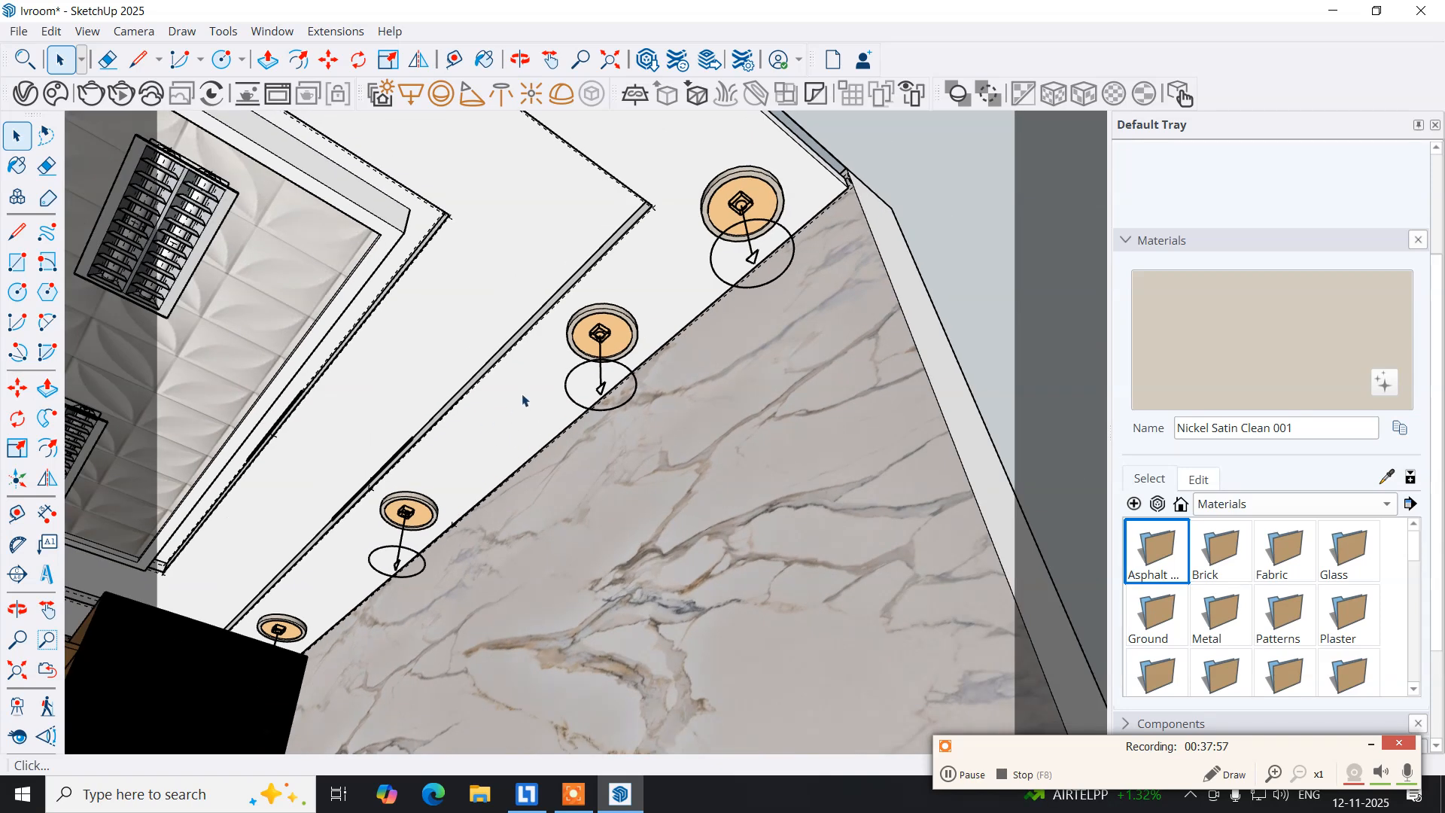
pyautogui.click(617, 316)
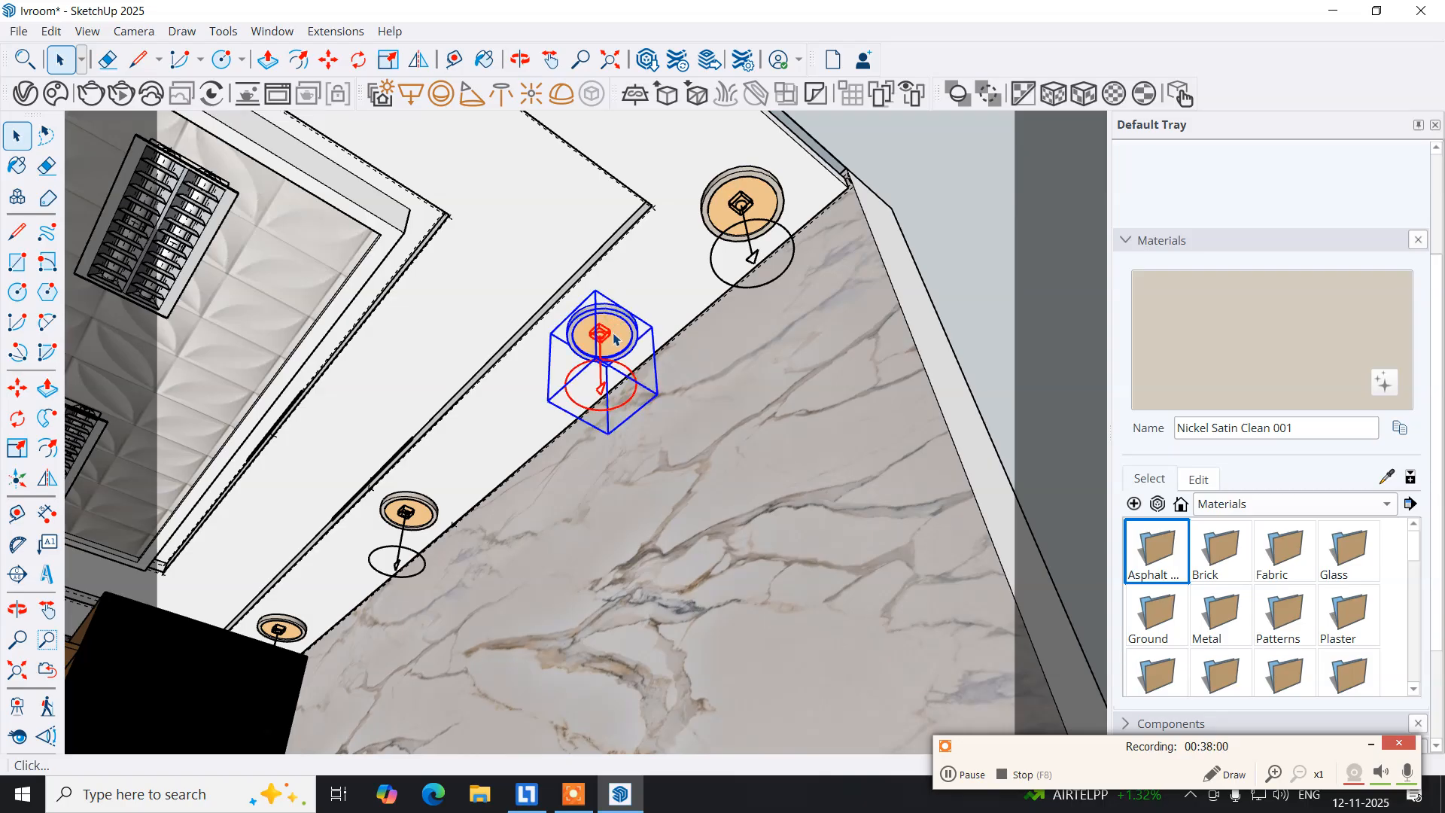
pyautogui.press('Delete')
# Move the remaining middle fixture along the ceiling strip toward the midpoint between the two end fixtures.
pyautogui.click(415, 499)
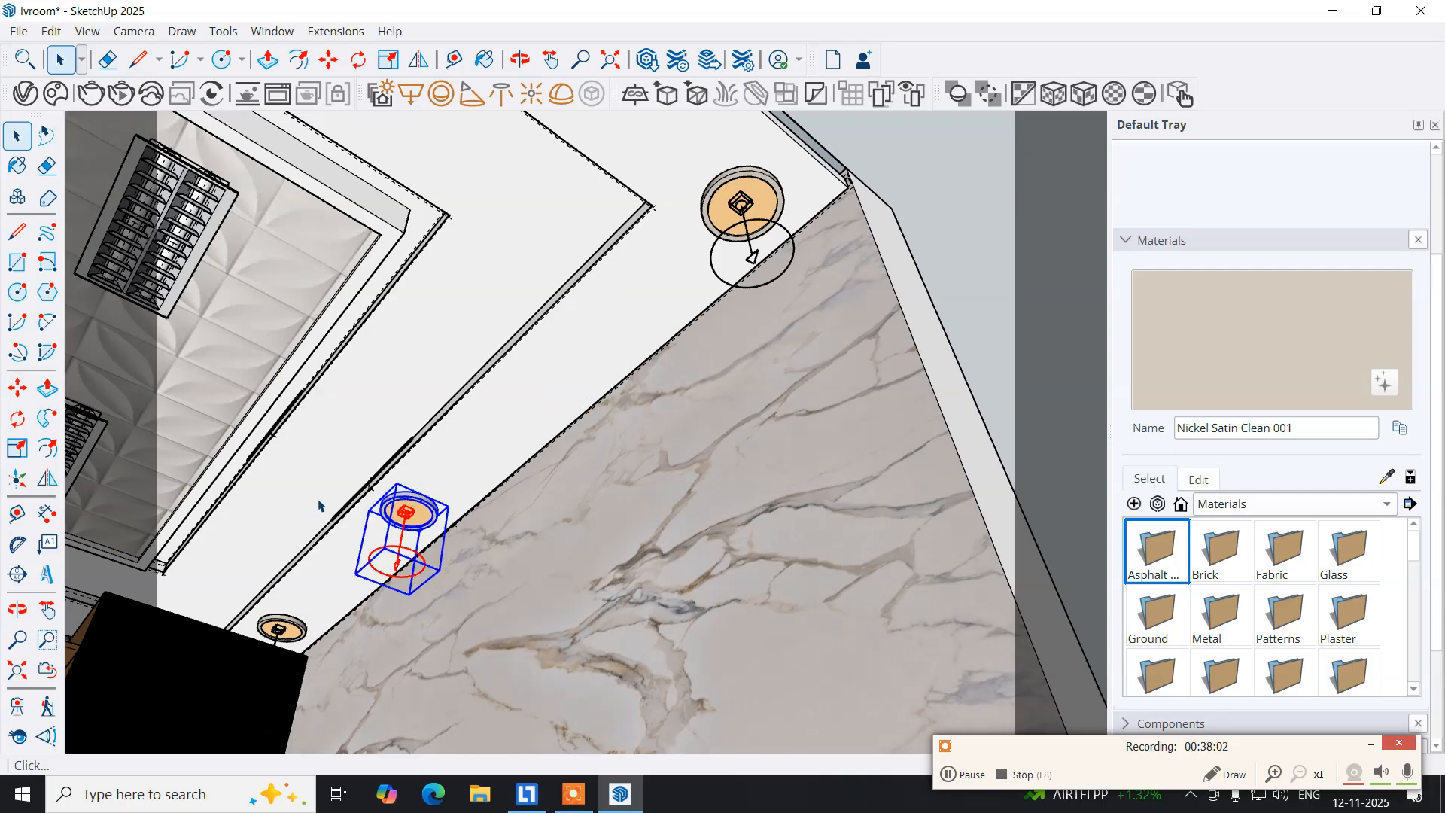
pyautogui.click(19, 389)
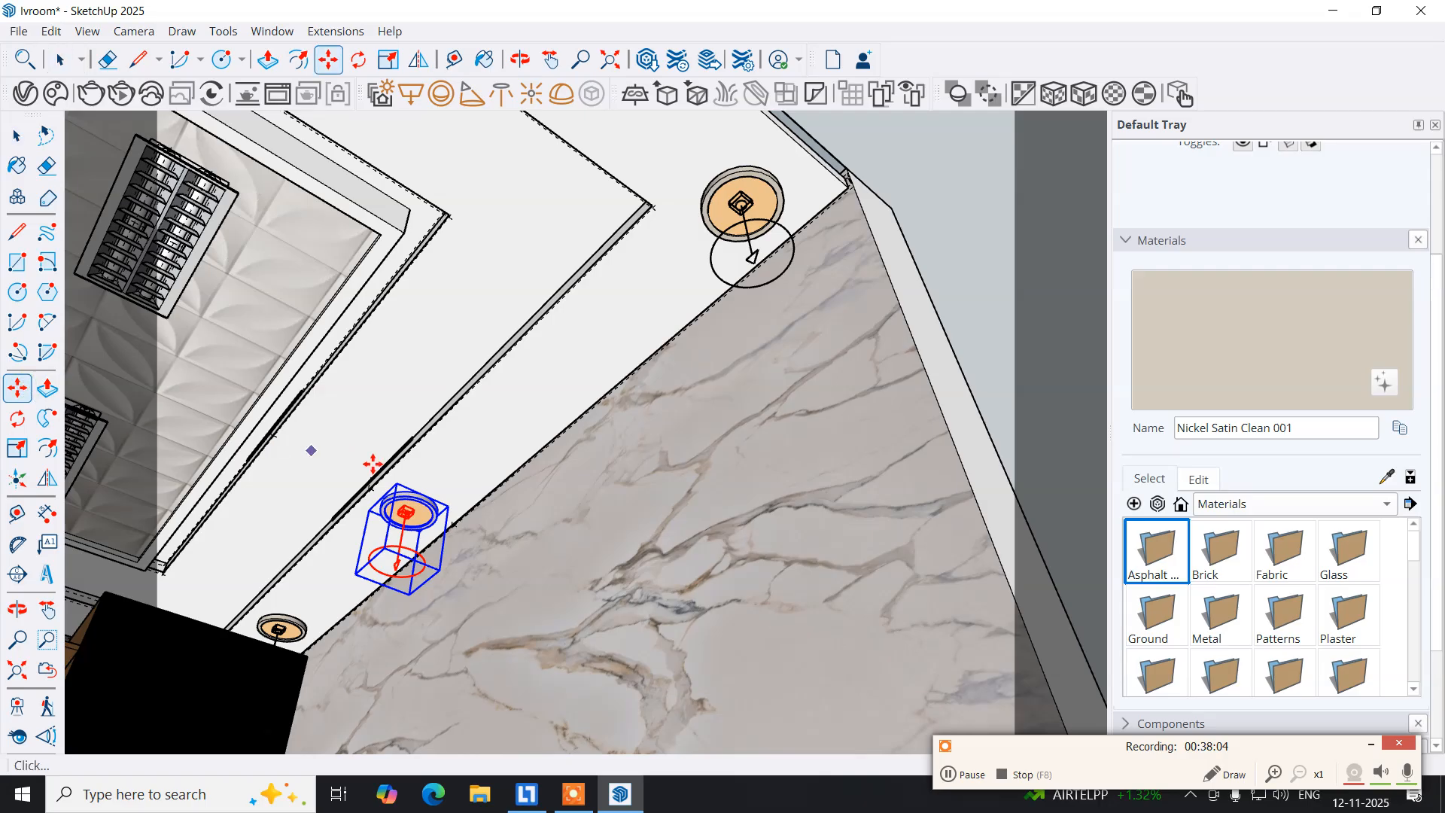
pyautogui.click(400, 483)
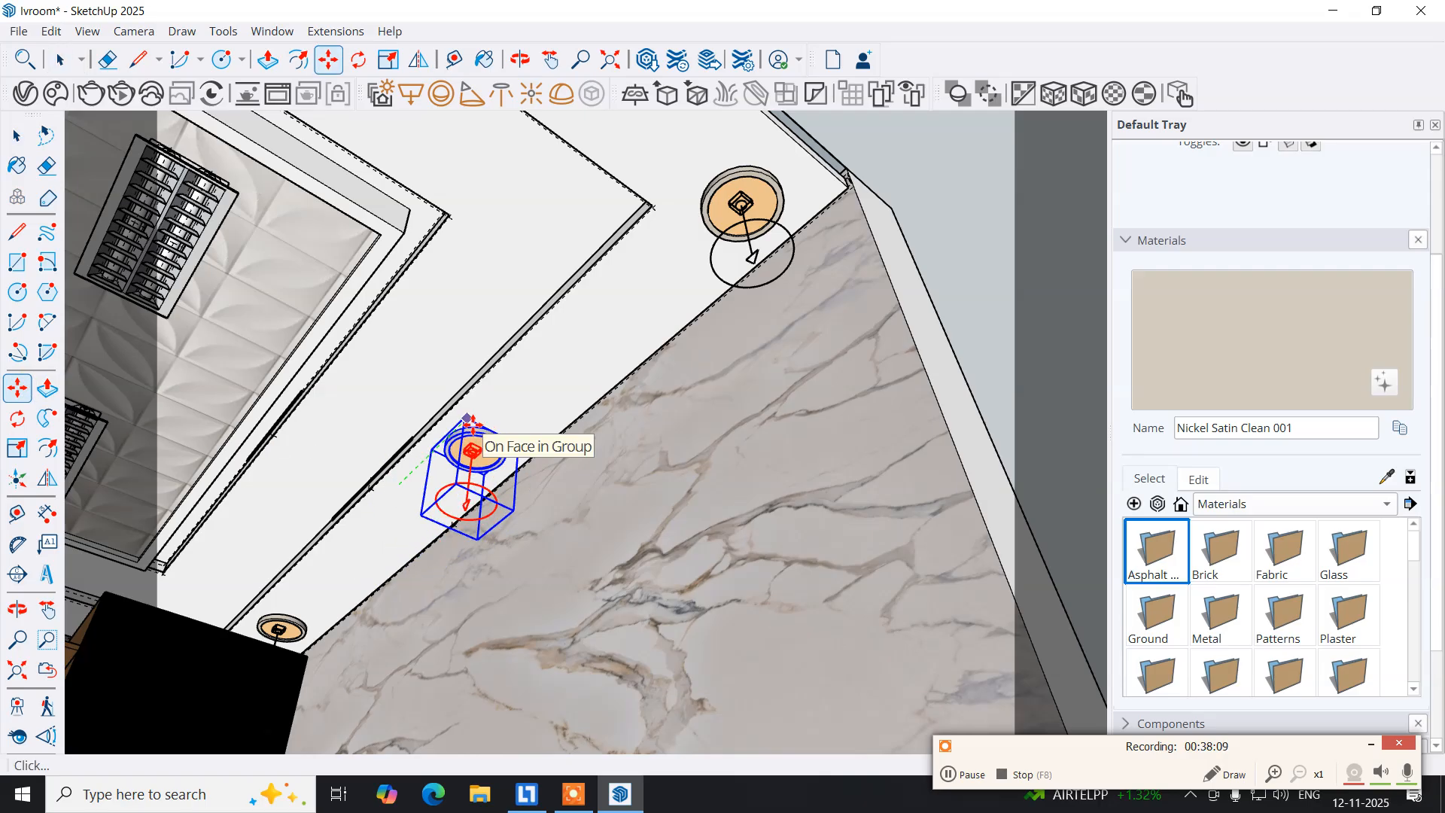
pyautogui.click(472, 424)
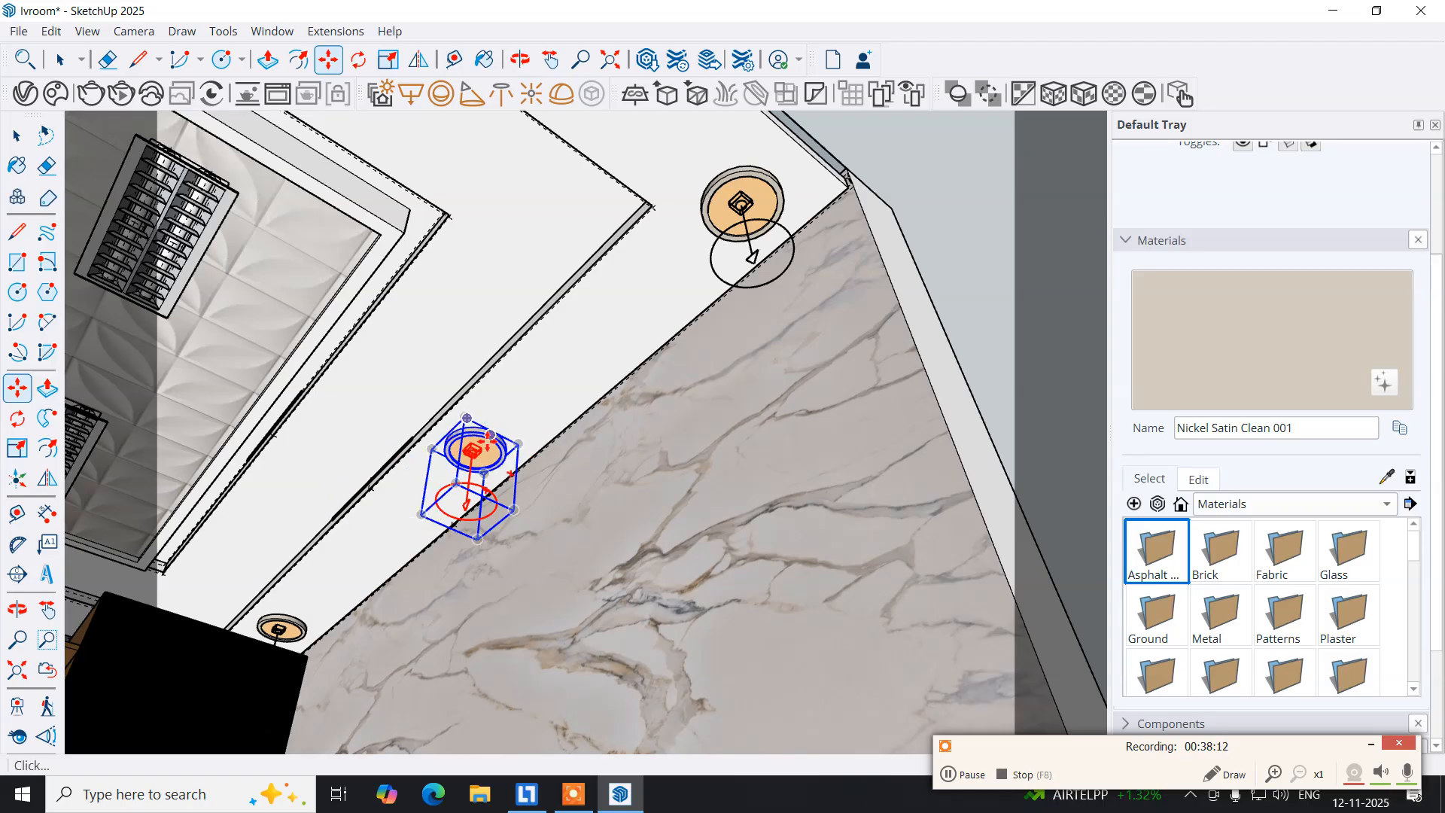
pyautogui.click(467, 418)
pyautogui.click(473, 407)
pyautogui.click(16, 134)
pyautogui.moveTo(328, 342); pyautogui.dragTo(177, 375, button='middle')
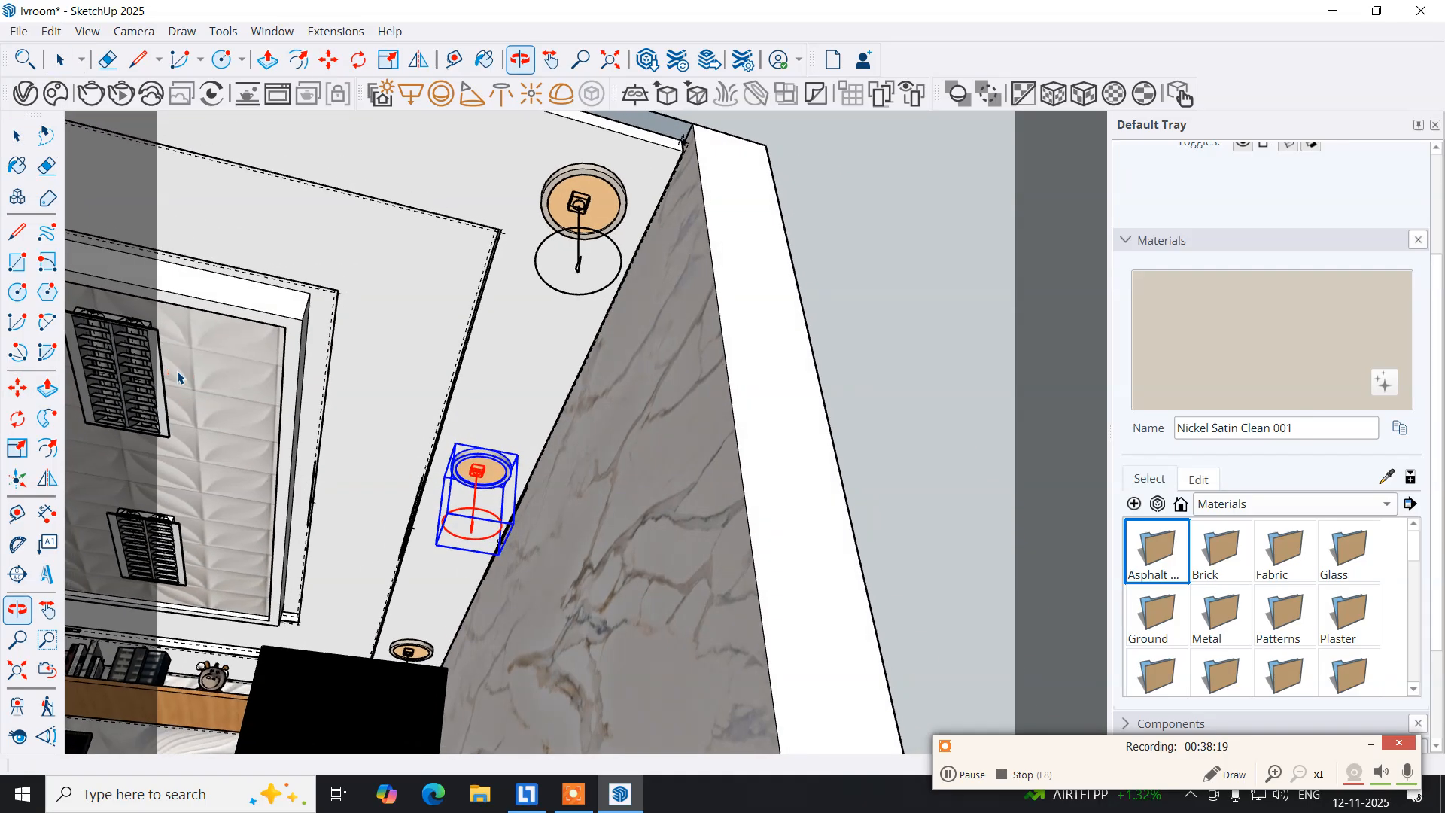
pyautogui.moveTo(339, 402); pyautogui.dragTo(544, 416, button='middle')
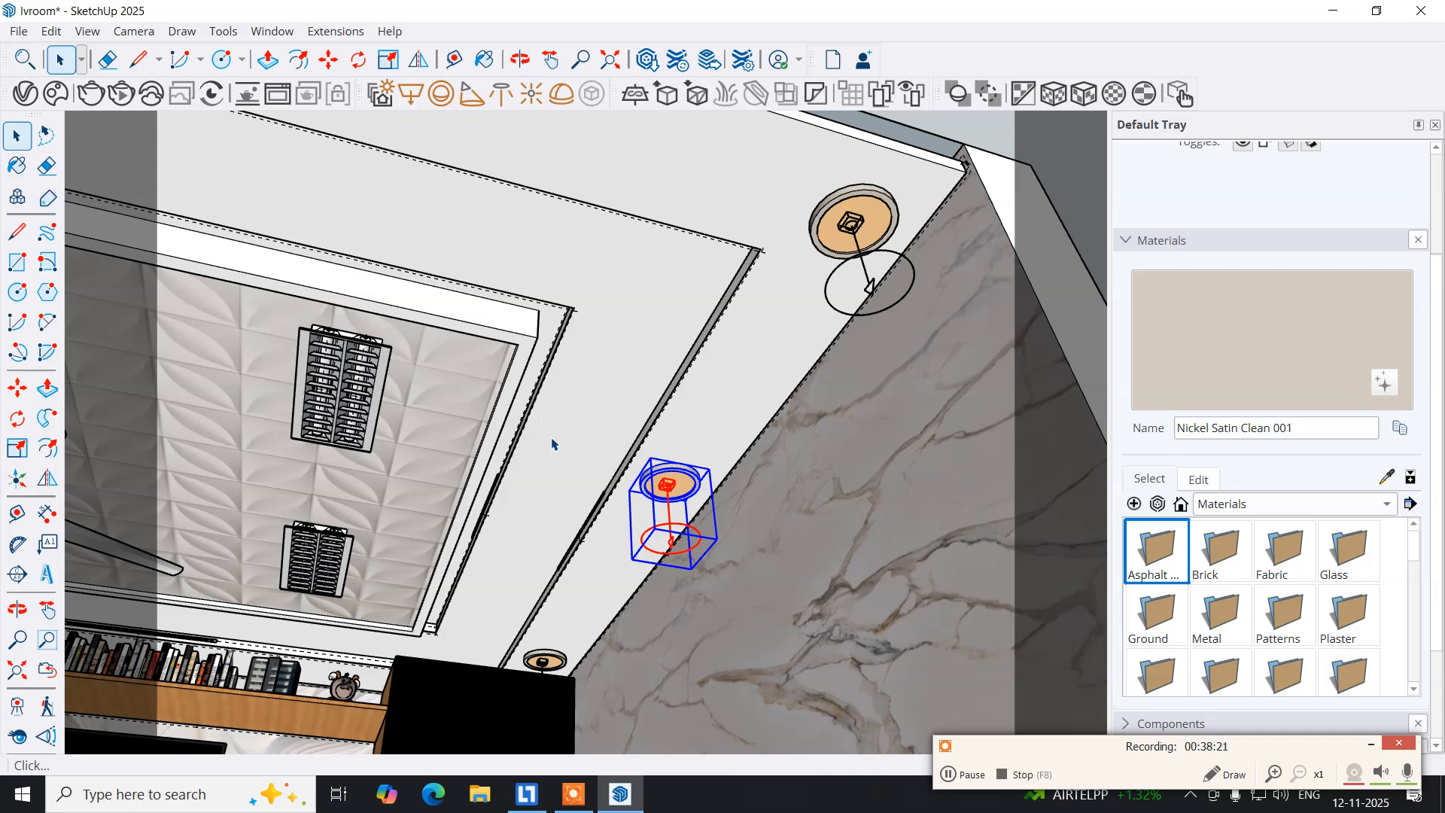
# Copy the three marble-wall fixtures across the ceiling to the wood-slat wall side and add one evenly spaced row midway between them.
pyautogui.click(843, 216)
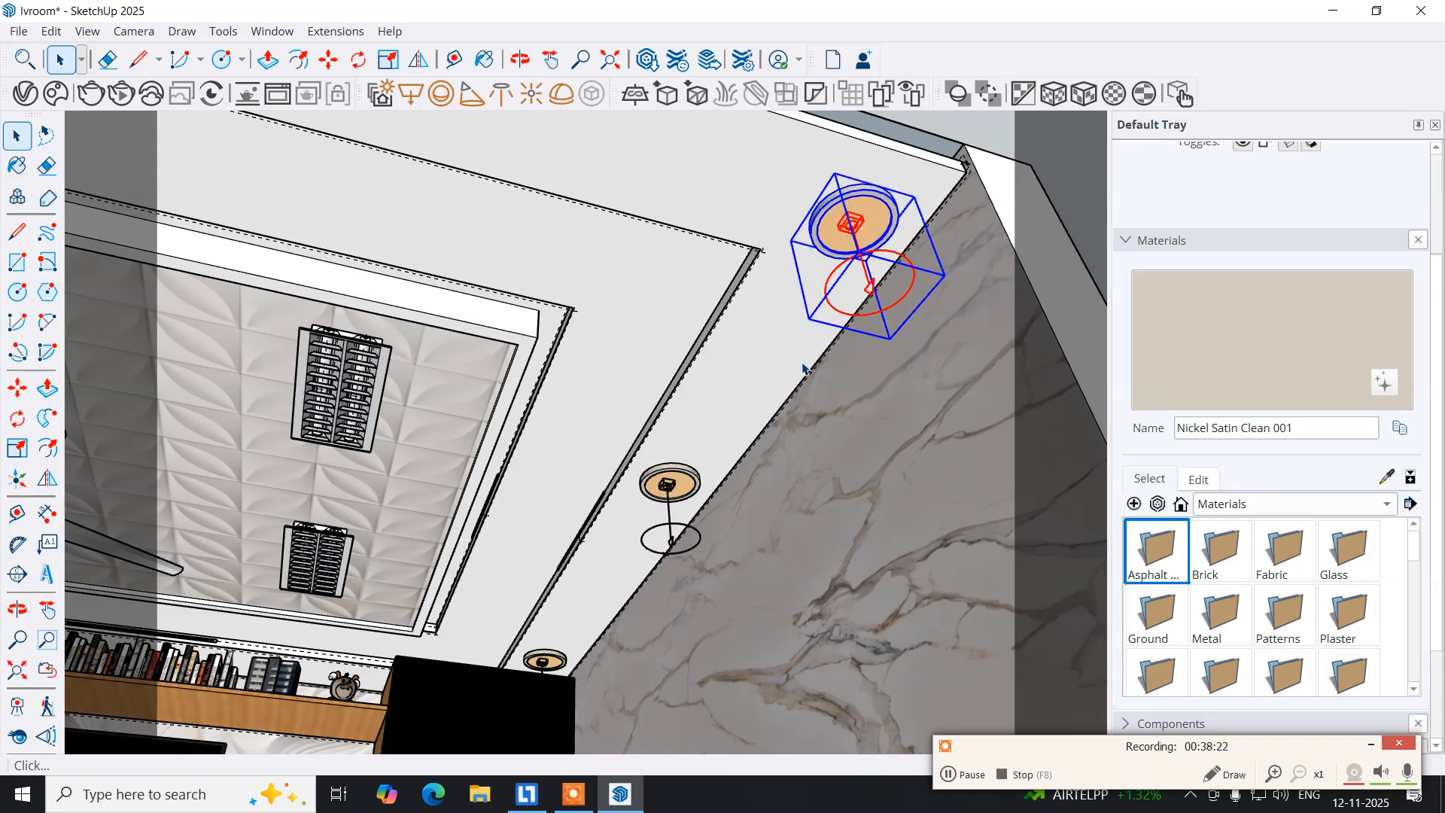
pyautogui.keyDown('shift'); pyautogui.click(662, 475); pyautogui.keyUp('shift')
pyautogui.keyDown('shift'); pyautogui.click(540, 660); pyautogui.keyUp('shift')
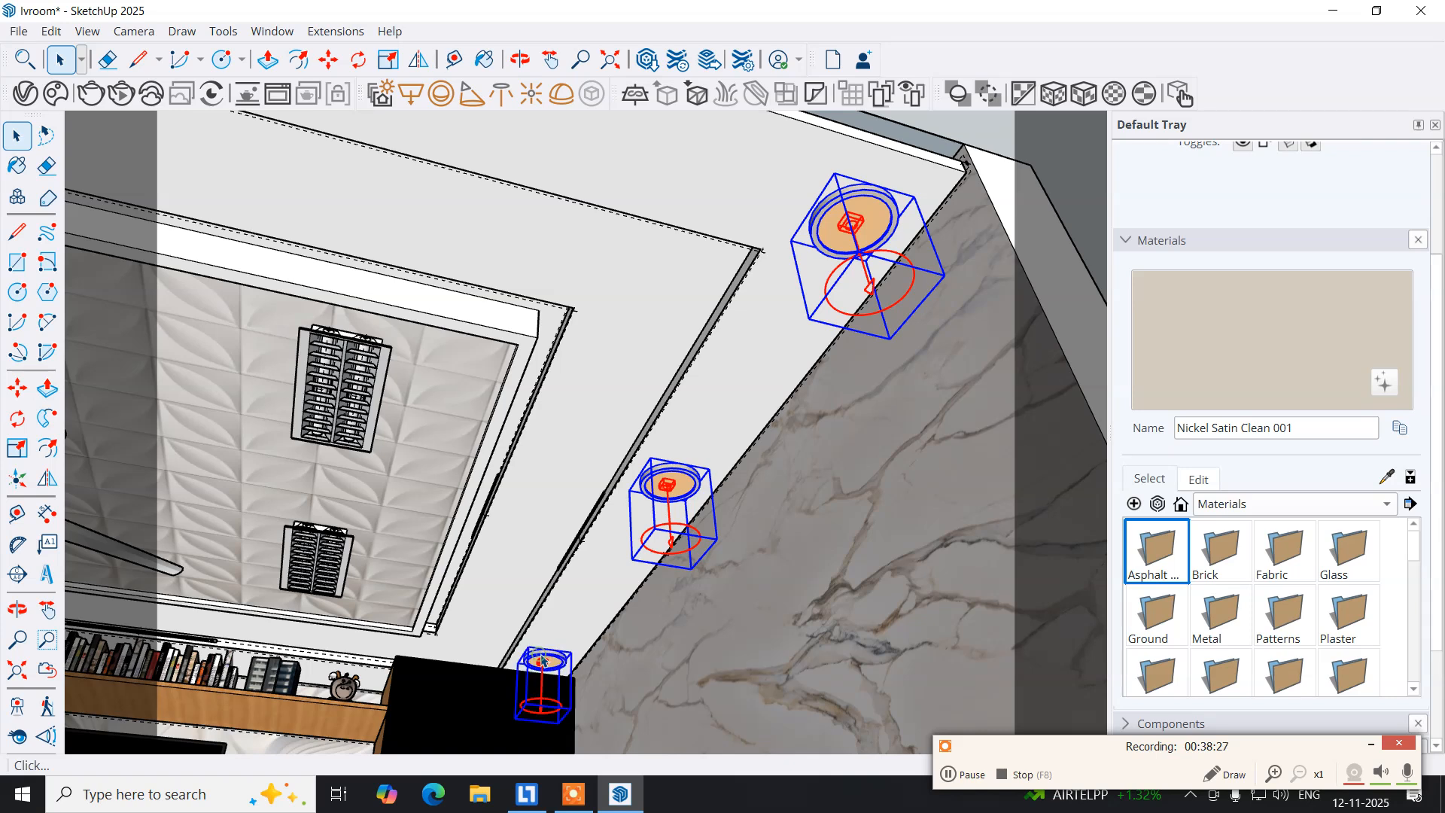
pyautogui.moveTo(536, 590); pyautogui.dragTo(655, 600, button='middle')
pyautogui.scroll(-3, 657, 605)
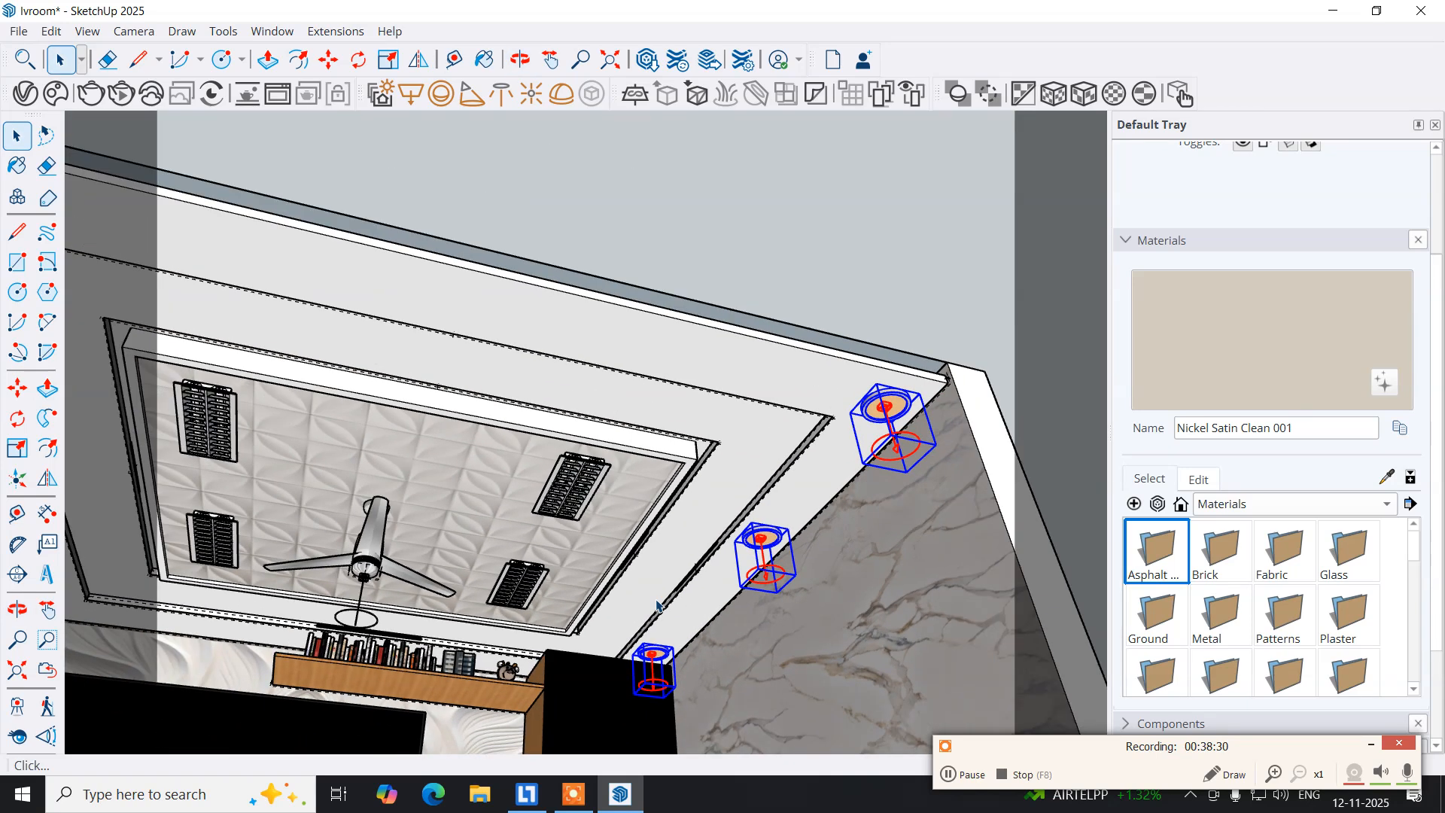
pyautogui.moveTo(505, 481); pyautogui.dragTo(541, 486, button='middle')
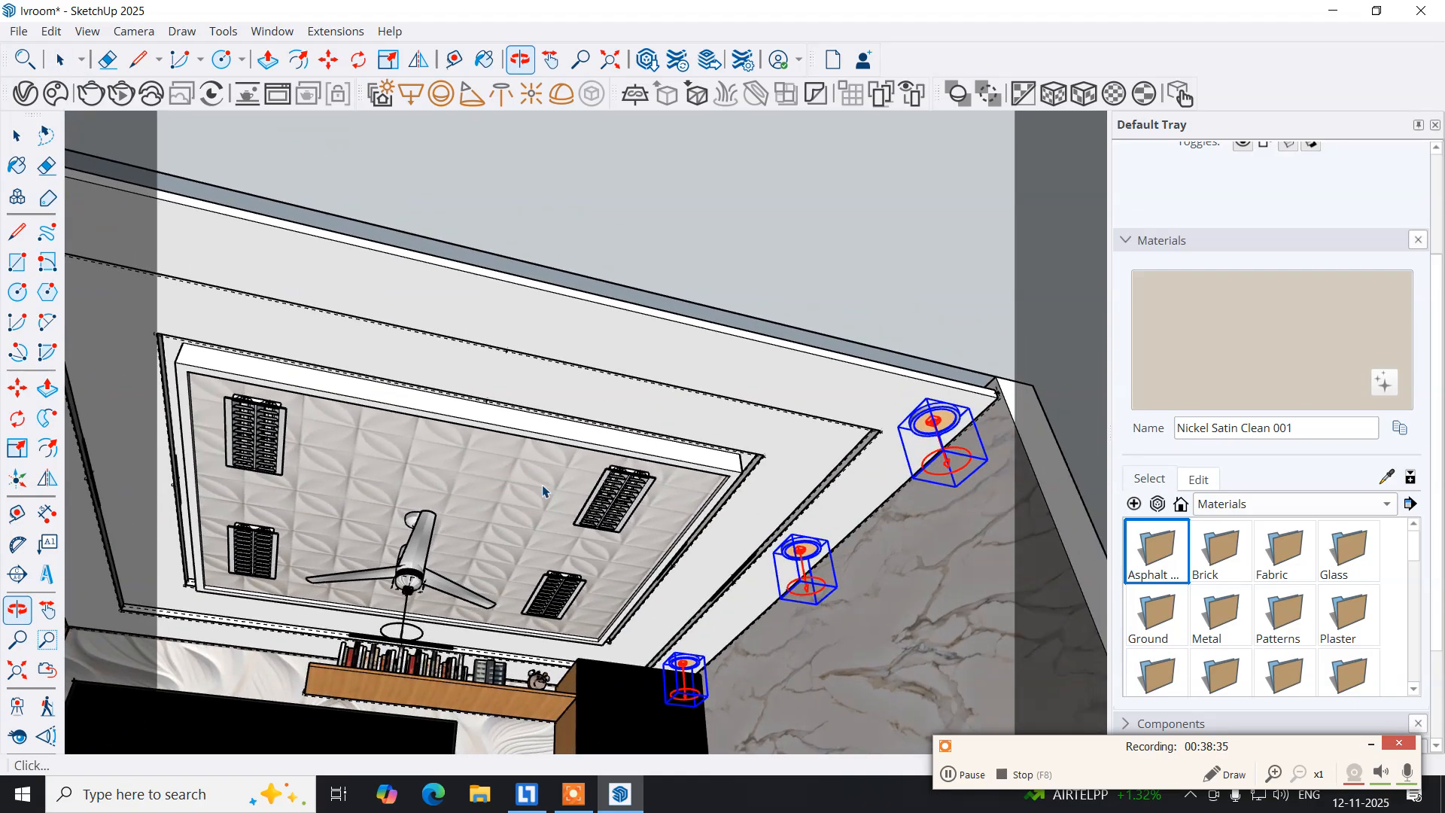
pyautogui.click(18, 388)
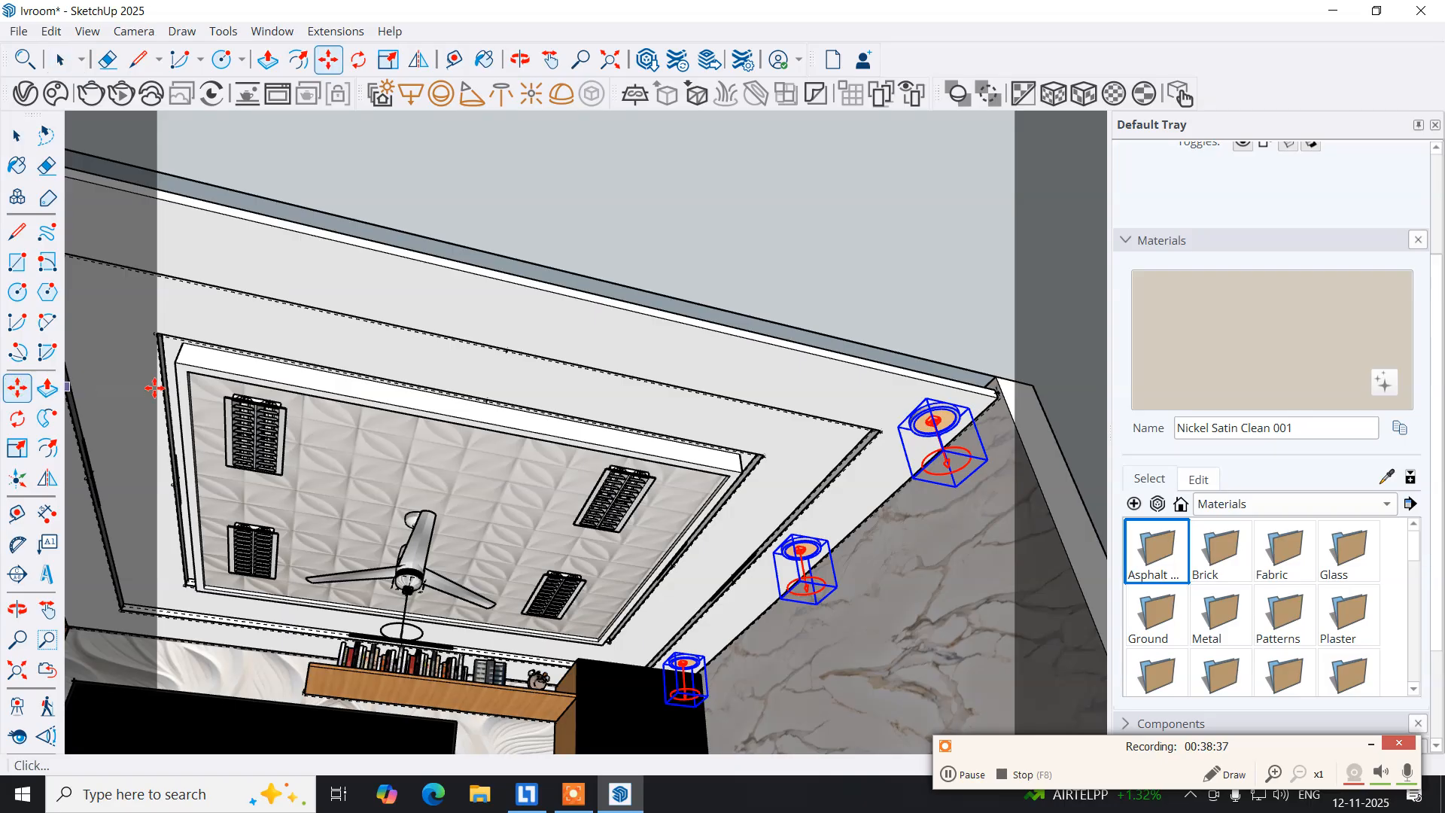
pyautogui.click(922, 396)
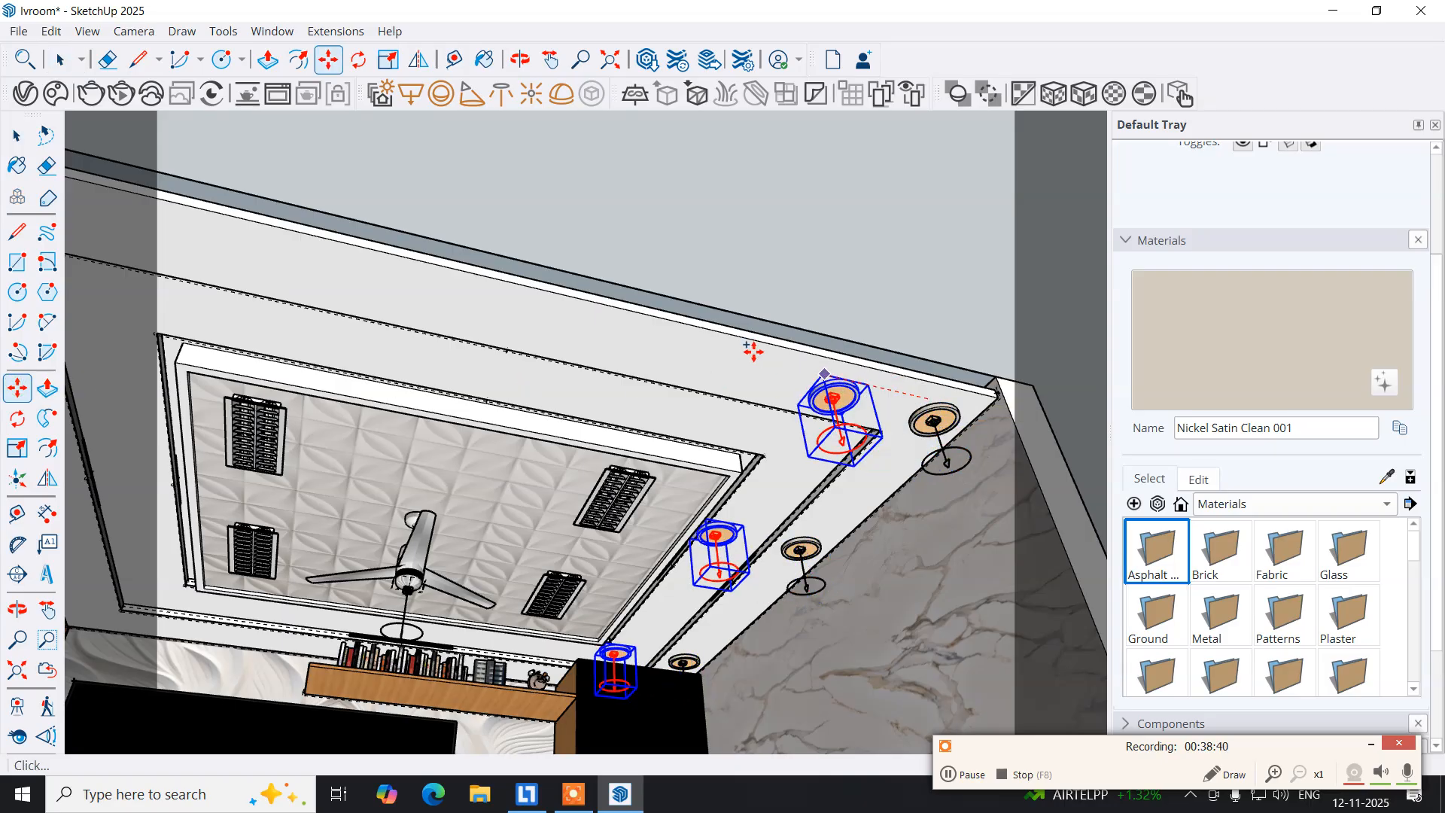
pyautogui.keyDown('shift'); pyautogui.moveTo(708, 350); pyautogui.dragTo(758, 361, button='middle'); pyautogui.keyUp('shift')
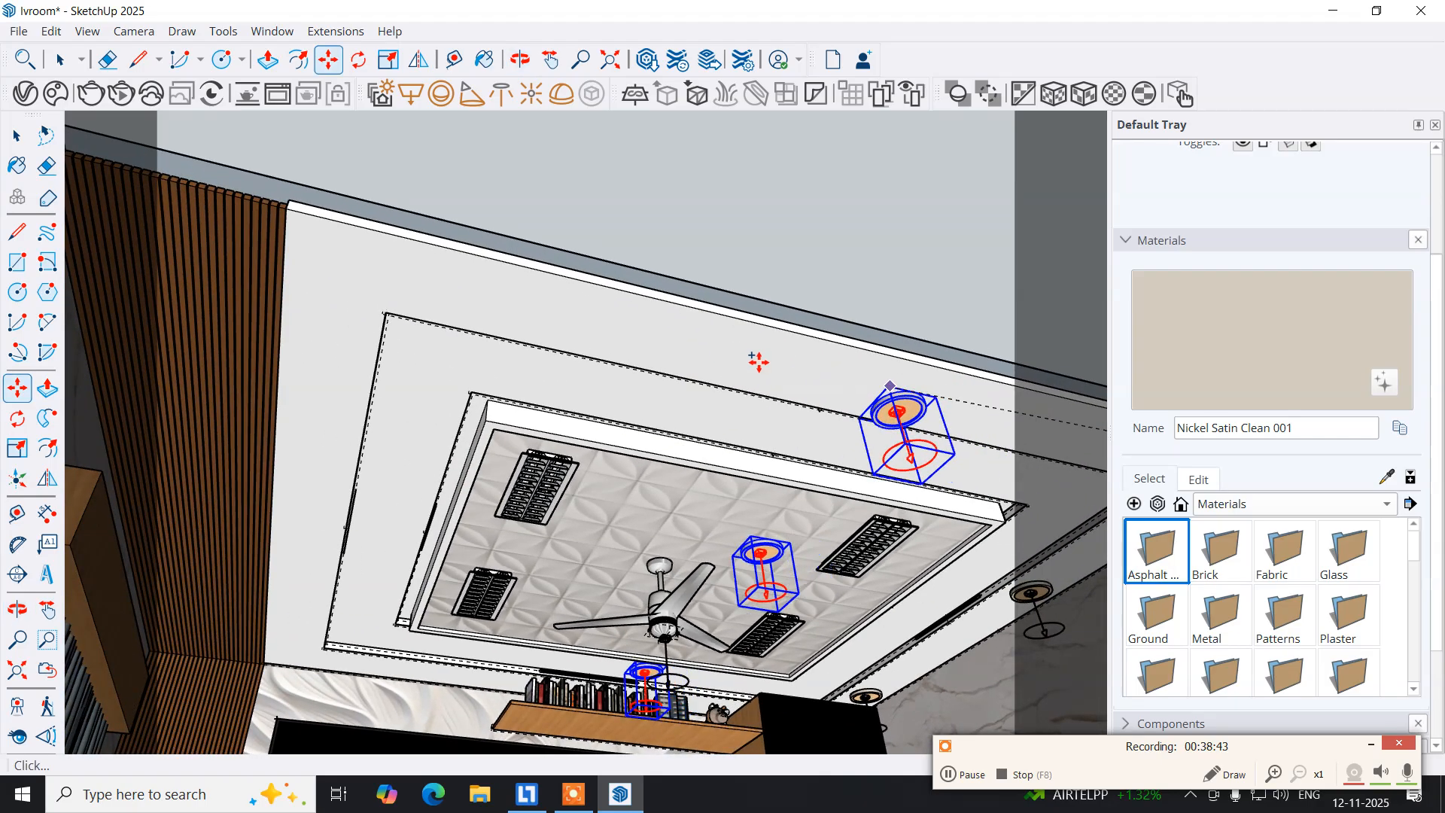
pyautogui.click(320, 239)
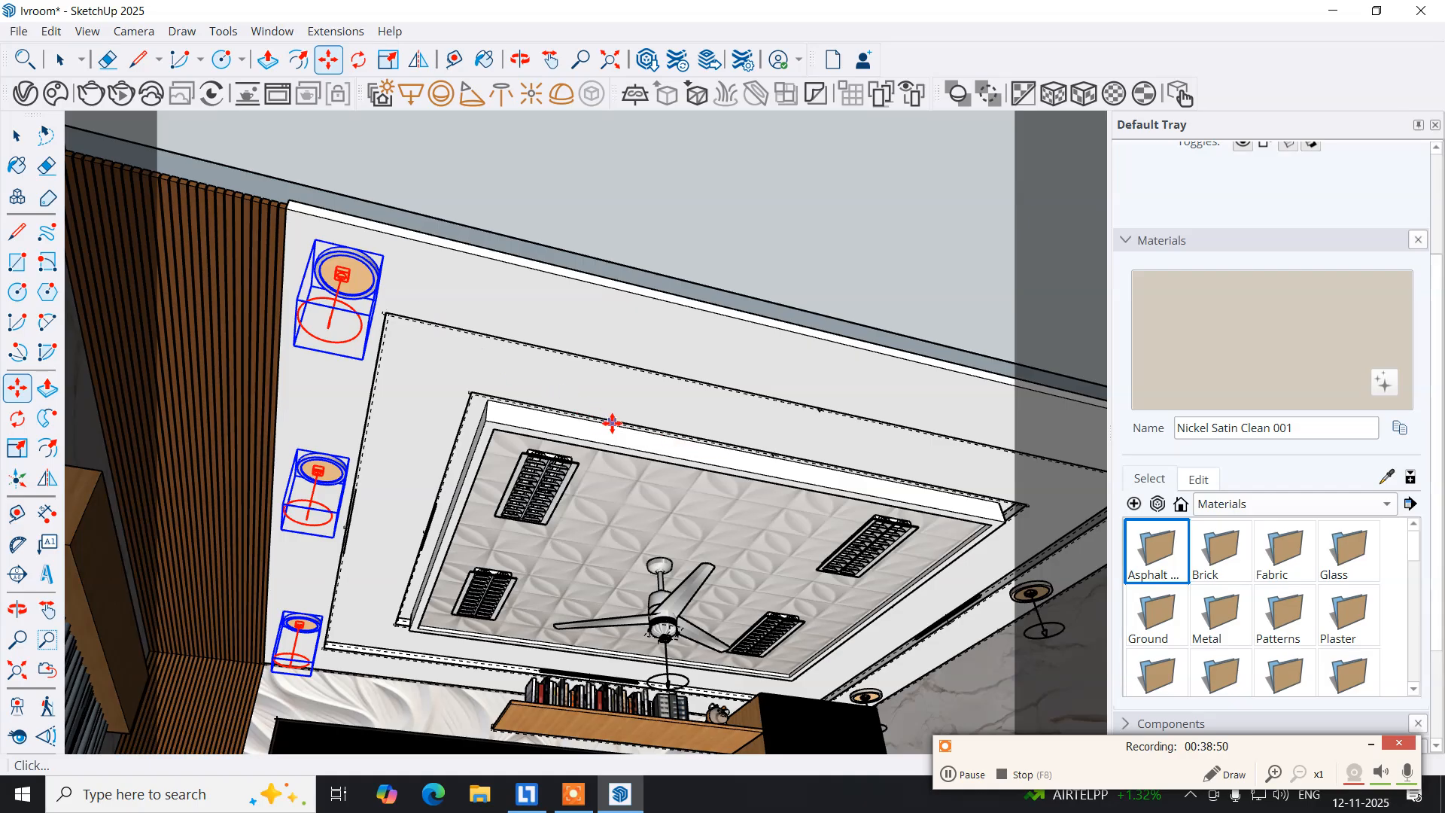
pyautogui.press('Return')
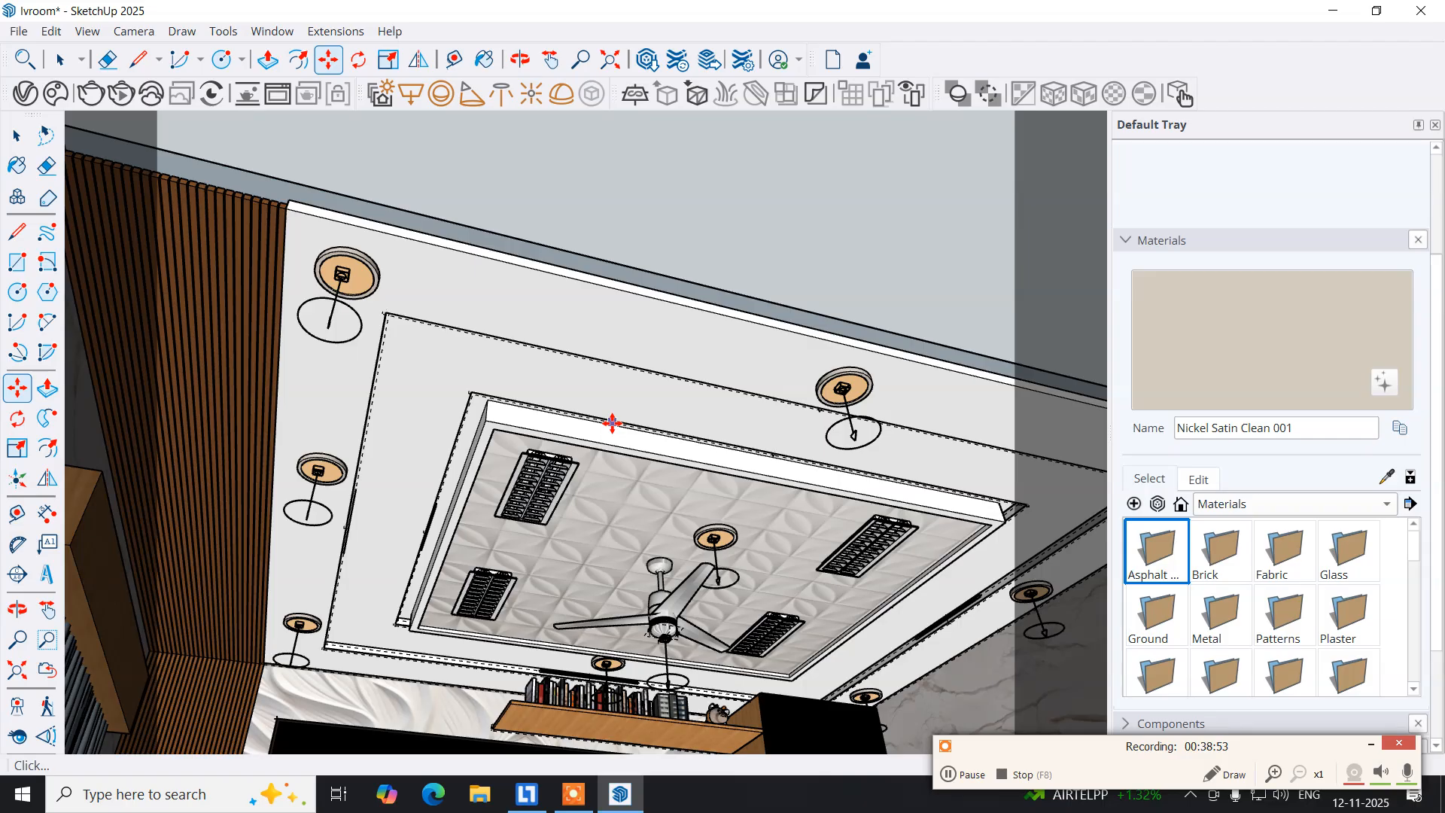
# Delete the middle-row fixtures beside the ceiling fan and above the bookshelf.
pyautogui.press('space')
pyautogui.moveTo(493, 415); pyautogui.dragTo(418, 347, button='middle')
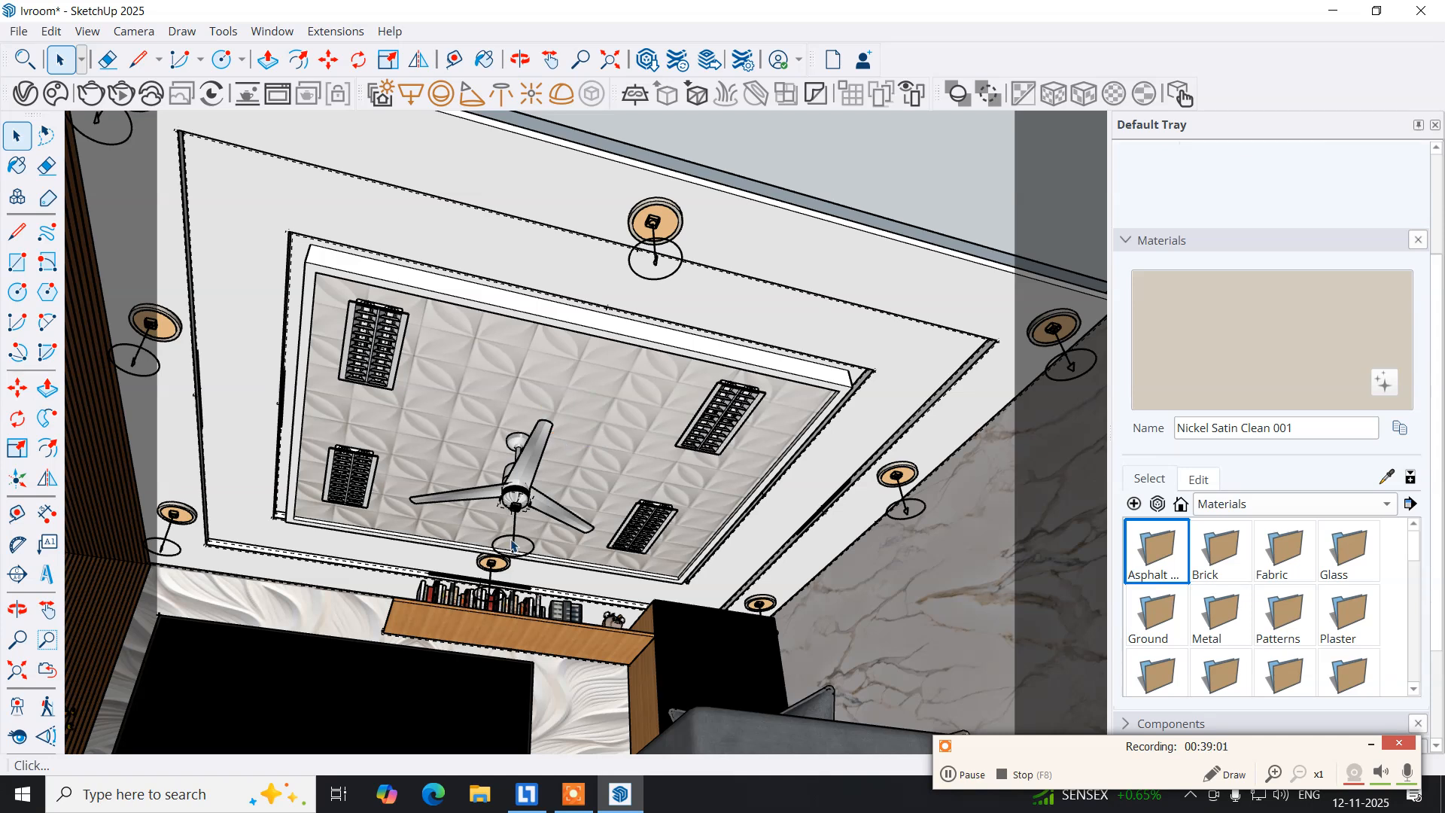
pyautogui.moveTo(503, 562)
pyautogui.mouseDown(button='middle')
pyautogui.moveTo(565, 477)
pyautogui.moveTo(526, 484)
pyautogui.moveTo(510, 566)
pyautogui.mouseUp(button='middle')
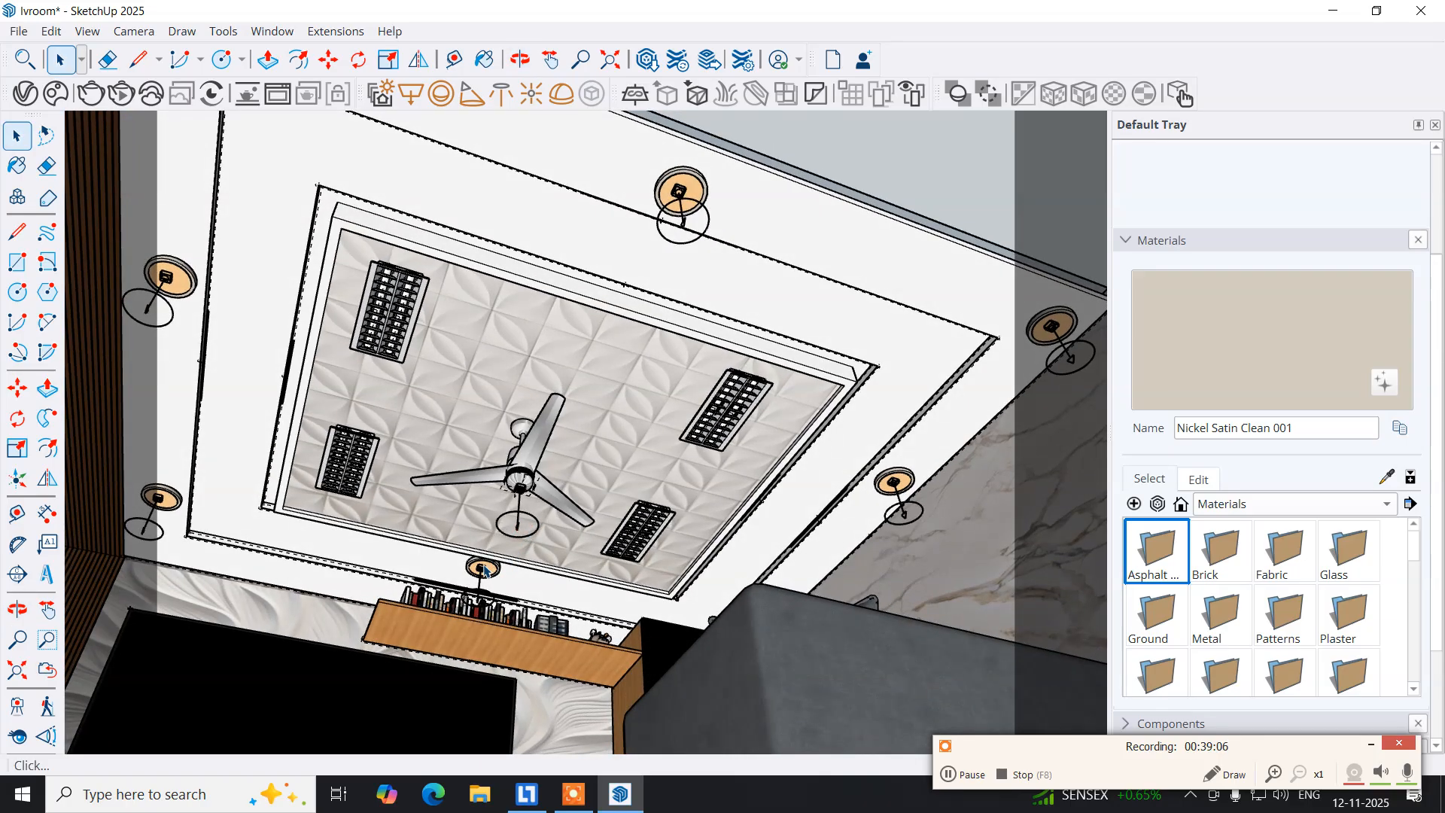
pyautogui.click(483, 570)
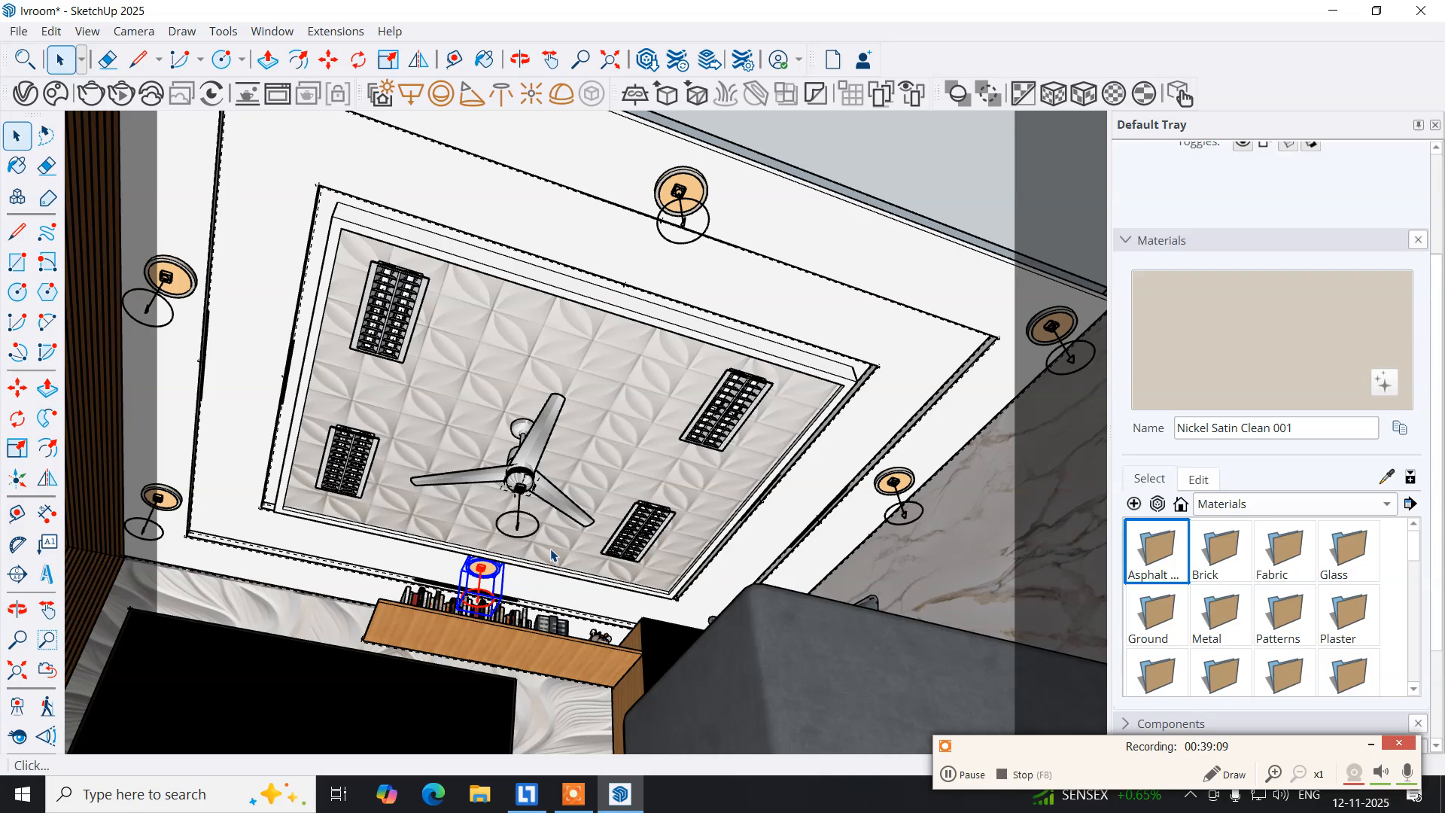
pyautogui.press('Delete')
# Select the three fixtures along the wood-slat wall and move them slightly closer to that wall.
pyautogui.moveTo(597, 488); pyautogui.dragTo(552, 540, button='middle')
pyautogui.keyDown('shift'); pyautogui.moveTo(387, 389); pyautogui.dragTo(565, 409, button='middle'); pyautogui.keyUp('shift')
pyautogui.press('space')
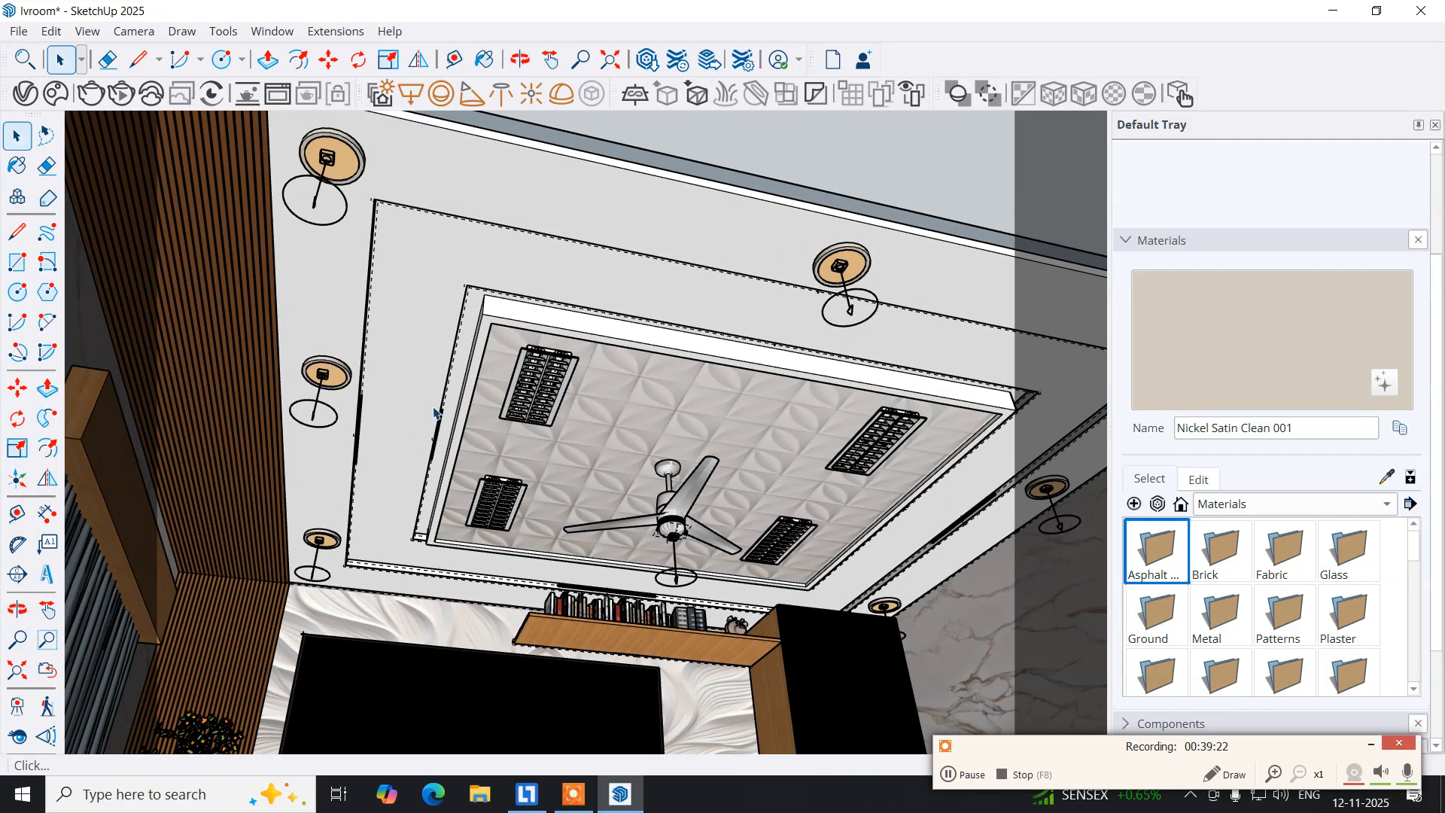
pyautogui.click(321, 374)
pyautogui.keyDown('ctrl'); pyautogui.click(326, 158); pyautogui.keyUp('ctrl')
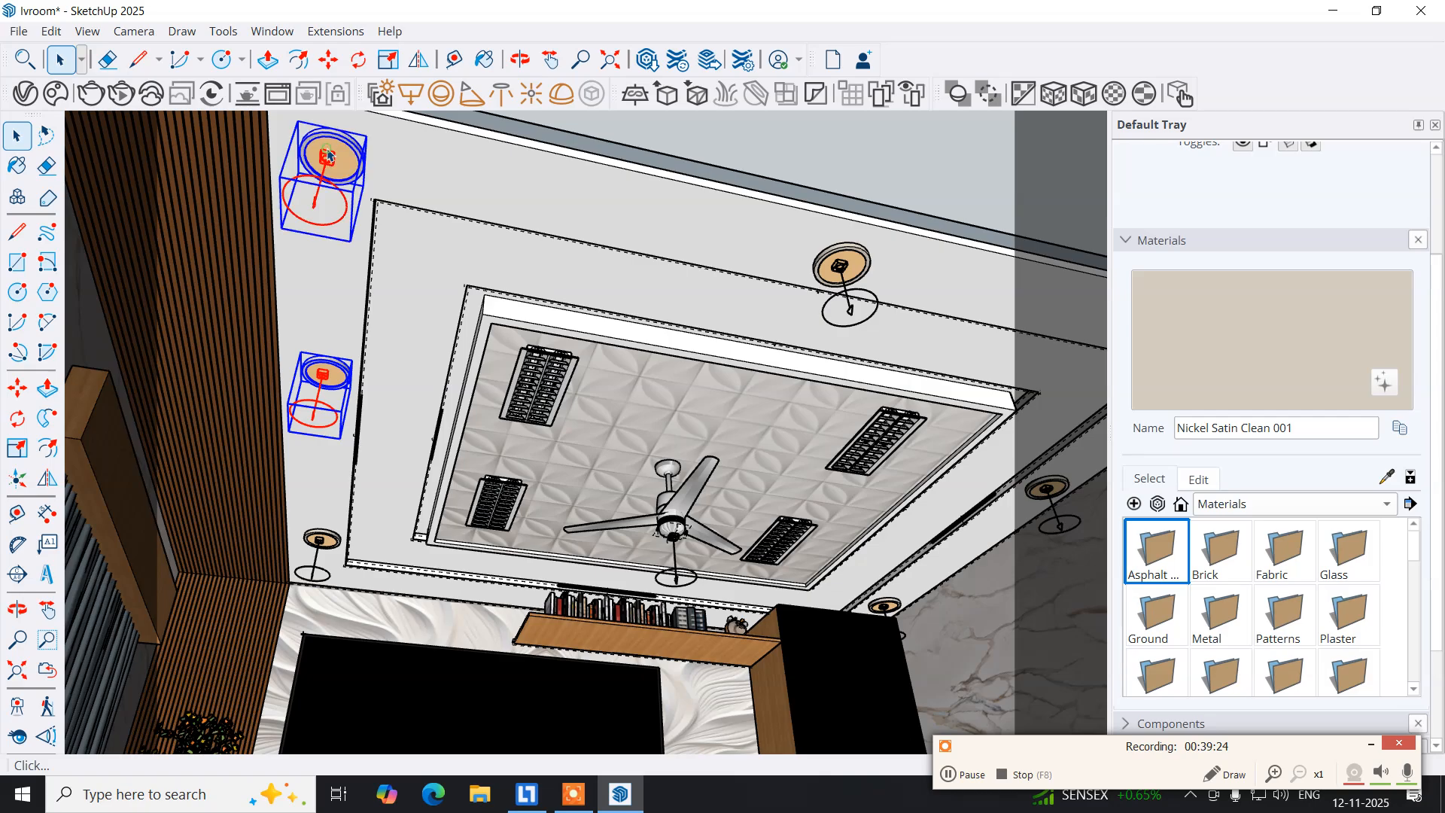
pyautogui.keyDown('ctrl'); pyautogui.click(323, 535); pyautogui.keyUp('ctrl')
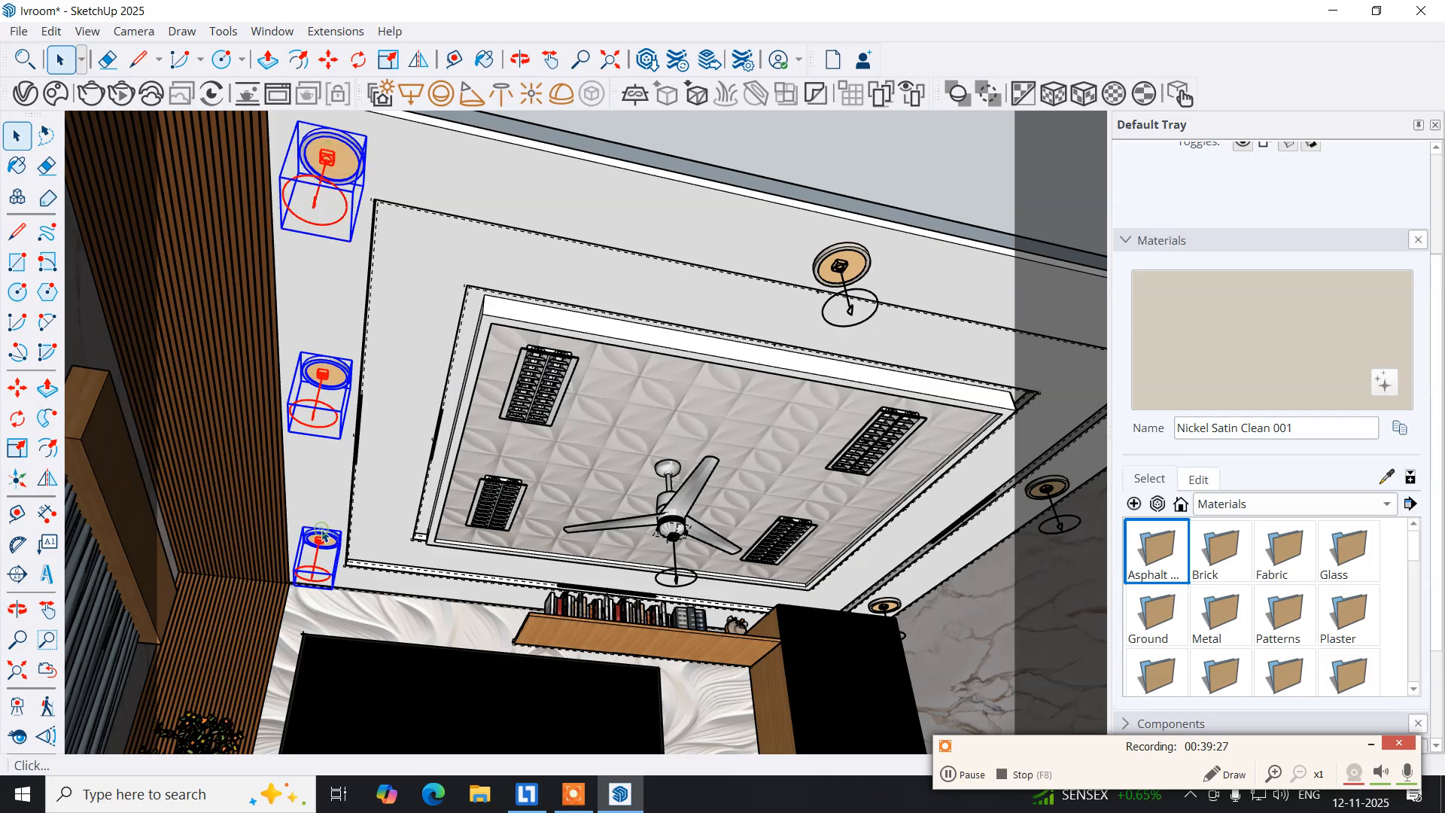
pyautogui.moveTo(333, 322); pyautogui.dragTo(332, 421, button='middle')
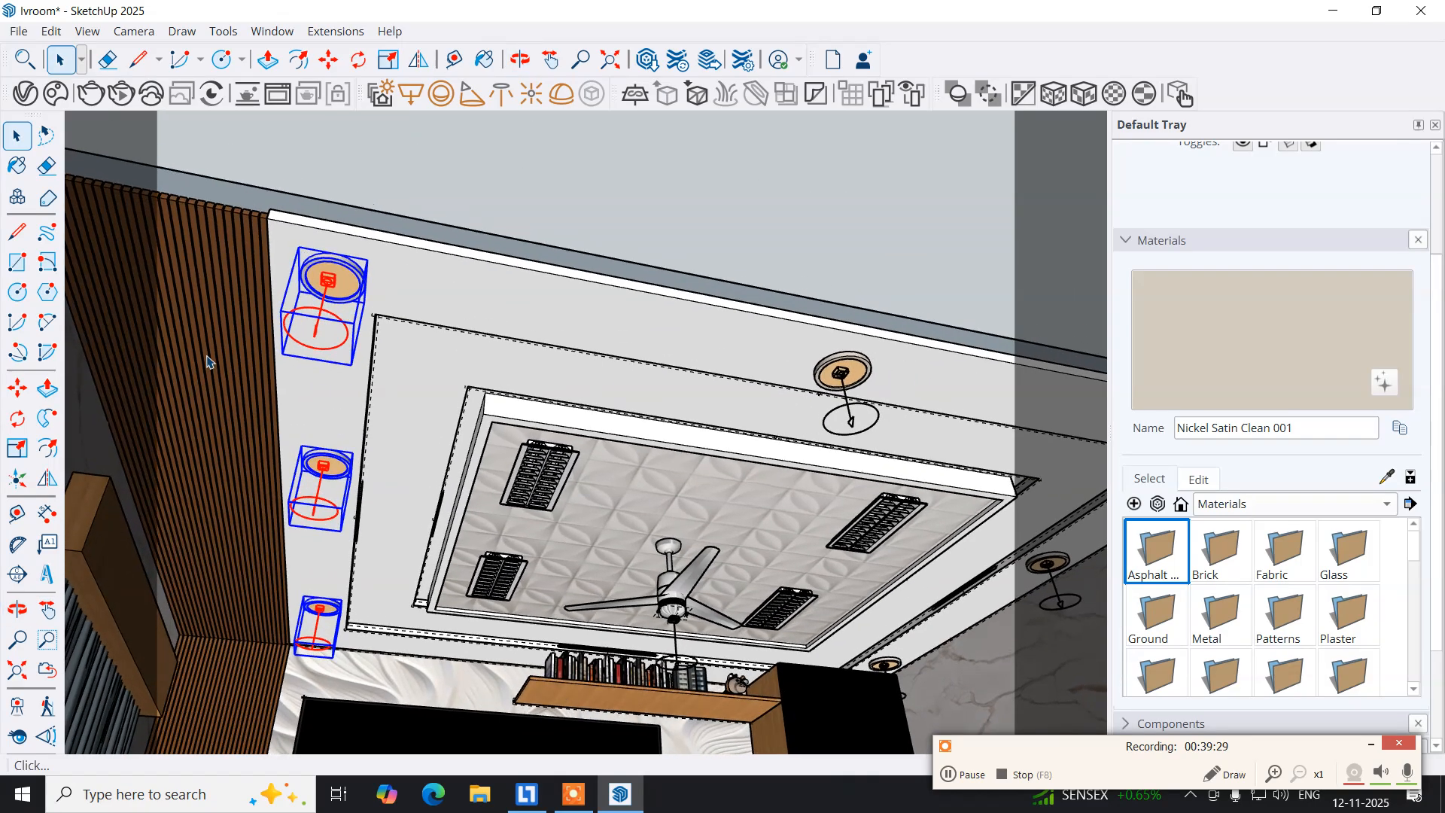
pyautogui.click(16, 388)
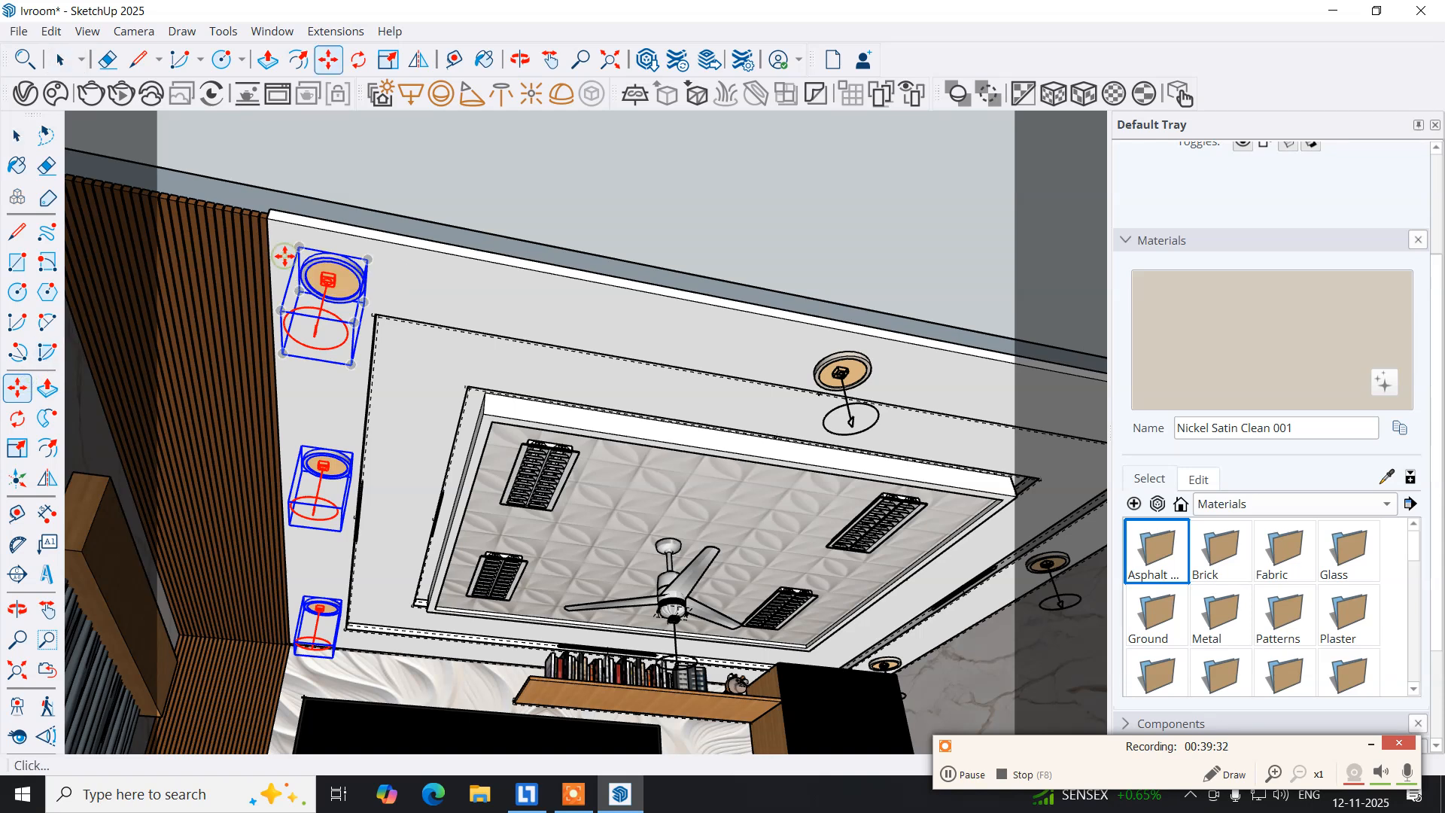
pyautogui.moveTo(283, 256); pyautogui.dragTo(270, 253)
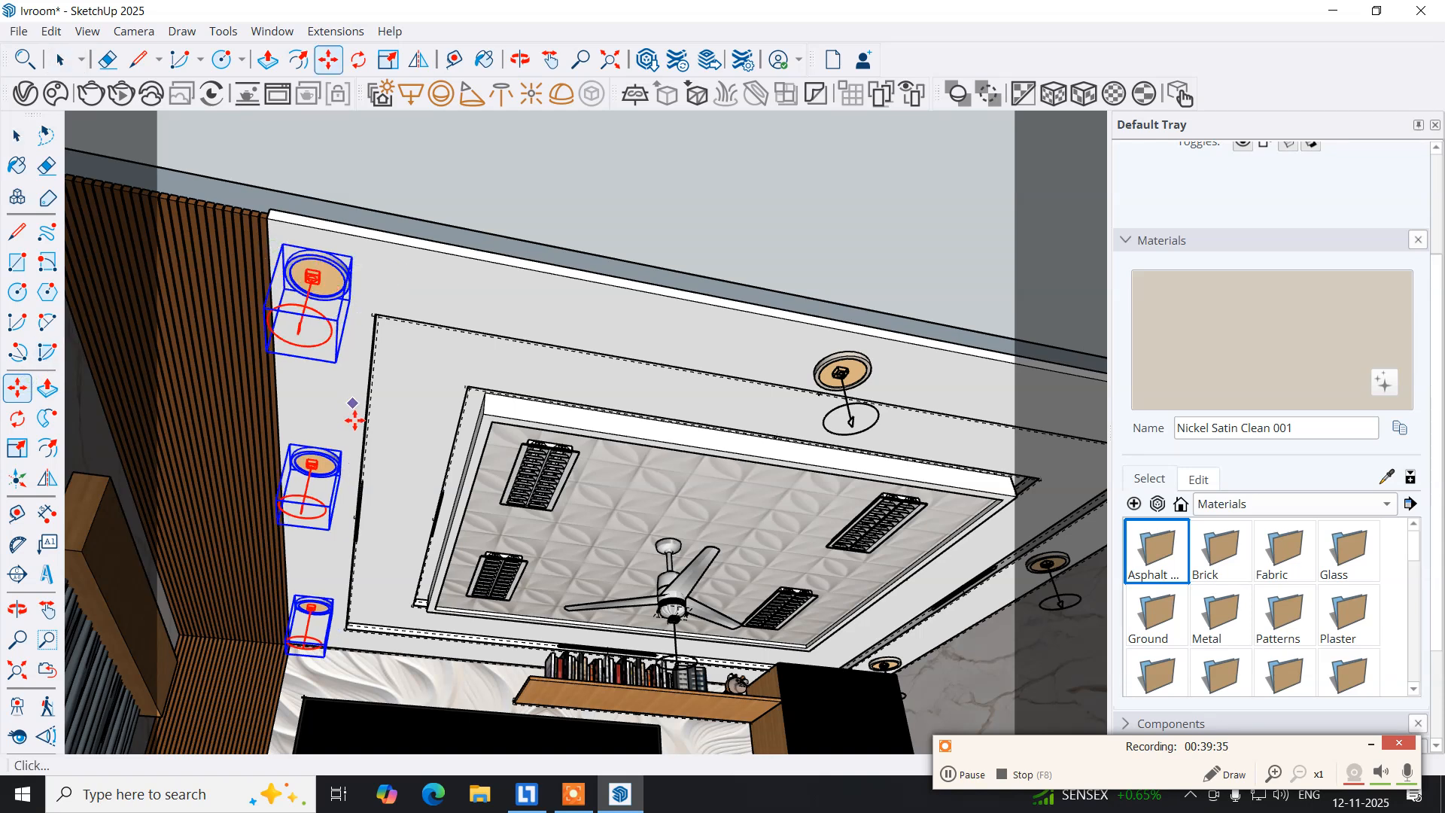
pyautogui.click(17, 135)
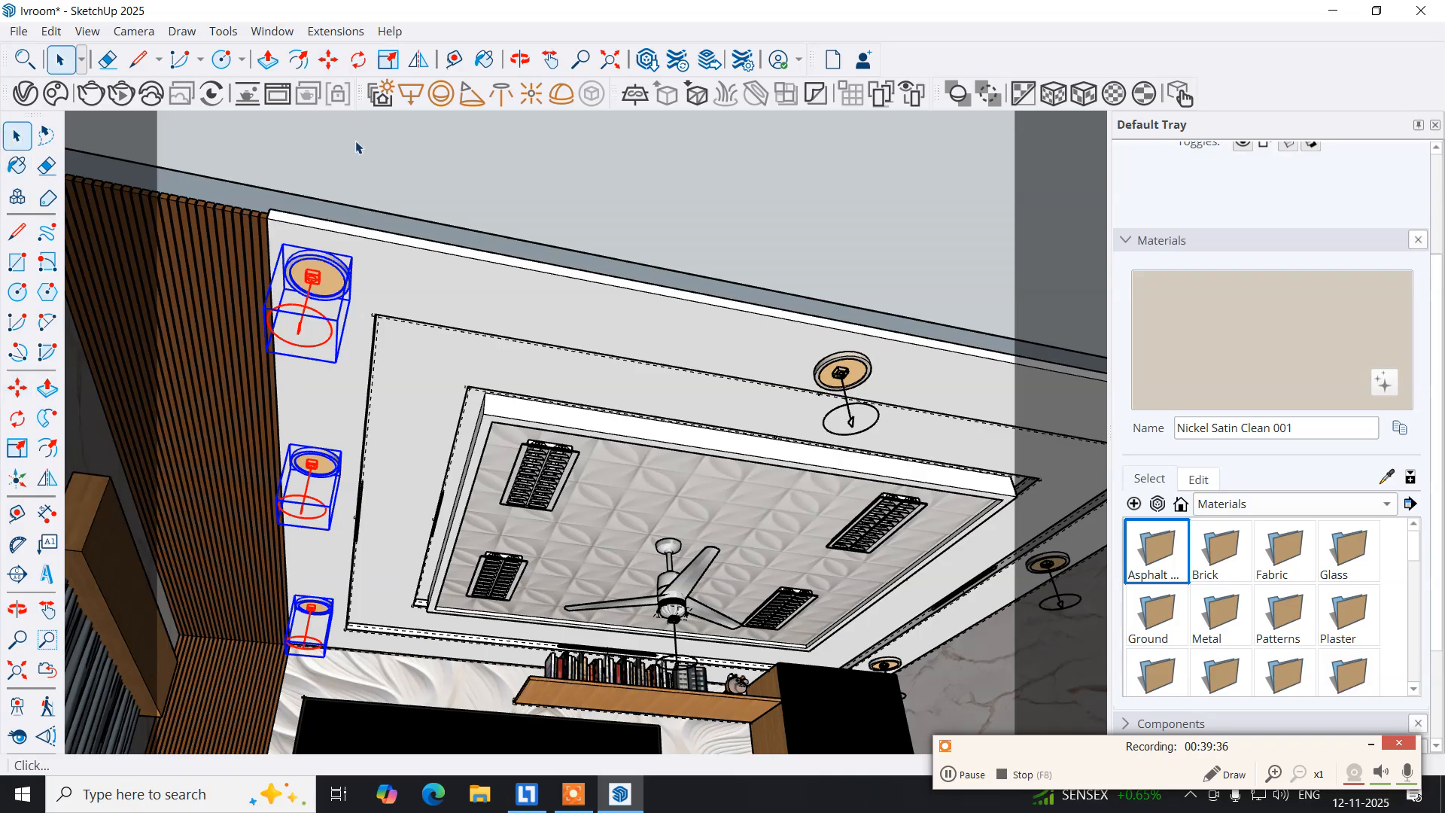
# Clear the selection and position the camera on the ground in front of the room's open side, facing the TV wall.
pyautogui.click(429, 144)
pyautogui.moveTo(480, 362); pyautogui.dragTo(364, 555, button='middle')
pyautogui.moveTo(454, 604); pyautogui.dragTo(419, 409, button='middle')
pyautogui.moveTo(484, 361); pyautogui.dragTo(509, 446, button='middle')
pyautogui.press('space')
pyautogui.scroll(-4, 482, 474)
pyautogui.moveTo(509, 446); pyautogui.dragTo(529, 324, button='middle')
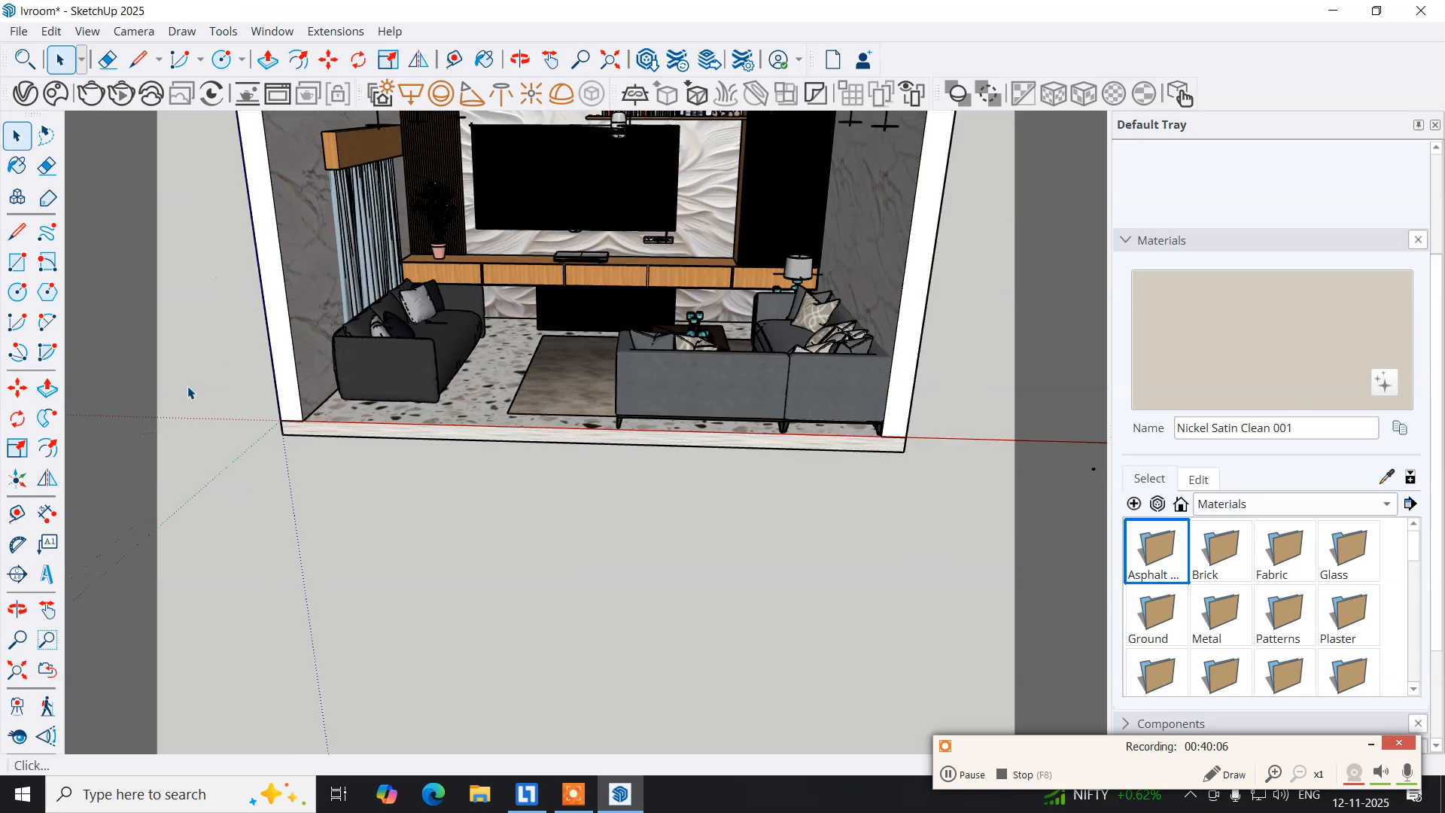
pyautogui.click(130, 32)
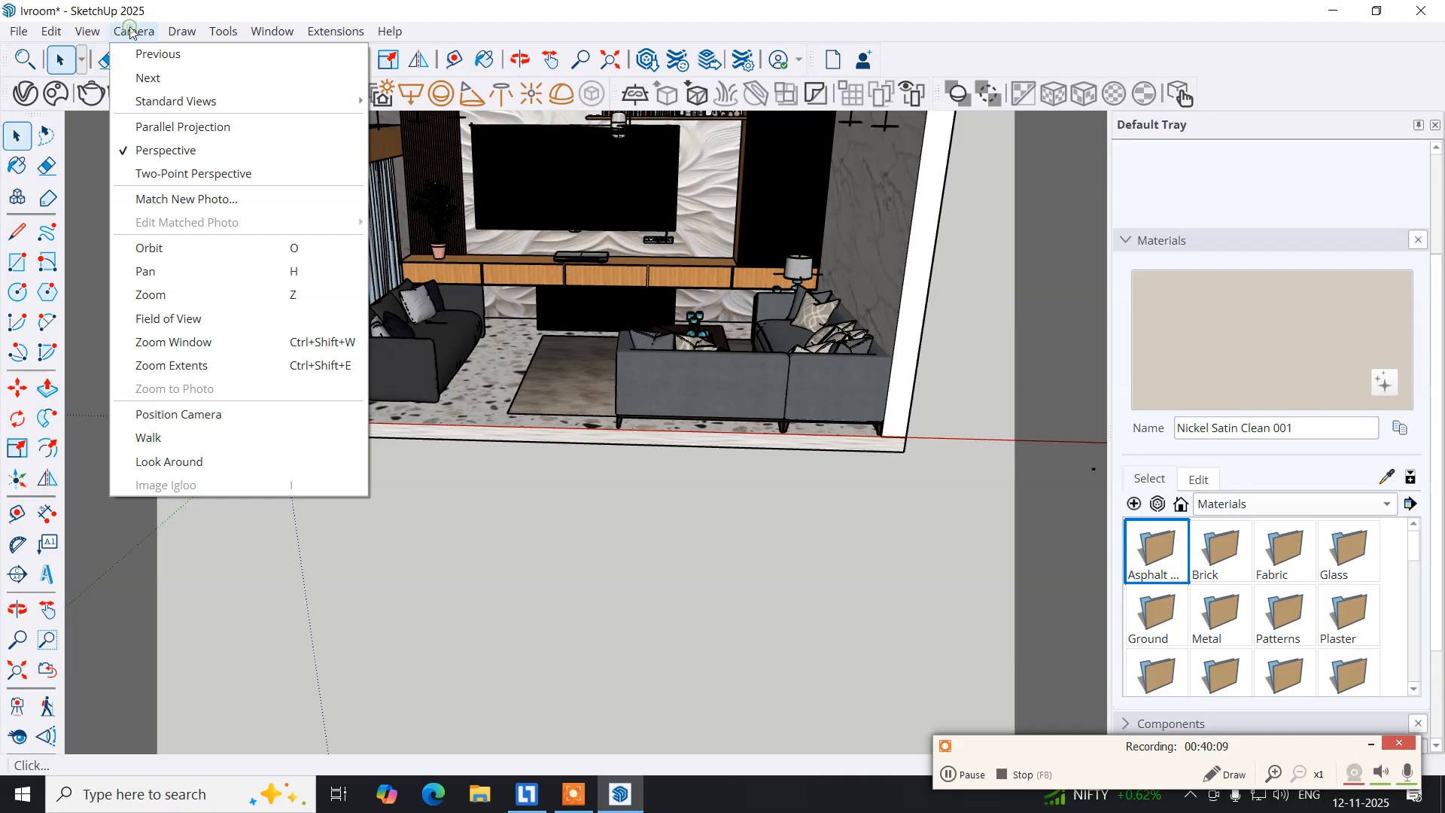
pyautogui.click(177, 414)
pyautogui.click(609, 727)
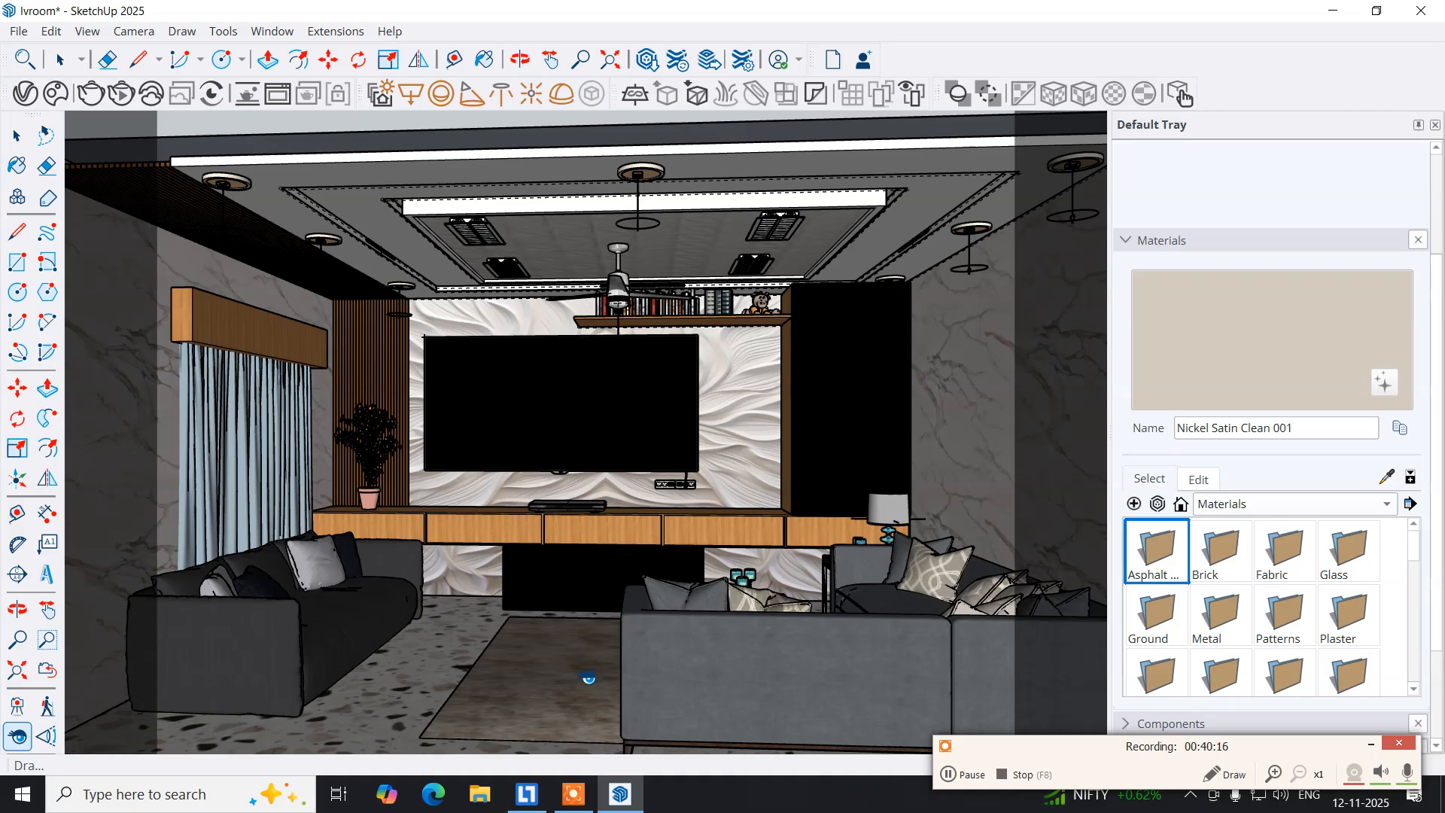
# Fine-tune the camera framing of the TV wall, sofas and false ceiling, and switch the view to two-point perspective.
pyautogui.press('o')
pyautogui.moveTo(610, 663); pyautogui.dragTo(596, 668)
pyautogui.moveTo(595, 669); pyautogui.dragTo(598, 671, button='middle')
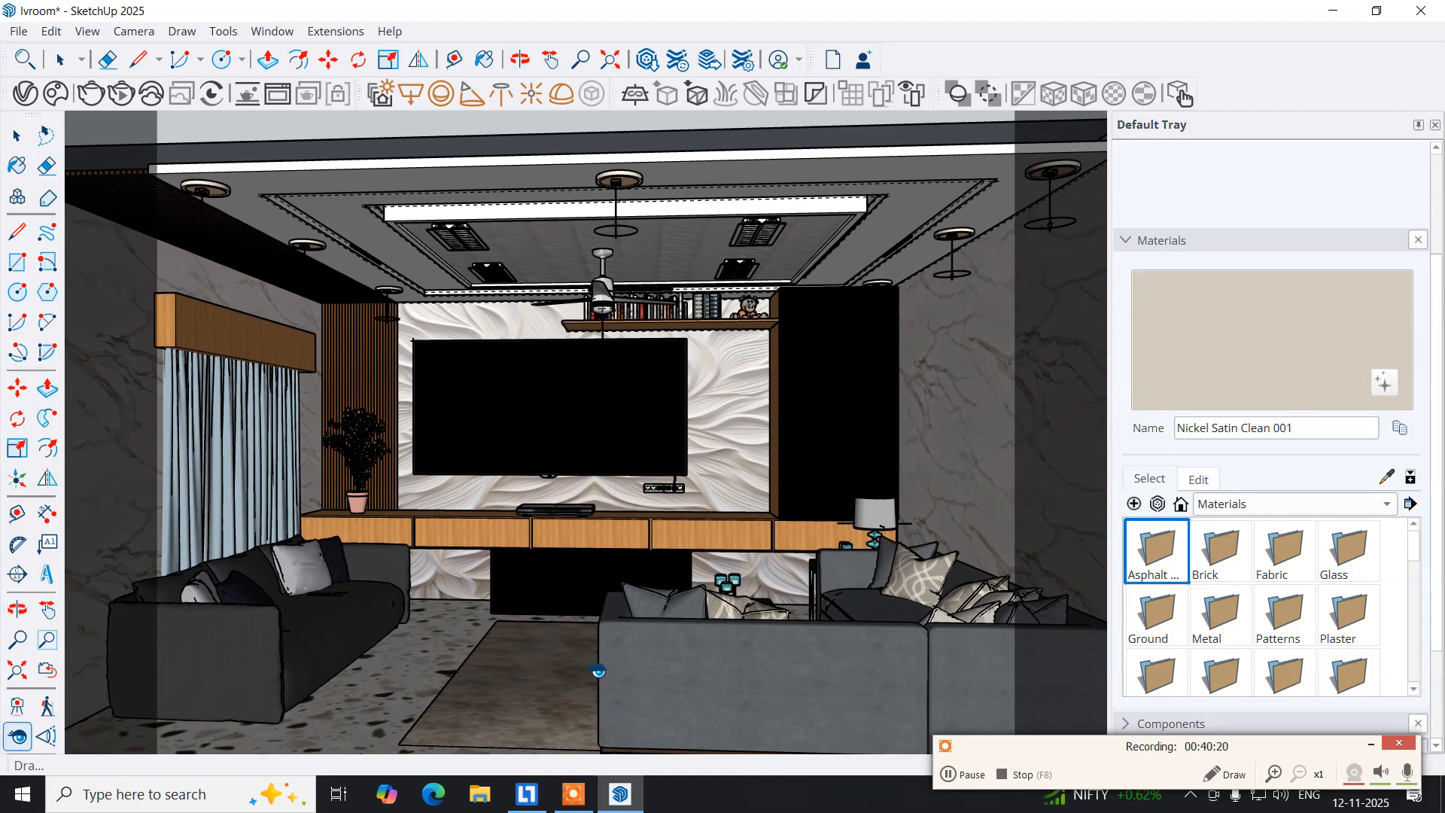
pyautogui.scroll(1, 598, 671)
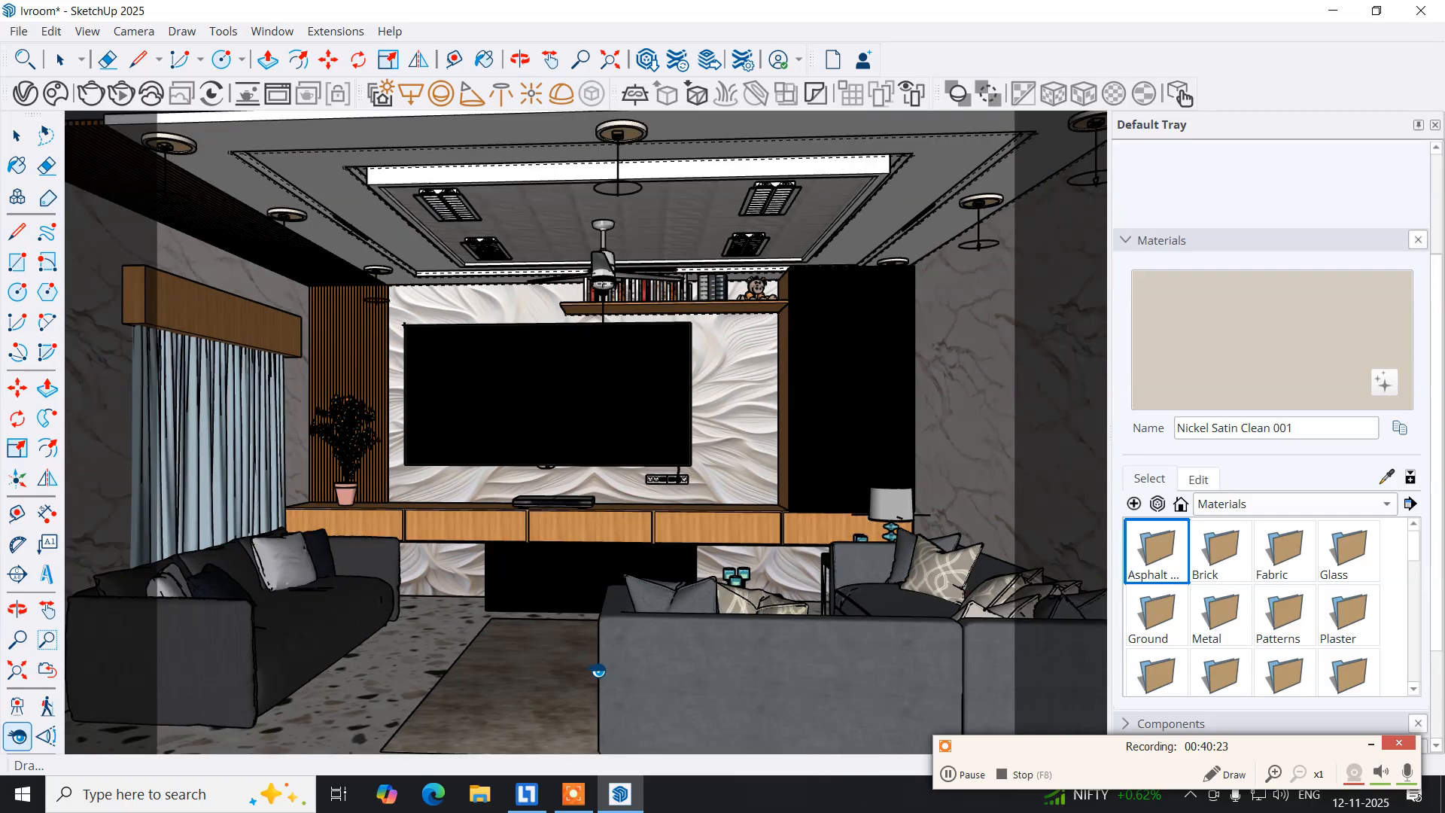
pyautogui.click(122, 33)
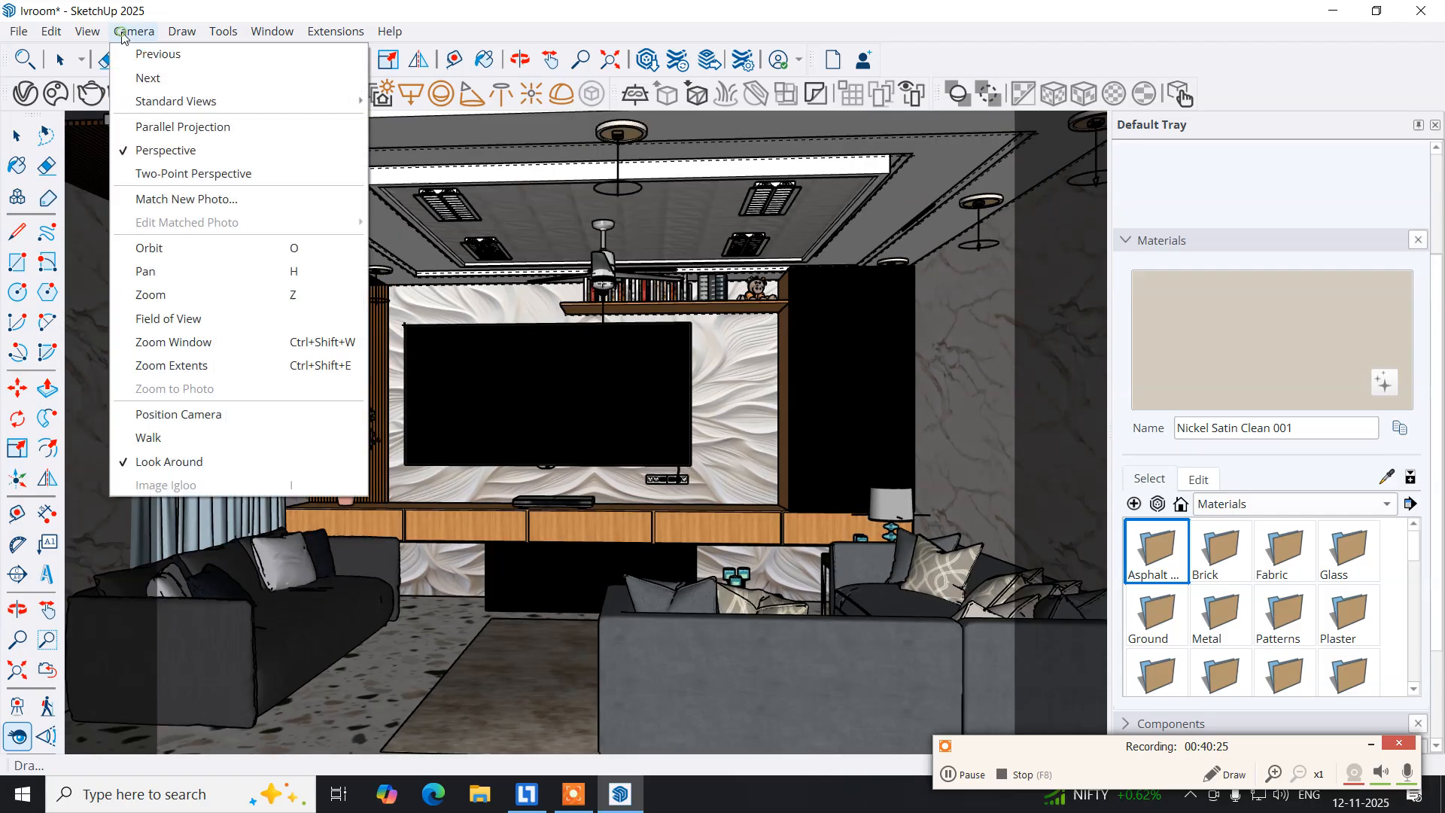
pyautogui.click(136, 170)
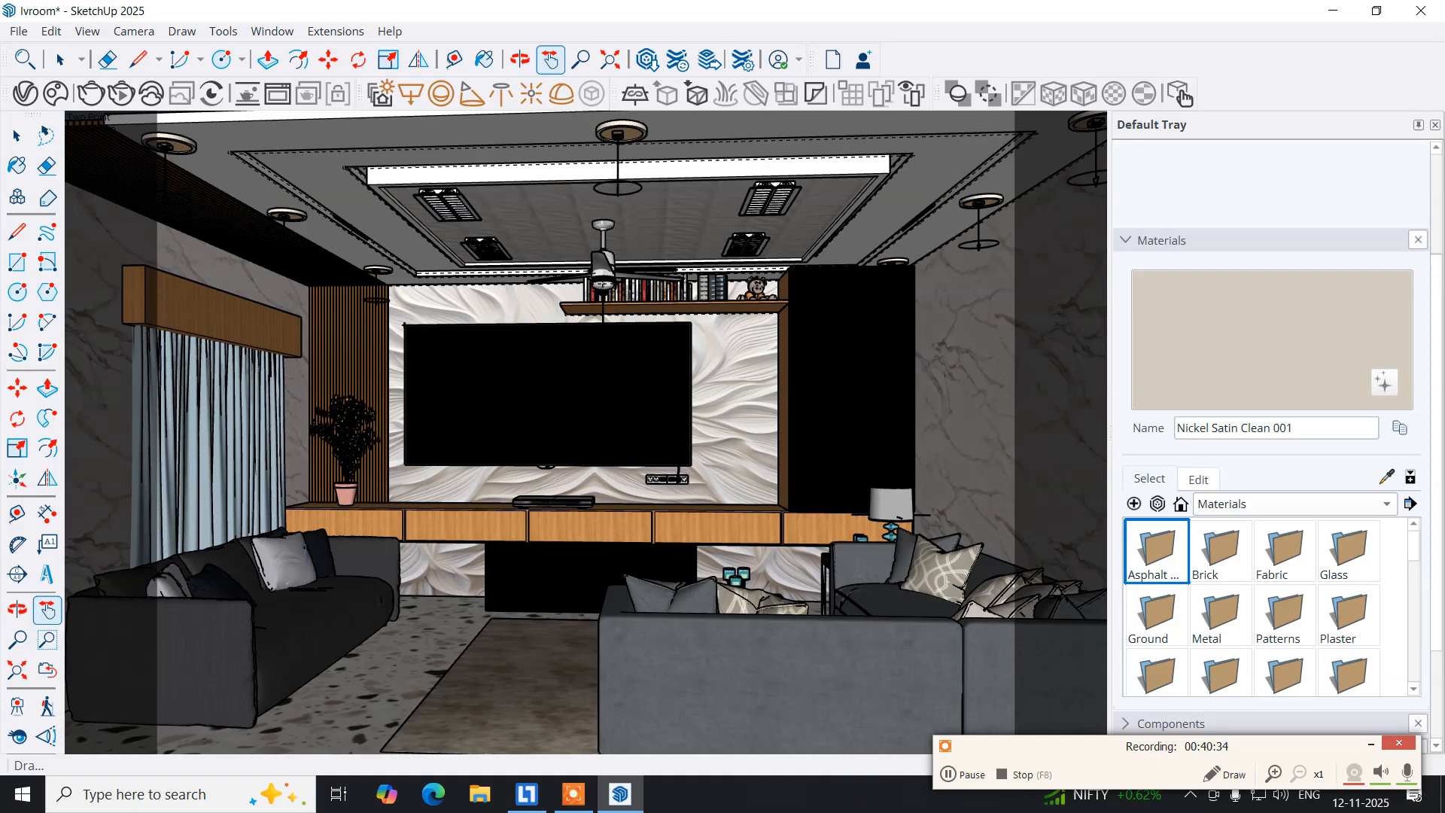
# Open the V-Ray render settings and review the Camera and Render Output options.
pyautogui.click(25, 94)
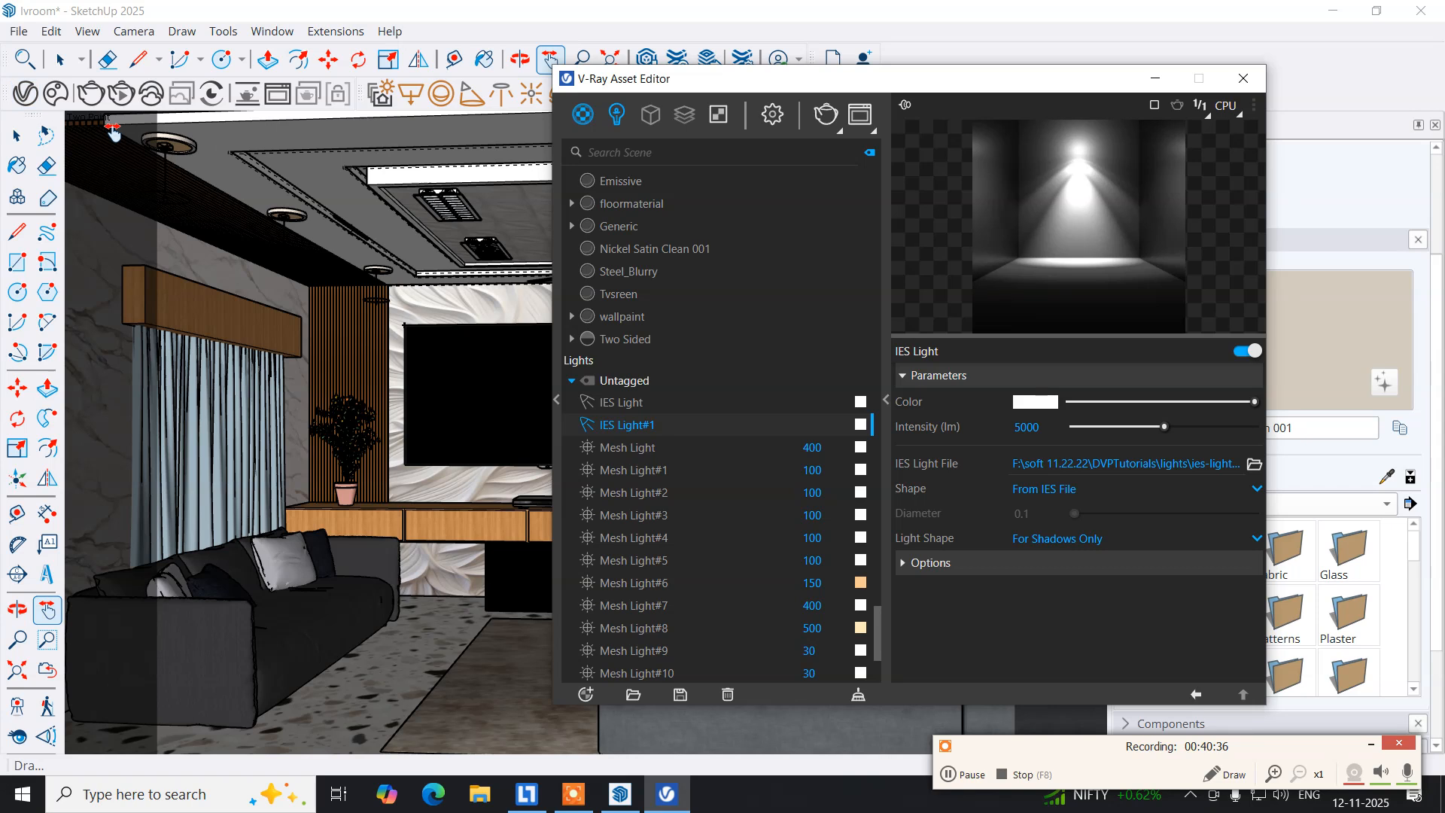
pyautogui.moveTo(645, 78); pyautogui.dragTo(296, 99)
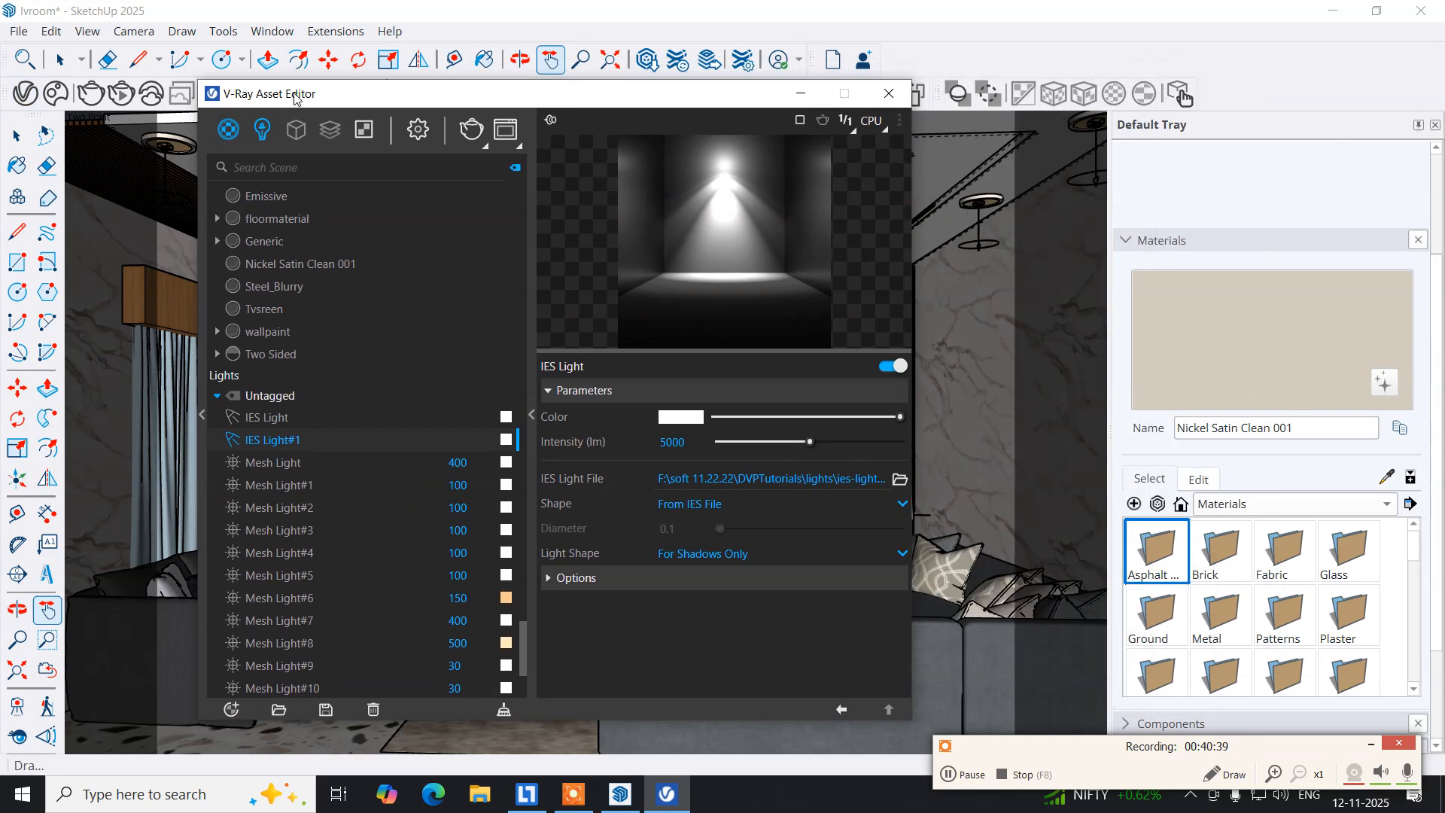
pyautogui.click(419, 130)
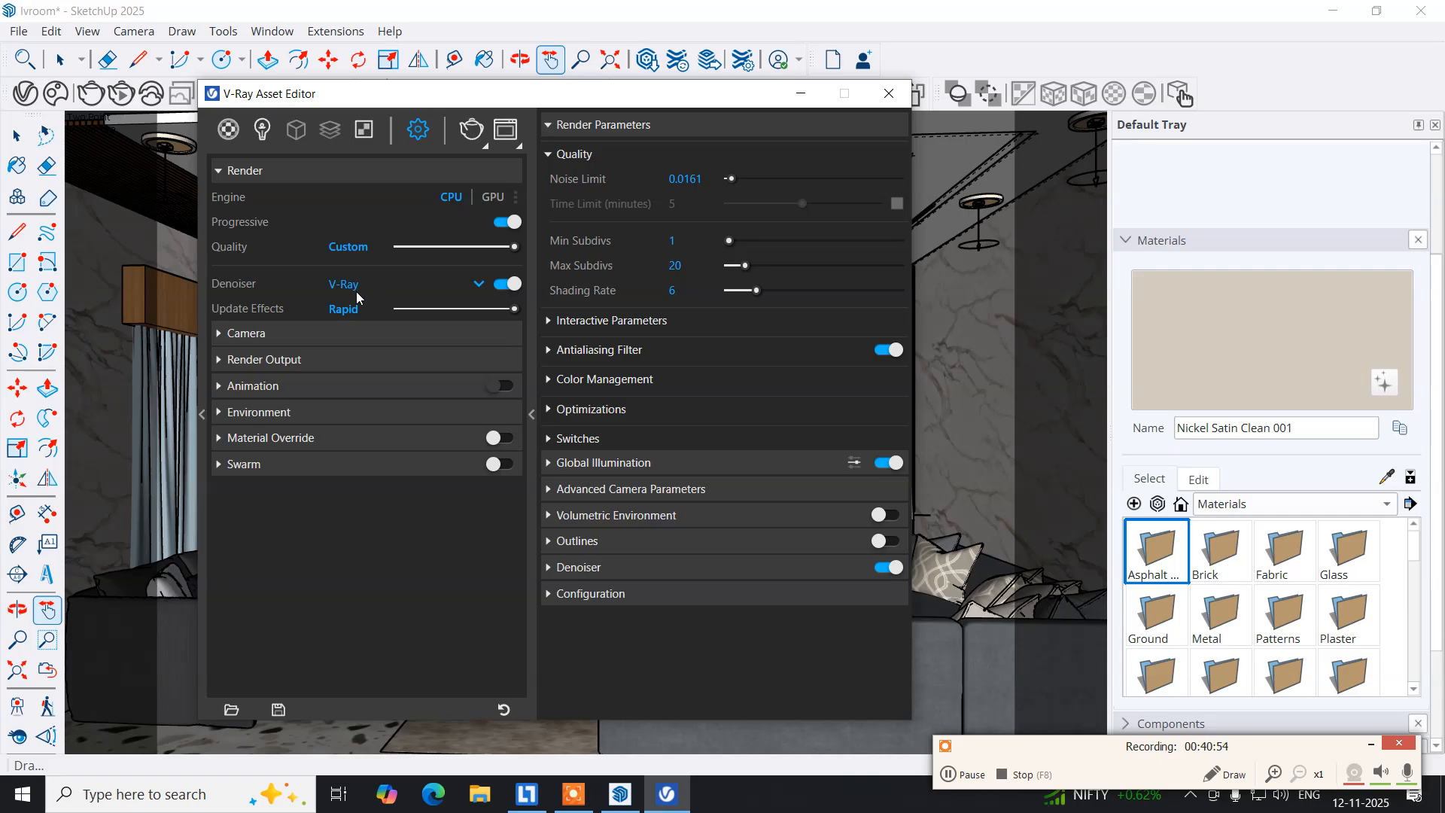
pyautogui.click(228, 338)
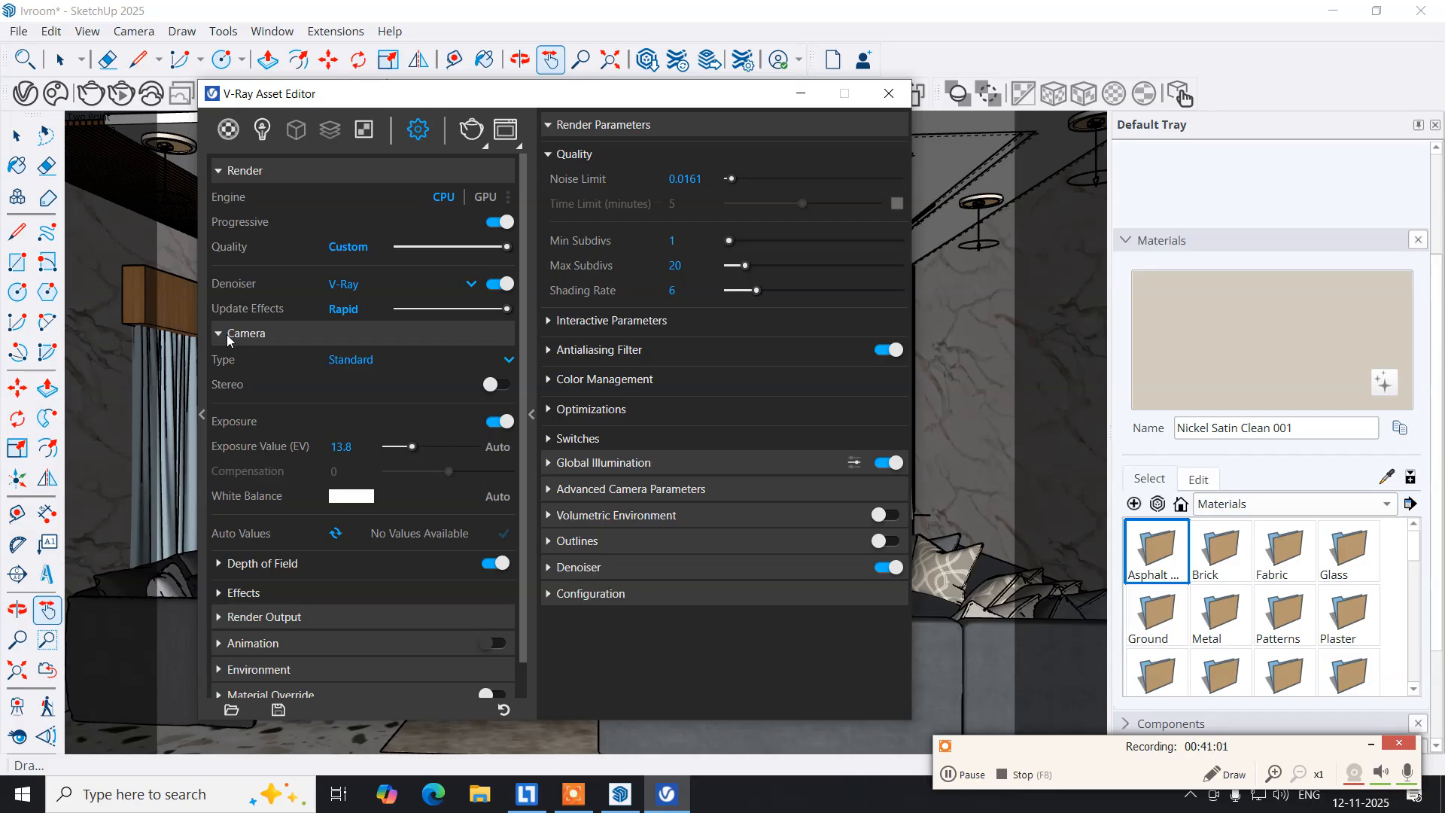
pyautogui.click(229, 338)
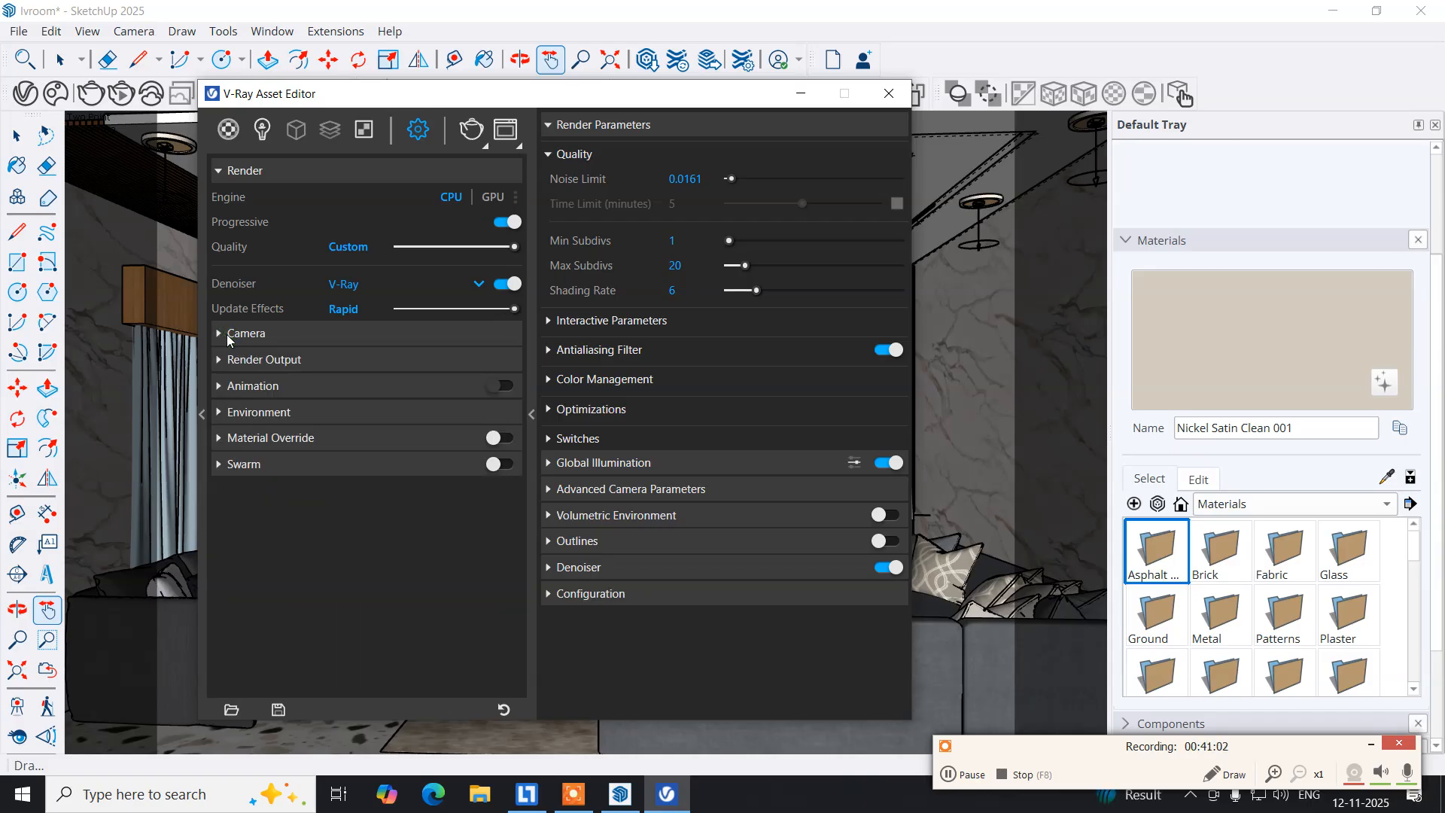
pyautogui.click(219, 361)
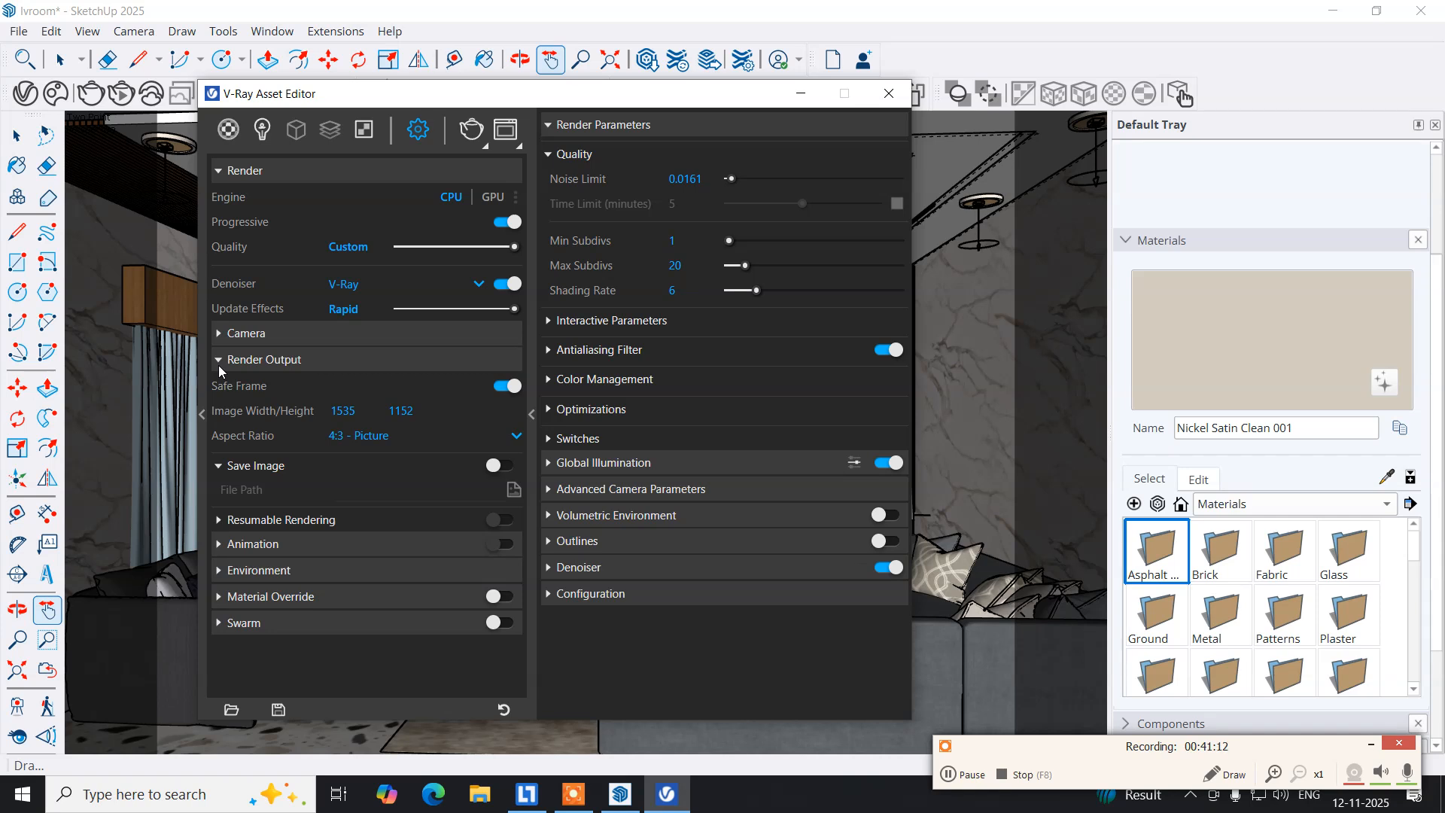
pyautogui.click(219, 364)
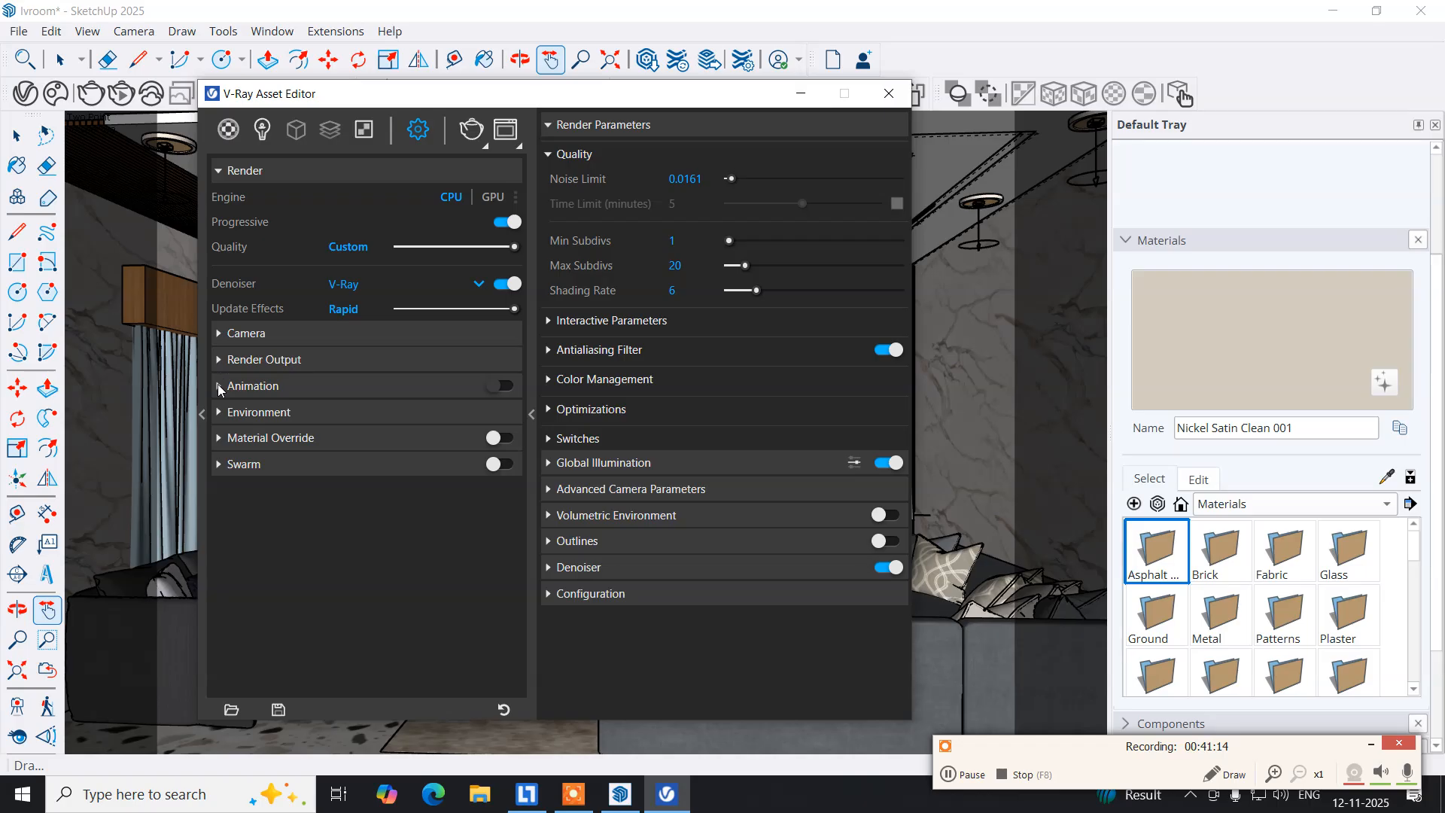
# Enable the environment GI, Reflection and Refractions overrides, setting Reflection and Refractions to 20.
pyautogui.click(218, 416)
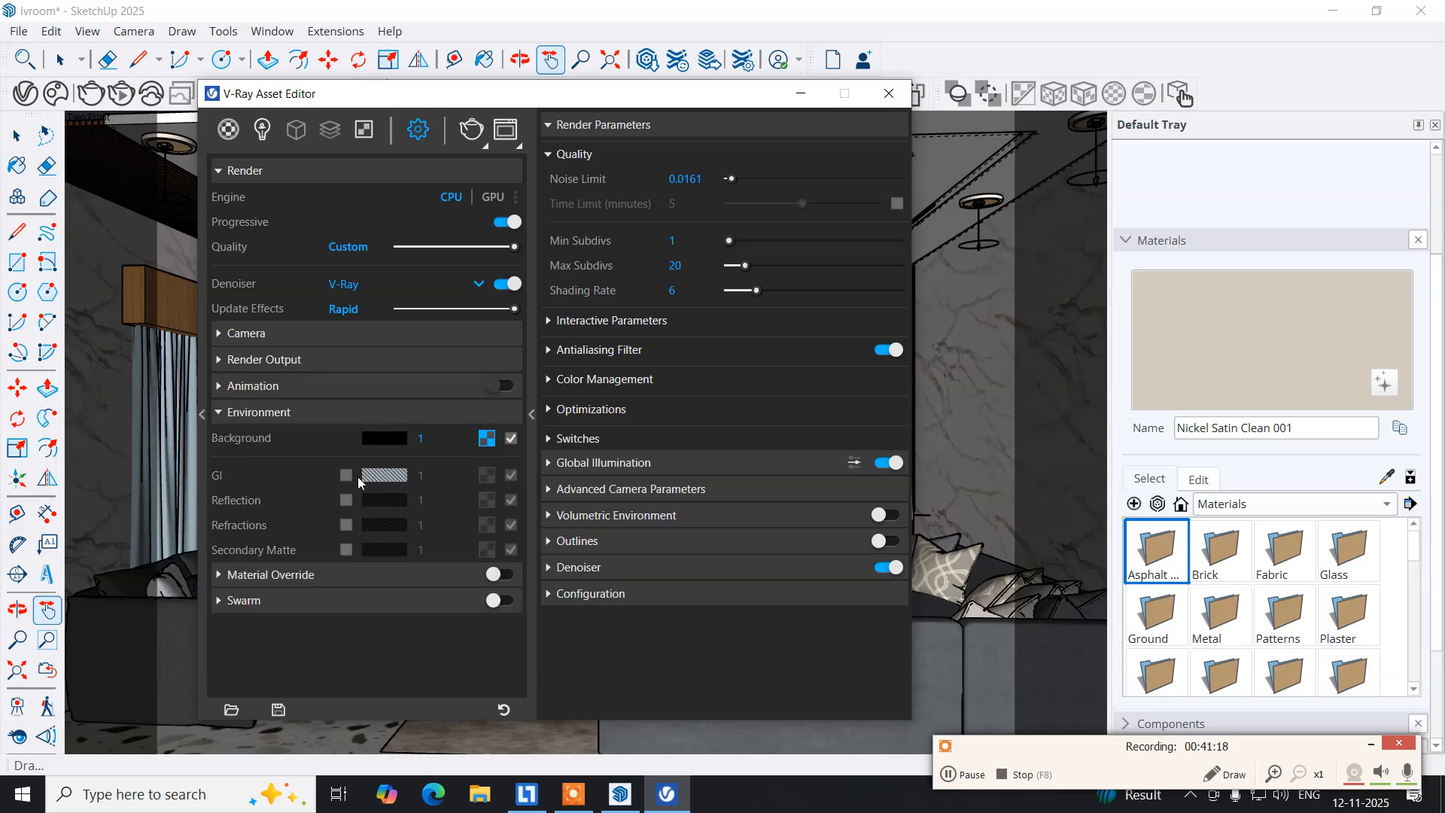
pyautogui.click(346, 475)
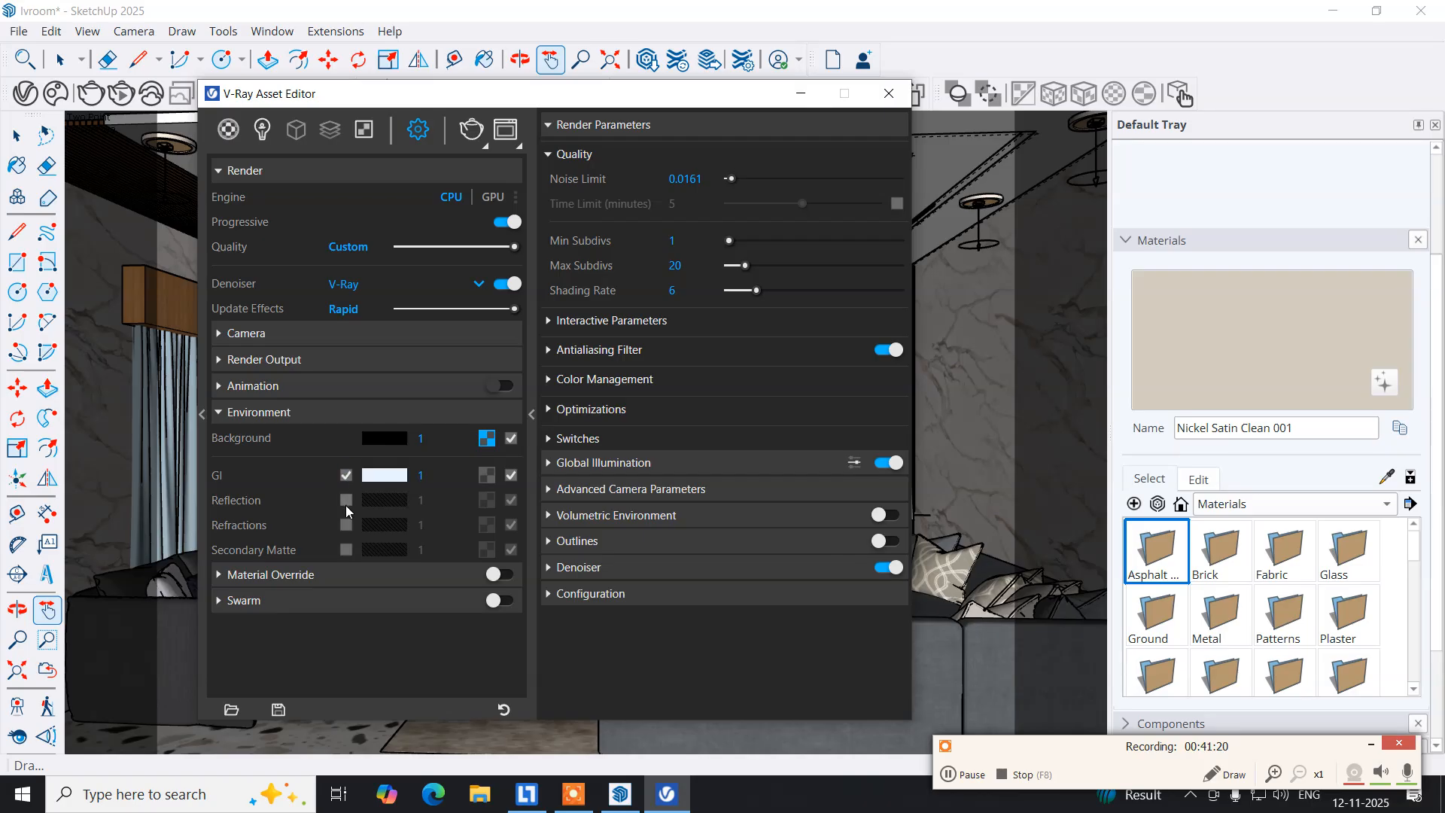
pyautogui.click(346, 499)
pyautogui.click(346, 524)
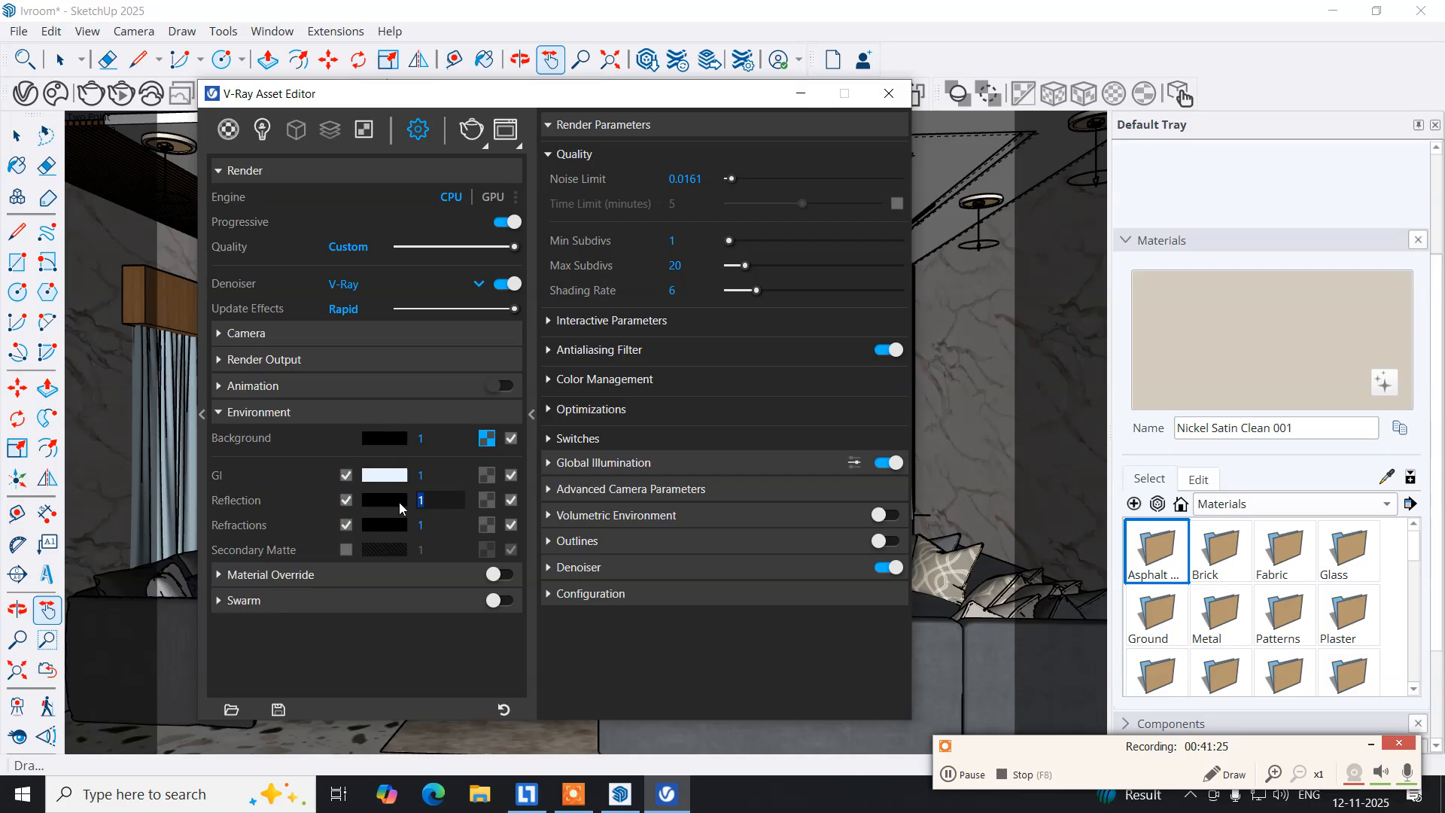
pyautogui.write('20')
pyautogui.press('Return')
pyautogui.click(426, 525)
pyautogui.write('20')
pyautogui.press('Return')
# Check the noise limit and the Global Illumination ray settings in the render parameters.
pyautogui.click(707, 181)
pyautogui.click(562, 464)
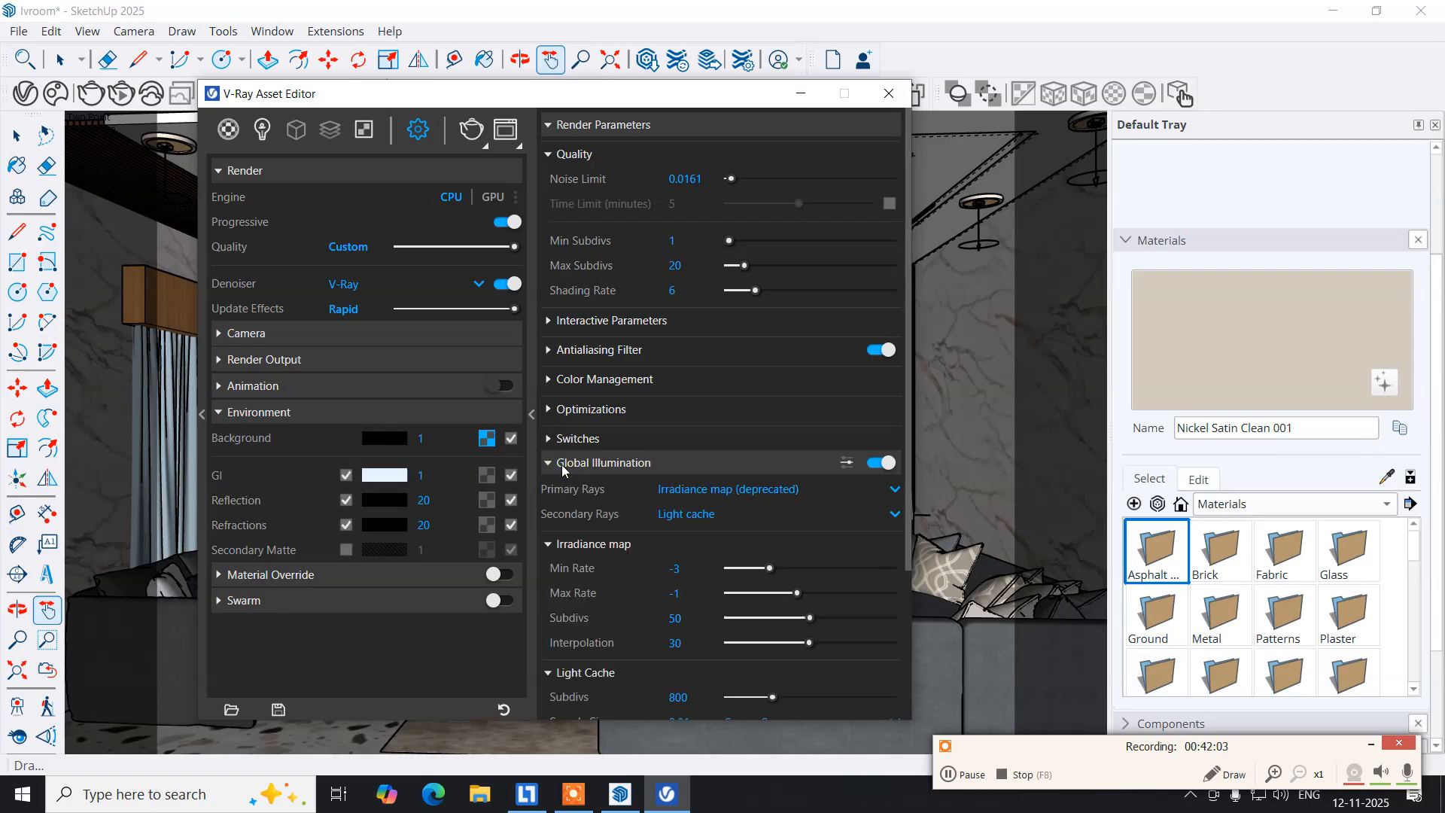
pyautogui.click(562, 466)
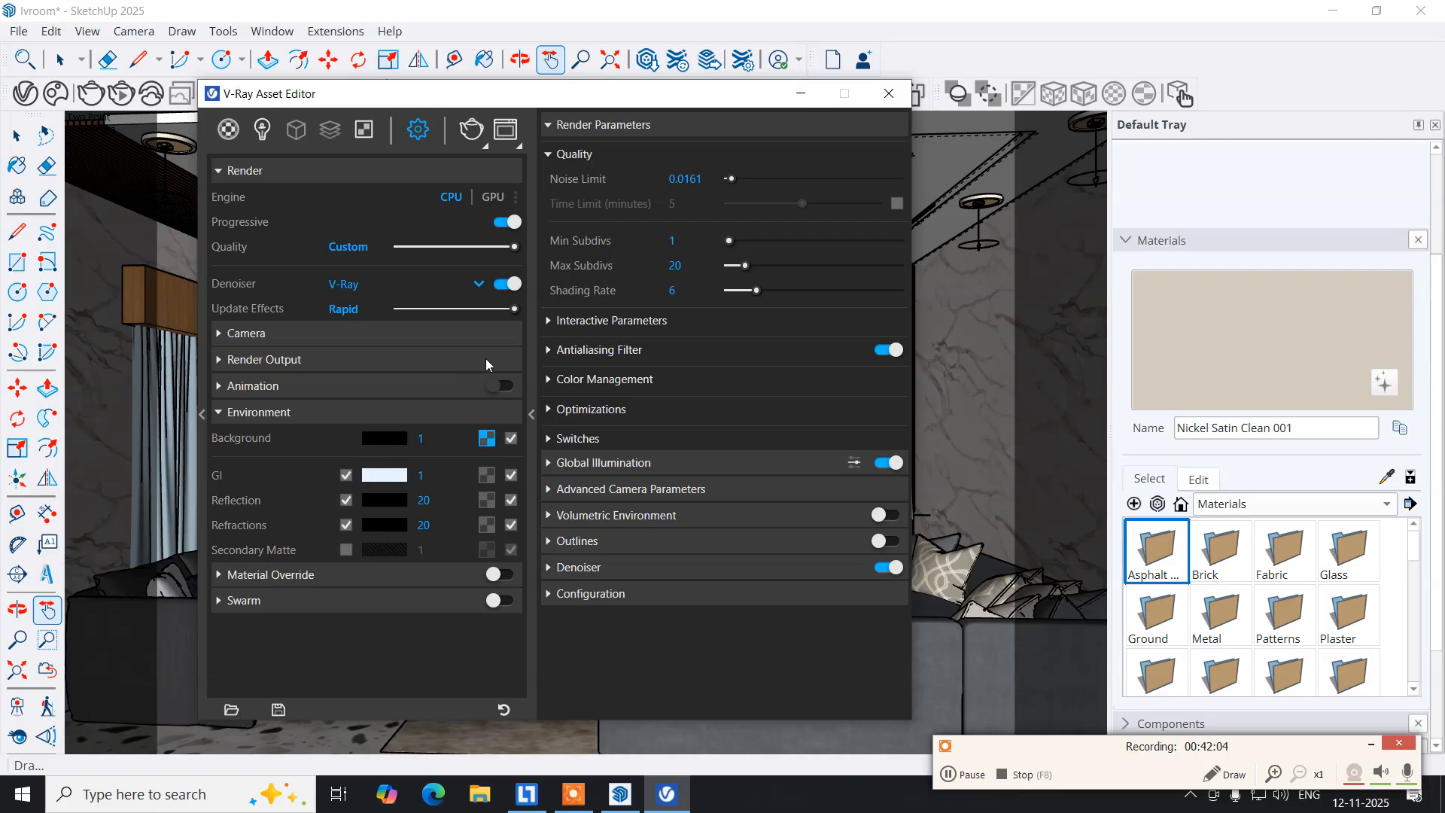
# Add the Light Mix and Bump Normals render elements to the scene.
pyautogui.moveTo(312, 100); pyautogui.dragTo(434, 96)
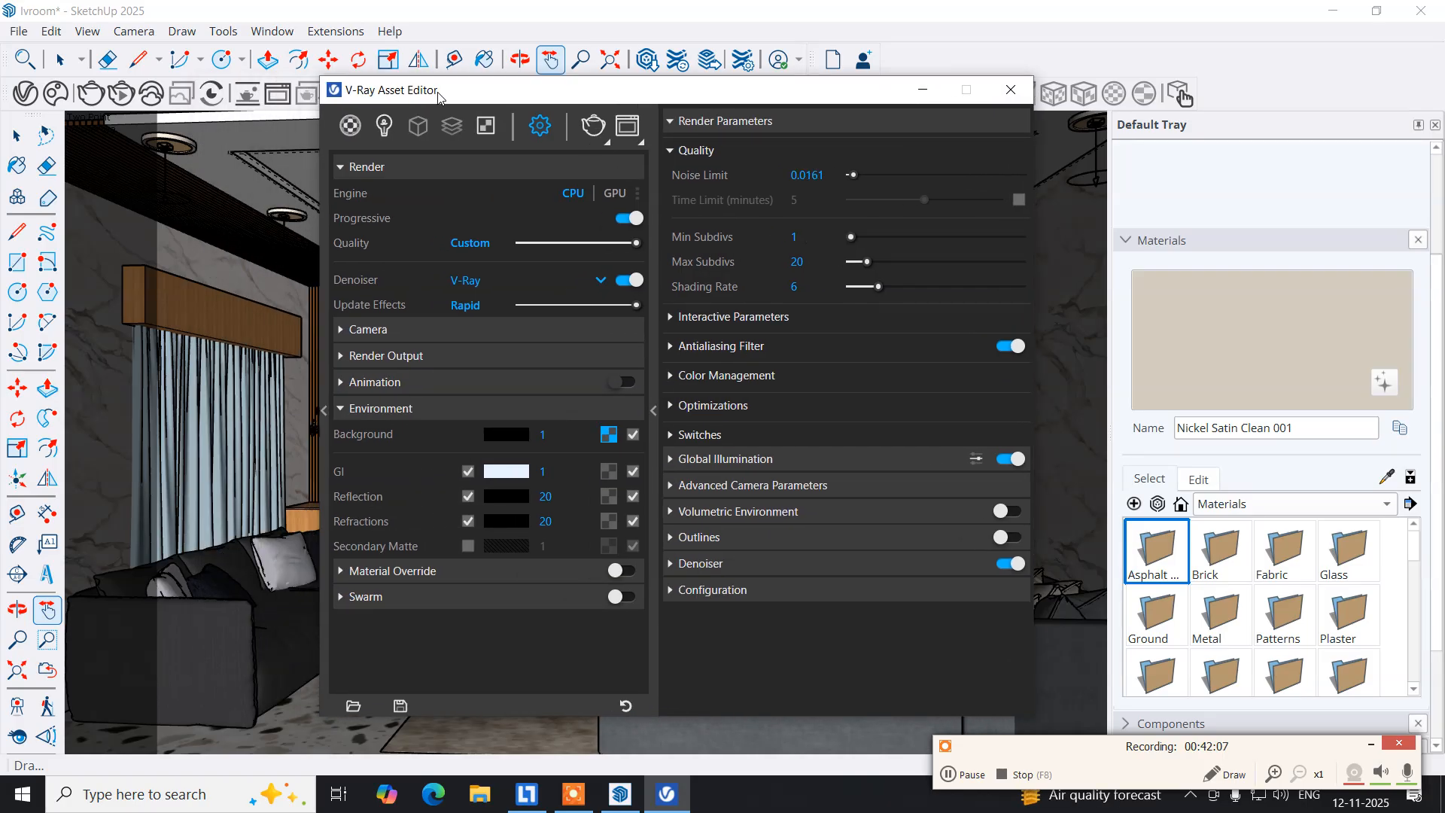
pyautogui.rightClick(446, 134)
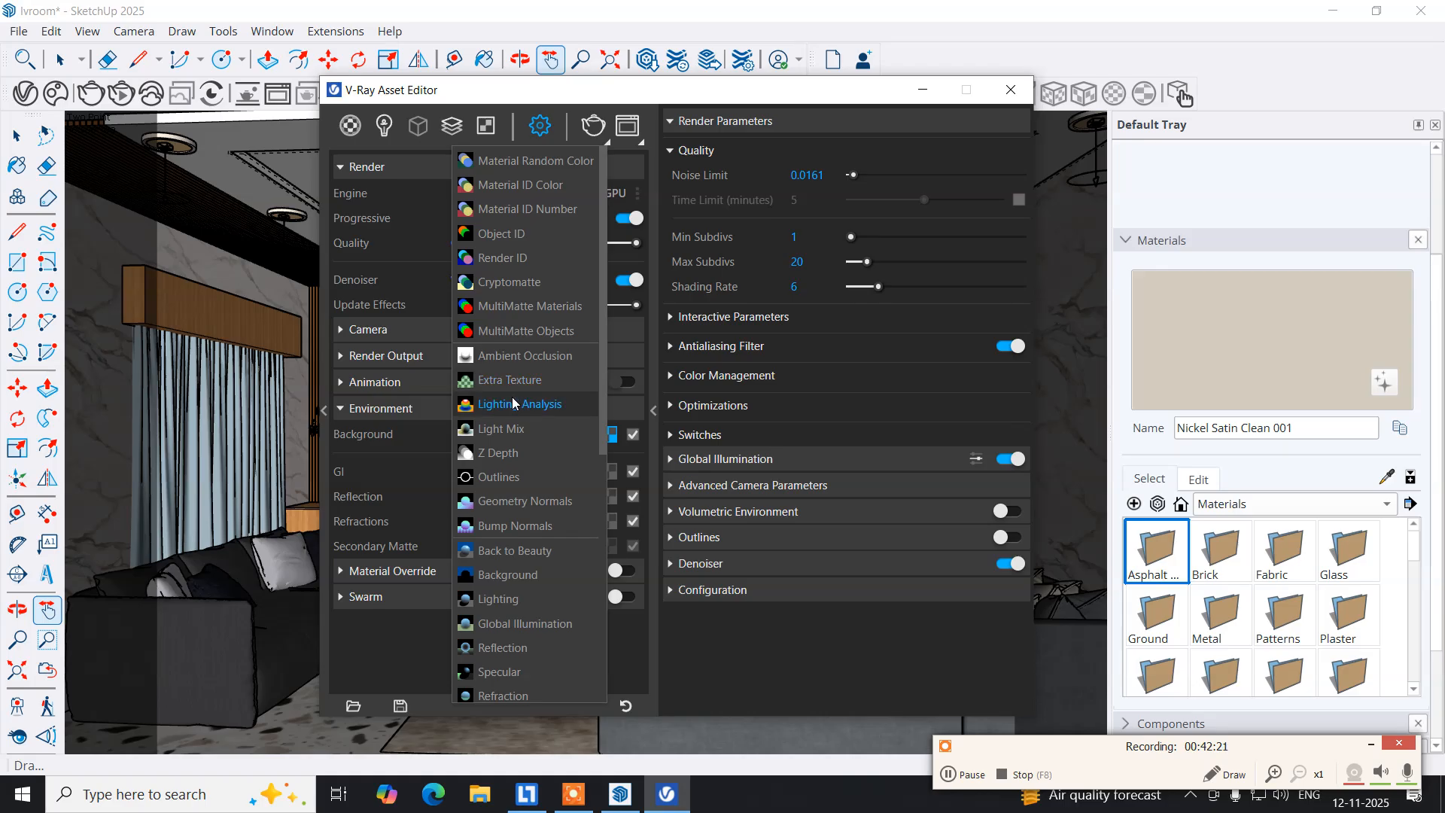
pyautogui.click(502, 430)
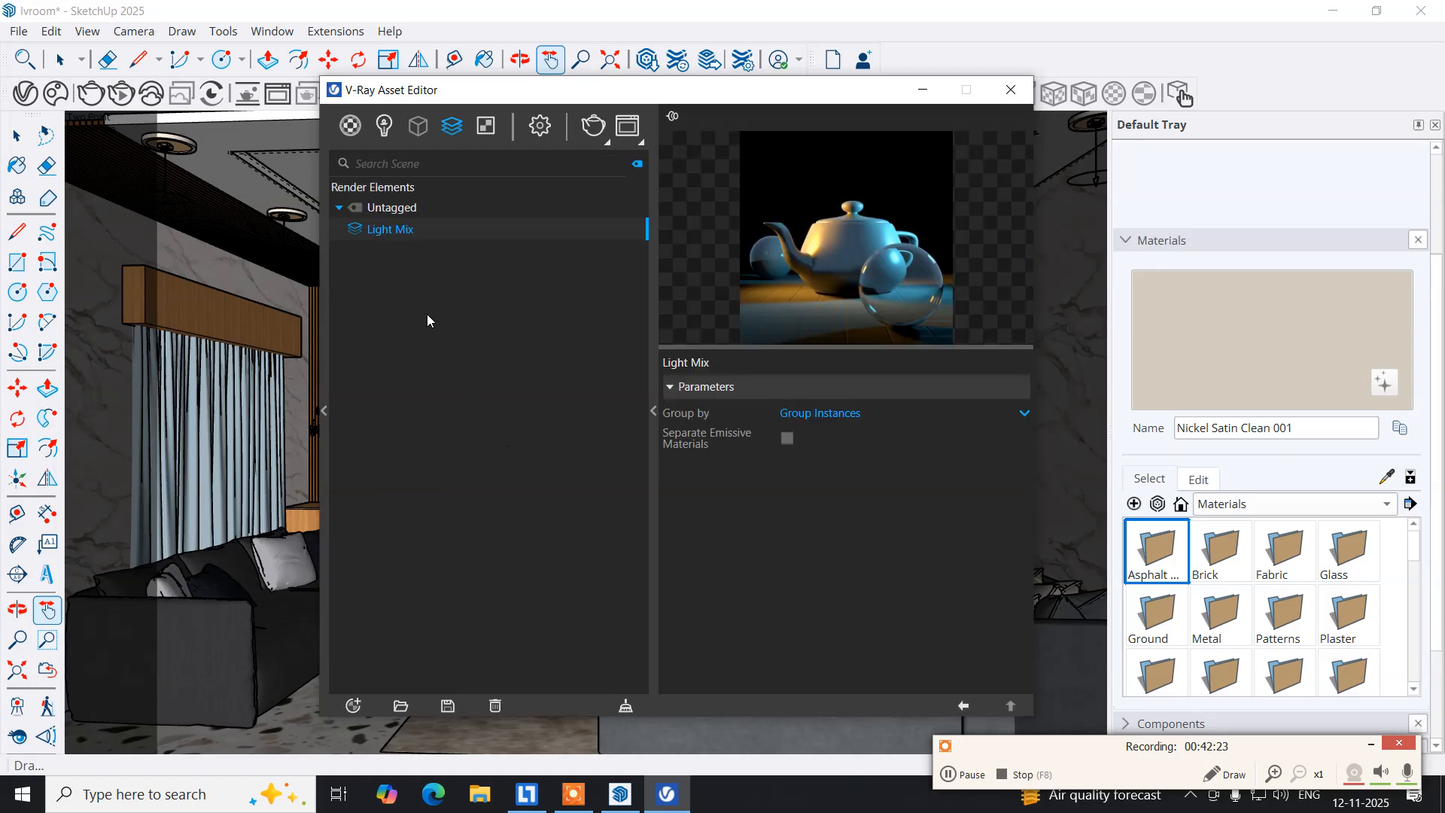
pyautogui.rightClick(455, 126)
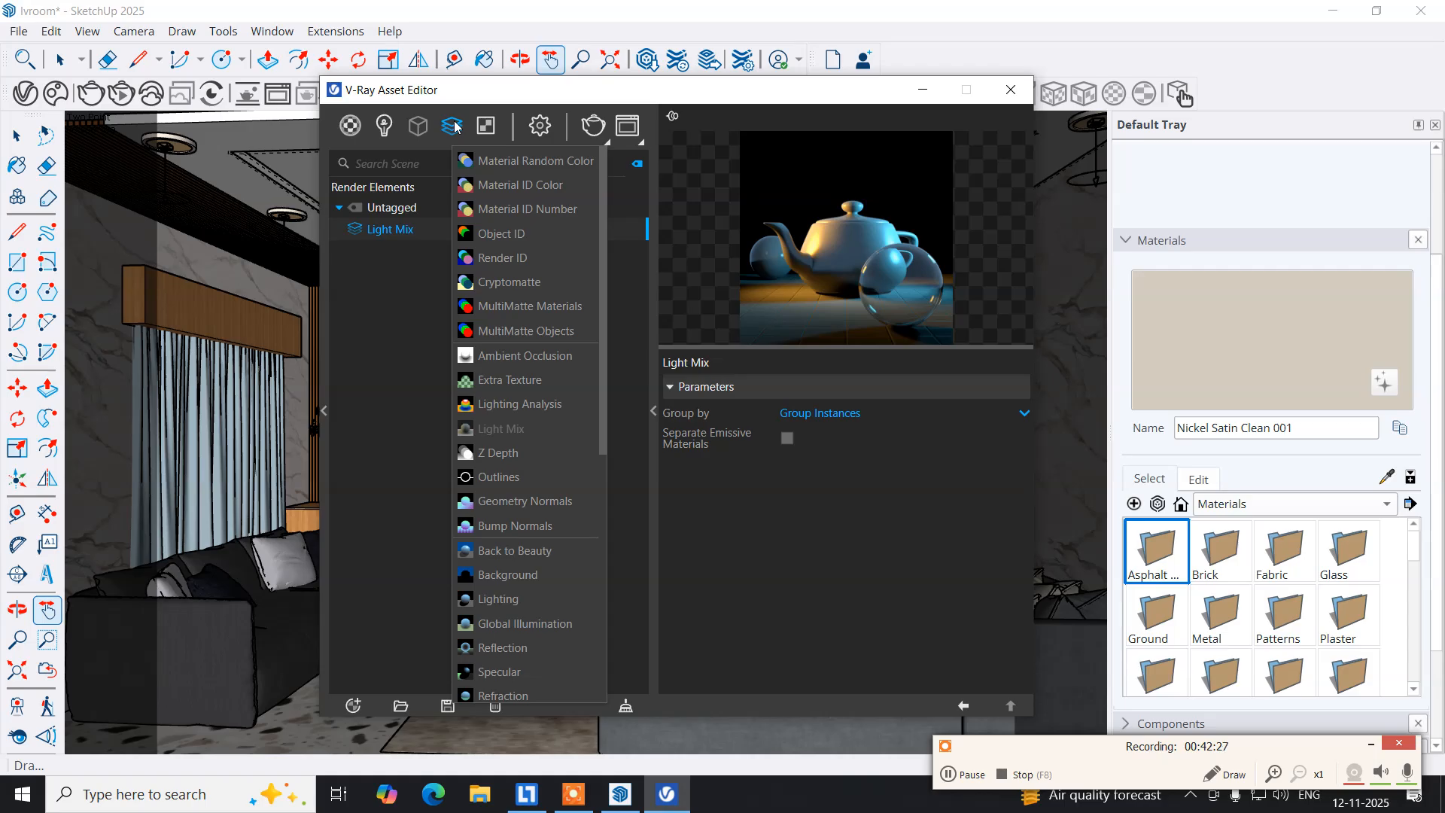
pyautogui.scroll(-3, 514, 372)
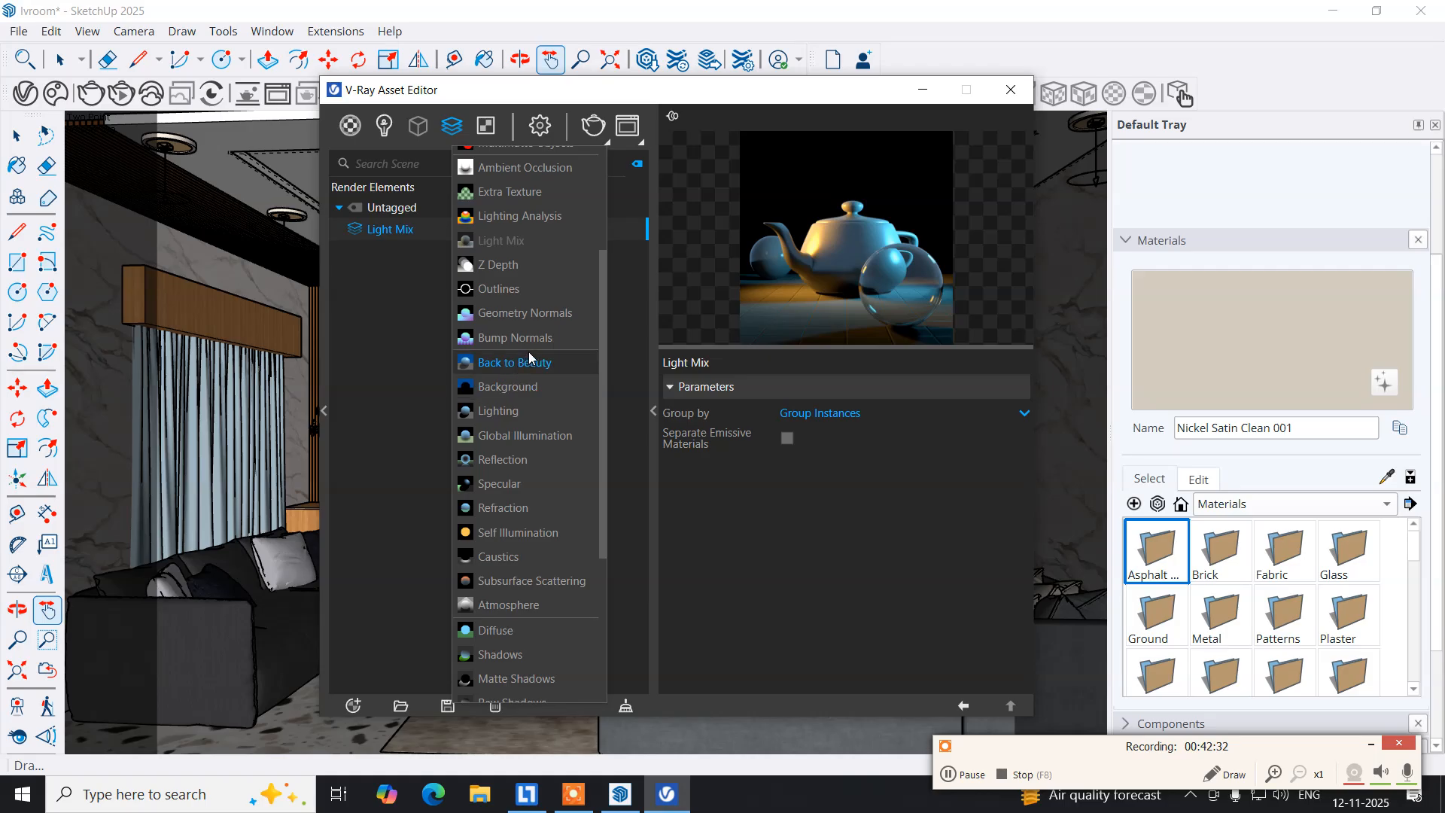
pyautogui.click(527, 337)
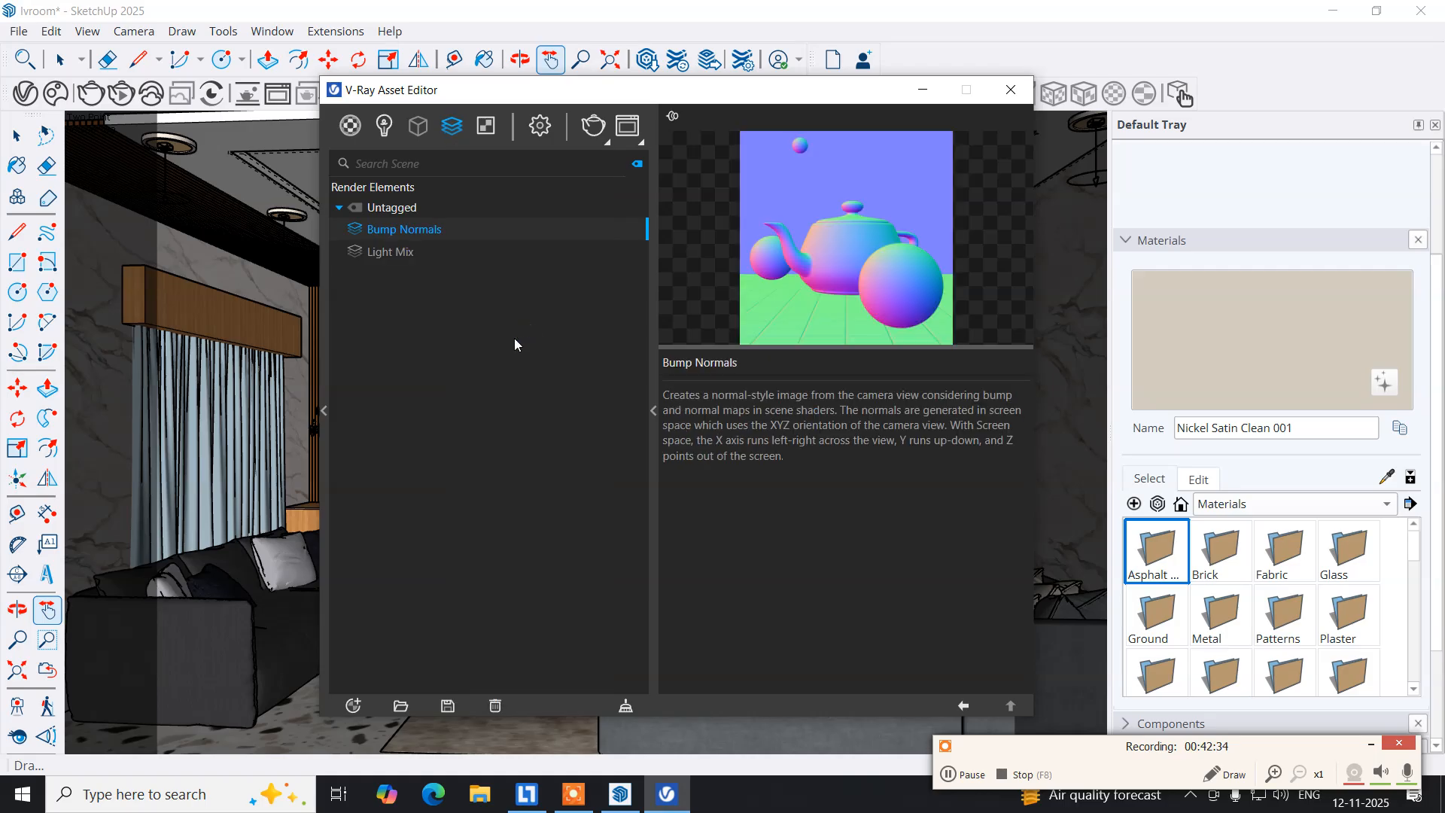
# Add the Lighting and Global Illumination render elements to the scene.
pyautogui.click(457, 134)
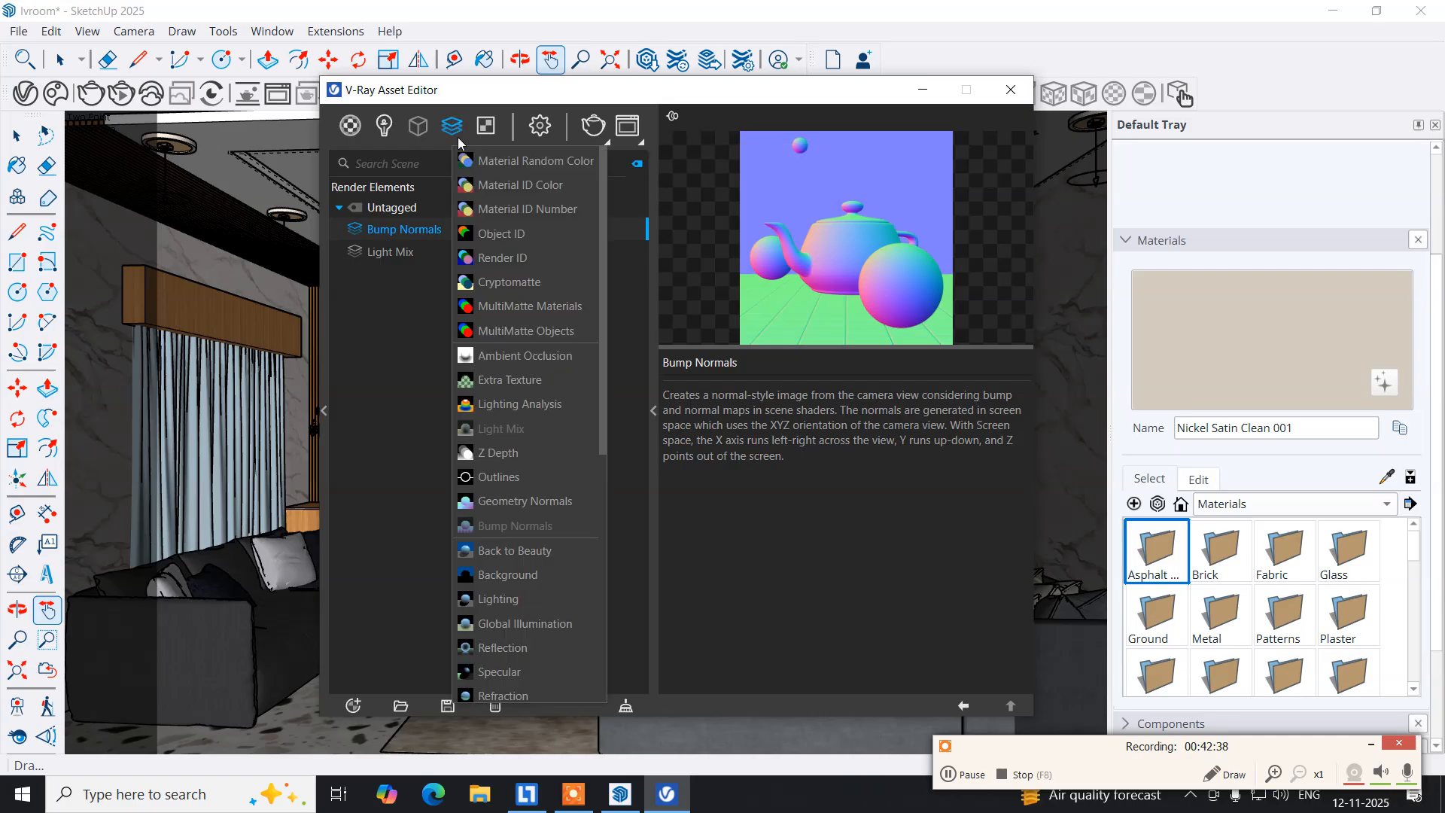
pyautogui.scroll(-5, 513, 430)
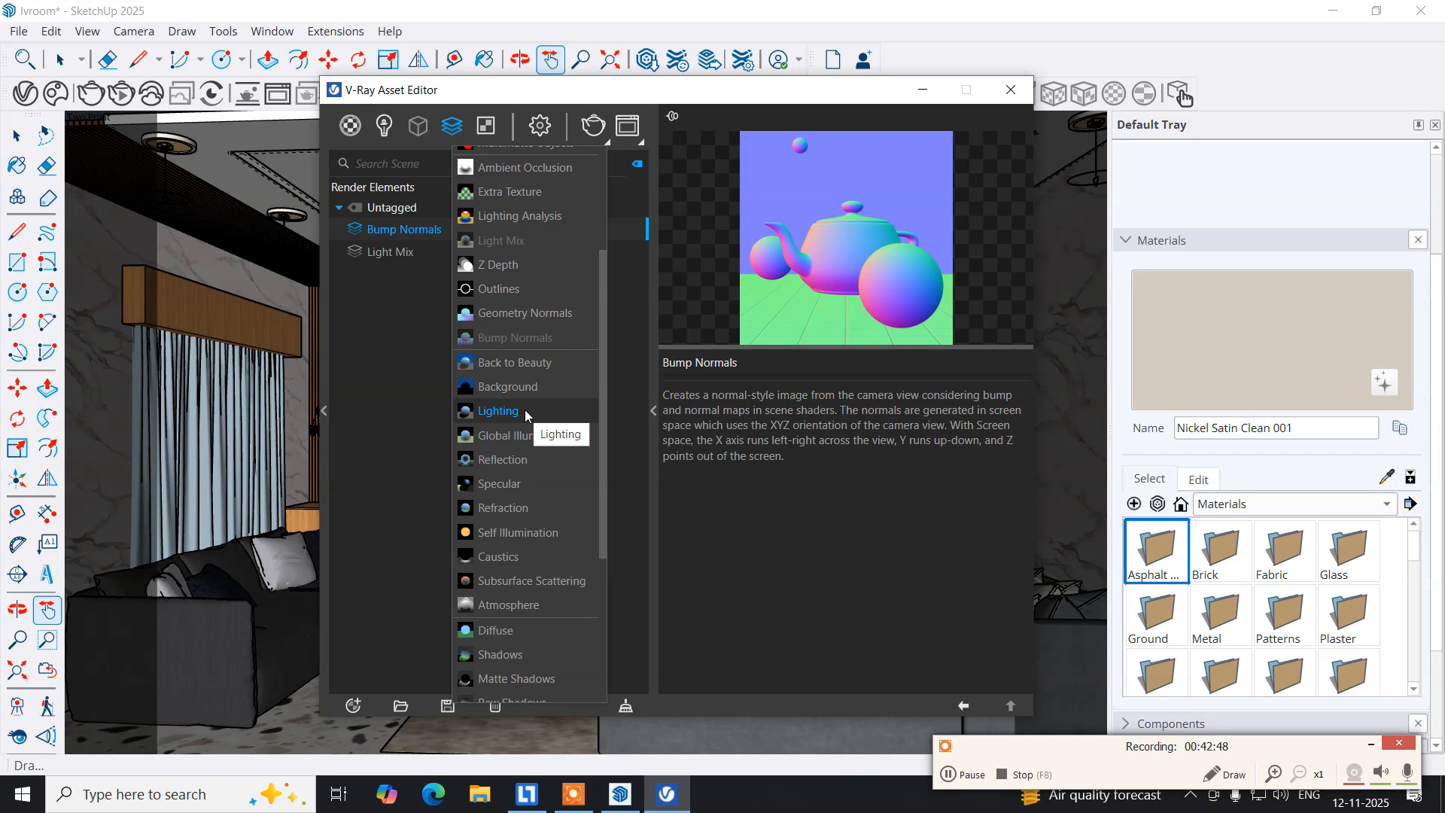
pyautogui.click(525, 416)
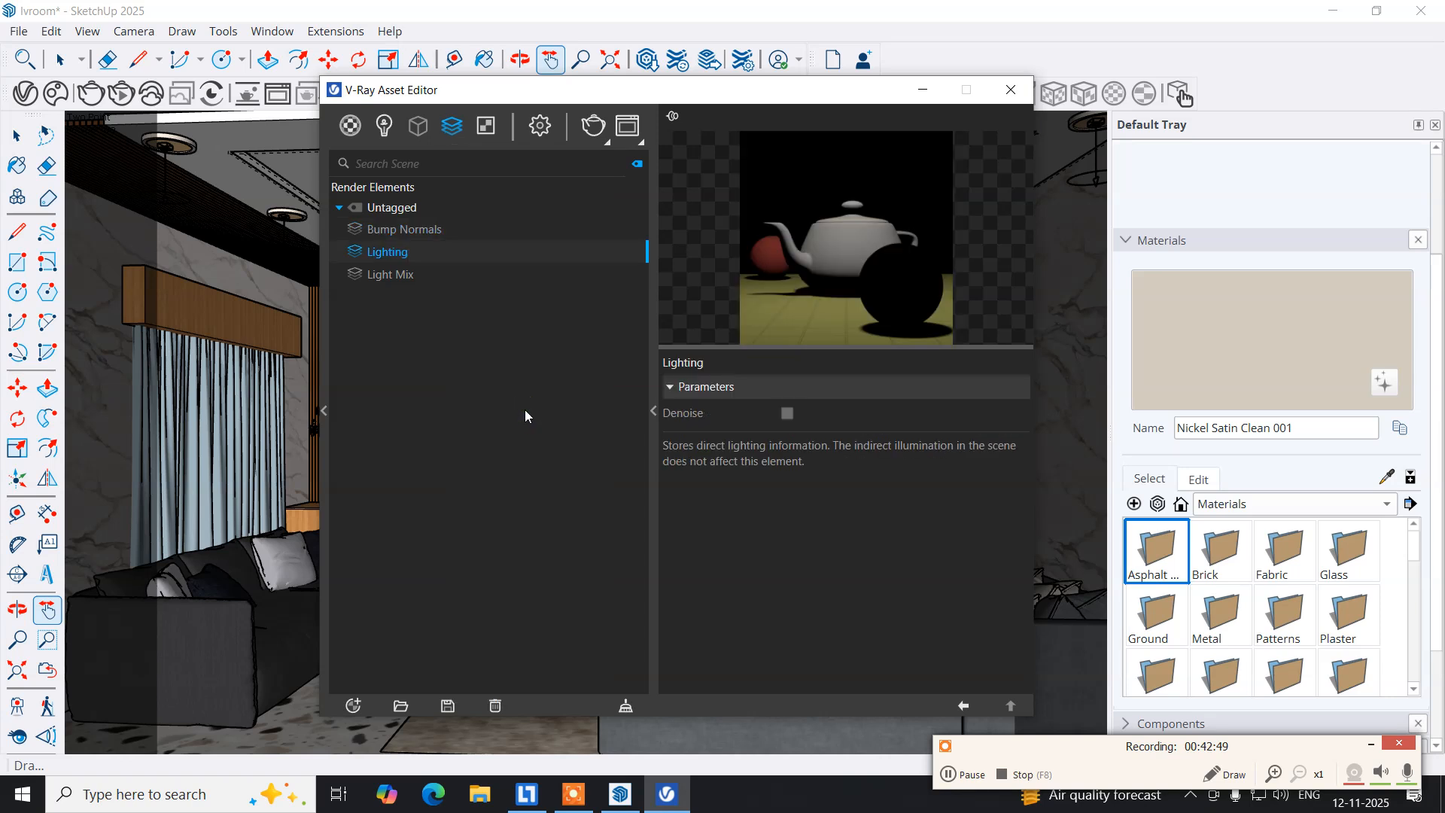
pyautogui.click(461, 134)
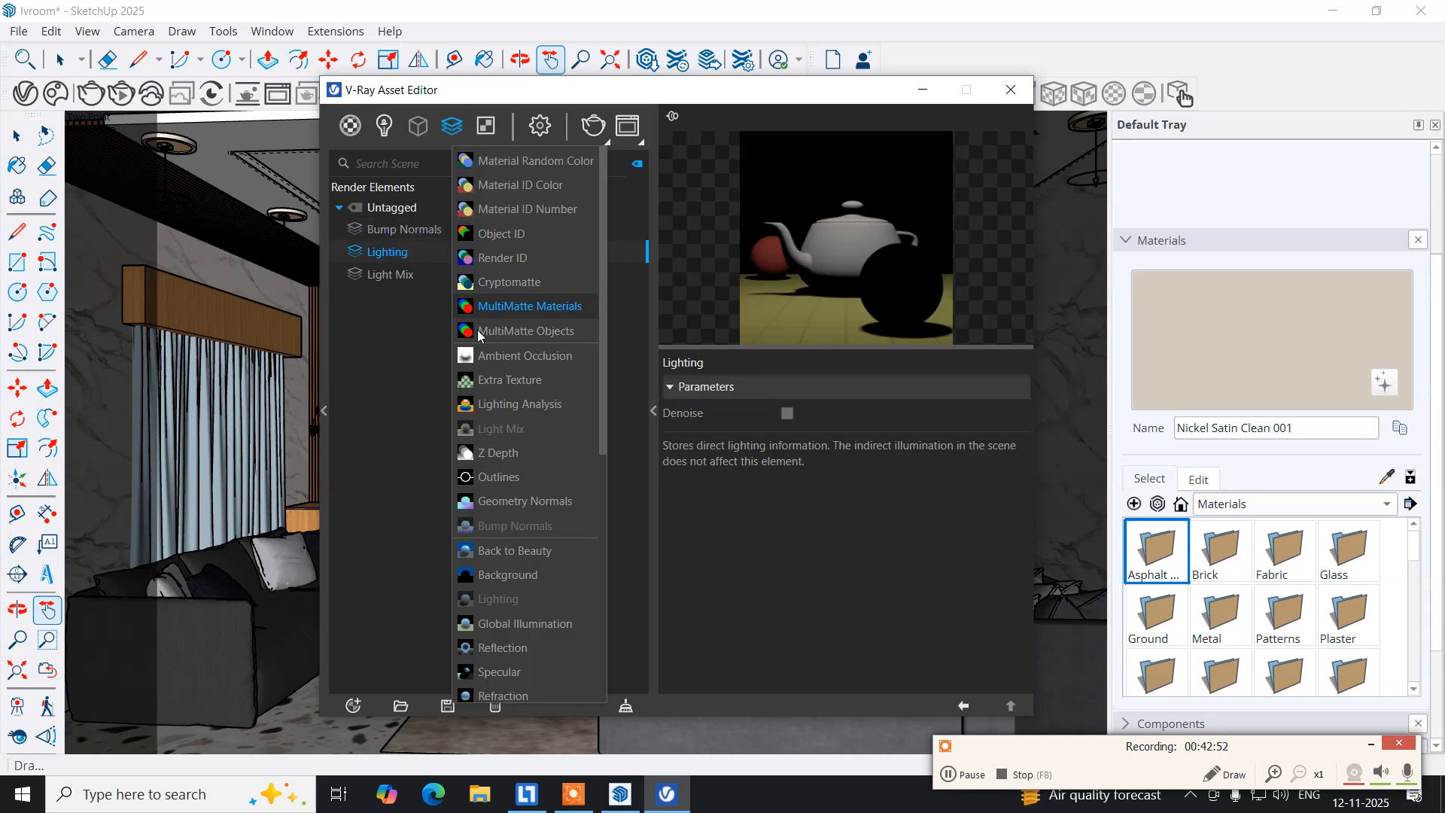
pyautogui.scroll(-3, 497, 463)
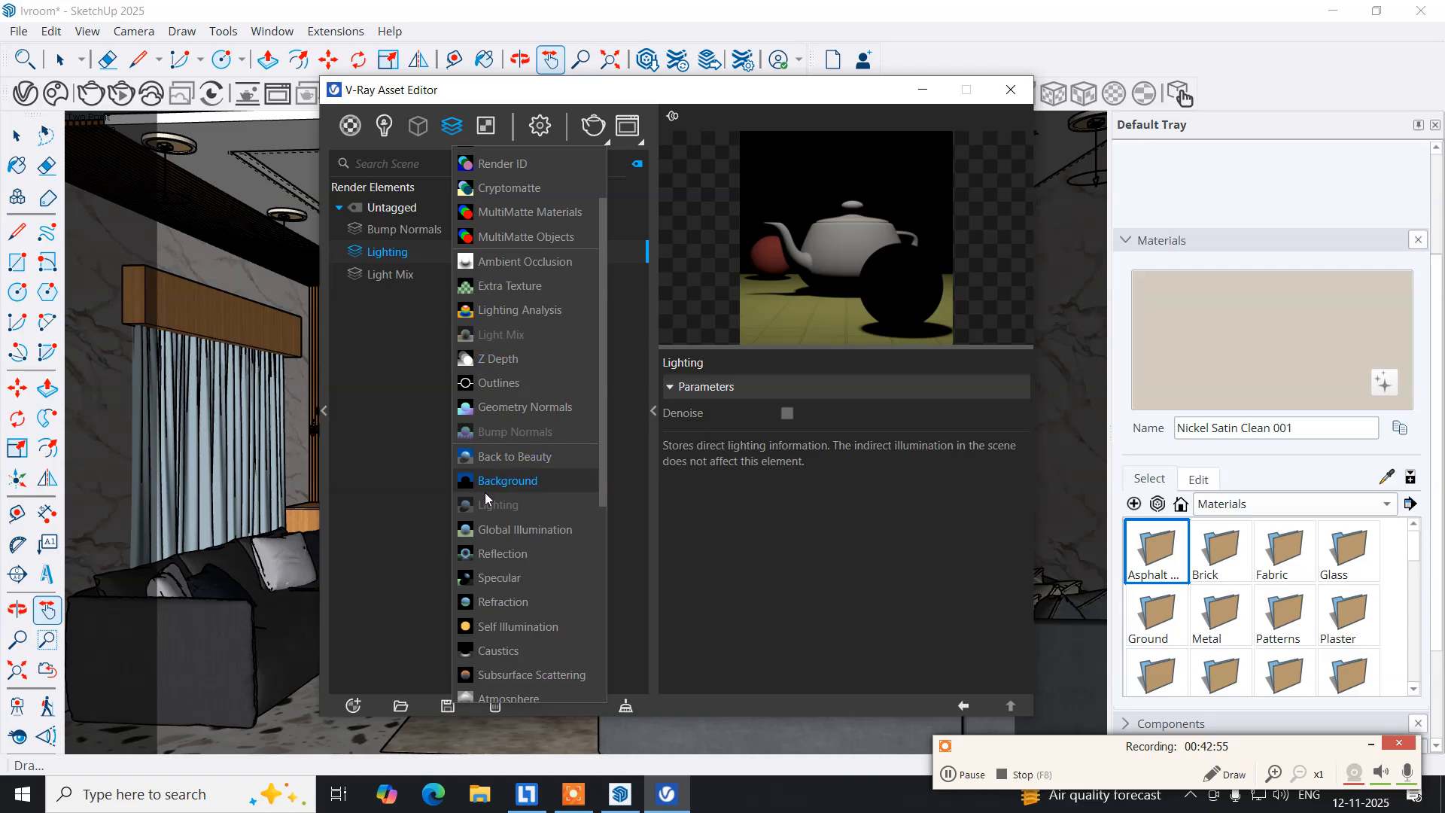
pyautogui.scroll(-3, 531, 482)
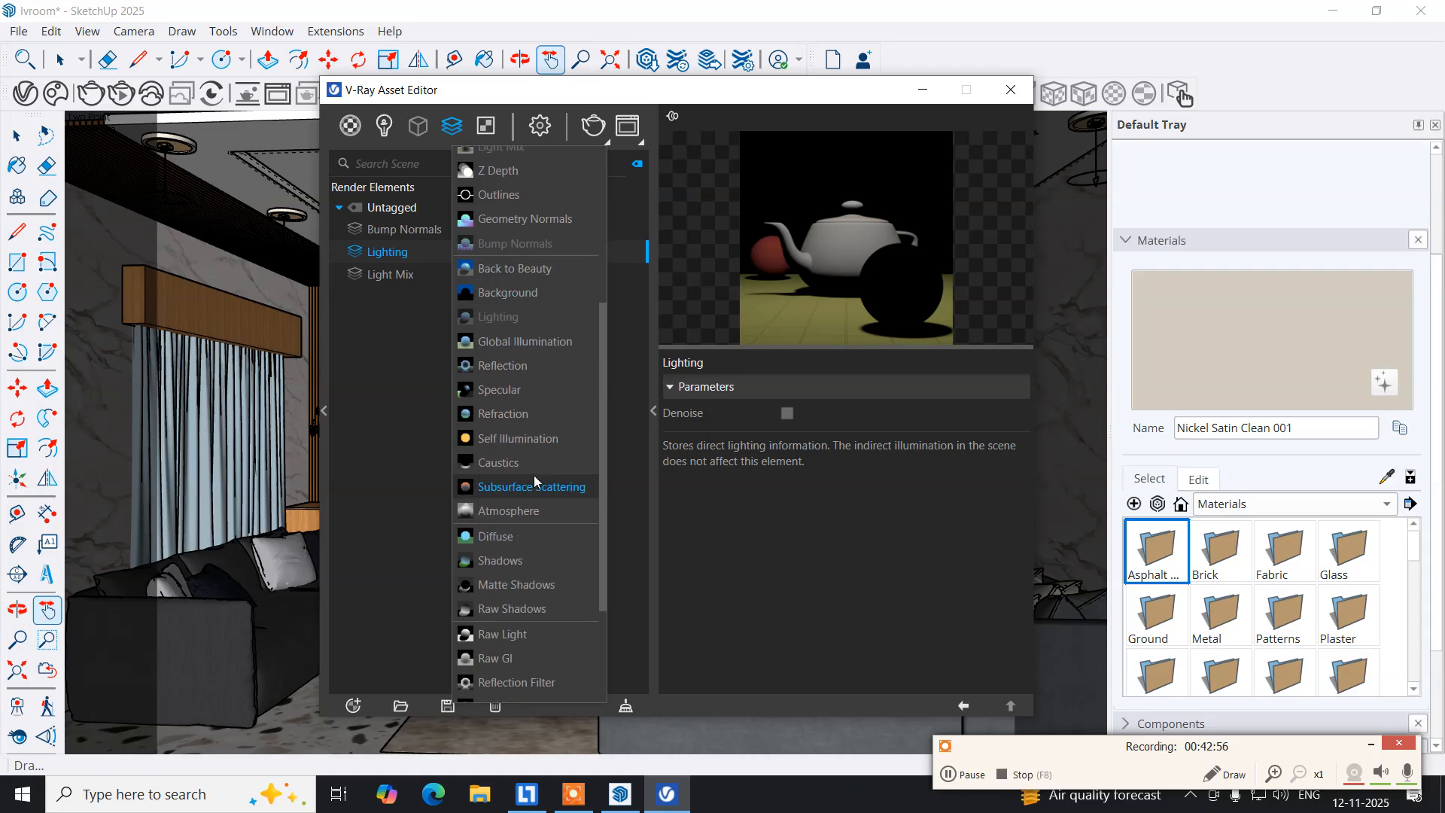
pyautogui.click(518, 342)
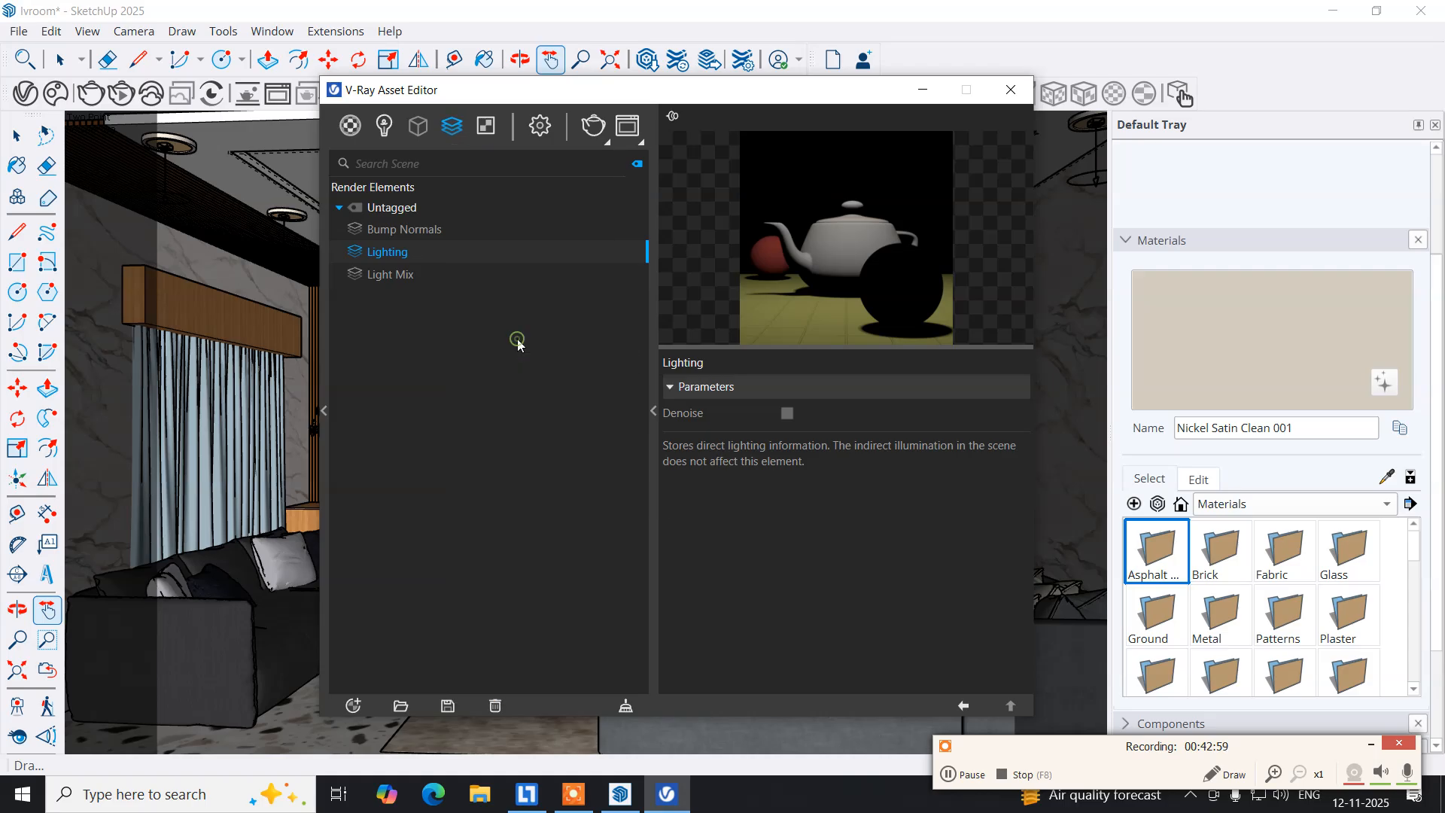
# Add the Reflection render element to the scene.
pyautogui.click(451, 125)
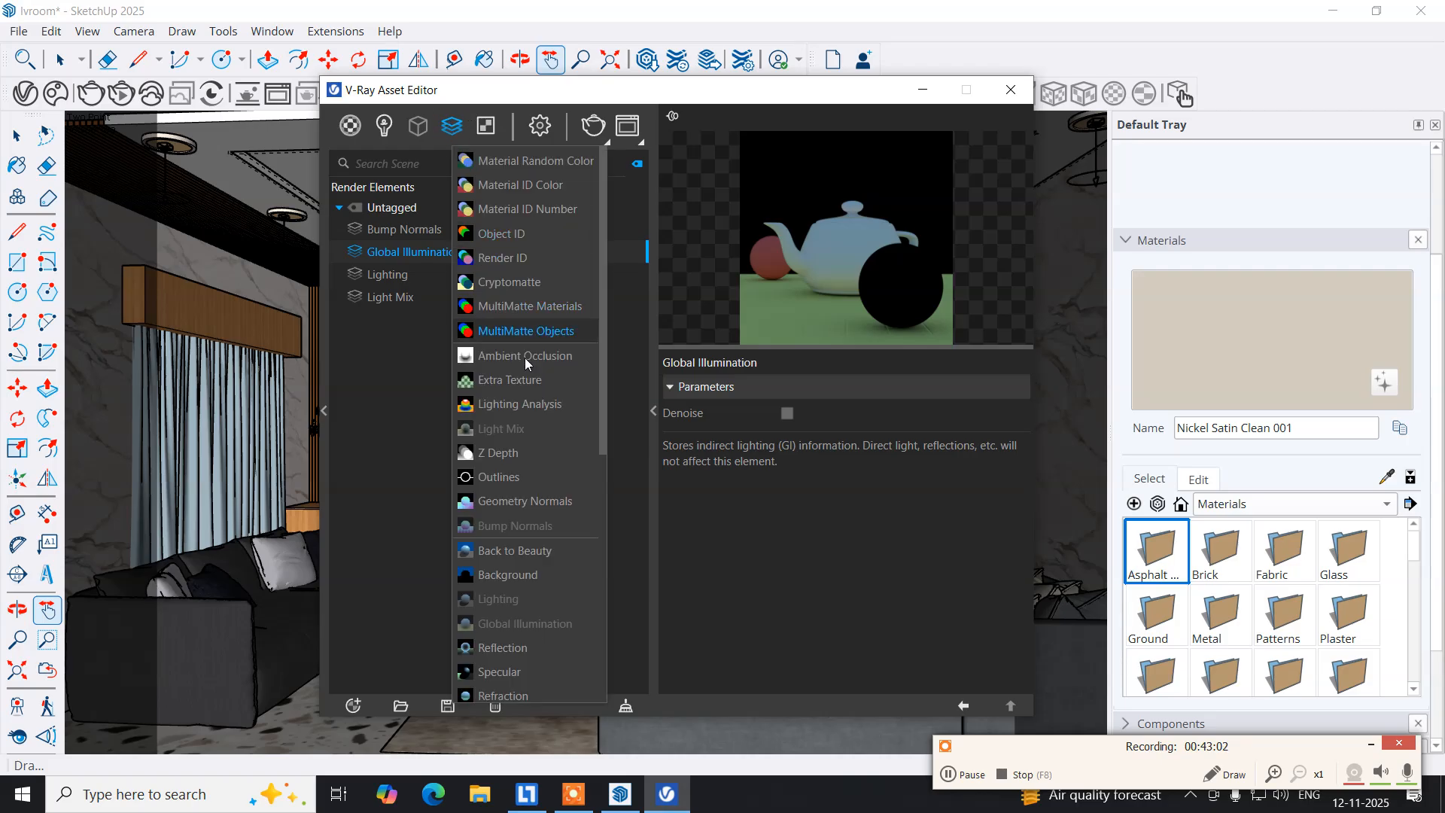
pyautogui.scroll(-3, 523, 463)
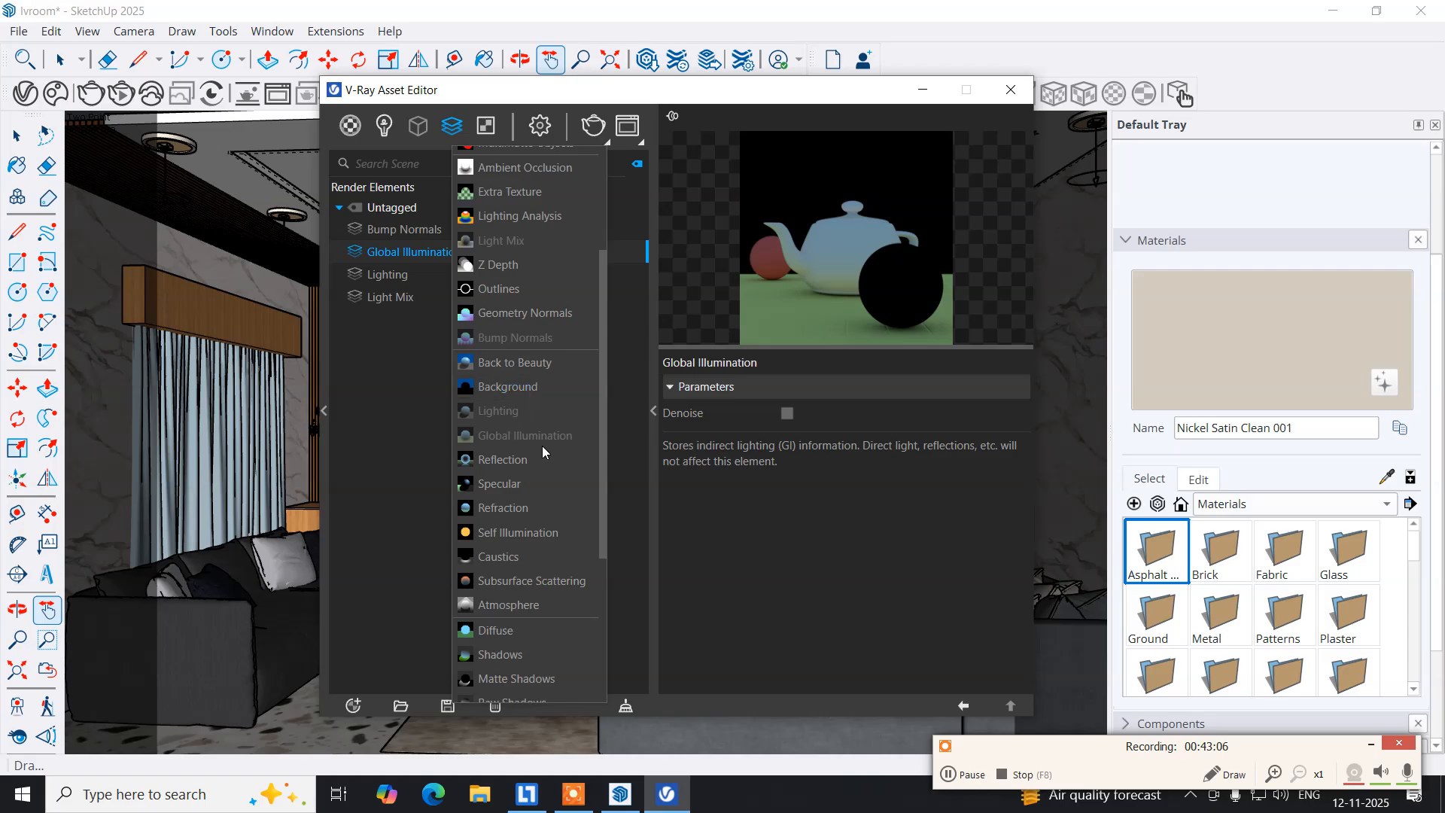
pyautogui.click(503, 467)
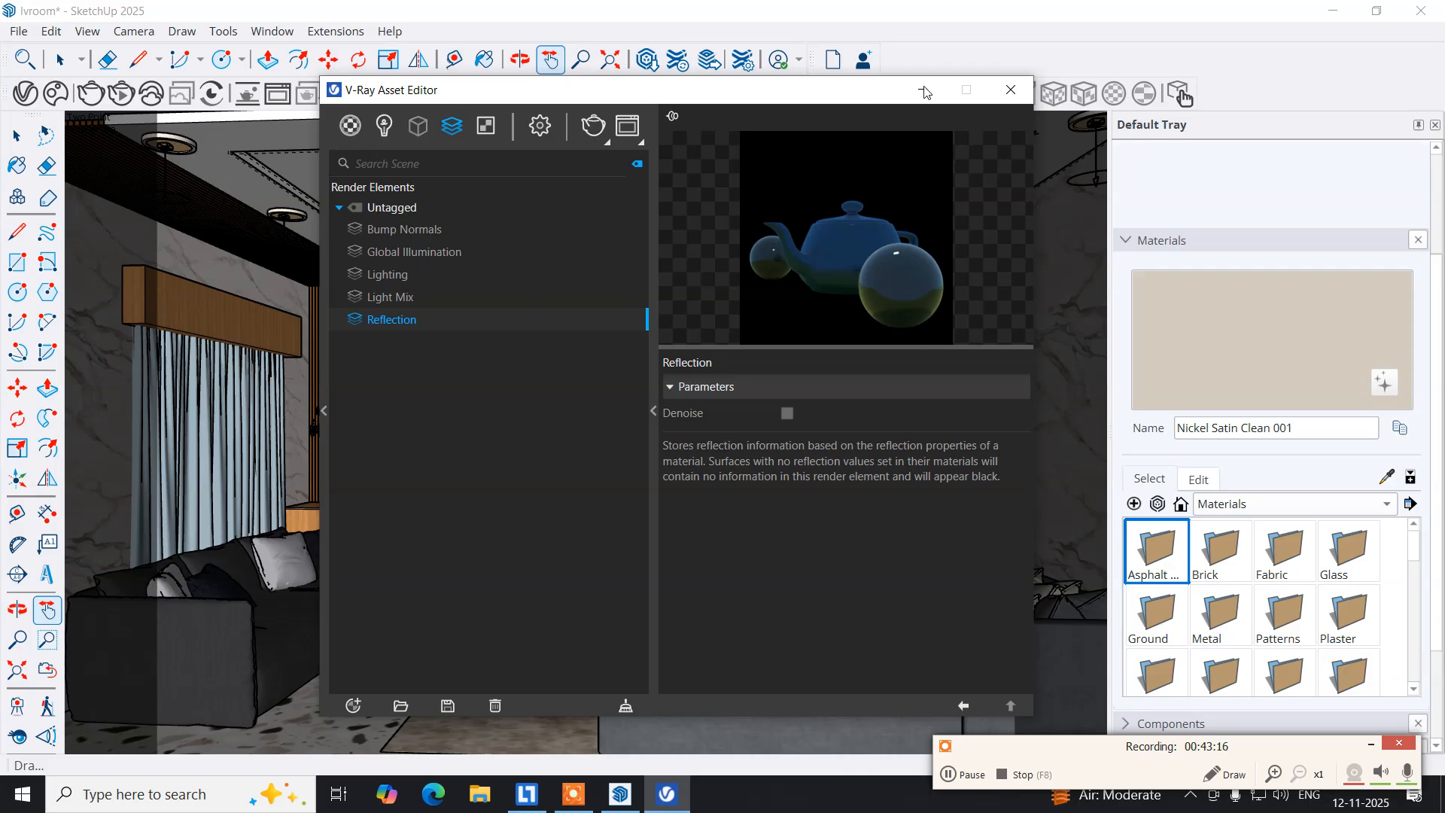
# Close the asset editor, start the V-Ray render of the living room, and move the frame buffer clear of the screen's edge.
pyautogui.click(1011, 89)
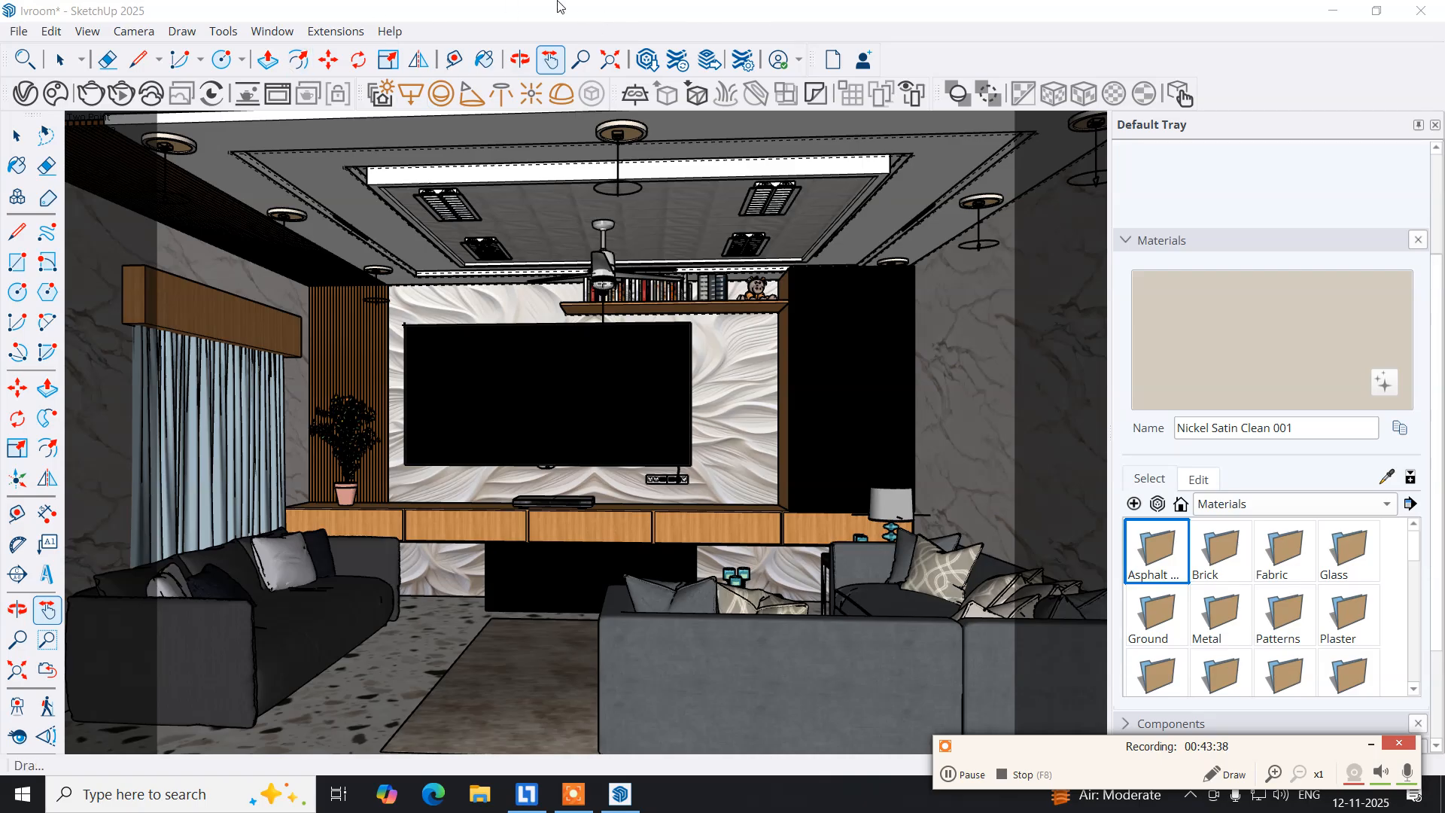
pyautogui.click(88, 103)
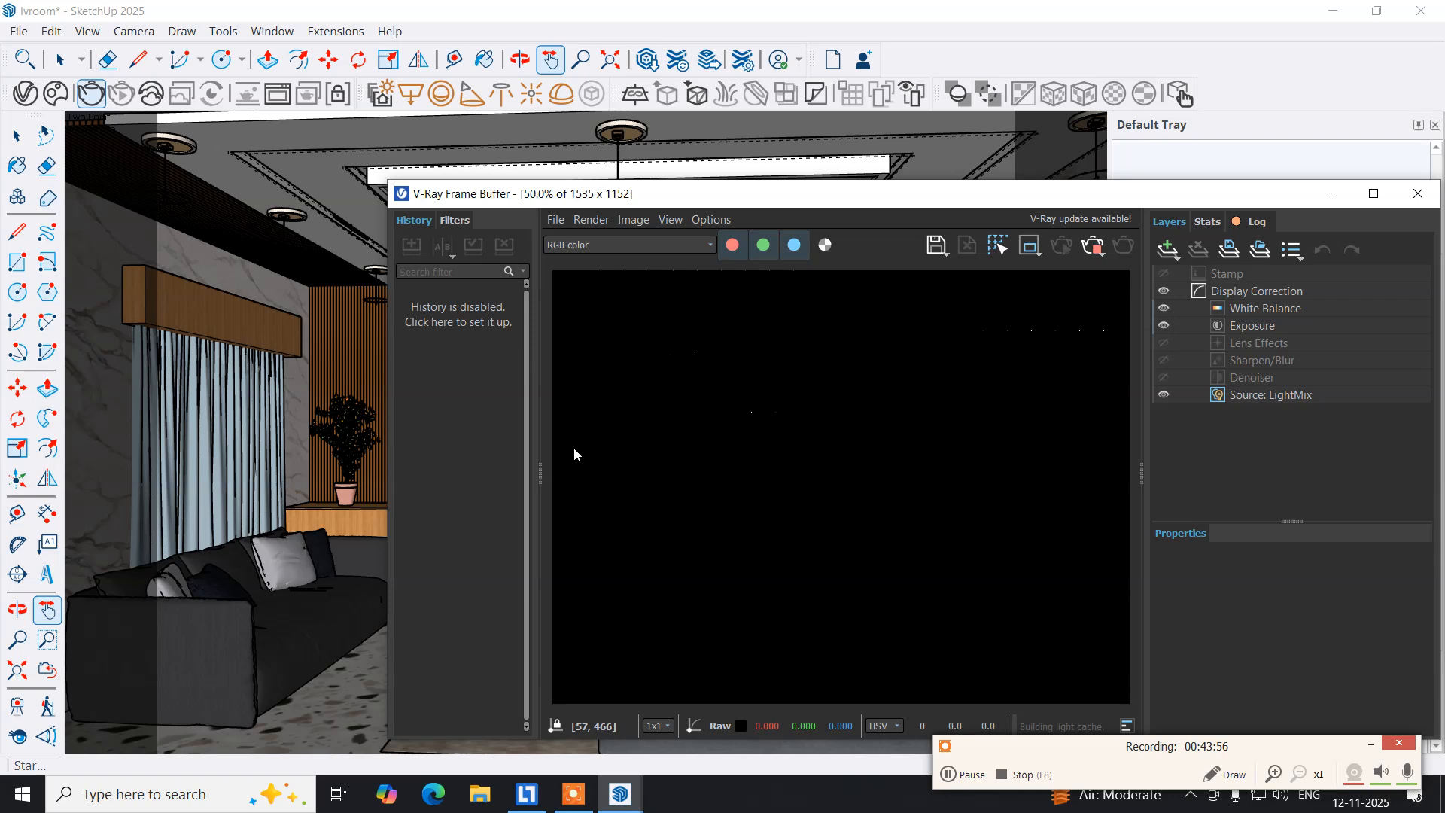
pyautogui.moveTo(517, 197); pyautogui.dragTo(210, 114)
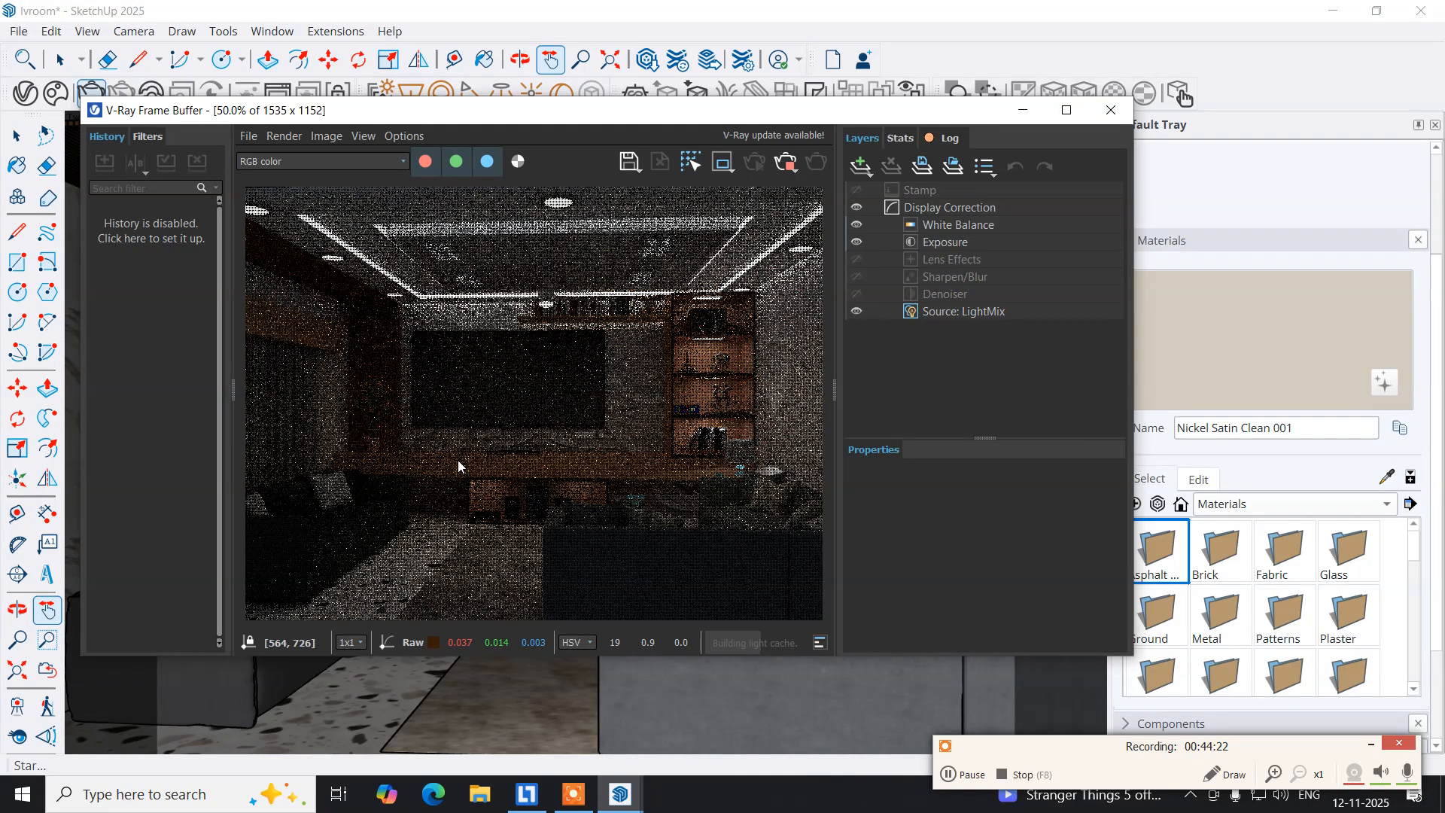
pyautogui.click(395, 136)
pyautogui.click(409, 156)
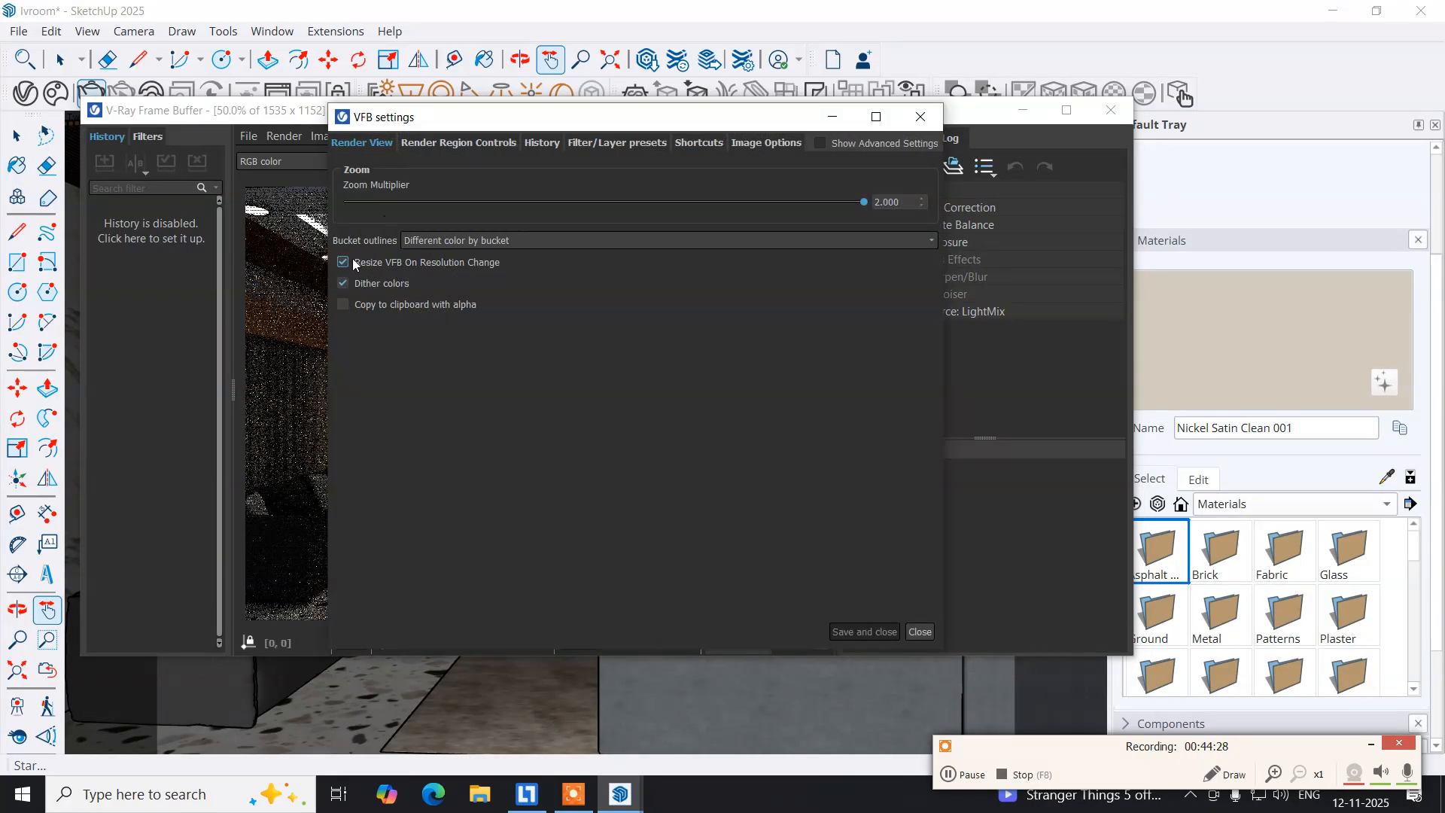
pyautogui.click(532, 143)
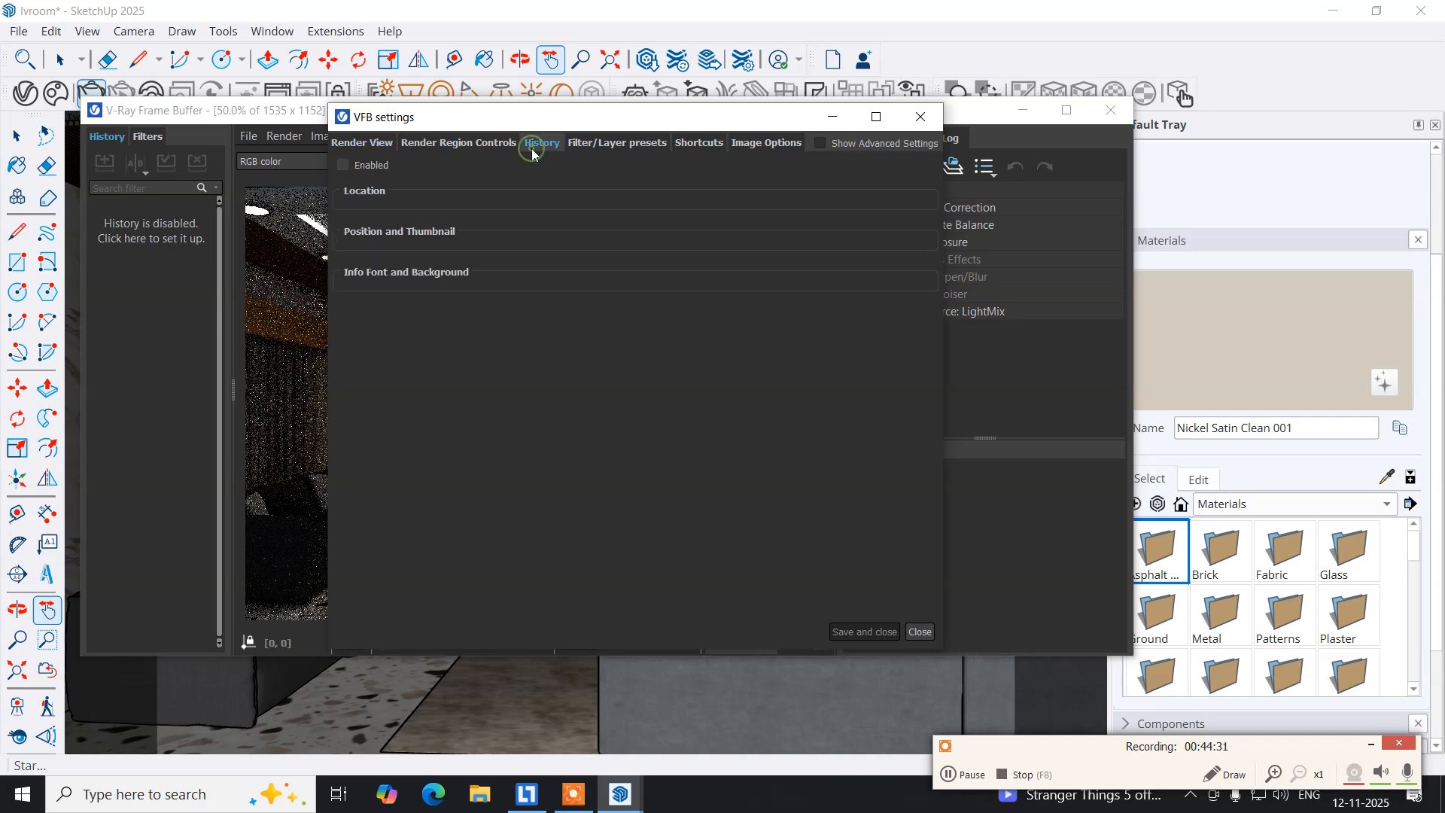
pyautogui.click(344, 167)
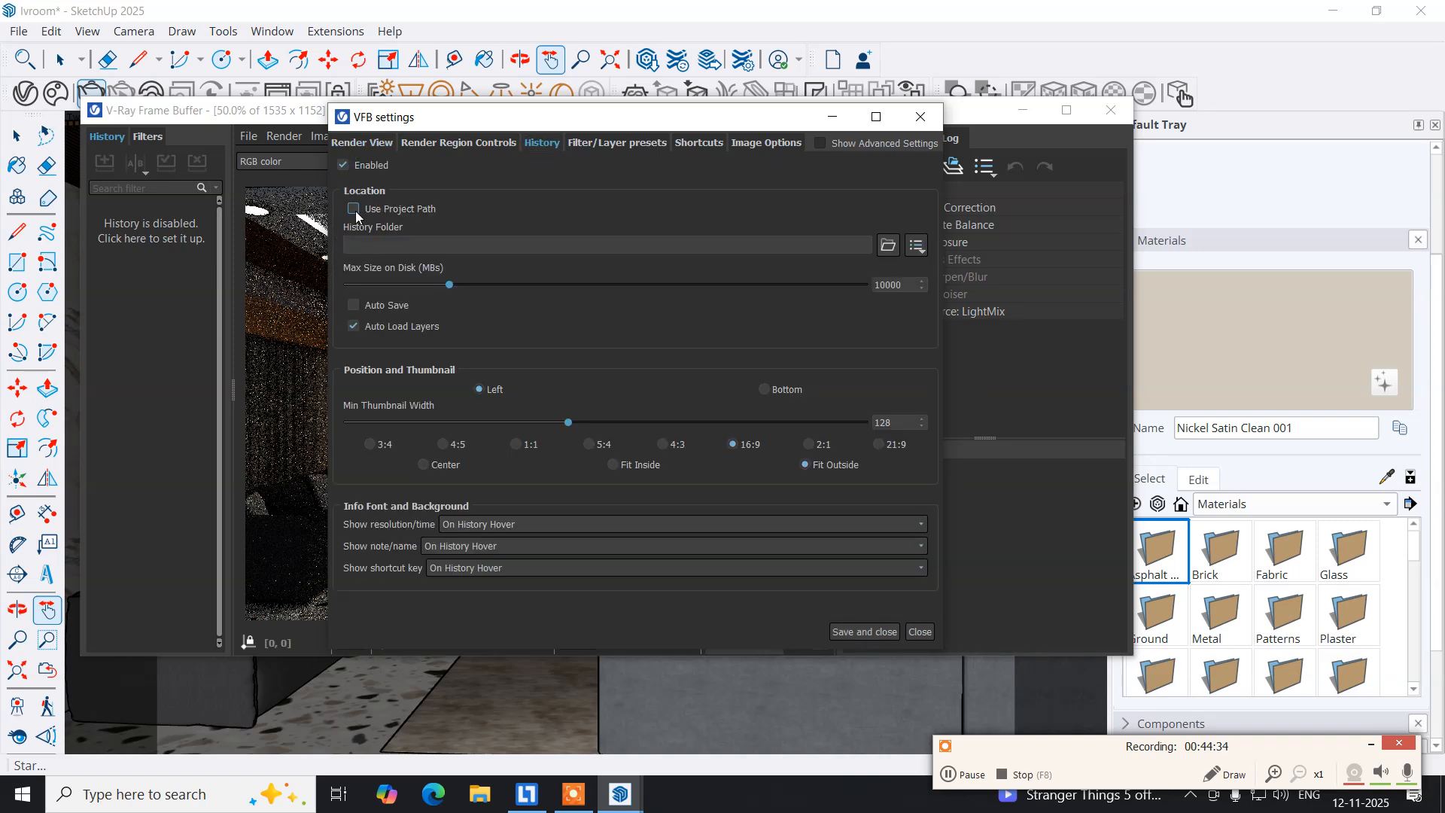
pyautogui.click(354, 210)
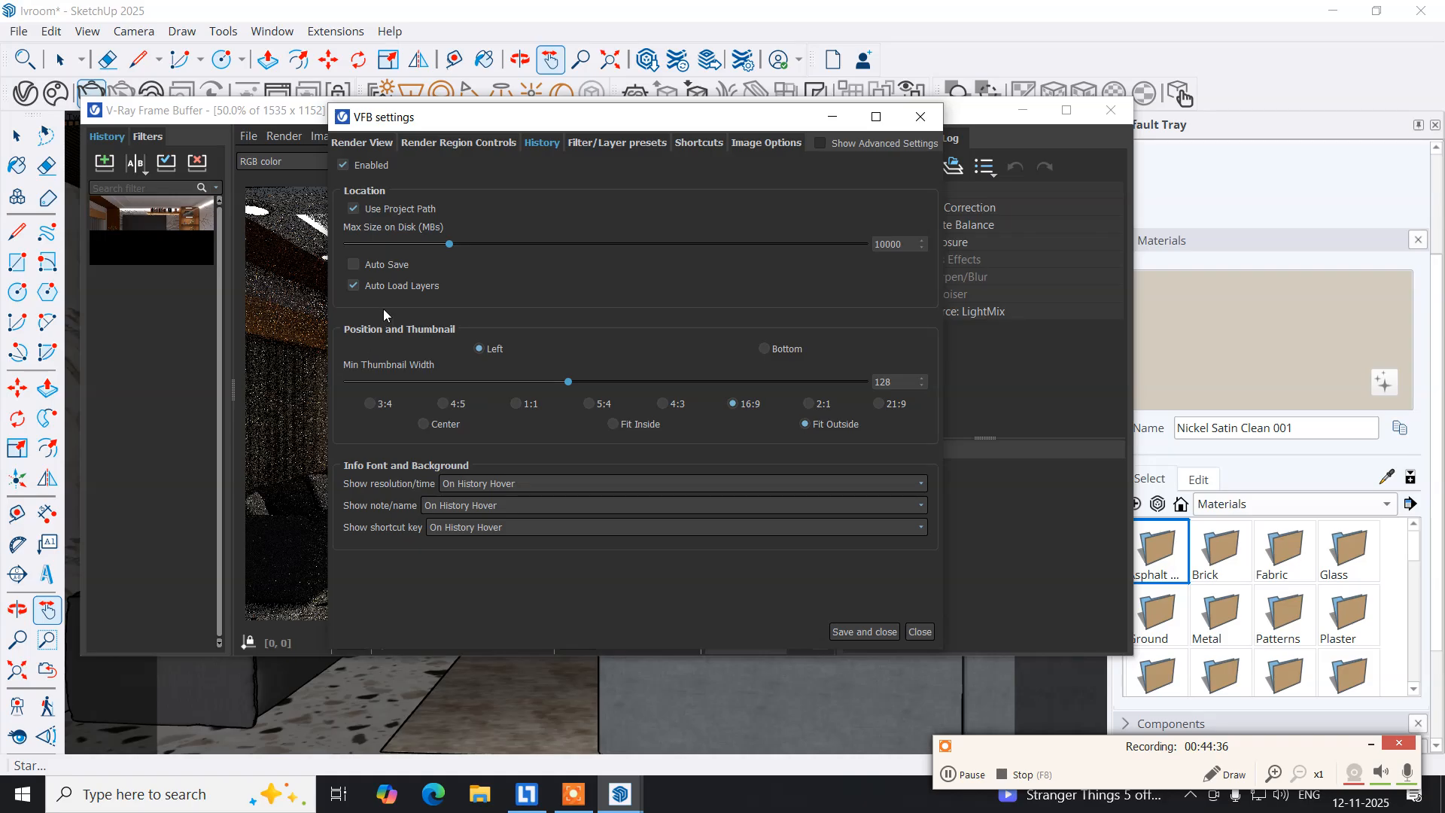
pyautogui.moveTo(174, 263)
pyautogui.click(919, 119)
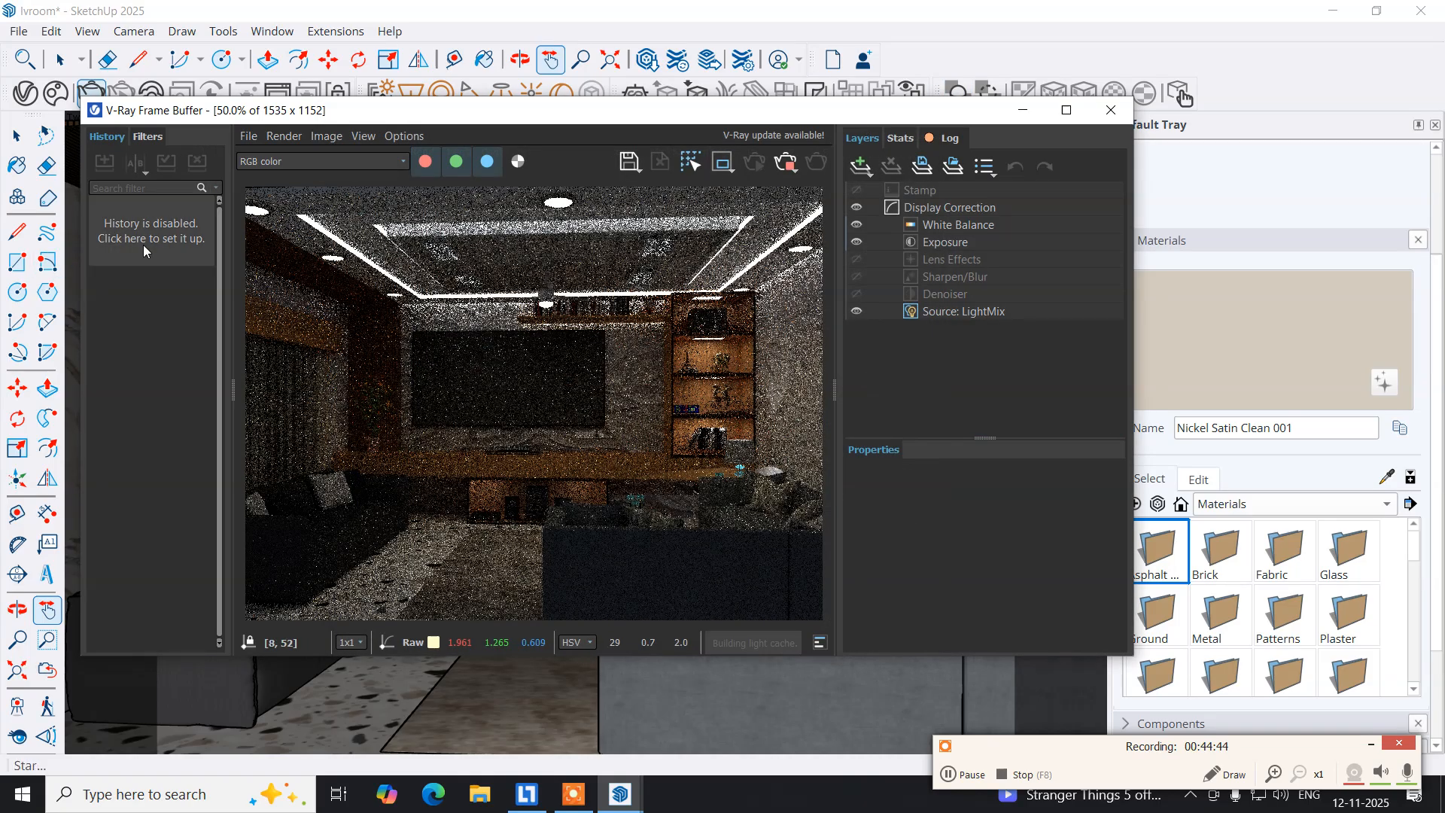
# Enable the frame buffer's render history with Use Project Path as its location and save the settings.
pyautogui.click(402, 137)
pyautogui.click(396, 157)
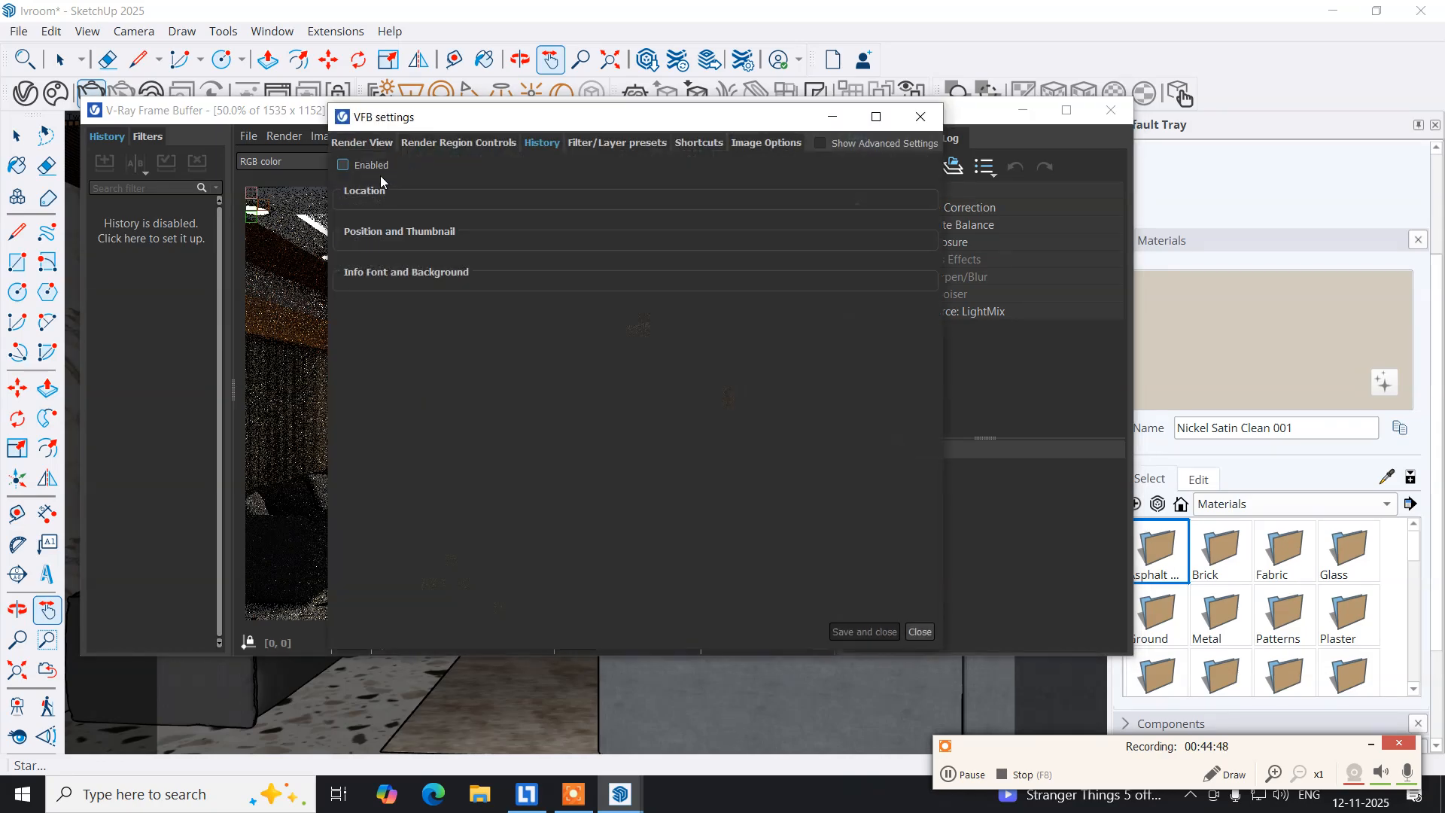
pyautogui.click(343, 165)
pyautogui.click(353, 205)
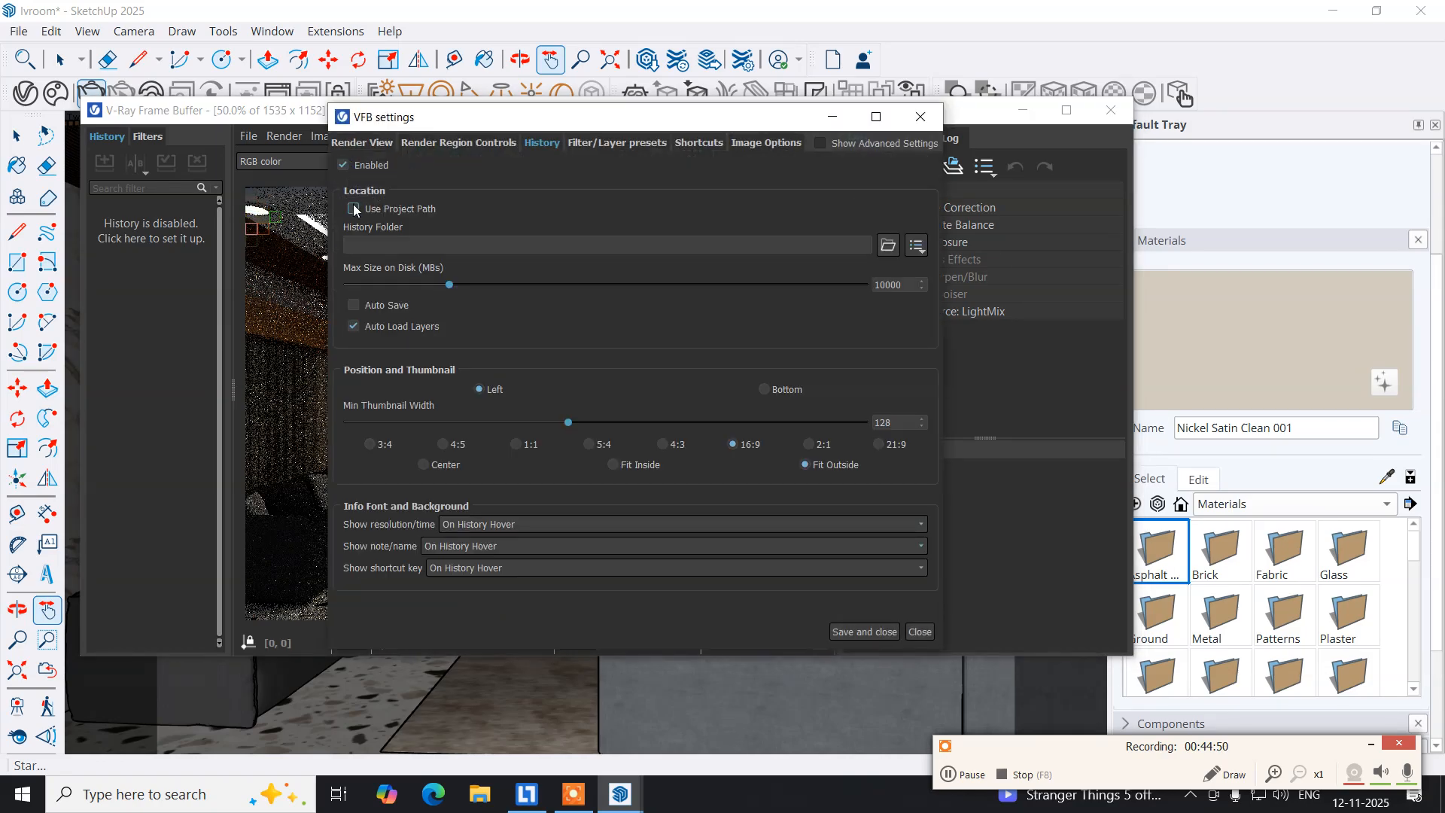
pyautogui.click(856, 631)
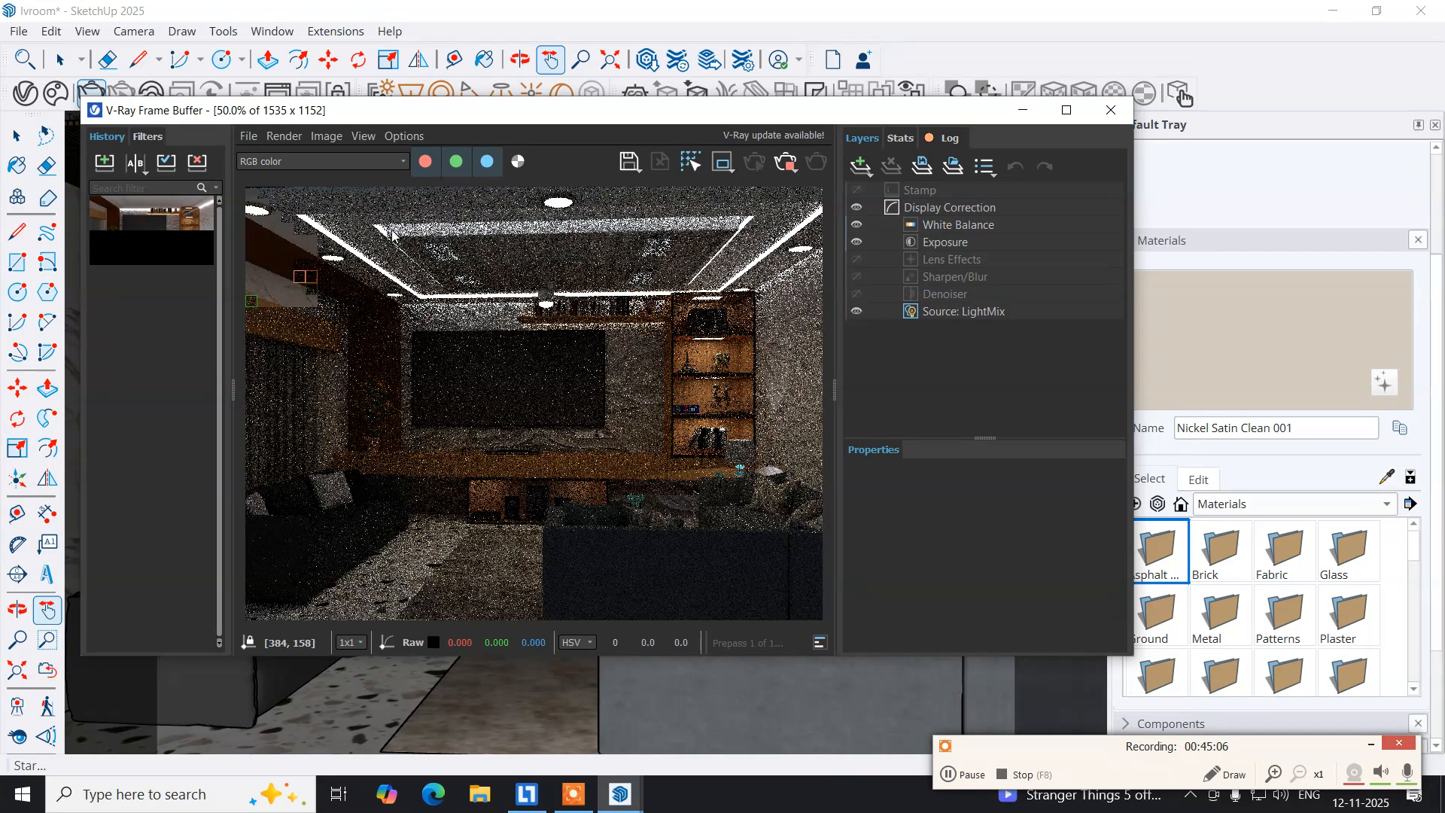
pyautogui.moveTo(294, 120); pyautogui.dragTo(338, 113)
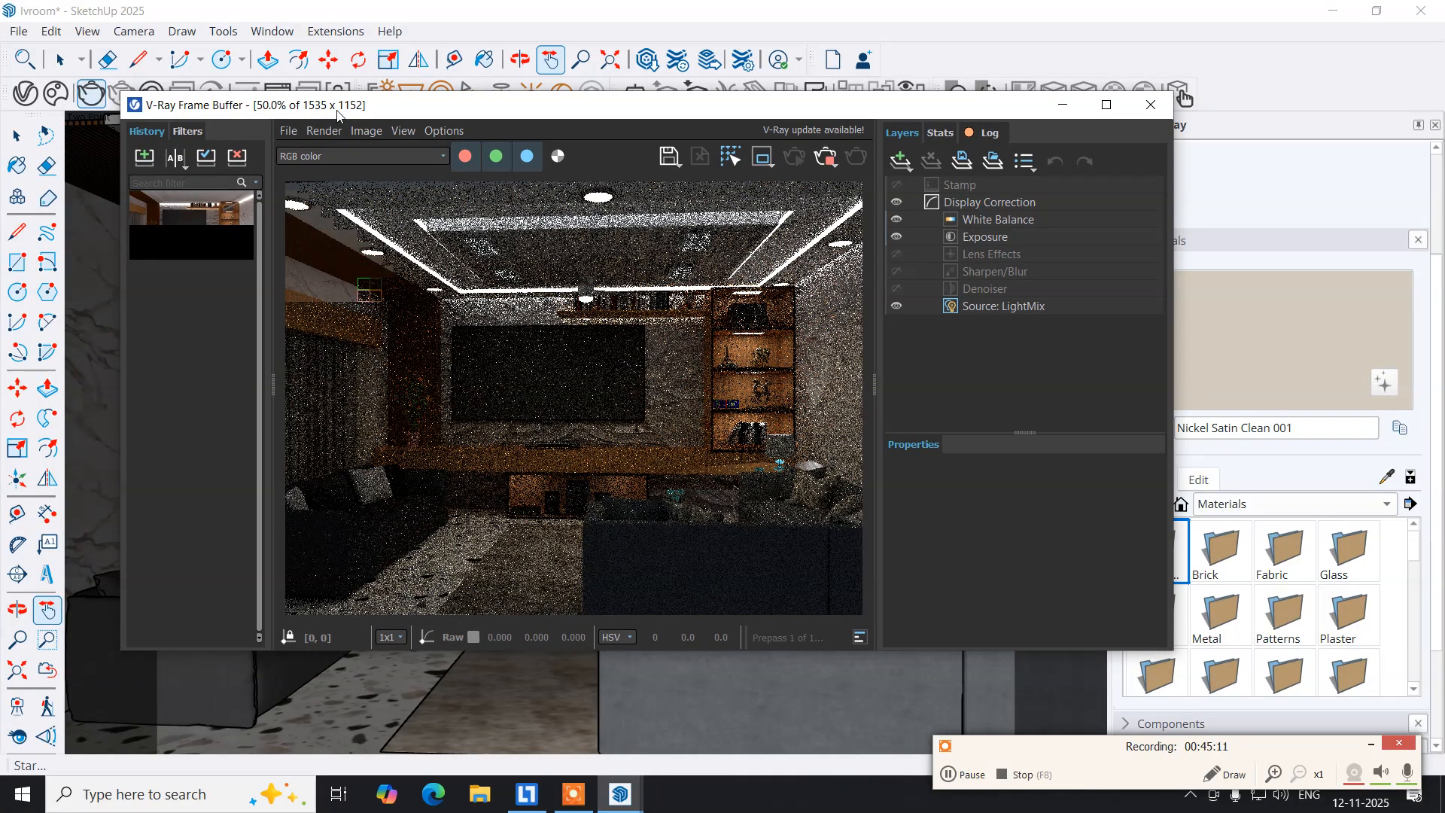